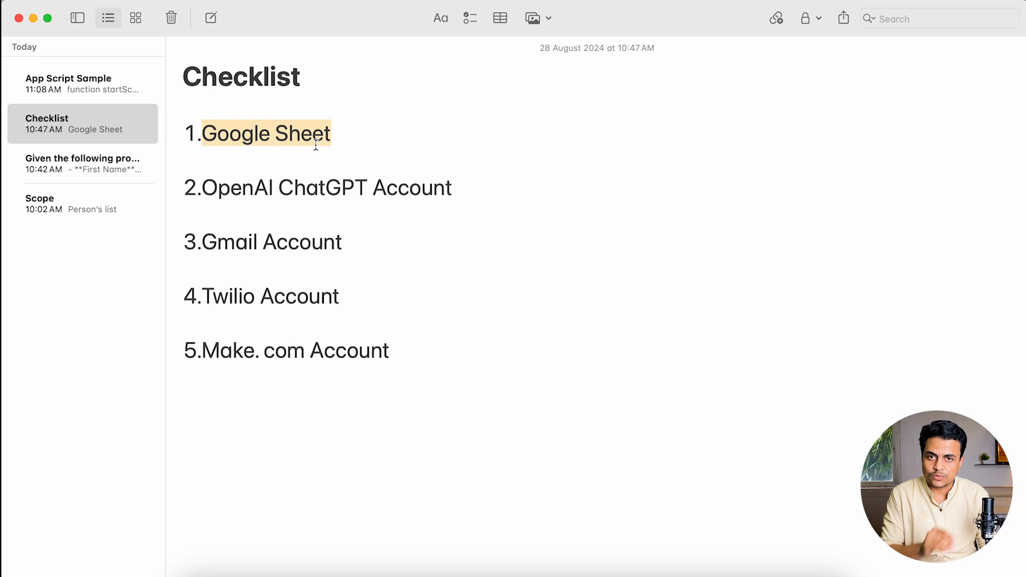
# - Highlight the OpenAI ChatGPT, Gmail, Twilio and Make.com checklist items, then switch to the lead spreadsheet
pyautogui.moveTo(203, 188); pyautogui.dragTo(452, 191)
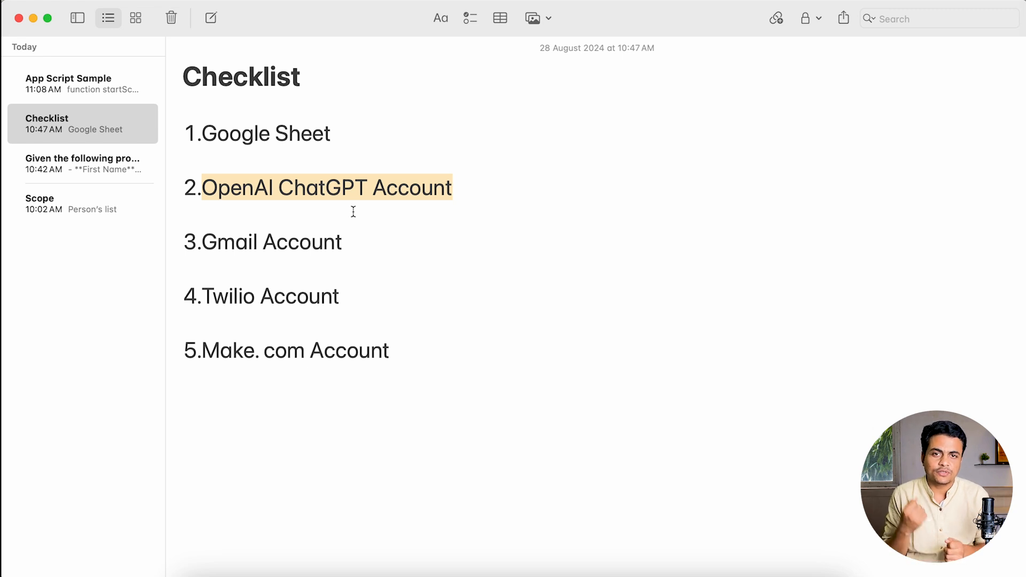
pyautogui.moveTo(210, 241); pyautogui.dragTo(357, 251)
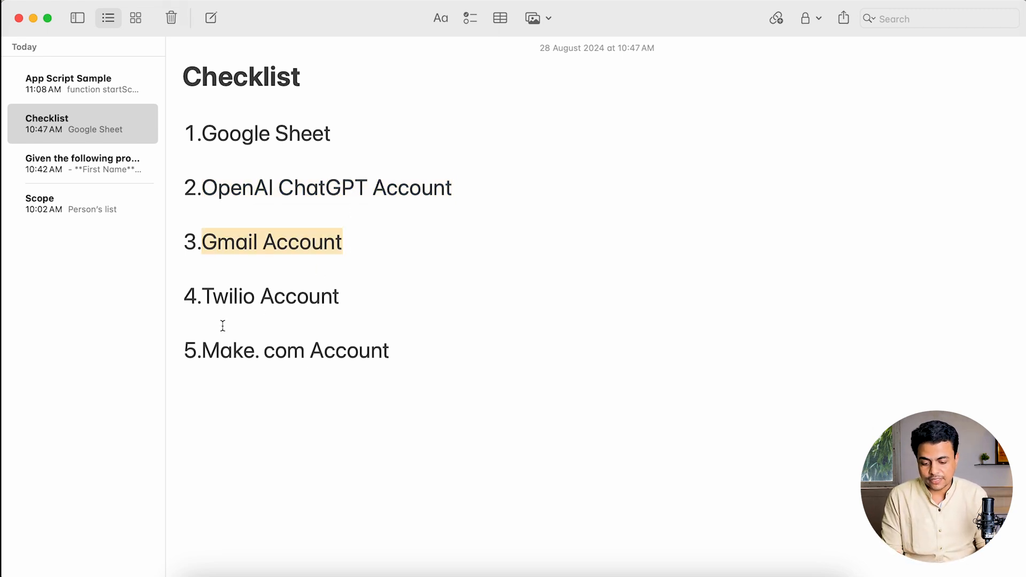
pyautogui.moveTo(204, 297); pyautogui.dragTo(344, 303)
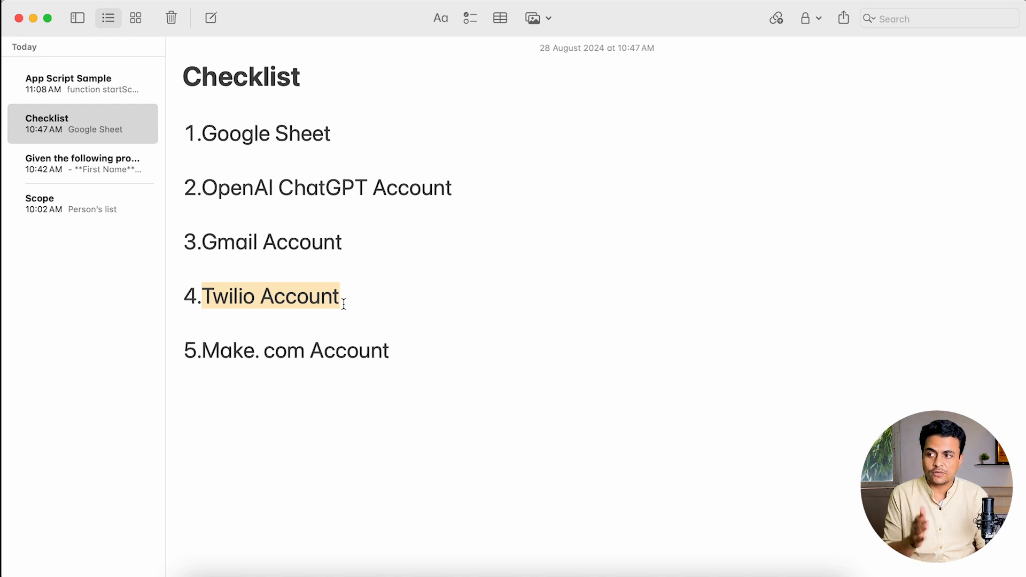
pyautogui.moveTo(206, 350); pyautogui.dragTo(424, 352)
pyautogui.press('Left')
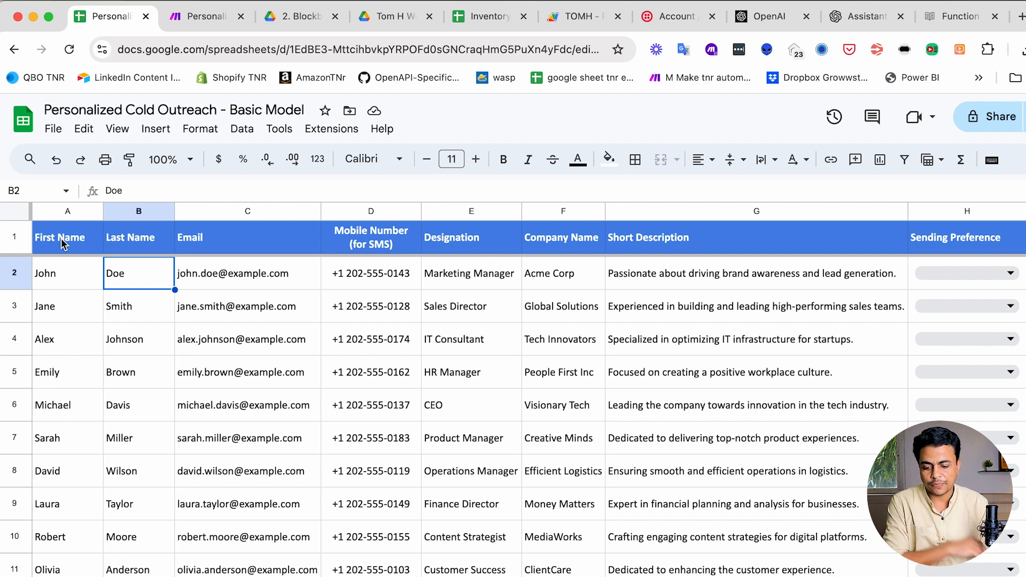
pyautogui.click(52, 133)
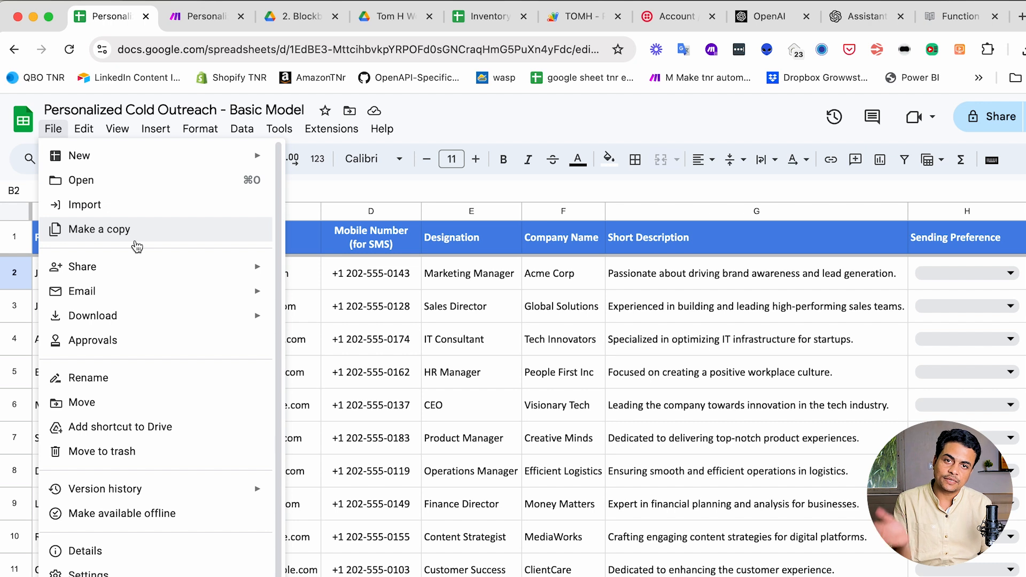
pyautogui.press('Escape')
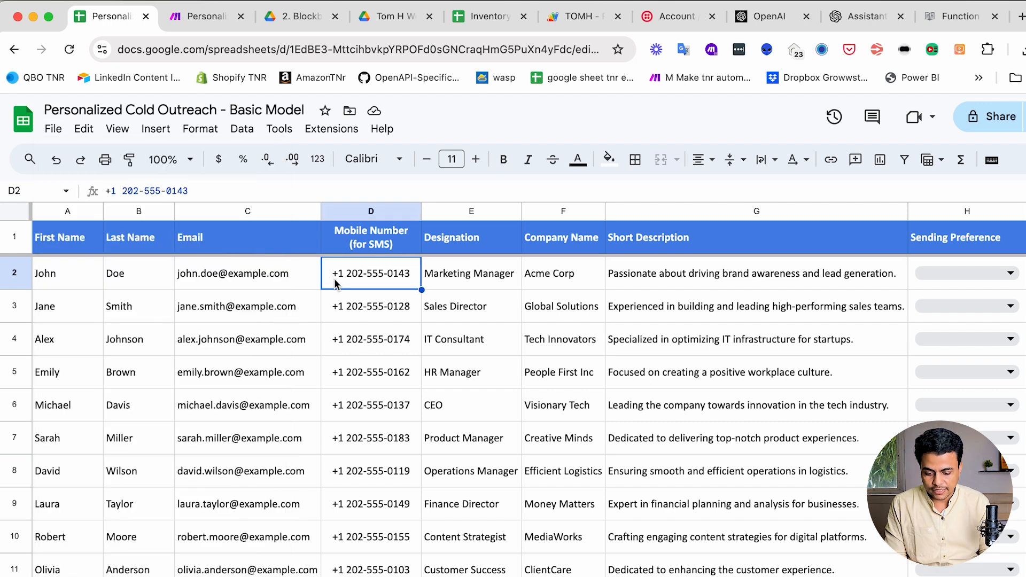
pyautogui.click(70, 243)
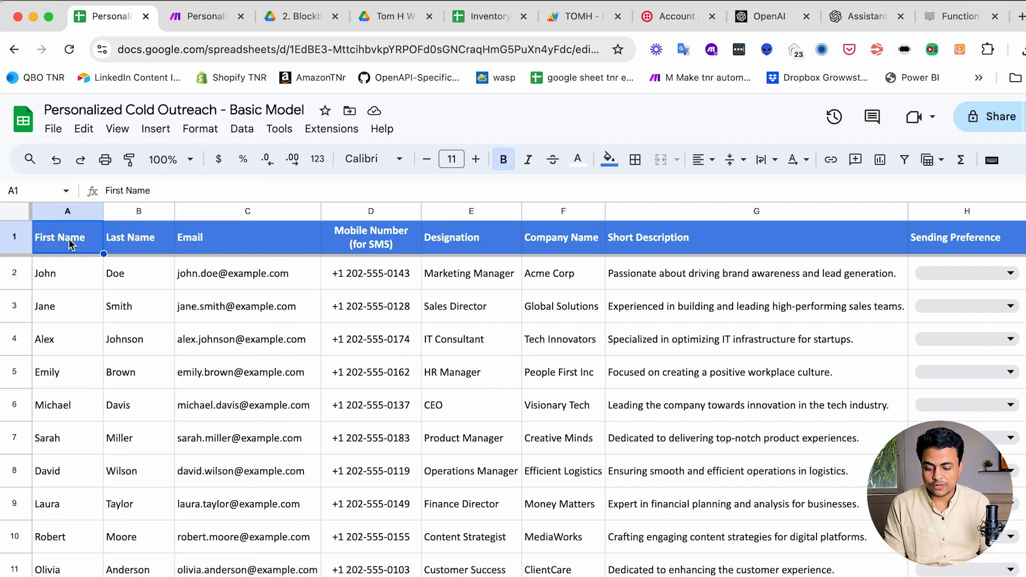
pyautogui.click(242, 241)
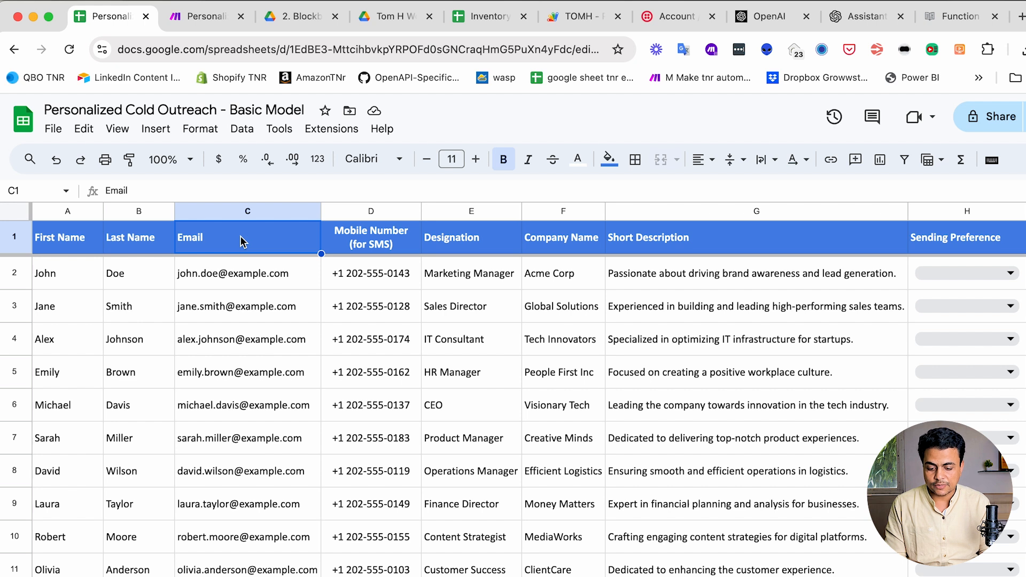
pyautogui.click(373, 249)
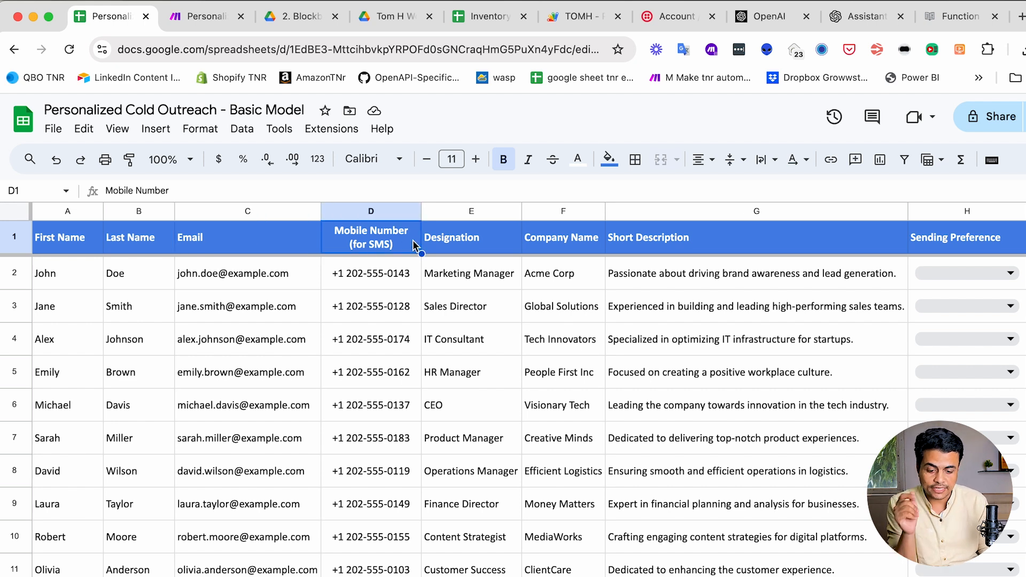
pyautogui.click(466, 238)
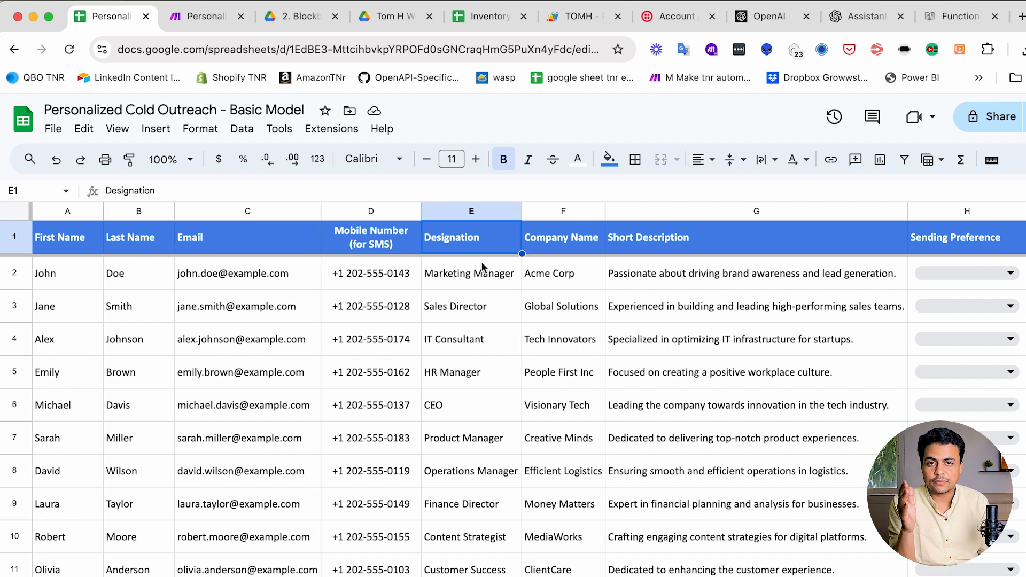
pyautogui.click(568, 247)
pyautogui.click(467, 285)
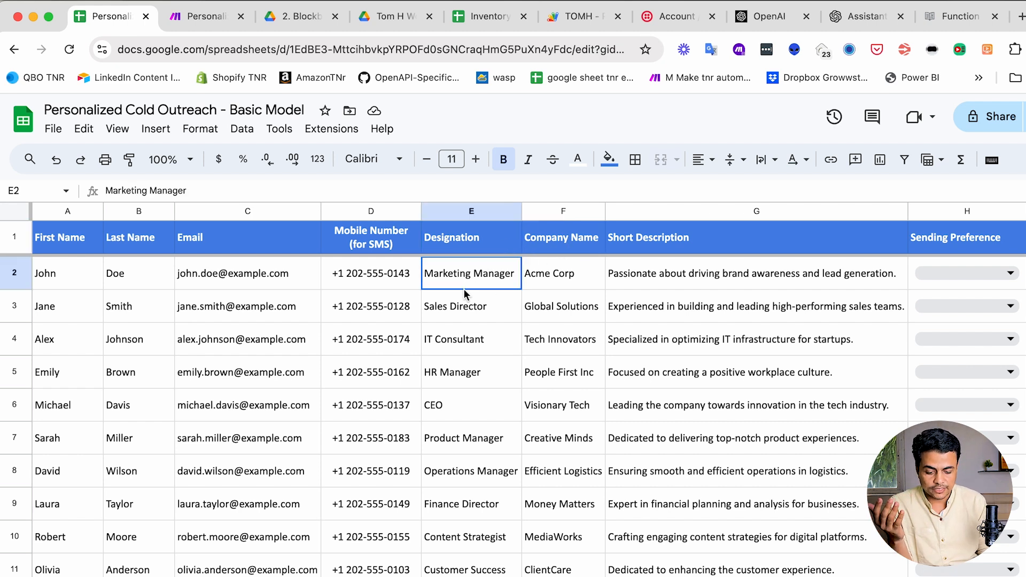
pyautogui.click(565, 283)
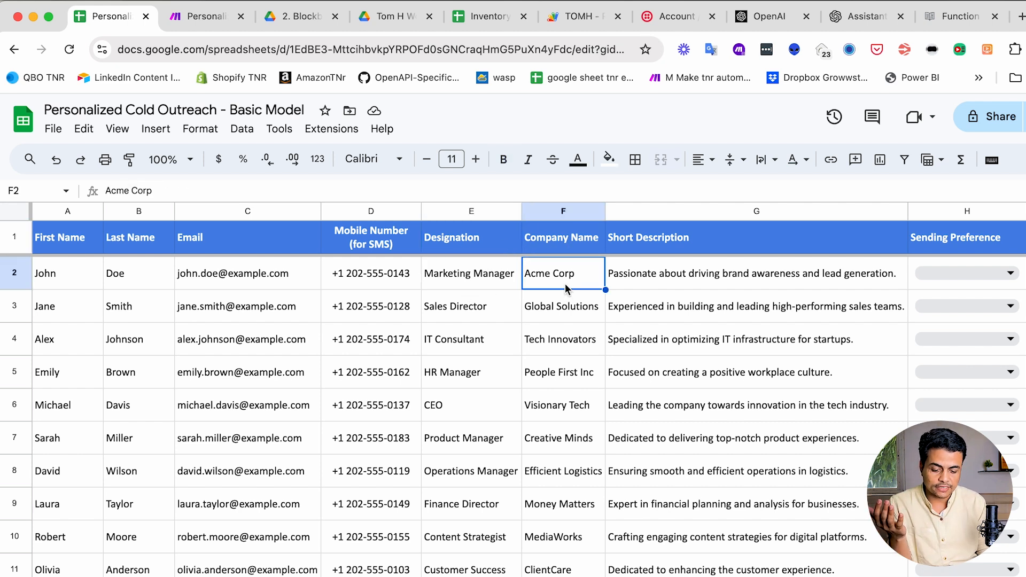
pyautogui.click(653, 248)
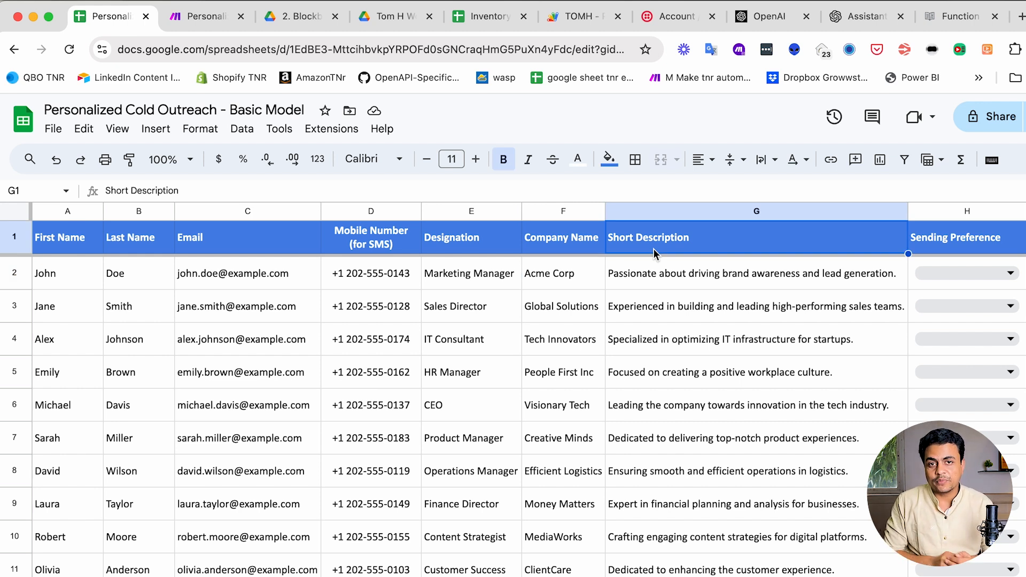
pyautogui.moveTo(655, 273); pyautogui.dragTo(661, 449)
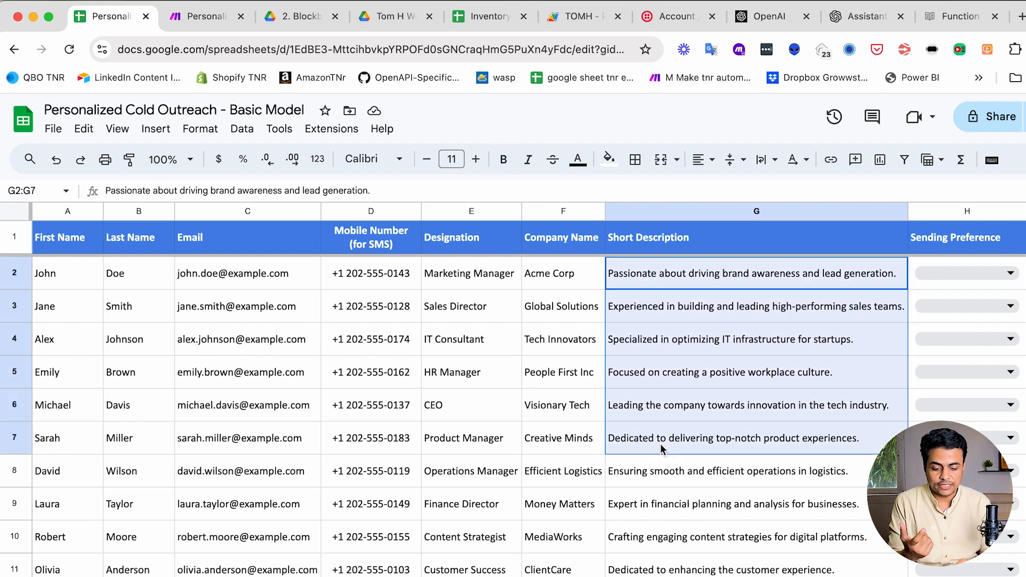
pyautogui.click(658, 315)
pyautogui.moveTo(657, 283); pyautogui.dragTo(655, 490)
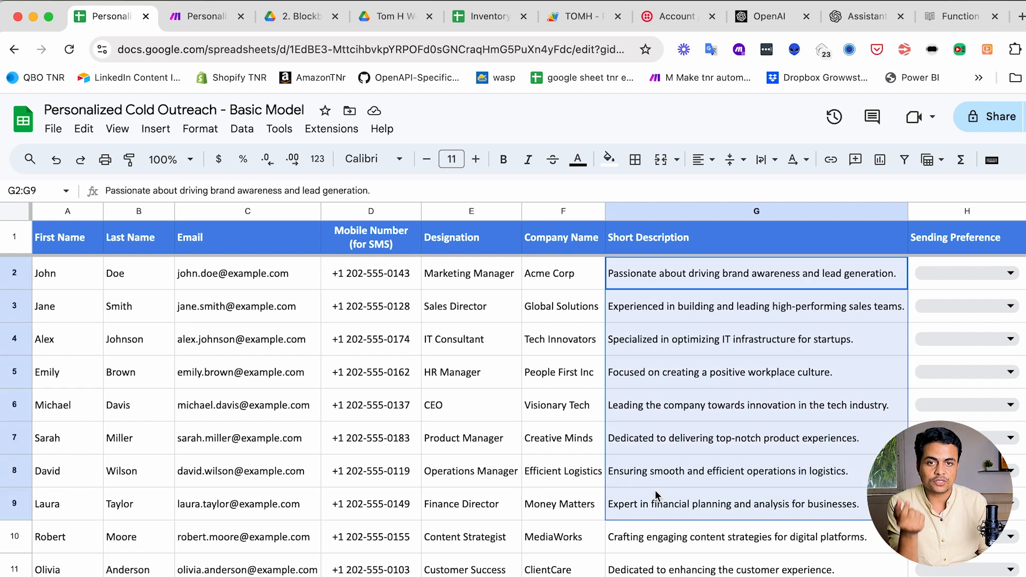
pyautogui.hscroll(4, 655, 490)
pyautogui.click(704, 245)
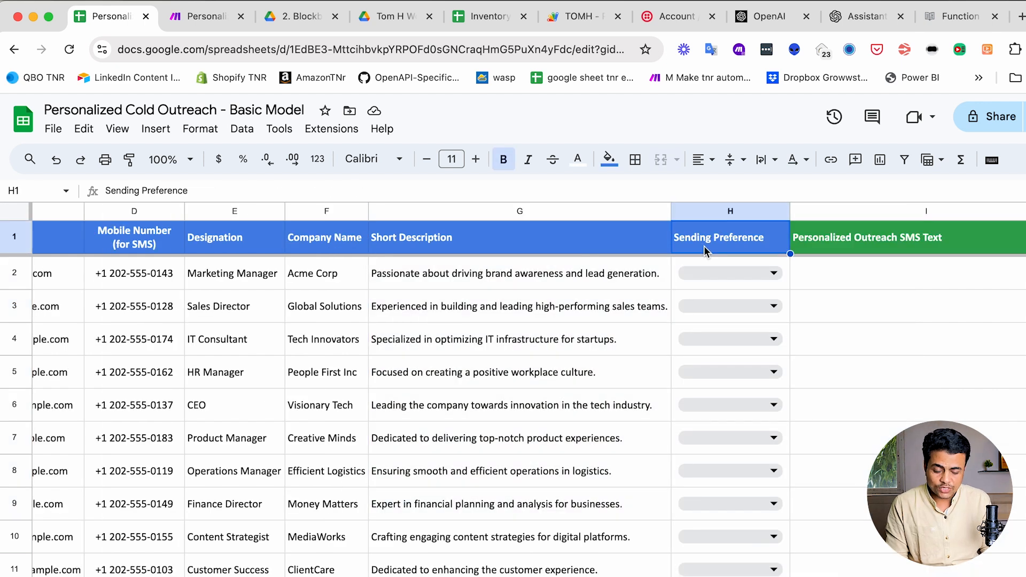
pyautogui.hscroll(-4, 297, 293)
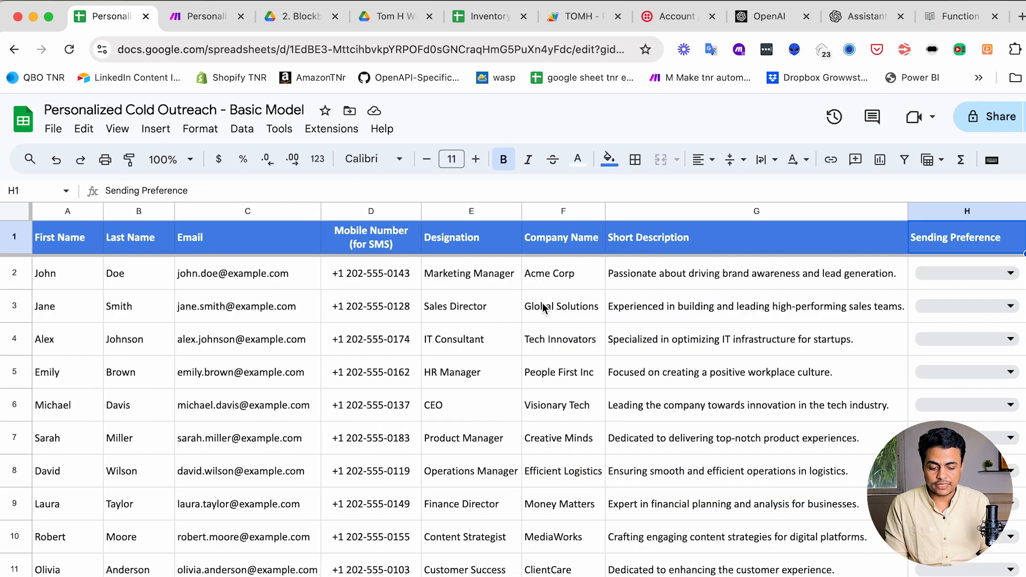
pyautogui.click(450, 287)
pyautogui.click(269, 279)
pyautogui.click(351, 279)
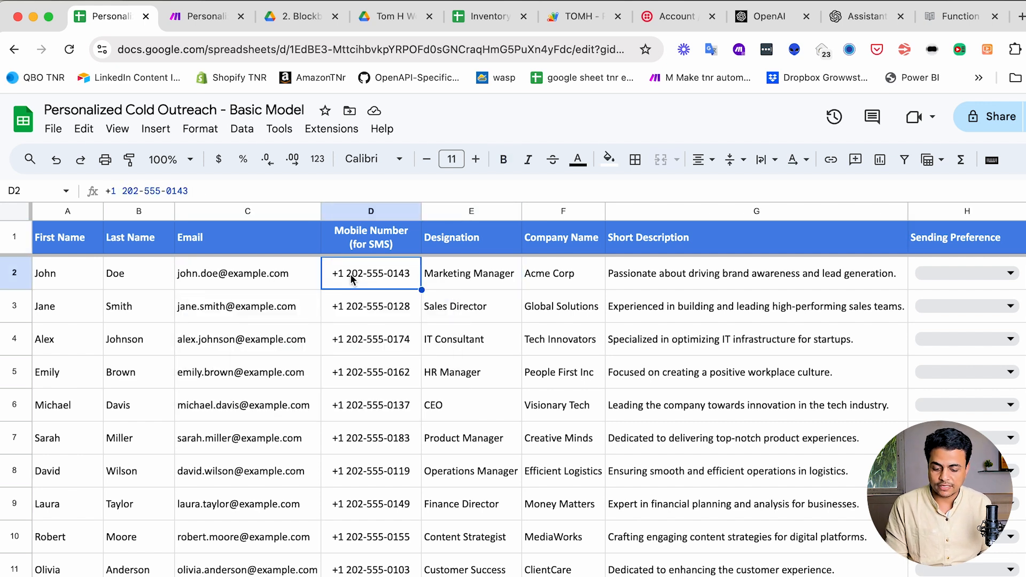
pyautogui.click(266, 286)
pyautogui.hscroll(5, 475, 309)
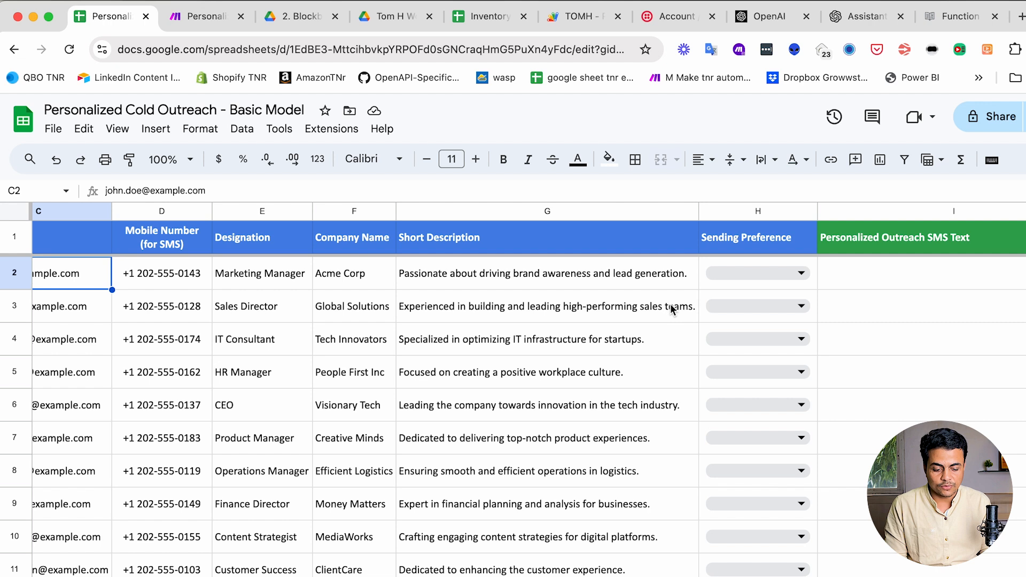
pyautogui.click(759, 269)
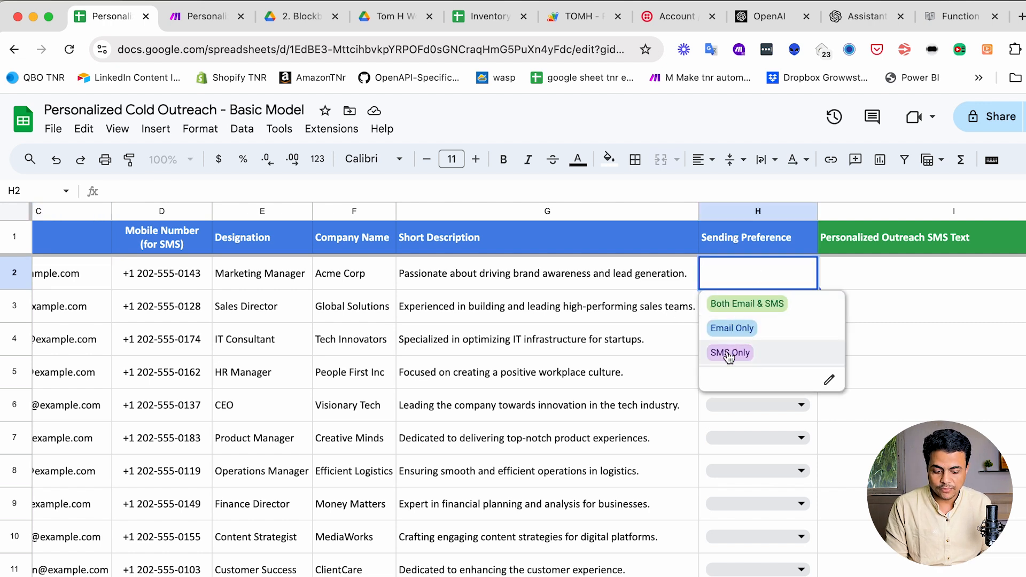
pyautogui.click(607, 275)
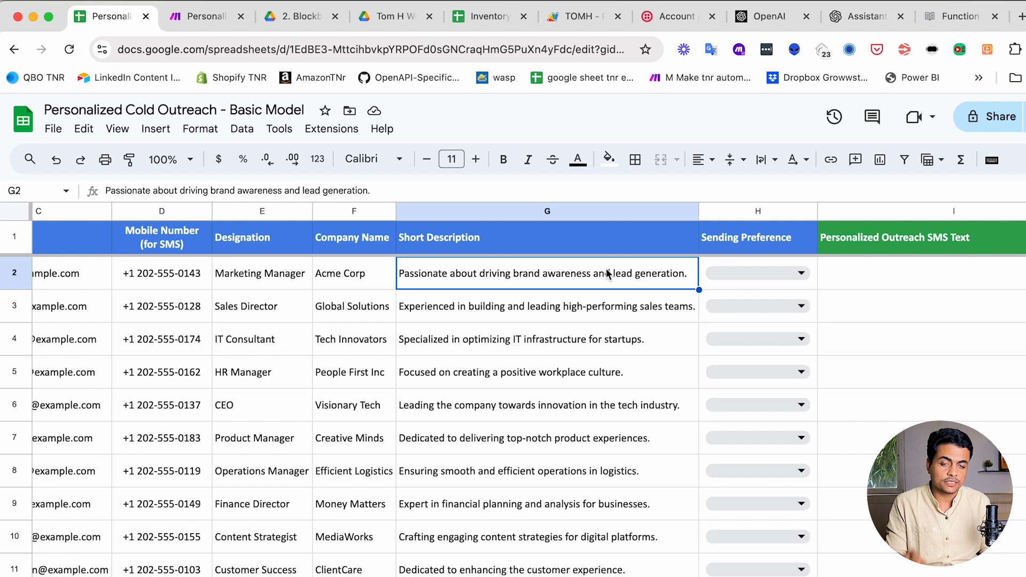
pyautogui.hscroll(10, 608, 268)
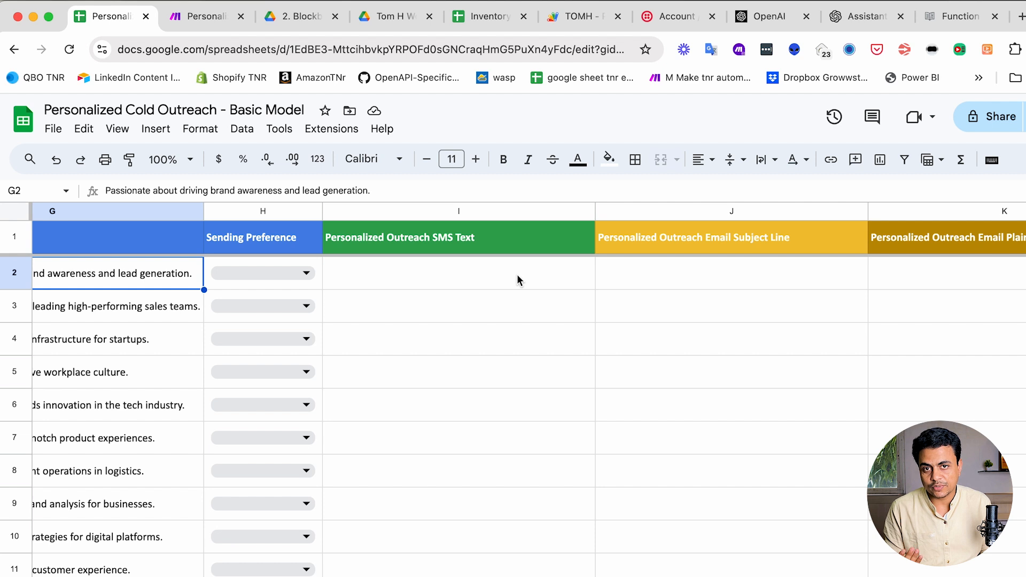
pyautogui.click(470, 244)
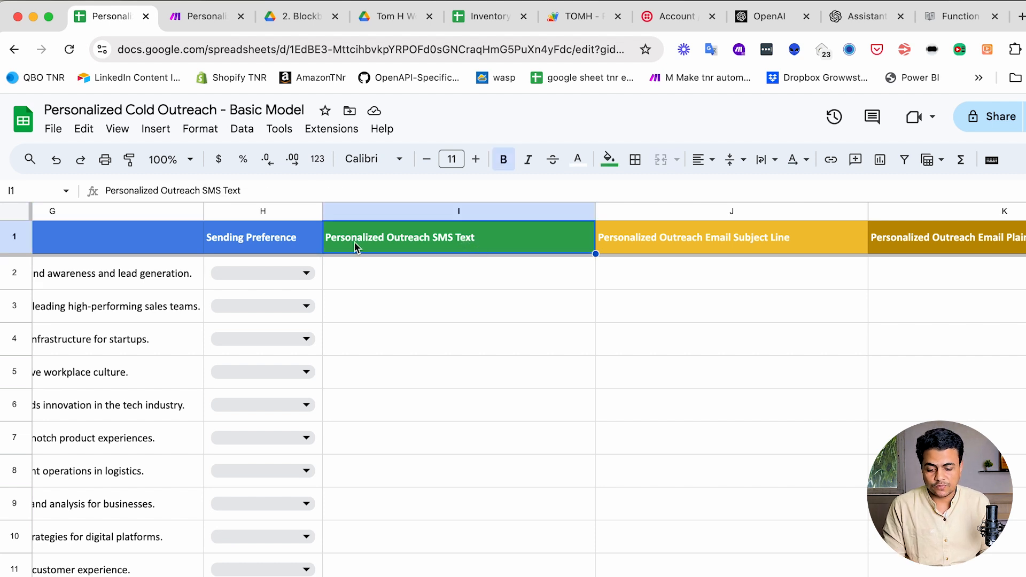
pyautogui.hscroll(3, 475, 240)
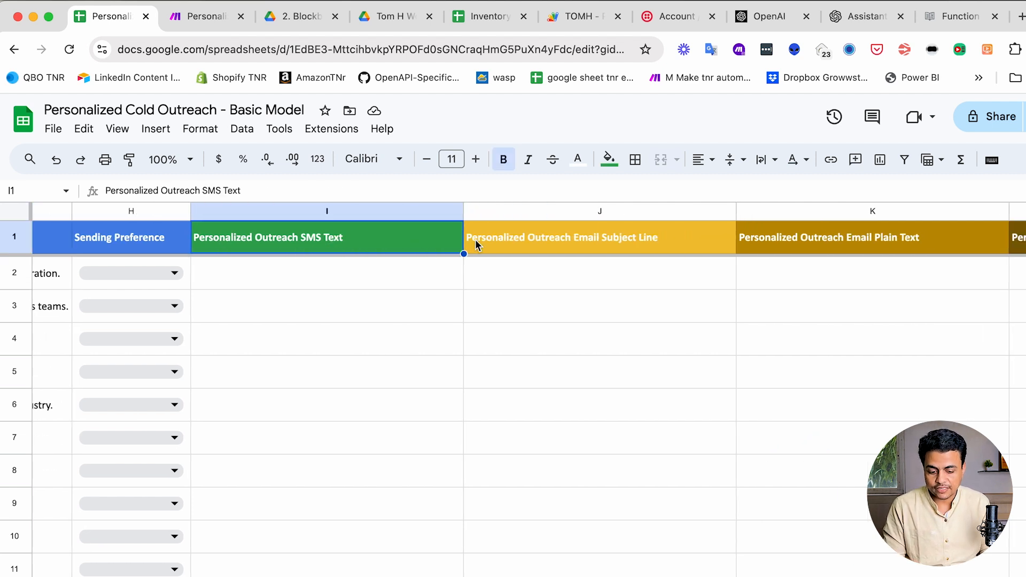
pyautogui.click(623, 244)
pyautogui.hscroll(3, 695, 237)
pyautogui.click(755, 235)
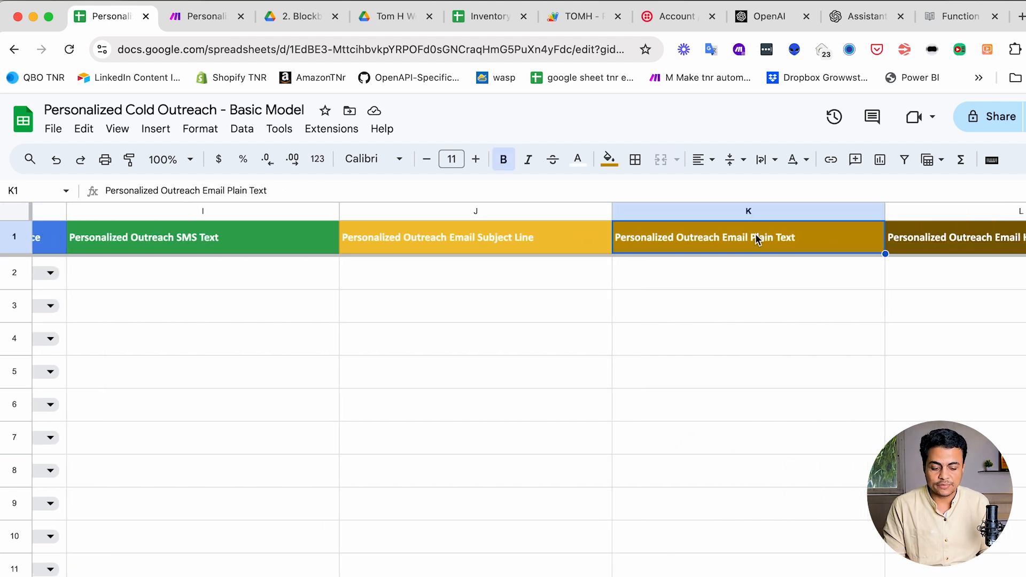
pyautogui.hscroll(3, 759, 238)
pyautogui.click(862, 238)
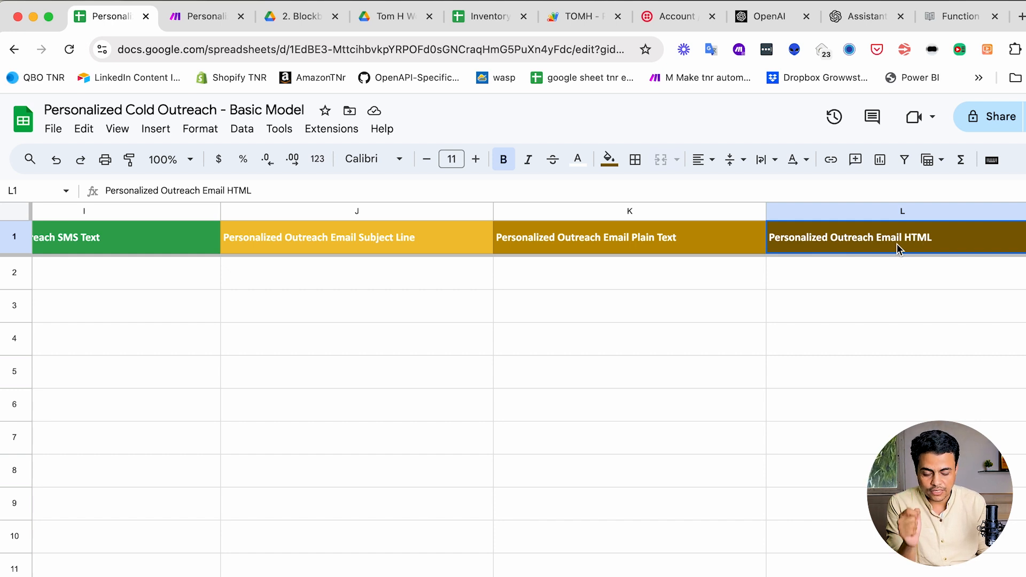
pyautogui.click(623, 275)
pyautogui.click(631, 239)
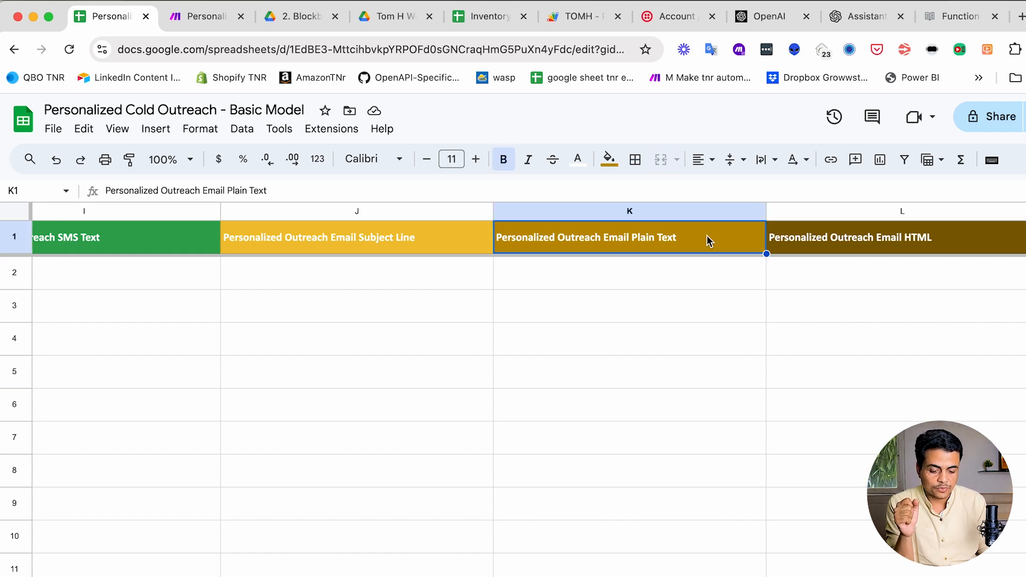
pyautogui.click(840, 237)
pyautogui.click(718, 235)
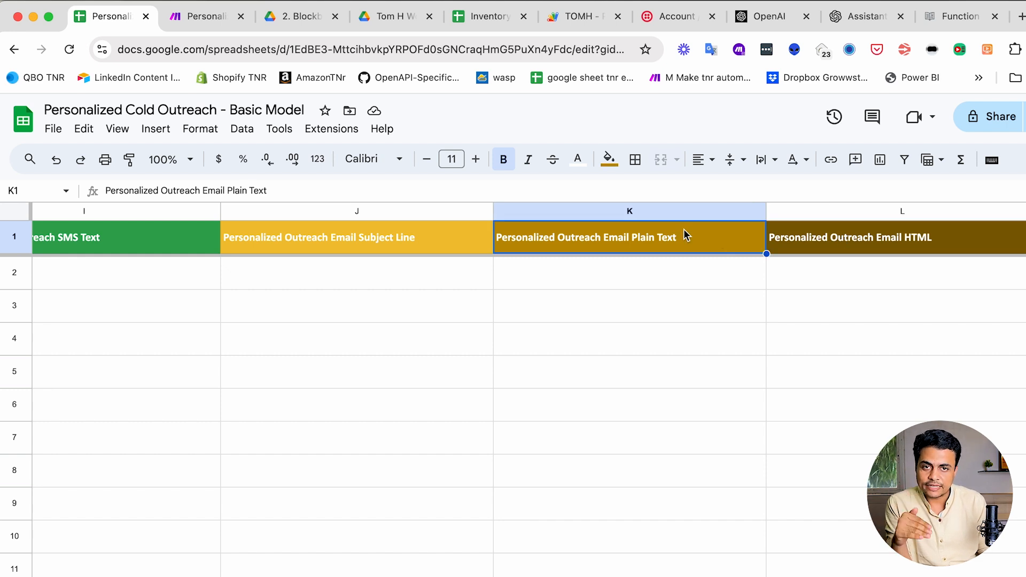
pyautogui.click(839, 277)
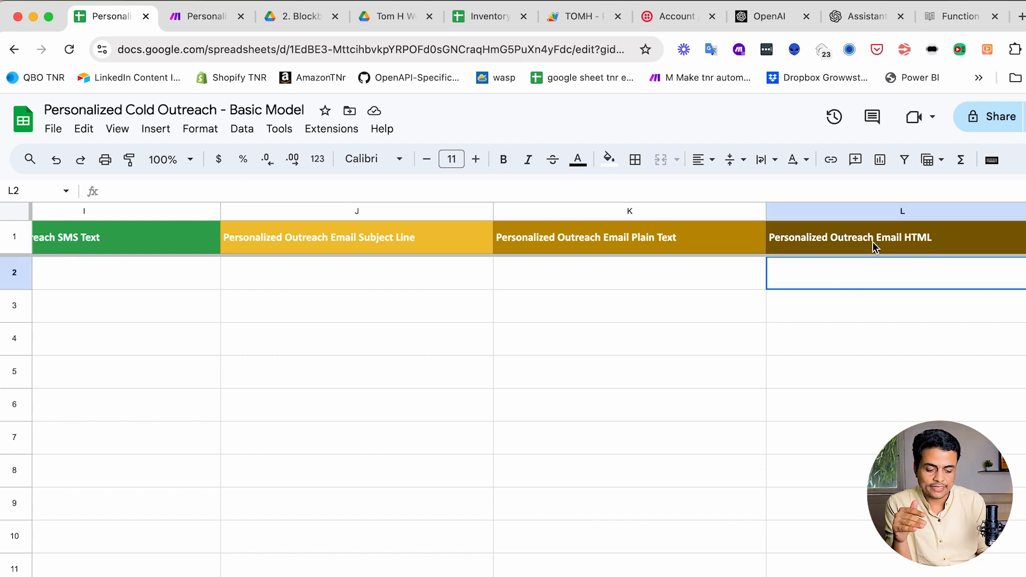
pyautogui.click(680, 240)
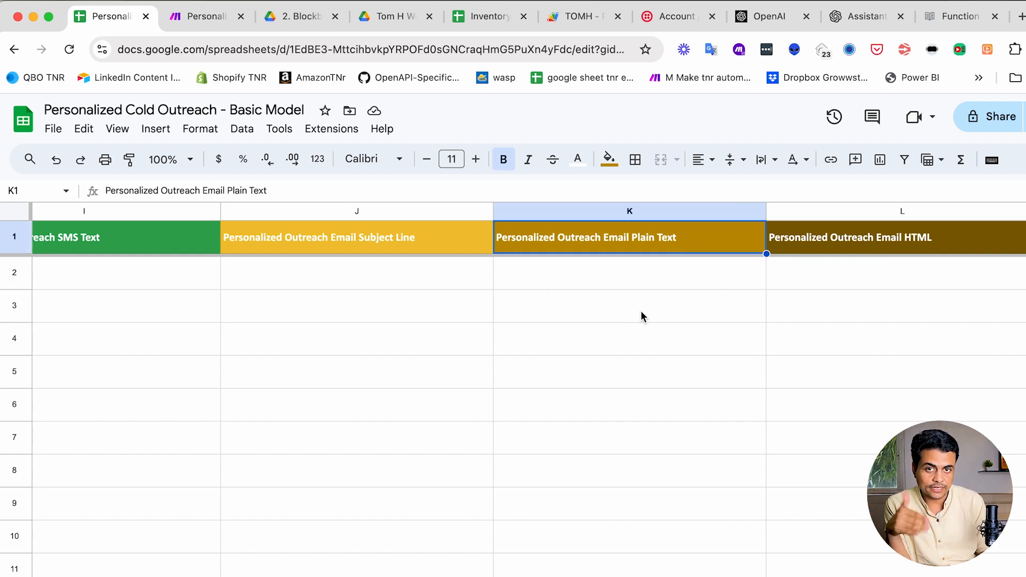
# - Inspect the first lead's Outreach Status options, leaving I2 at Create Message Content
pyautogui.hscroll(5, 640, 310)
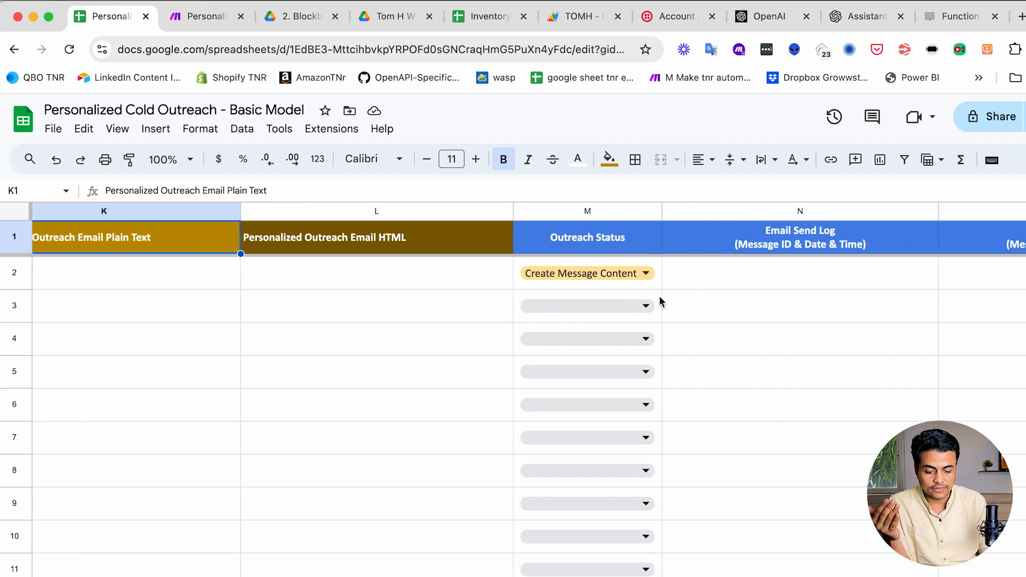
pyautogui.click(448, 211)
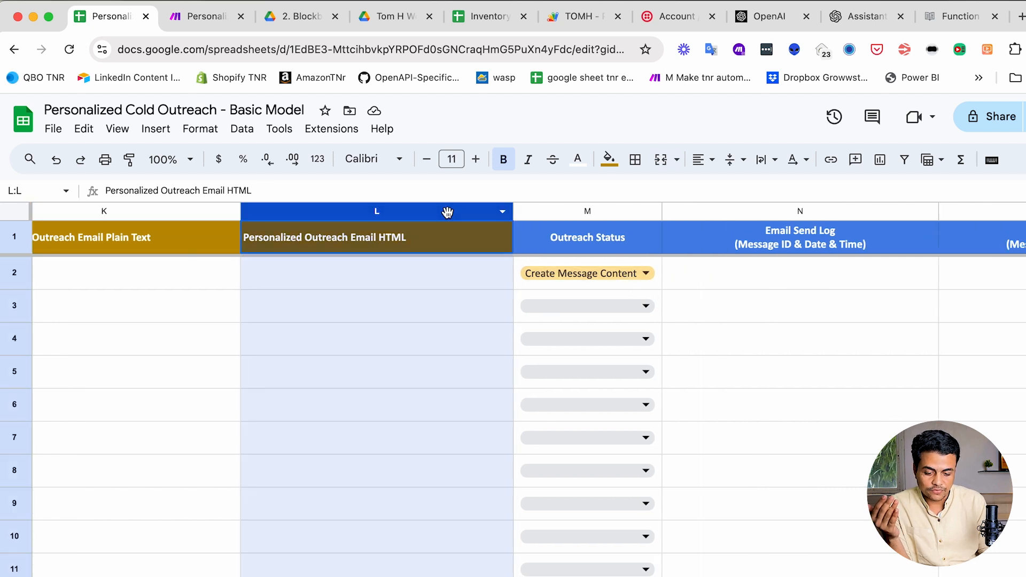
pyautogui.click(583, 249)
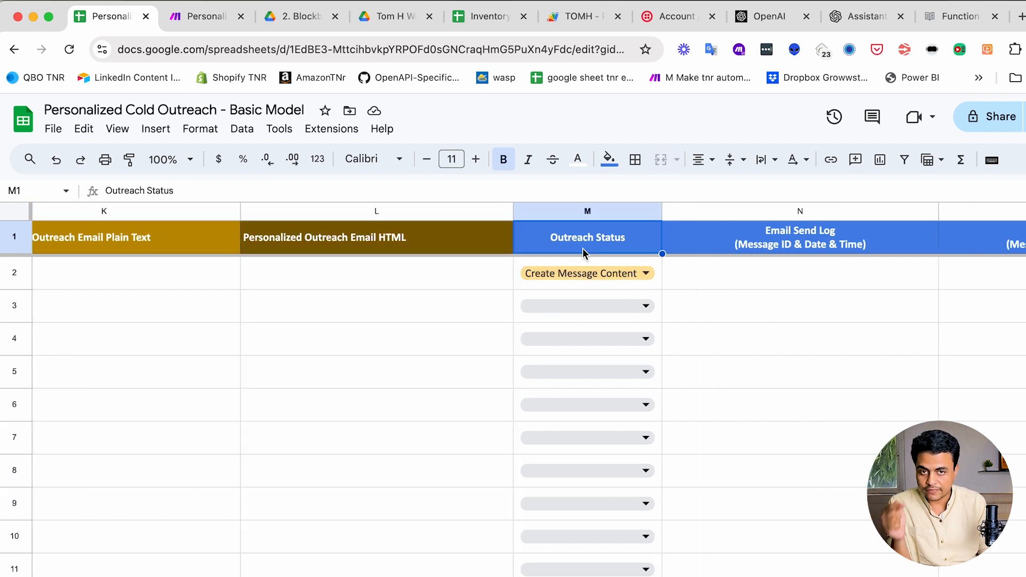
pyautogui.click(604, 274)
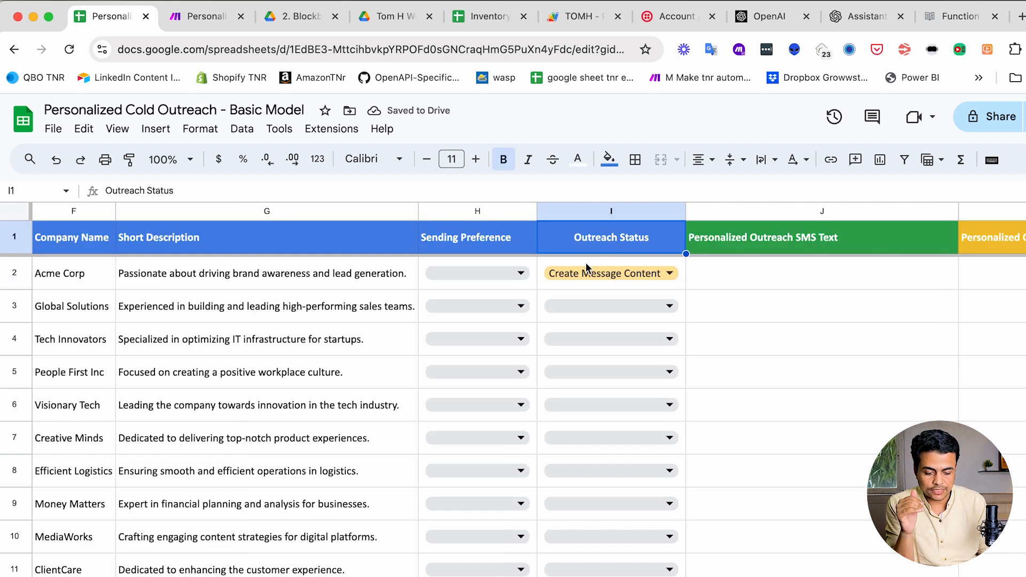
pyautogui.hscroll(-5, 297, 274)
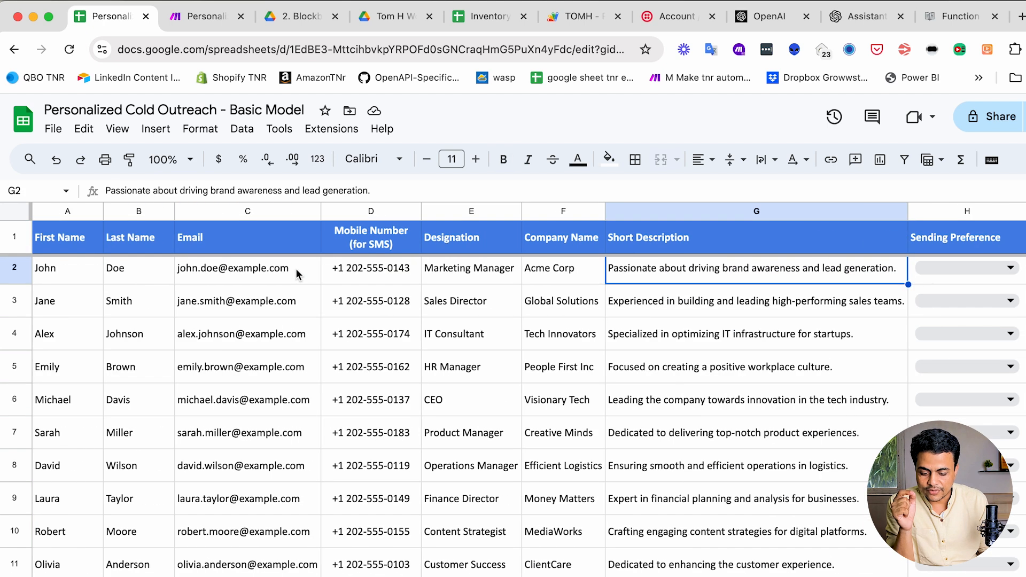
pyautogui.hscroll(10, 297, 274)
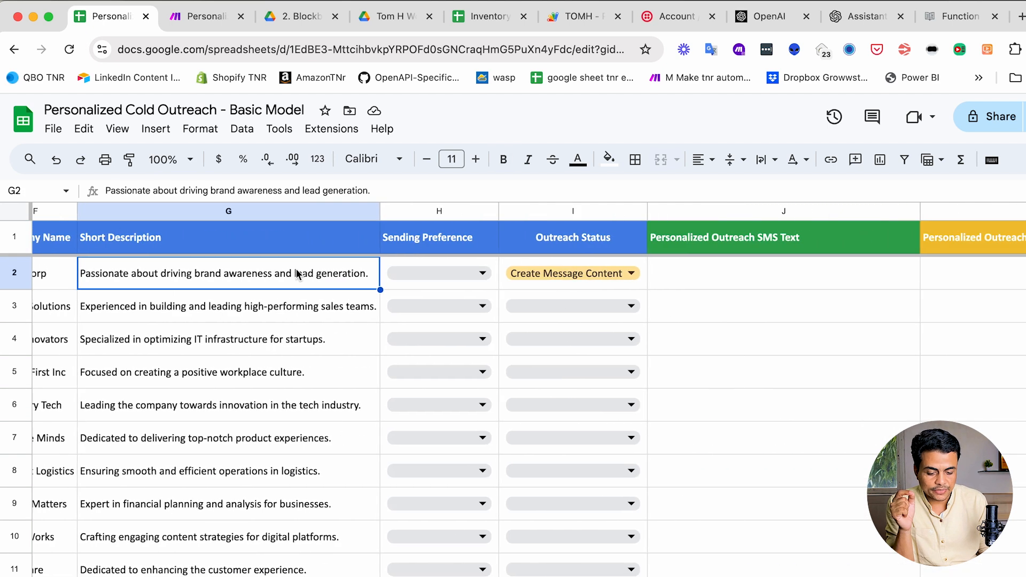
pyautogui.click(518, 274)
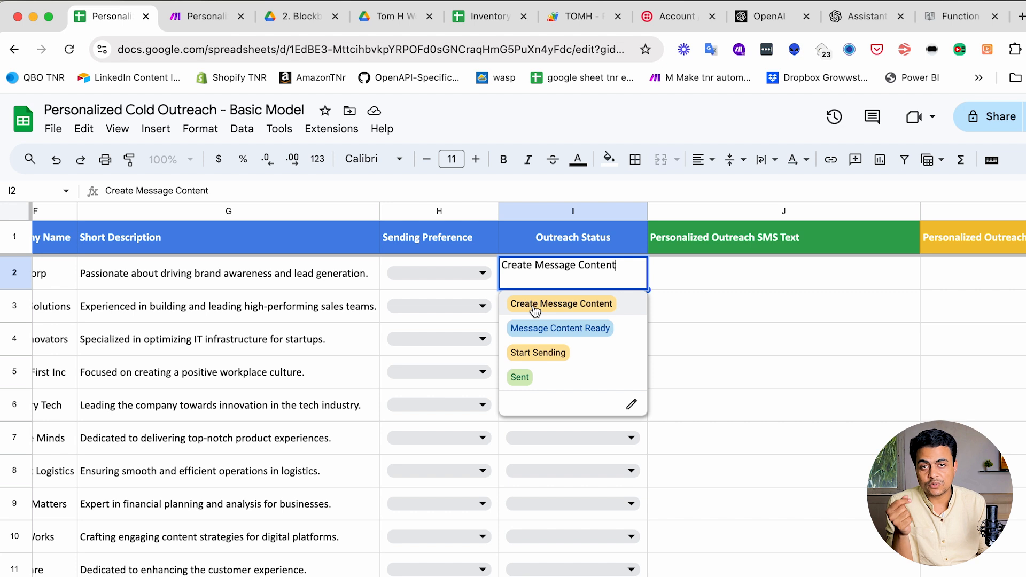
pyautogui.click(760, 274)
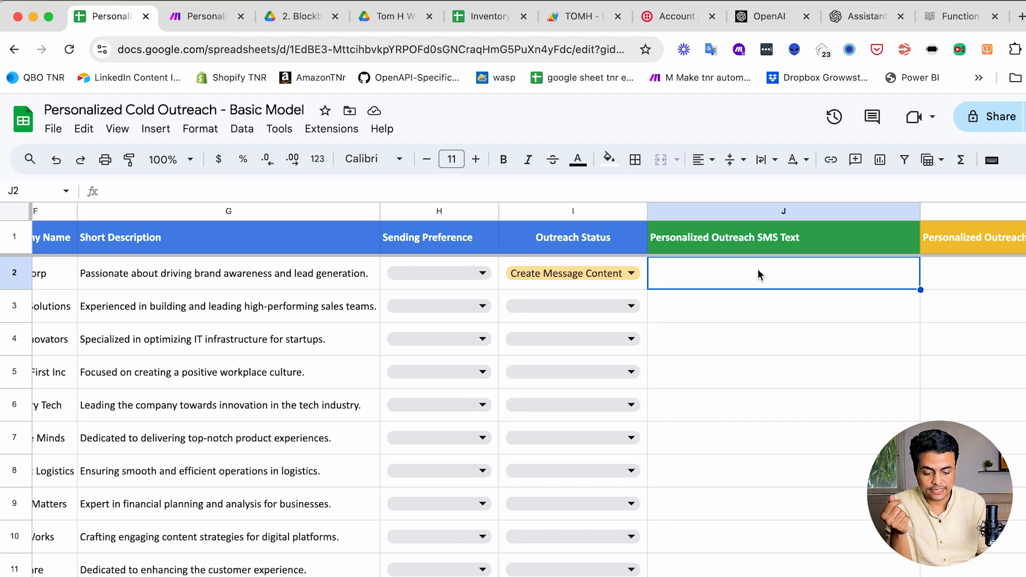
pyautogui.hscroll(6, 759, 273)
pyautogui.hscroll(-4, 759, 274)
pyautogui.click(499, 274)
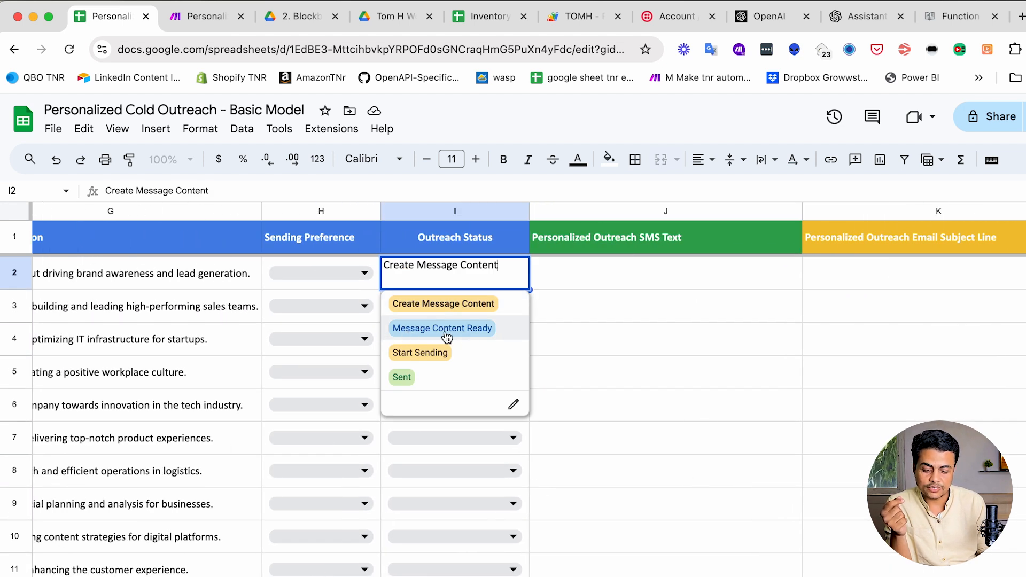
pyautogui.click(652, 305)
pyautogui.hscroll(5, 879, 319)
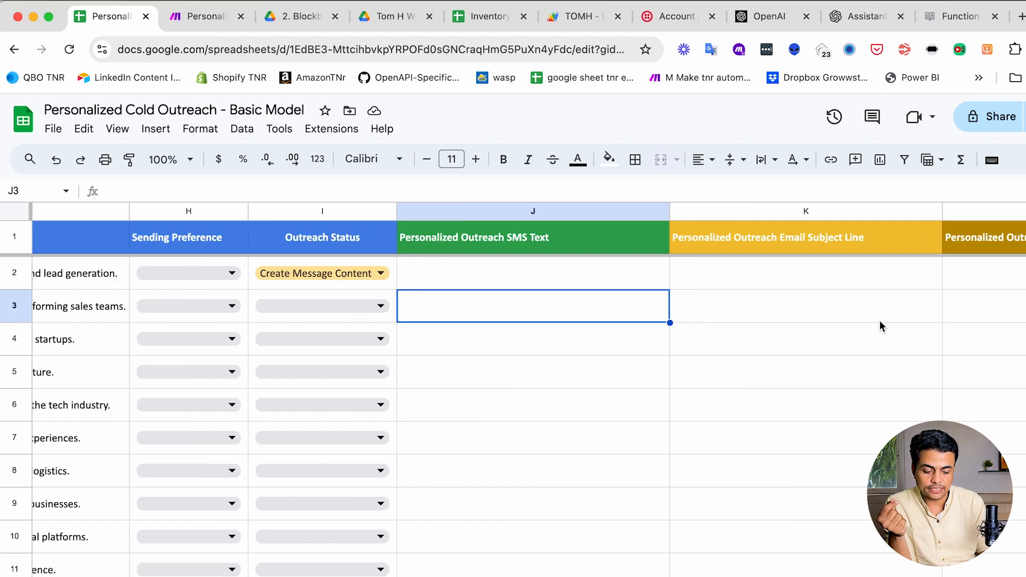
pyautogui.hscroll(-5, 880, 325)
pyautogui.click(499, 274)
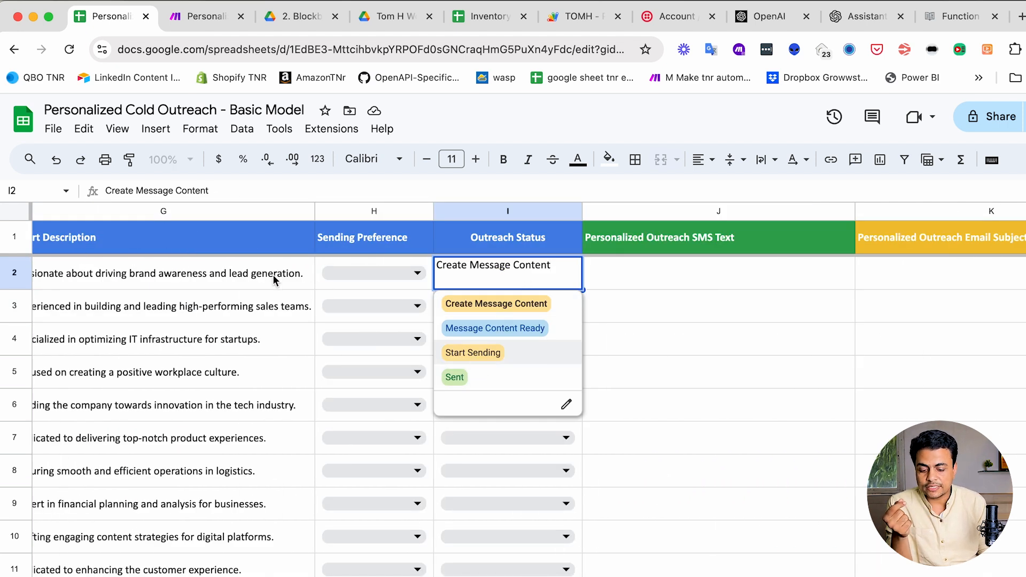
pyautogui.hscroll(-8, 253, 275)
pyautogui.scroll(-3, 253, 276)
pyautogui.scroll(3, 253, 275)
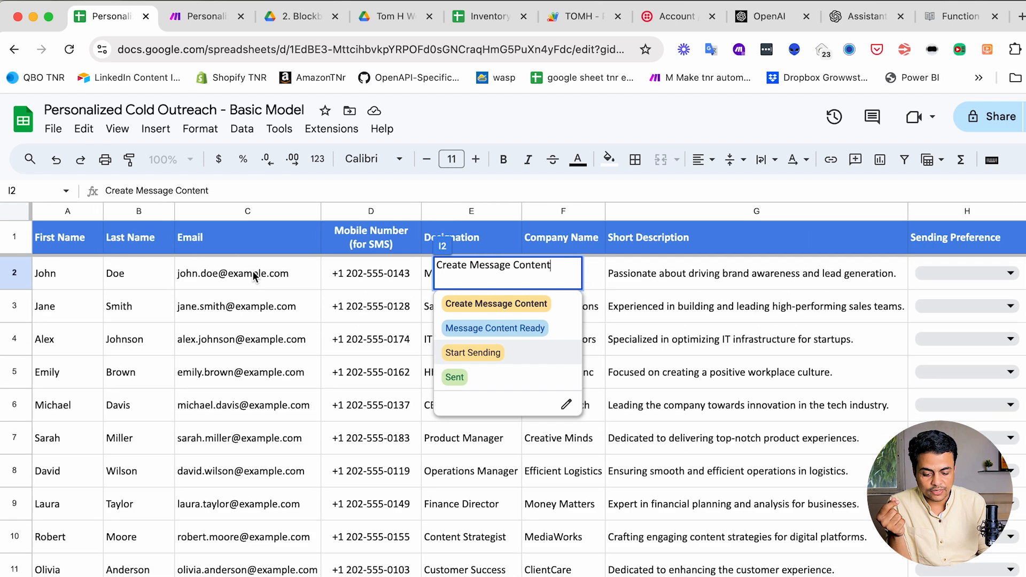
pyautogui.click(262, 320)
pyautogui.hscroll(4, 614, 316)
pyautogui.click(759, 283)
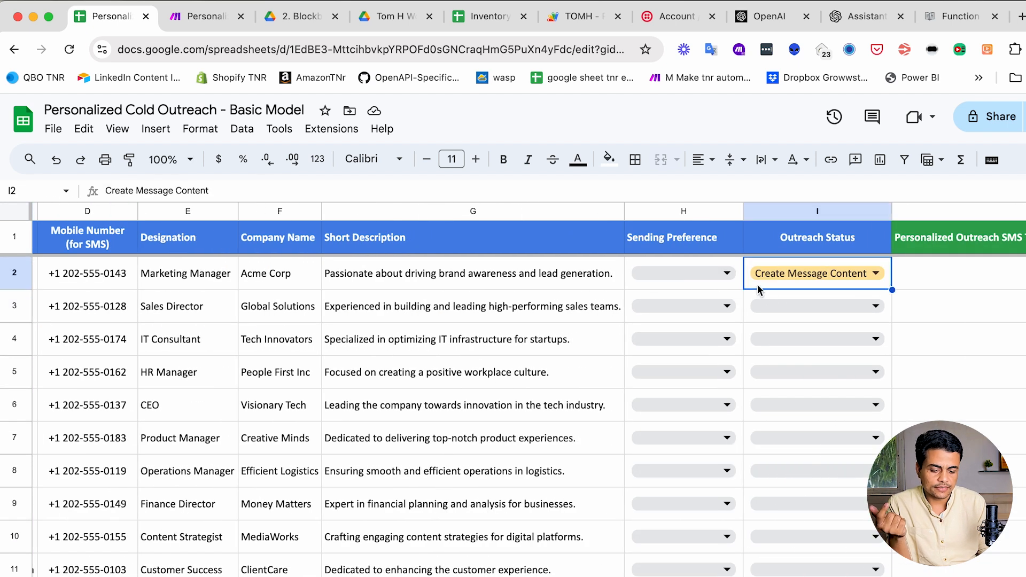
# - Set the Outreach Status of I3 and I4 to Start Sending
pyautogui.click(783, 303)
pyautogui.click(785, 338)
pyautogui.click(785, 342)
pyautogui.click(785, 373)
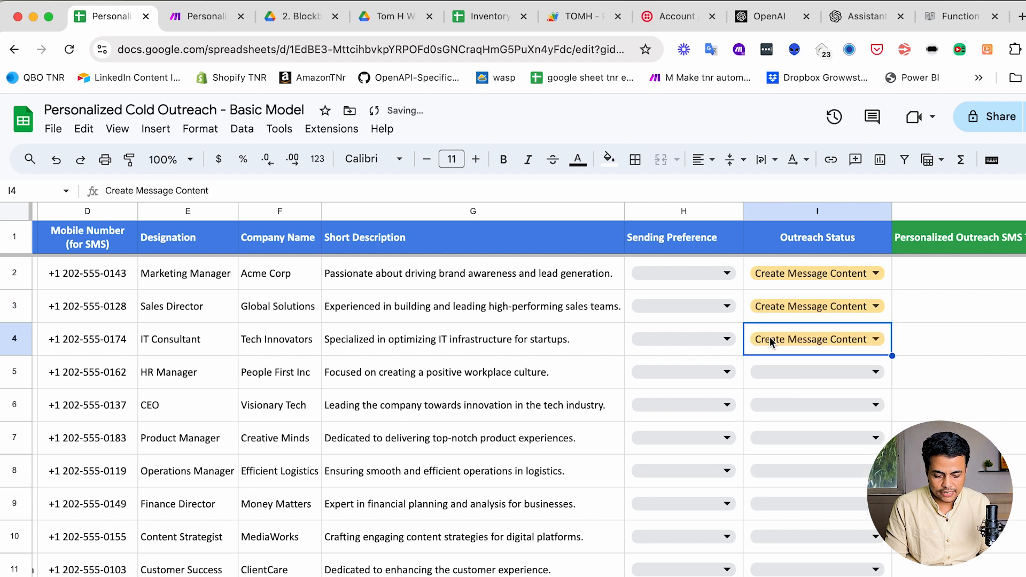
pyautogui.click(784, 306)
pyautogui.click(786, 388)
pyautogui.click(791, 340)
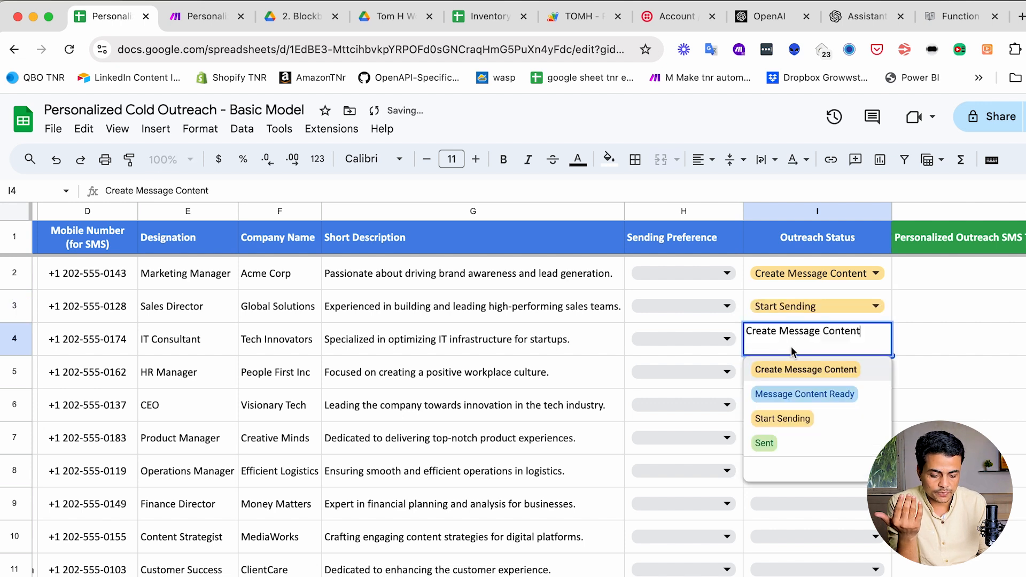
pyautogui.click(788, 421)
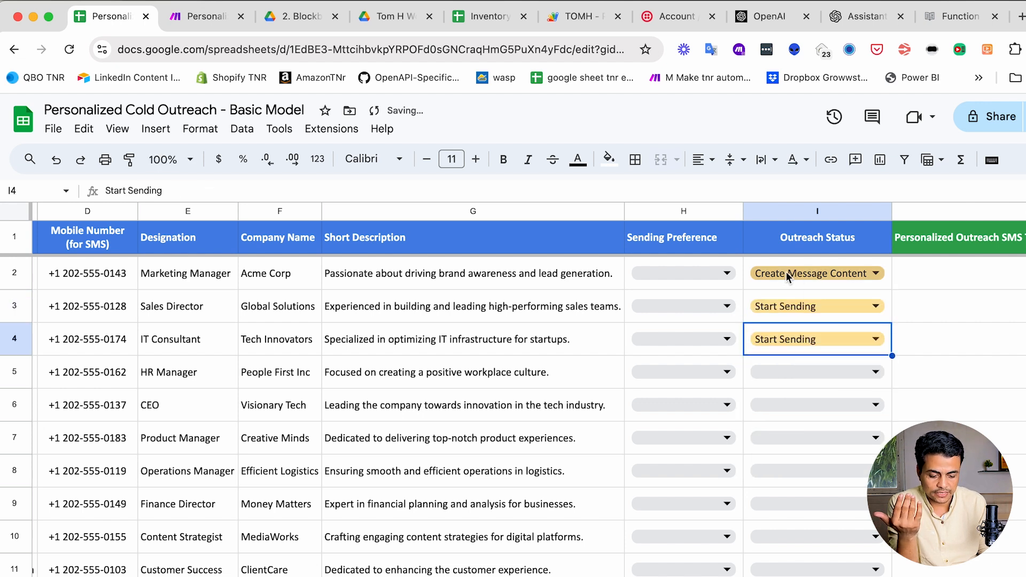
# - Copy Start Sending from I4 and paste it into I5:I8
pyautogui.click(813, 283)
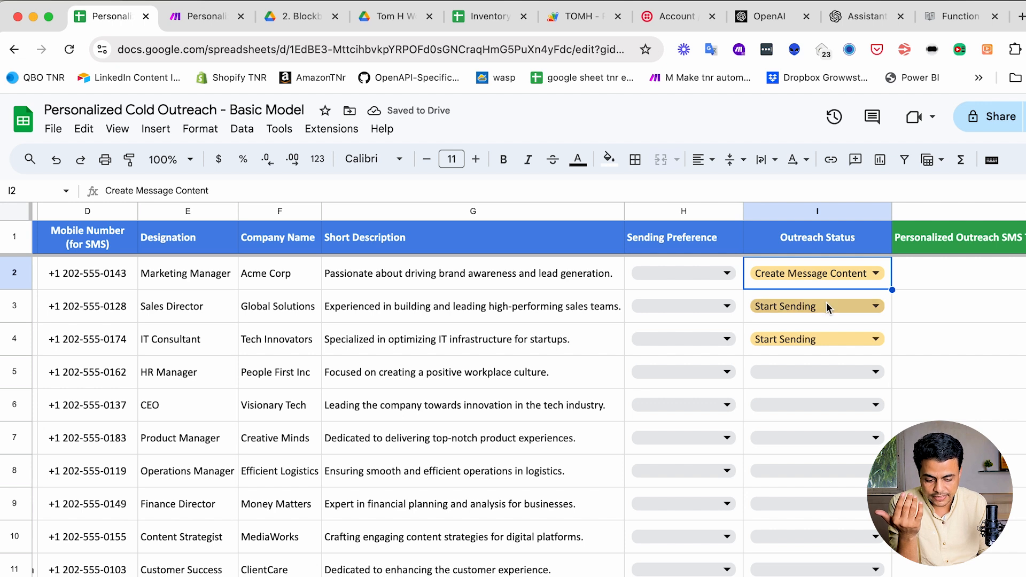
pyautogui.click(825, 347)
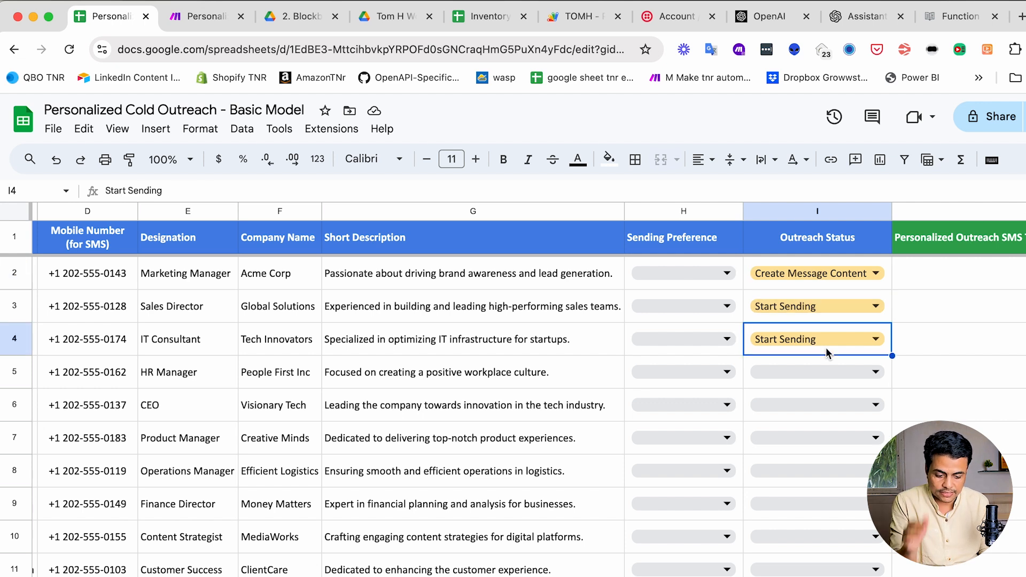
pyautogui.press('super+c')
pyautogui.press('Down')
pyautogui.hotkey('shift', 'Down')
pyautogui.hotkey('shift', 'Down')
pyautogui.hotkey('shift', 'Down')
pyautogui.press('super+v')
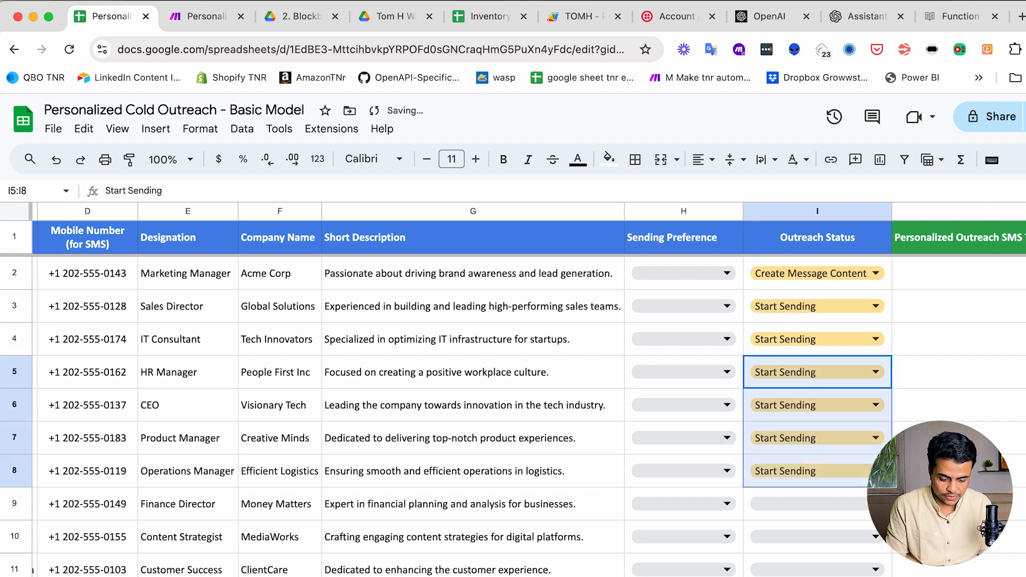
# - Confirm I3 shows Start Sending and check the empty Email and SMS Send Log columns
pyautogui.click(786, 306)
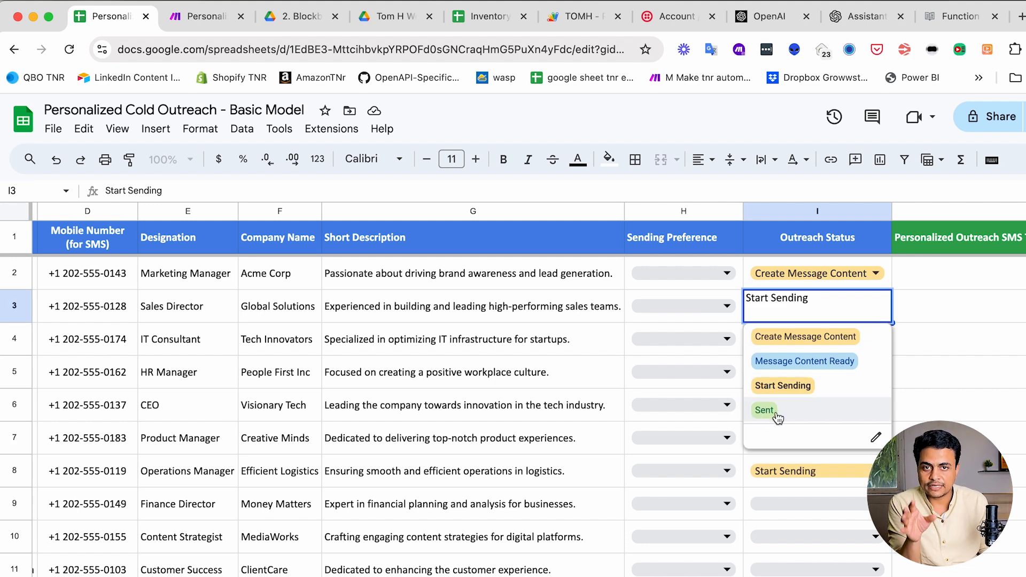
pyautogui.click(964, 319)
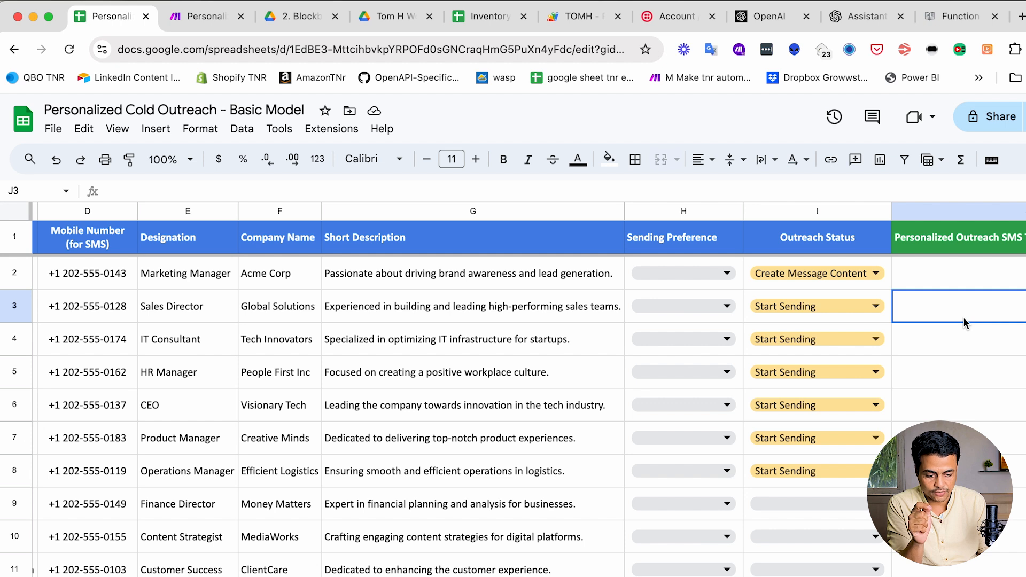
pyautogui.hscroll(10, 964, 320)
pyautogui.click(562, 235)
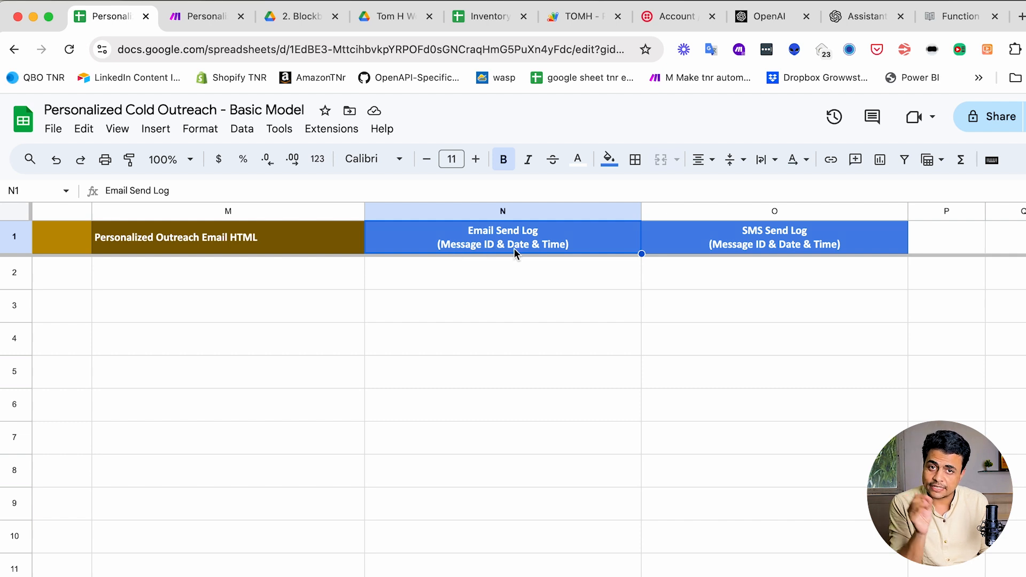
pyautogui.click(752, 247)
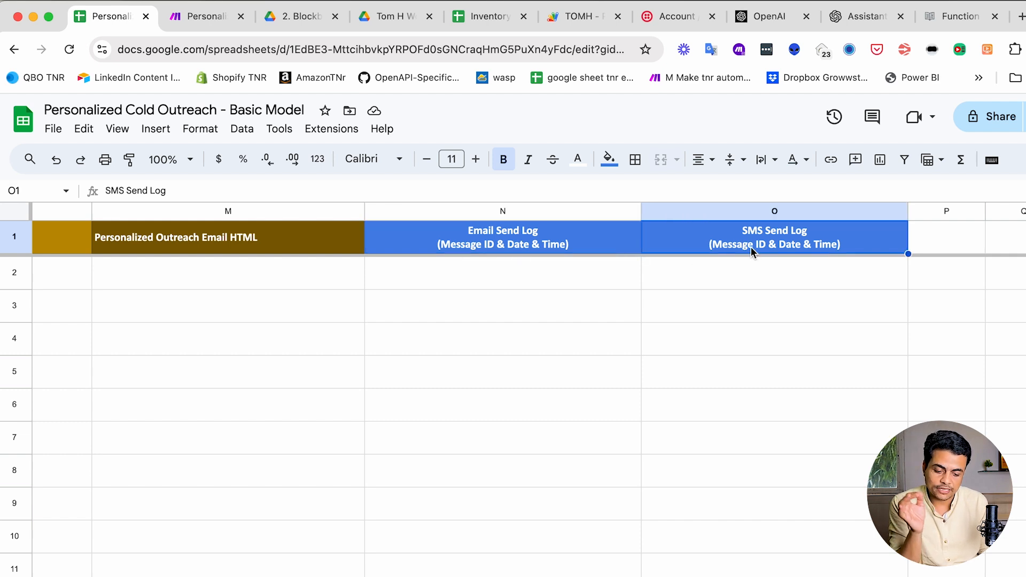
pyautogui.hscroll(-10, 537, 307)
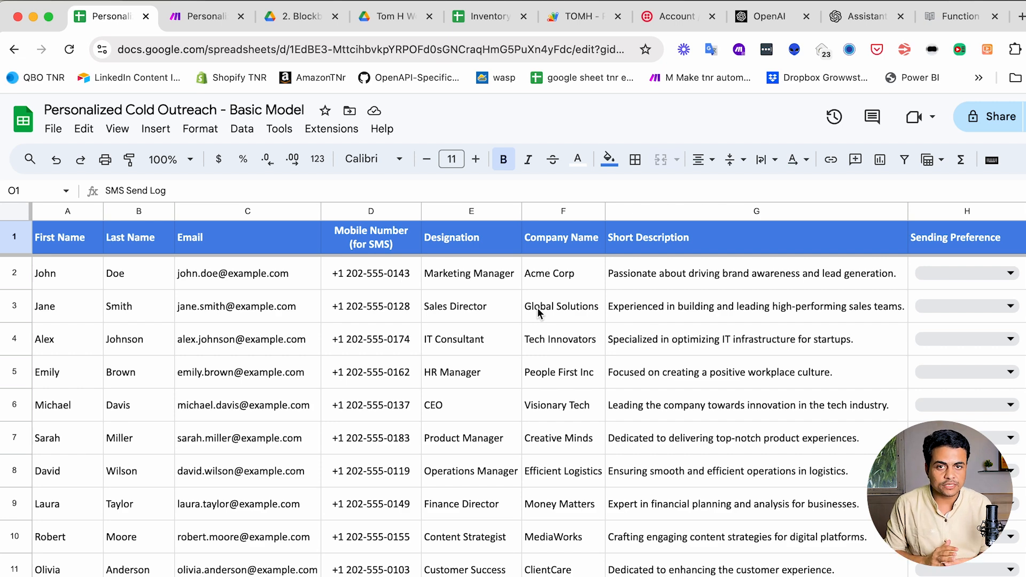
pyautogui.hscroll(5, 540, 316)
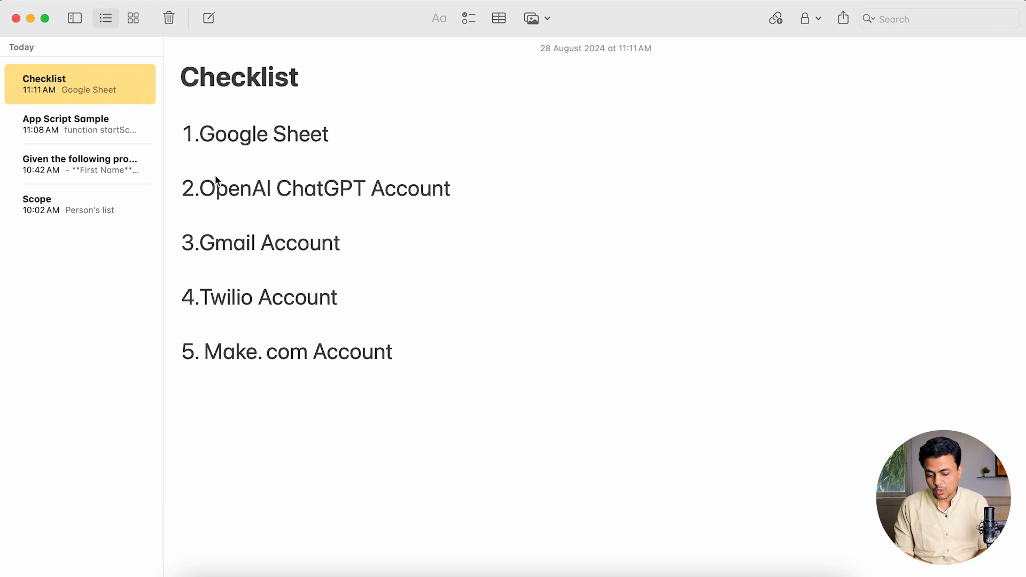
# - Highlight 'OpenAI ChatGPT Account' in the checklist and switch to Chrome
pyautogui.moveTo(216, 187); pyautogui.dragTo(414, 184)
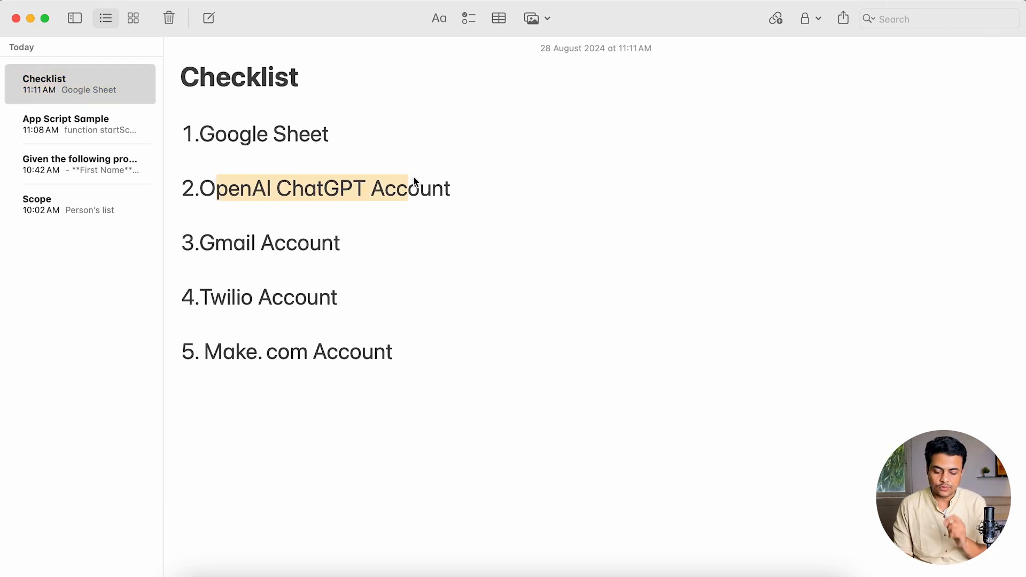
pyautogui.press('super+Tab')
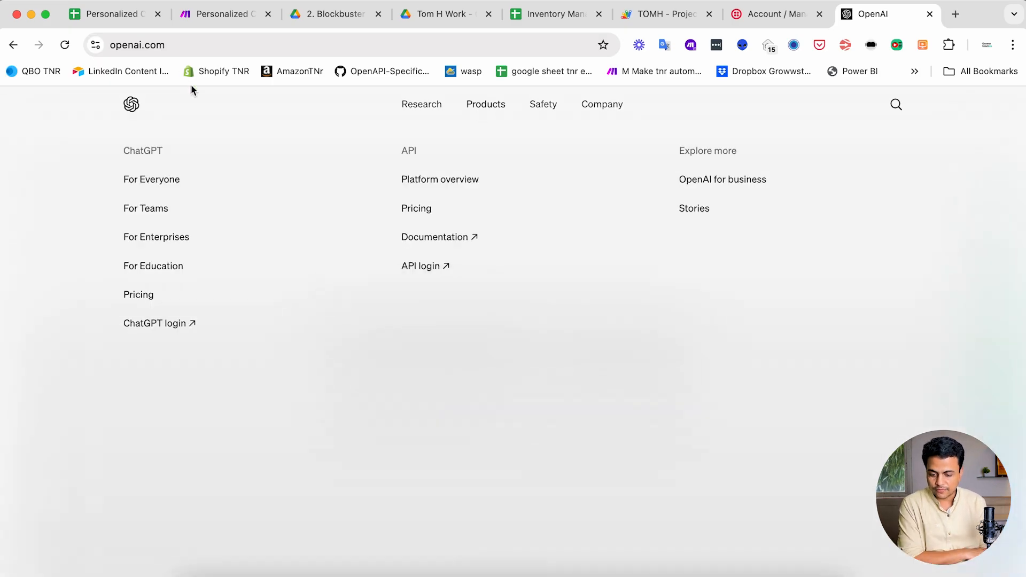
# - Go to openai.com and reach the login's product selection
pyautogui.click(170, 45)
pyautogui.write('open')
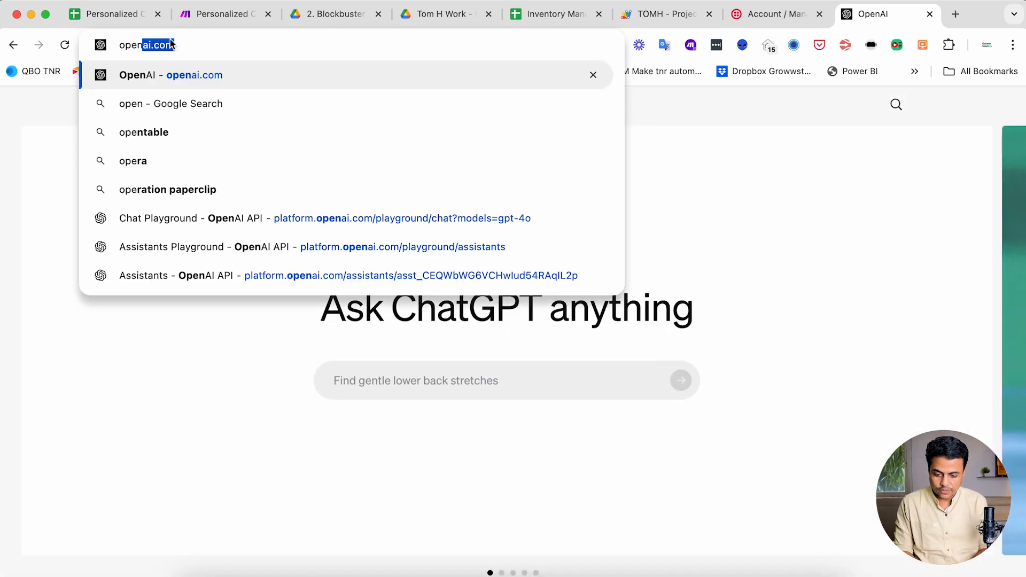
pyautogui.press('Return')
pyautogui.moveTo(484, 106)
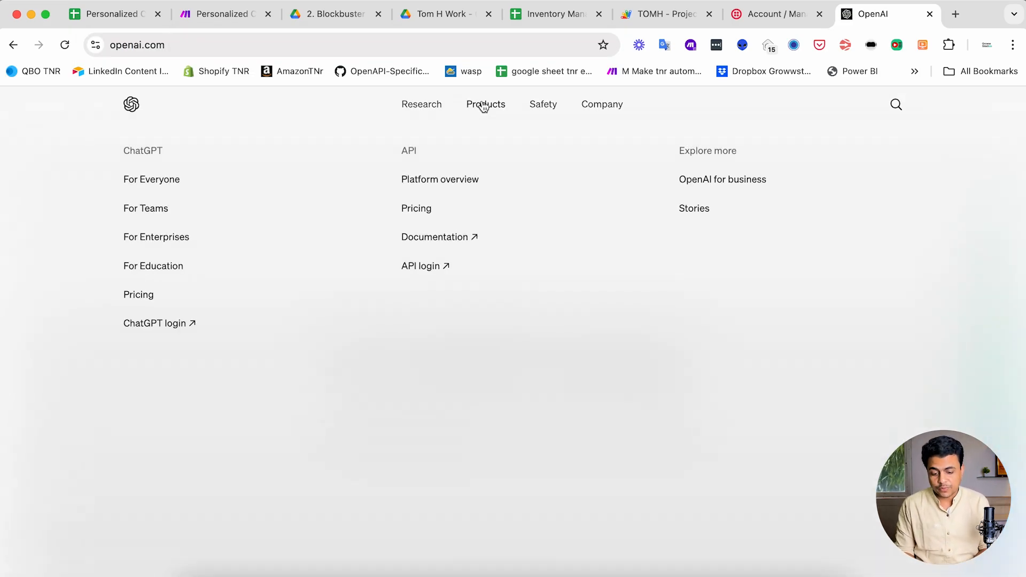
pyautogui.click(407, 267)
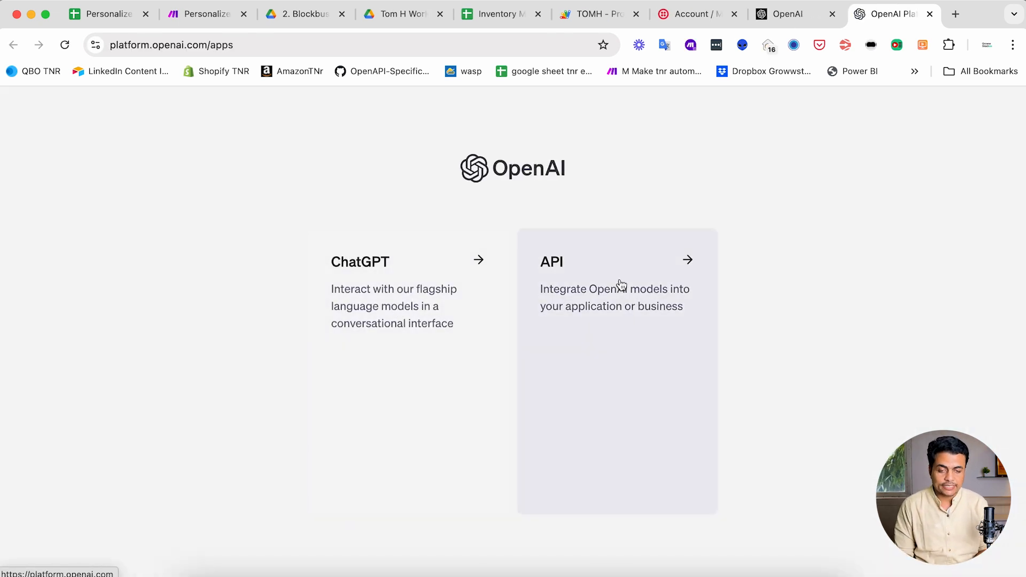
pyautogui.click(410, 309)
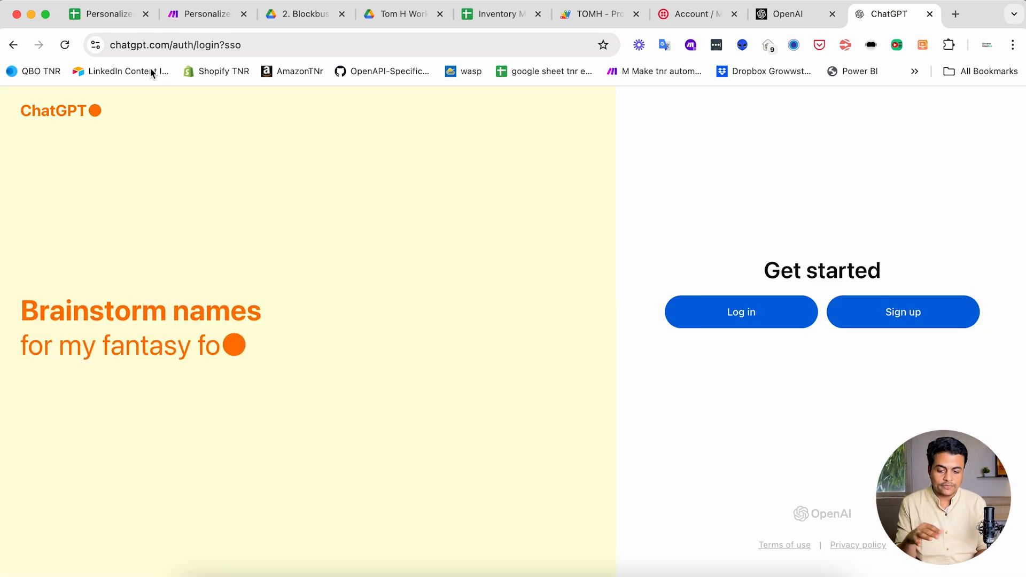
# - Choose the API platform and review the Personal organization and Default project lists
pyautogui.click(14, 47)
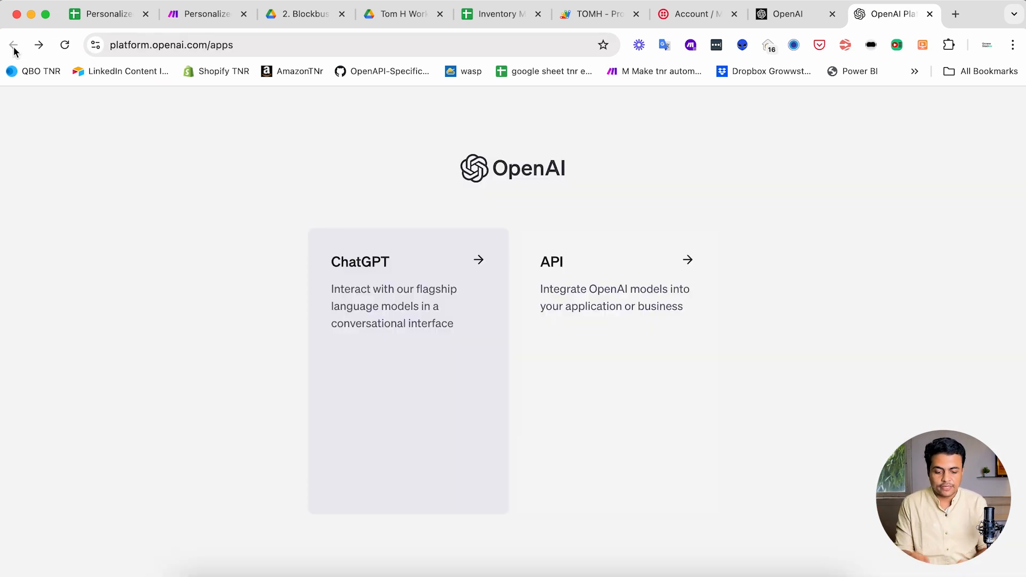
pyautogui.click(566, 298)
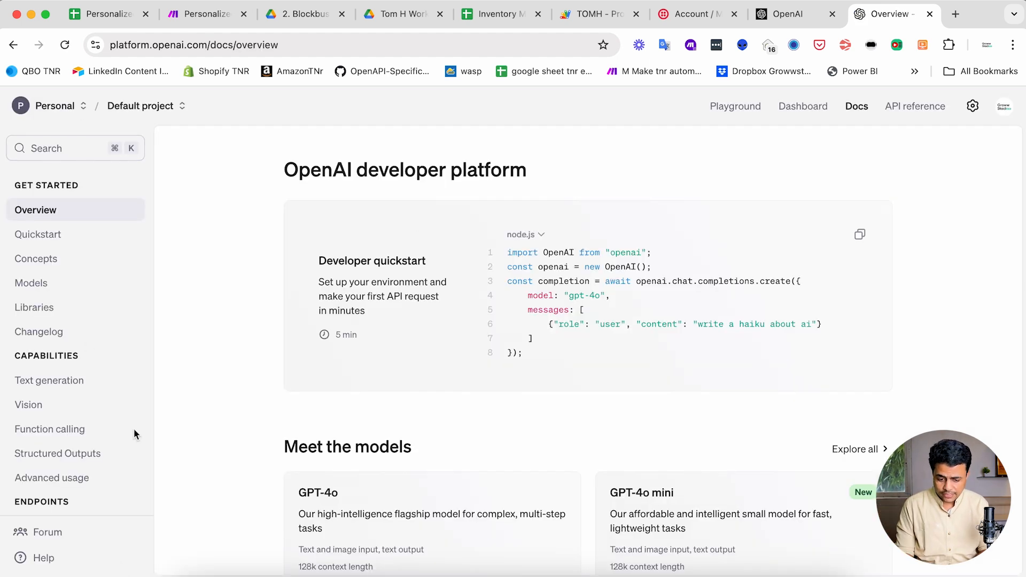
pyautogui.click(81, 106)
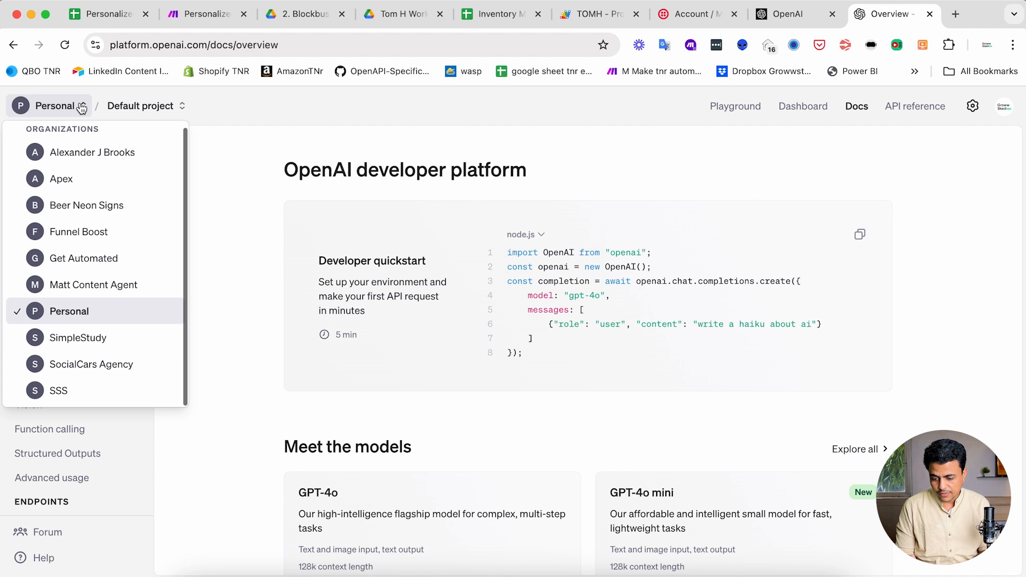
pyautogui.click(141, 106)
pyautogui.click(142, 106)
pyautogui.click(312, 128)
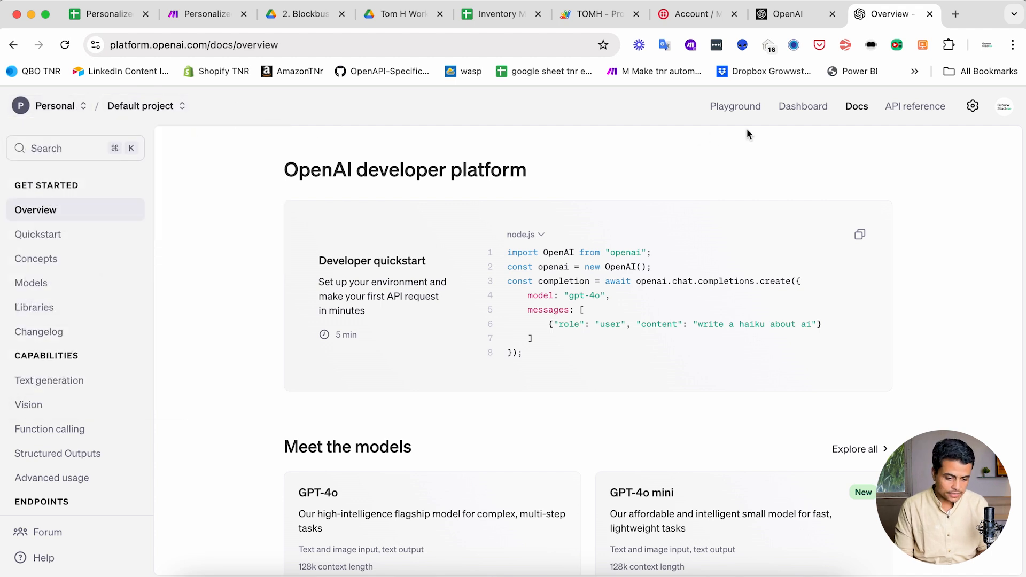
# - Create a new assistant named 'Personal Outreach Assistant' from the Assistants dashboard
pyautogui.click(802, 114)
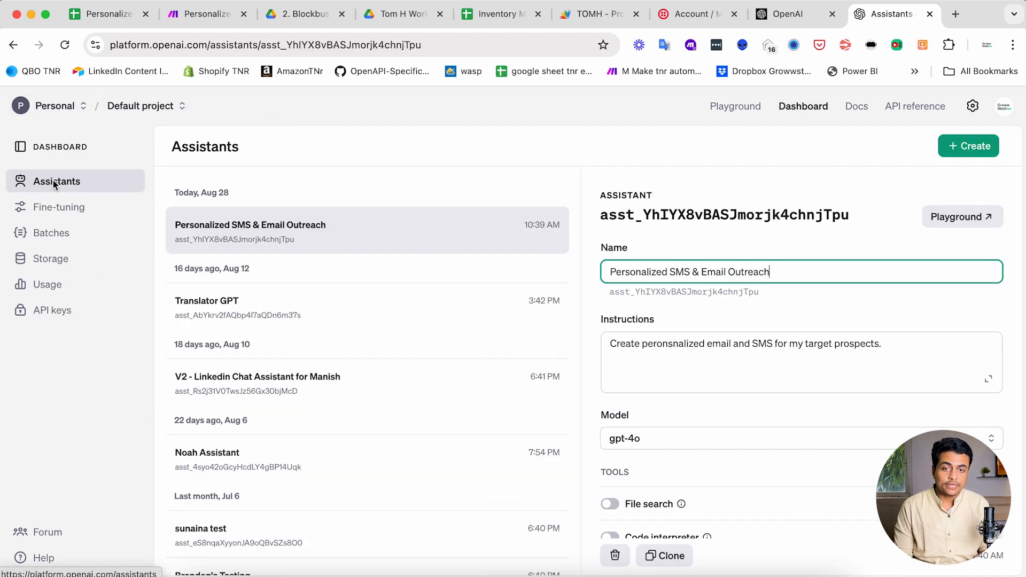
pyautogui.scroll(-5, 319, 287)
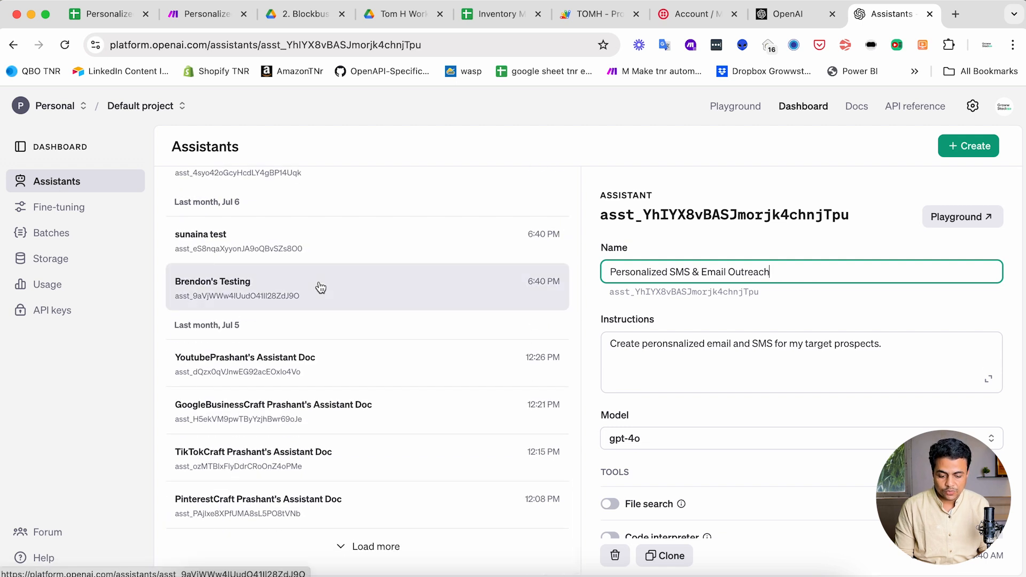
pyautogui.scroll(5, 321, 286)
pyautogui.click(978, 148)
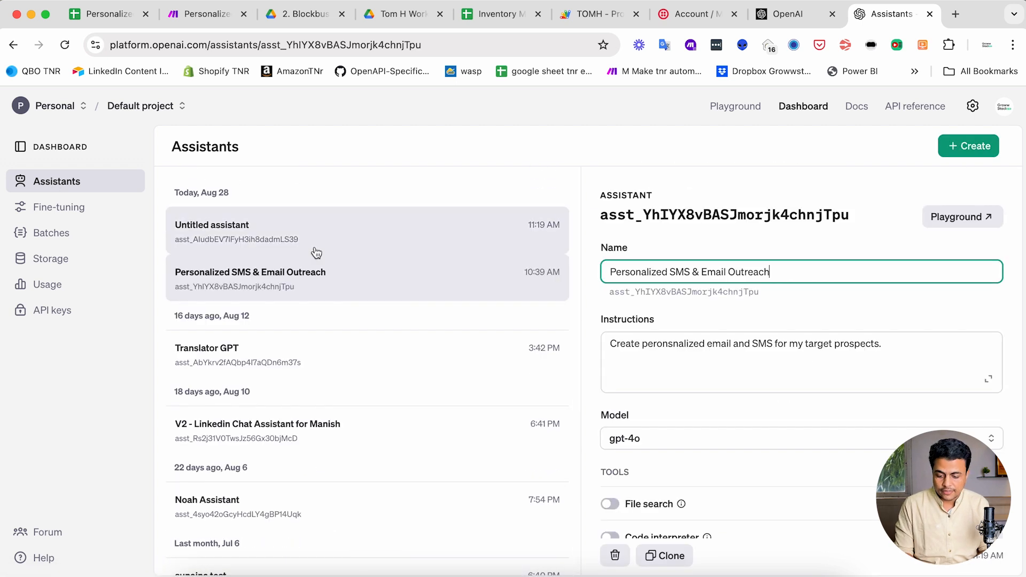
pyautogui.click(317, 252)
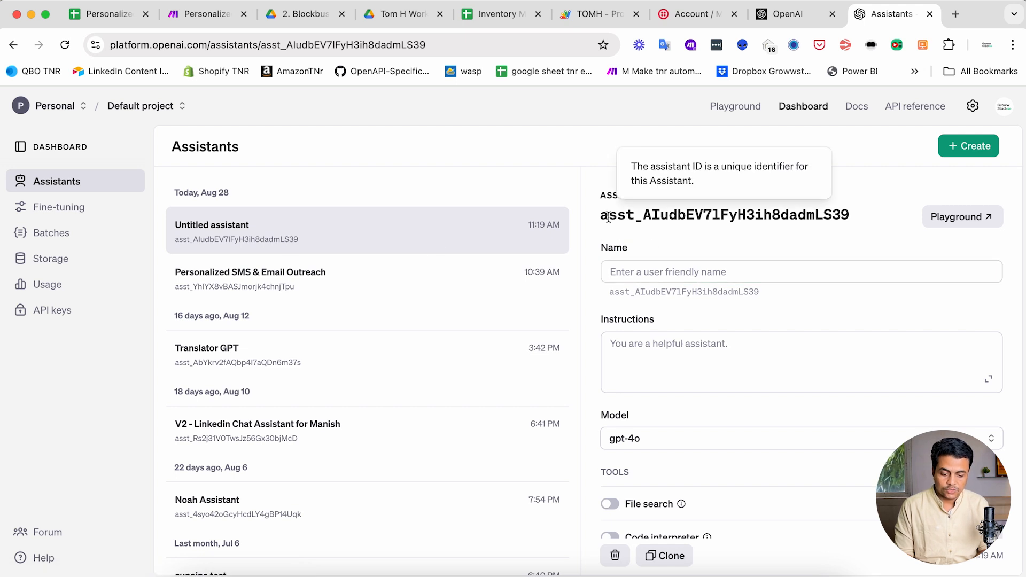
pyautogui.click(682, 275)
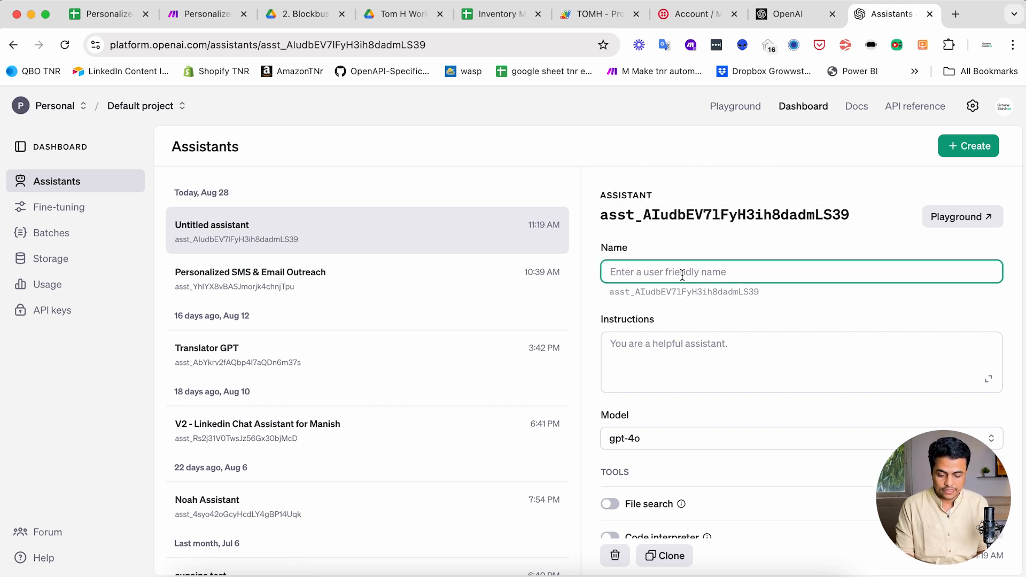
pyautogui.write('Personal Outreach Assistant')
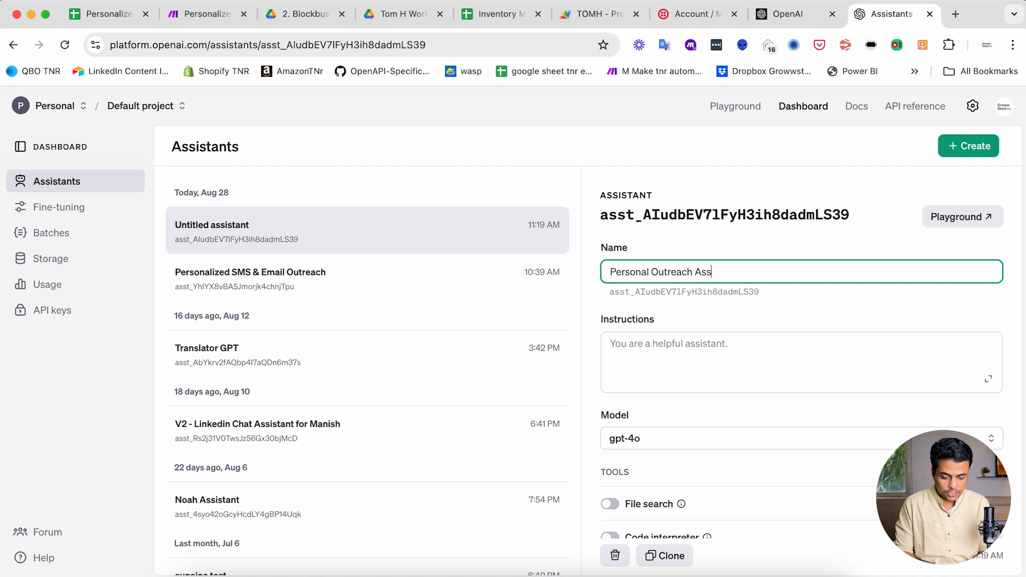
# - Open it in the Playground and rename it 'Personal Outreach Assistant - V2'
pyautogui.click(957, 217)
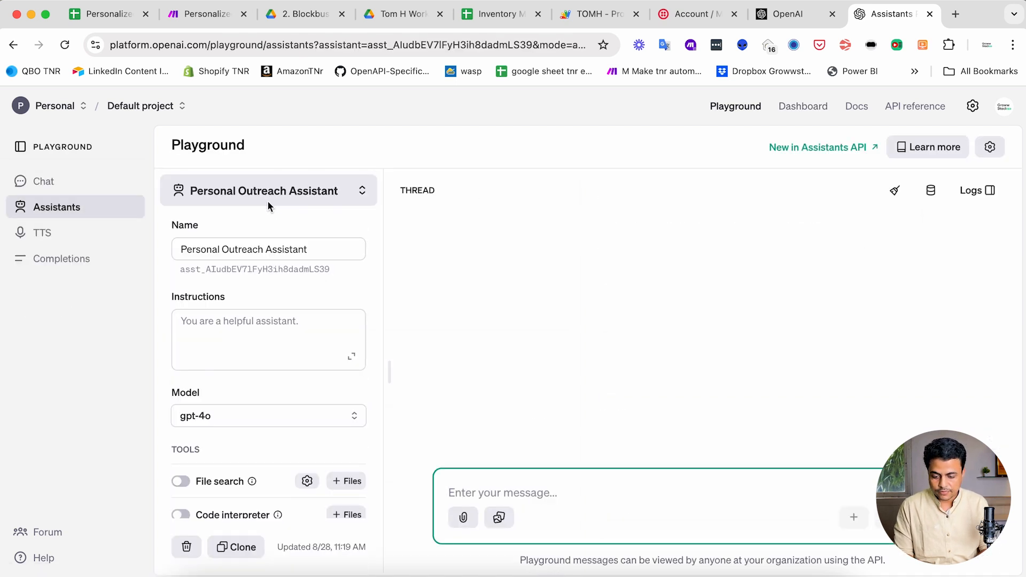
pyautogui.moveTo(201, 249); pyautogui.dragTo(320, 258)
pyautogui.click(335, 252)
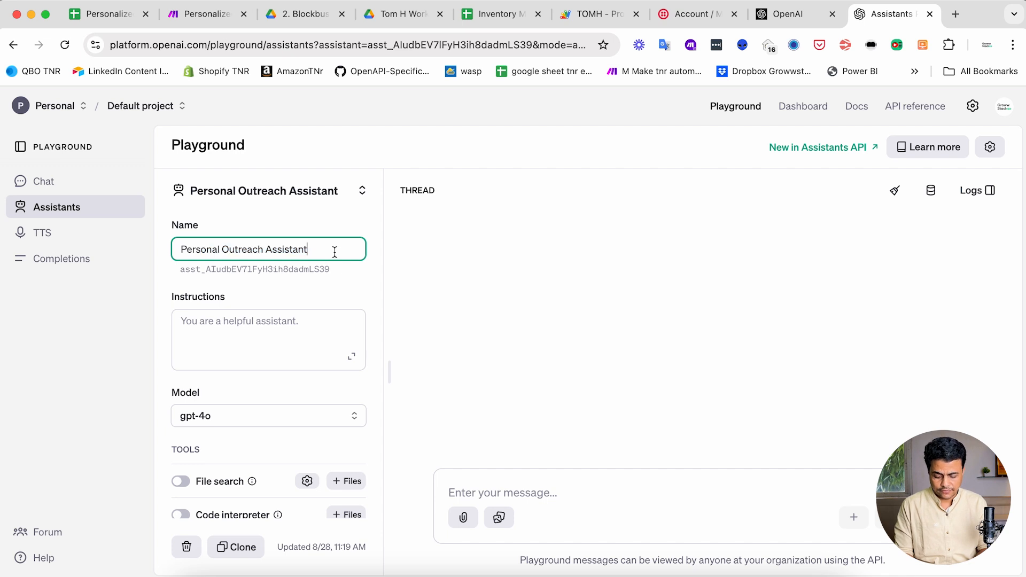
pyautogui.write('- V2')
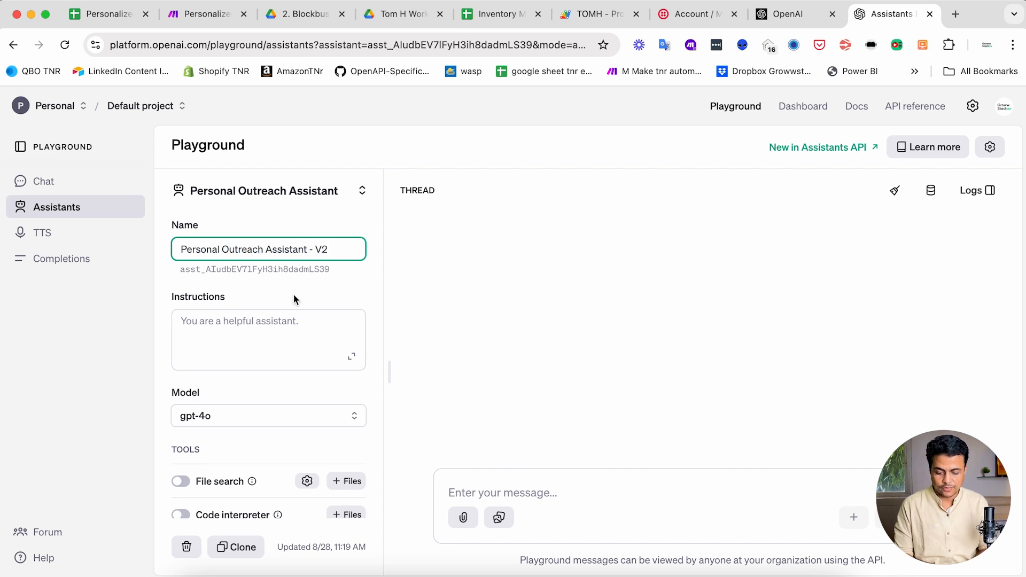
pyautogui.click(230, 332)
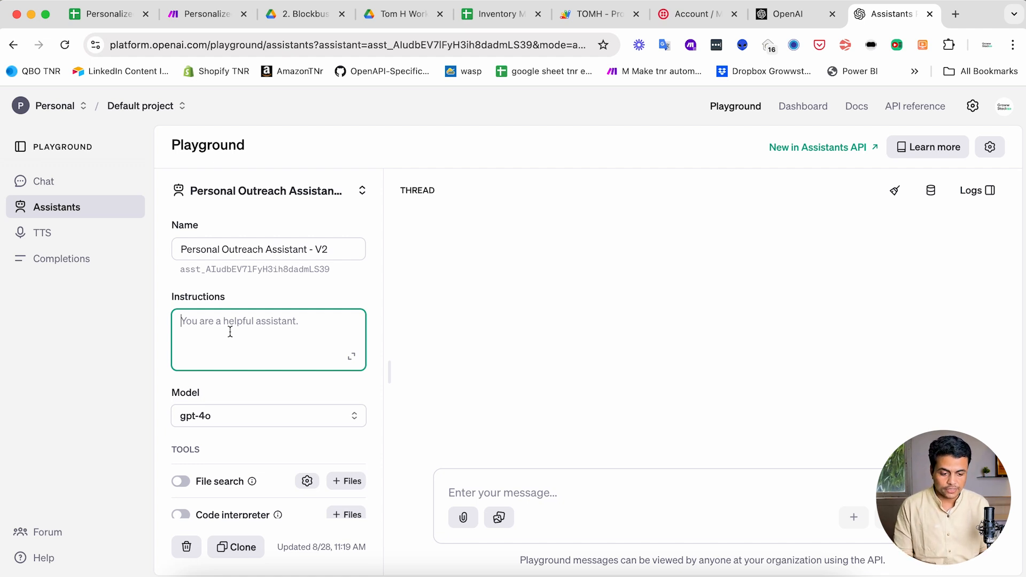
# - Write opening instructions: personal email/SMS outreach using each prospect's name, email, designation, company and brief
pyautogui.click(350, 356)
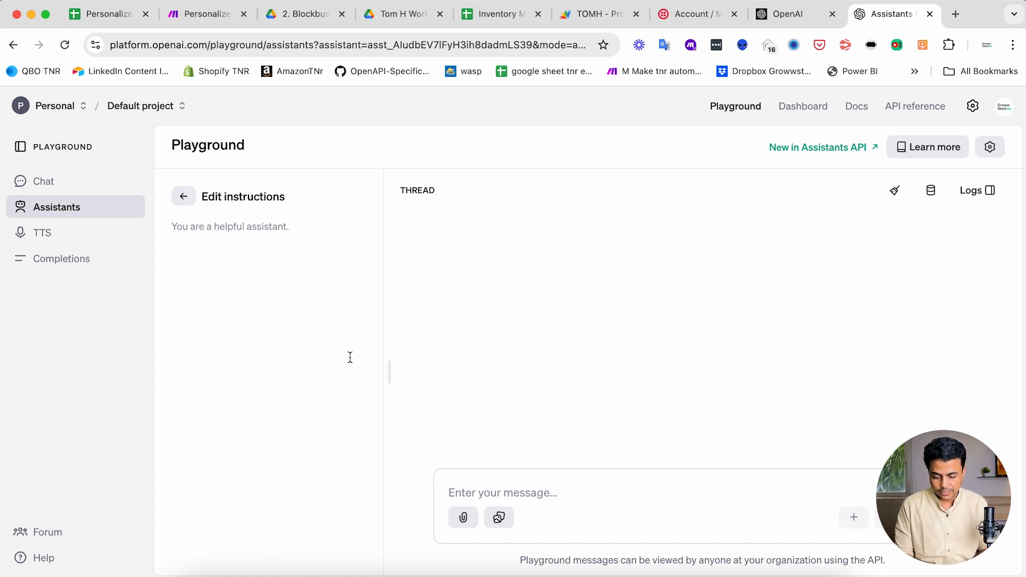
pyautogui.write('You')
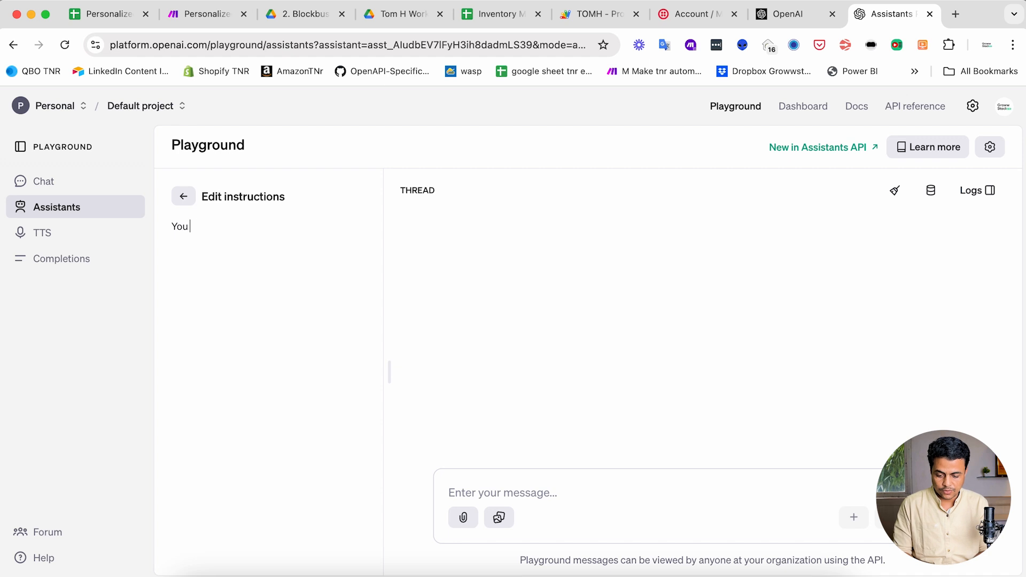
pyautogui.write(' are my going to write personal email and SMS outrea')
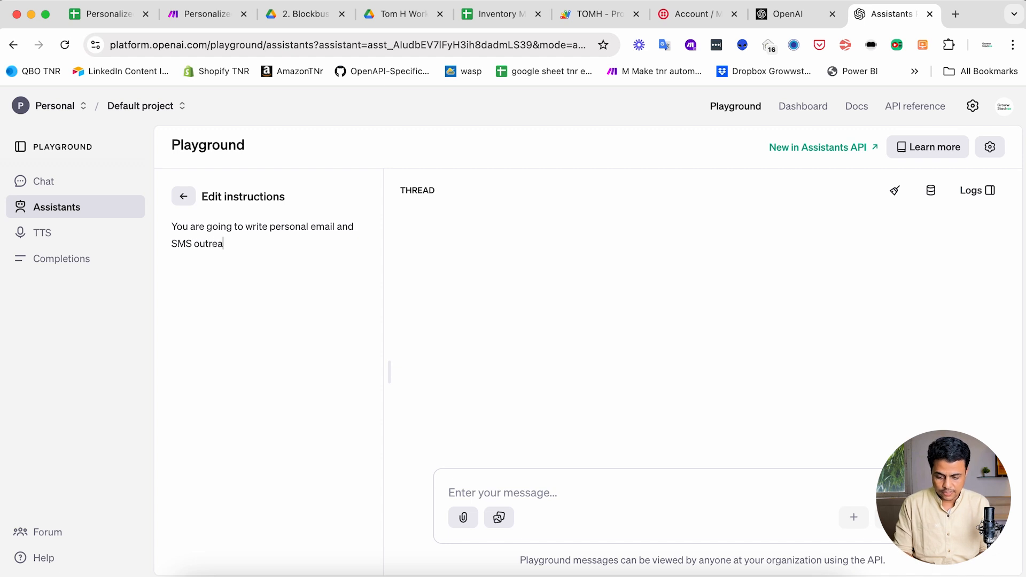
pyautogui.write('ch to my')
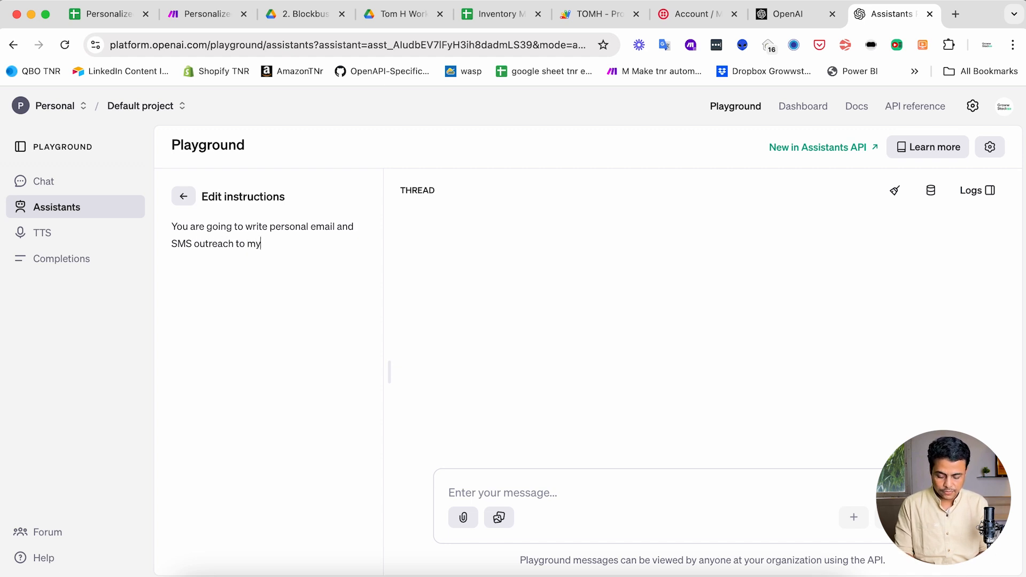
pyautogui.write(' business prospects.')
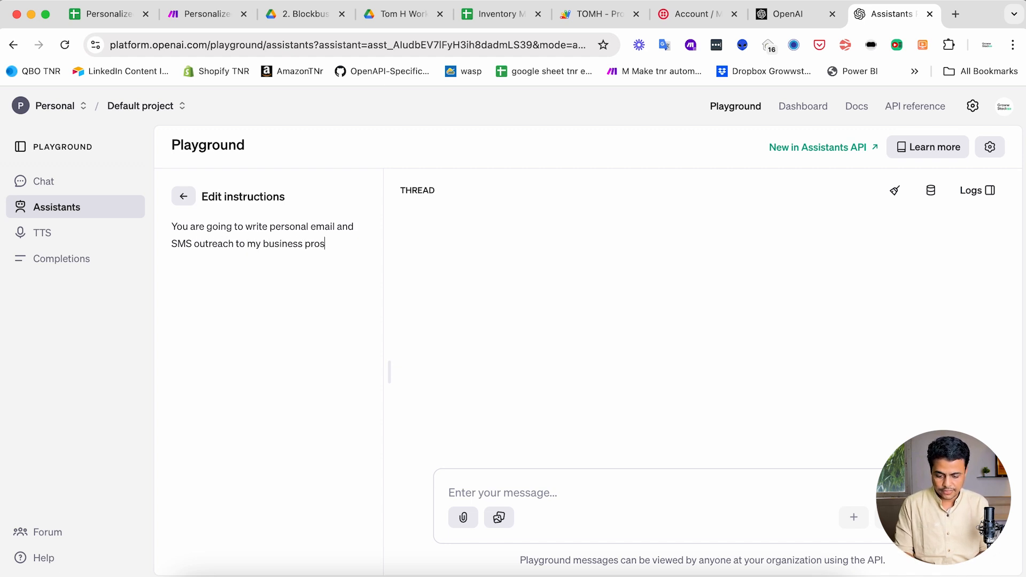
pyautogui.press('Return')
pyautogui.press('Return')
pyautogui.write('I am going to give you information like ')
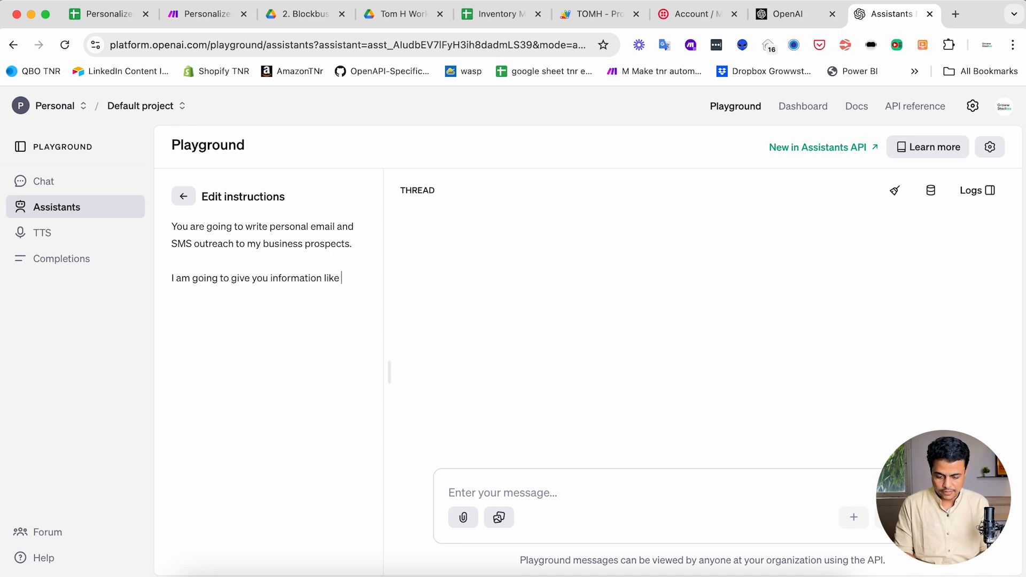
pyautogui.write('their Mame,')
pyautogui.press('BackSpace')
pyautogui.press('BackSpace')
pyautogui.press('BackSpace')
pyautogui.write('Name, ')
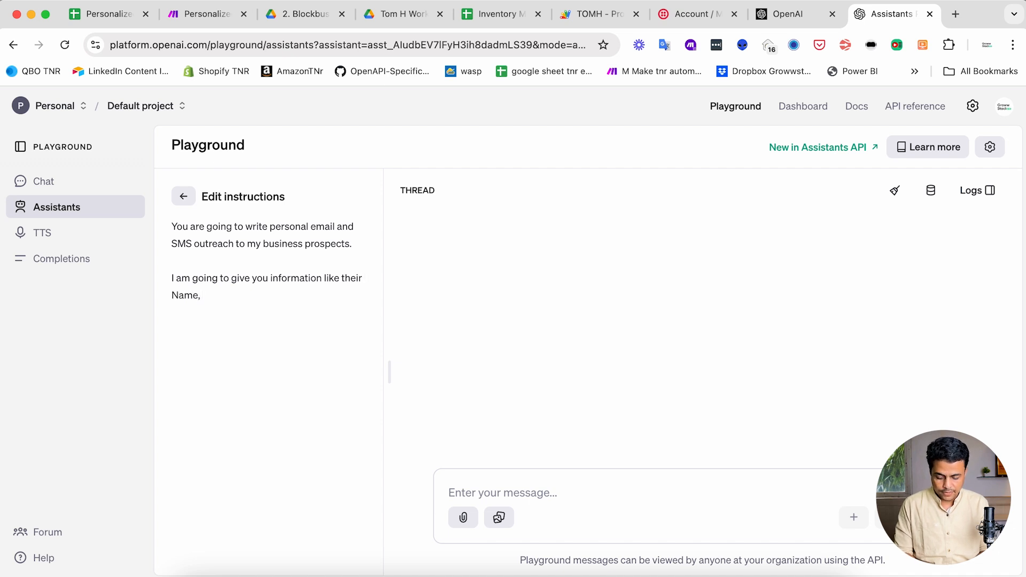
pyautogui.write('Email, ')
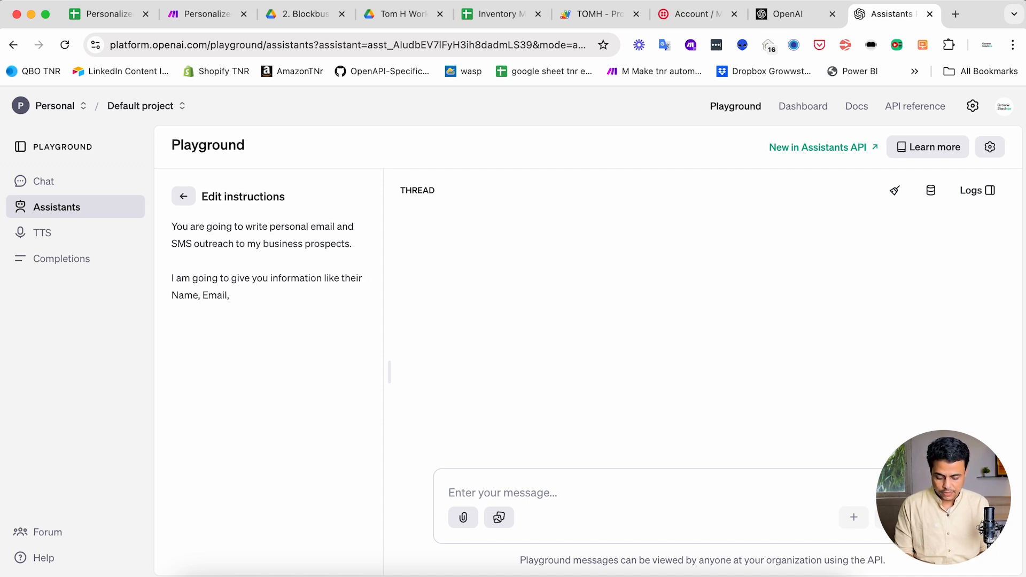
pyautogui.write('Desgina')
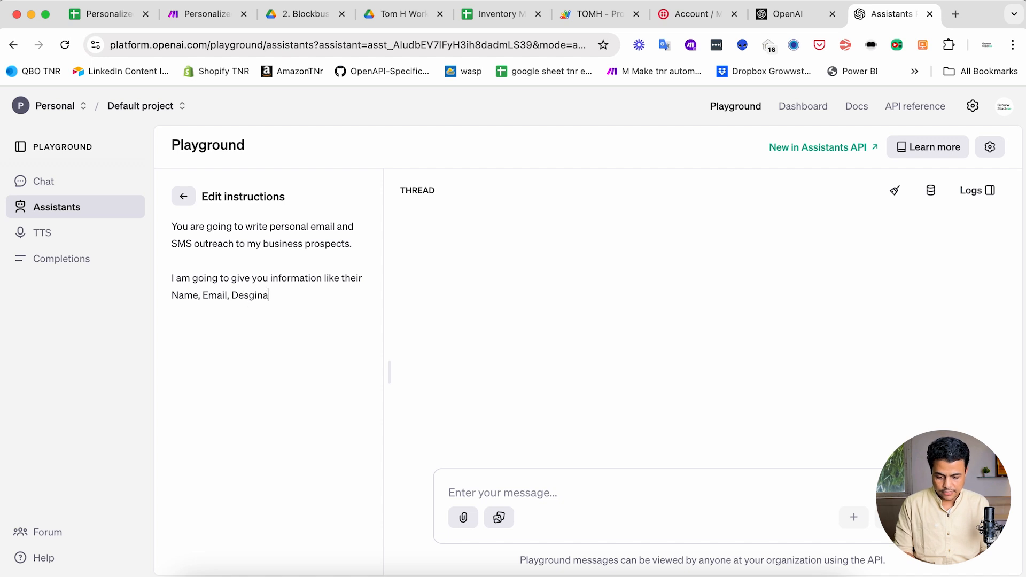
pyautogui.write('tion, Company Name and thei')
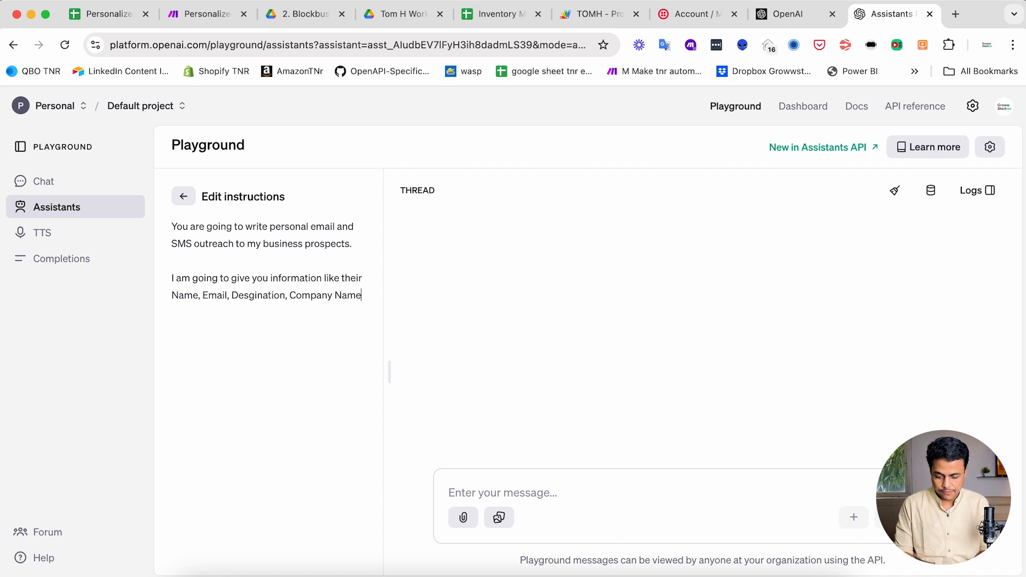
pyautogui.press('BackSpace')
pyautogui.press('BackSpace')
pyautogui.write('a sgor')
pyautogui.press('BackSpace')
pyautogui.press('BackSpace')
pyautogui.press('BackSpace')
pyautogui.write('hor')
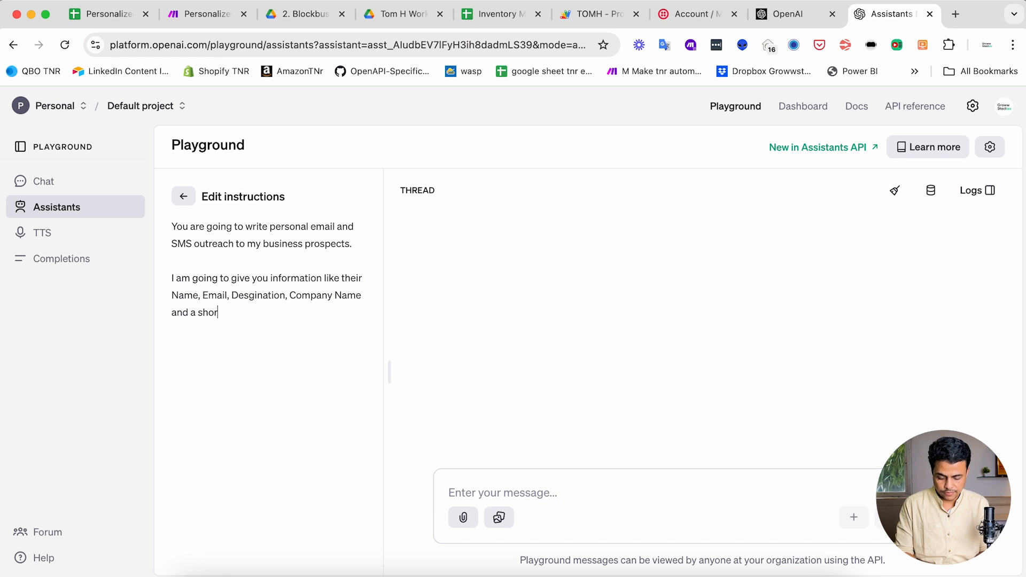
pyautogui.write('t brief about them.')
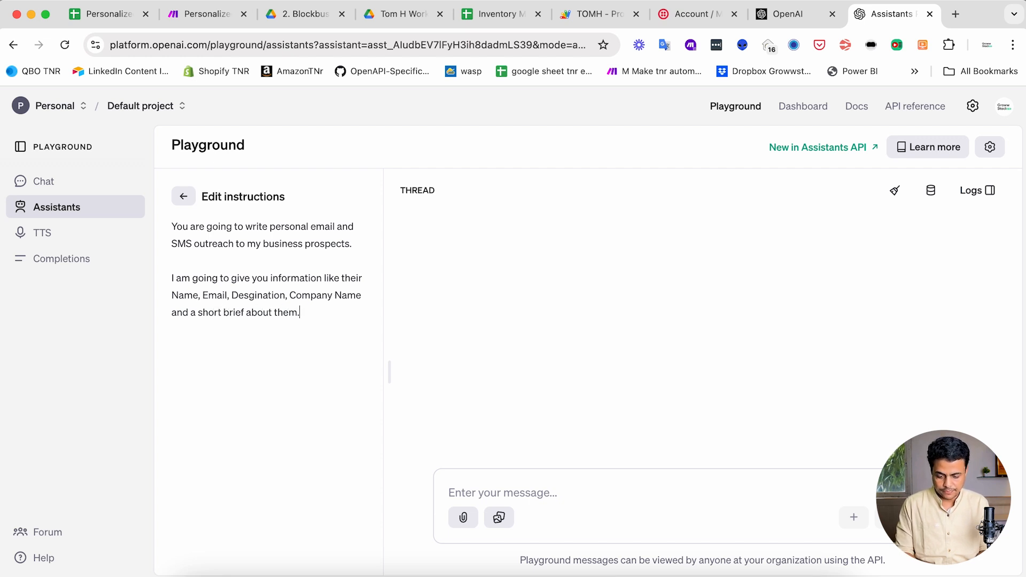
pyautogui.write('You a')
pyautogui.press('BackSpace')
# - Add instructions to pitch gently without pushing sales, book a meeting, and keep SMS under 140 characters
pyautogui.write('will have to pitch out')
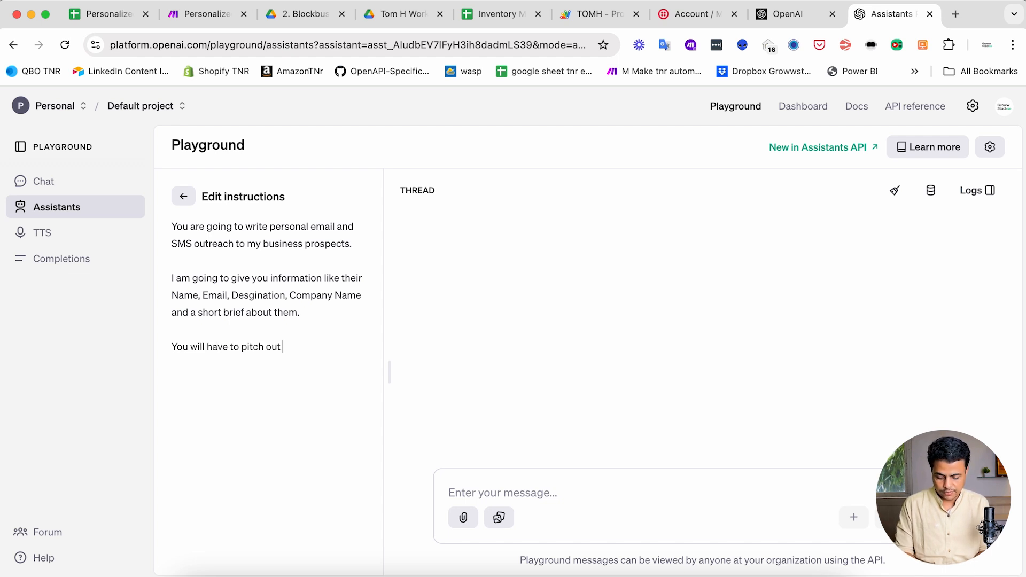
pyautogui.write(' product and service')
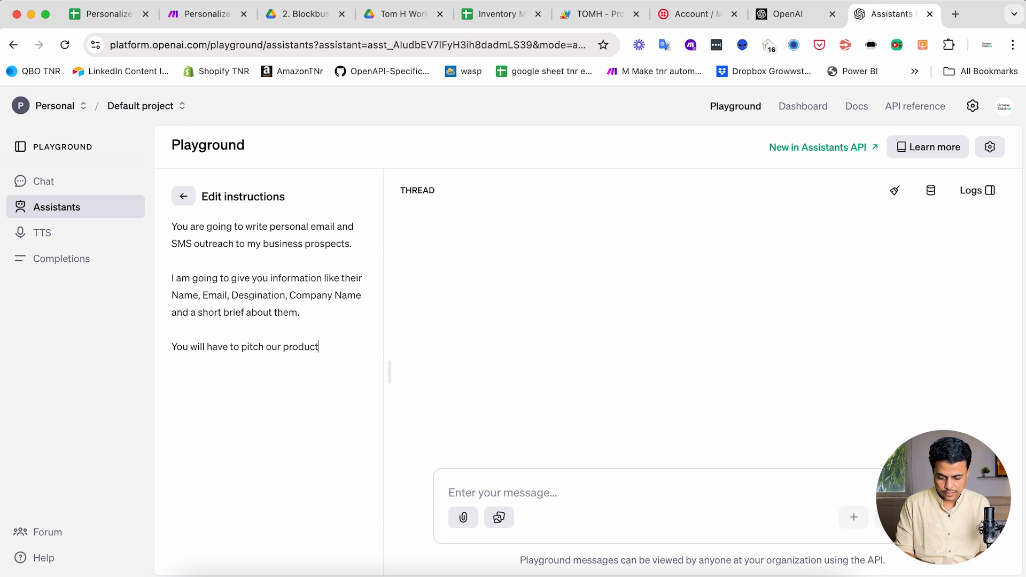
pyautogui.write('s in a very gent')
pyautogui.write('le way and no ')
pyautogui.write('n')
pyautogui.write(' do not')
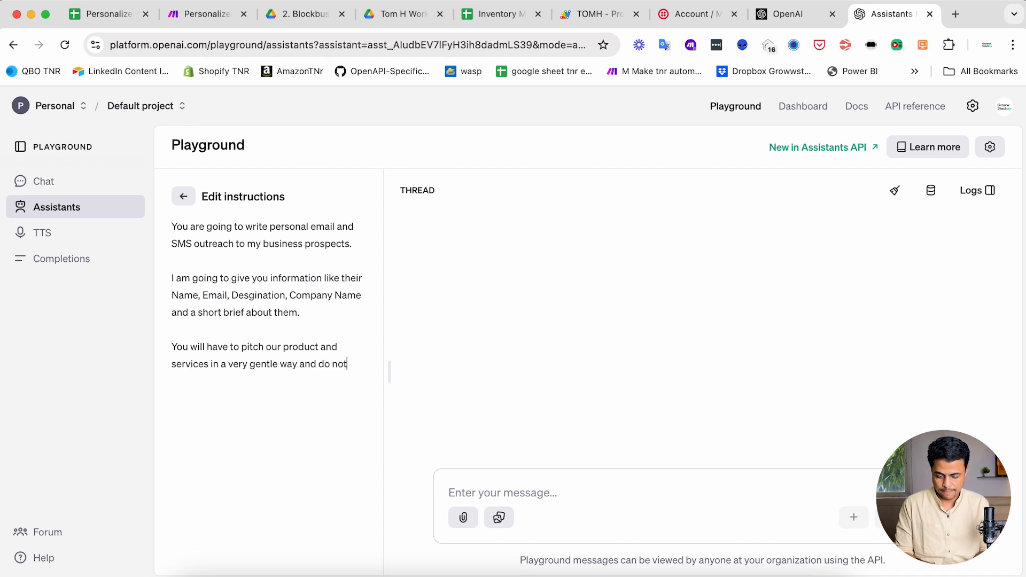
pyautogui.write(' be a sales')
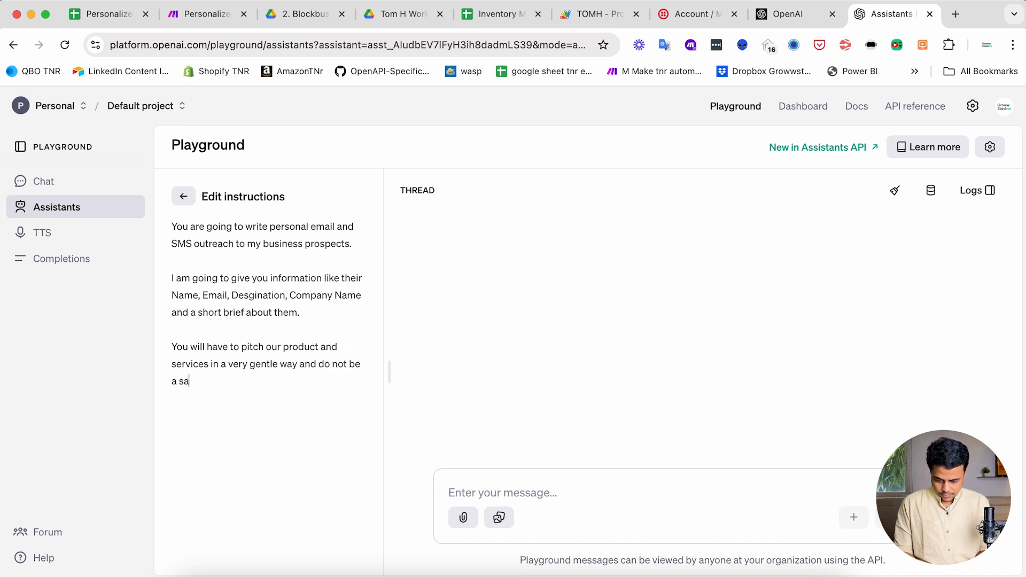
pyautogui.write('cheap sales')
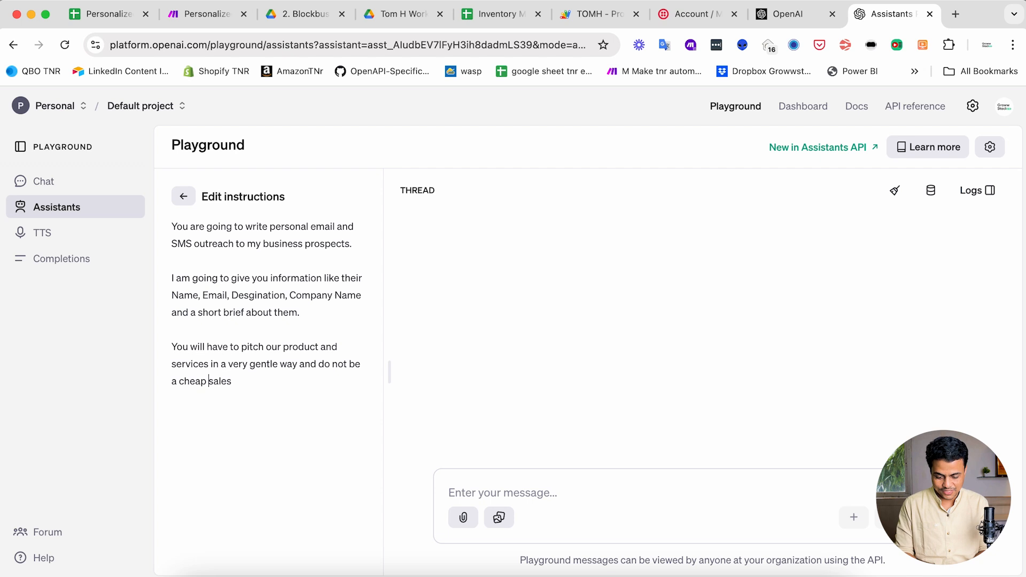
pyautogui.write(' guy')
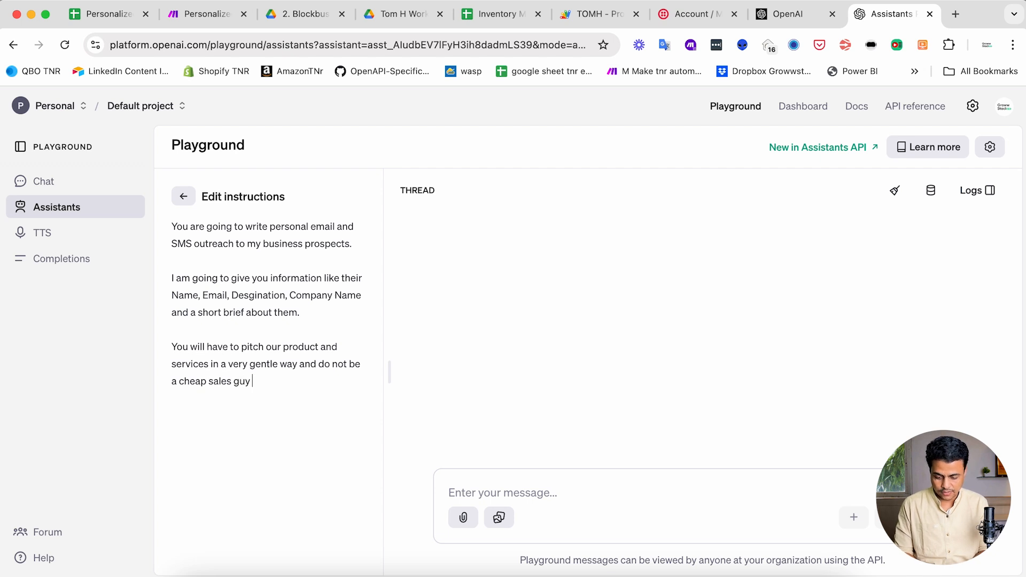
pyautogui.write('. Do not try to push')
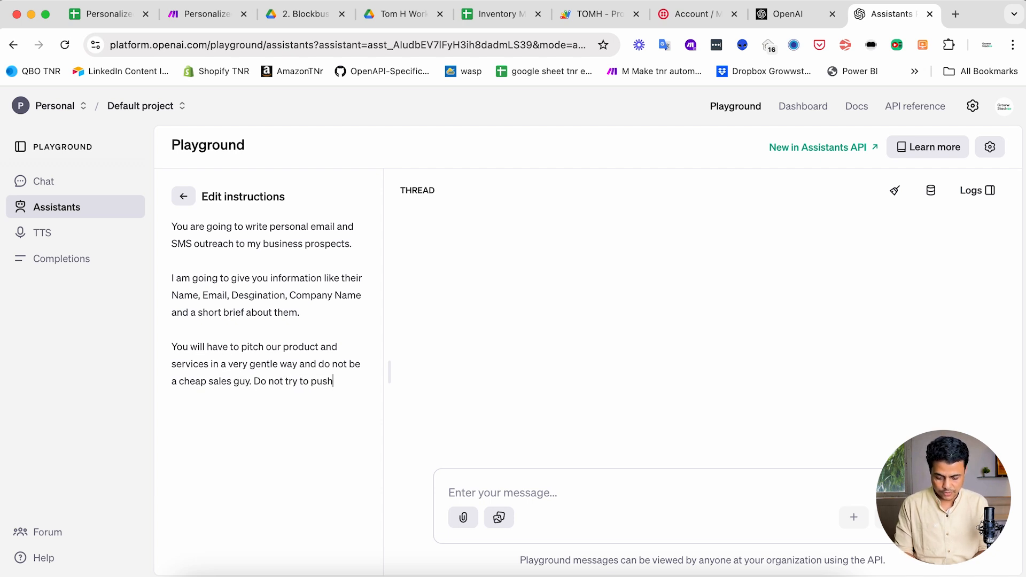
pyautogui.write(' the sales.')
pyautogui.press('Return')
pyautogui.press('Return')
pyautogui.write('Kin')
pyautogui.press('BackSpace')
pyautogui.press('BackSpace')
pyautogui.press('BackSpace')
pyautogui.write('Your goal is to book a meeting.')
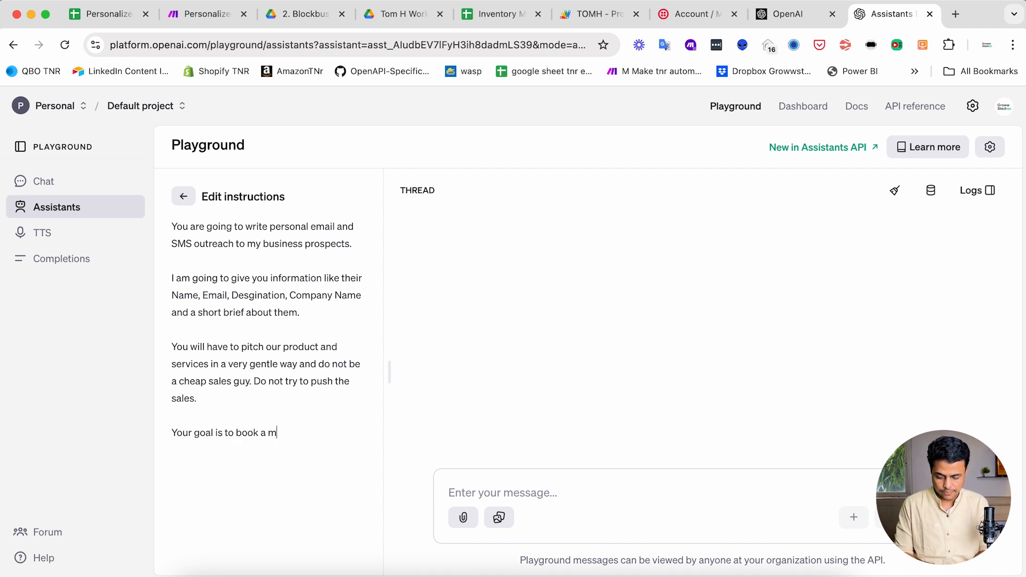
pyautogui.press('Return')
pyautogui.press('Return')
pyautogui.write('The email')
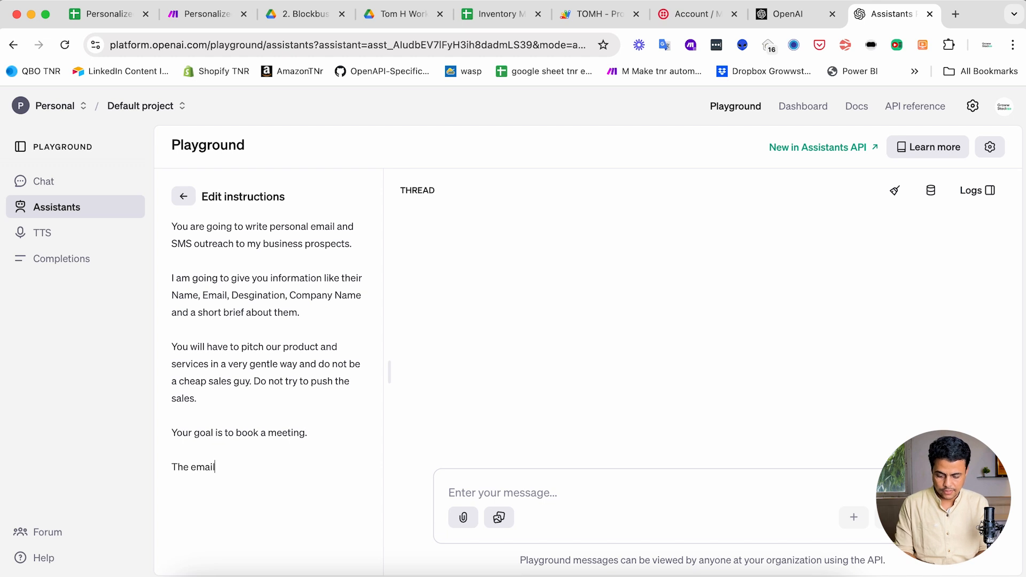
pyautogui.hotkey('alt', 'shift', 'Left')
pyautogui.write('SMS')
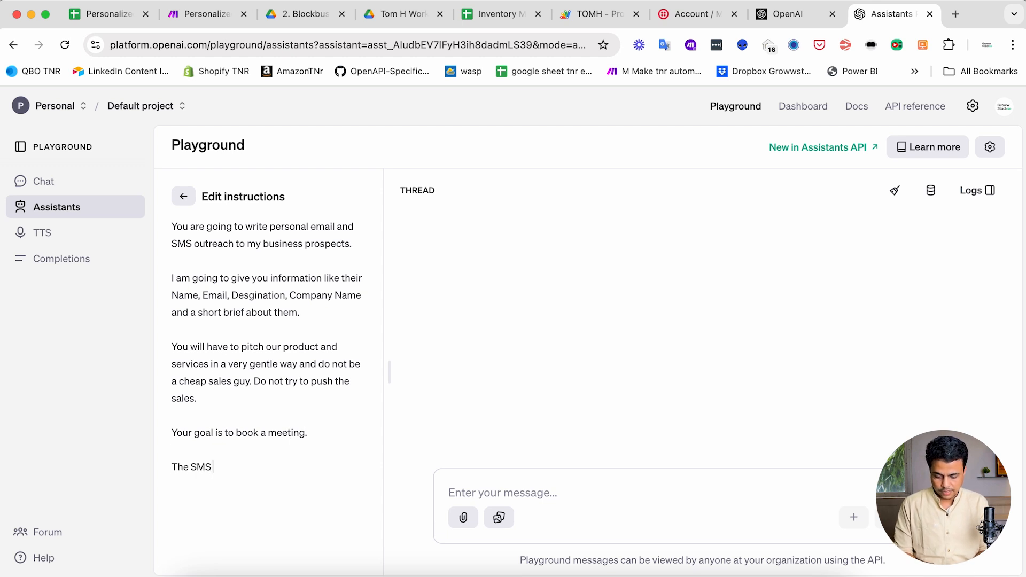
pyautogui.write(' text')
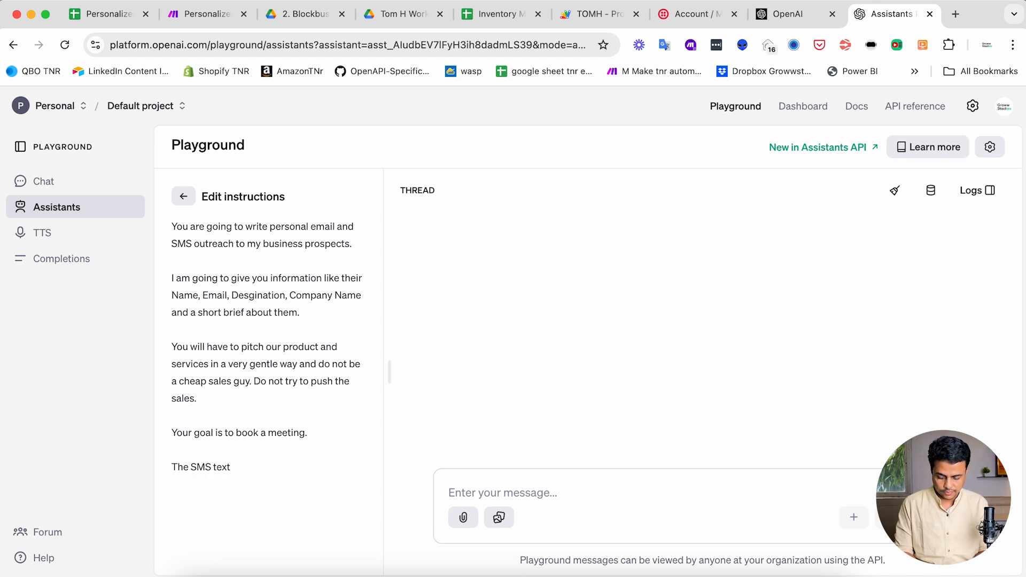
pyautogui.write(' should be m')
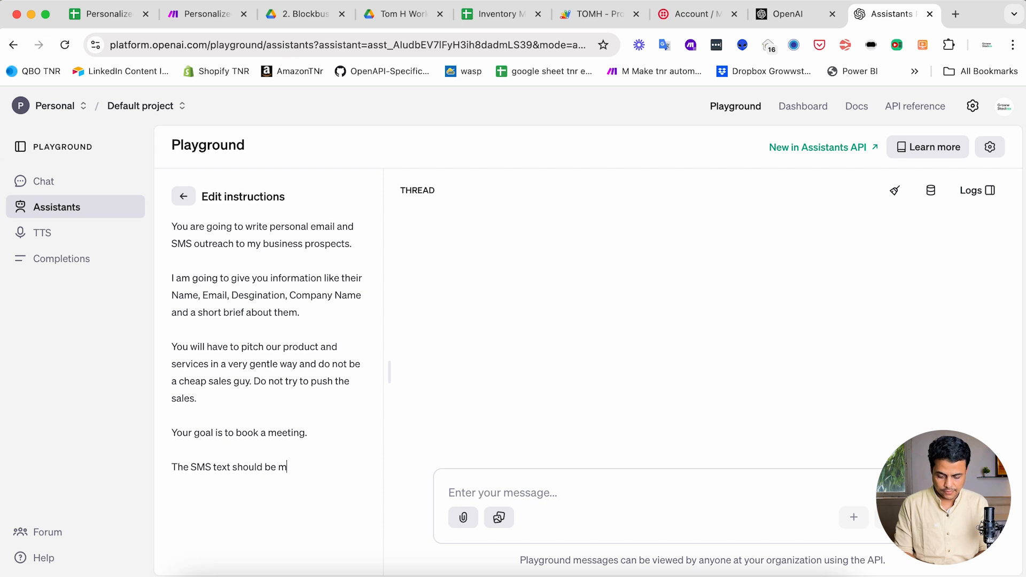
pyautogui.write('ax 140 chara')
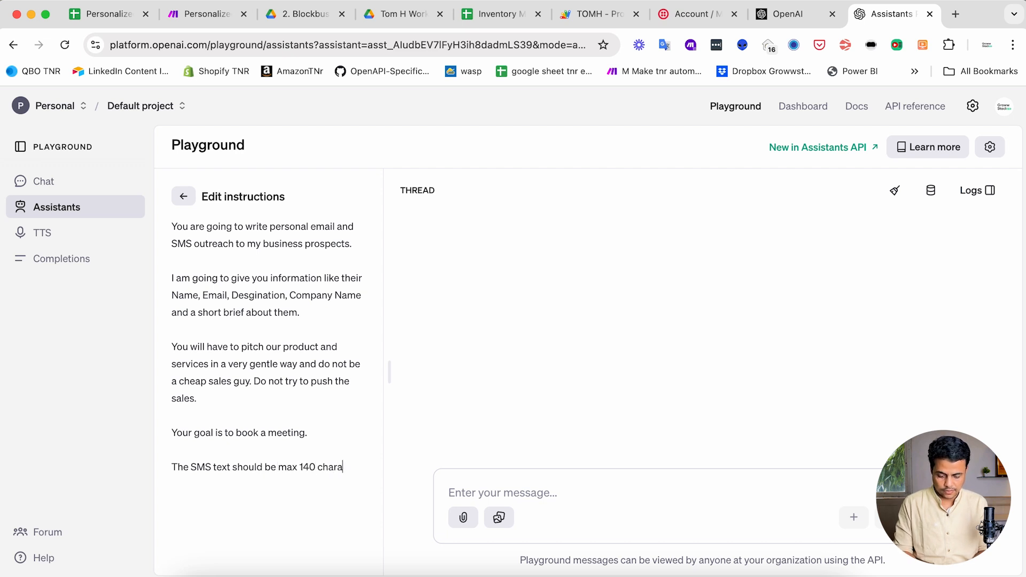
pyautogui.write('ctors.')
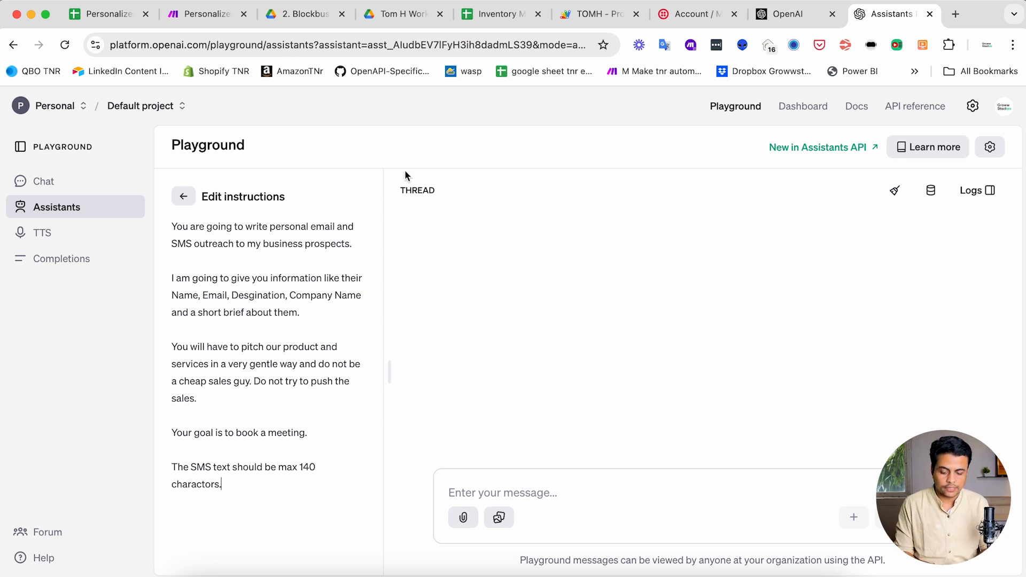
# - Return to the settings, keep the model on gpt-4o, and switch on File search
pyautogui.click(188, 200)
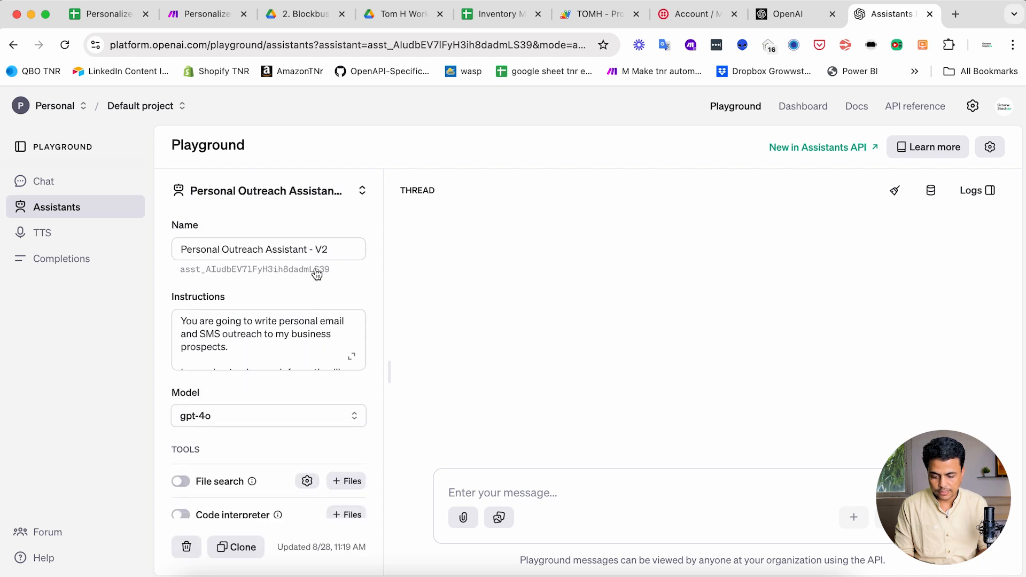
pyautogui.scroll(-3, 275, 305)
pyautogui.click(197, 321)
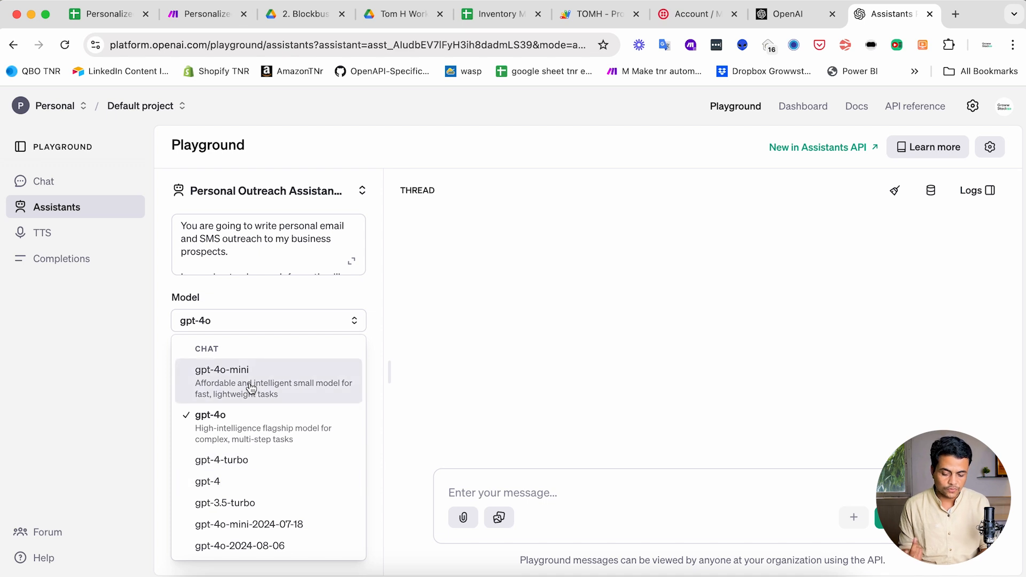
pyautogui.click(224, 284)
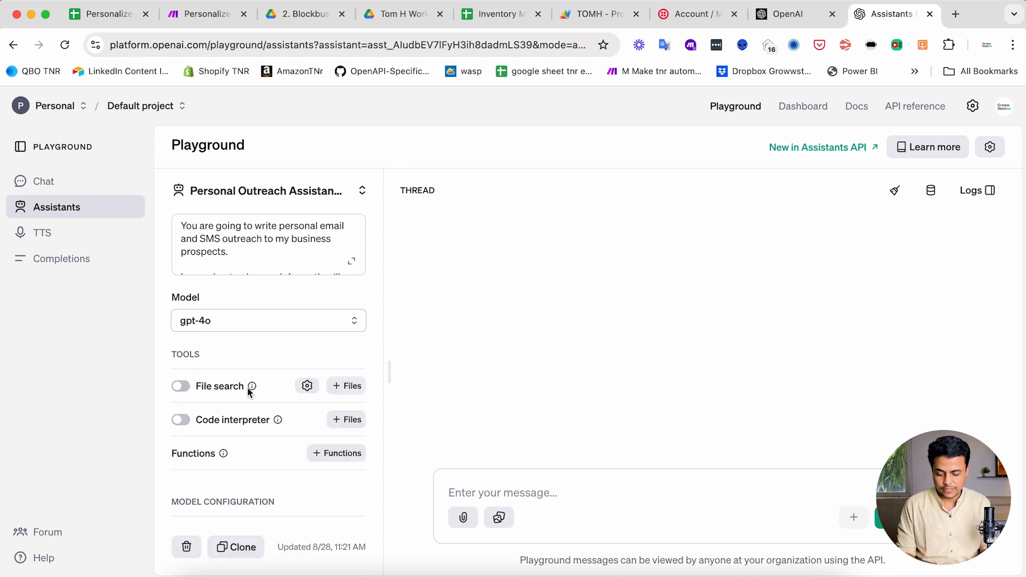
pyautogui.scroll(-2, 247, 386)
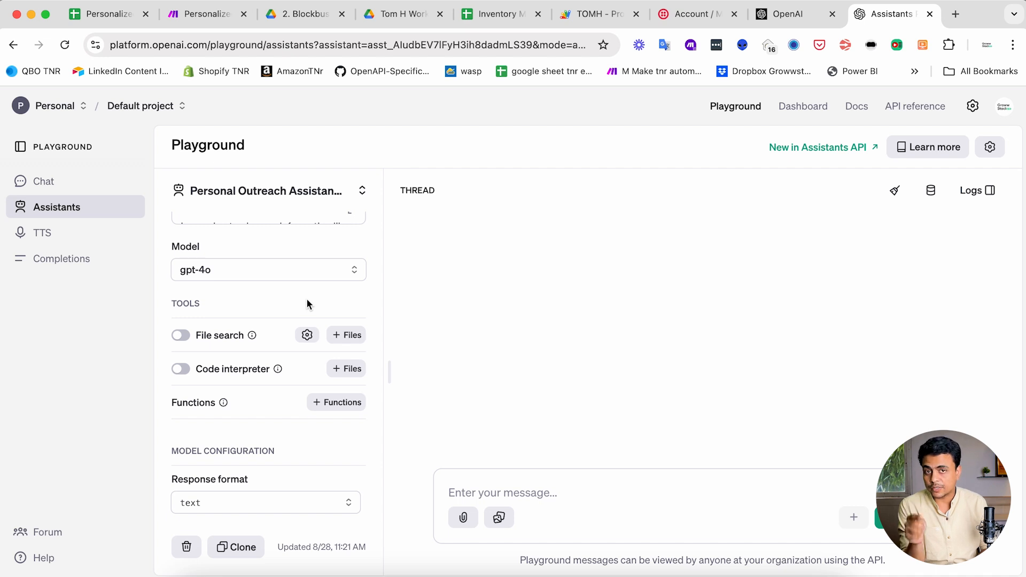
pyautogui.click(182, 336)
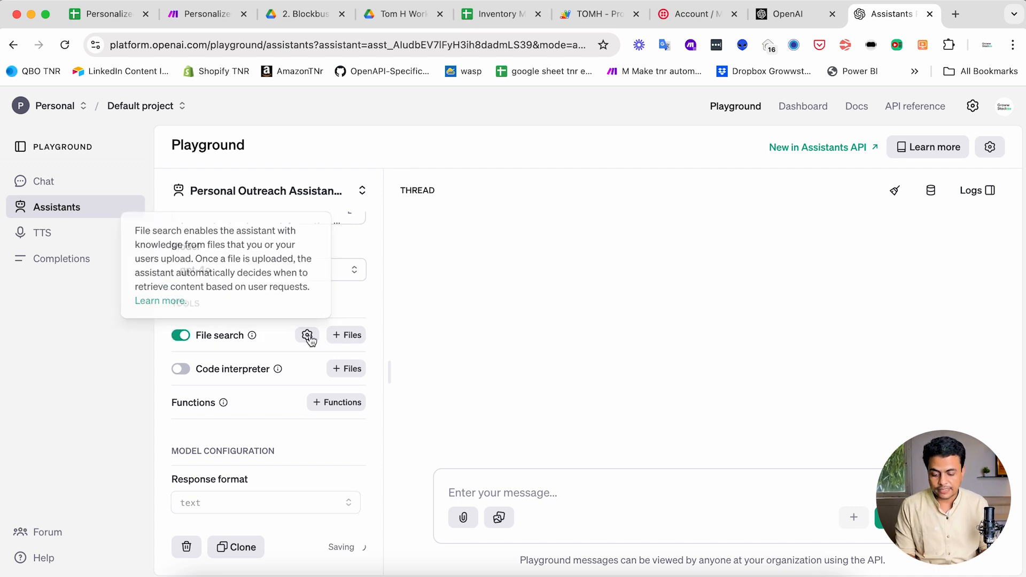
# - Preview '1. GrowwStack Automation Solutions.pdf' from iCloud Drive and attach it to file search
pyautogui.click(353, 335)
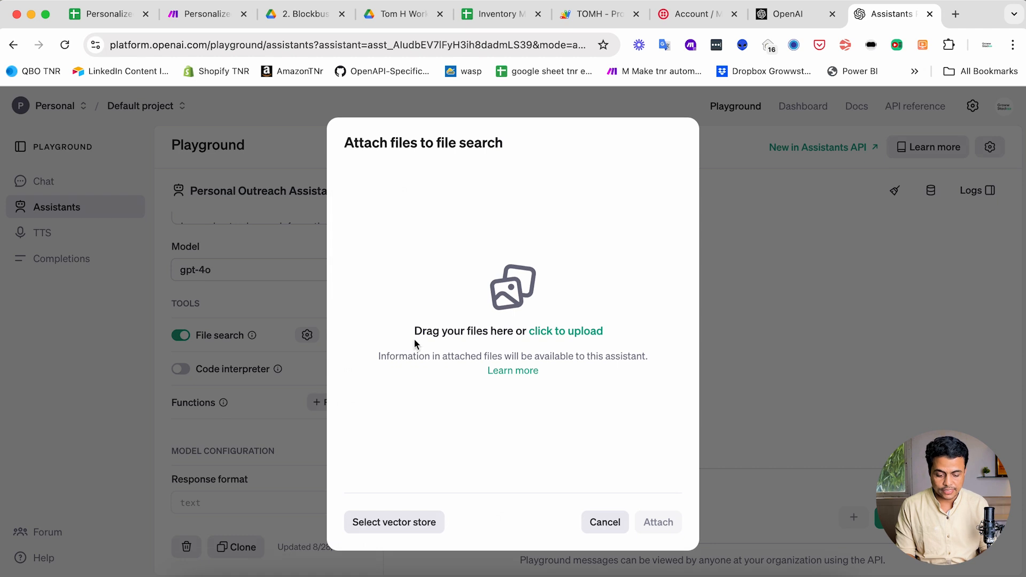
pyautogui.click(195, 573)
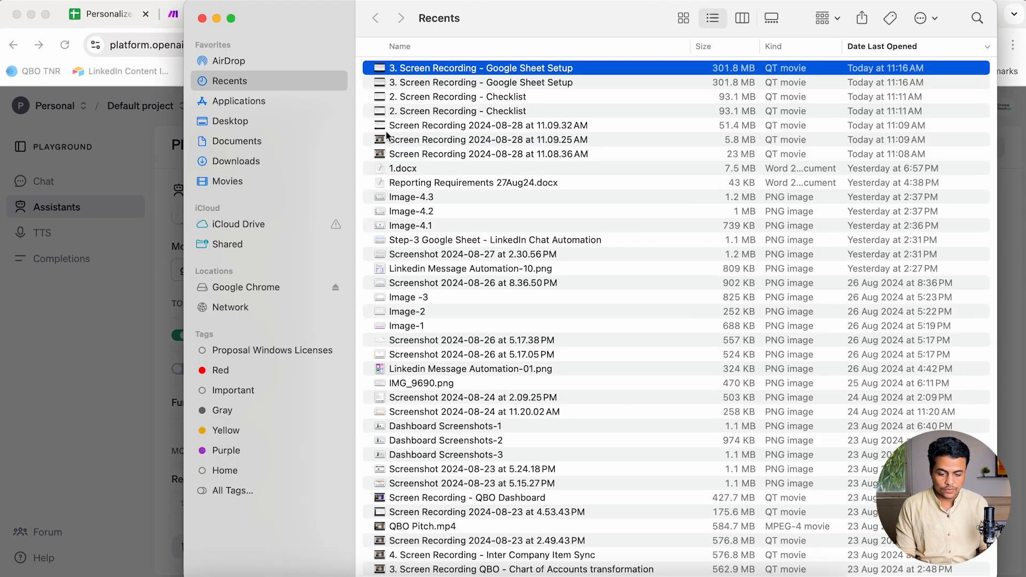
pyautogui.click(242, 221)
pyautogui.click(424, 193)
pyautogui.press('space')
pyautogui.scroll(-20, 487, 237)
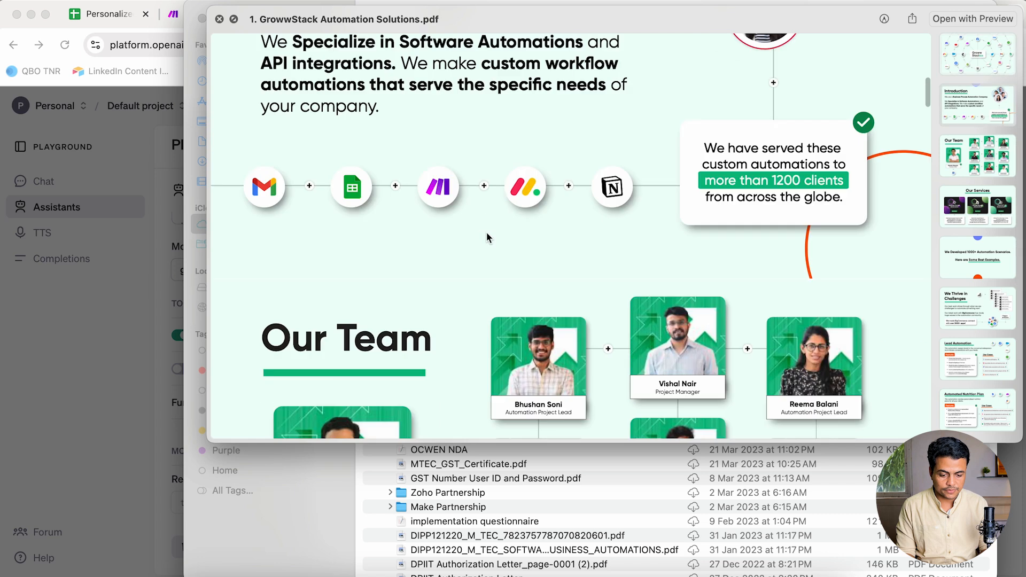
pyautogui.scroll(-20, 487, 237)
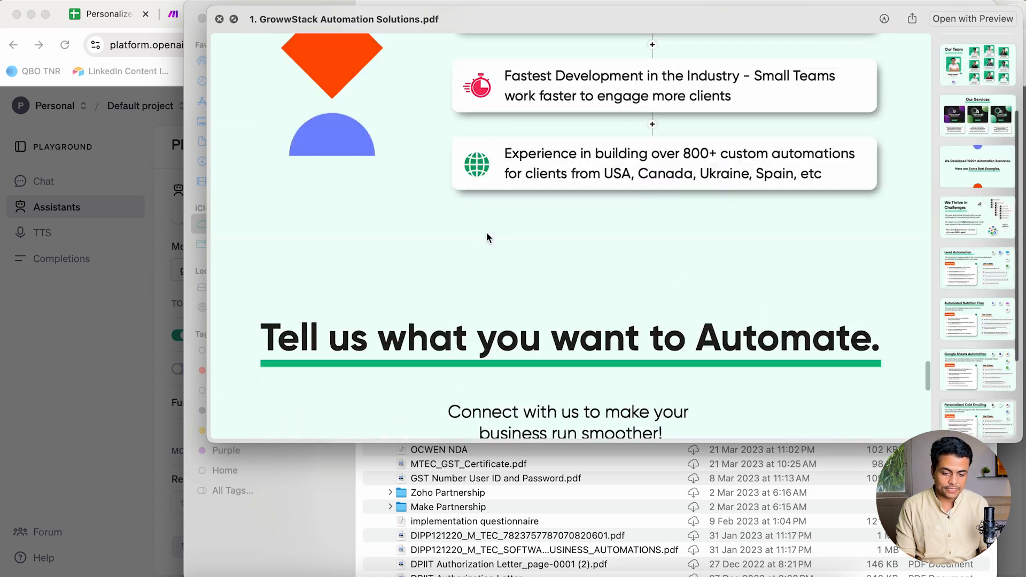
pyautogui.scroll(20, 487, 237)
pyautogui.press('space')
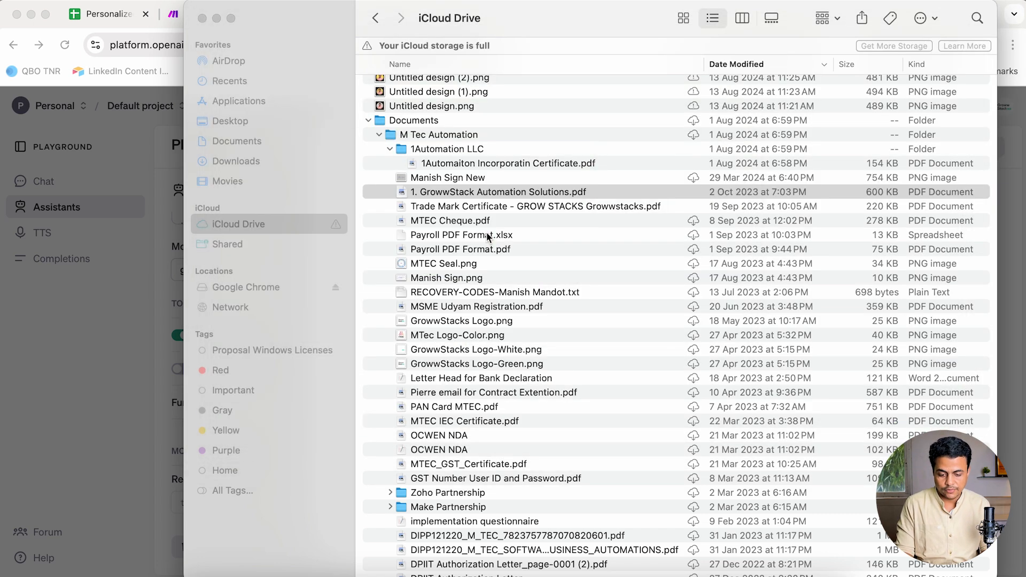
pyautogui.moveTo(468, 196); pyautogui.dragTo(427, 320)
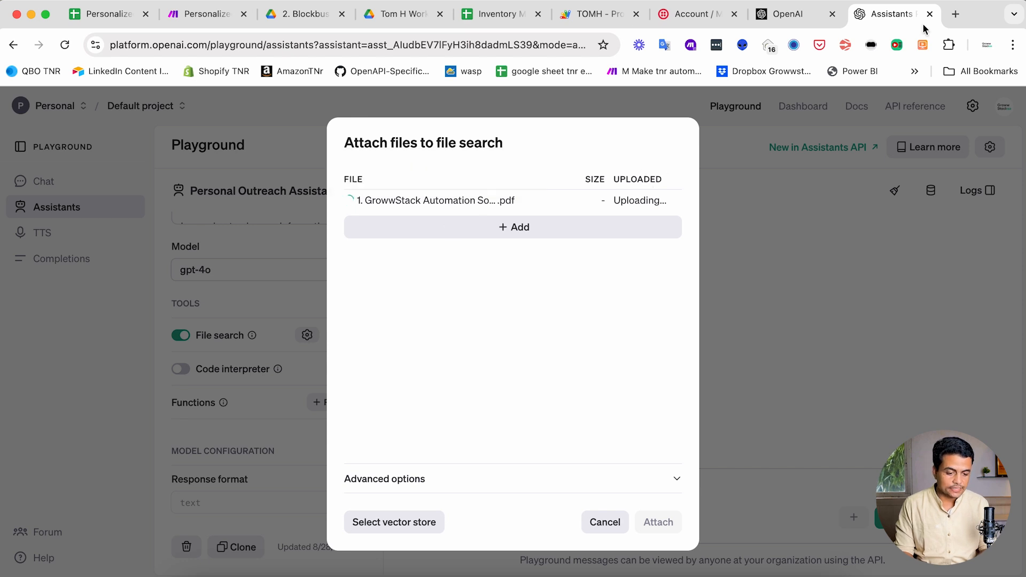
# - Open linkedin.com in a new browser tab
pyautogui.click(956, 16)
pyautogui.write('linke')
pyautogui.press('Return')
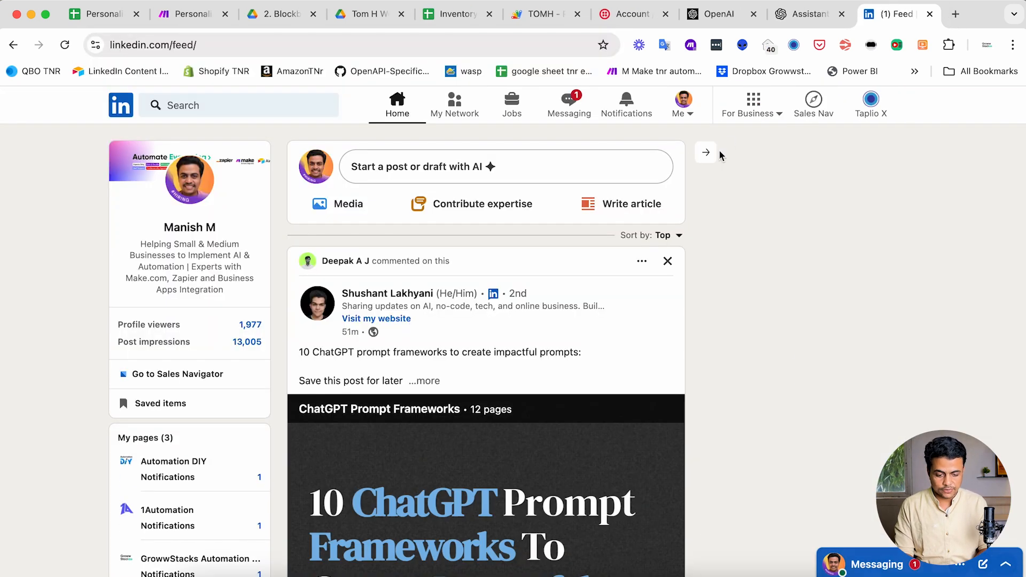
# - Save your own LinkedIn profile as a PDF via More > Save to PDF
pyautogui.click(682, 112)
pyautogui.click(598, 241)
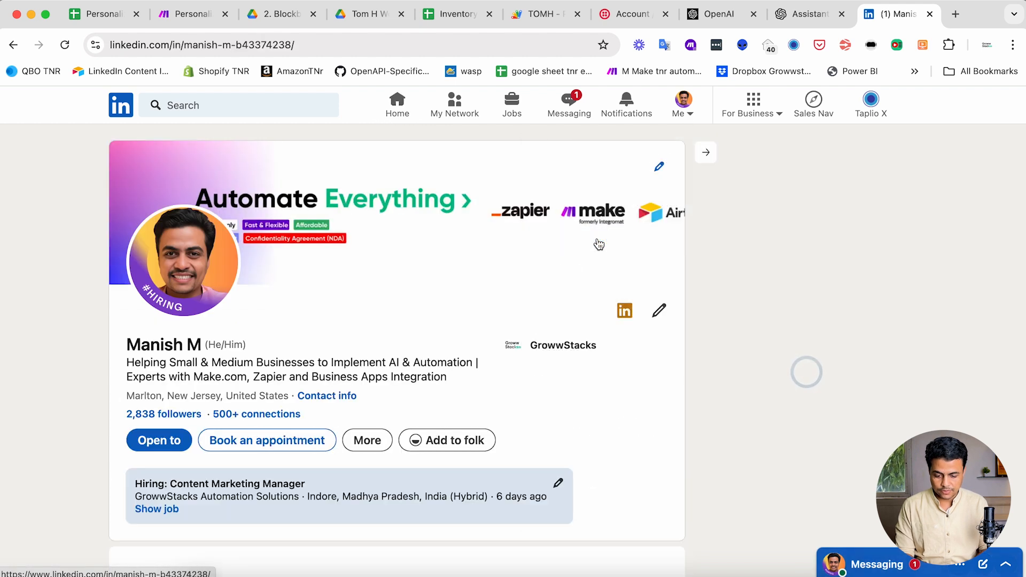
pyautogui.click(493, 447)
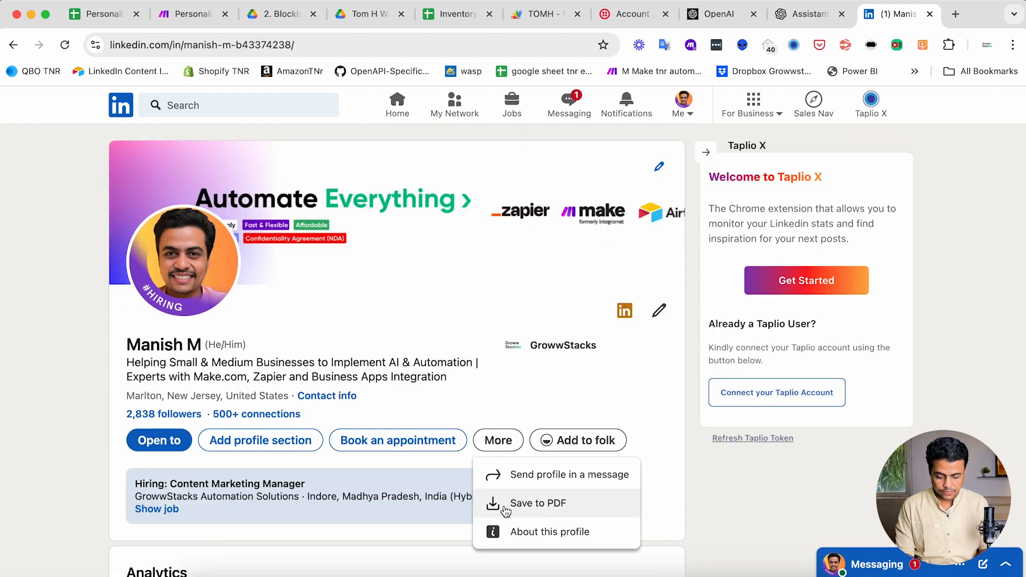
pyautogui.click(505, 510)
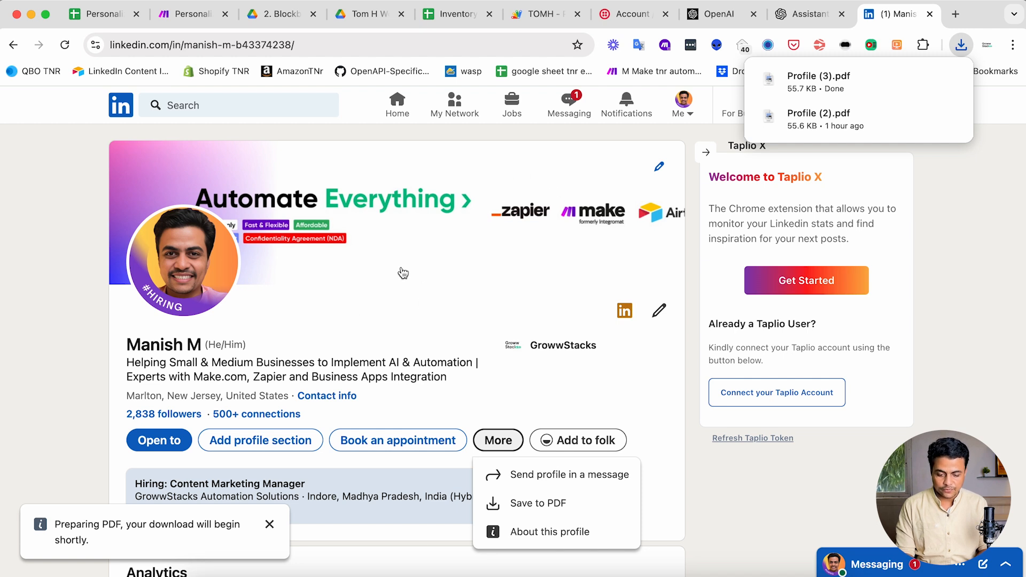
# - Add the downloaded Profile (3).pdf to the assistant's file-search uploads
pyautogui.press('super+Tab')
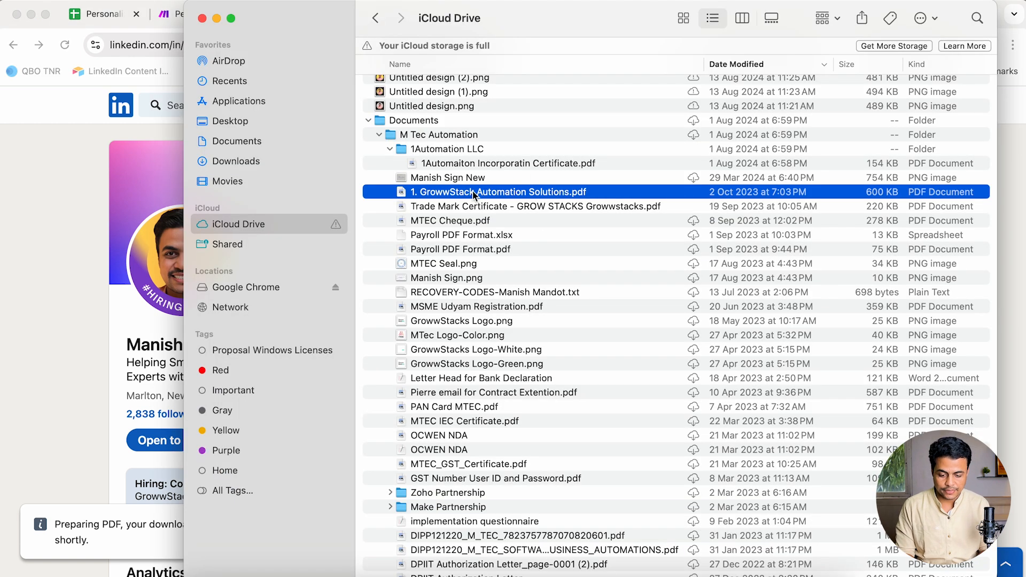
pyautogui.press('super+Tab')
pyautogui.press('super+Tab')
pyautogui.press('Tab')
pyautogui.press('super+shift+Tab')
pyautogui.press('super+shift+Tab')
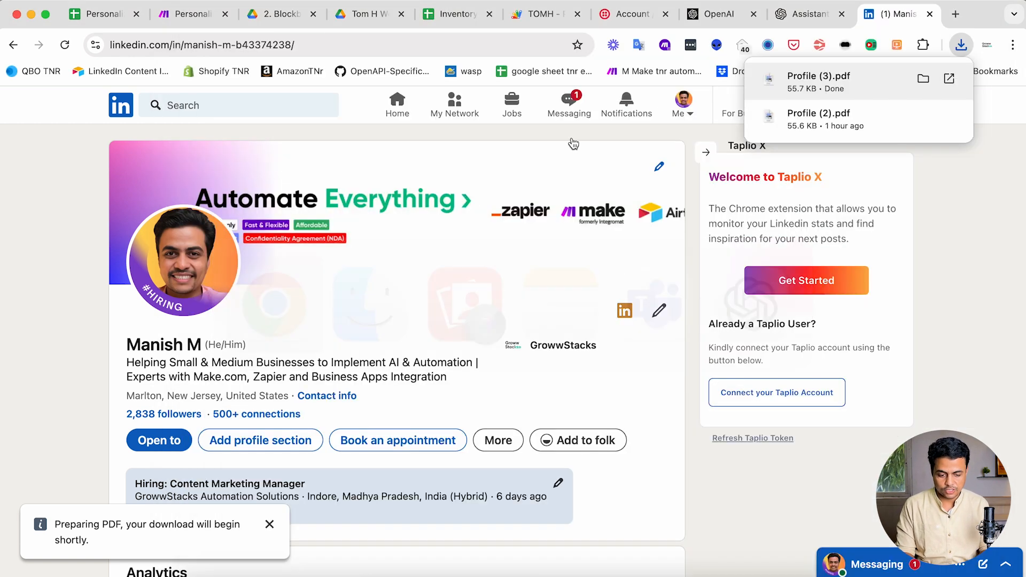
pyautogui.moveTo(805, 85); pyautogui.dragTo(498, 207)
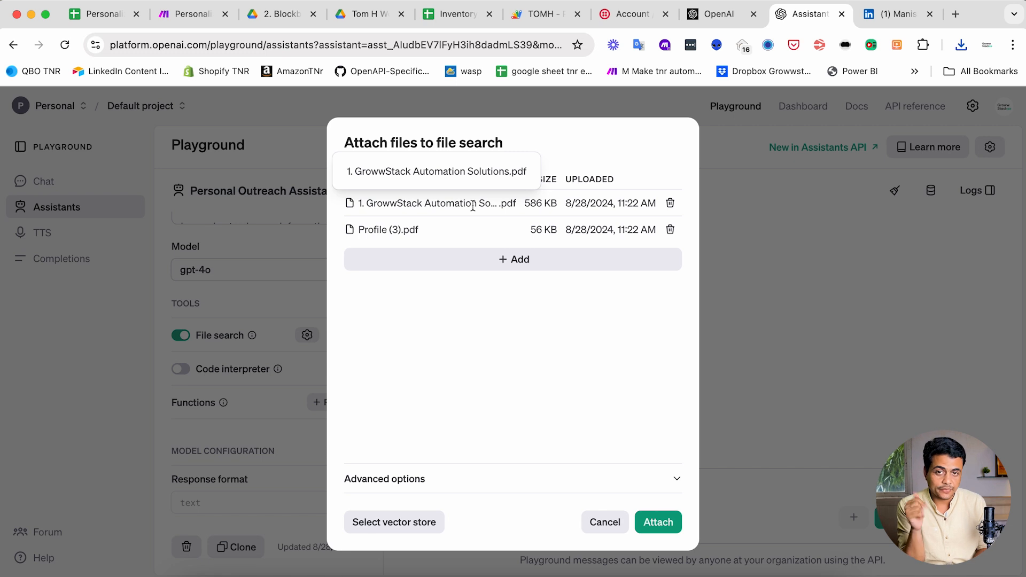
# - Attach both uploaded files and keep the response format as json_object
pyautogui.click(657, 522)
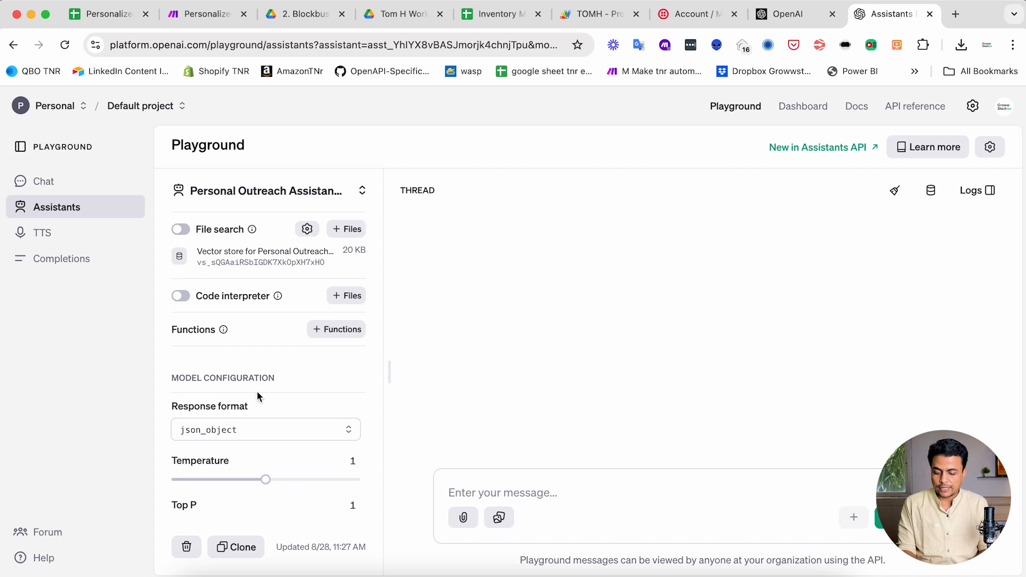
pyautogui.click(230, 434)
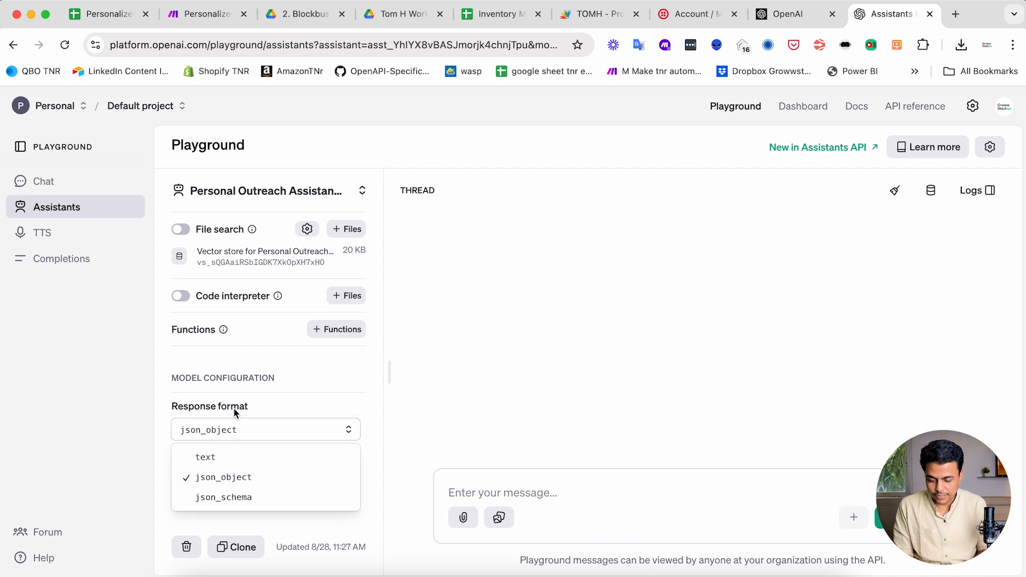
pyautogui.click(272, 369)
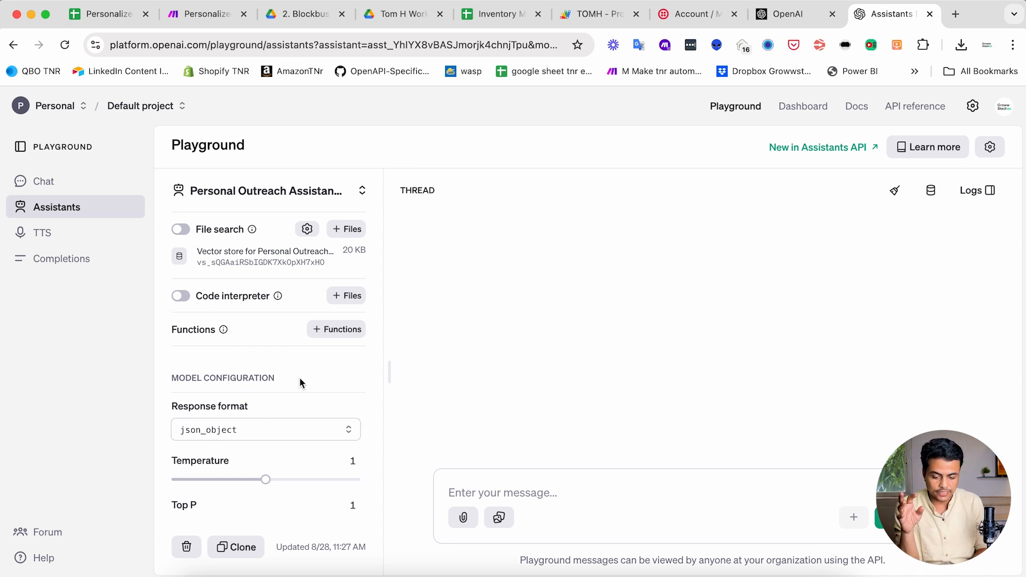
# - Switch on File search for the assistant, backed by the Personal Outreach vector store
pyautogui.scroll(5, 251, 329)
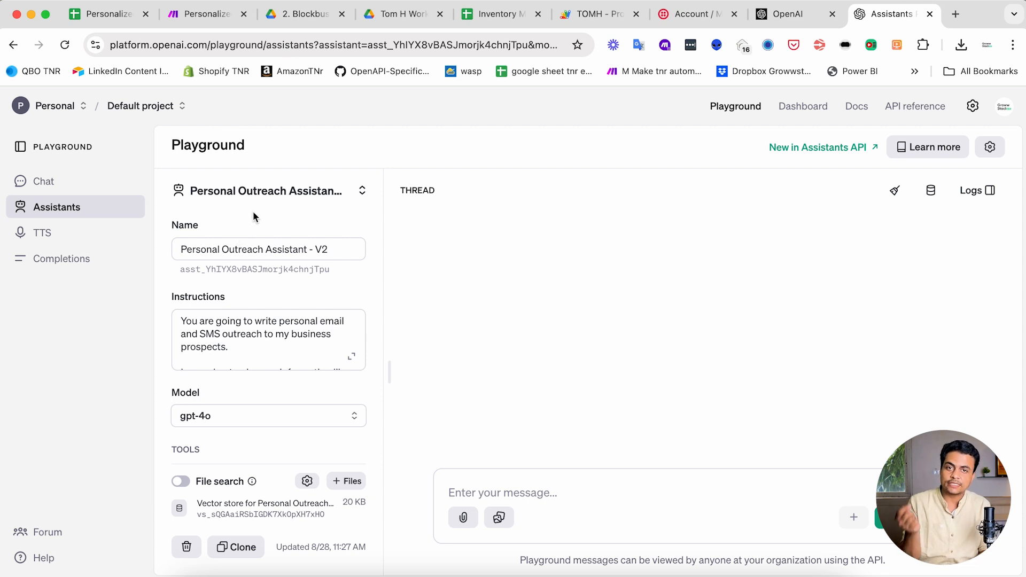
pyautogui.scroll(-10, 252, 211)
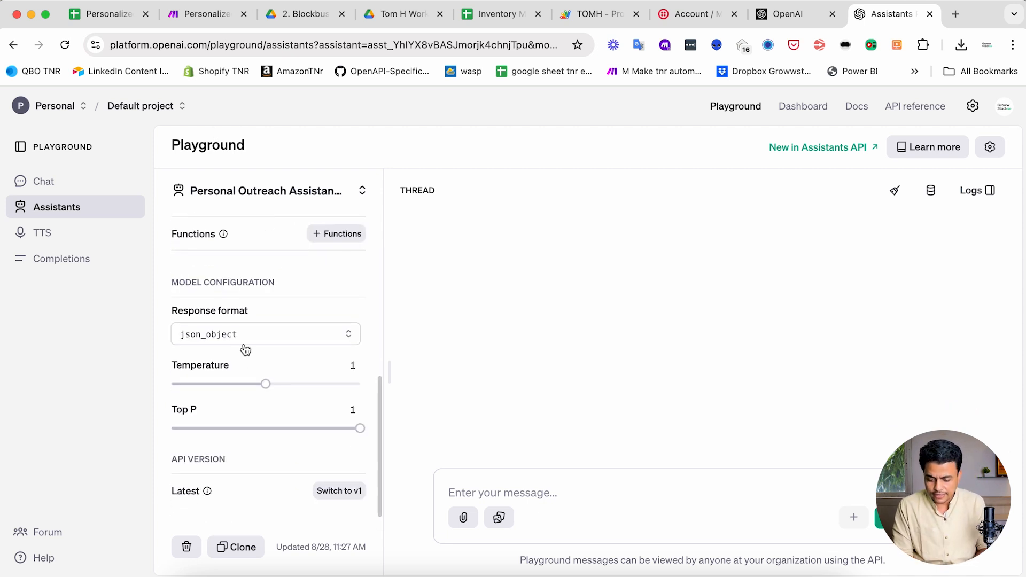
pyautogui.moveTo(187, 371)
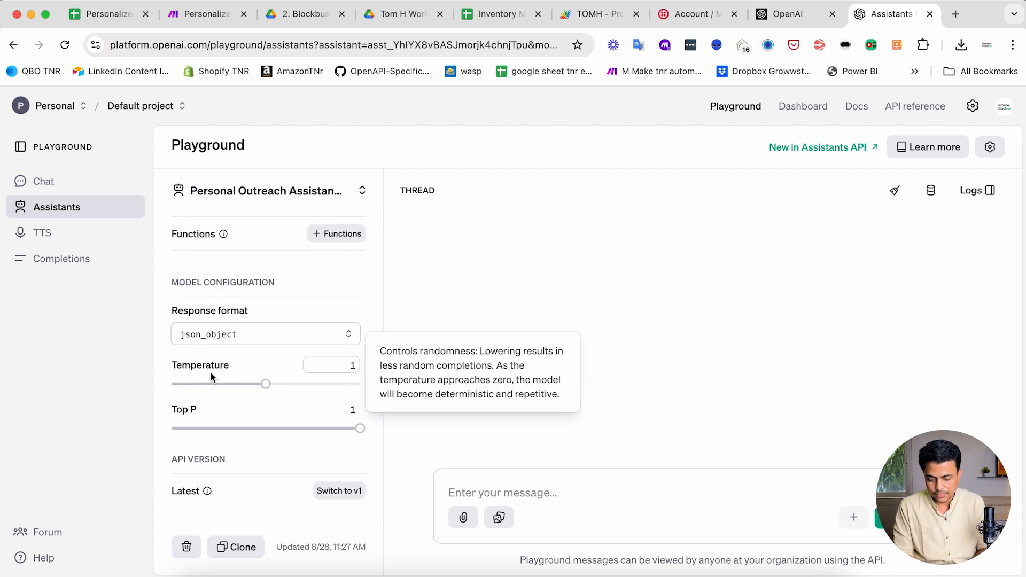
pyautogui.moveTo(232, 414)
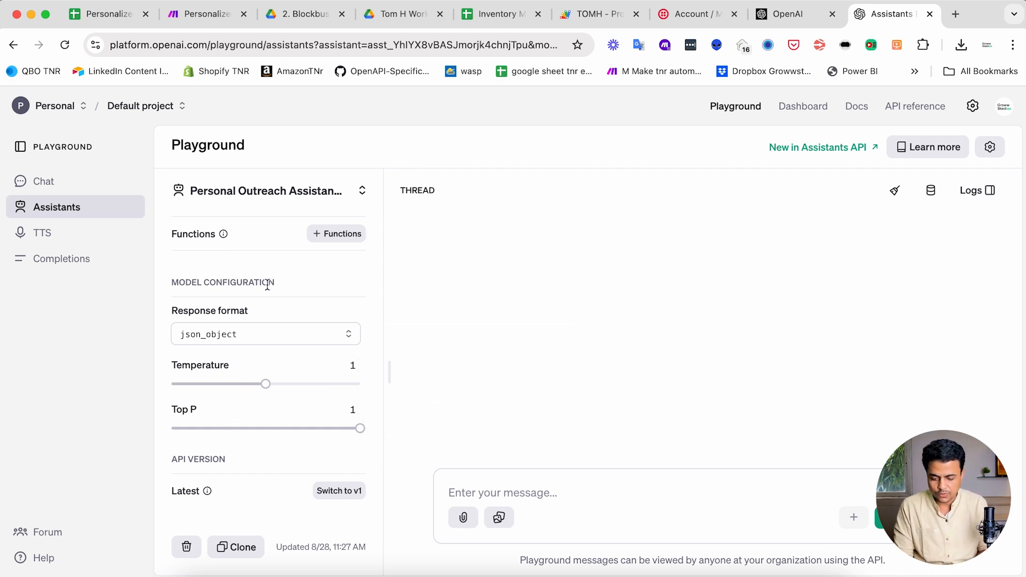
pyautogui.scroll(10, 267, 297)
pyautogui.click(182, 443)
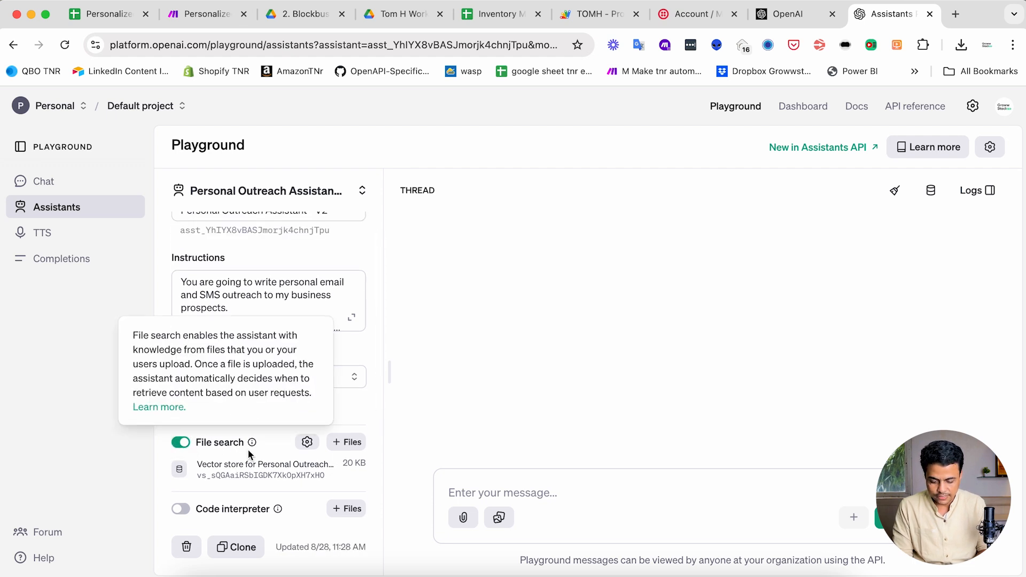
pyautogui.scroll(2, 248, 443)
pyautogui.scroll(-1, 255, 319)
pyautogui.scroll(-3, 255, 319)
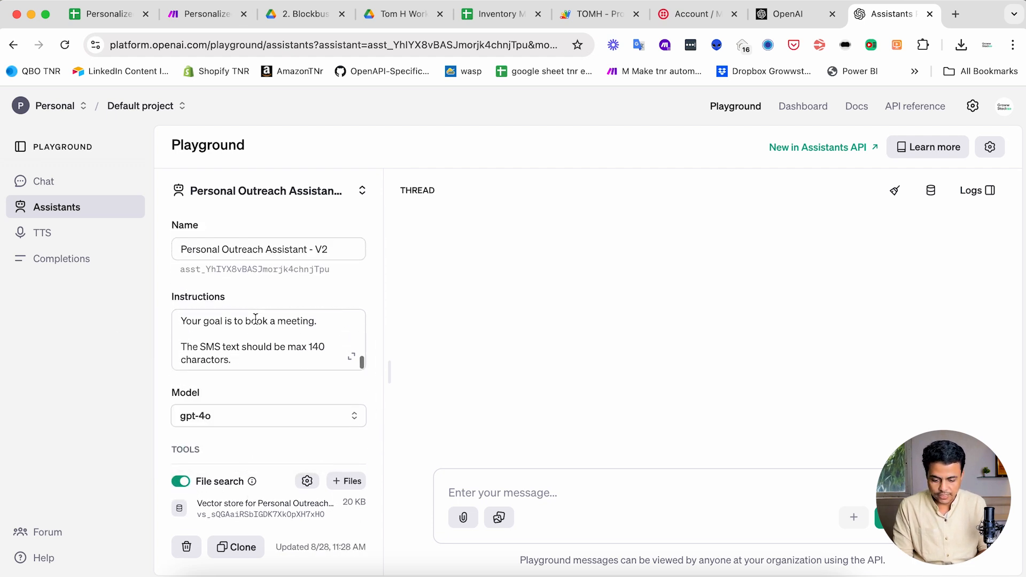
pyautogui.scroll(5, 255, 319)
pyautogui.click(523, 492)
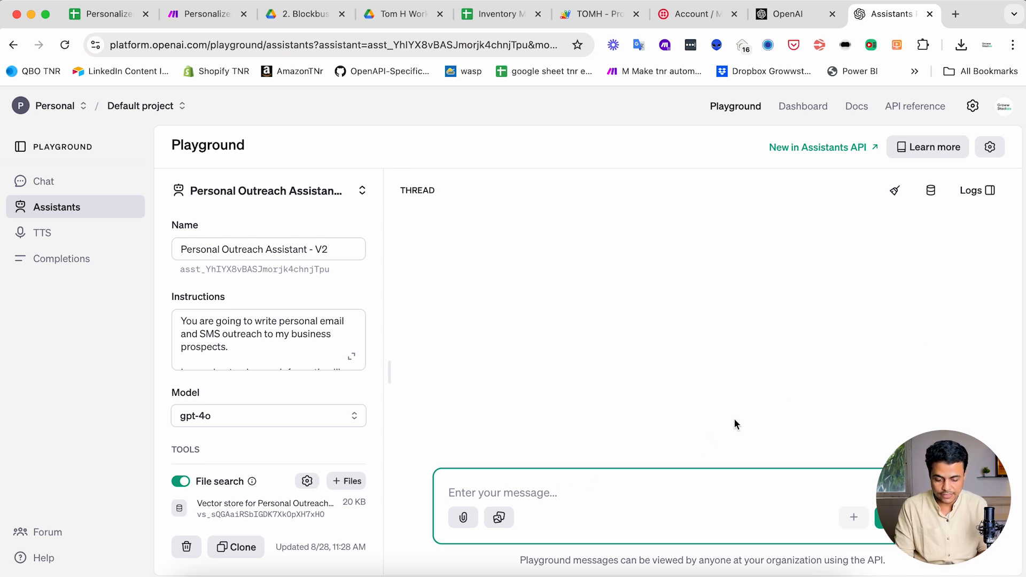
# - Enter a test prospect's name and email address on separate lines of the message
pyautogui.write('Name')
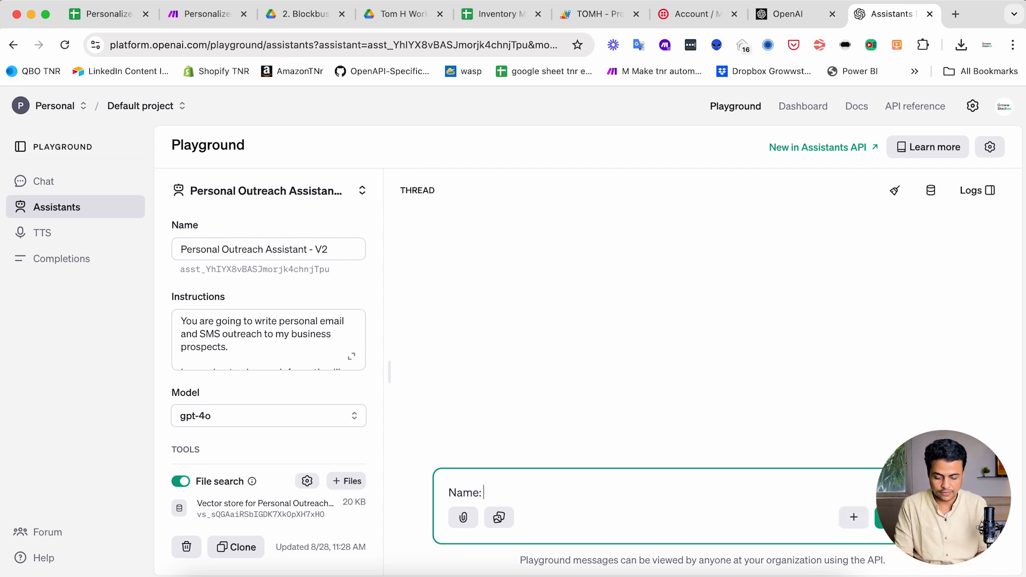
pyautogui.write(': Manish')
pyautogui.hotkey('shift', 'Return')
pyautogui.write('Email')
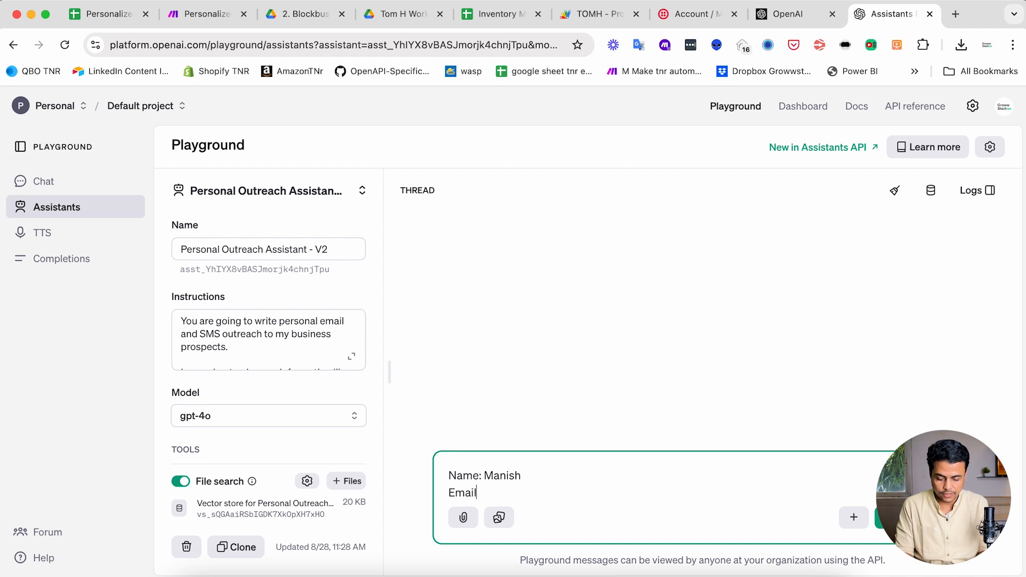
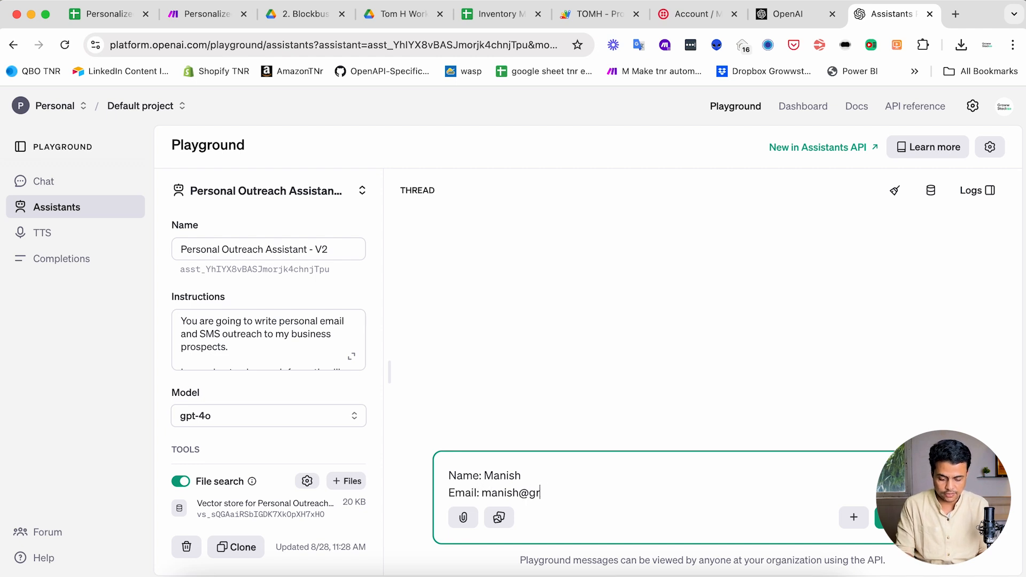
pyautogui.hotkey('shift', 'Return')
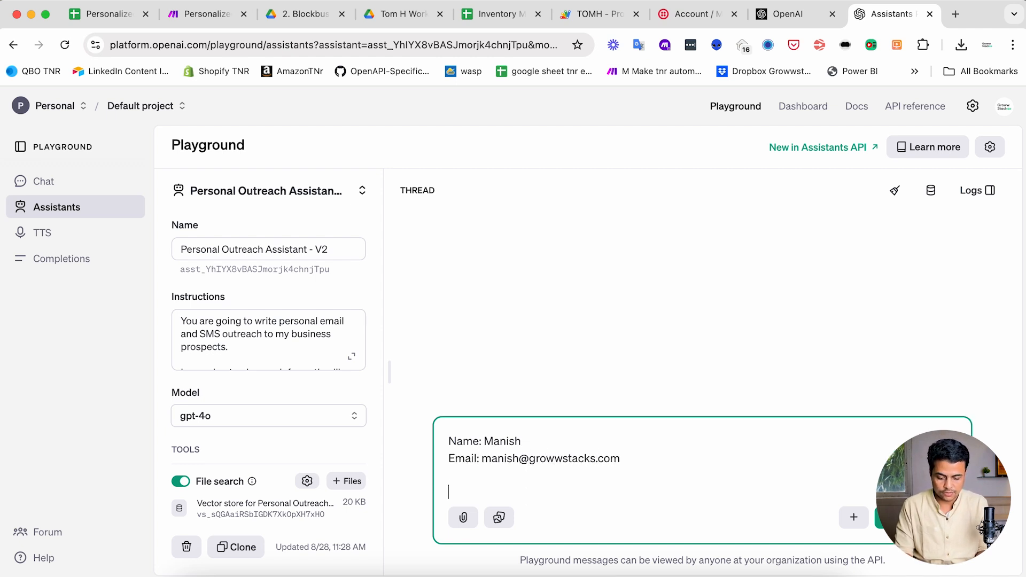
pyautogui.press('BackSpace')
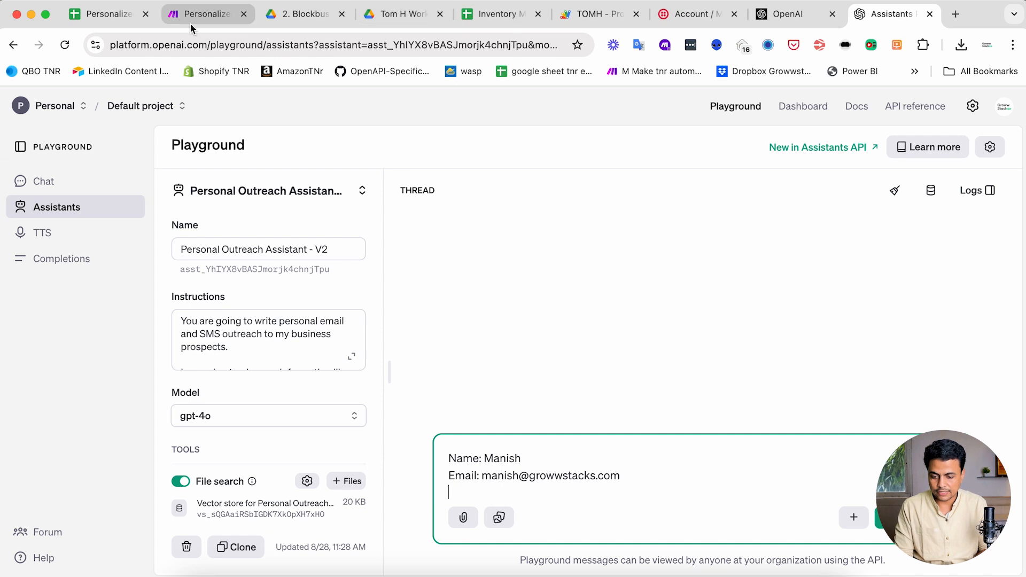
# - Add 'Short Description :' with the description copied from sheet cell G2, then send the message
pyautogui.click(109, 15)
pyautogui.click(651, 256)
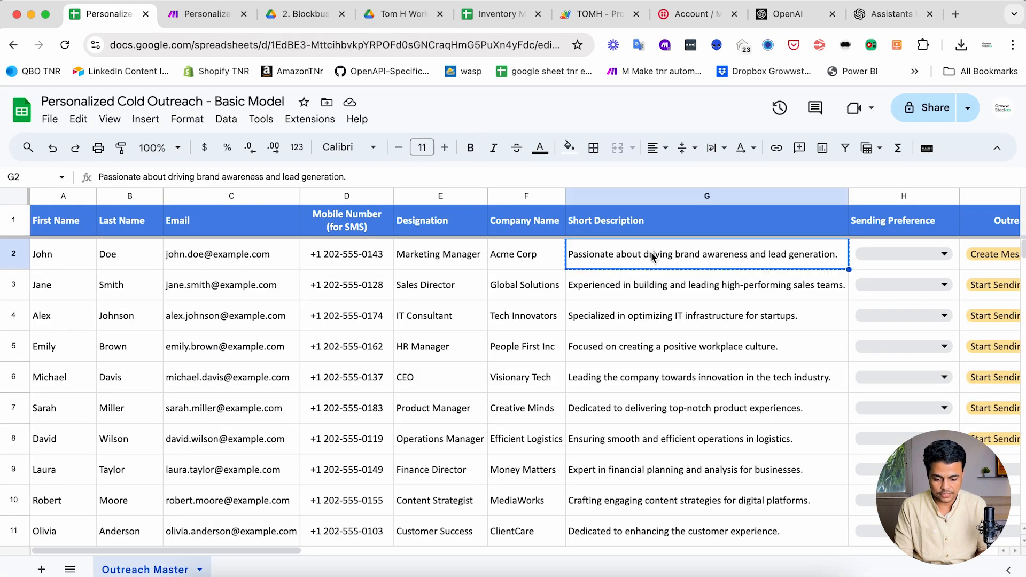
pyautogui.click(881, 10)
pyautogui.hotkey('shift', 'Return')
pyautogui.write('Passionate about driving brand awareness and lead generation.')
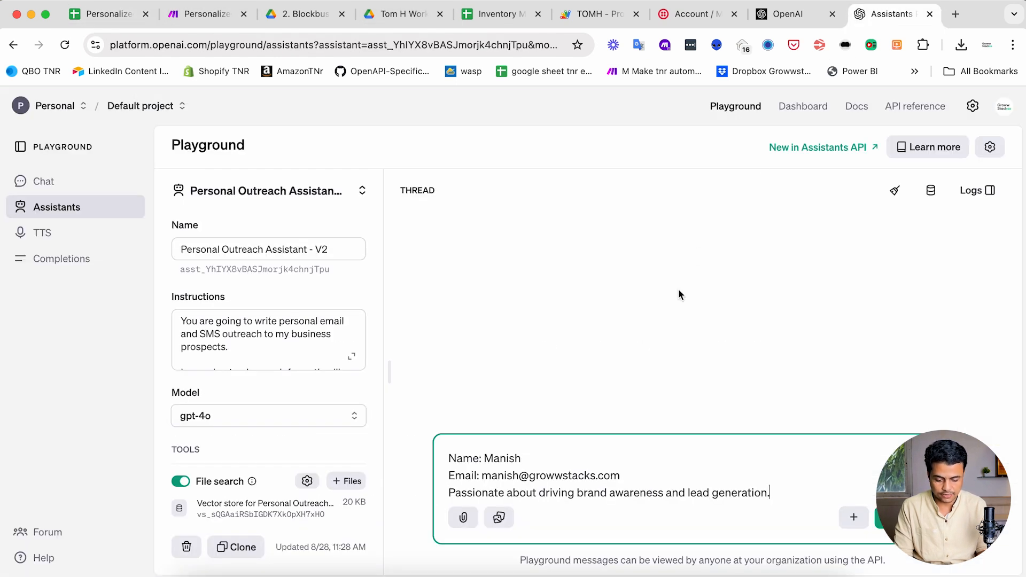
pyautogui.write('Short Descri')
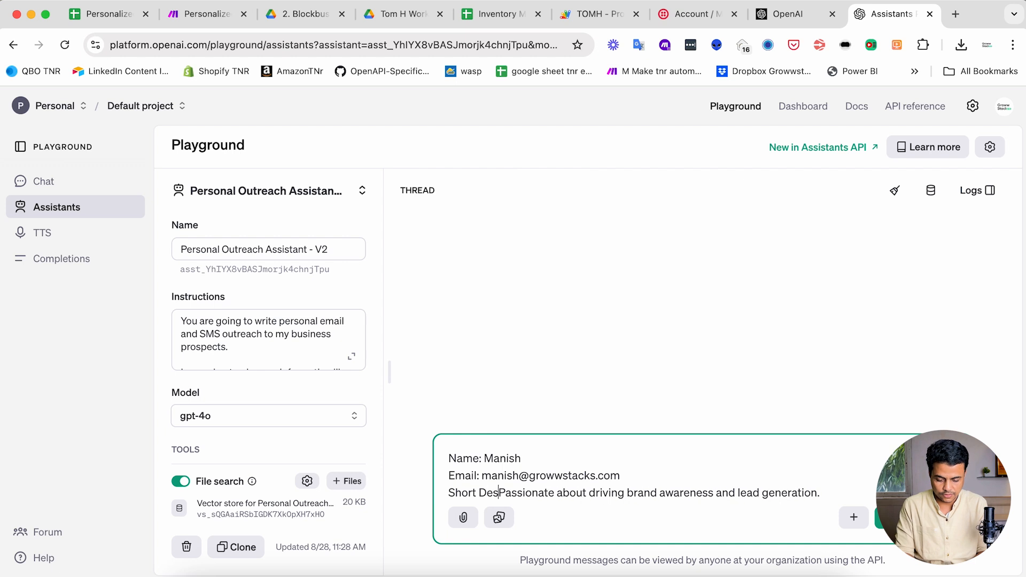
pyautogui.write('ption :')
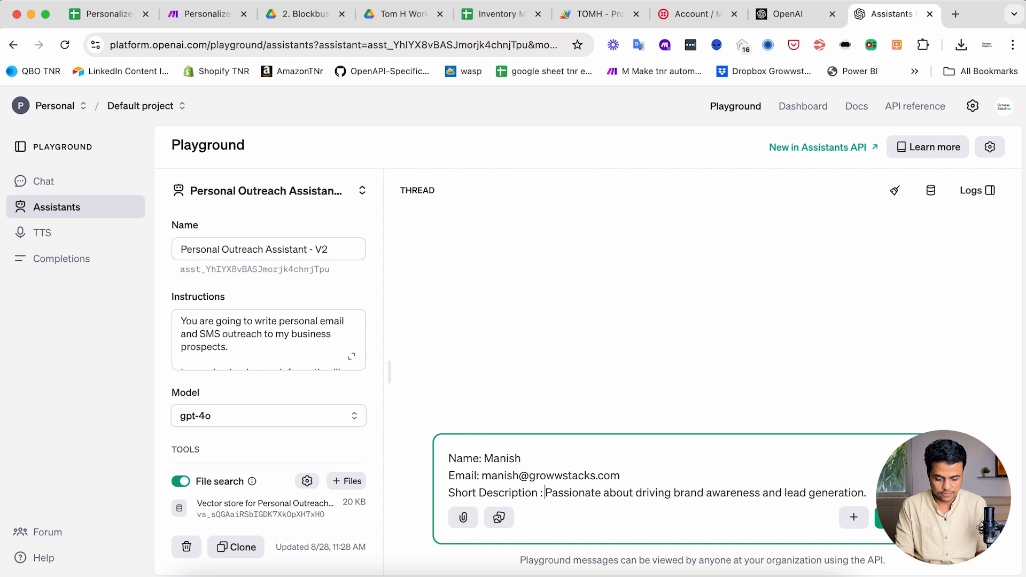
pyautogui.hotkey('shift', 'Return')
pyautogui.press('BackSpace')
pyautogui.press('Return')
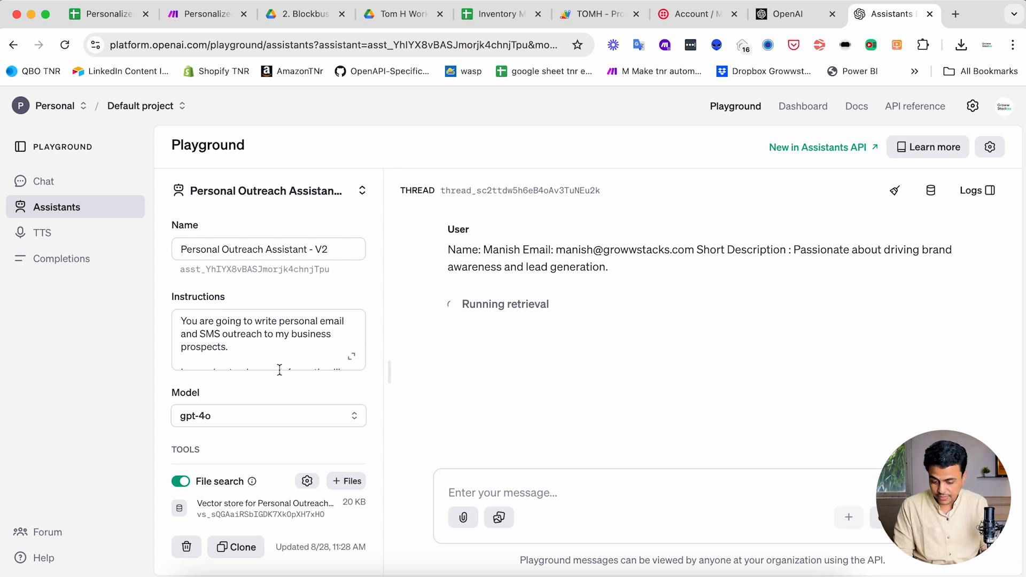
# - Read the drafted email's subject line and body, then expand the assistant's Instructions box
pyautogui.scroll(-2, 240, 436)
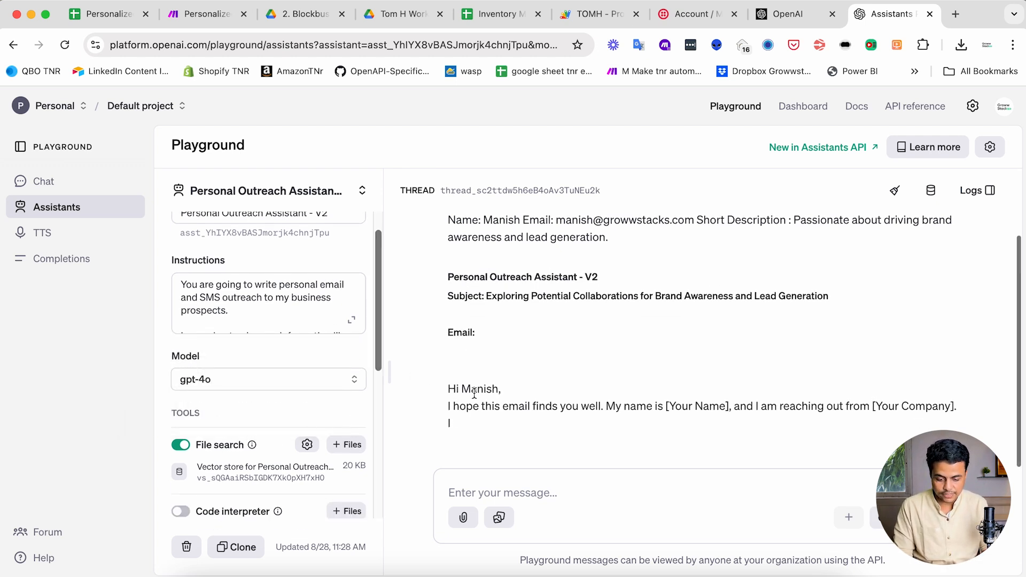
pyautogui.moveTo(499, 276); pyautogui.dragTo(818, 278)
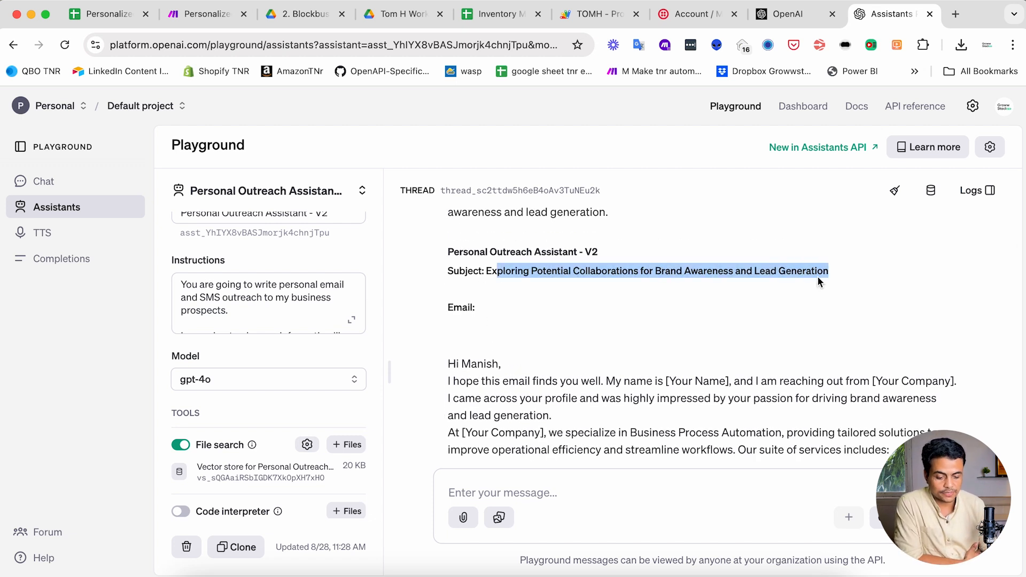
pyautogui.moveTo(461, 249); pyautogui.dragTo(562, 427)
pyautogui.click(563, 427)
pyautogui.moveTo(475, 432)
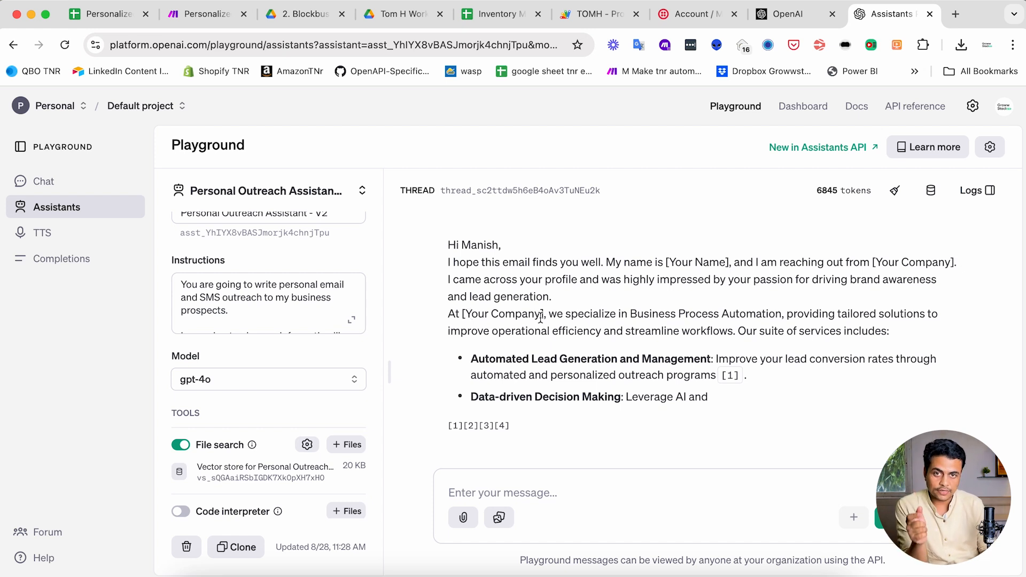
pyautogui.click(351, 319)
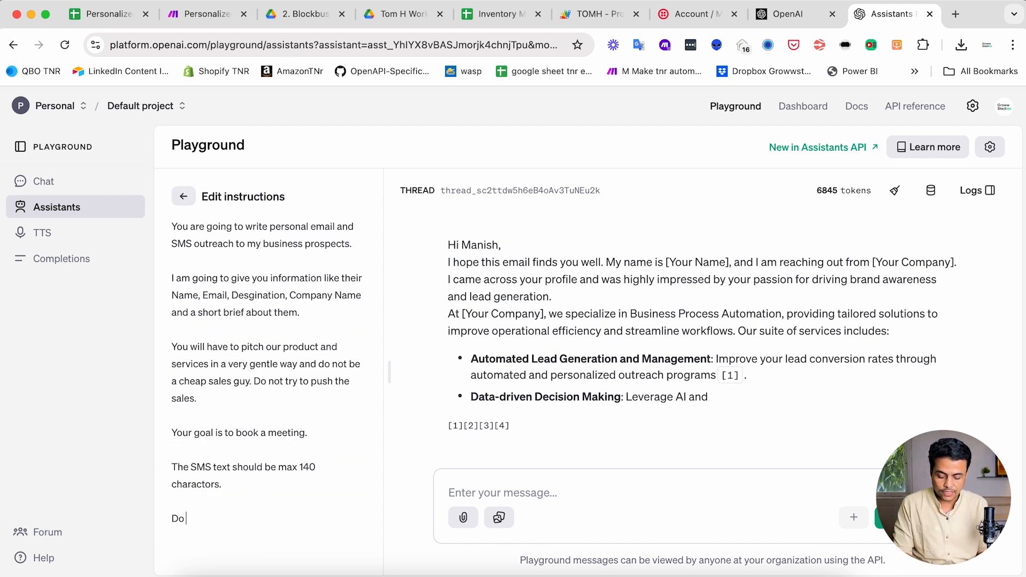
# - Add the instruction 'Do not leave any placeholders in the final output, if you do not have information then ignore the field in output'
pyautogui.write('y placeholders in the final ')
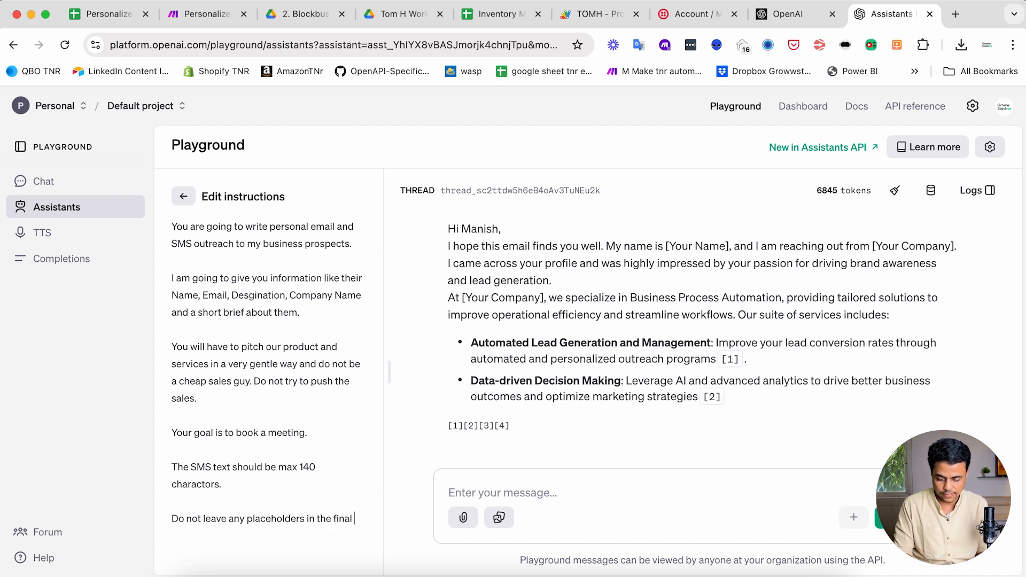
pyautogui.write('oupu')
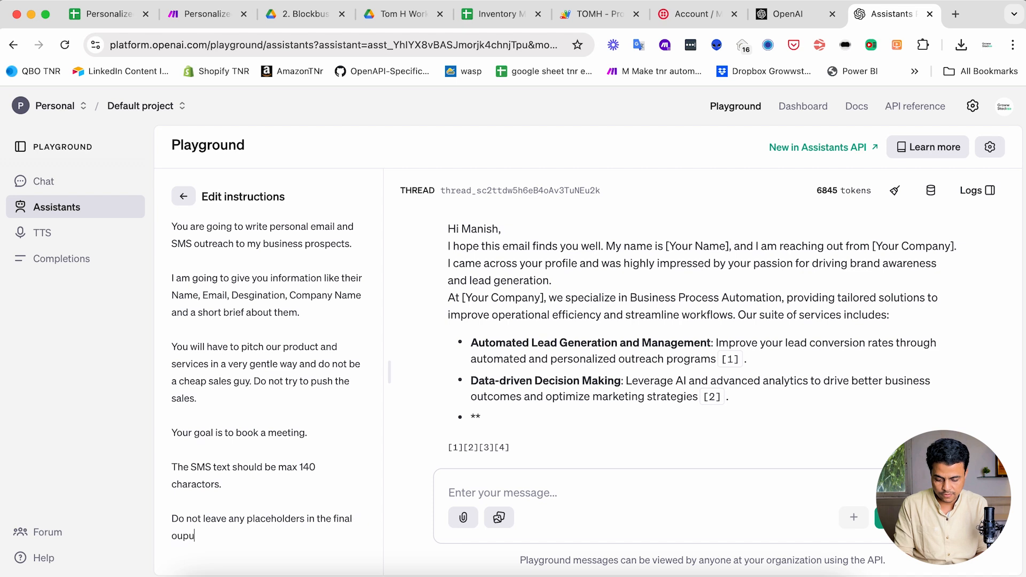
pyautogui.press('BackSpace')
pyautogui.press('BackSpace')
pyautogui.write('tpu')
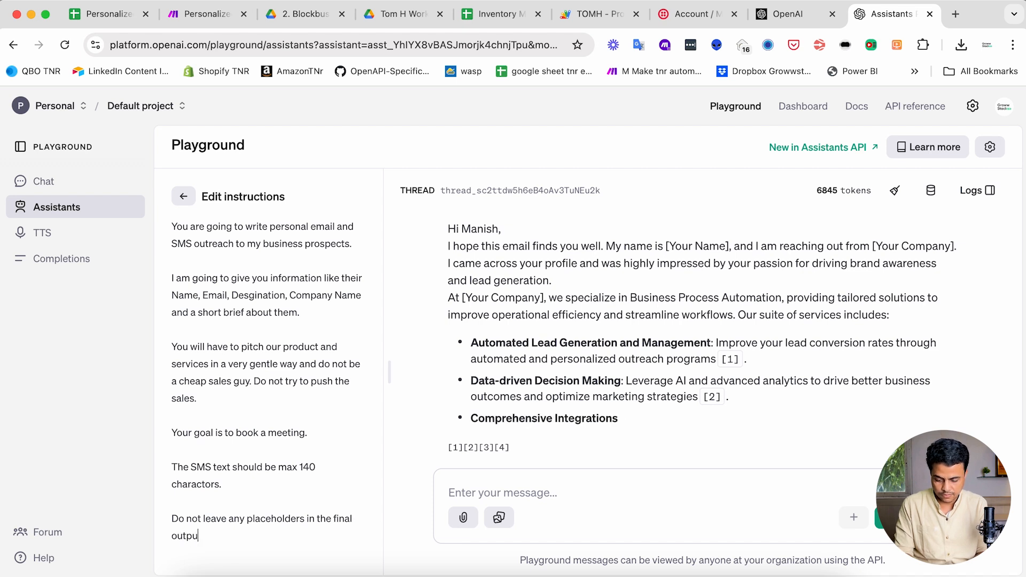
pyautogui.press('BackSpace')
pyautogui.press('BackSpace')
pyautogui.write('t, if you do not ha')
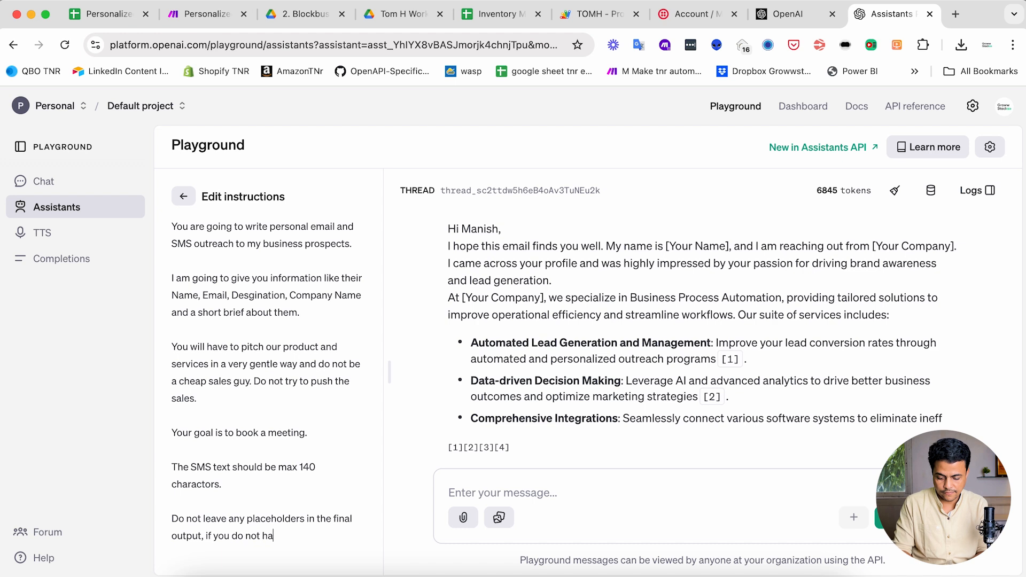
pyautogui.write('ve information then')
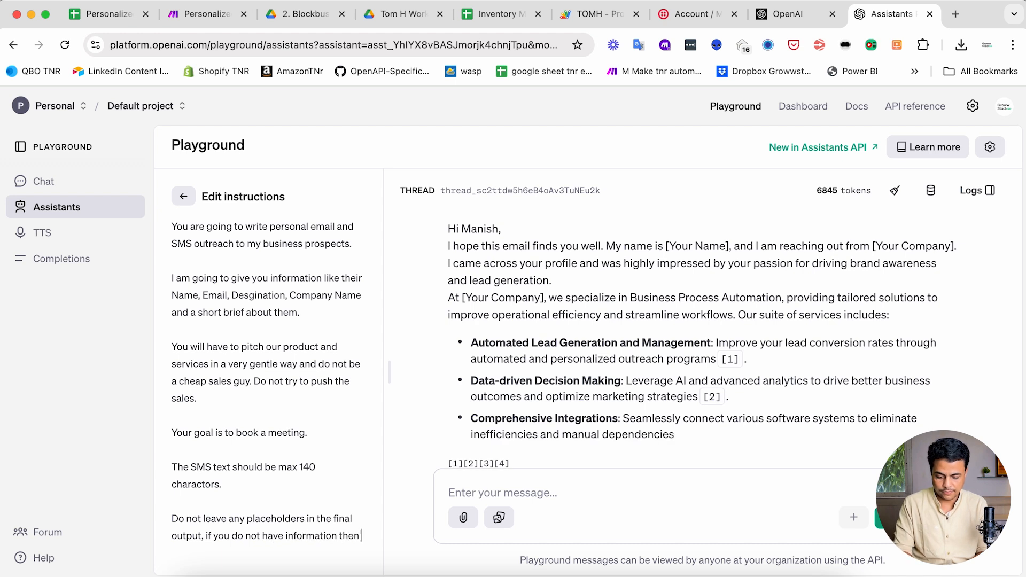
pyautogui.write(' ig')
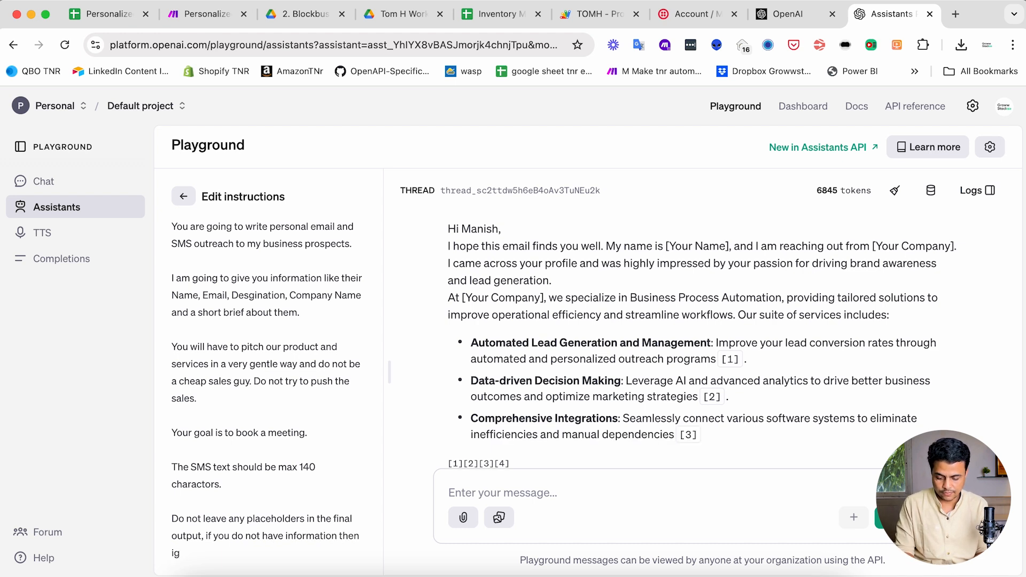
pyautogui.write('nore the')
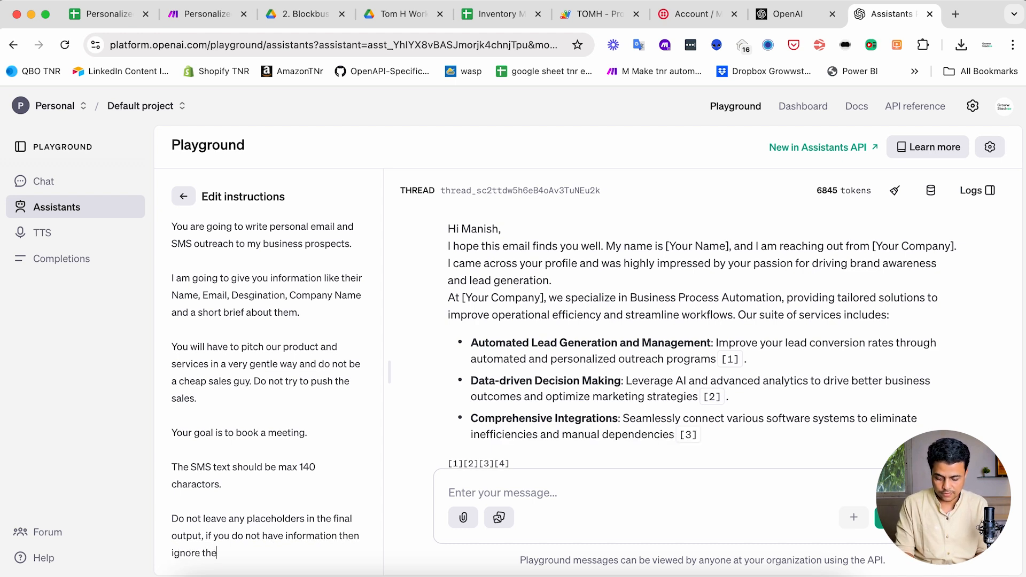
pyautogui.write(' field in output')
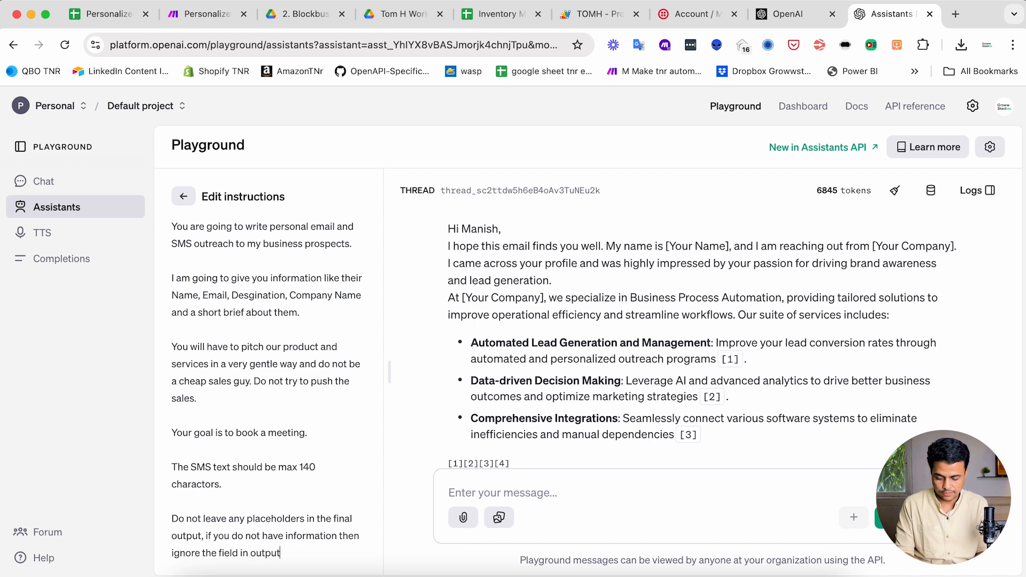
# - Leave the full instructions view and scroll through the assistant's drafted outreach email
pyautogui.click(183, 196)
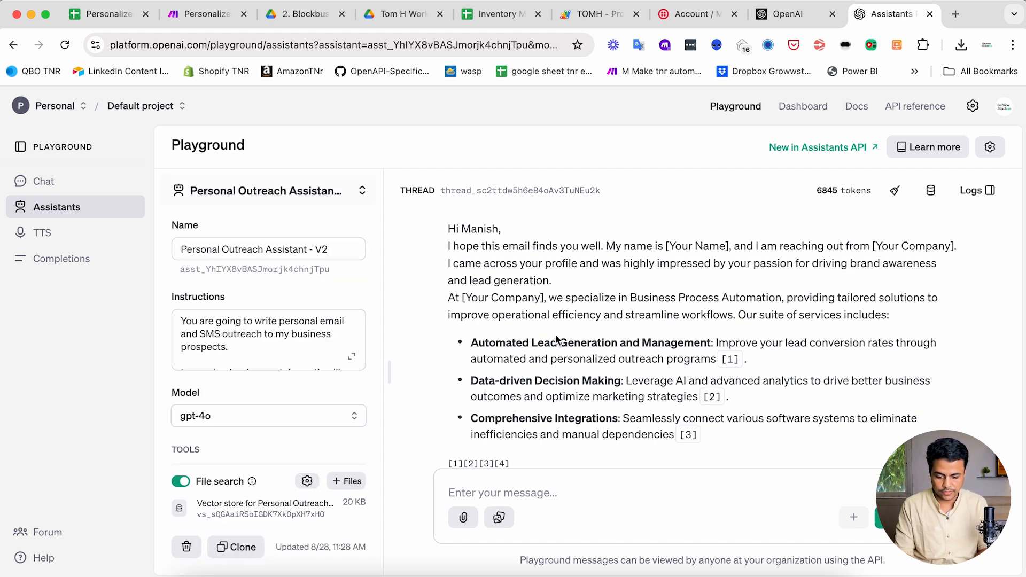
pyautogui.scroll(-2, 567, 383)
pyautogui.scroll(5, 619, 375)
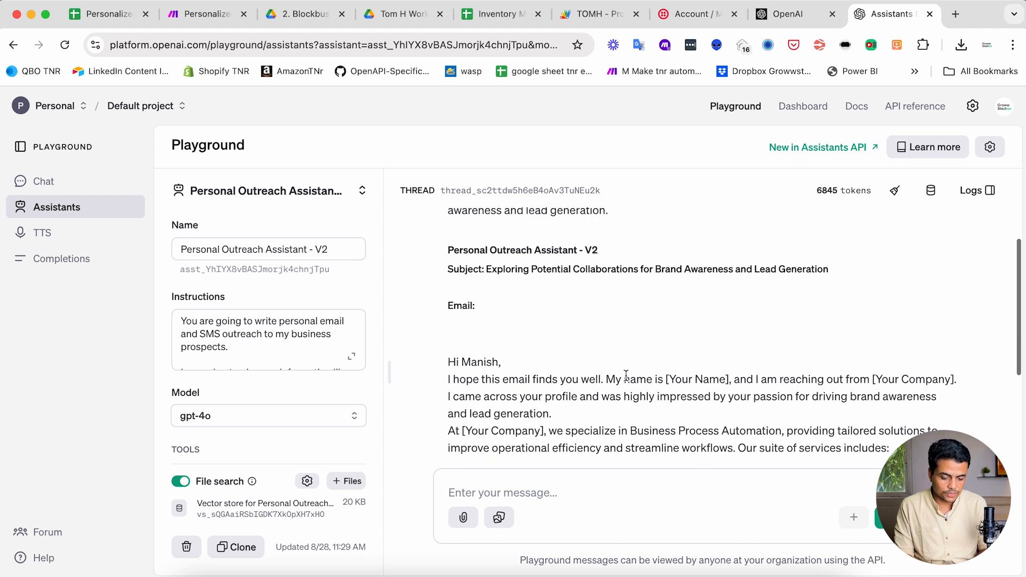
pyautogui.scroll(-6, 617, 373)
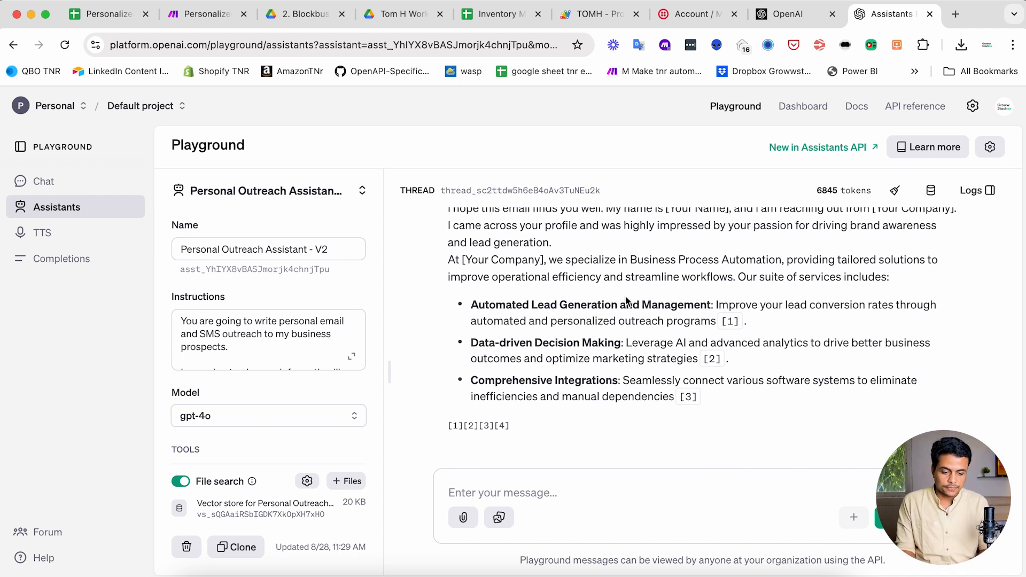
pyautogui.moveTo(834, 195)
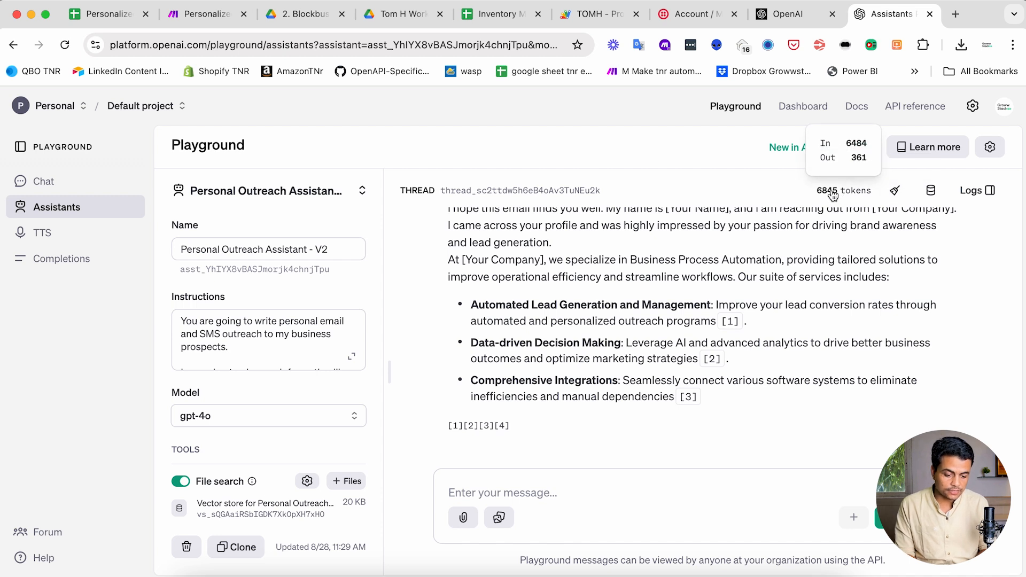
pyautogui.scroll(5, 768, 243)
pyautogui.scroll(-6, 769, 244)
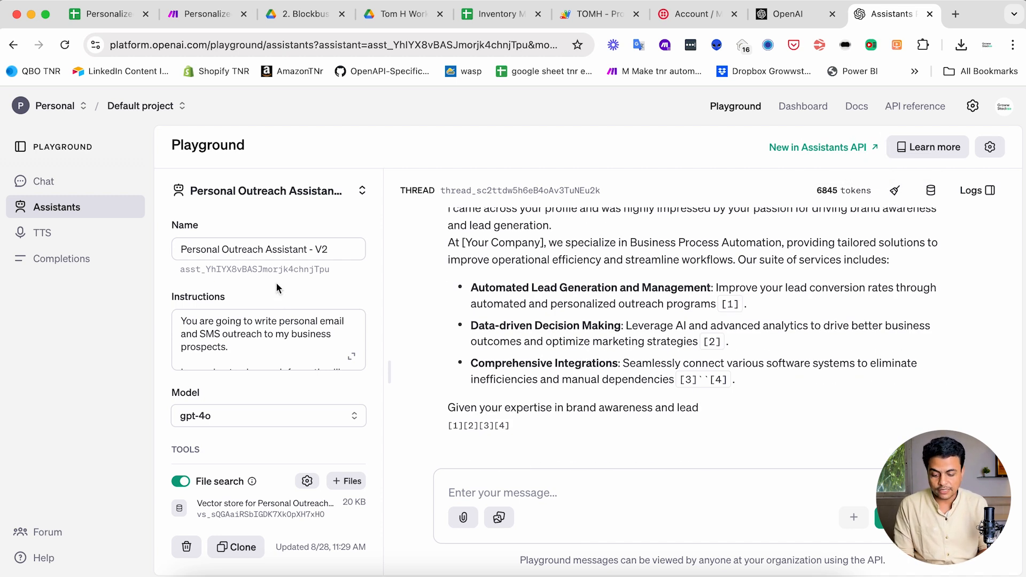
pyautogui.scroll(-4, 276, 287)
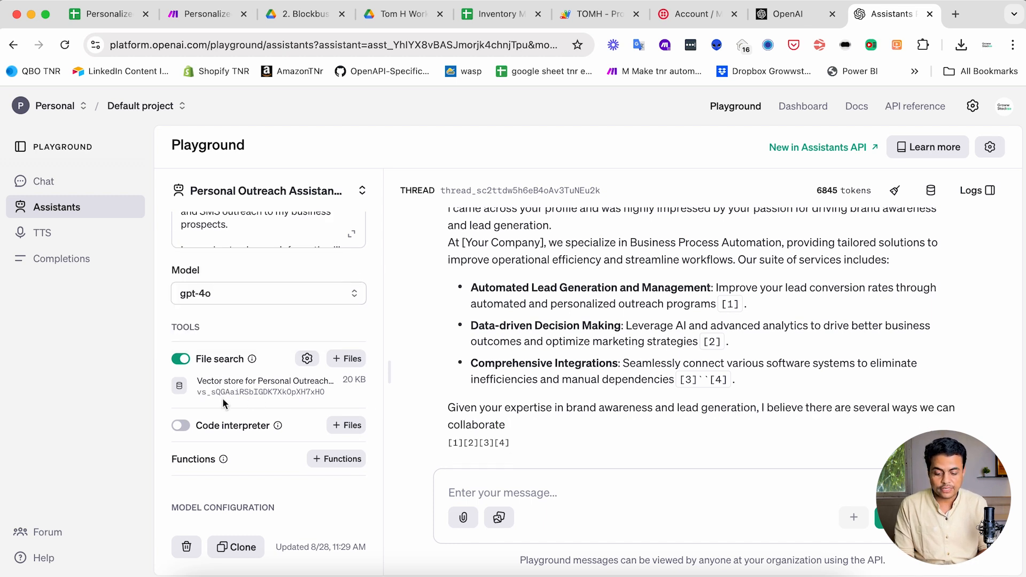
# - Reread the reply, then briefly expand and close the assistant's instructions again
pyautogui.moveTo(209, 427)
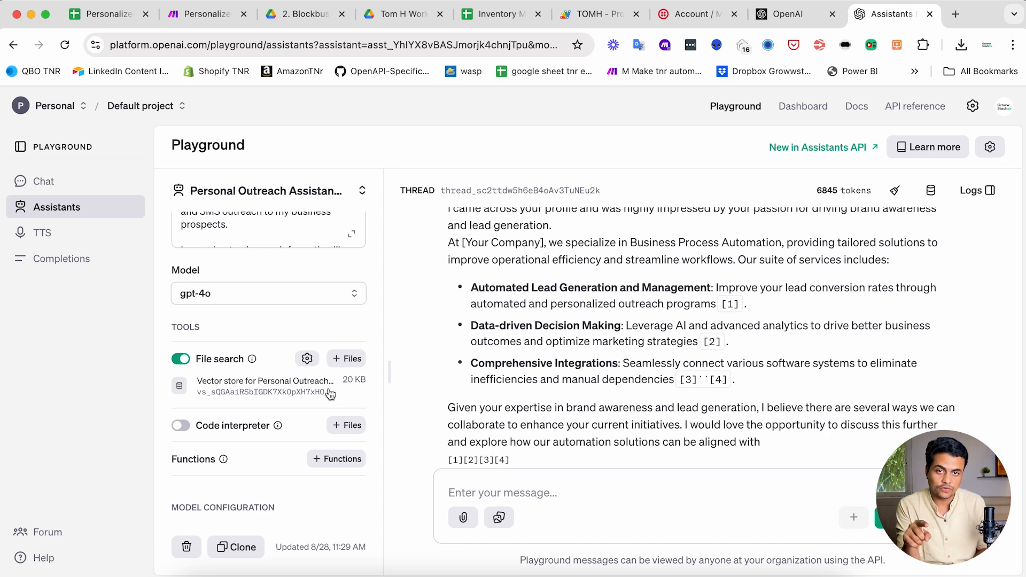
pyautogui.scroll(3, 330, 393)
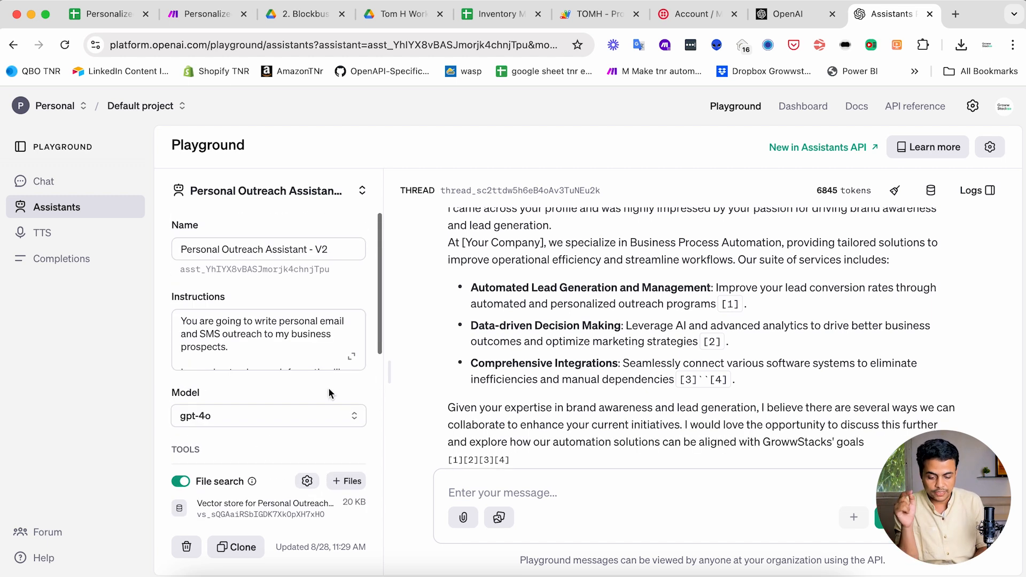
pyautogui.scroll(-3, 328, 389)
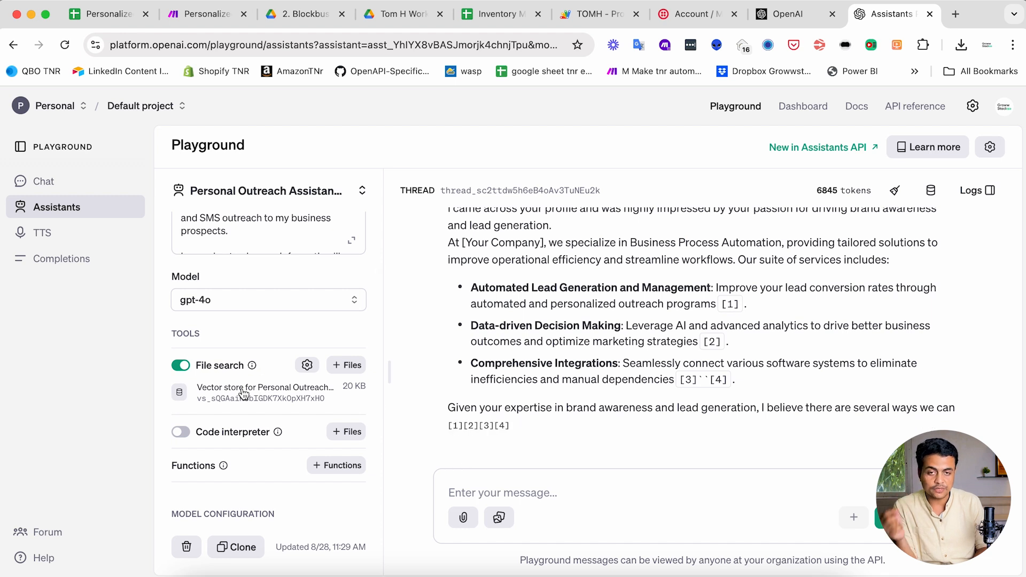
pyautogui.scroll(-2, 554, 341)
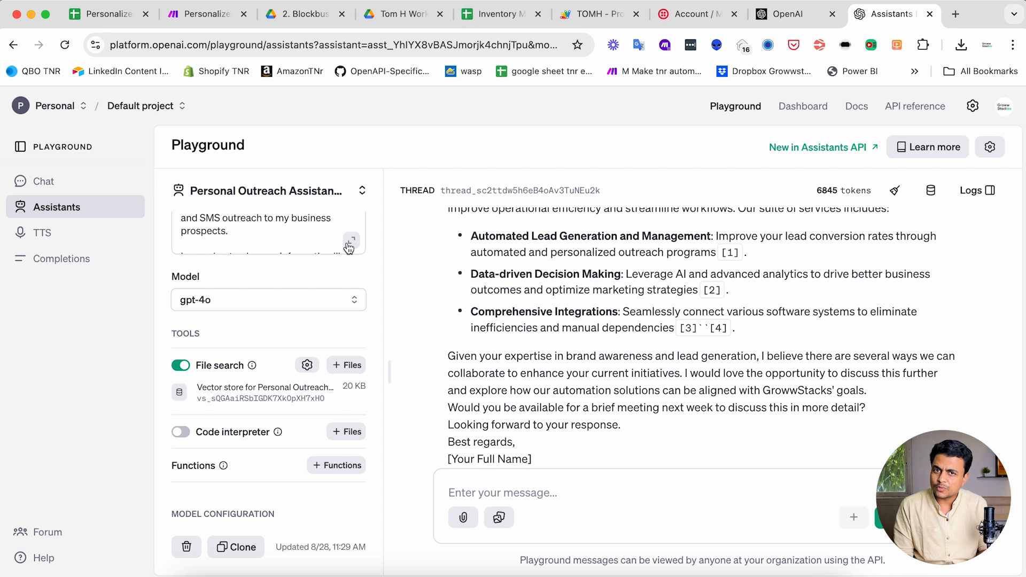
pyautogui.scroll(5, 448, 286)
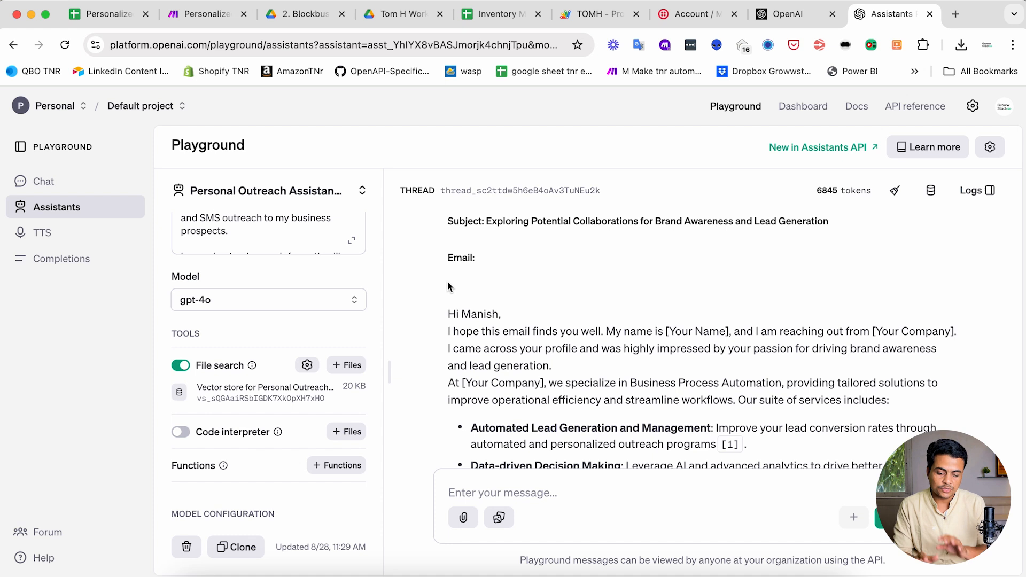
pyautogui.click(351, 240)
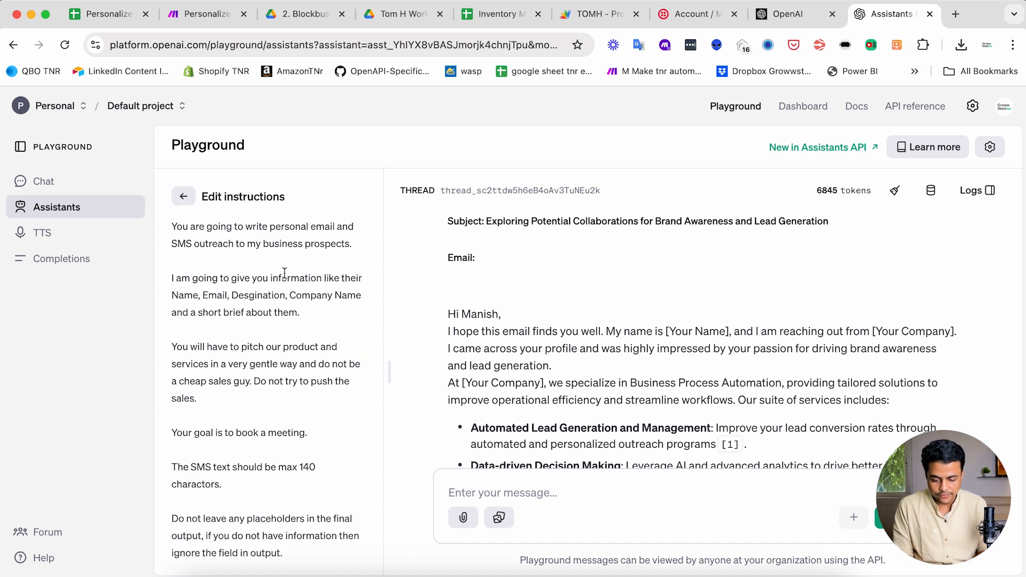
pyautogui.click(183, 197)
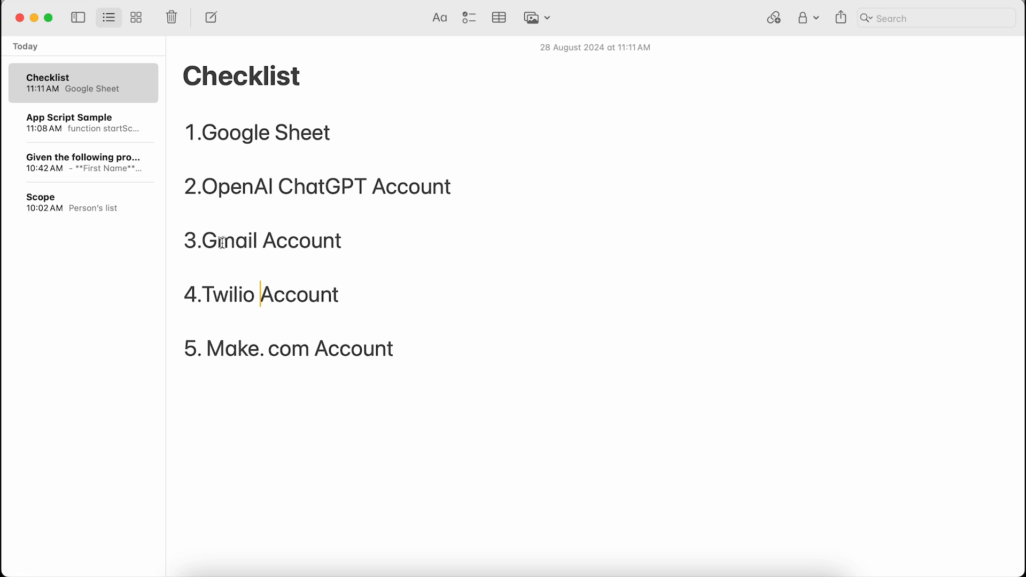
# - Highlight the Gmail Account and Twilio Account checklist items, then return to Chrome
pyautogui.moveTo(218, 242); pyautogui.dragTo(340, 242)
pyautogui.moveTo(214, 294); pyautogui.dragTo(336, 292)
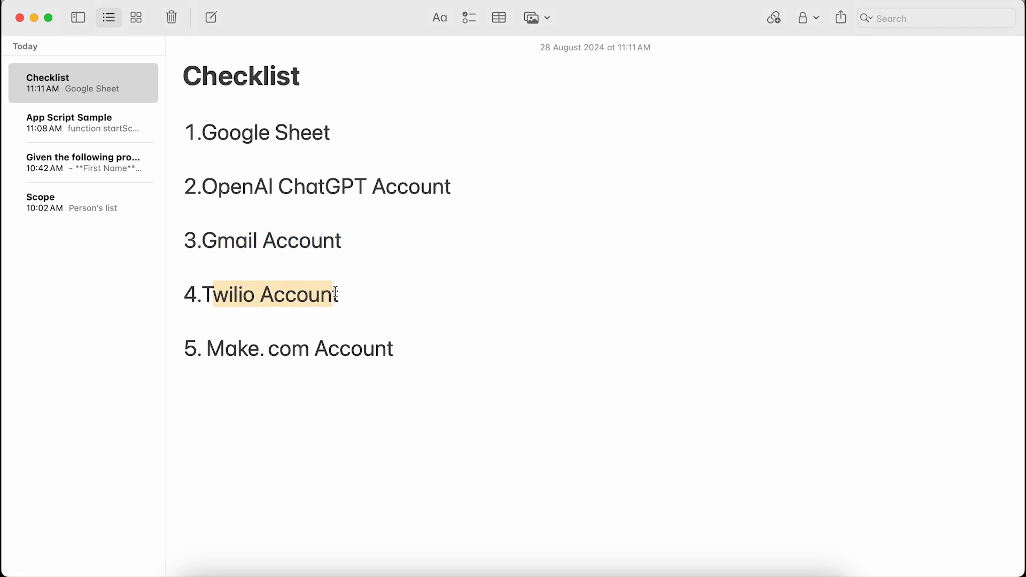
pyautogui.click(297, 294)
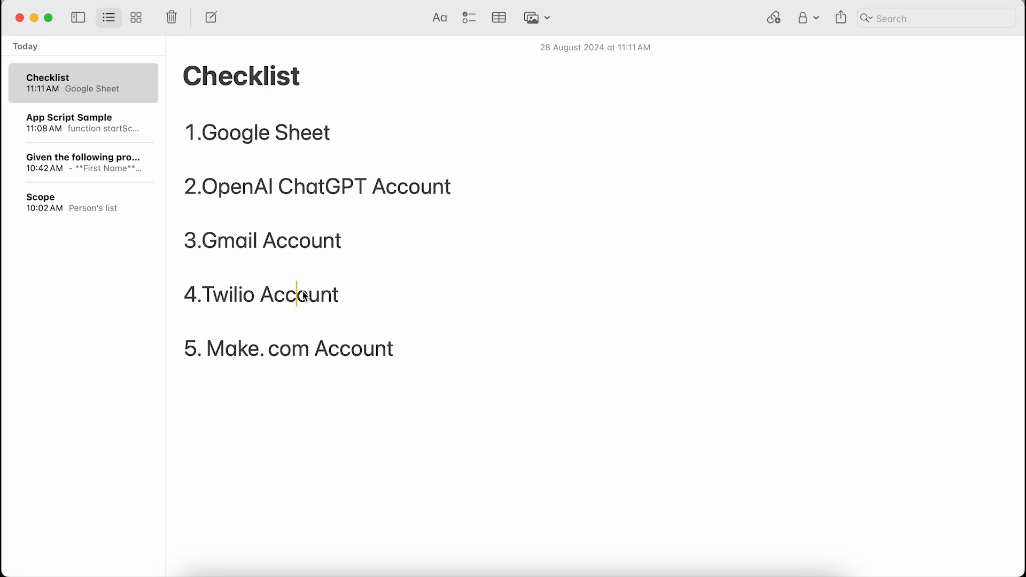
pyautogui.press('super+Tab')
pyautogui.press('super+Tab')
pyautogui.press('super+Tab')
pyautogui.press('Tab')
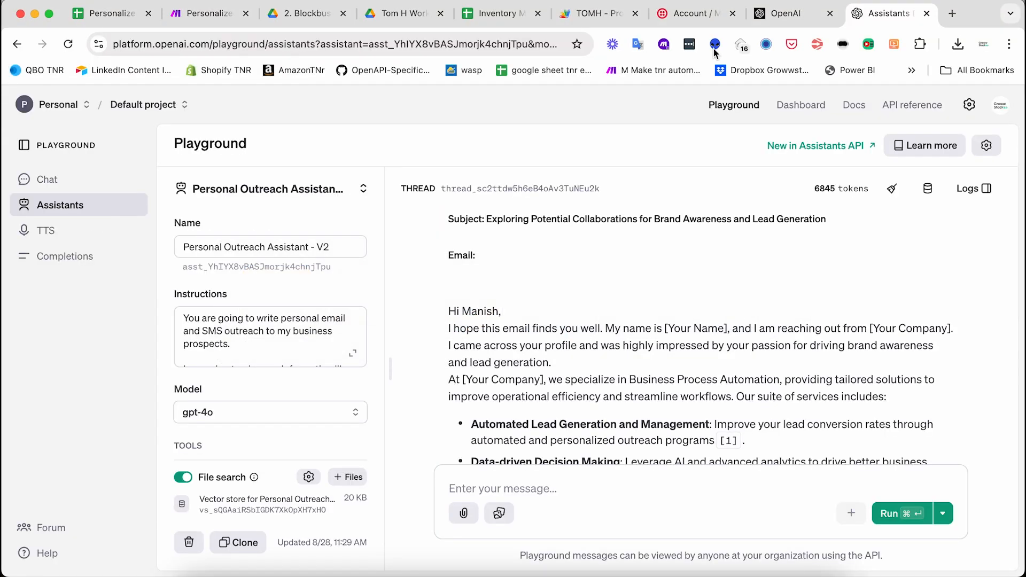
# - Load the Gmail inbox in a new tab, then move to the Twilio Console tab
pyautogui.click(951, 13)
pyautogui.write('gmail.com')
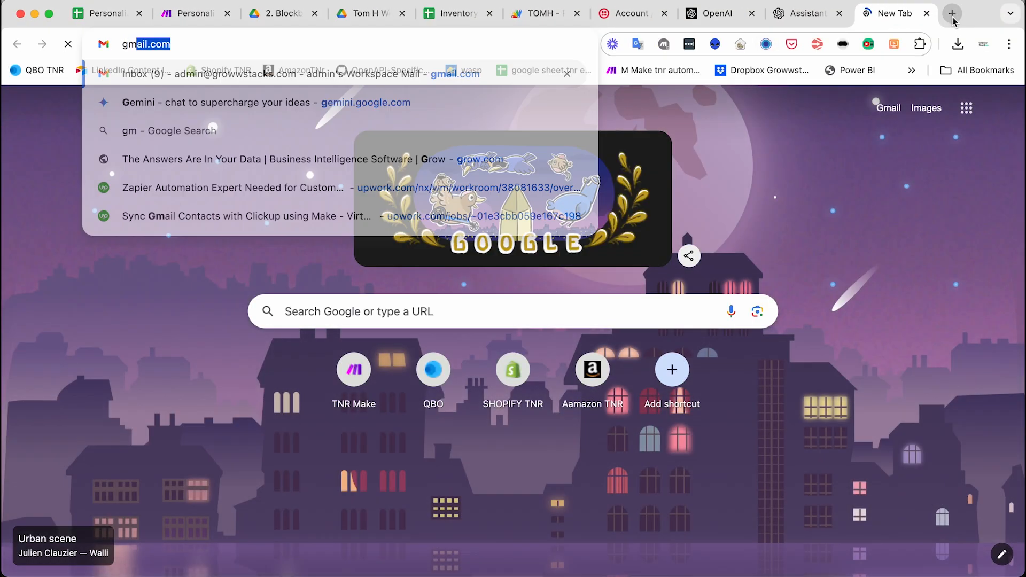
pyautogui.press('Return')
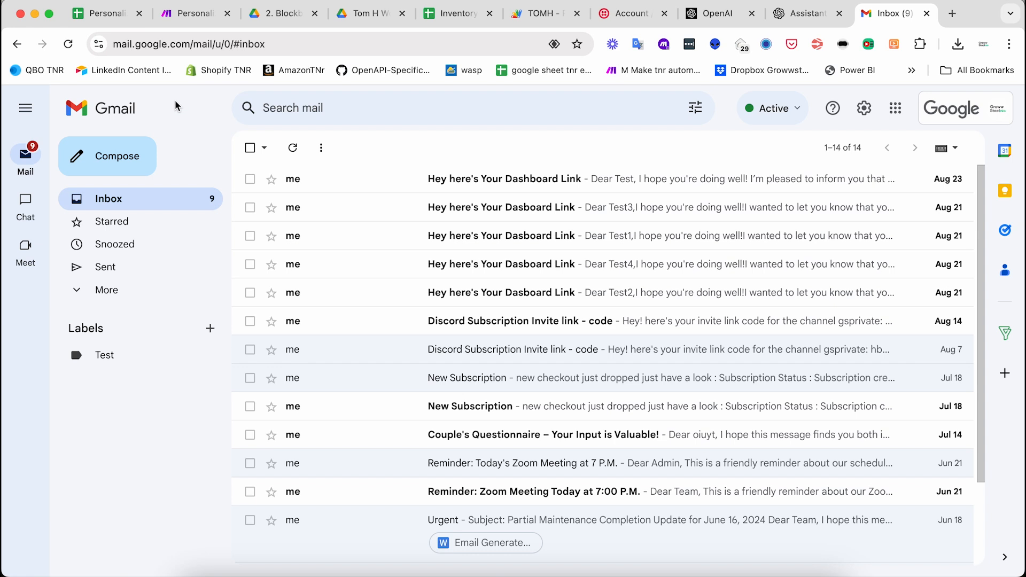
pyautogui.hotkey('ctrl', 'shift', 'Tab')
pyautogui.hotkey('ctrl', 'shift', 'Tab')
pyautogui.hotkey('ctrl', 'shift', 'Tab')
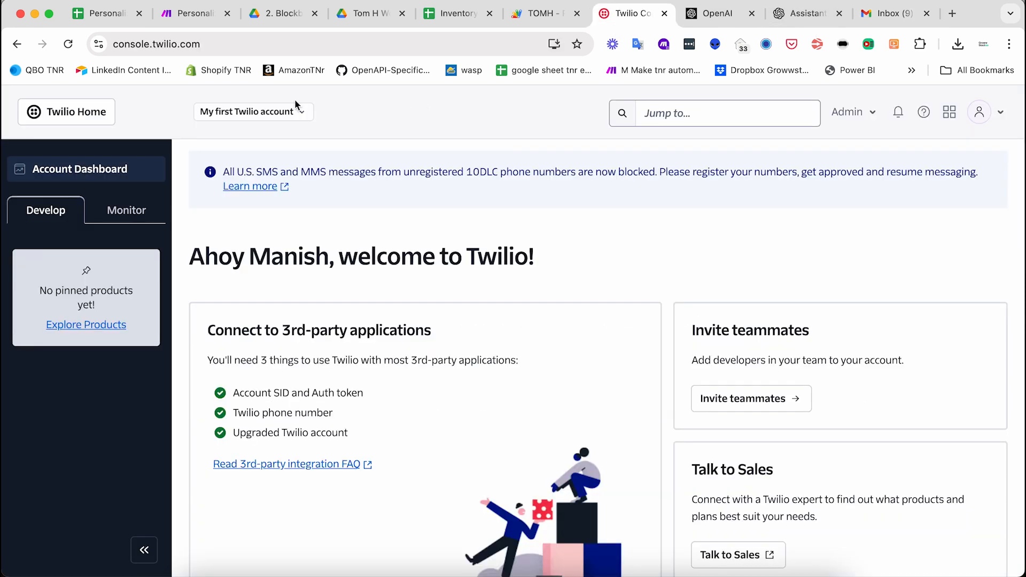
# - Scroll the Twilio dashboard to Account Info and open the full list of phone numbers
pyautogui.moveTo(151, 44); pyautogui.dragTo(278, 51)
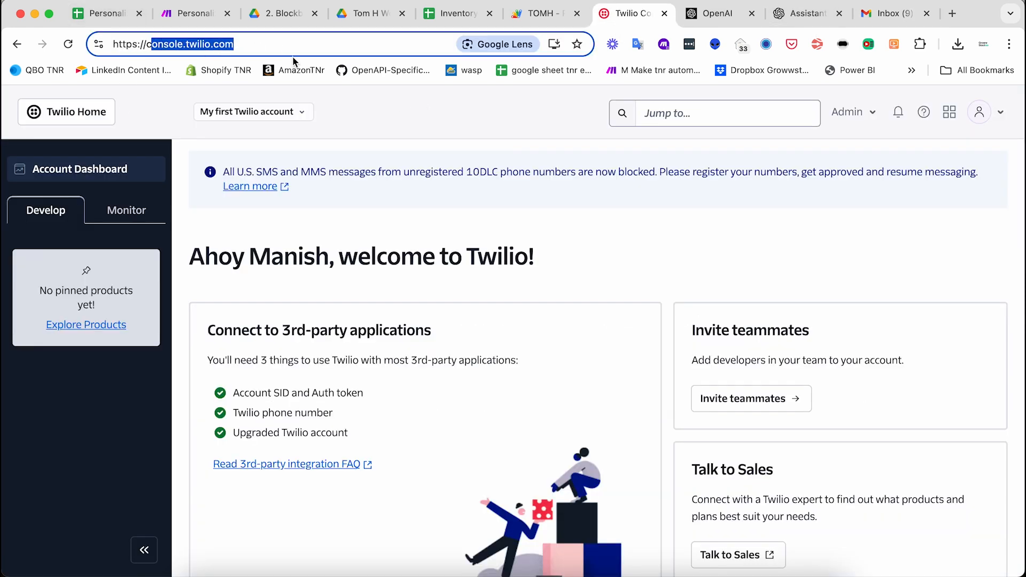
pyautogui.click(335, 118)
pyautogui.scroll(-6, 299, 382)
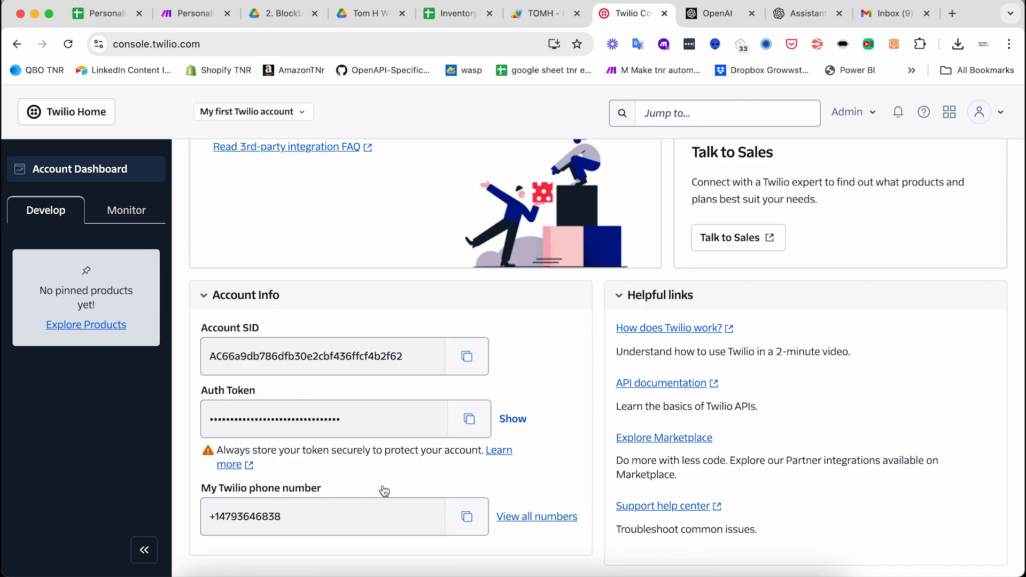
pyautogui.click(533, 520)
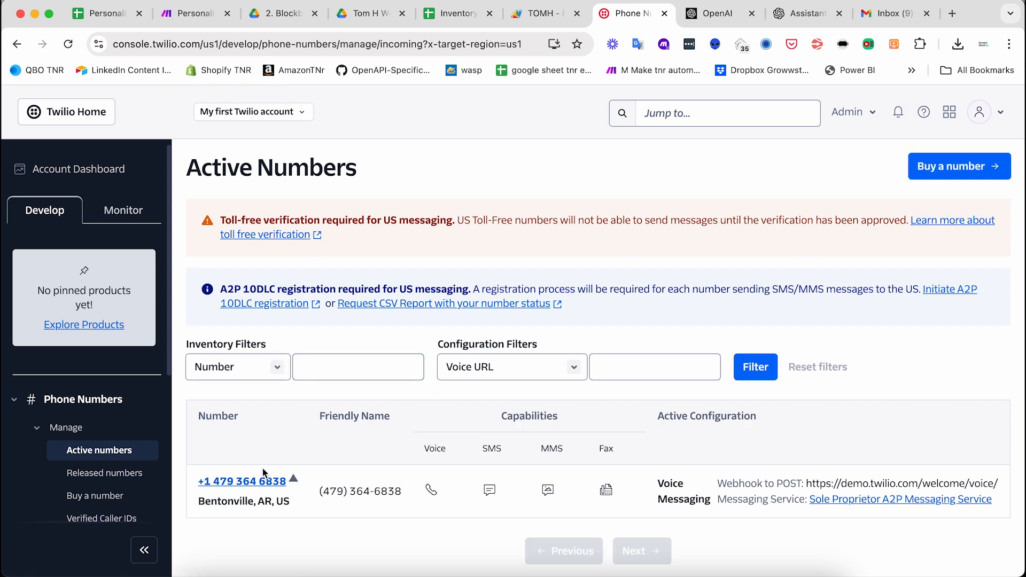
# - Switch the sidebar to Monitor, expand Logs and Insights, and check the A2P 10DLC registration notice
pyautogui.click(122, 211)
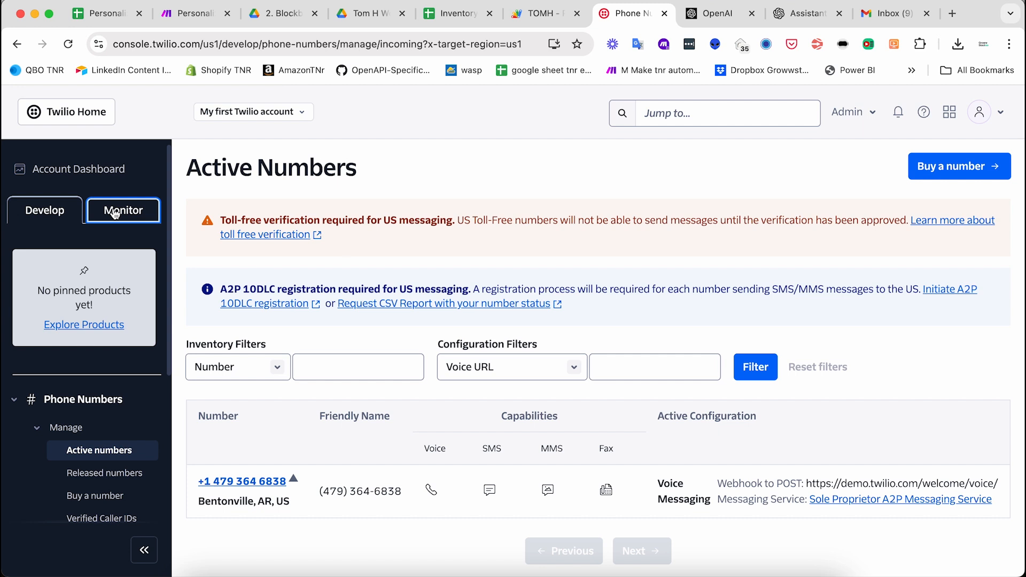
pyautogui.click(47, 211)
pyautogui.scroll(-5, 71, 413)
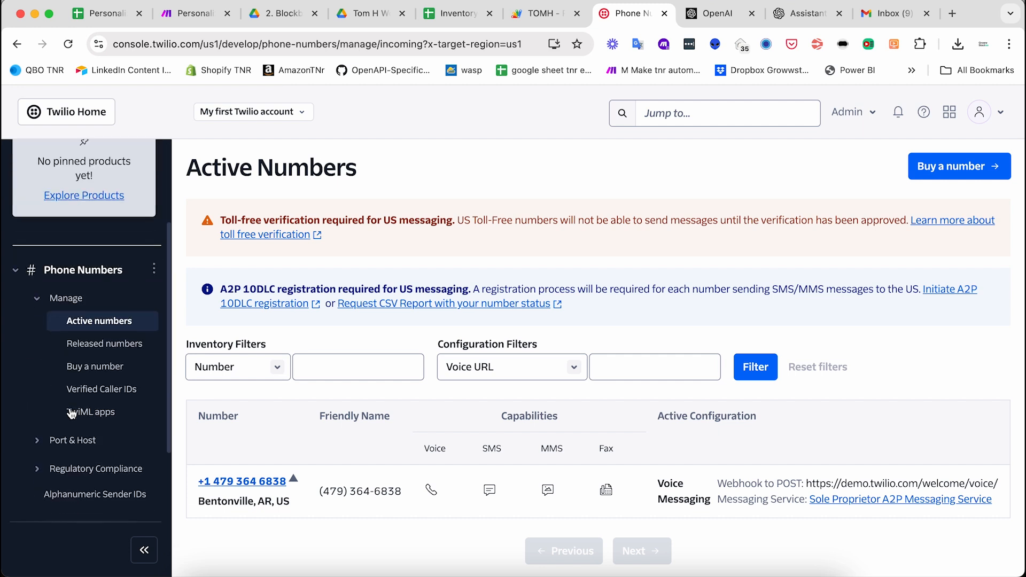
pyautogui.scroll(5, 97, 245)
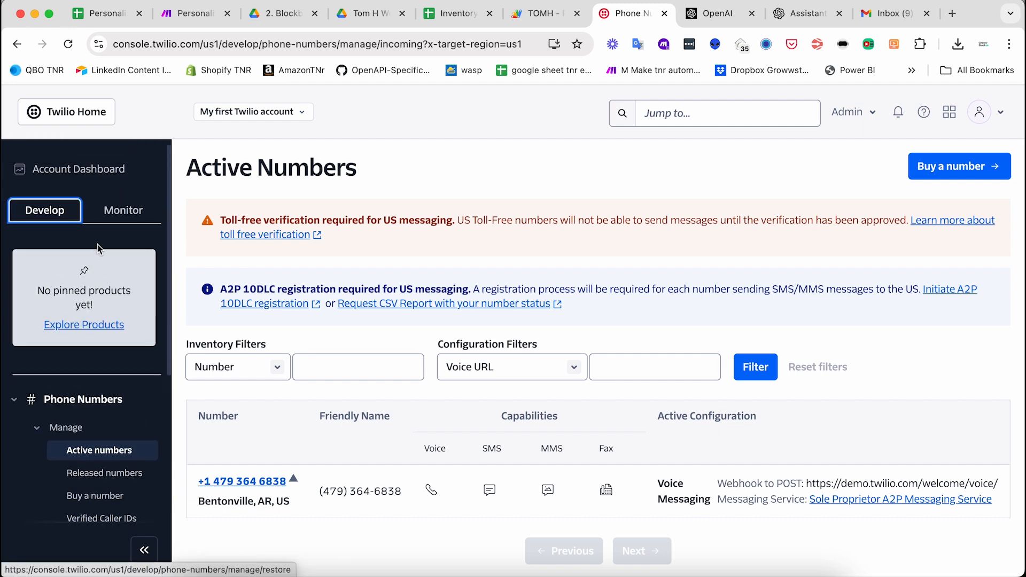
pyautogui.click(122, 213)
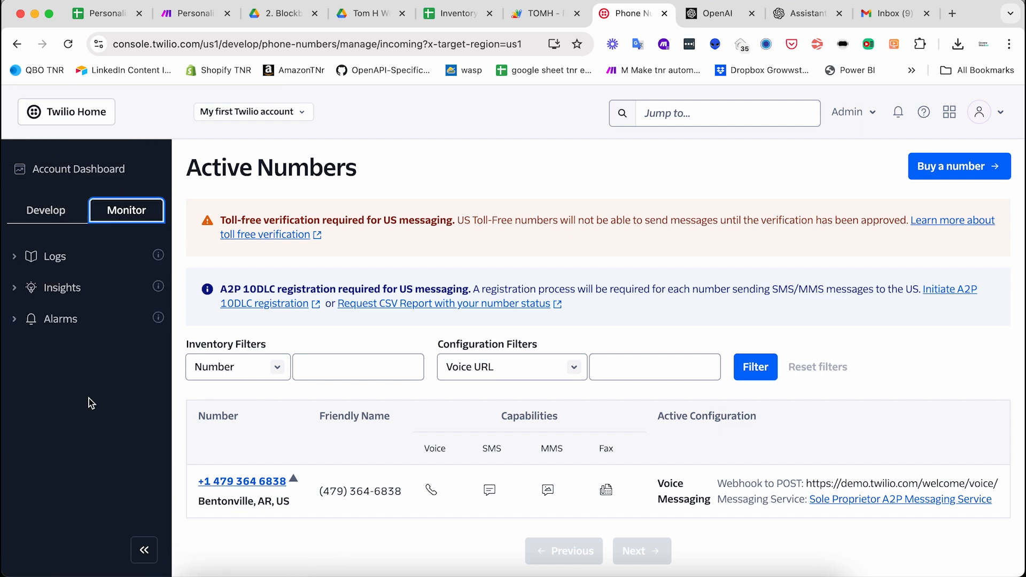
pyautogui.click(15, 258)
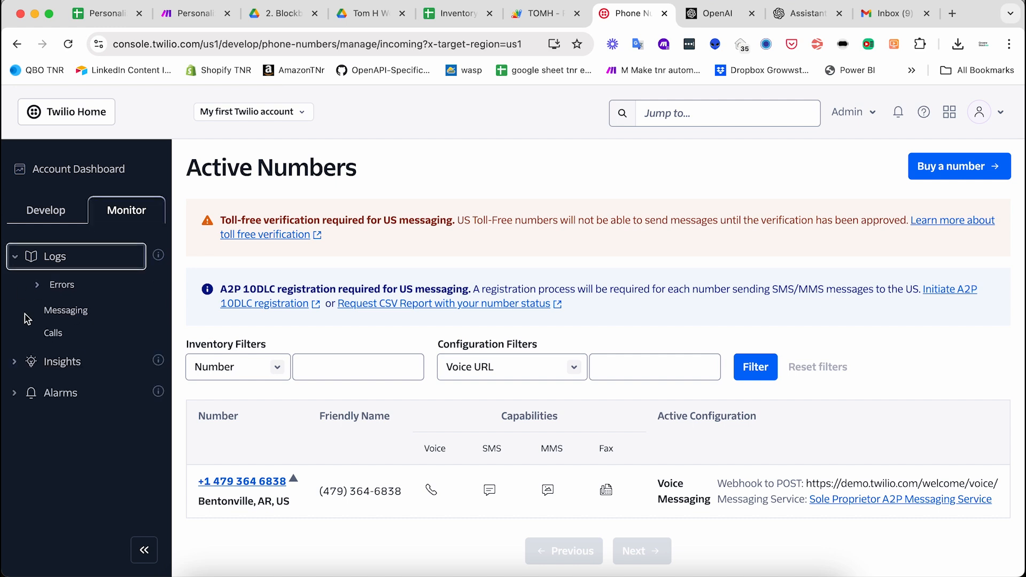
pyautogui.click(15, 363)
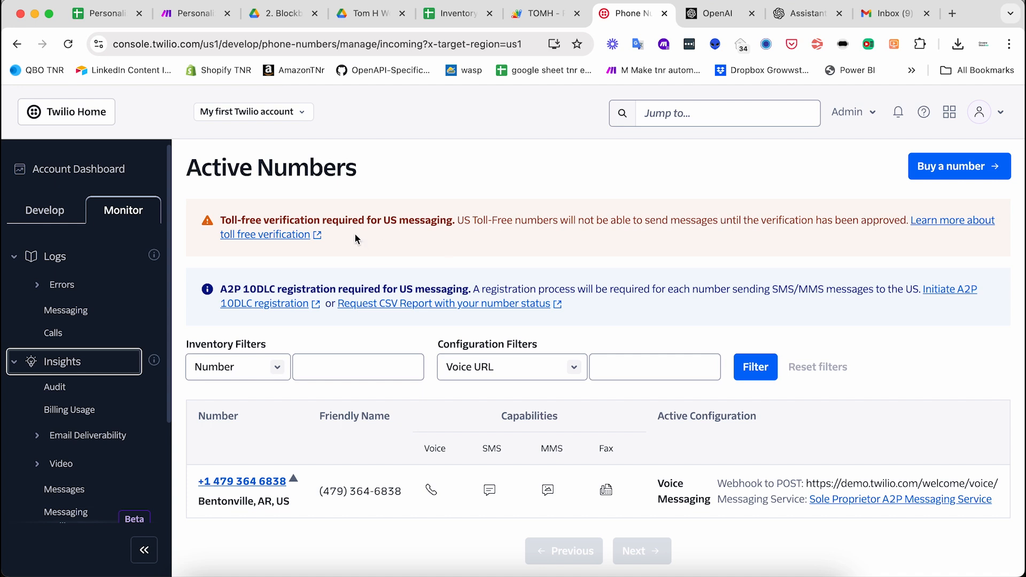
pyautogui.moveTo(220, 289); pyautogui.dragTo(665, 300)
pyautogui.click(715, 303)
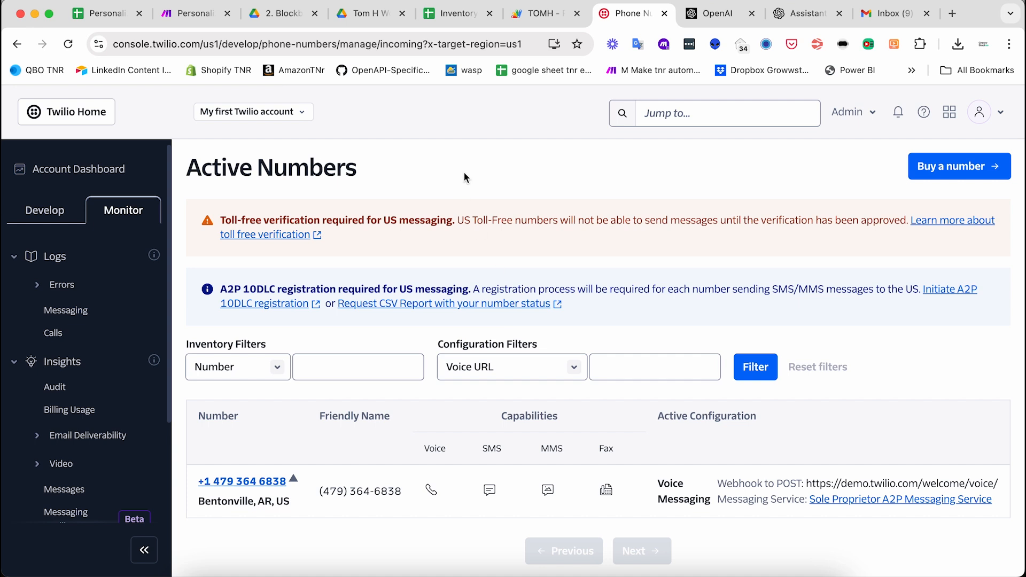
pyautogui.moveTo(888, 14); pyautogui.dragTo(689, 13)
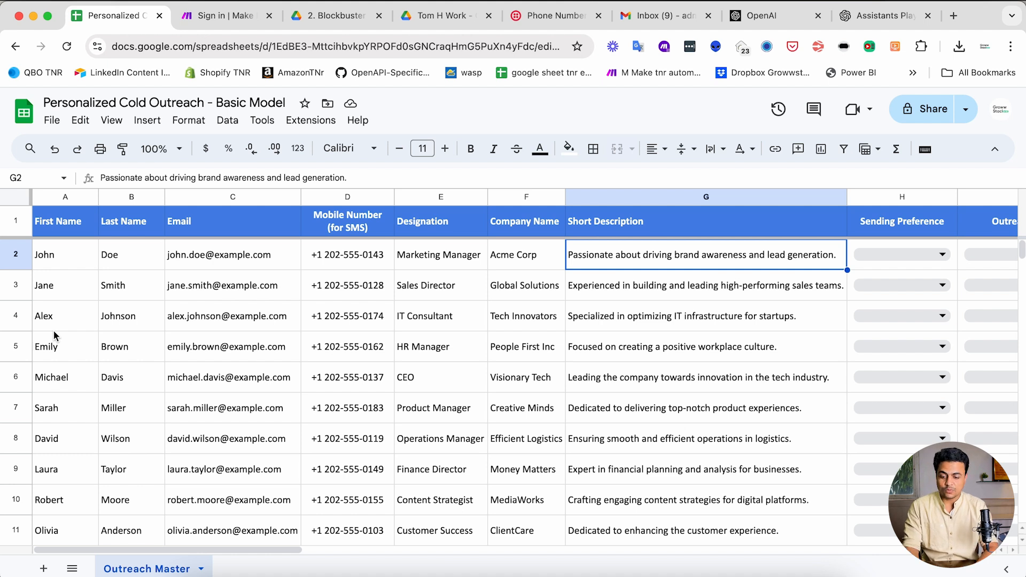
# - Cycle through the open tabs, then load make.com in the Make tab
pyautogui.click(562, 17)
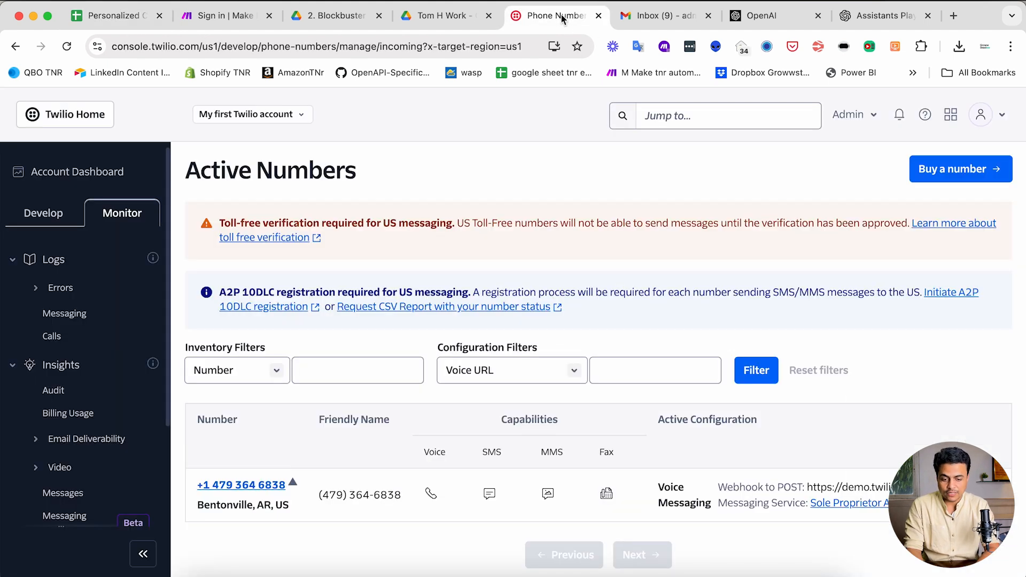
pyautogui.click(633, 12)
pyautogui.click(876, 16)
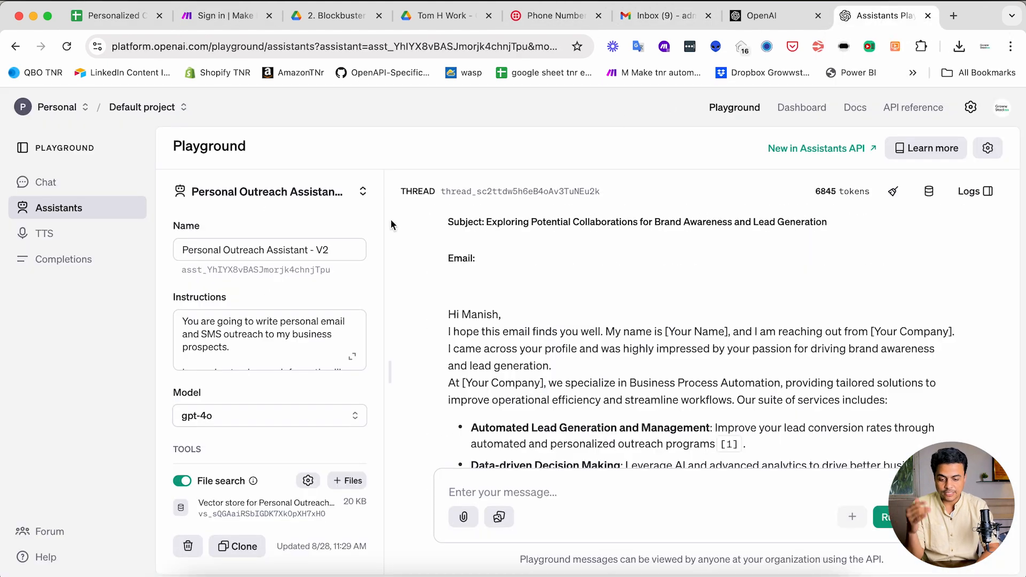
pyautogui.click(228, 21)
pyautogui.click(202, 48)
pyautogui.write('make')
pyautogui.press('Return')
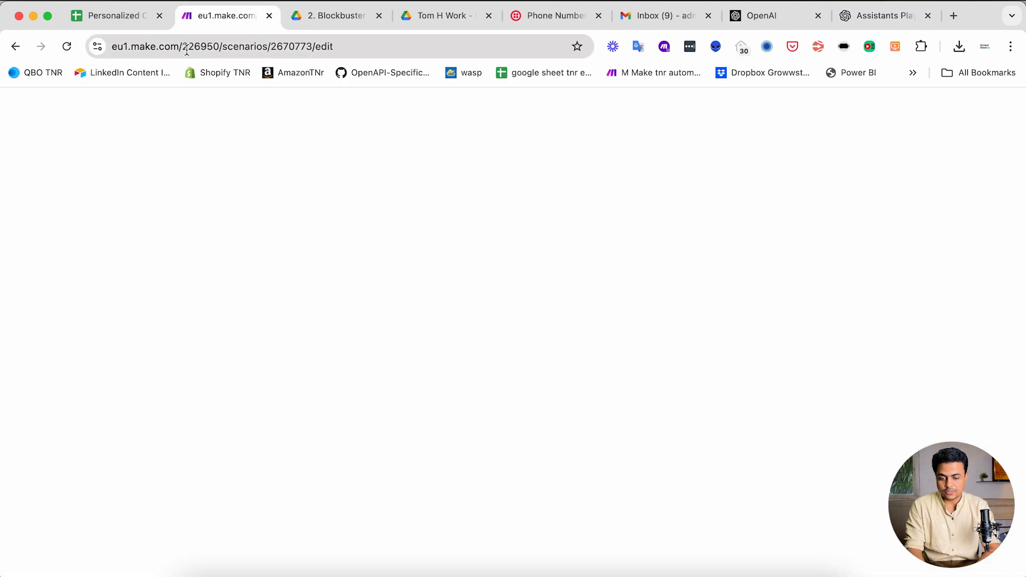
pyautogui.click(187, 50)
pyautogui.write('make.com')
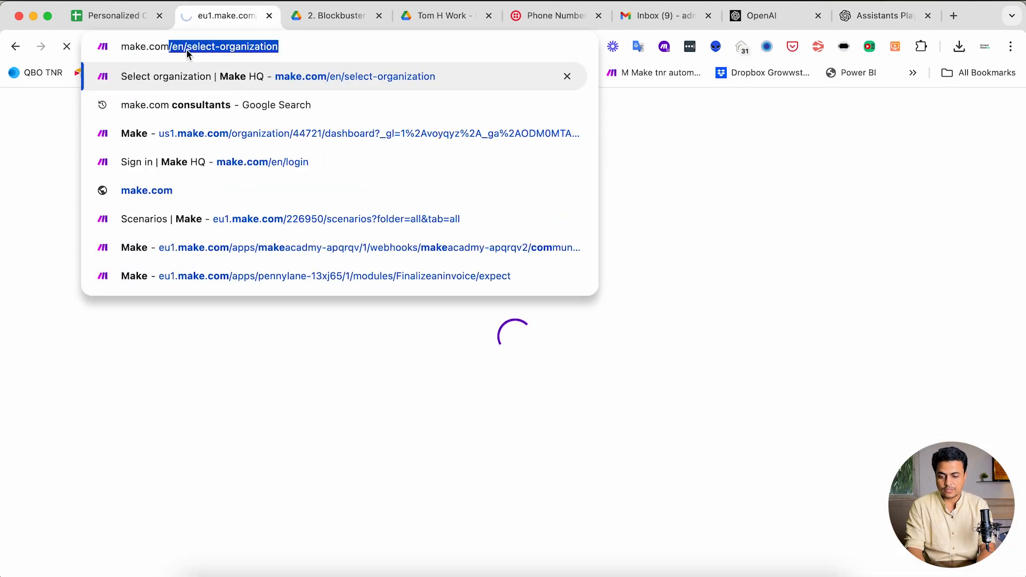
pyautogui.press('Return')
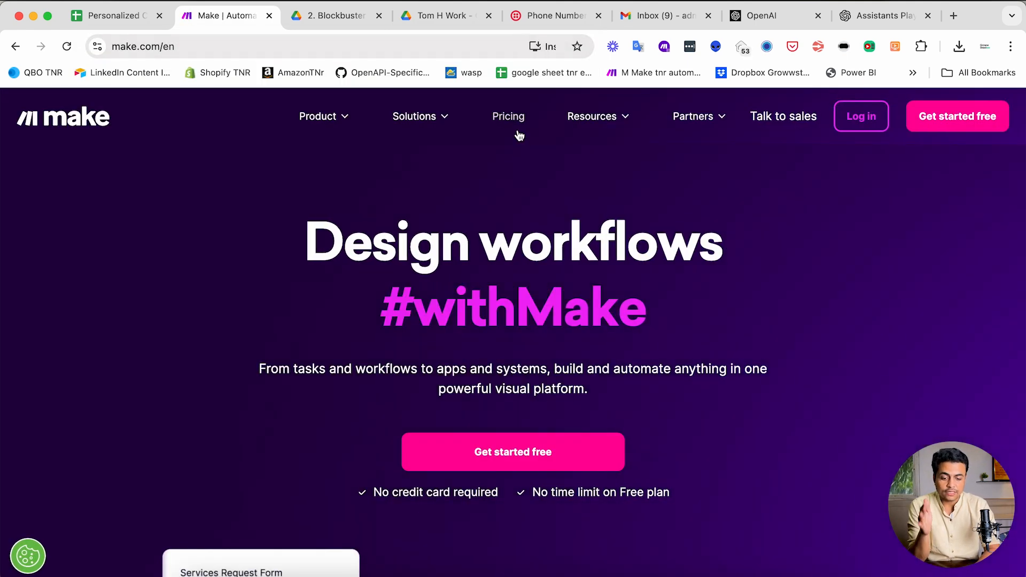
# - Review the Free, Core $9, Pro $16 and Teams $29 pricing plans, then go to Log in
pyautogui.click(518, 127)
pyautogui.scroll(-6, 428, 400)
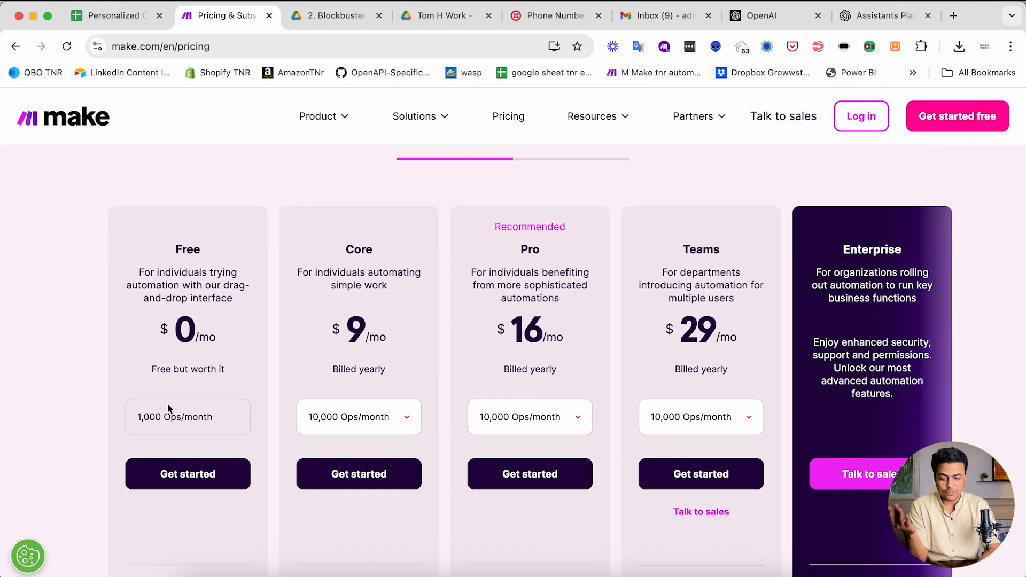
pyautogui.doubleClick(360, 327)
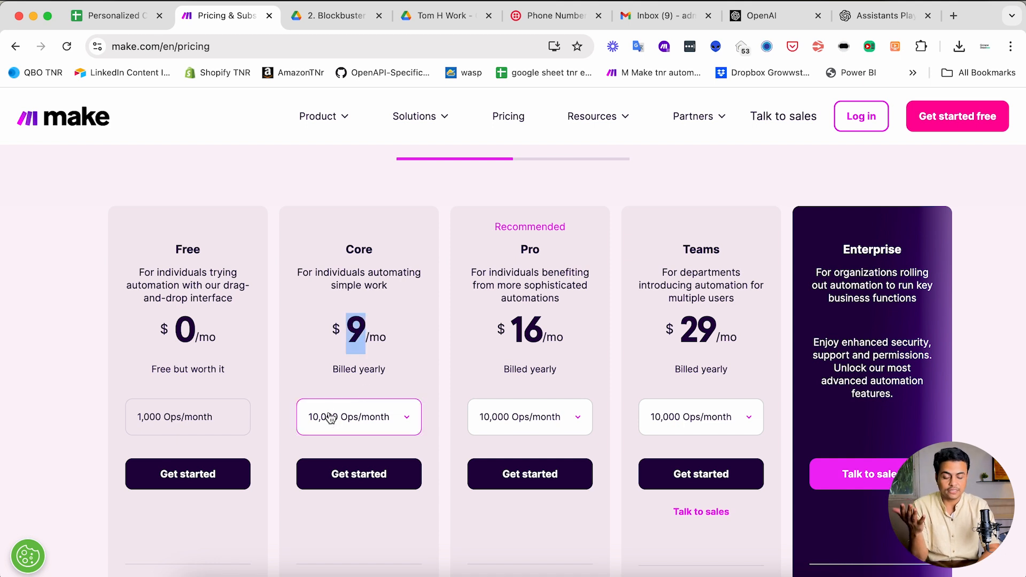
pyautogui.scroll(5, 321, 324)
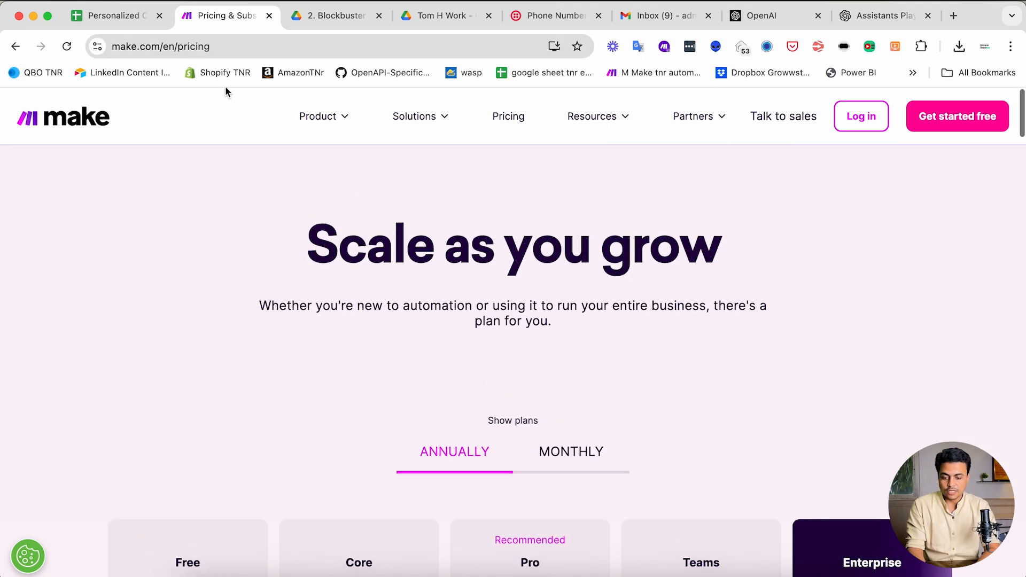
pyautogui.click(861, 116)
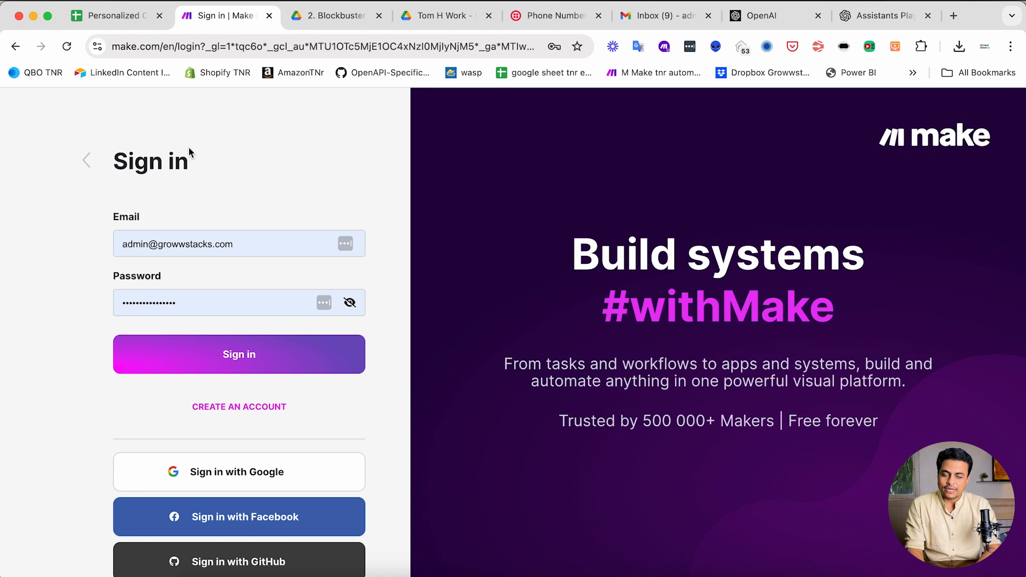
# - Sign in and create a new scenario named 'Cold Email and SMS Outreach using ChatGPT'
pyautogui.click(154, 353)
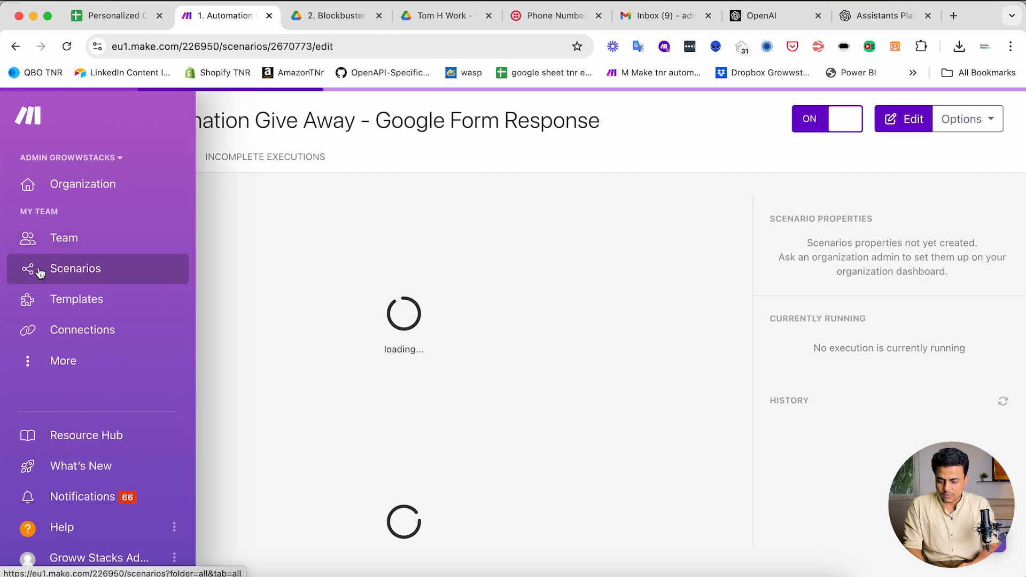
pyautogui.click(40, 272)
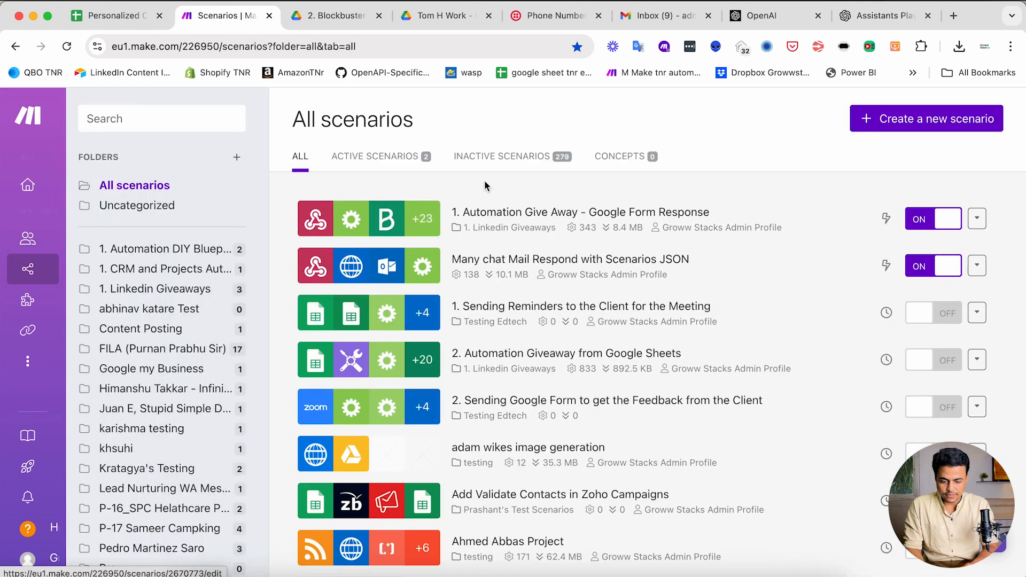
pyautogui.click(896, 120)
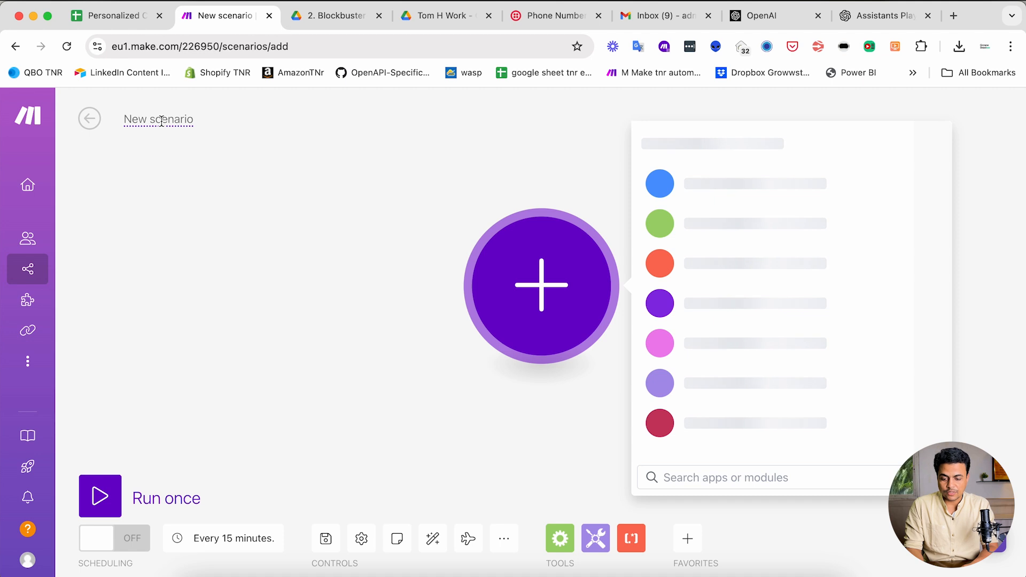
pyautogui.click(162, 120)
pyautogui.write('Cold Email na')
pyautogui.press('BackSpace')
pyautogui.press('BackSpace')
pyautogui.write('and SMS Outrea')
pyautogui.write('ch using Cha')
pyautogui.write('tFP')
pyautogui.press('BackSpace')
pyautogui.press('BackSpace')
pyautogui.write('GPT')
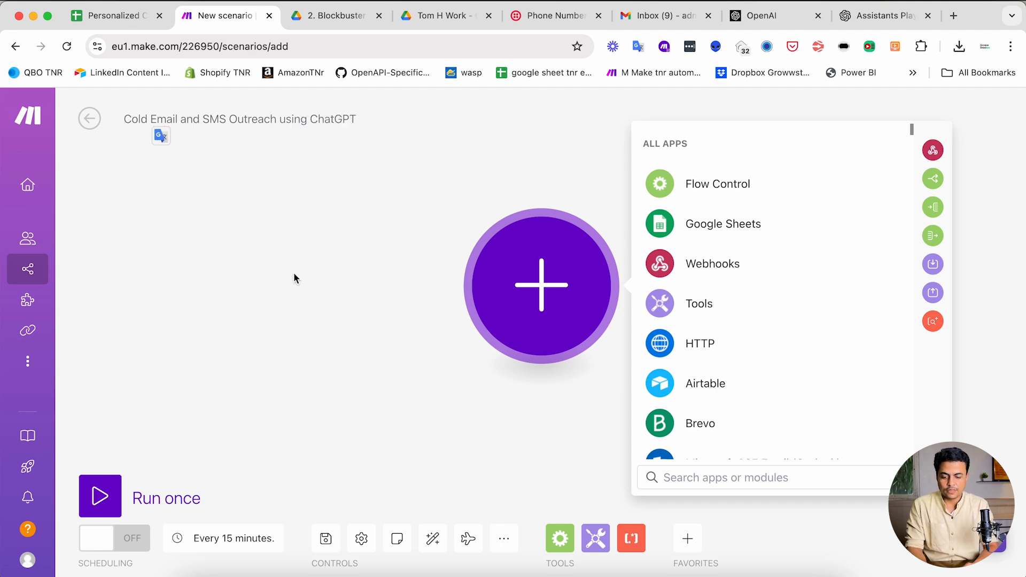
# - Look over the blueprint options, then open the first module's app list
pyautogui.click(300, 279)
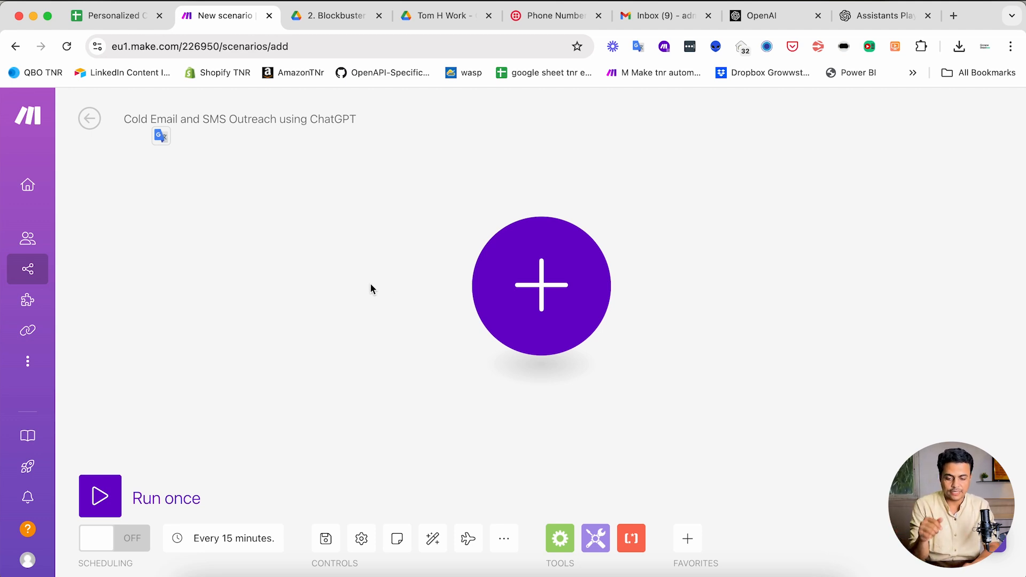
pyautogui.click(502, 544)
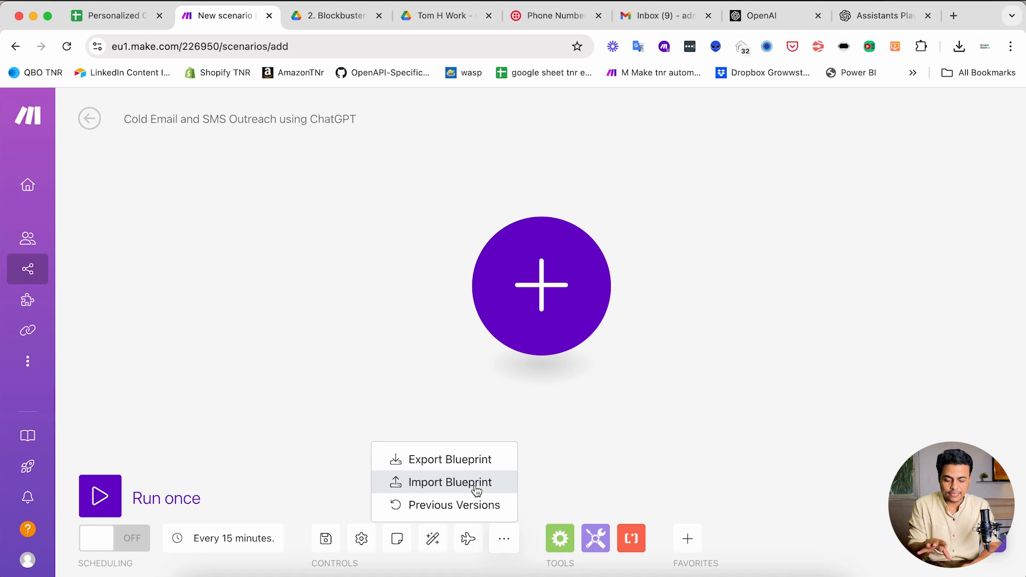
pyautogui.click(413, 361)
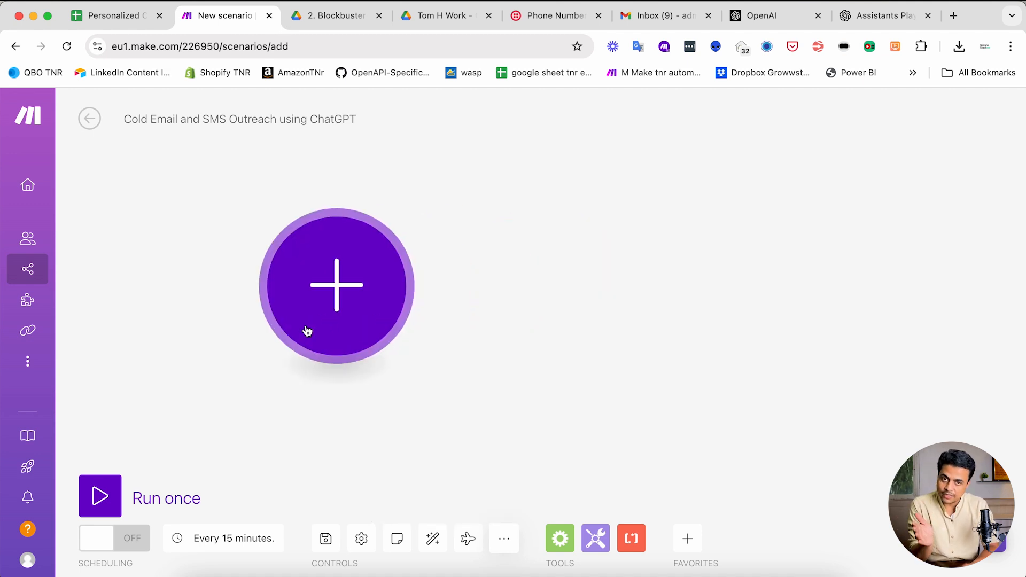
pyautogui.click(308, 331)
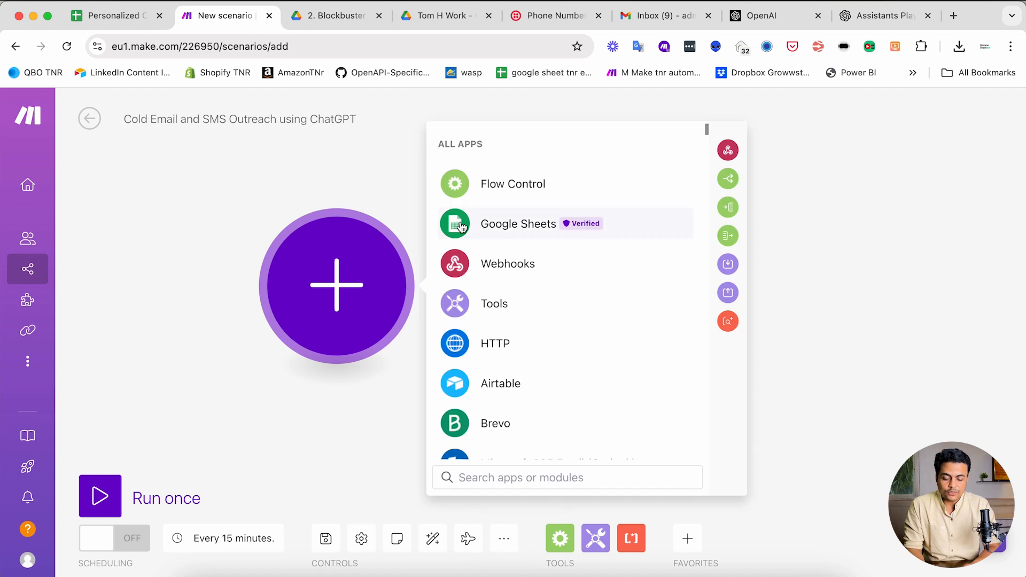
pyautogui.click(120, 16)
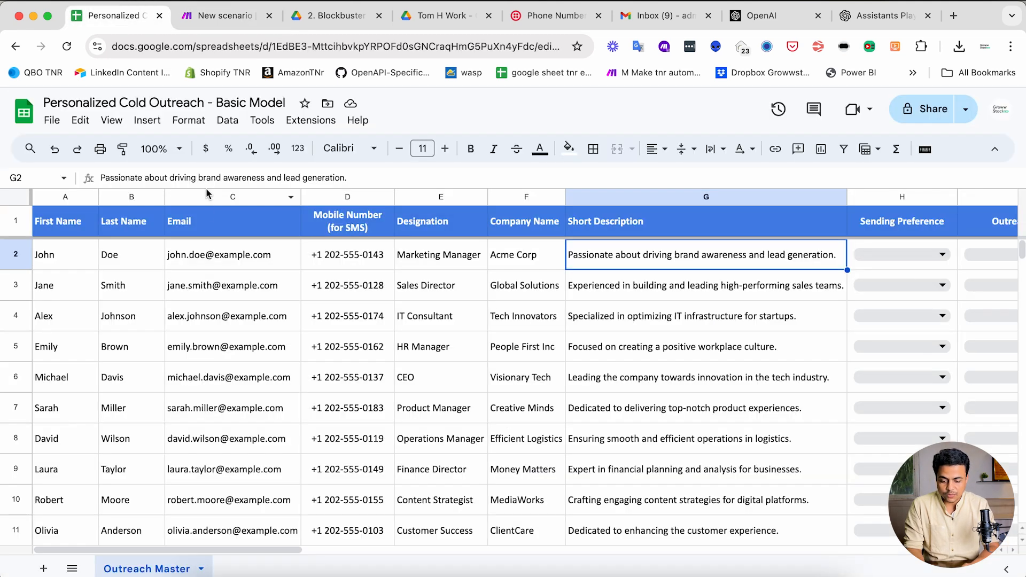
# - Review the Scope note's Step-4 Google Sheets watch-changes plan and check the first email in cell C2
pyautogui.moveTo(206, 287)
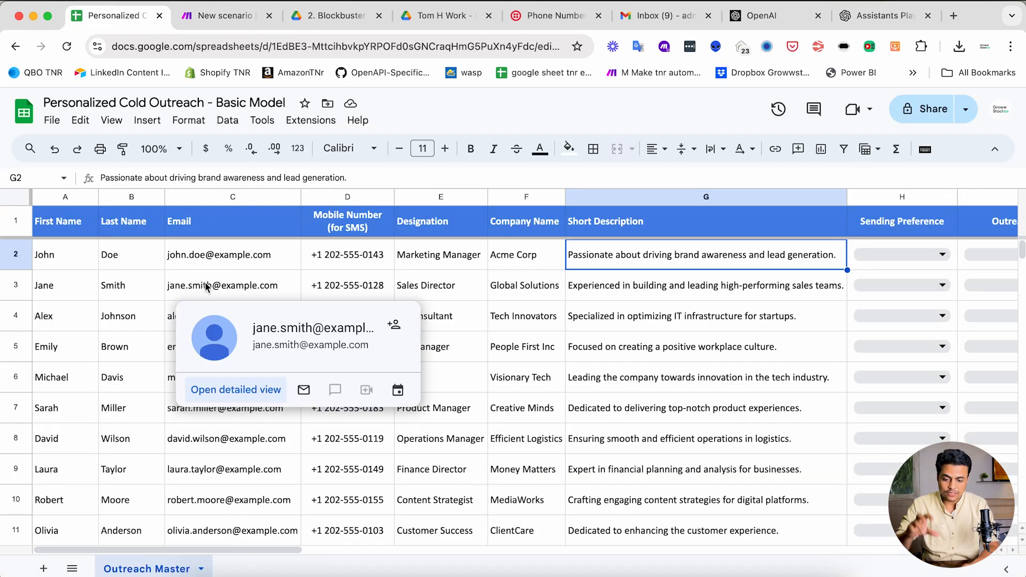
pyautogui.click(562, 570)
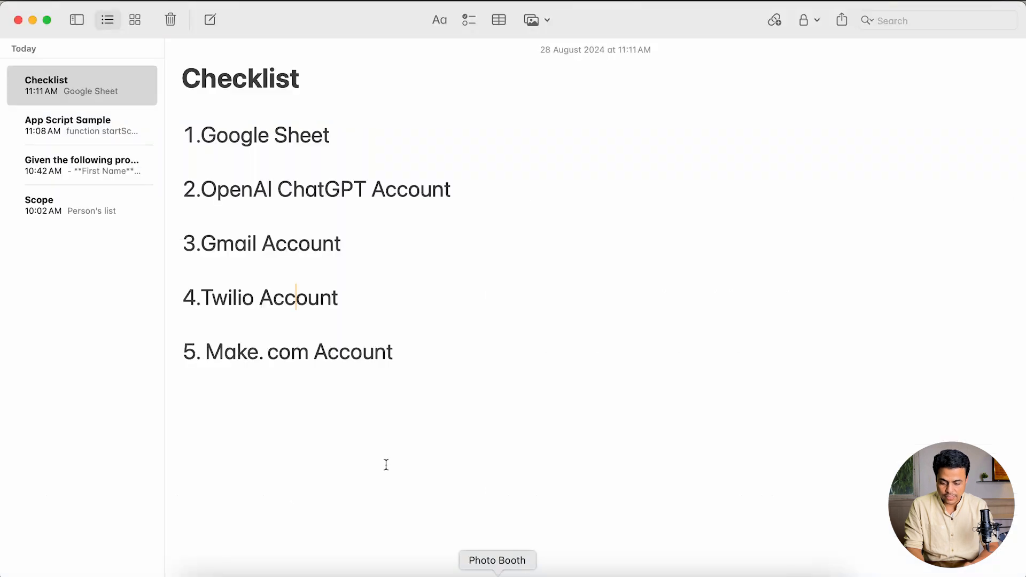
pyautogui.click(82, 218)
pyautogui.scroll(-2, 300, 295)
pyautogui.moveTo(187, 218); pyautogui.dragTo(265, 219)
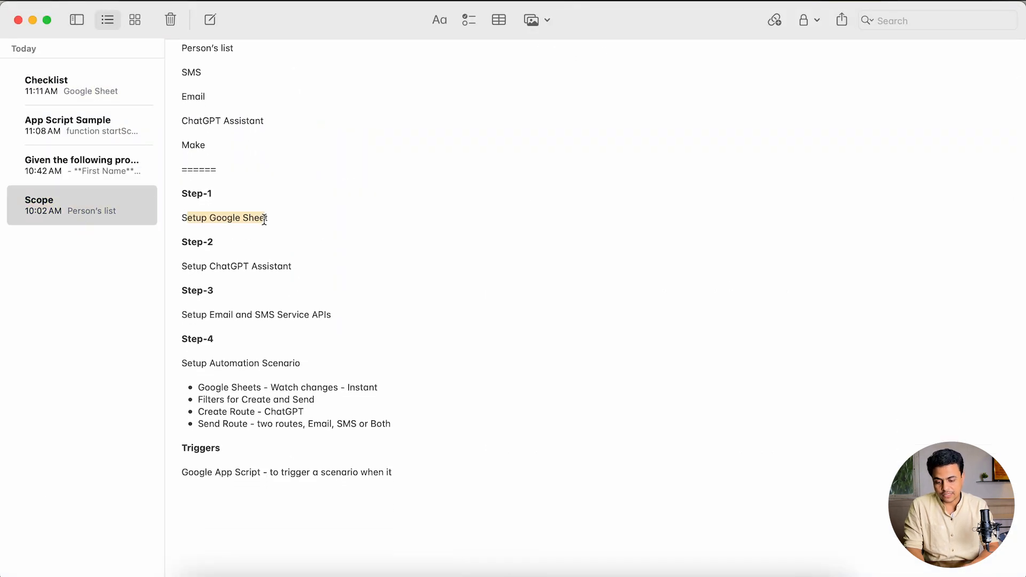
pyautogui.moveTo(209, 387); pyautogui.dragTo(368, 387)
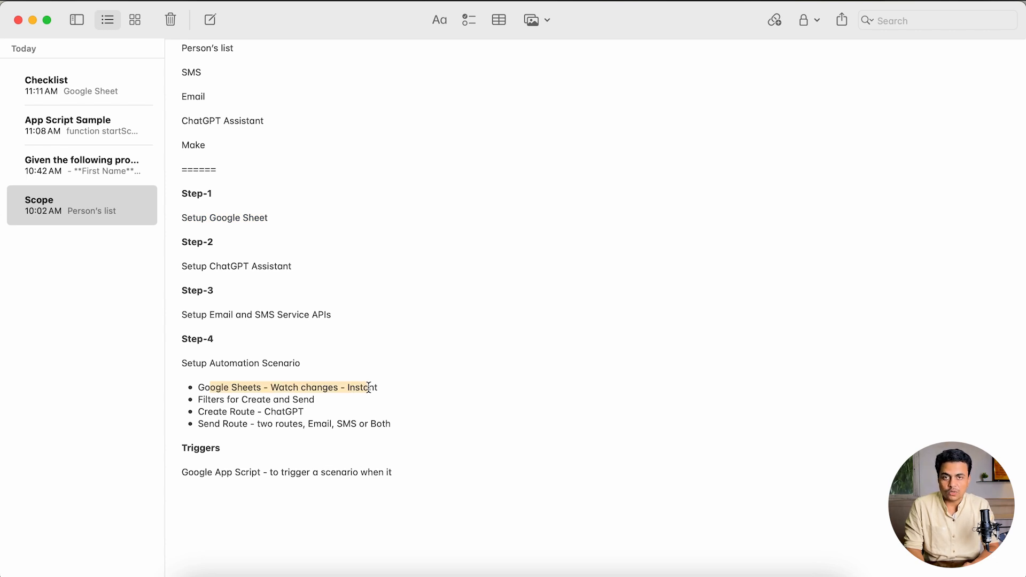
pyautogui.press('super+Tab')
pyautogui.click(189, 246)
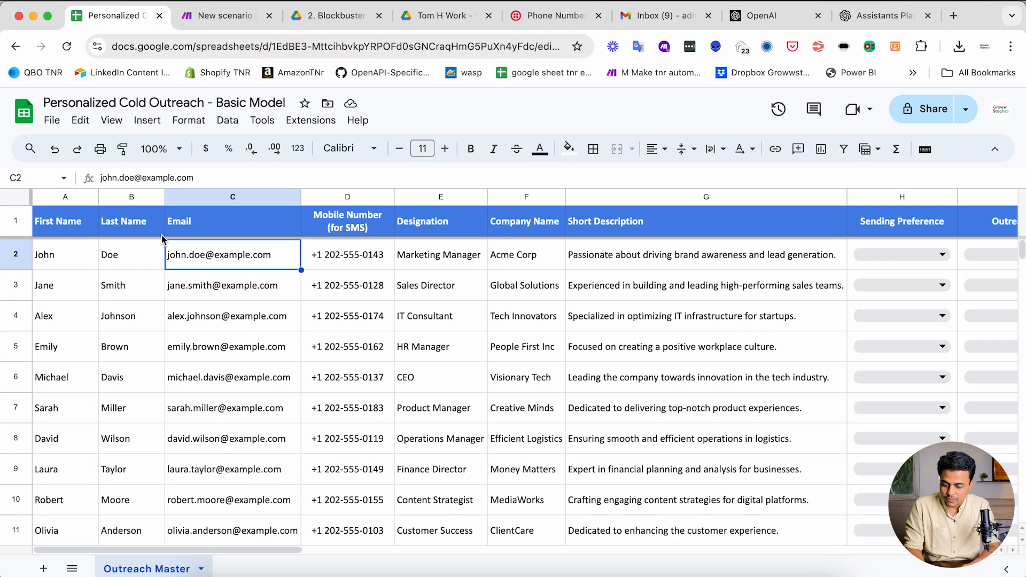
pyautogui.click(216, 17)
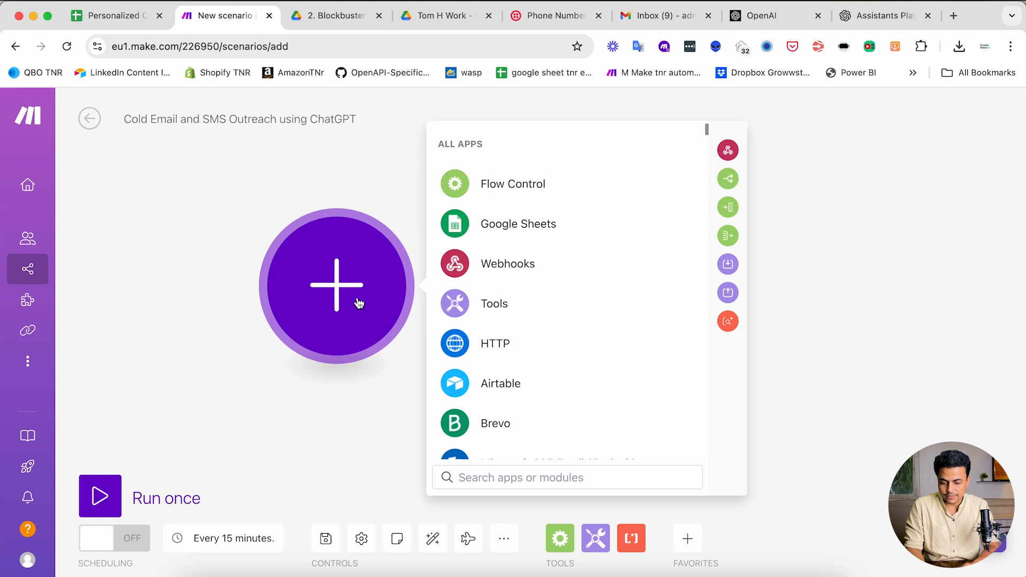
# - Search 'google she', list all Google Sheets modules down to Watch Changes, then return to the lead sheet
pyautogui.write('google she')
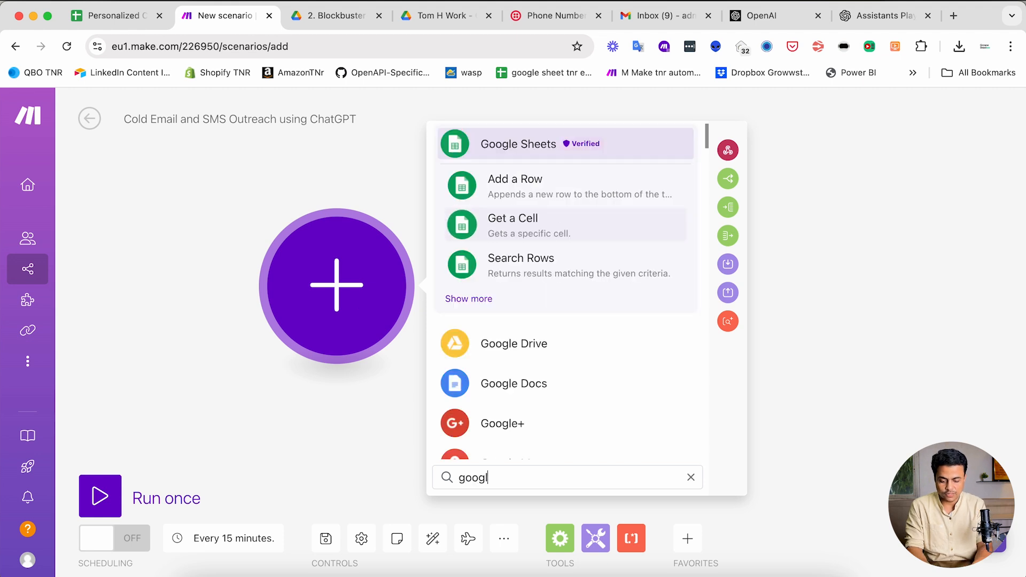
pyautogui.click(468, 300)
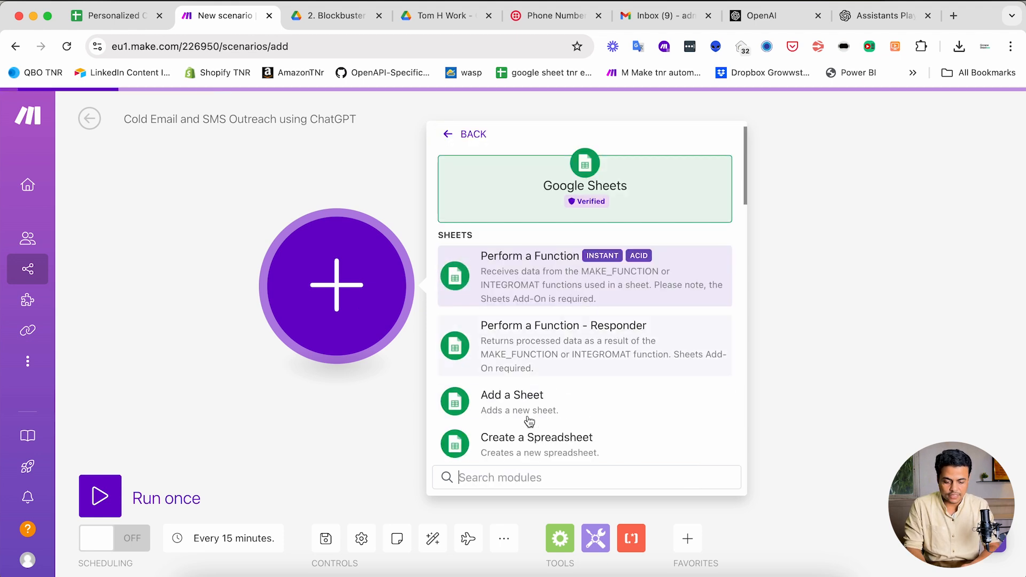
pyautogui.scroll(-10, 541, 422)
pyautogui.scroll(-7, 544, 429)
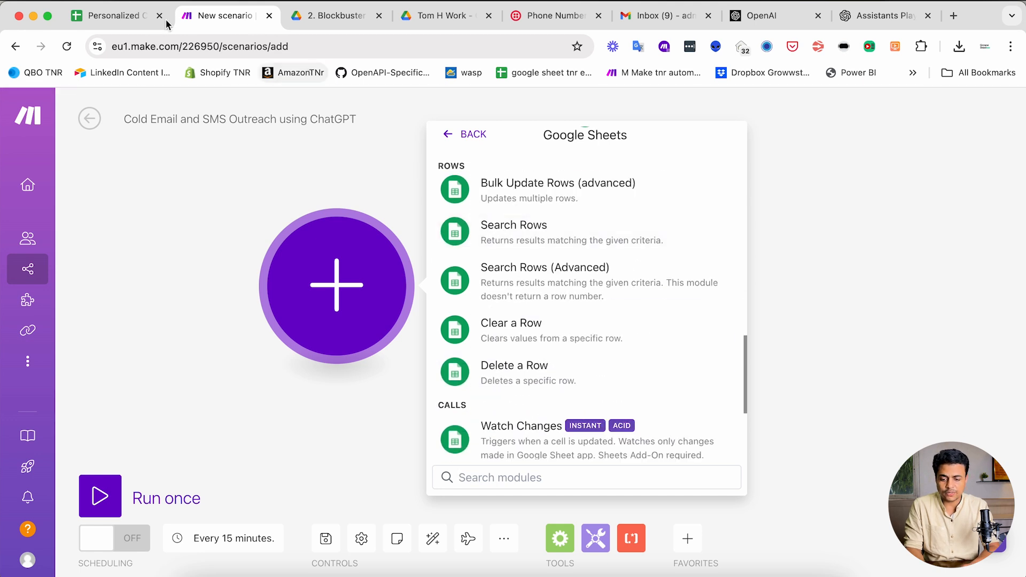
pyautogui.click(119, 21)
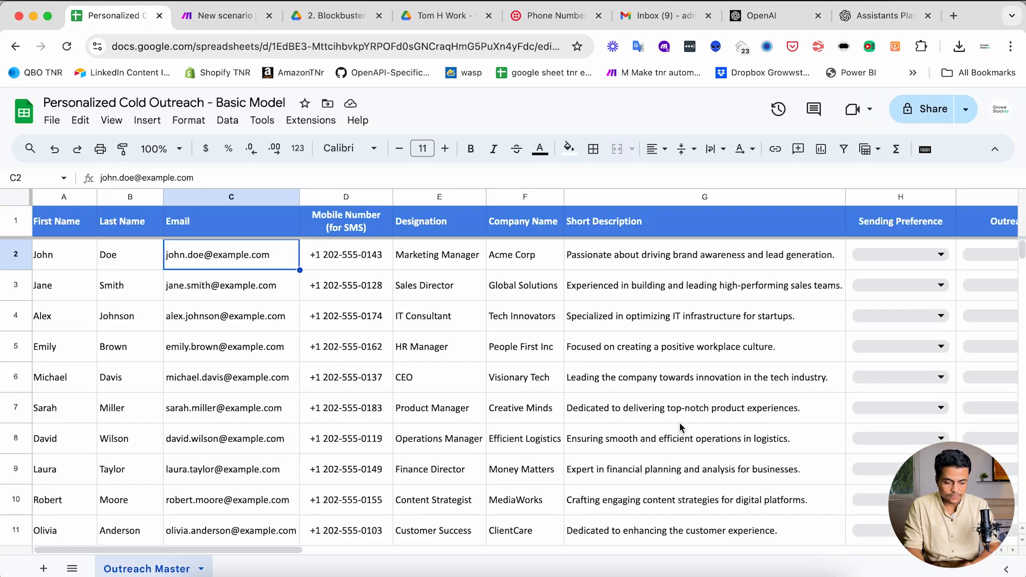
pyautogui.hscroll(5, 679, 422)
# - Set row 2 to Both Email & SMS and Create Message Content
pyautogui.click(647, 252)
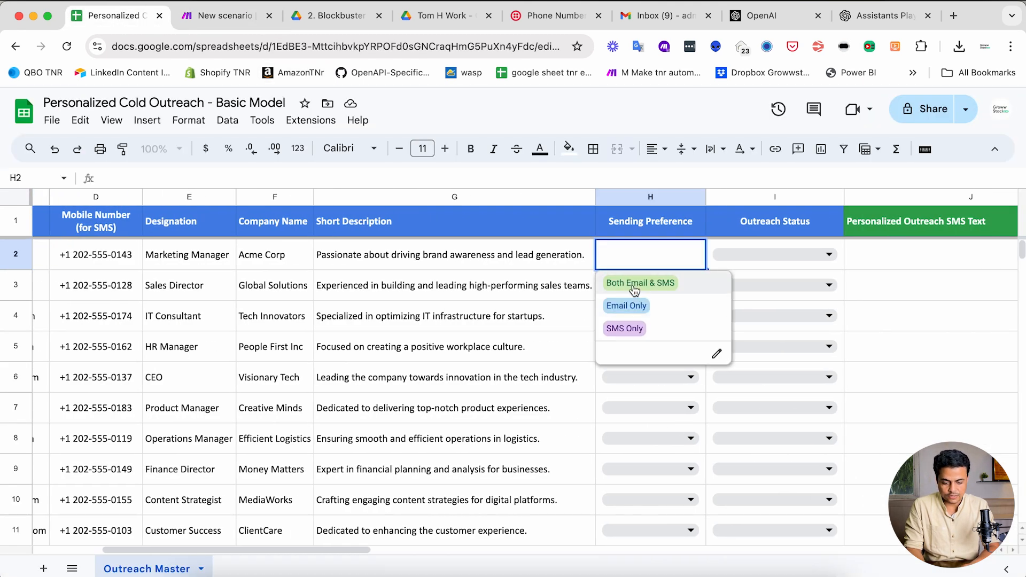
pyautogui.click(646, 281)
pyautogui.click(733, 256)
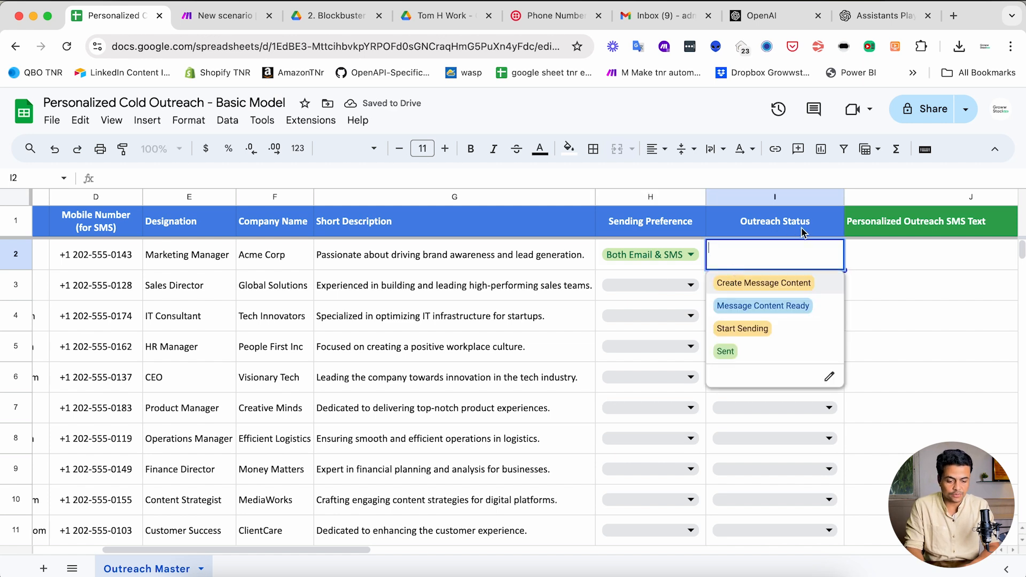
pyautogui.click(741, 289)
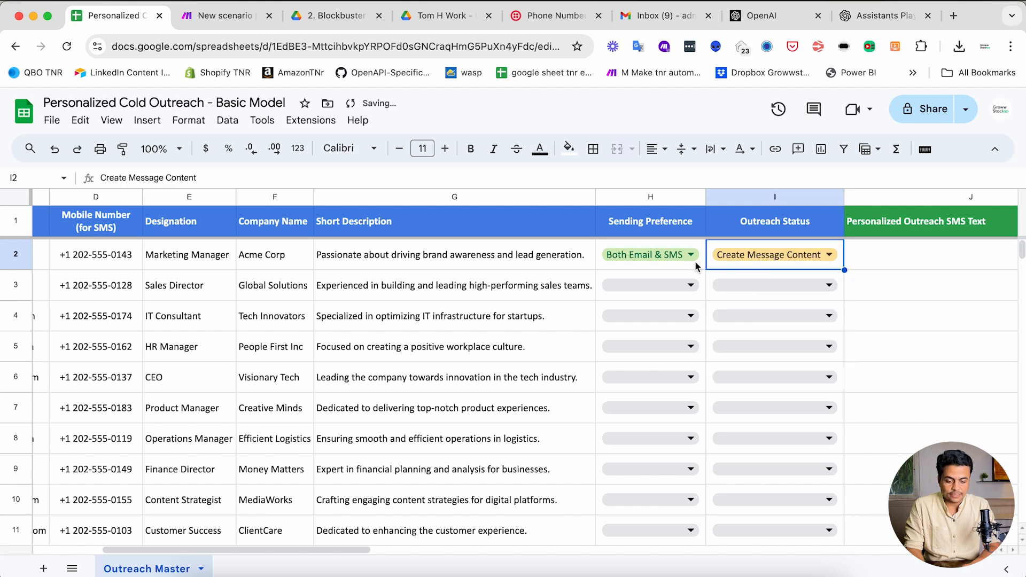
# - Copy row 2's preference and status (H2:I2) into rows 3 through 8
pyautogui.press('Left')
pyautogui.hotkey('shift', 'Right')
pyautogui.press('super+c')
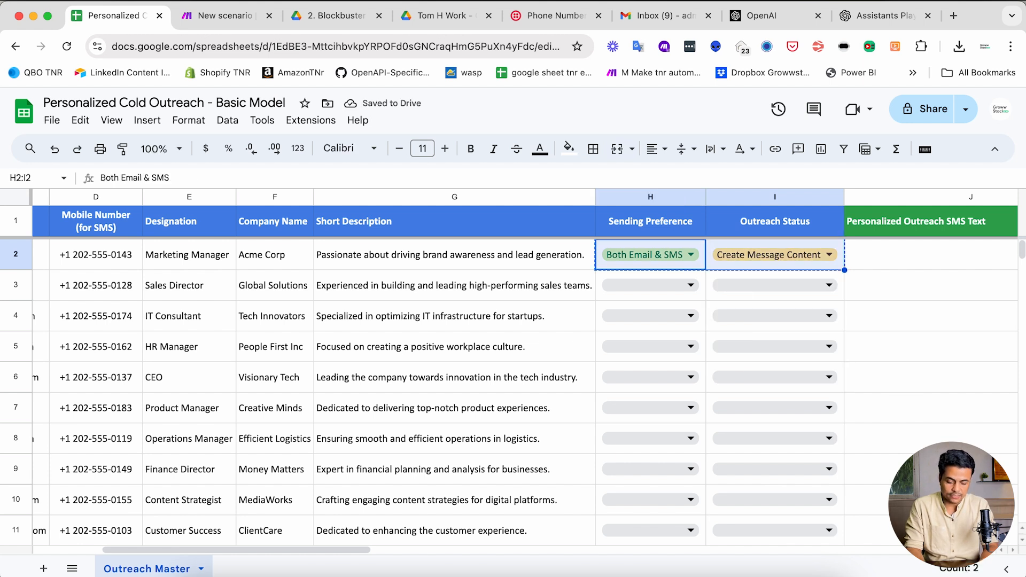
pyautogui.press('Down')
pyautogui.hotkey('shift', 'Down')
pyautogui.hotkey('shift', 'Down')
pyautogui.hotkey('shift', 'Down')
pyautogui.hotkey('shift', 'Down')
pyautogui.hotkey('shift', 'Down')
pyautogui.press('super+v')
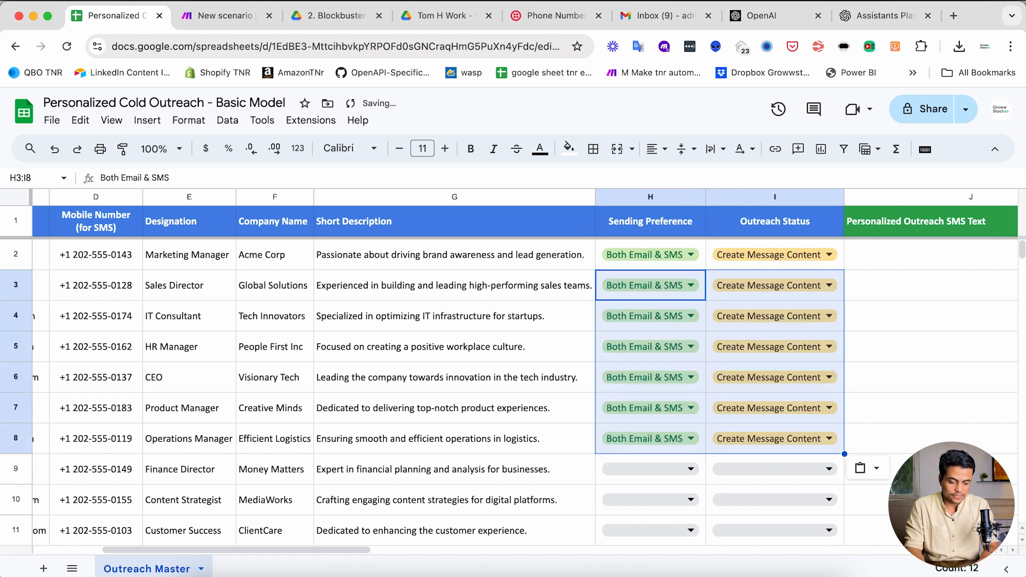
pyautogui.scroll(-3, 756, 383)
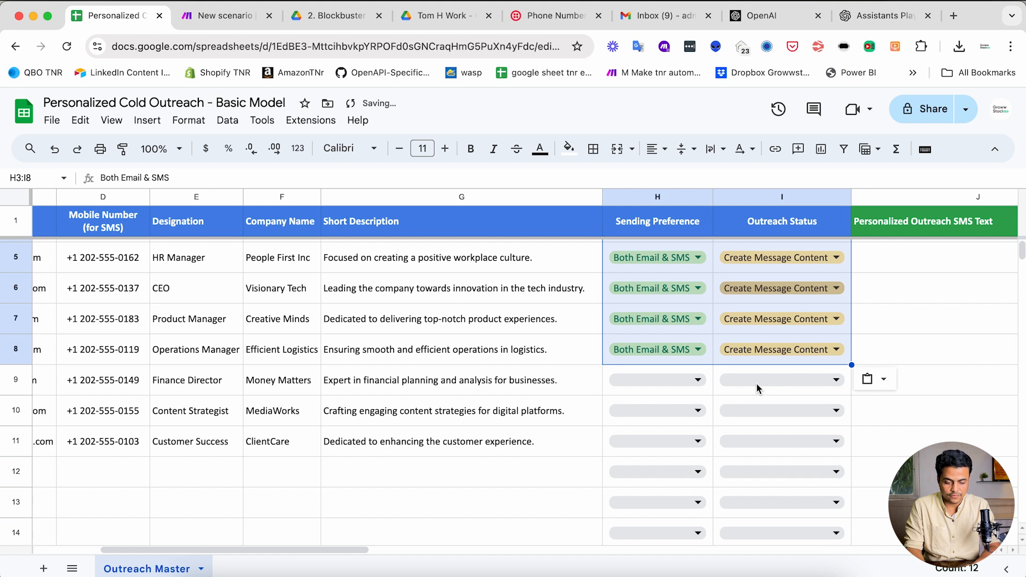
pyautogui.click(730, 390)
pyautogui.scroll(3, 732, 374)
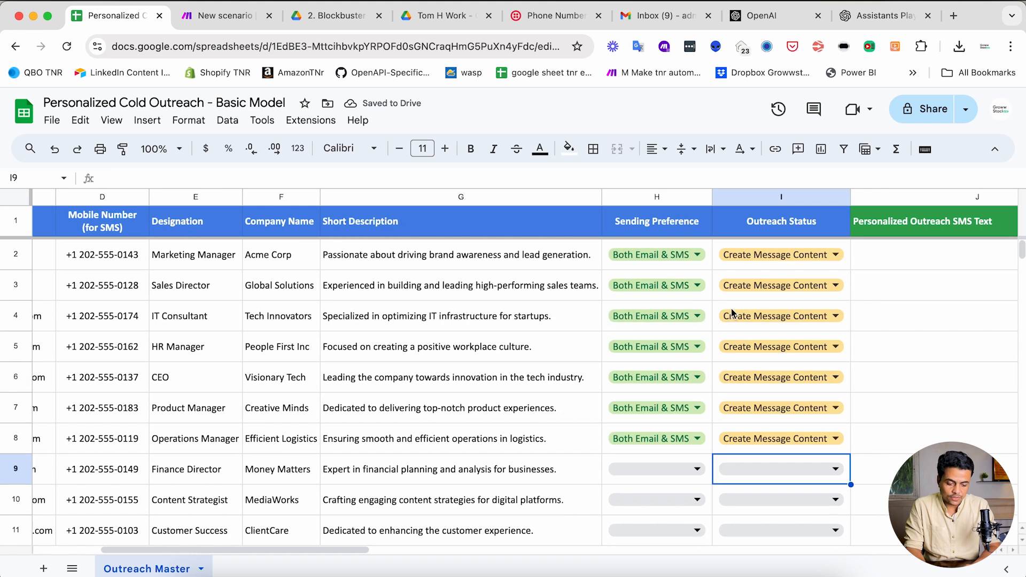
# - Set Outreach Status to Start Sending for rows 4, 6 and 7
pyautogui.click(755, 319)
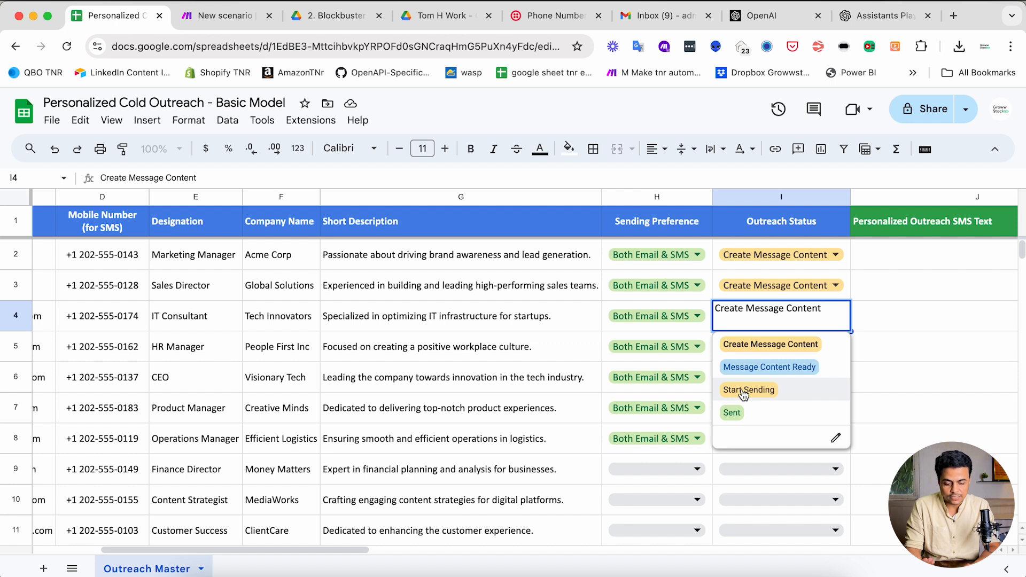
pyautogui.click(744, 394)
pyautogui.press('super+c')
pyautogui.press('Down')
pyautogui.press('Down')
pyautogui.press('super+v')
pyautogui.press('Down')
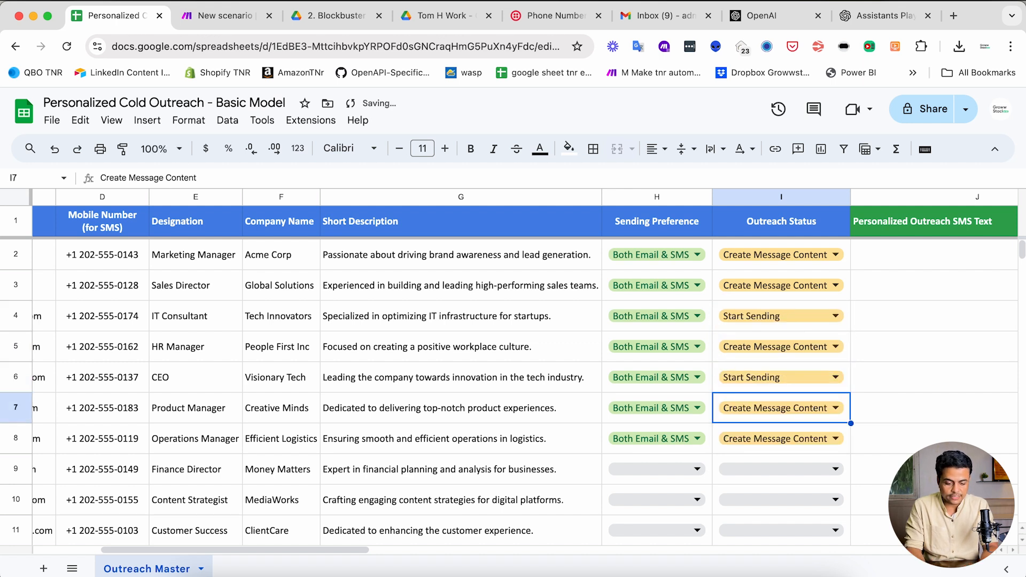
pyautogui.press('super+v')
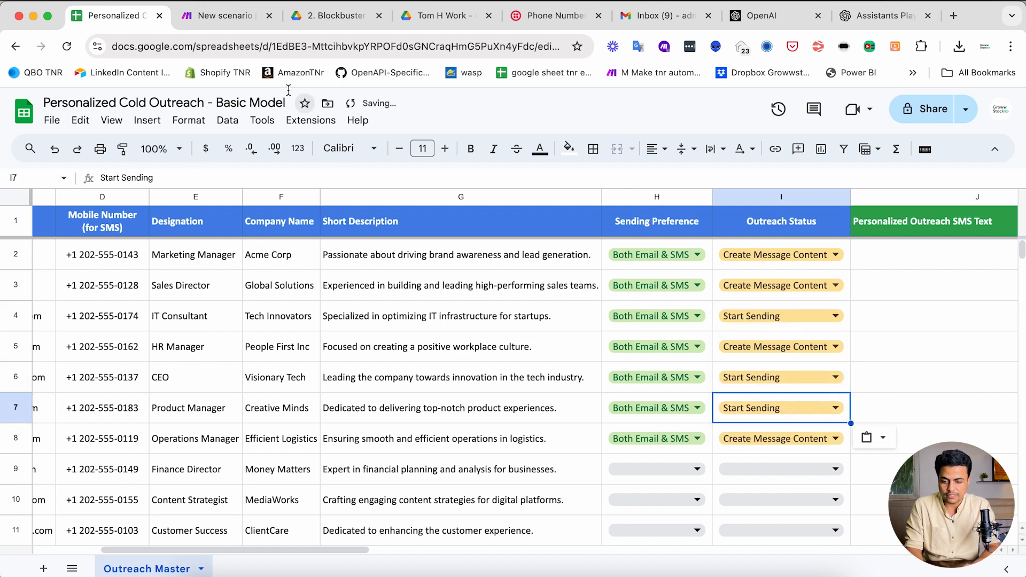
pyautogui.click(848, 266)
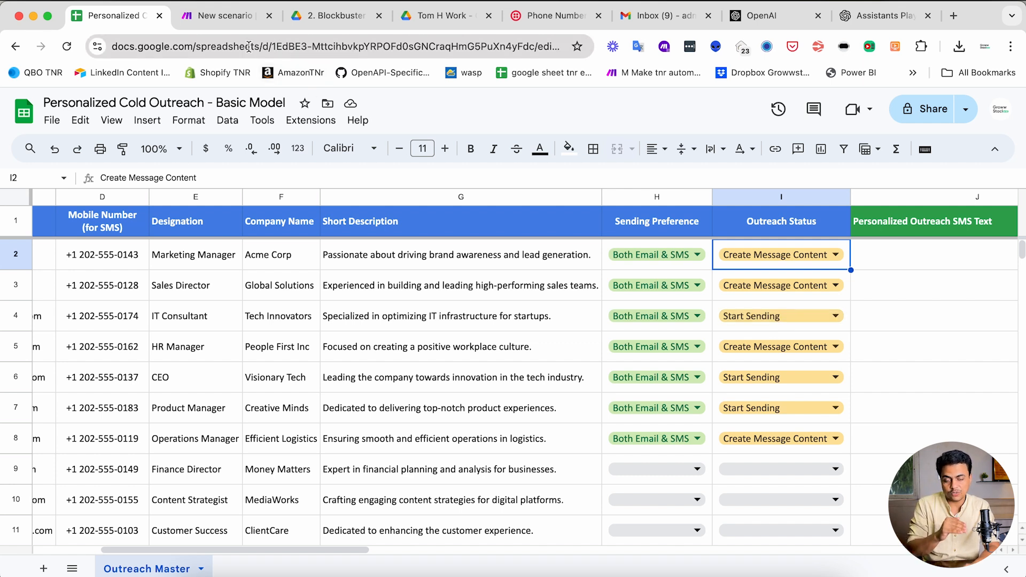
pyautogui.click(225, 15)
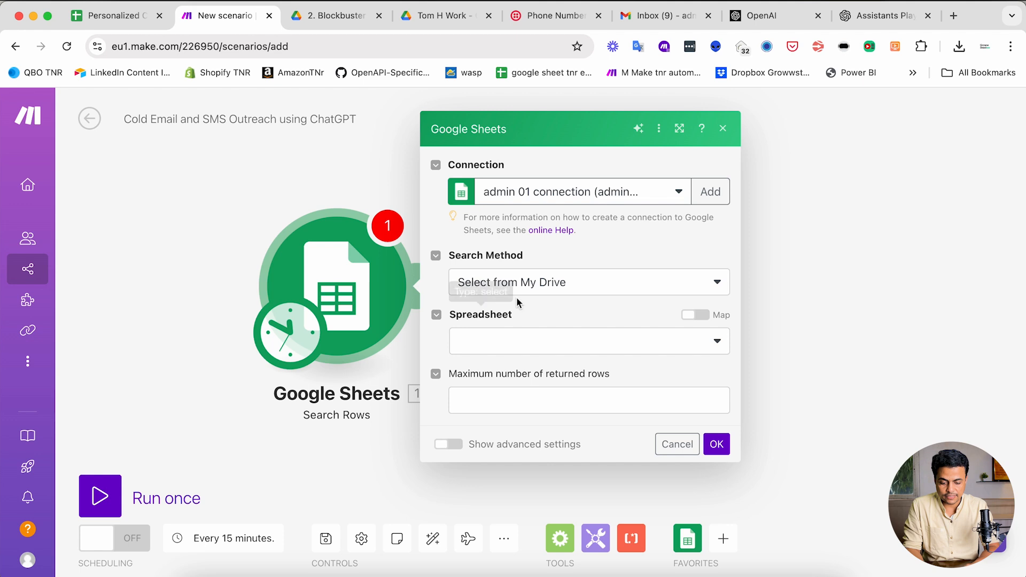
pyautogui.click(551, 198)
pyautogui.click(526, 158)
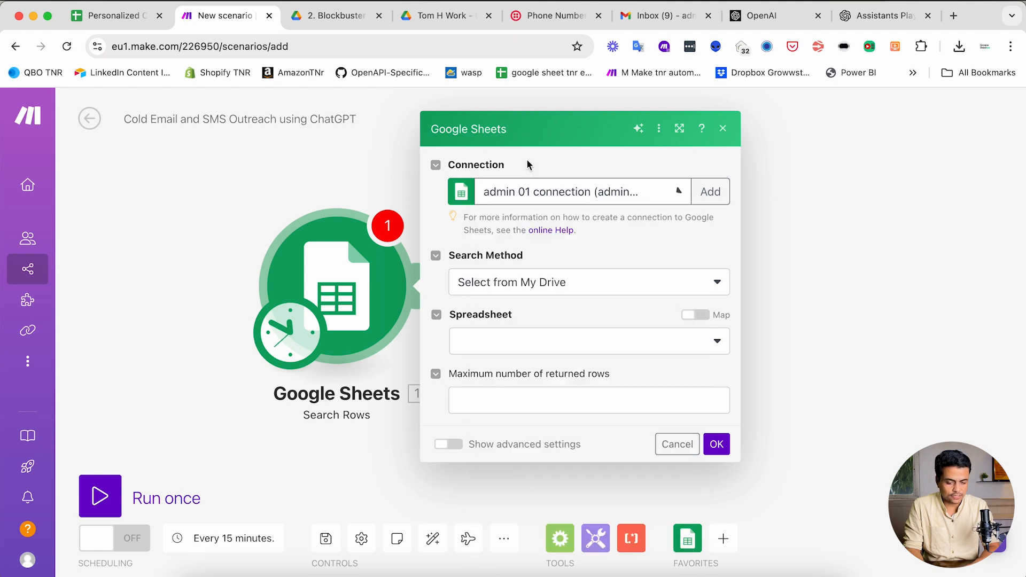
pyautogui.click(709, 192)
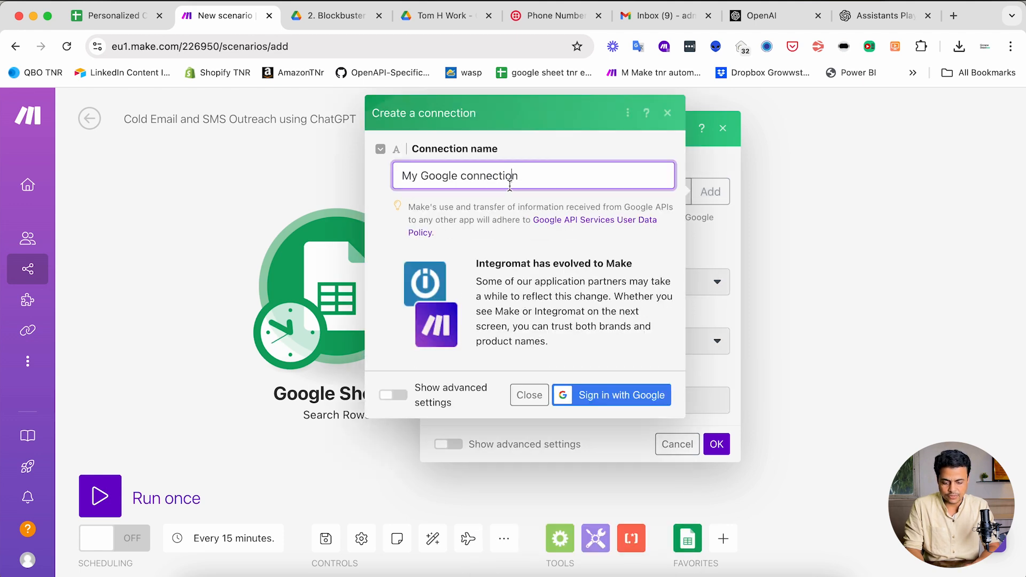
pyautogui.click(582, 400)
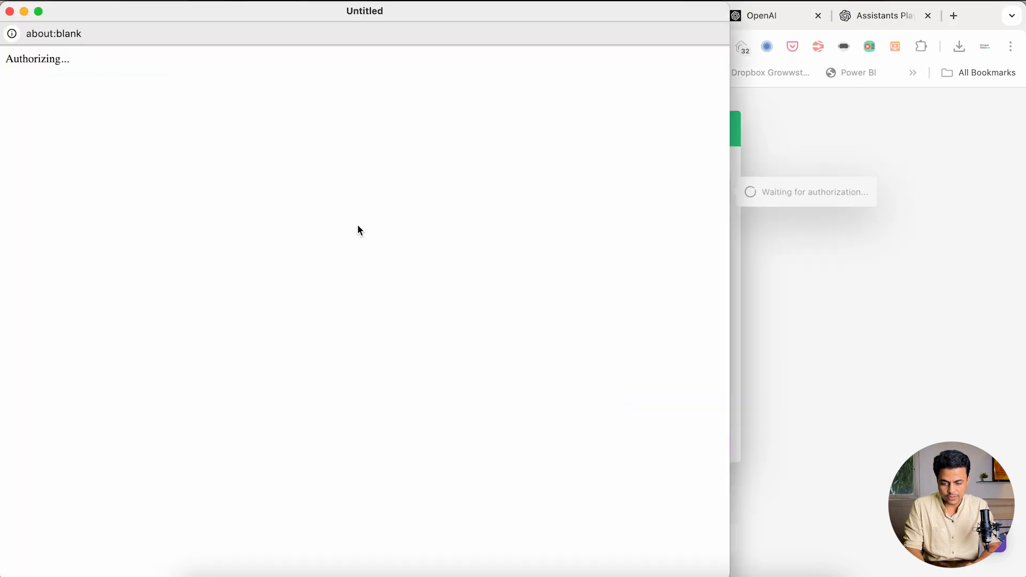
pyautogui.moveTo(203, 13); pyautogui.dragTo(349, 14)
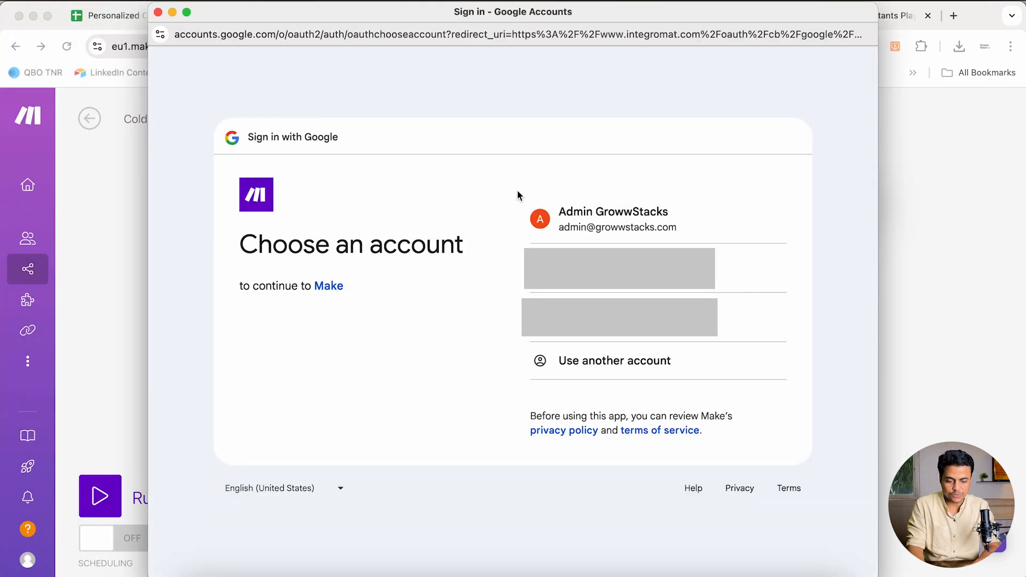
pyautogui.click(158, 13)
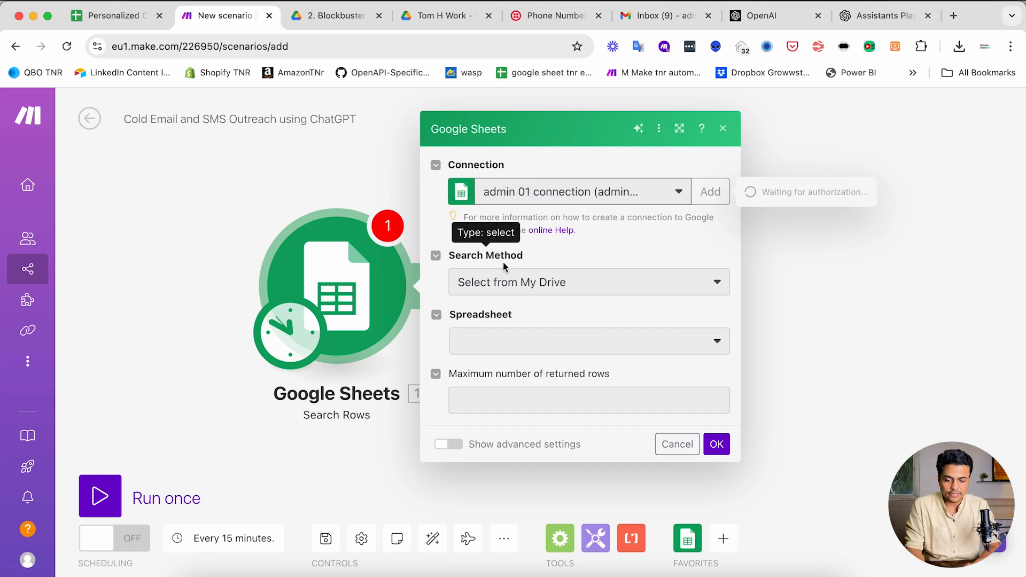
pyautogui.click(669, 445)
pyautogui.click(430, 320)
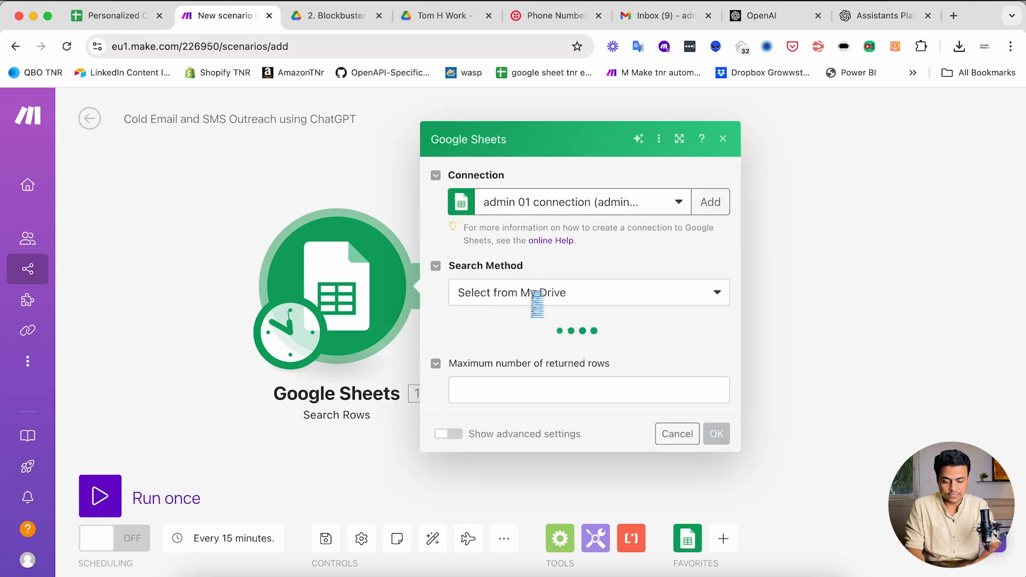
pyautogui.click(106, 19)
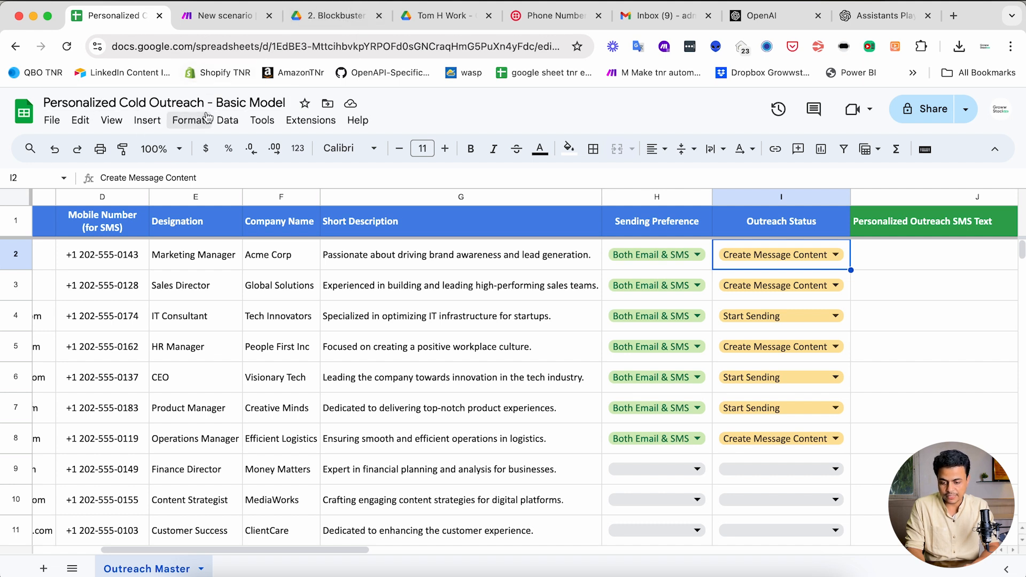
# - Select the Personalized Cold Outreach - Basic Model spreadsheet in the Search Rows module, searching 'personali'
pyautogui.click(219, 16)
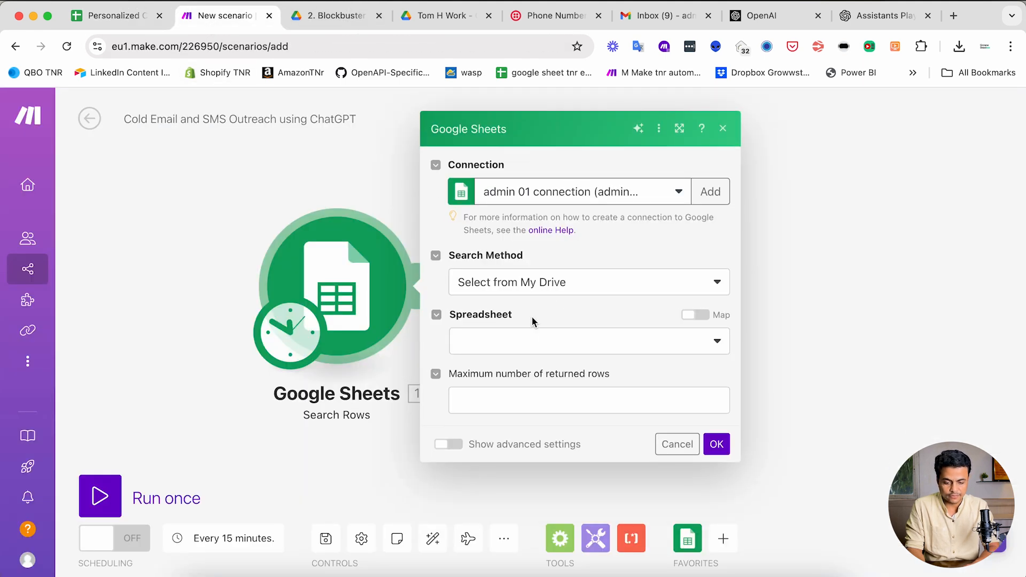
pyautogui.click(527, 341)
pyautogui.write('person')
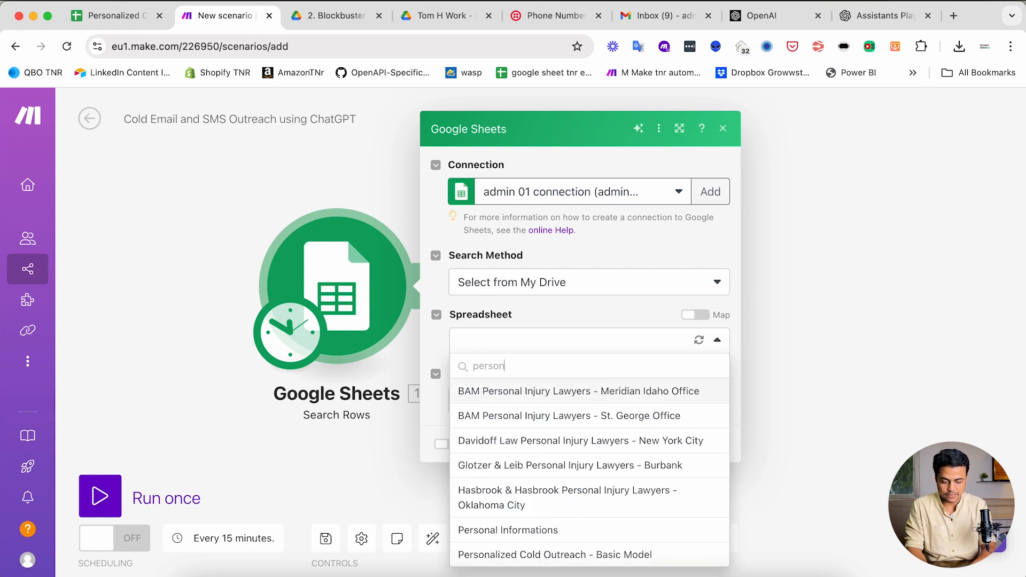
pyautogui.write('a')
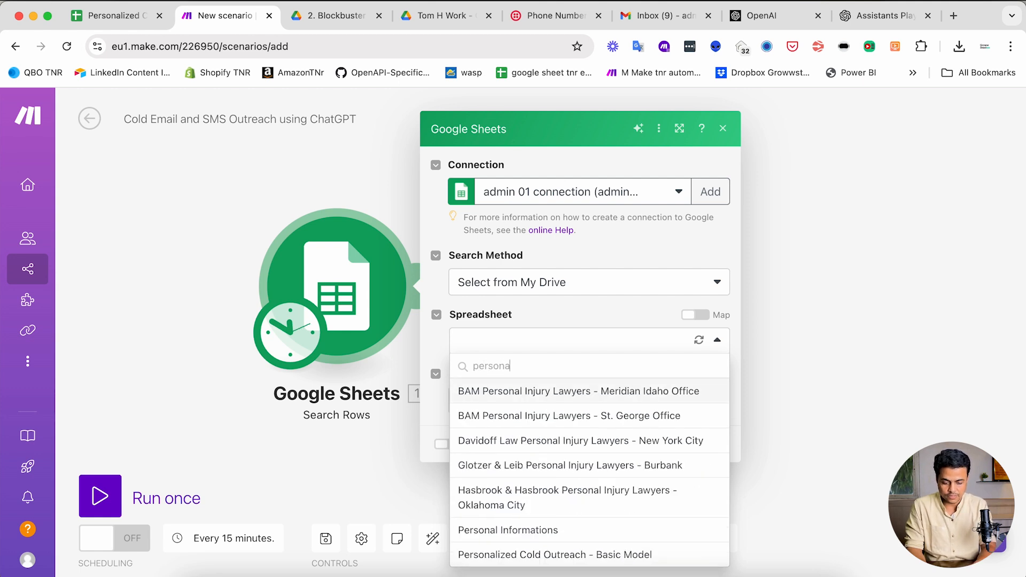
pyautogui.write('li')
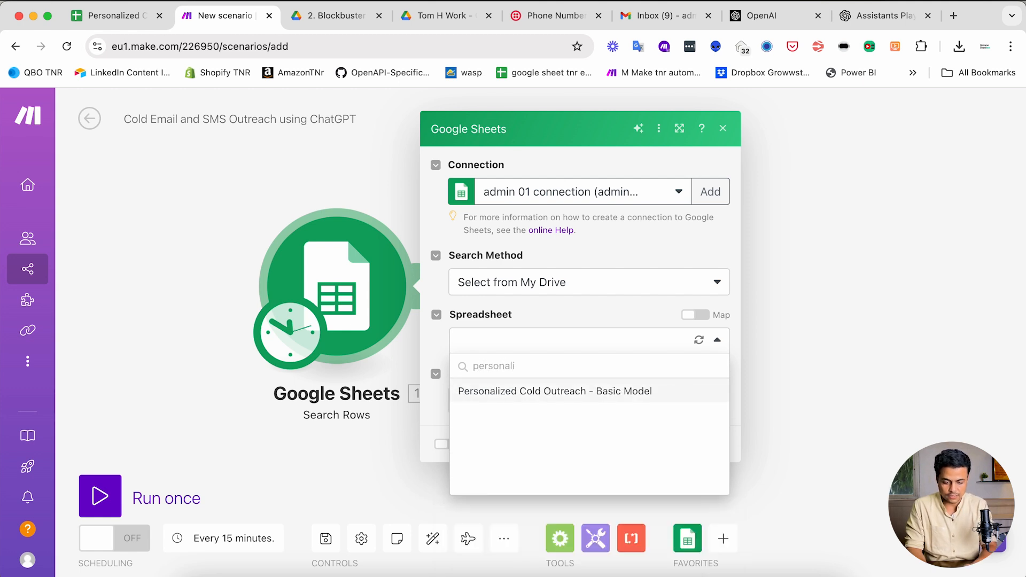
pyautogui.click(565, 397)
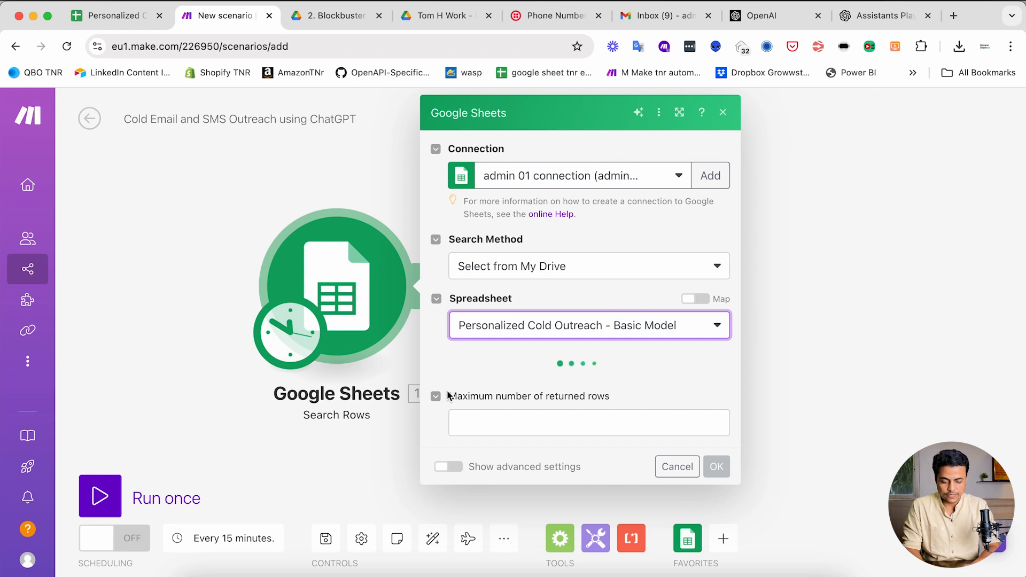
# - Choose Outreach Master as the Sheet Name
pyautogui.click(500, 395)
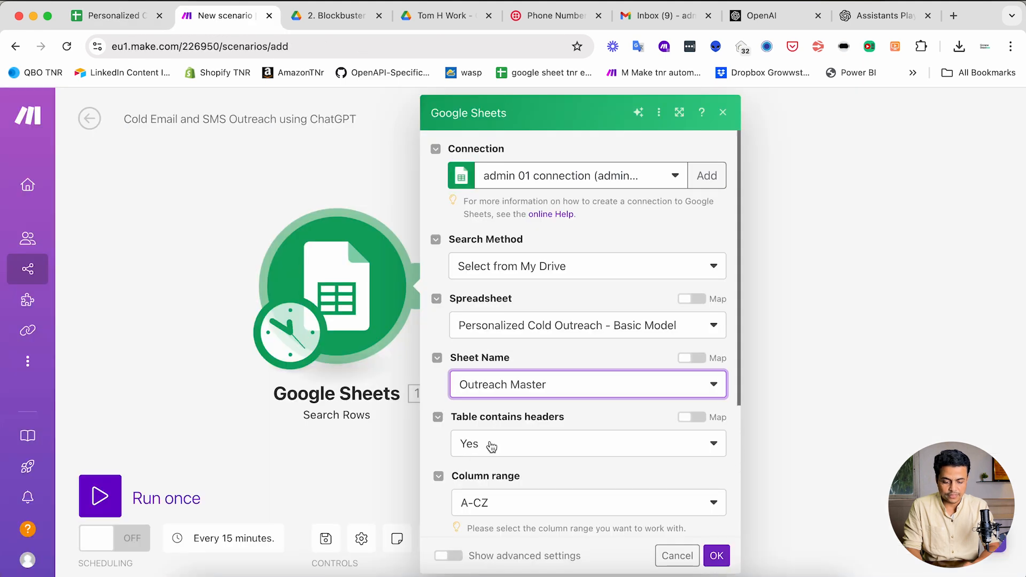
pyautogui.scroll(-3, 490, 441)
pyautogui.scroll(-2, 490, 441)
pyautogui.scroll(1, 552, 193)
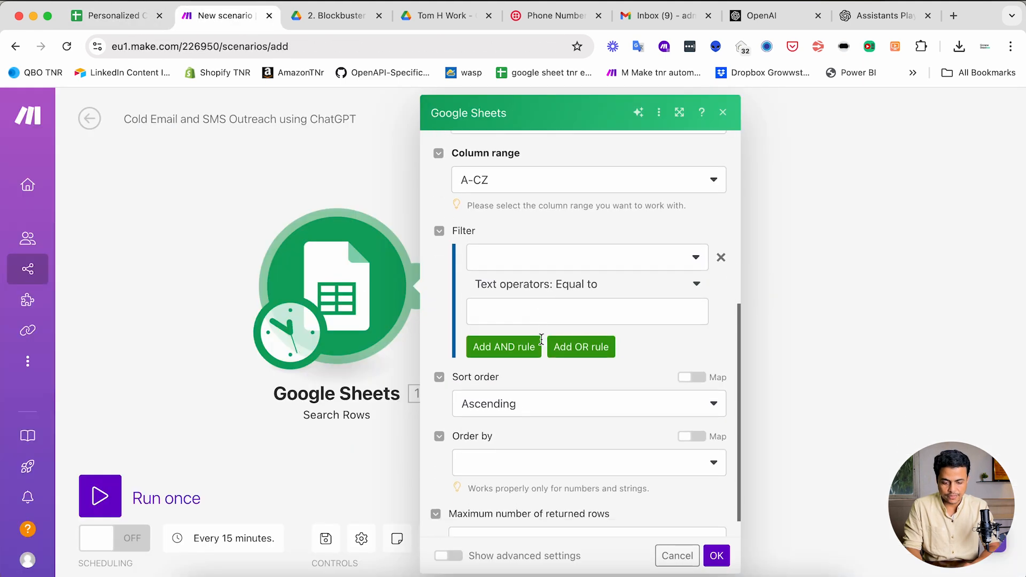
pyautogui.scroll(-1, 550, 259)
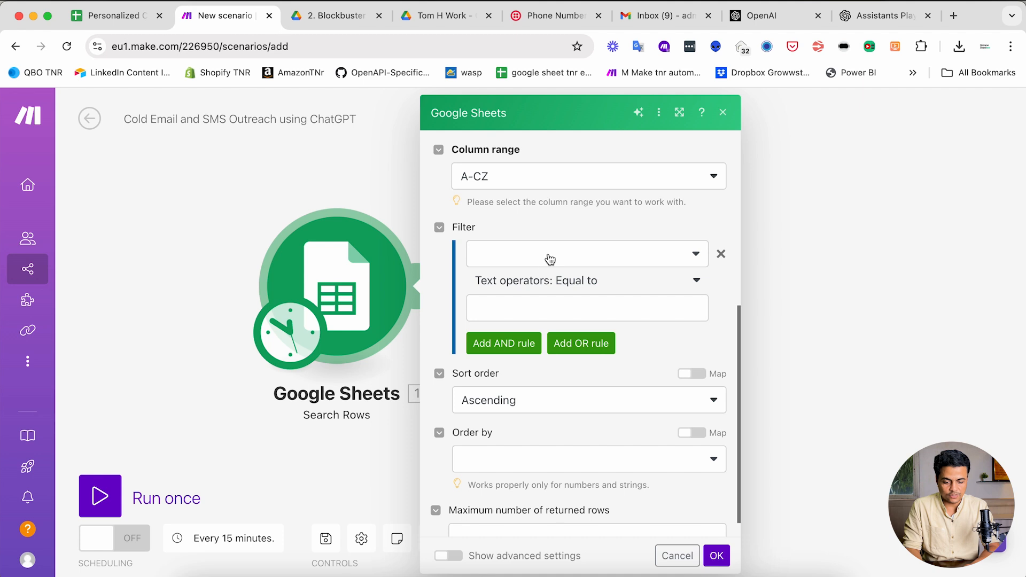
pyautogui.click(506, 267)
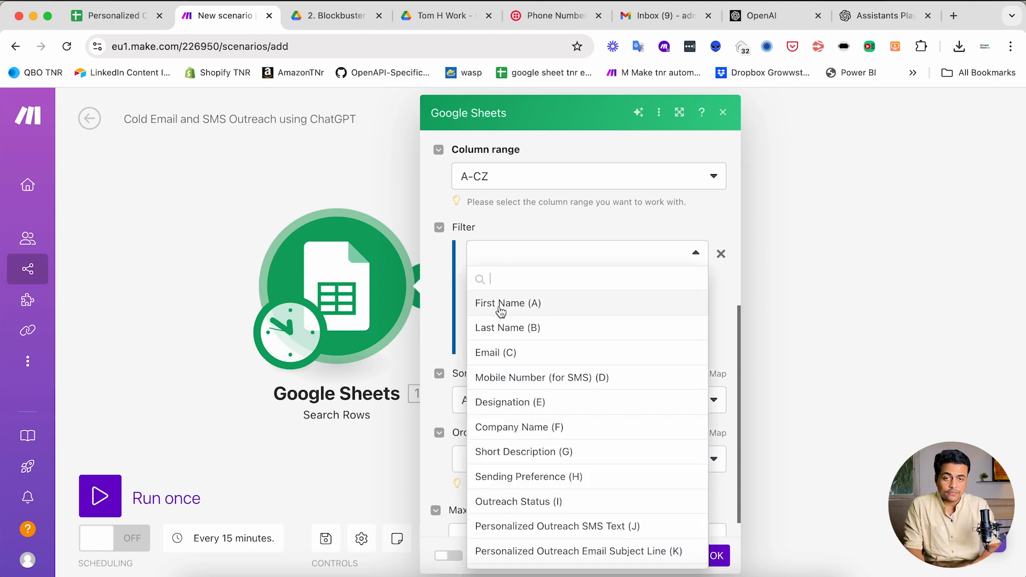
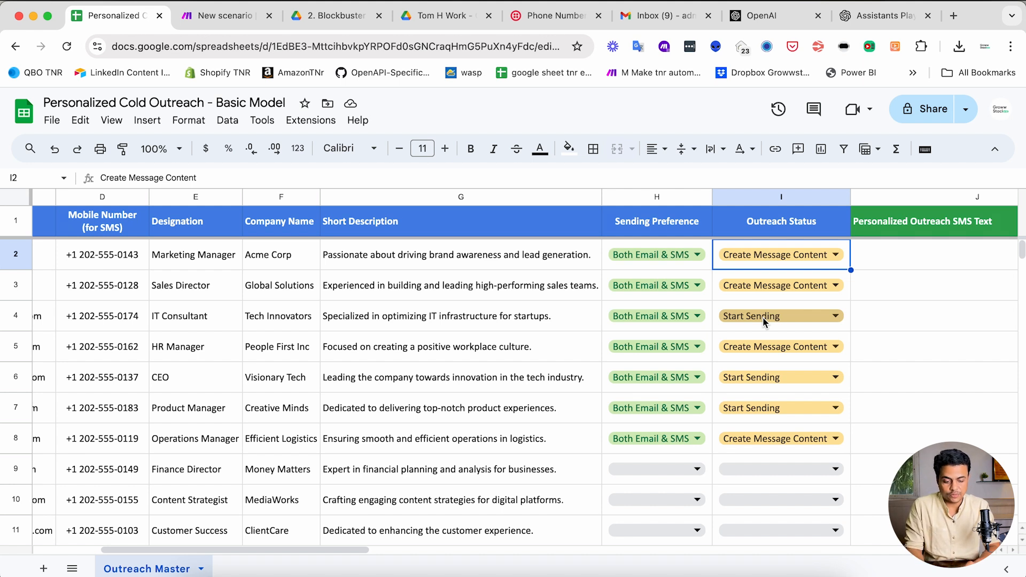
# - Filter the Search Rows on Outreach Status (I) with the value Create Message Content
pyautogui.hotkey('ctrl', 'shift', 'Tab')
pyautogui.hotkey('ctrl', 'Tab')
pyautogui.hotkey('ctrl', 'Tab')
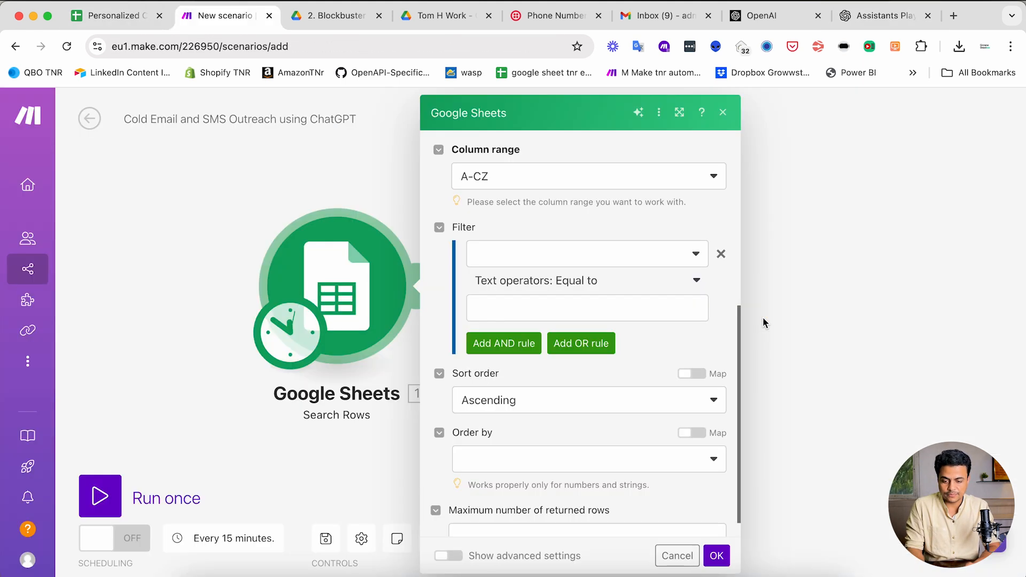
pyautogui.click(586, 255)
pyautogui.scroll(-2, 552, 428)
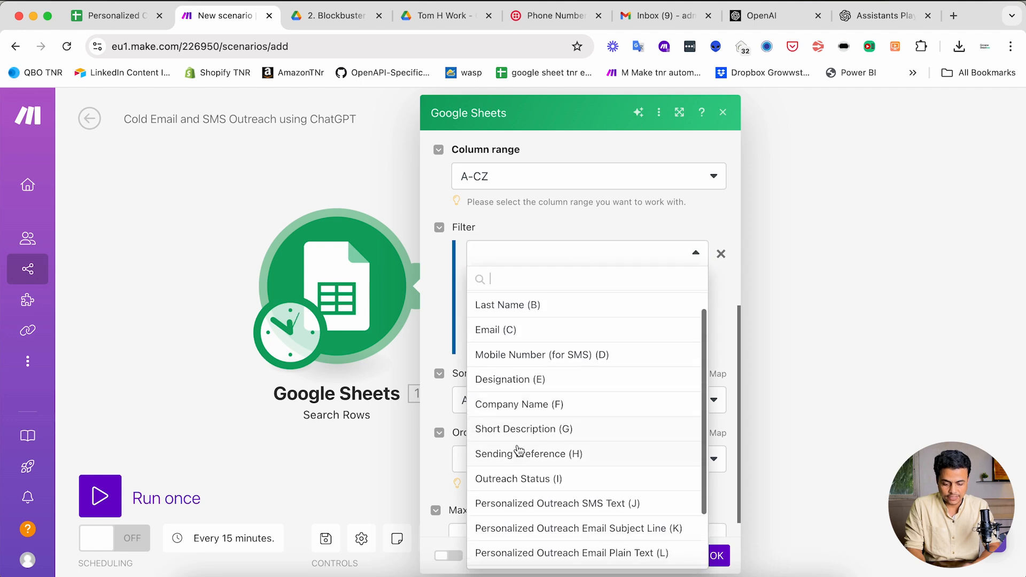
pyautogui.click(498, 480)
pyautogui.click(523, 314)
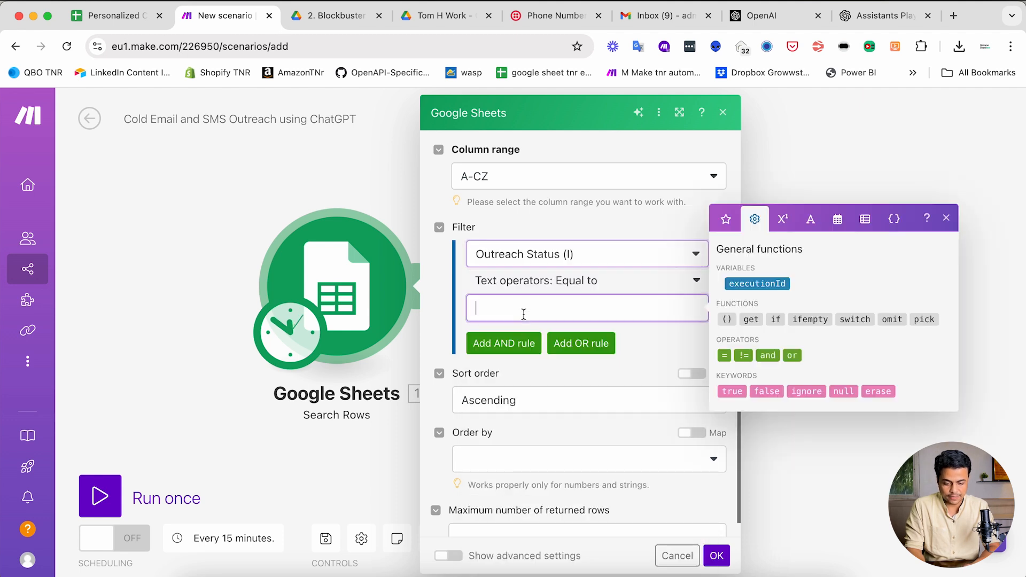
pyautogui.write('Create Message Content')
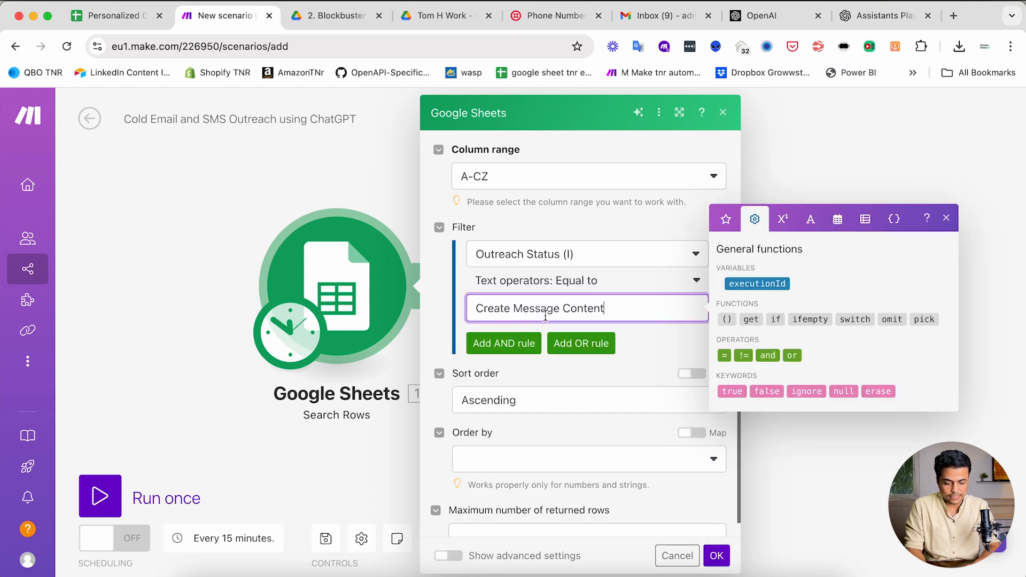
# - Add an OR condition on Outreach Status (I) with Start Sending, copied from cell I6
pyautogui.click(583, 347)
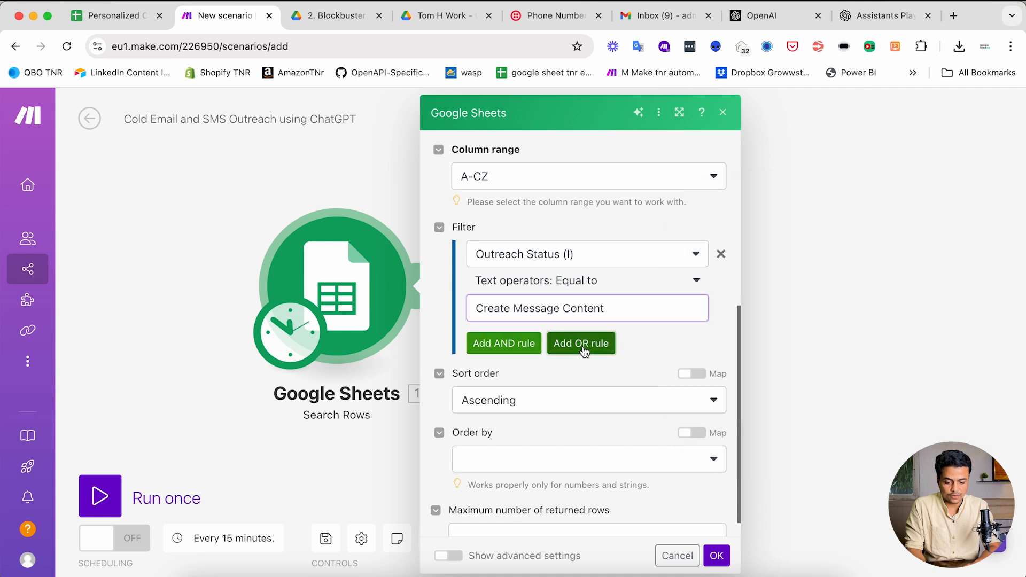
pyautogui.click(501, 417)
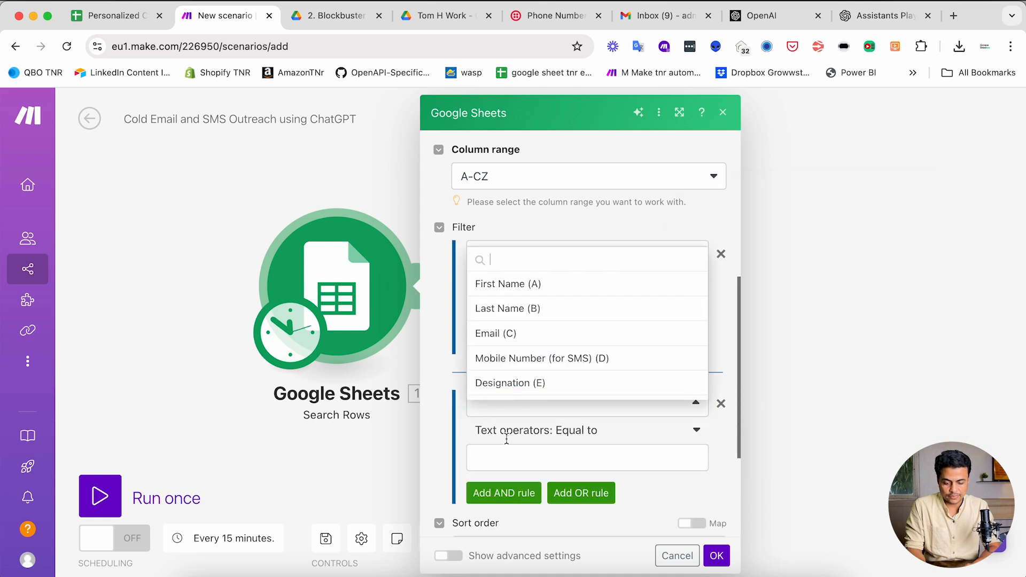
pyautogui.scroll(-4, 518, 355)
pyautogui.click(523, 336)
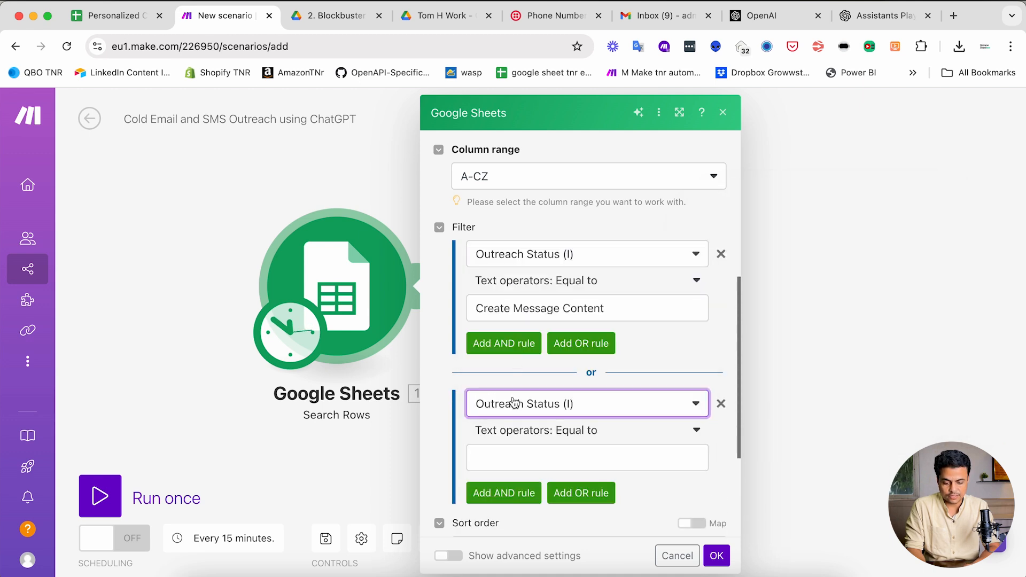
pyautogui.click(509, 470)
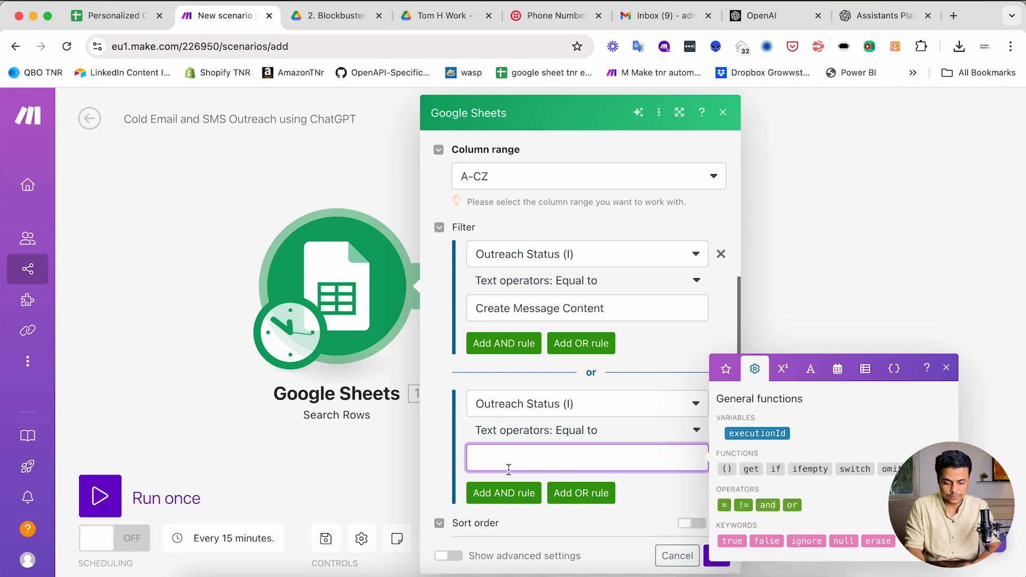
pyautogui.hotkey('ctrl', 'shift', 'Tab')
pyautogui.click(767, 394)
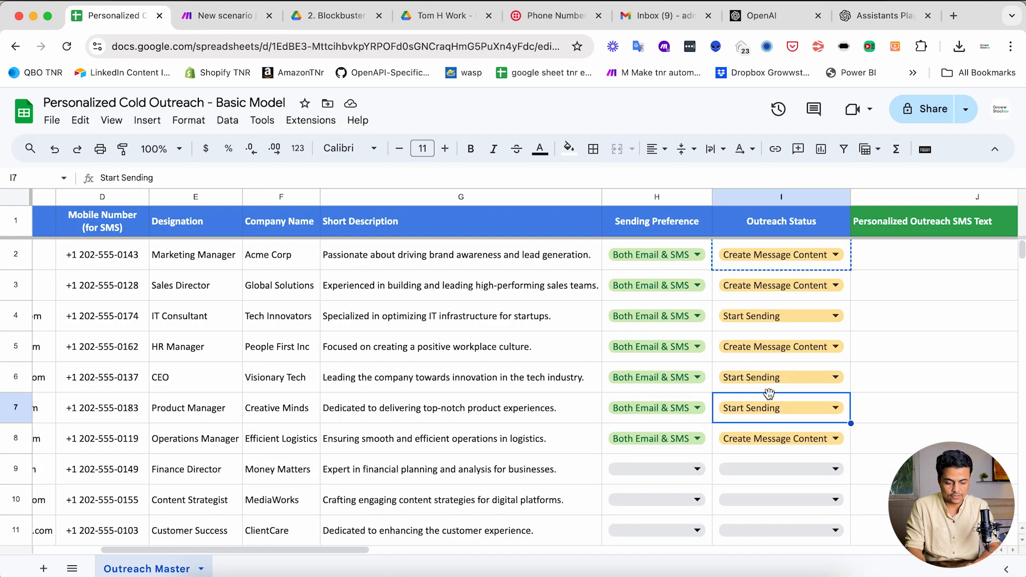
pyautogui.click(738, 390)
pyautogui.hotkey('ctrl', 'c')
pyautogui.hotkey('ctrl', 'Tab')
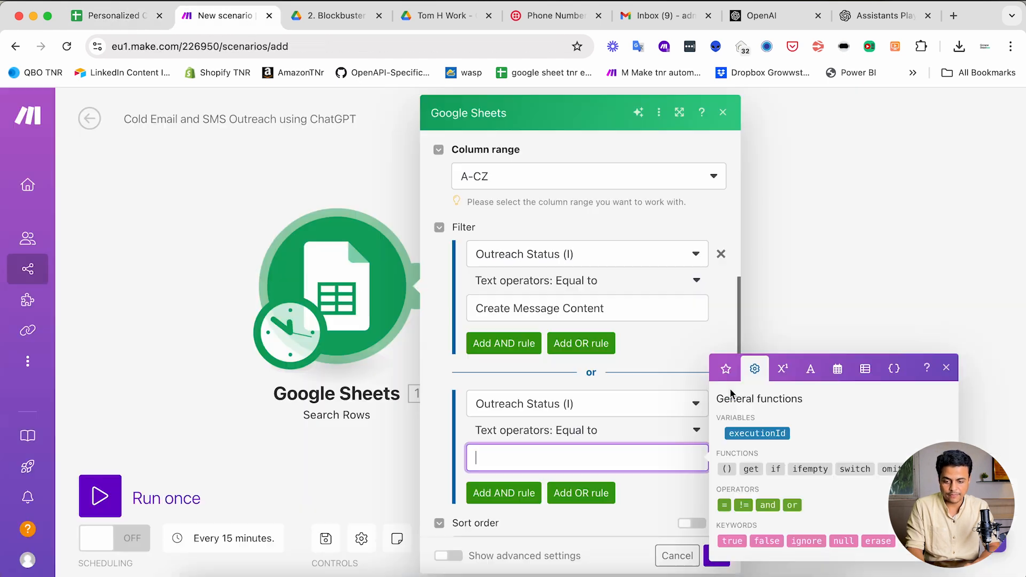
pyautogui.hotkey('ctrl', 'v')
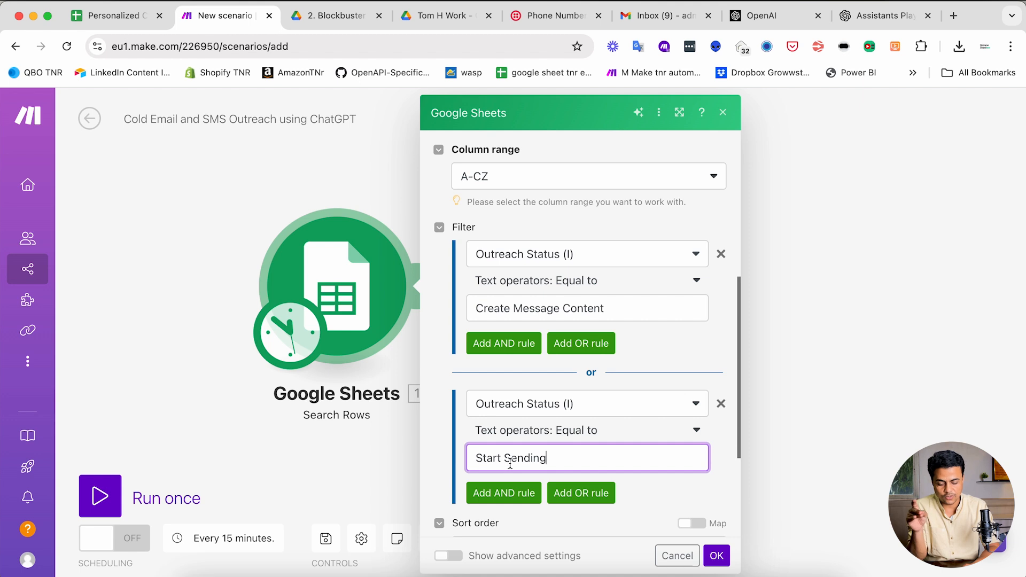
# - Switch the first condition to Matches pattern 'Create Message Content|Start Sending' and delete the OR rule
pyautogui.click(629, 287)
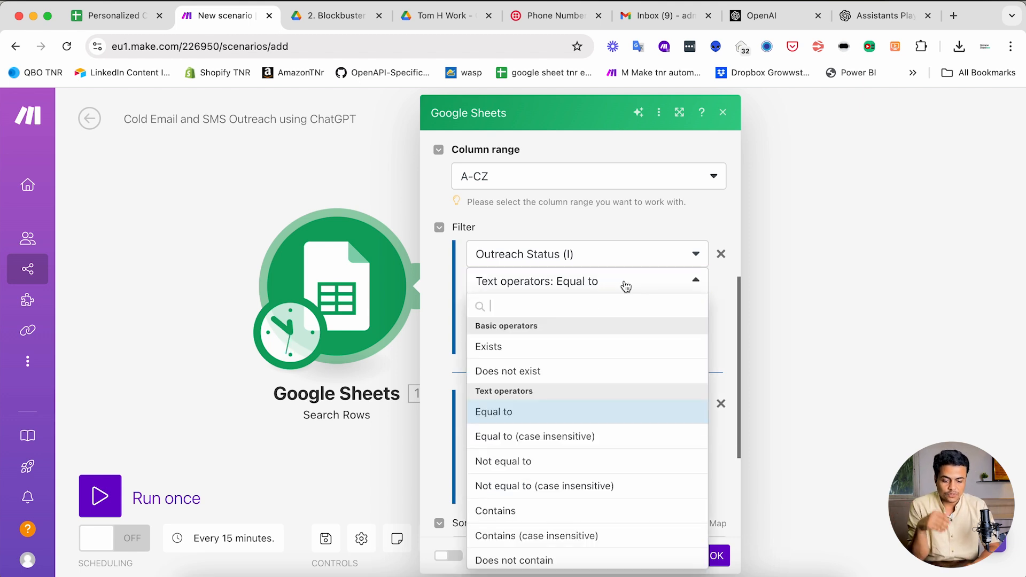
pyautogui.scroll(-5, 556, 451)
pyautogui.scroll(-3, 555, 451)
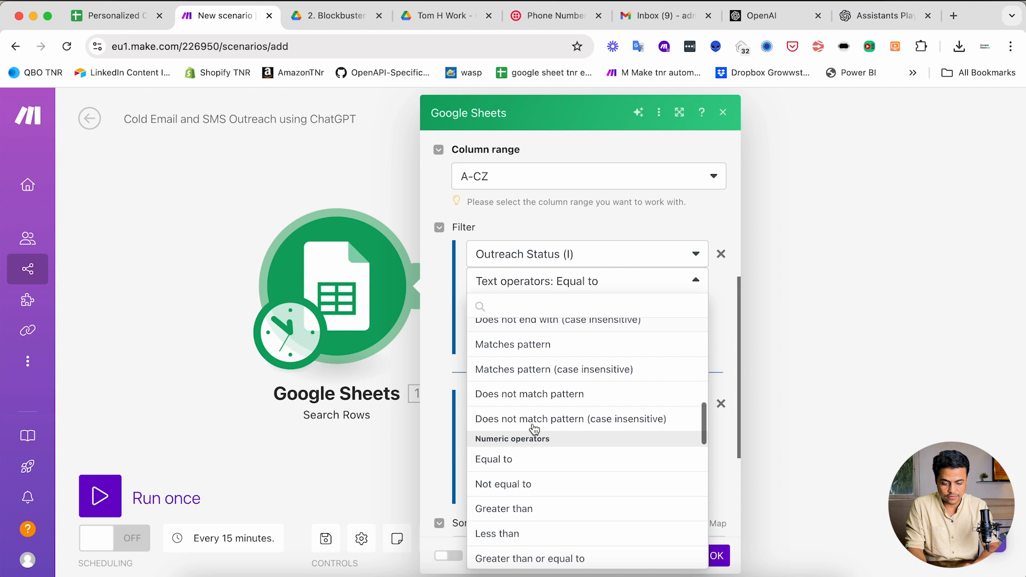
pyautogui.scroll(1, 498, 394)
pyautogui.click(545, 404)
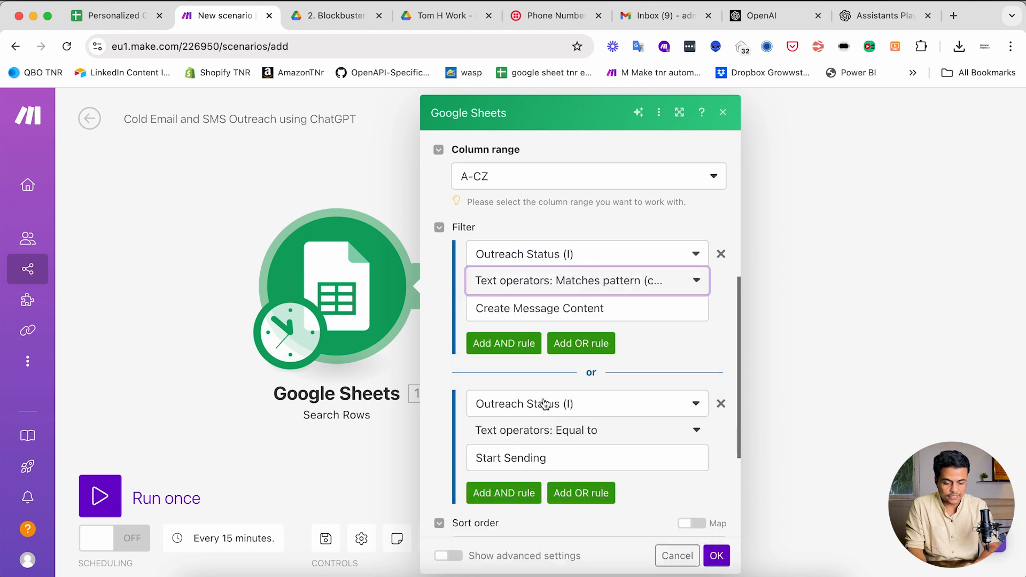
pyautogui.click(631, 309)
pyautogui.write('|')
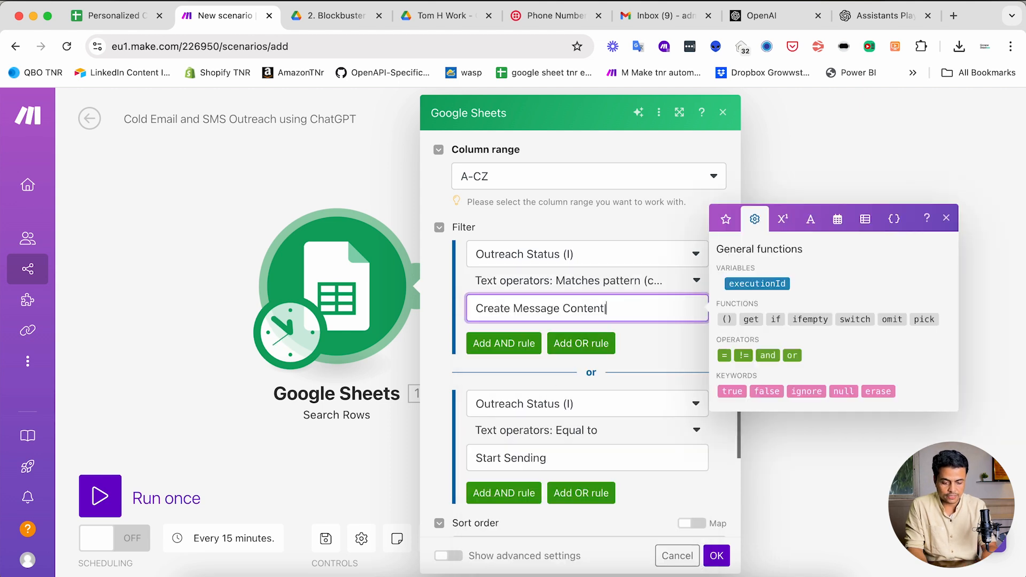
pyautogui.press('super+v')
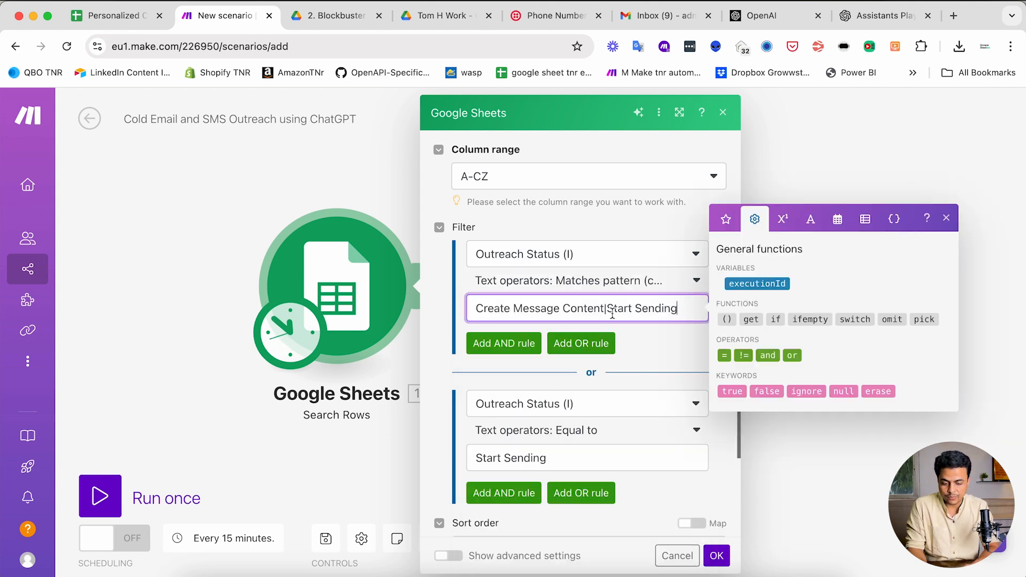
pyautogui.click(650, 351)
pyautogui.click(719, 403)
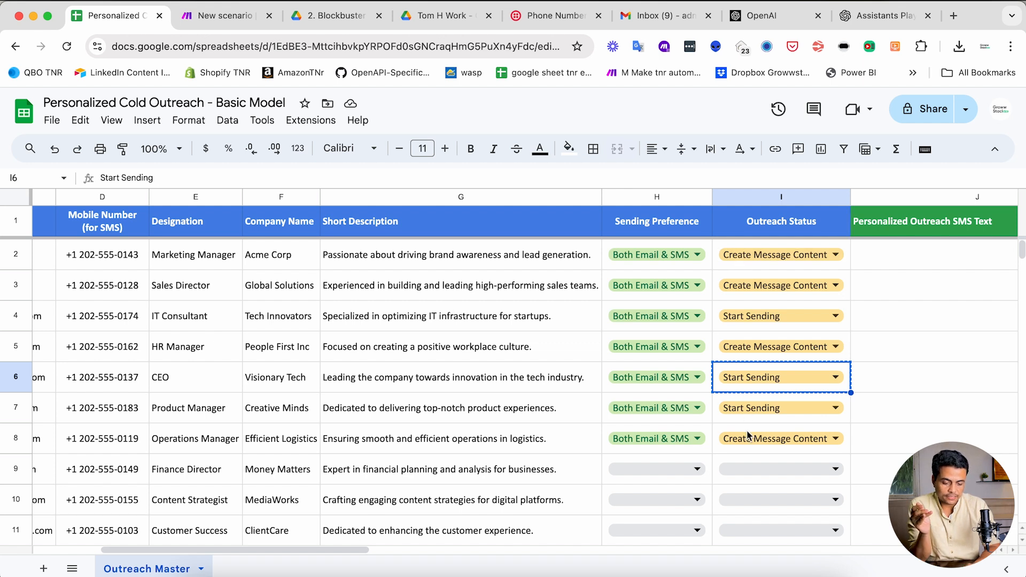
pyautogui.click(703, 421)
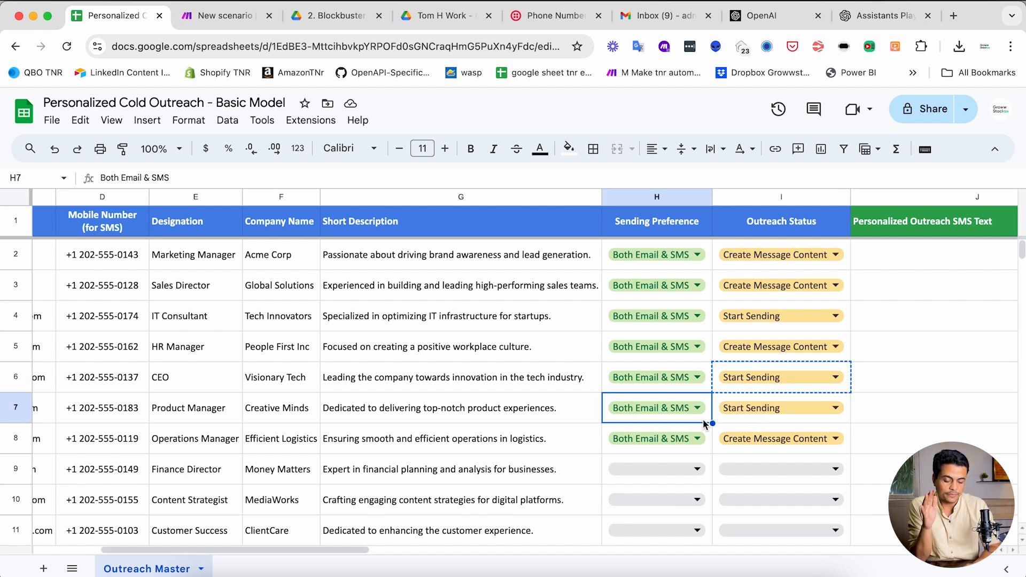
pyautogui.click(745, 430)
pyautogui.press('Escape')
pyautogui.click(608, 419)
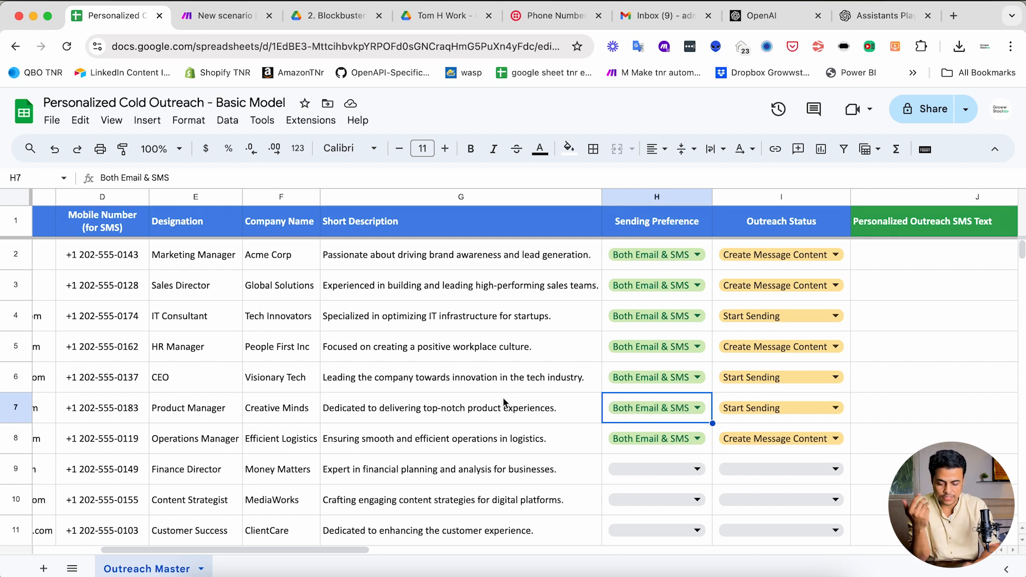
pyautogui.hscroll(-2, 412, 411)
pyautogui.hscroll(-4, 410, 411)
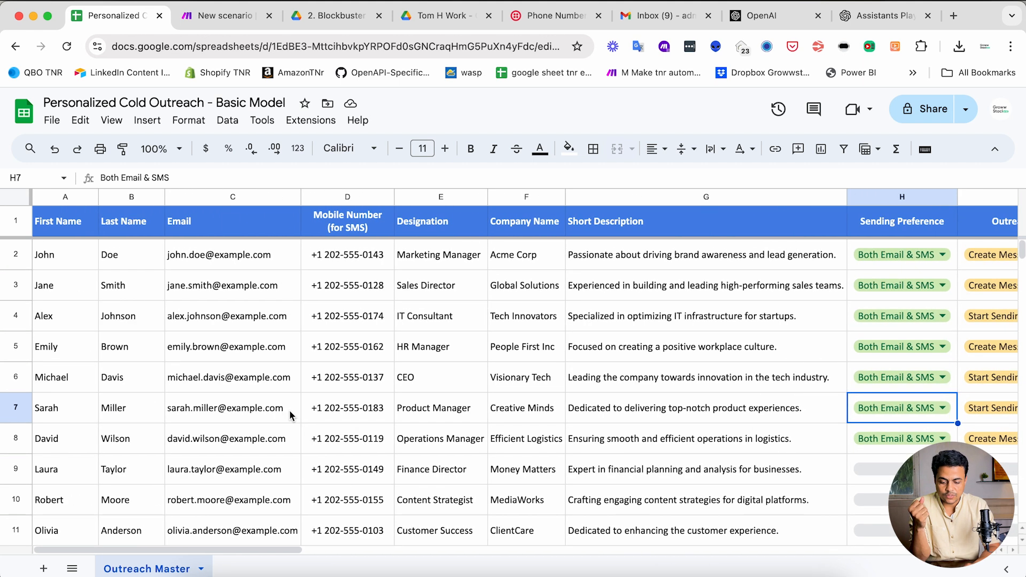
pyautogui.click(277, 415)
pyautogui.click(356, 413)
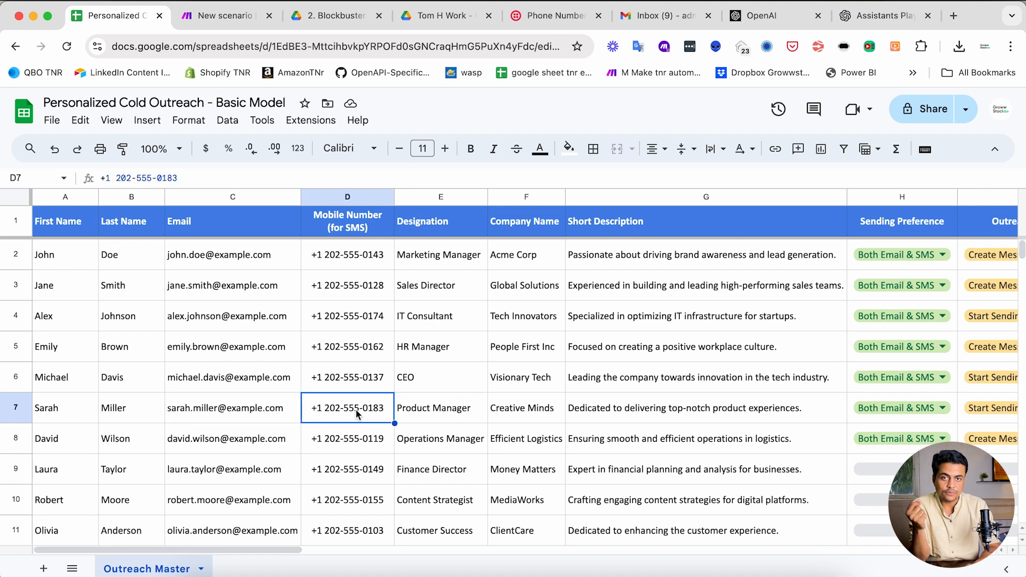
# - Try an AND condition requiring Email (C) to exist, then remove it again
pyautogui.click(231, 21)
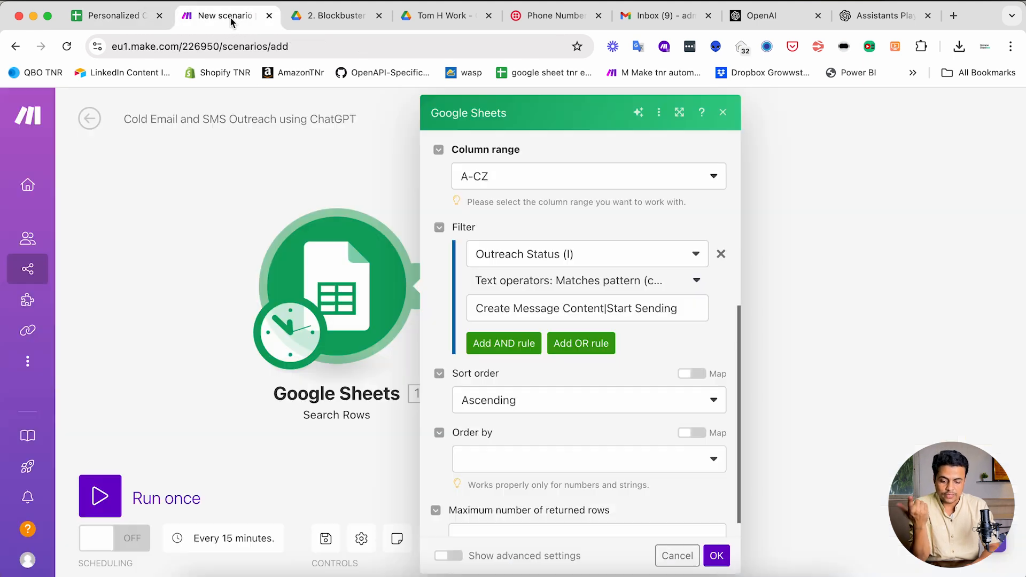
pyautogui.click(502, 343)
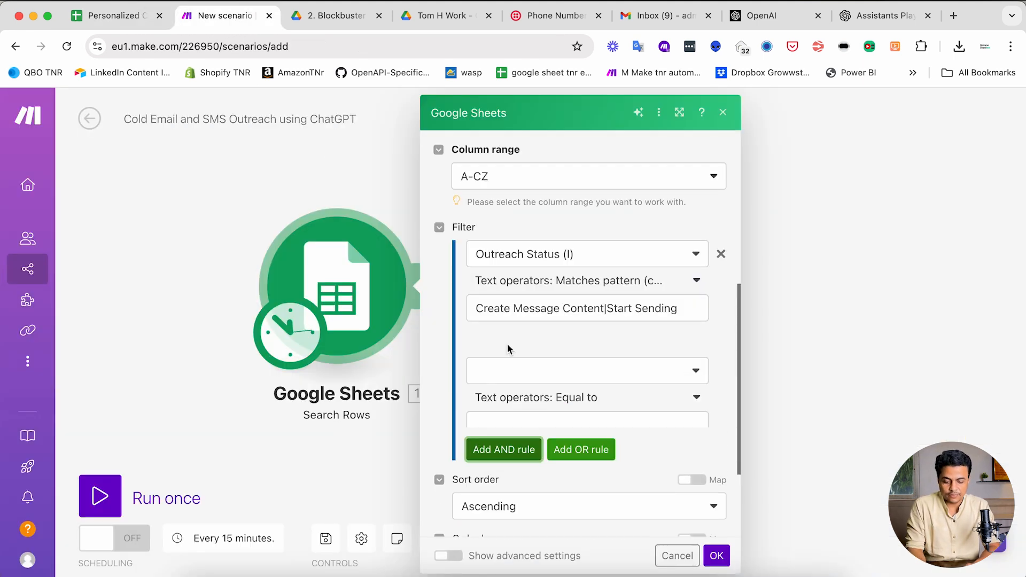
pyautogui.click(511, 377)
pyautogui.scroll(-1, 505, 448)
pyautogui.click(503, 440)
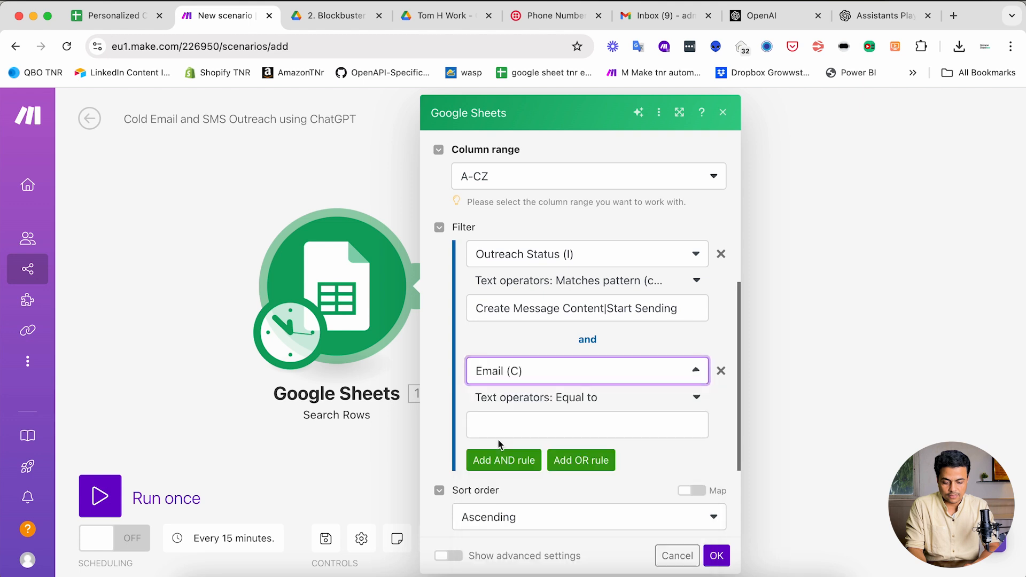
pyautogui.click(527, 405)
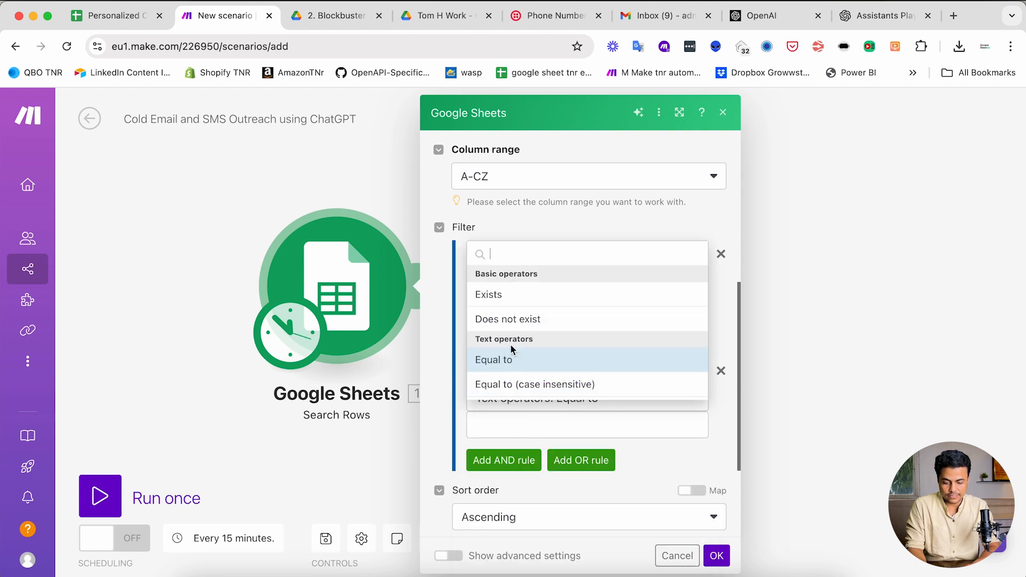
pyautogui.click(488, 293)
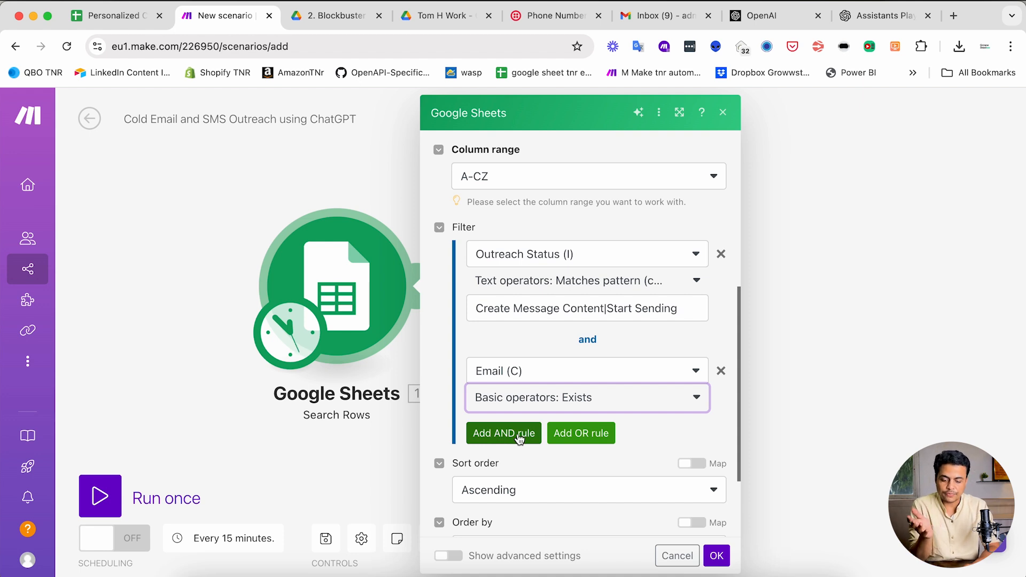
pyautogui.click(721, 371)
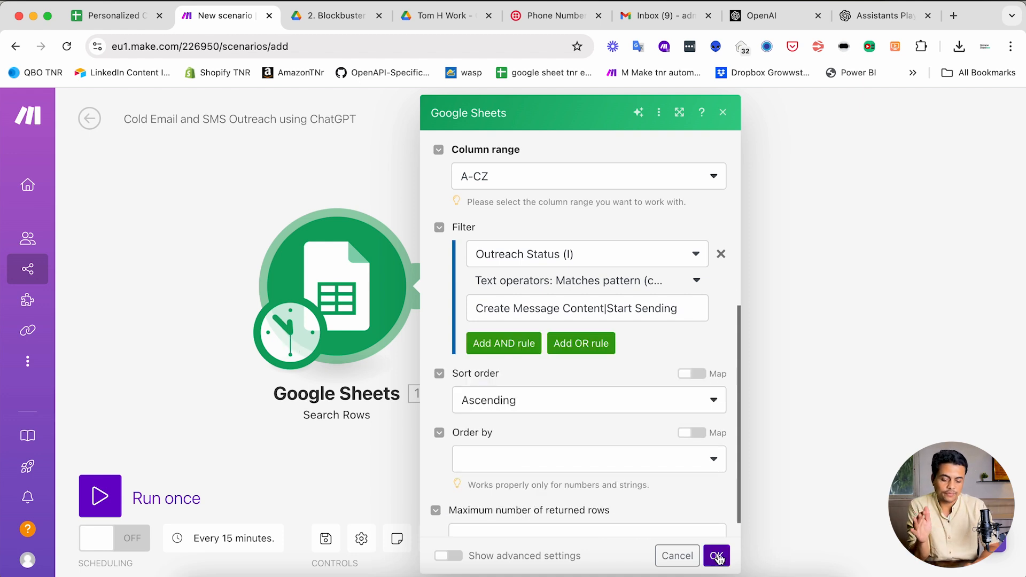
# - Set the maximum number of returned rows to 10 and confirm the Search Rows settings
pyautogui.scroll(-1, 573, 500)
pyautogui.click(499, 512)
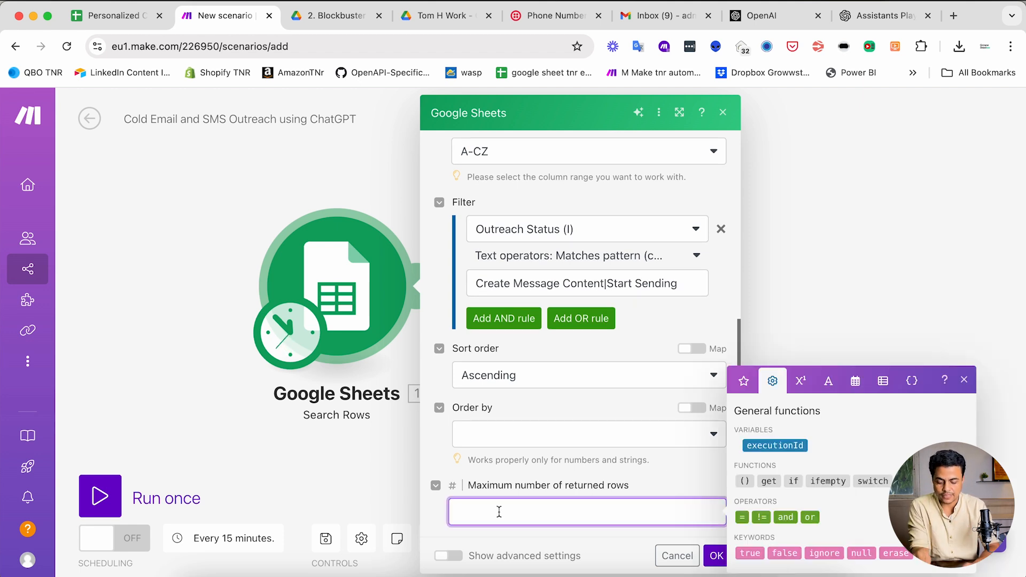
pyautogui.write('10')
pyautogui.click(596, 476)
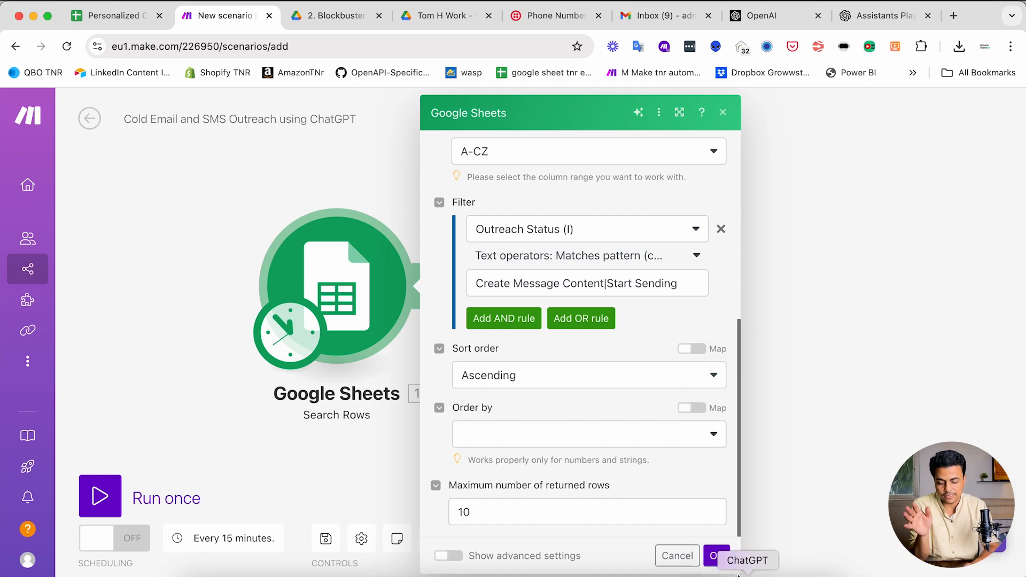
pyautogui.click(716, 556)
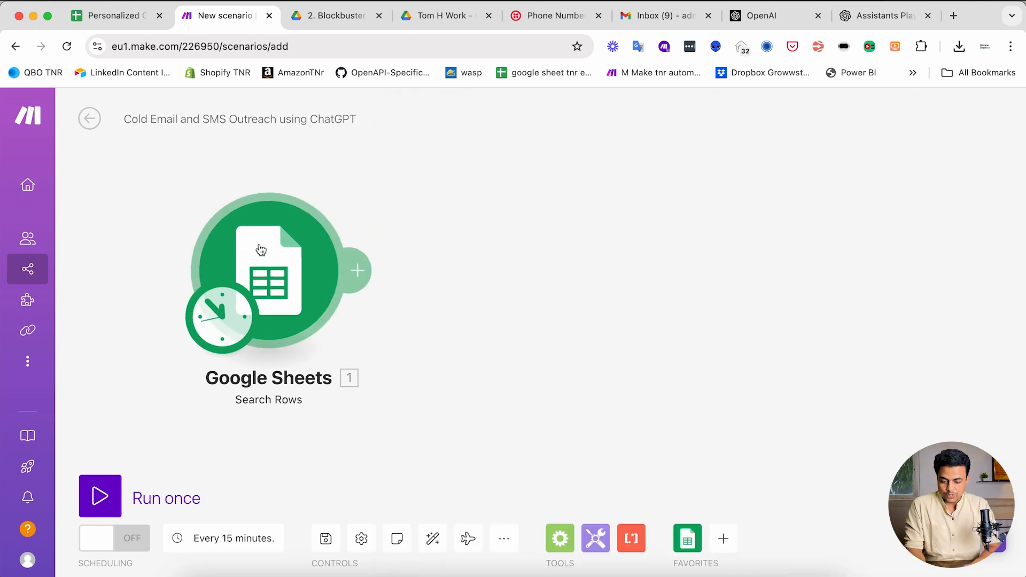
pyautogui.rightClick(287, 299)
# - Run only the Google Sheets search and compare its output with the spreadsheet rows
pyautogui.click(299, 312)
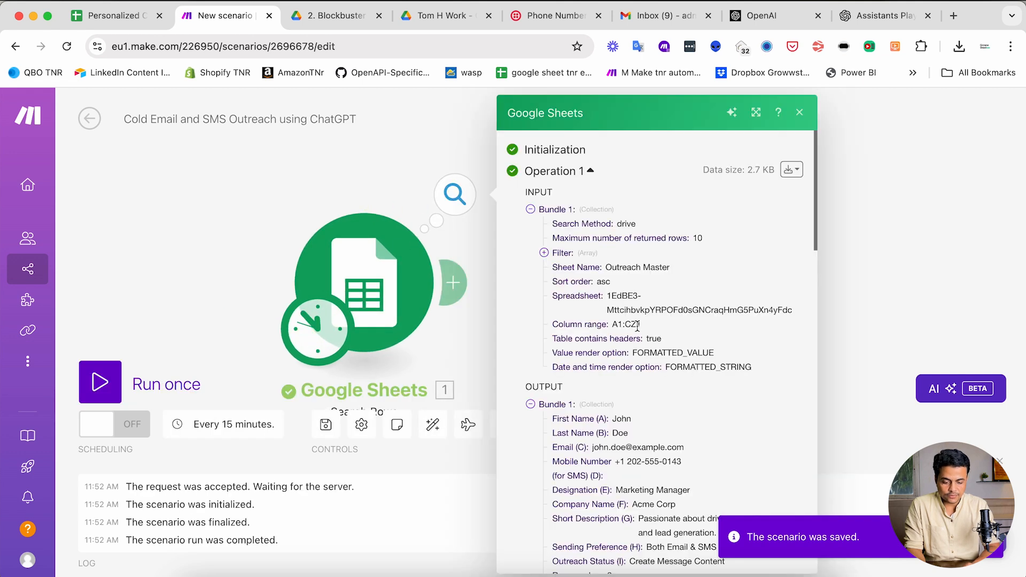
pyautogui.scroll(-8, 637, 326)
pyautogui.scroll(-15, 637, 326)
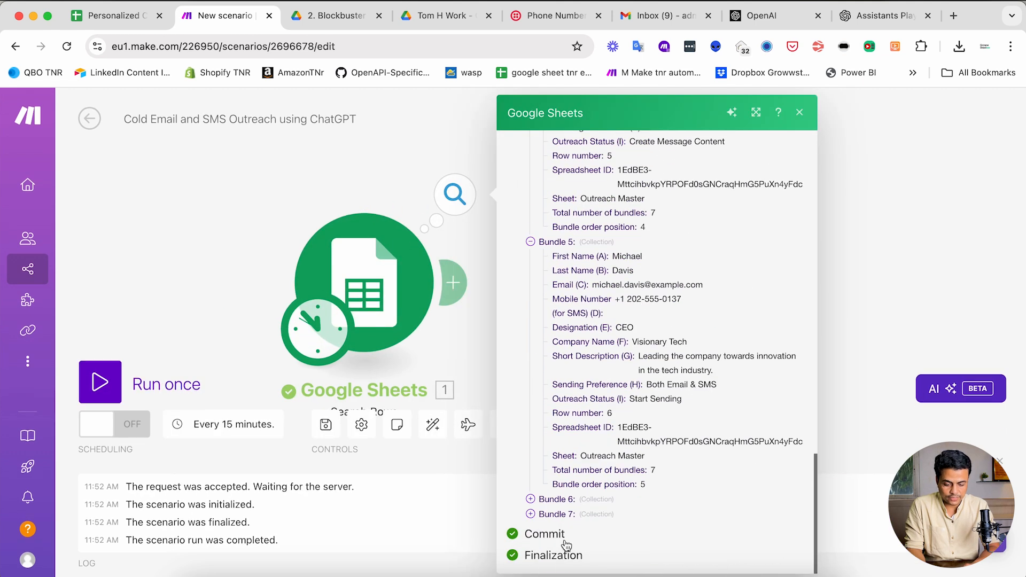
pyautogui.hotkey('ctrl', 'shift', 'Tab')
pyautogui.hscroll(4, 783, 320)
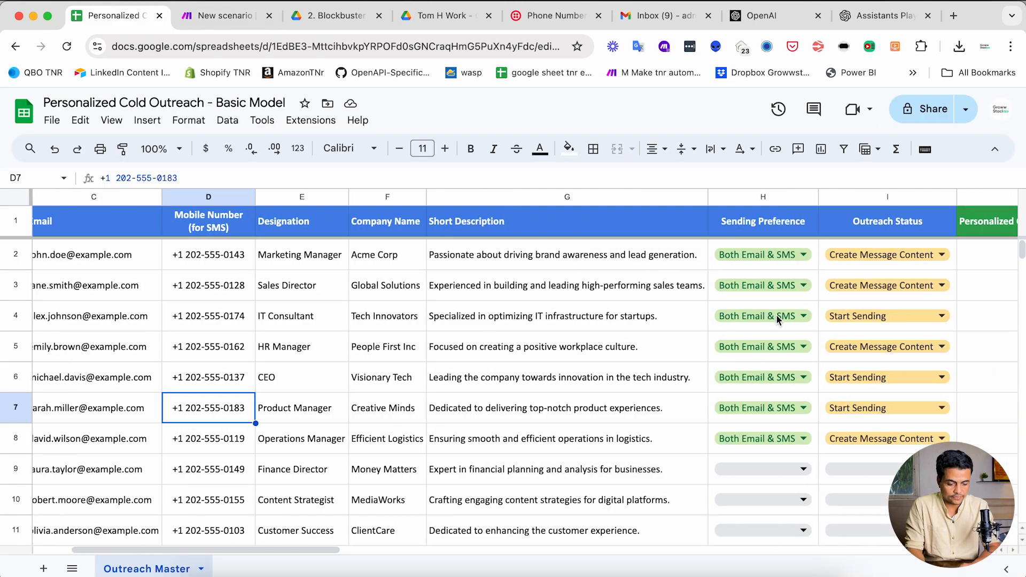
pyautogui.moveTo(882, 271); pyautogui.dragTo(884, 438)
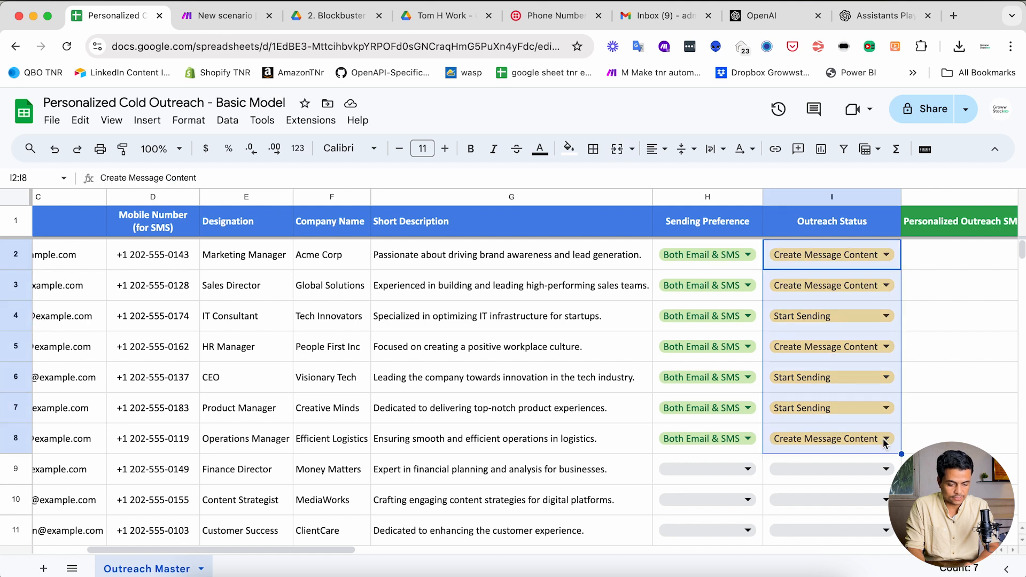
pyautogui.scroll(-2, 879, 454)
pyautogui.moveTo(627, 428); pyautogui.dragTo(623, 405)
# - Check the mobile number and Start Sending status in the 7 output bundles, then close the output
pyautogui.hotkey('ctrl', 'Tab')
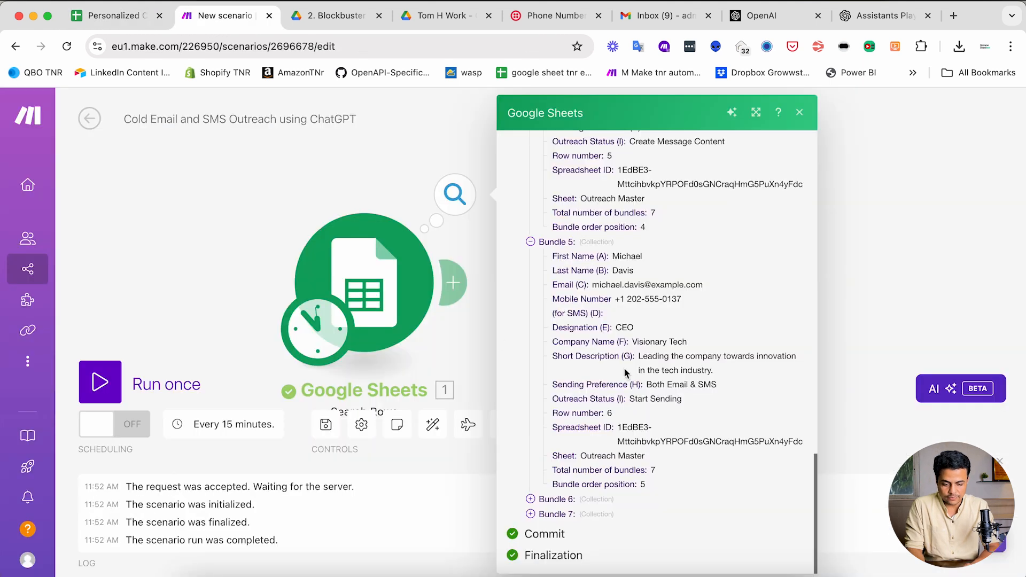
pyautogui.scroll(1, 627, 372)
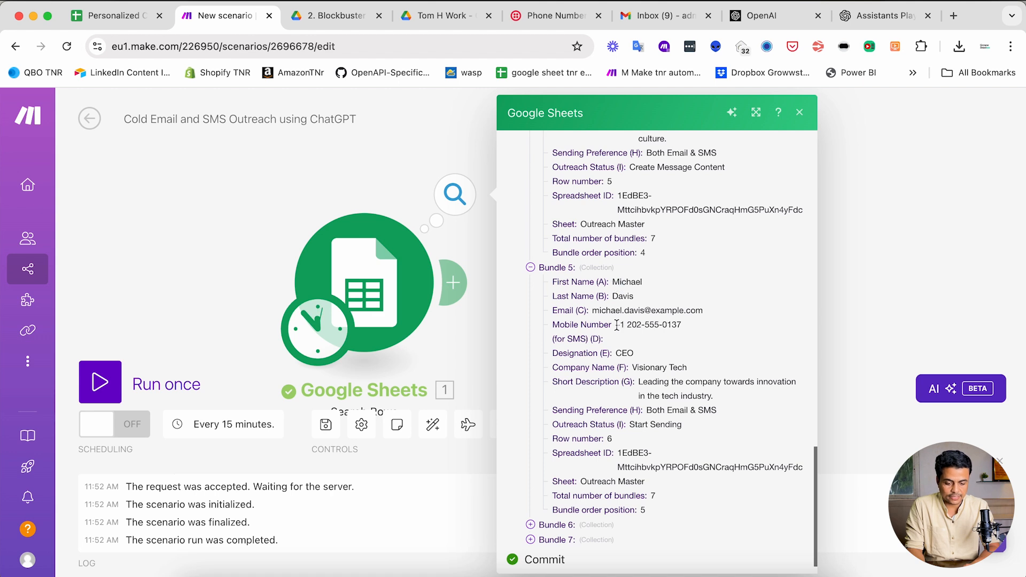
pyautogui.moveTo(615, 325); pyautogui.dragTo(645, 354)
pyautogui.click(580, 352)
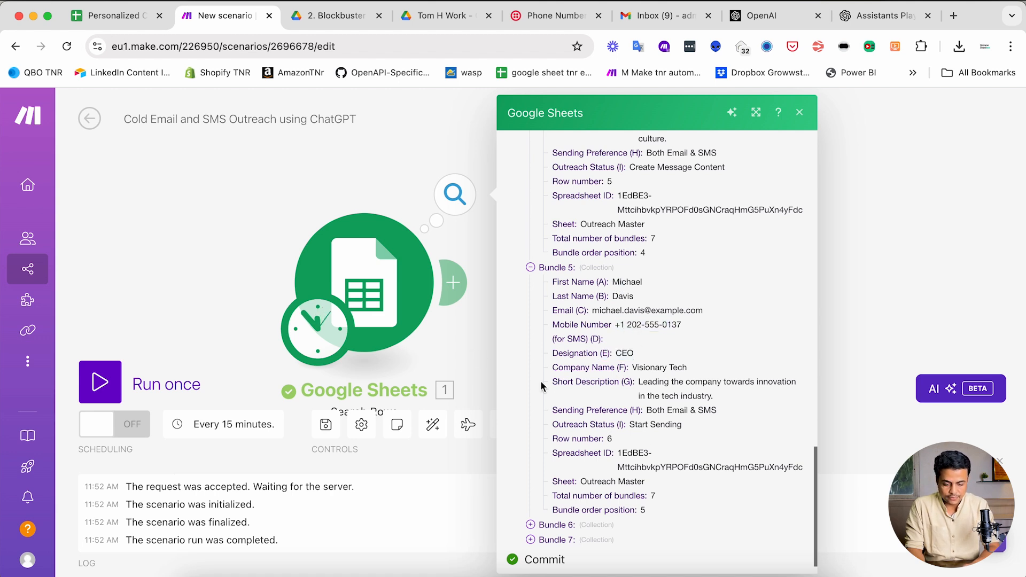
pyautogui.moveTo(671, 424); pyautogui.dragTo(573, 421)
pyautogui.click(471, 351)
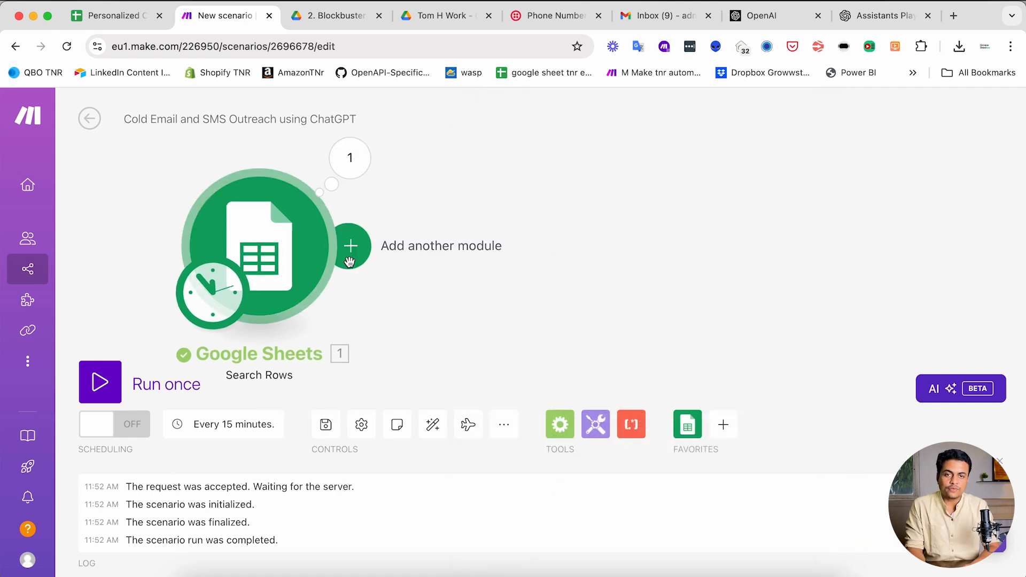
pyautogui.click(349, 262)
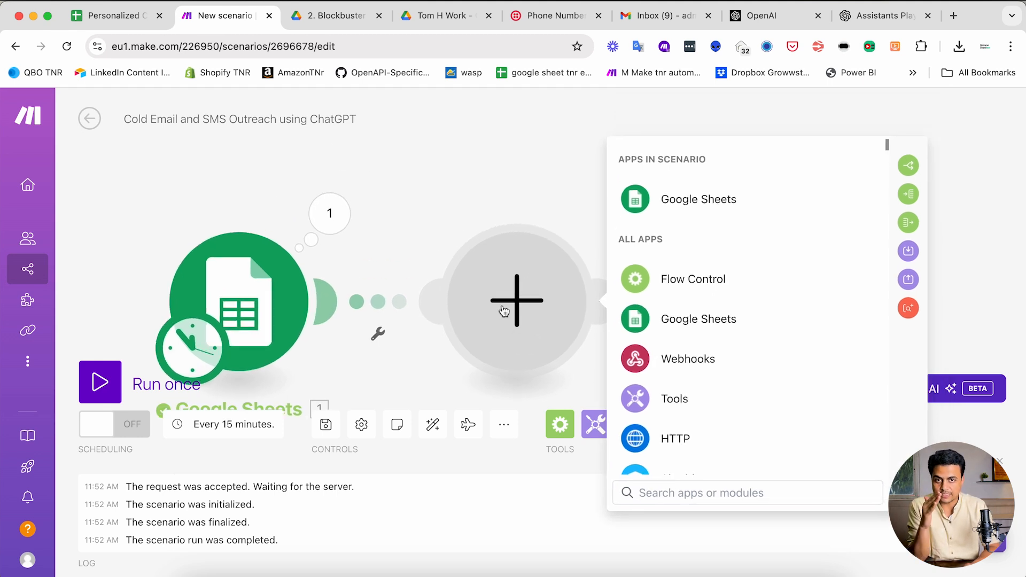
# - Add a Flow Control Router after the Google Sheets search
pyautogui.click(680, 291)
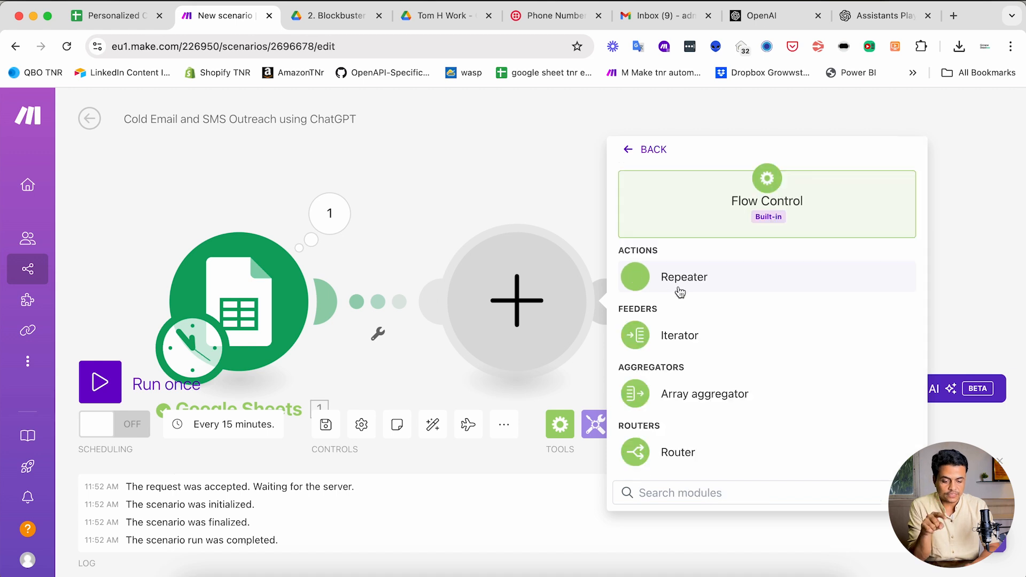
pyautogui.click(659, 441)
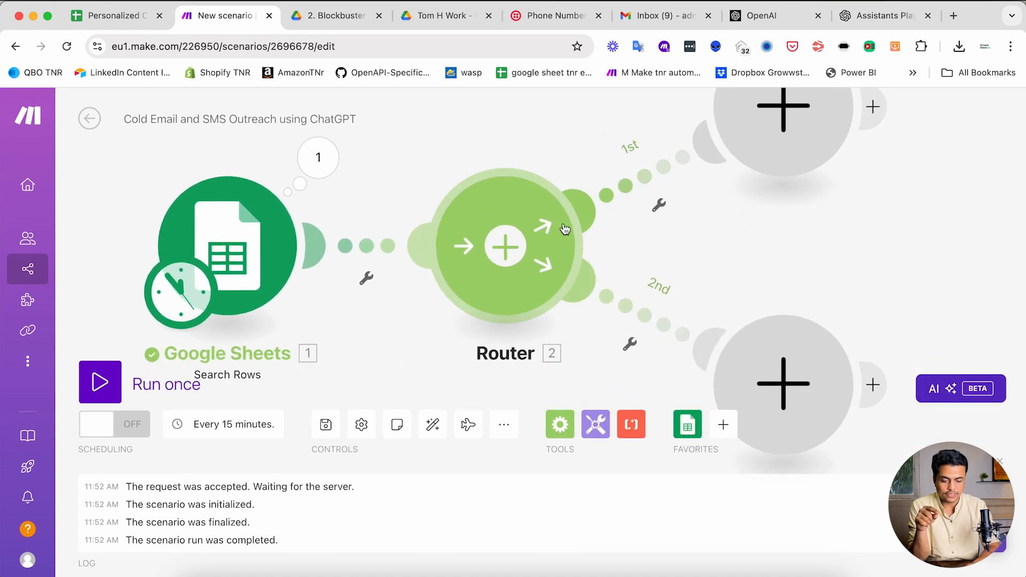
pyautogui.moveTo(604, 276); pyautogui.dragTo(553, 295)
# - Filter the first route on Outreach Status (I) equal to Create Message Content
pyautogui.click(437, 428)
pyautogui.click(542, 224)
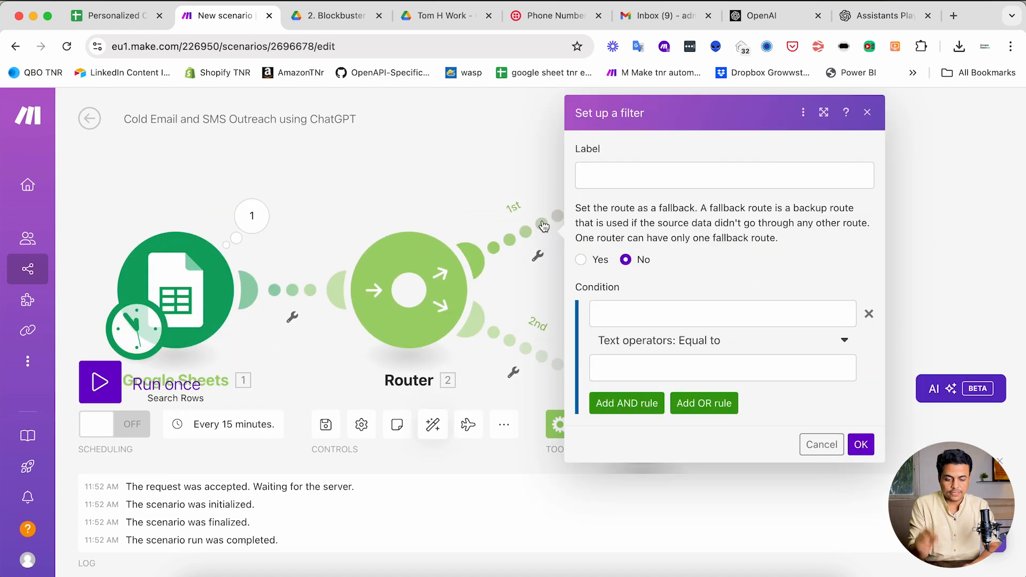
pyautogui.click(654, 316)
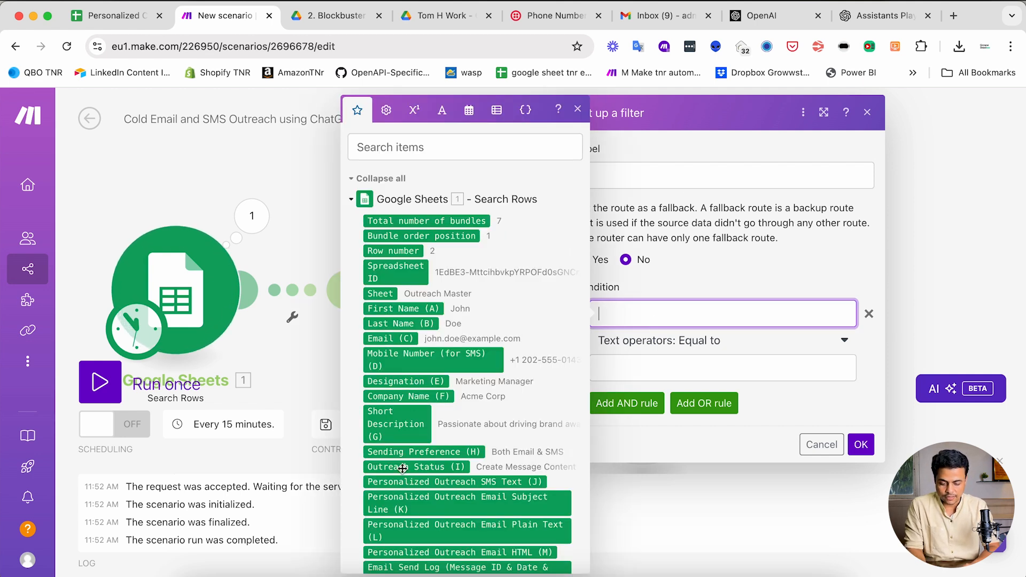
pyautogui.scroll(-2, 403, 469)
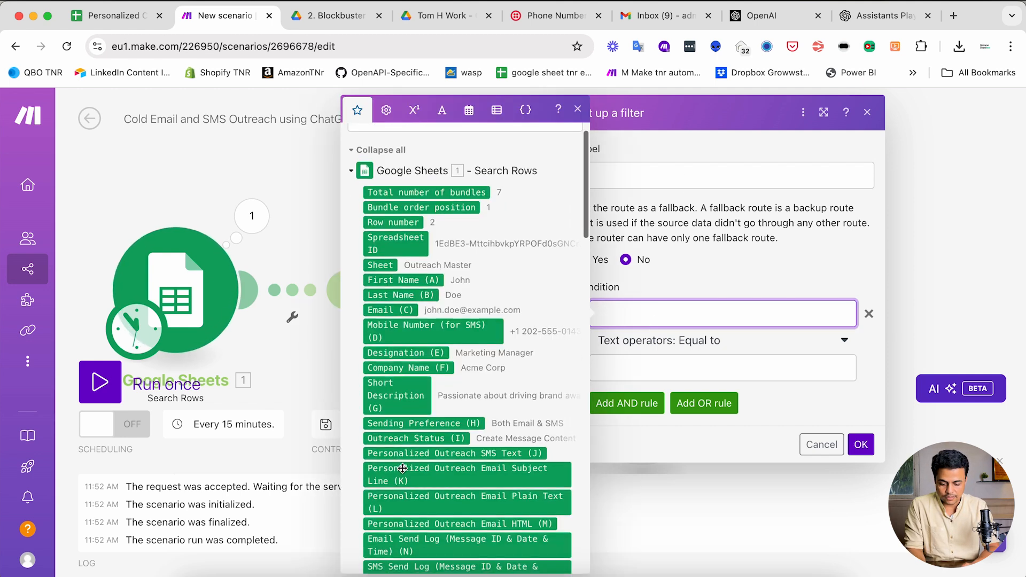
pyautogui.click(390, 438)
pyautogui.click(672, 369)
pyautogui.hotkey('ctrl', 'Tab')
pyautogui.hotkey('ctrl', 'shift', 'Tab')
pyautogui.hotkey('ctrl', 'shift', 'Tab')
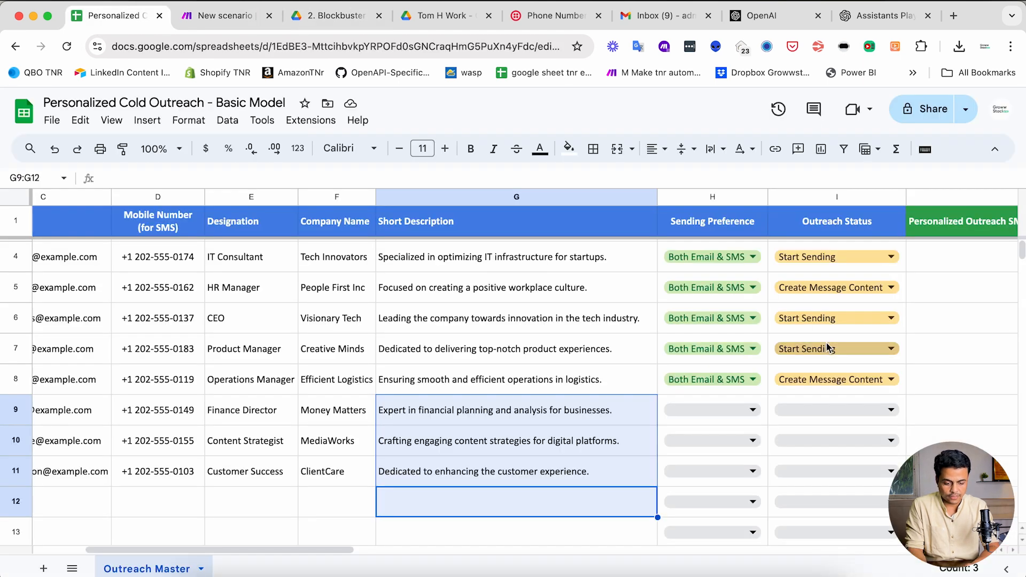
pyautogui.click(815, 389)
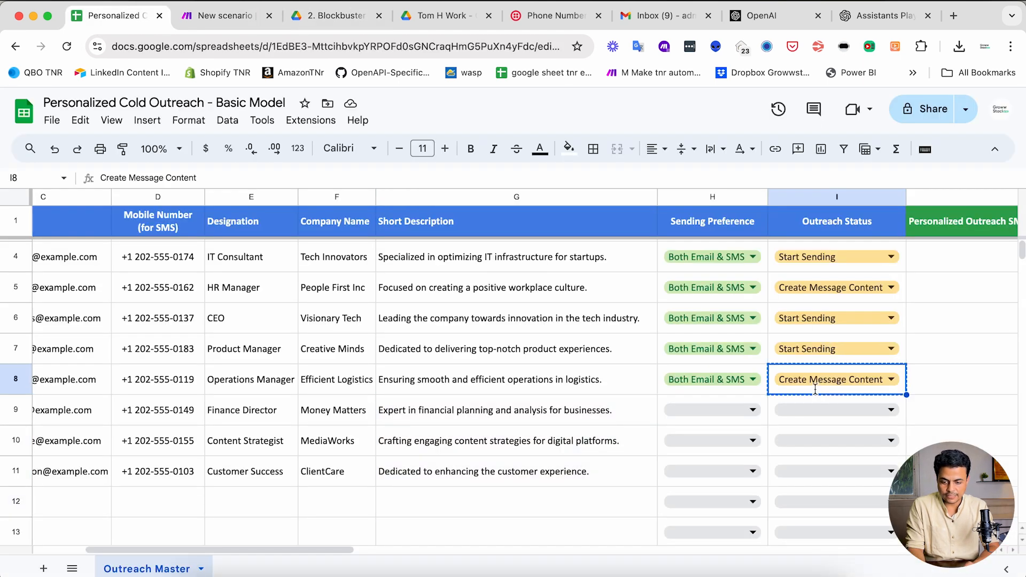
pyautogui.hotkey('ctrl', 'Tab')
pyautogui.write('Create Message Content')
# - Label the first route Create Message Content and save its filter
pyautogui.click(652, 176)
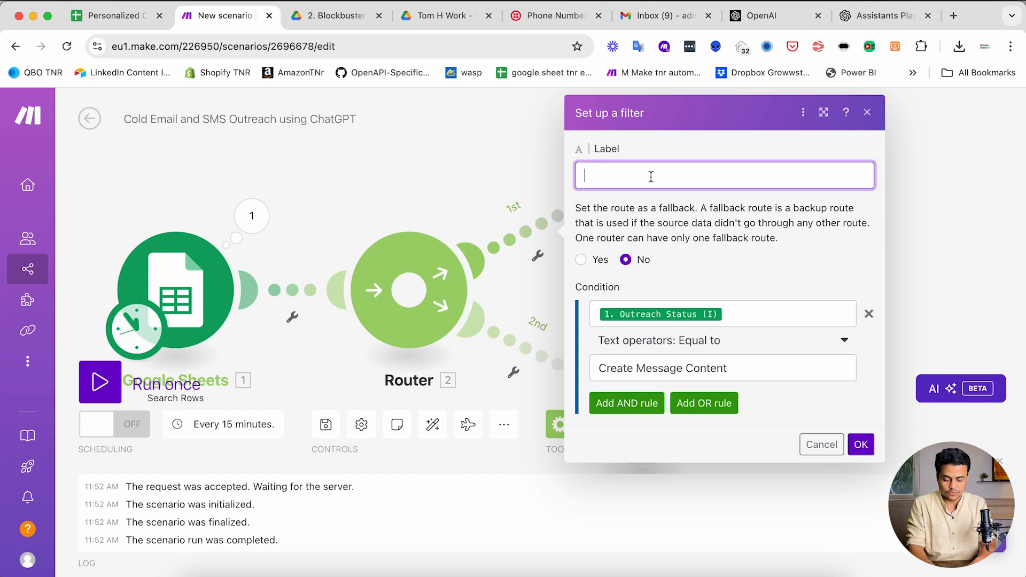
pyautogui.press('super+a')
pyautogui.write('Create Message Content')
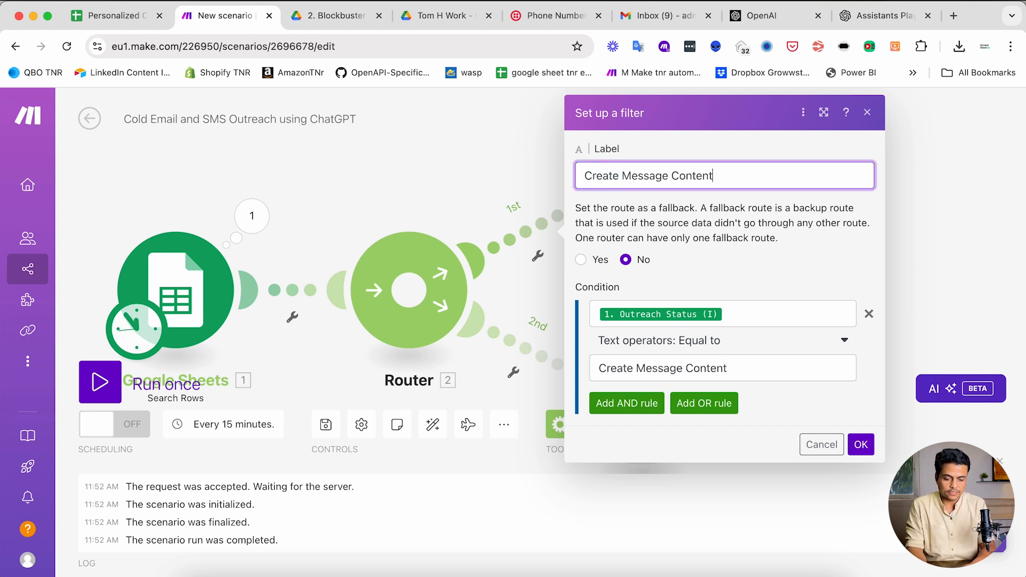
pyautogui.click(870, 443)
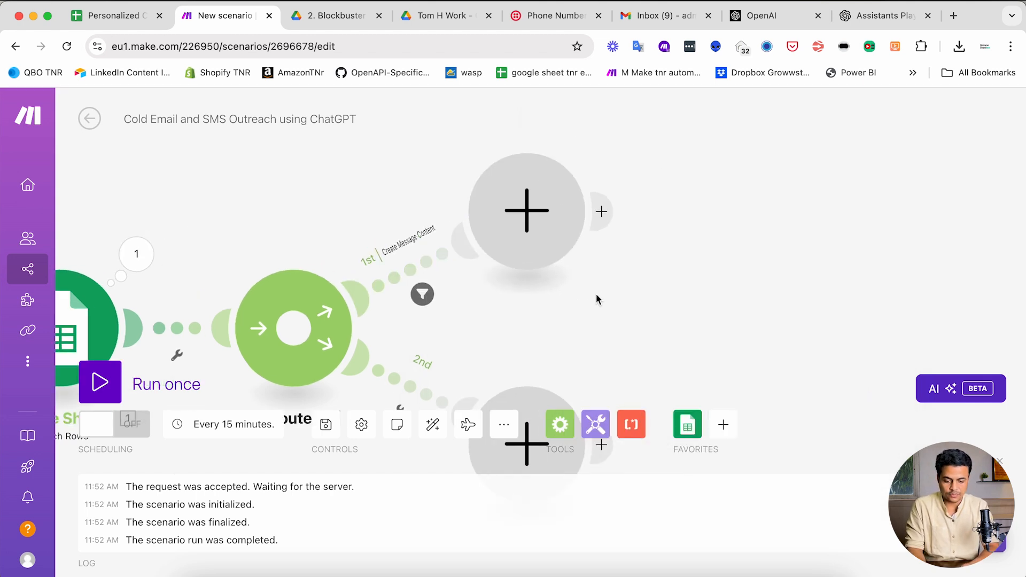
pyautogui.click(527, 210)
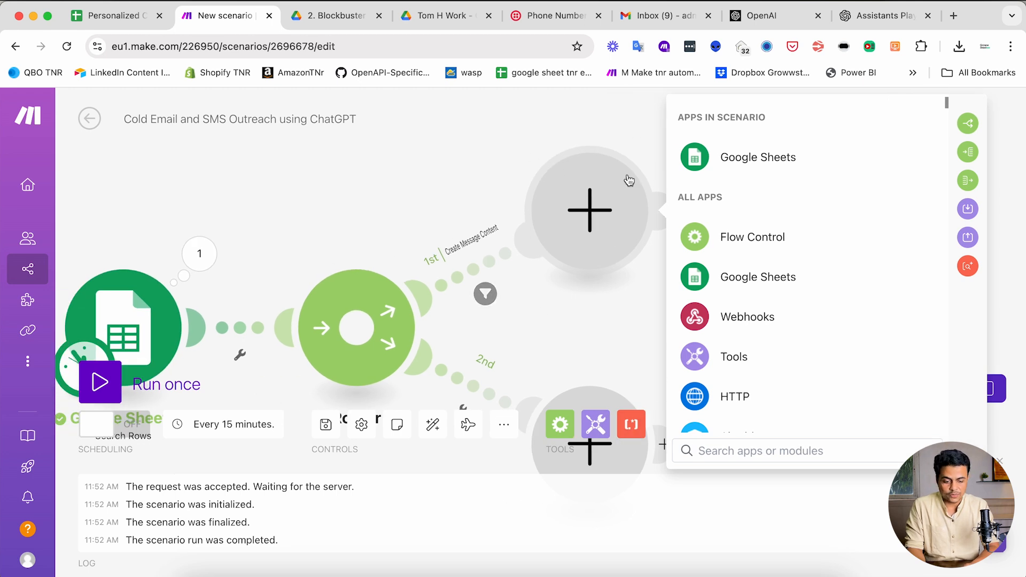
# - Search 'chatgpt' and place the OpenAI Message an Assistant module on the first route
pyautogui.write('chatgpt')
pyautogui.click(716, 273)
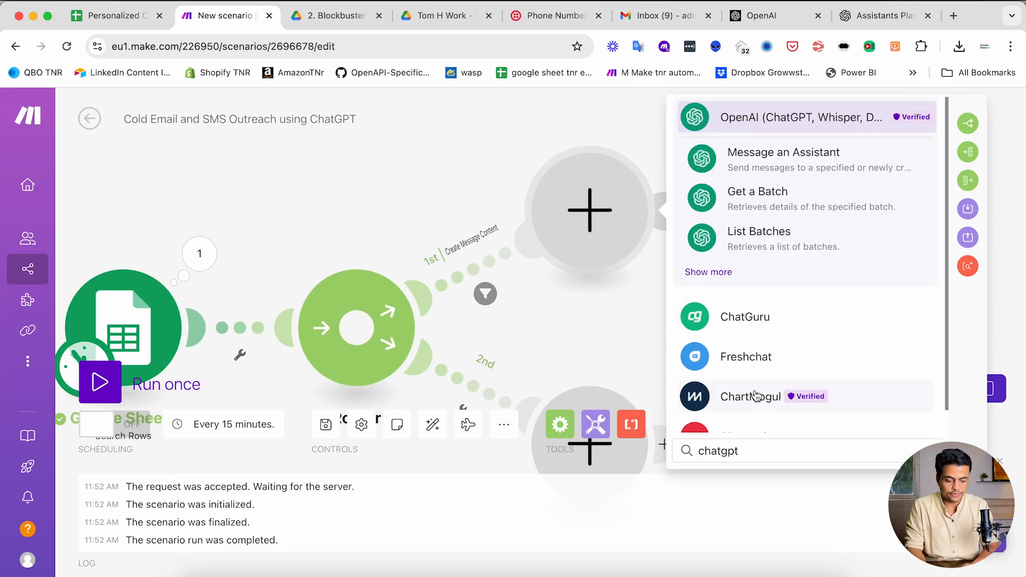
pyautogui.scroll(-1, 808, 302)
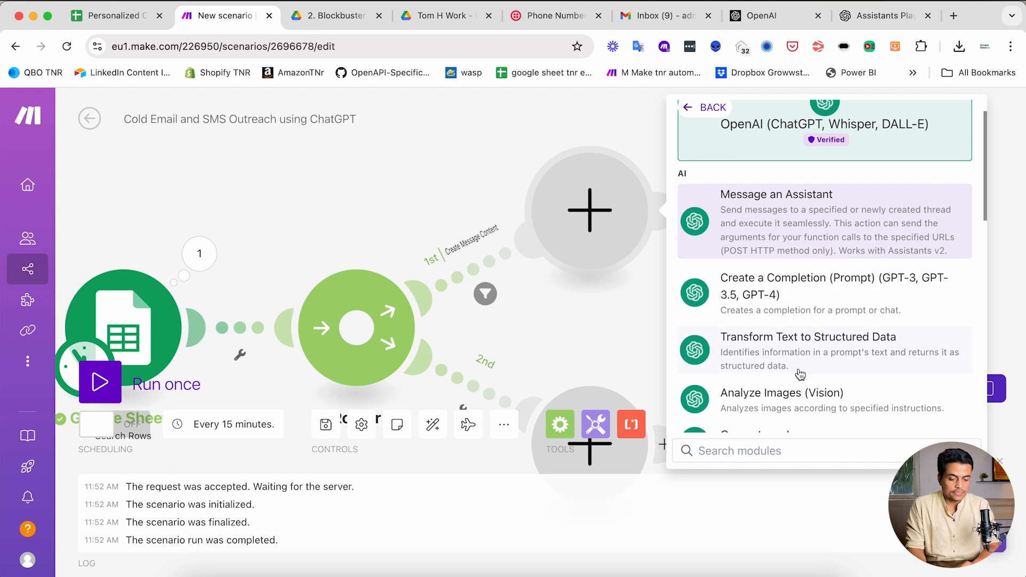
pyautogui.scroll(-3, 798, 372)
pyautogui.scroll(-1, 799, 373)
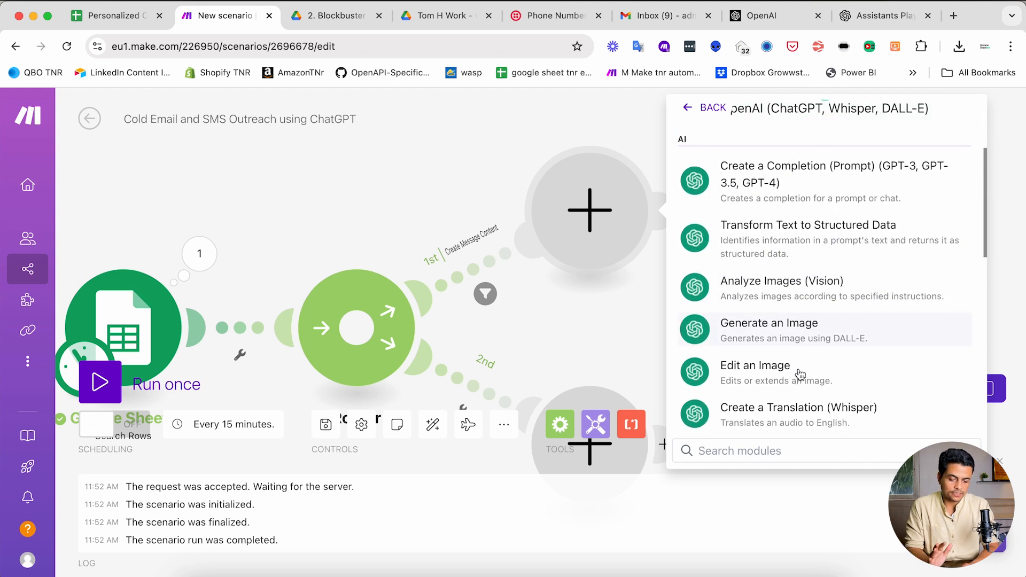
pyautogui.scroll(-3, 799, 373)
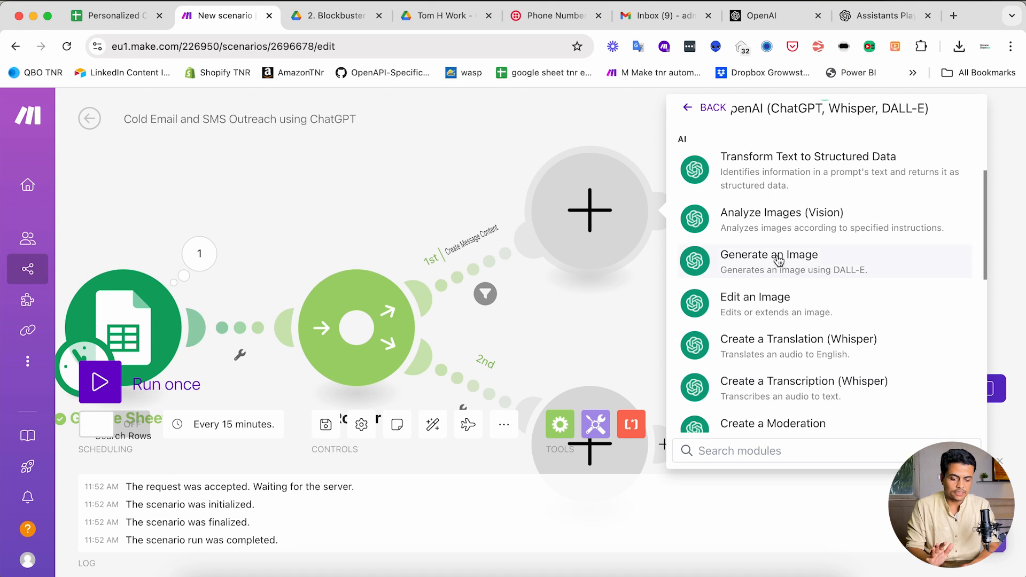
pyautogui.scroll(-4, 781, 337)
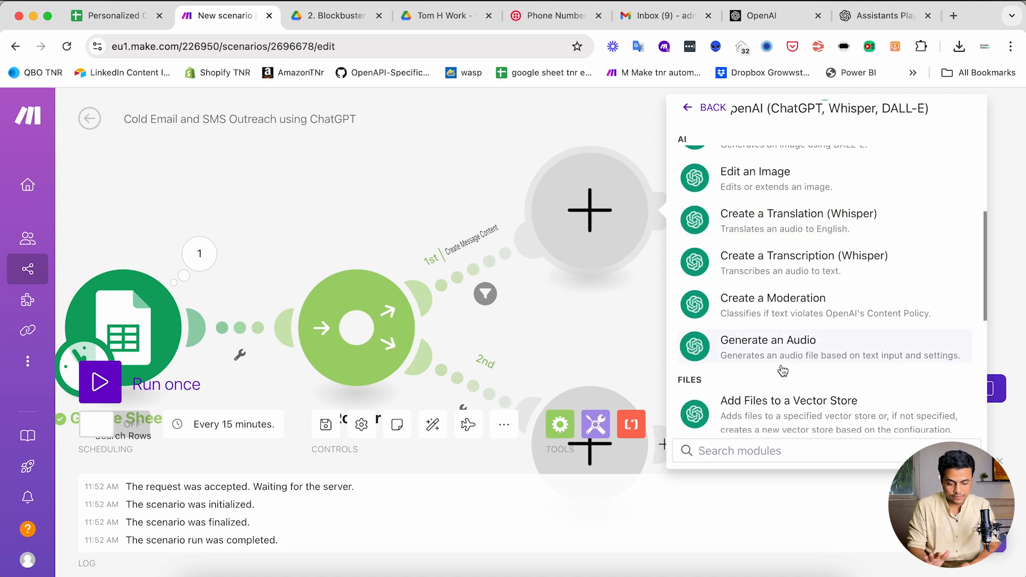
pyautogui.scroll(10, 782, 369)
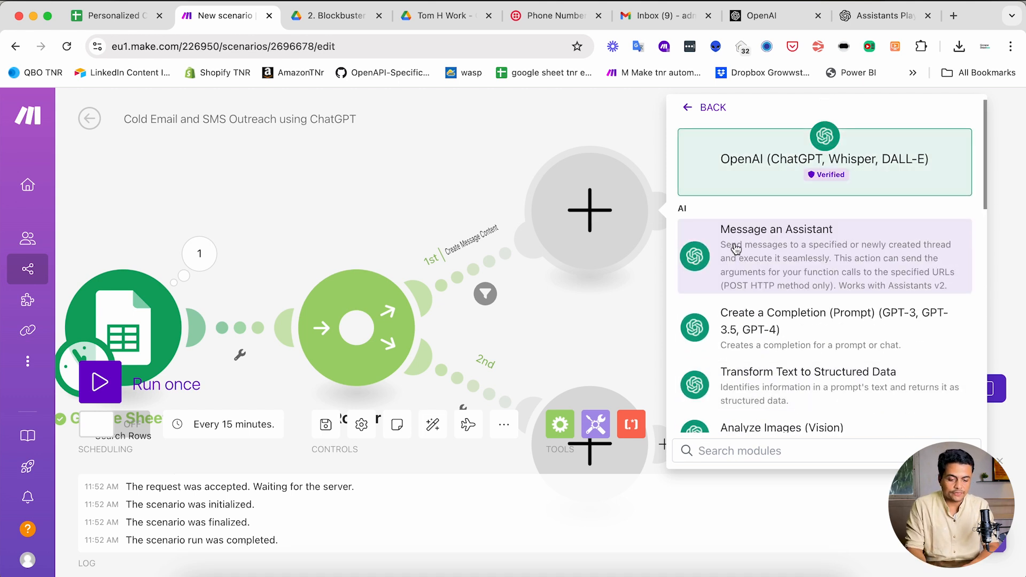
pyautogui.click(805, 263)
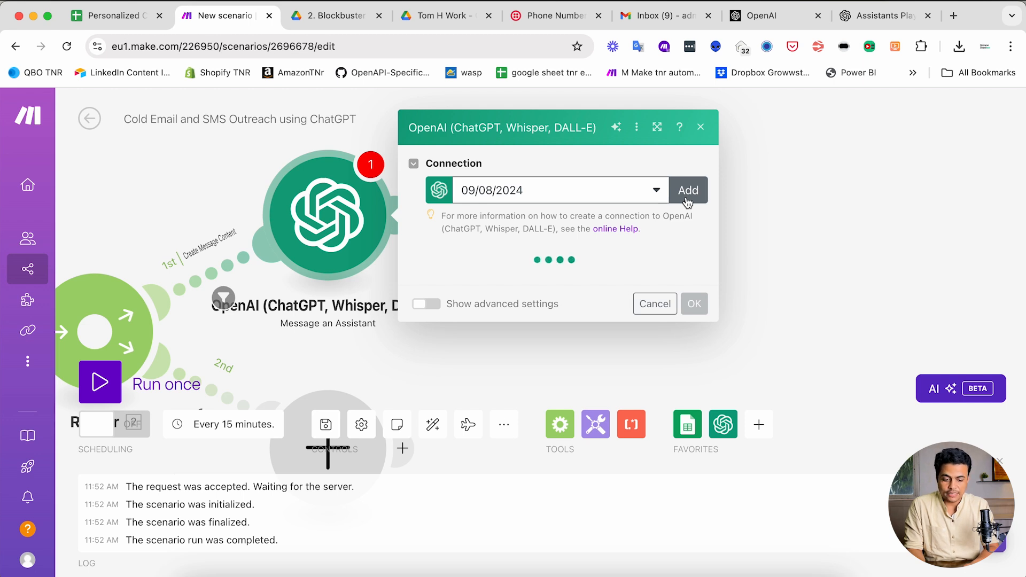
# - Begin a new OpenAI connection, then close it unsaved, keeping the 09/08/2024 connection
pyautogui.click(688, 192)
pyautogui.click(393, 233)
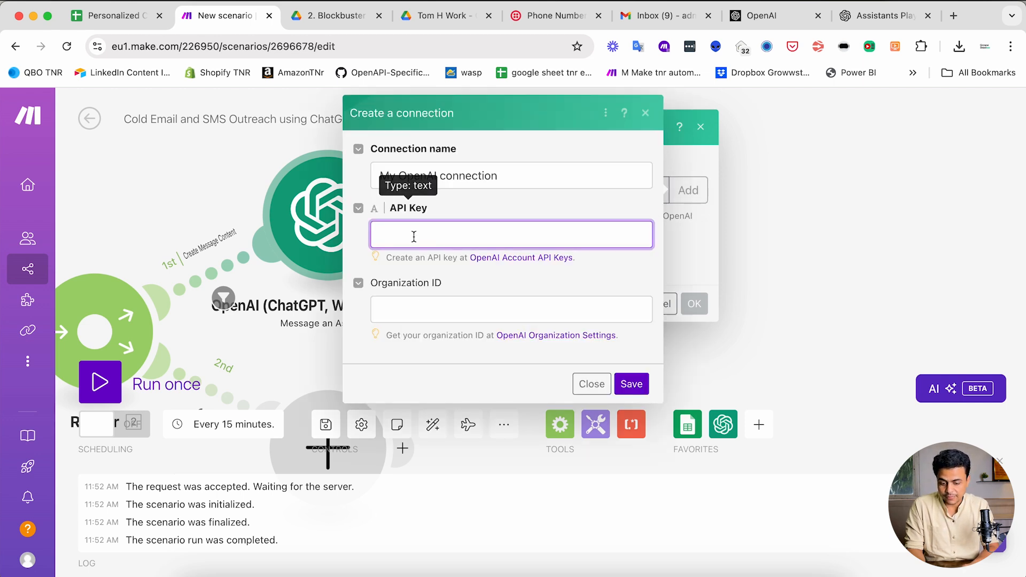
pyautogui.moveTo(379, 284); pyautogui.dragTo(452, 284)
pyautogui.click(424, 294)
pyautogui.click(407, 241)
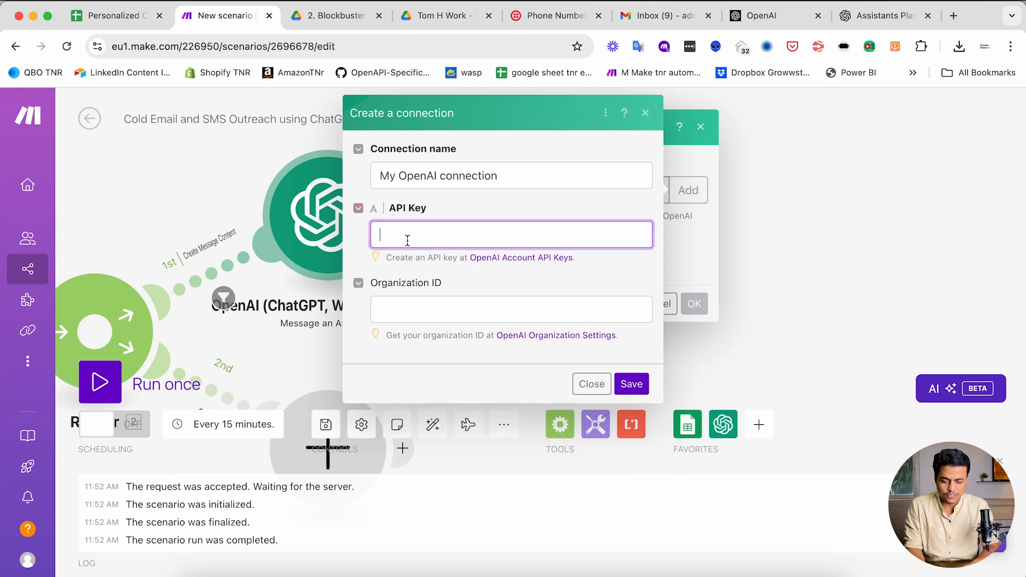
pyautogui.click(592, 386)
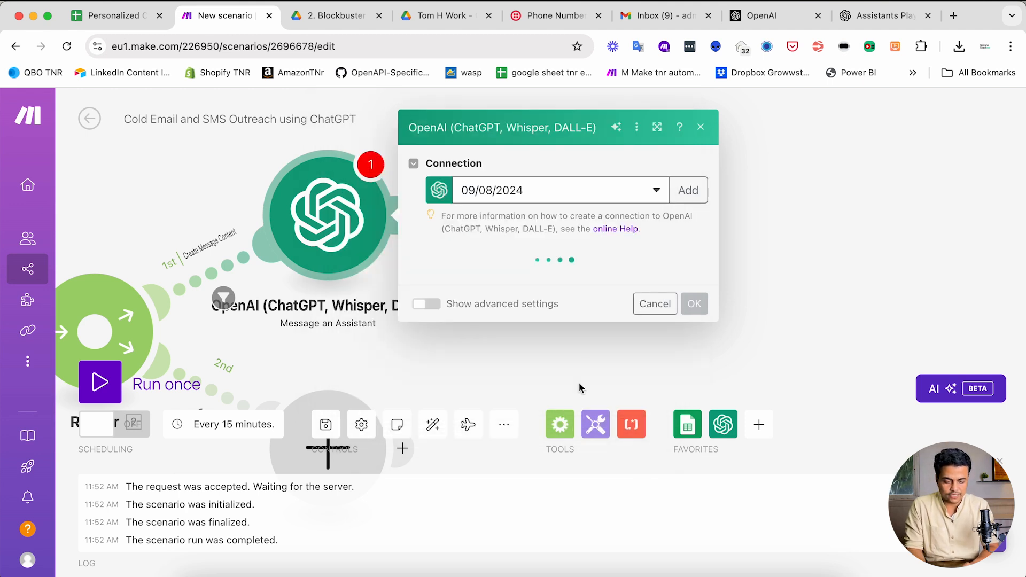
pyautogui.click(877, 18)
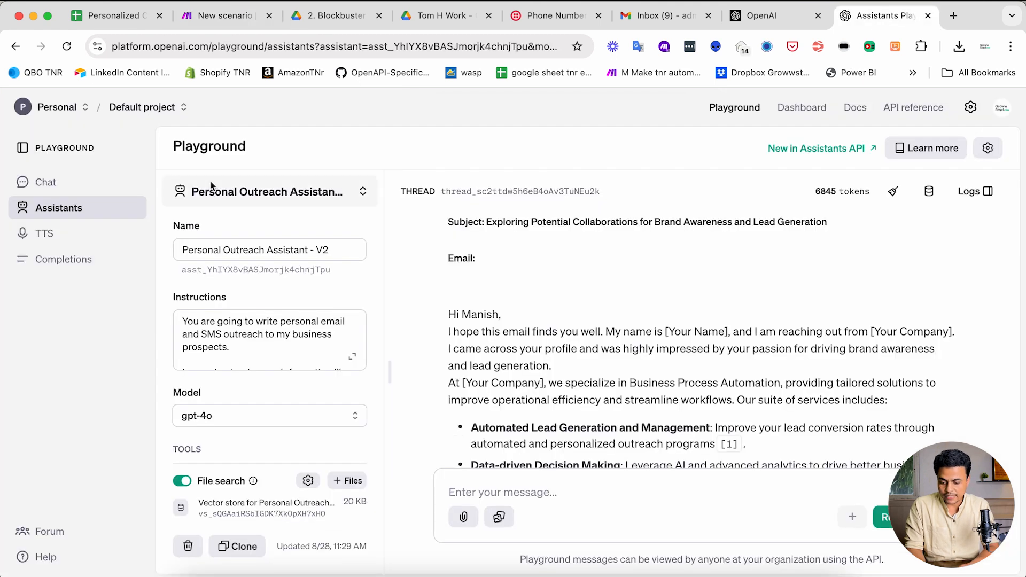
# - Review the User API keys in OpenAI settings, start a 'Make' secret key, then cancel it
pyautogui.click(971, 108)
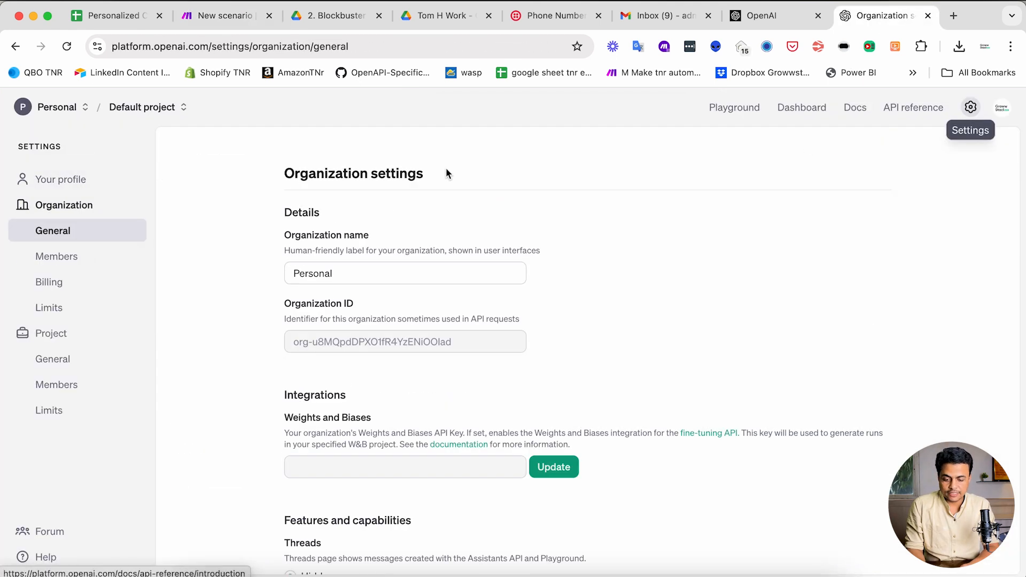
pyautogui.click(80, 181)
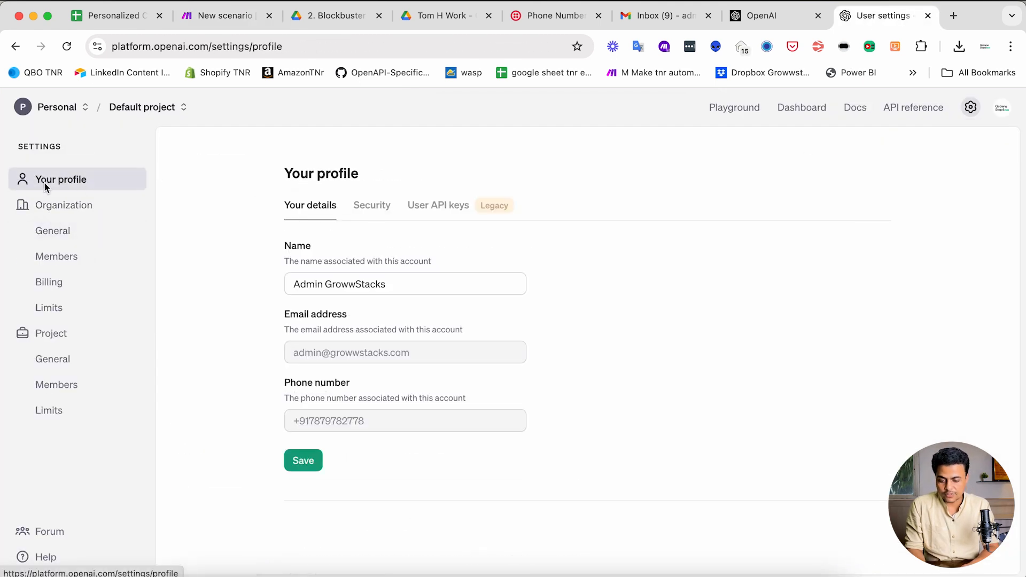
pyautogui.click(441, 212)
pyautogui.scroll(-4, 617, 357)
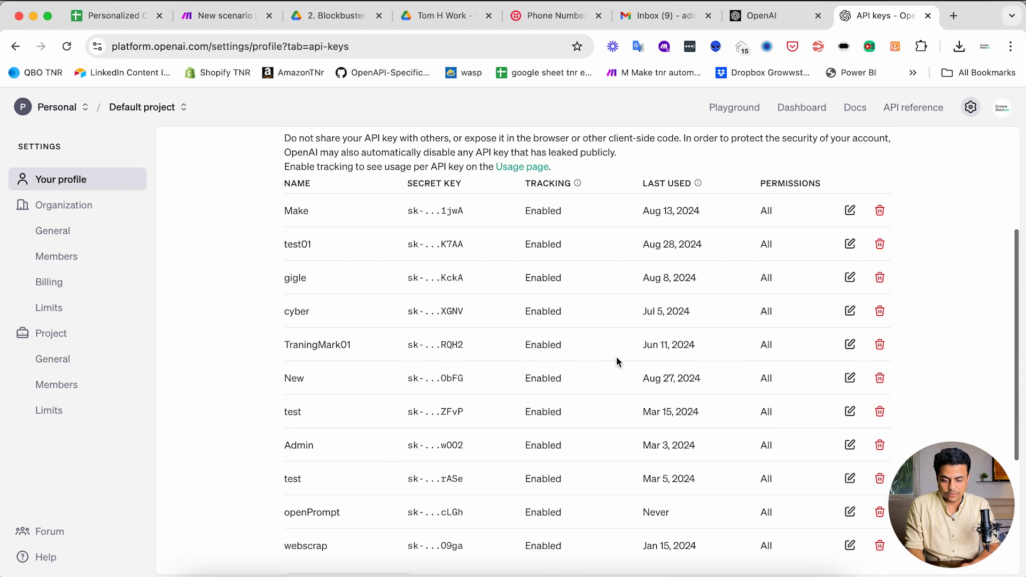
pyautogui.scroll(-4, 616, 357)
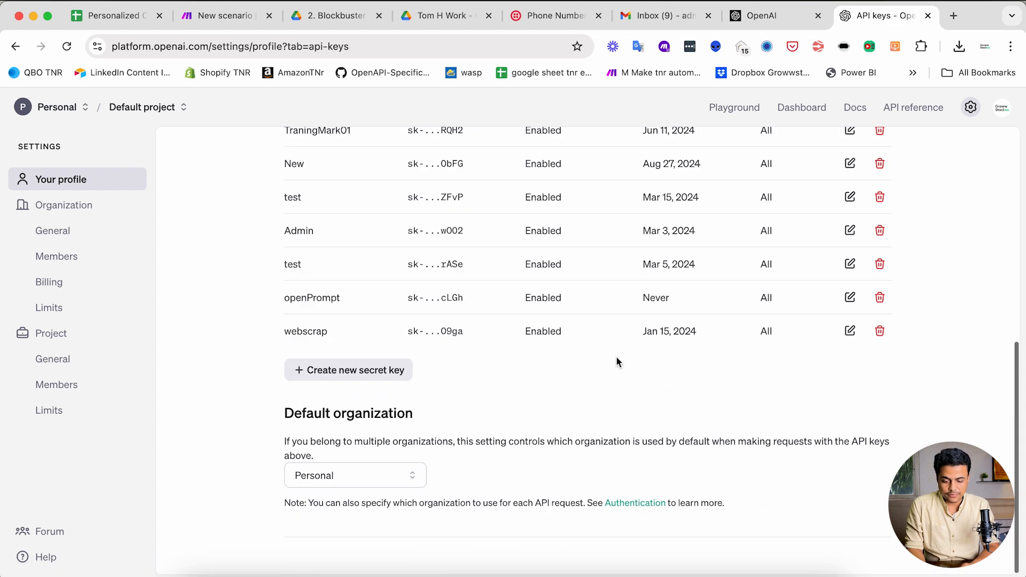
pyautogui.click(338, 373)
pyautogui.write('Make Automation')
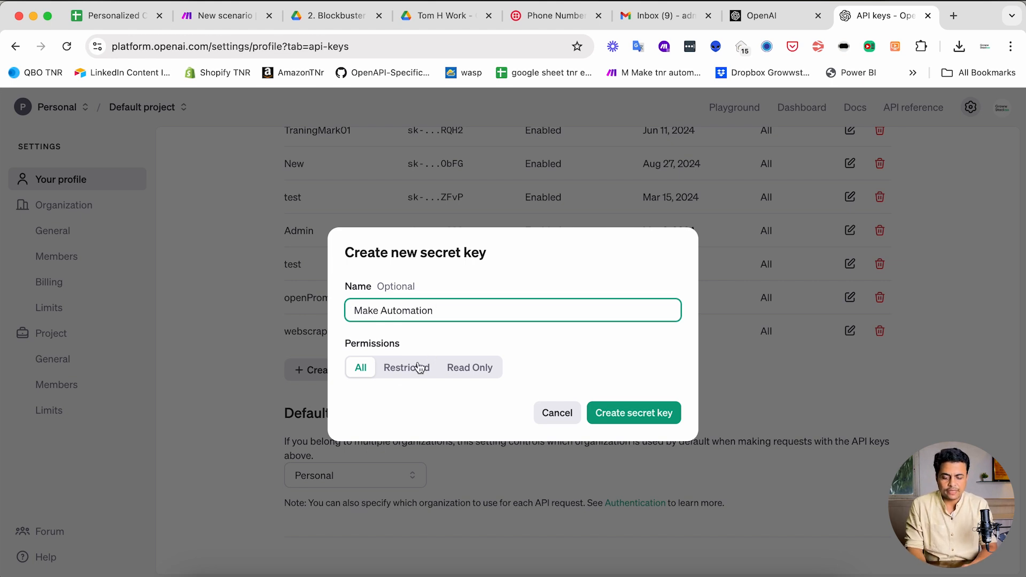
pyautogui.click(549, 414)
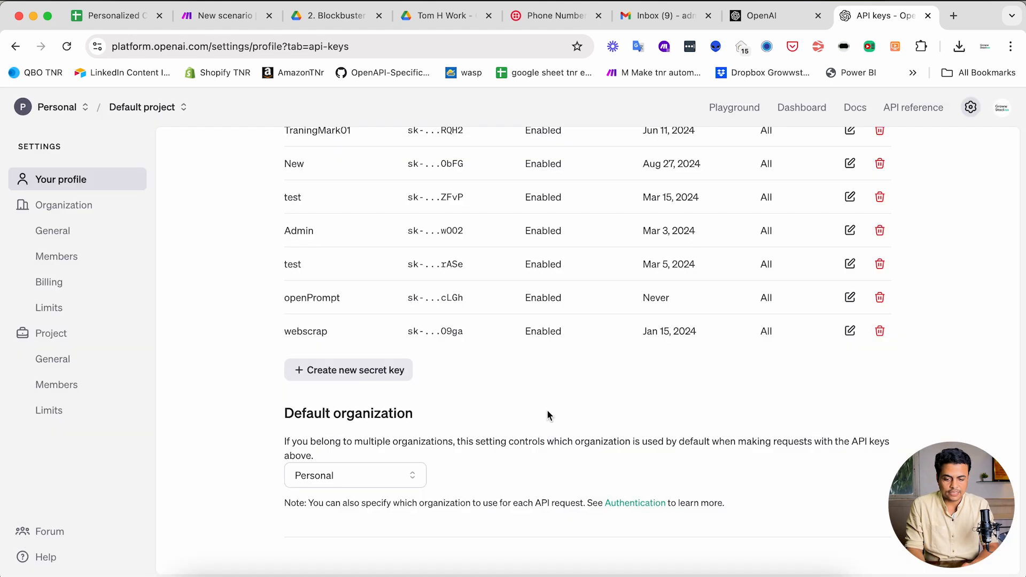
pyautogui.click(212, 19)
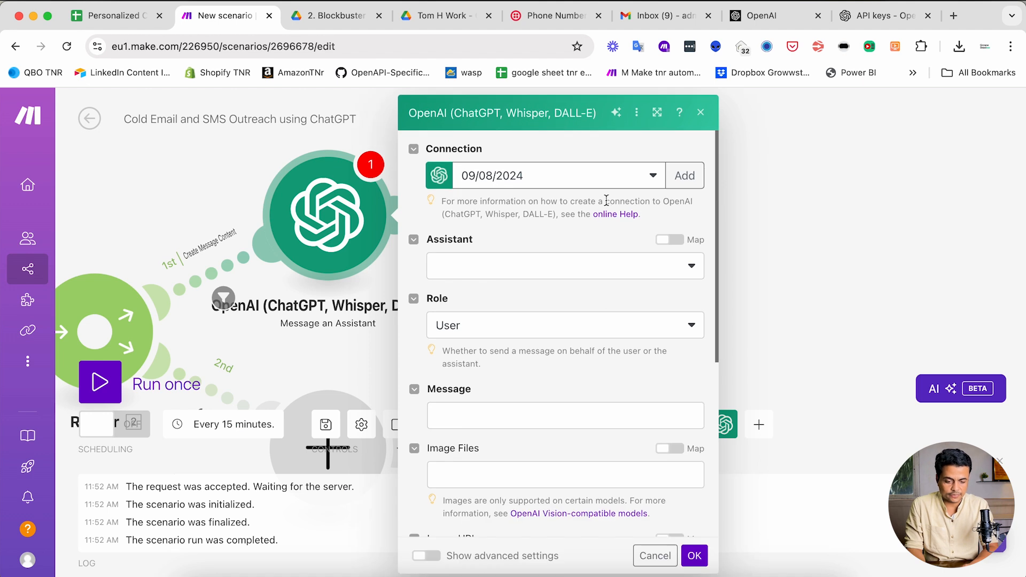
# - Dismiss the new-connection form and pick Personal Outreach Assistant - V2 (gpt-4o) as the assistant
pyautogui.click(685, 179)
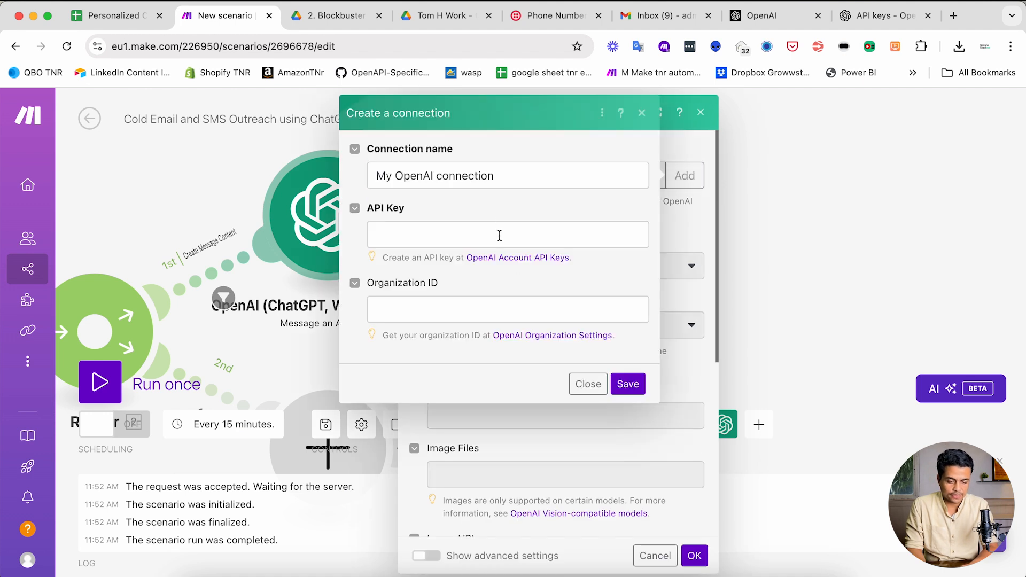
pyautogui.click(588, 384)
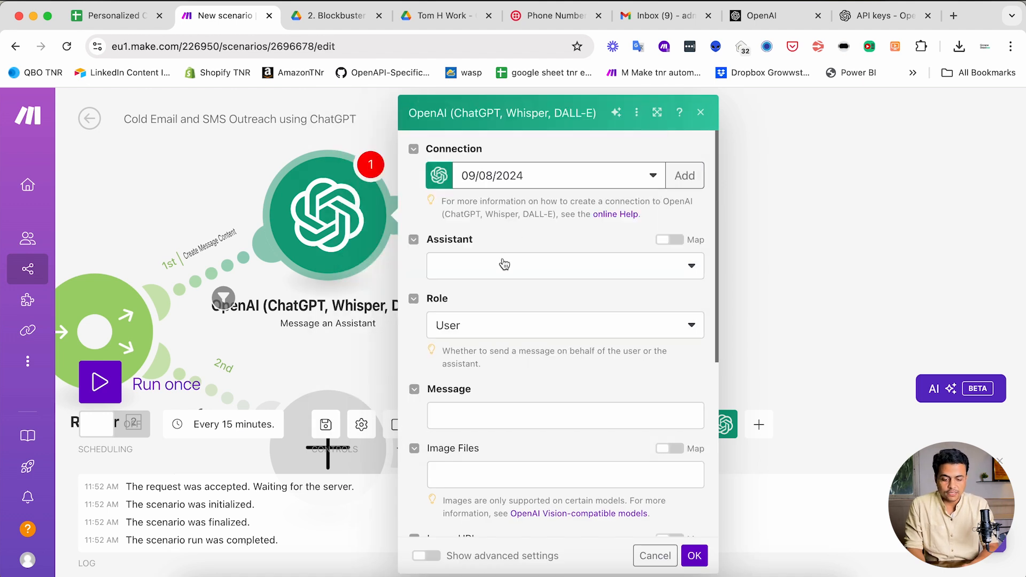
pyautogui.click(474, 266)
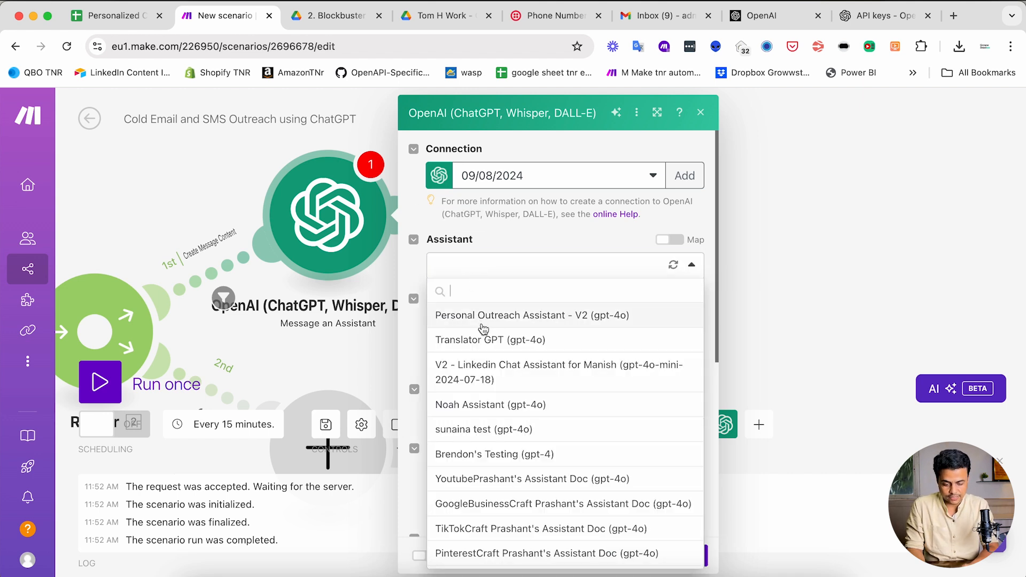
pyautogui.scroll(-5, 486, 388)
pyautogui.scroll(5, 479, 370)
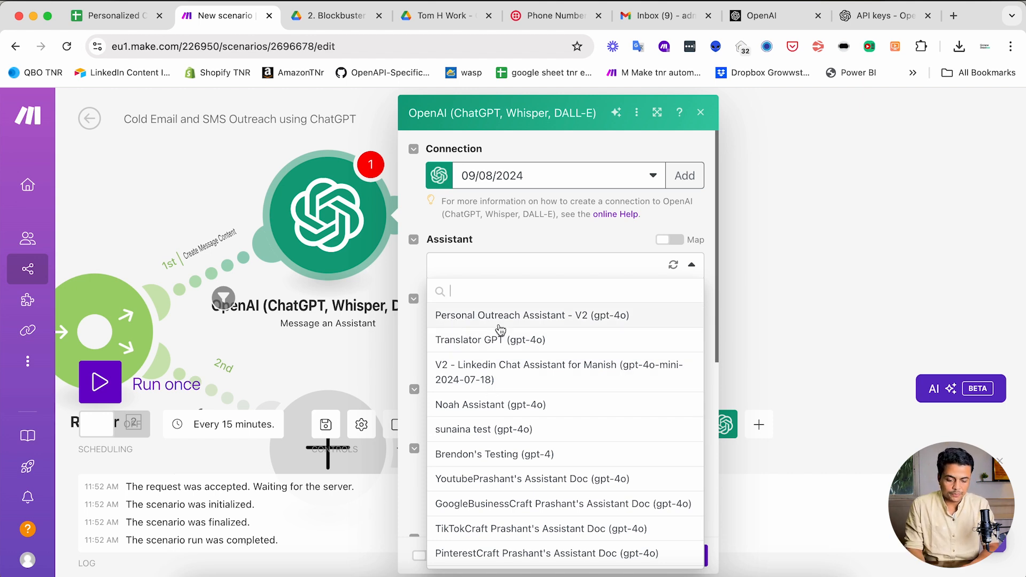
pyautogui.click(604, 319)
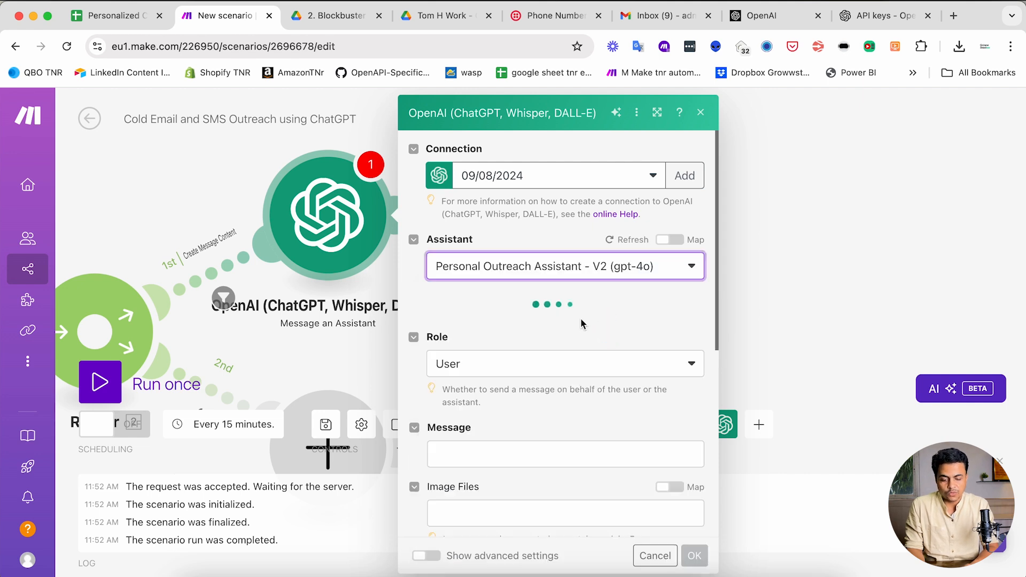
pyautogui.scroll(-3, 489, 357)
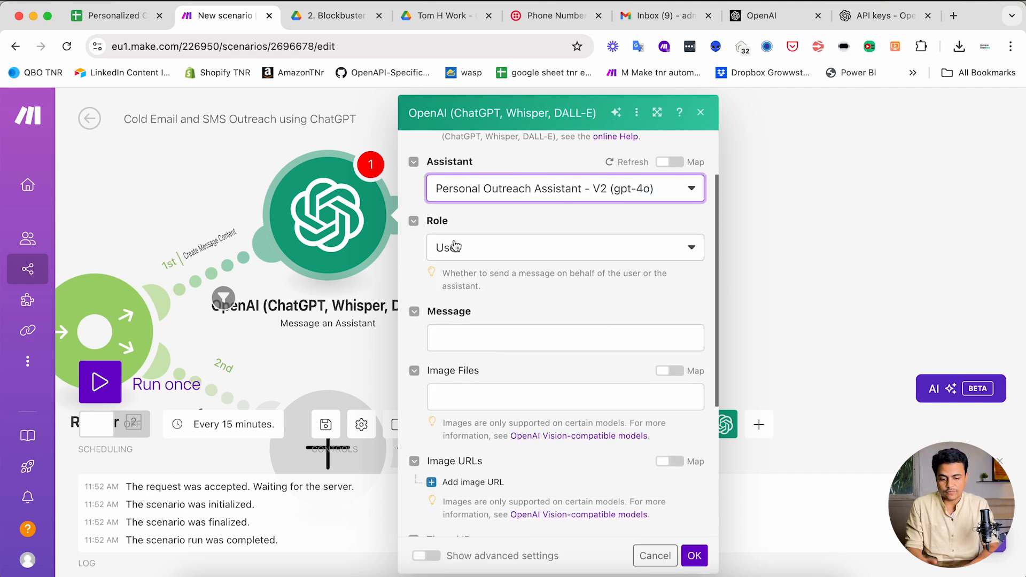
pyautogui.click(471, 335)
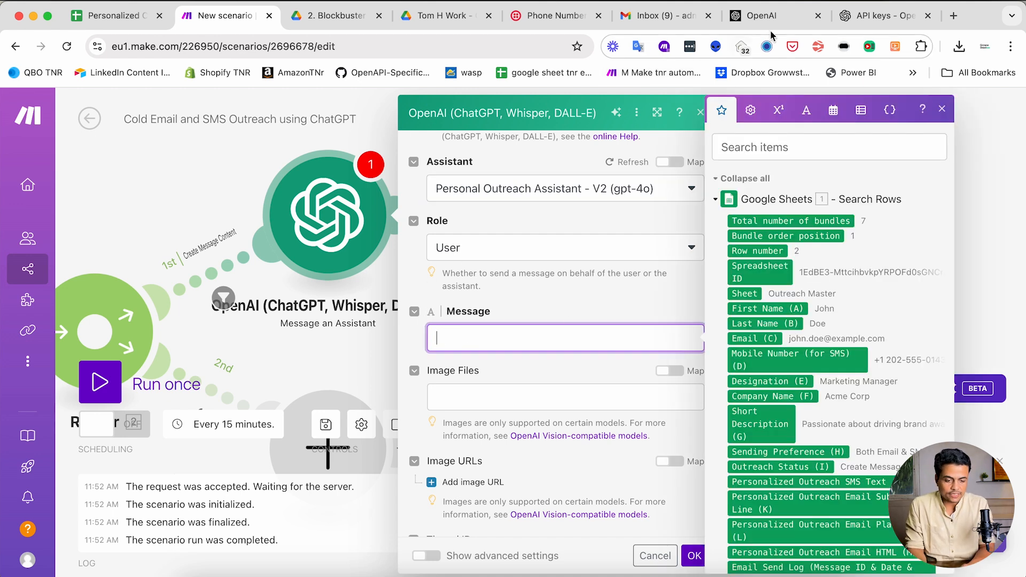
# - Expand and select all of Personal Outreach Assistant - V2's instructions on the OpenAI Assistants page
pyautogui.click(876, 16)
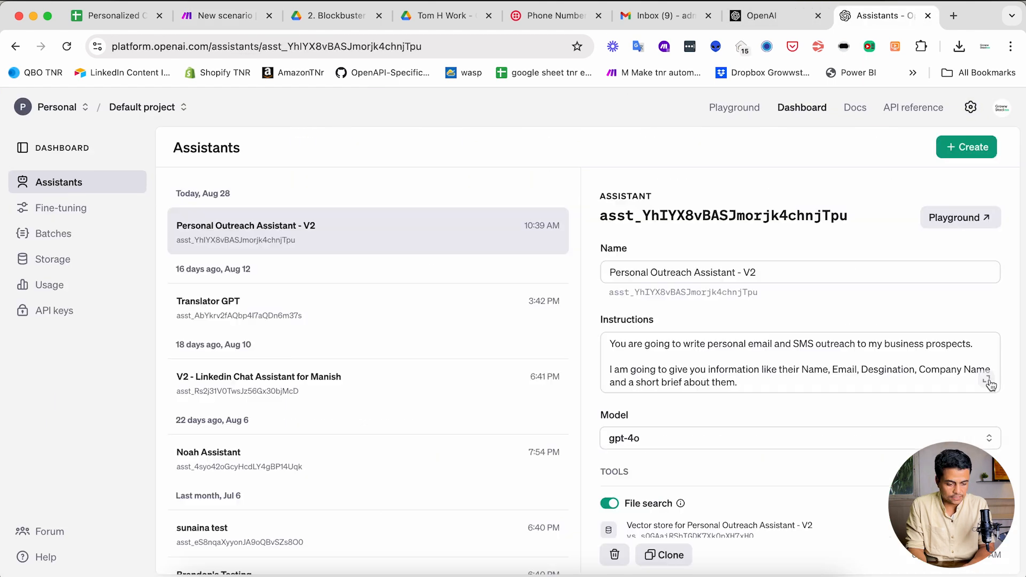
pyautogui.click(989, 382)
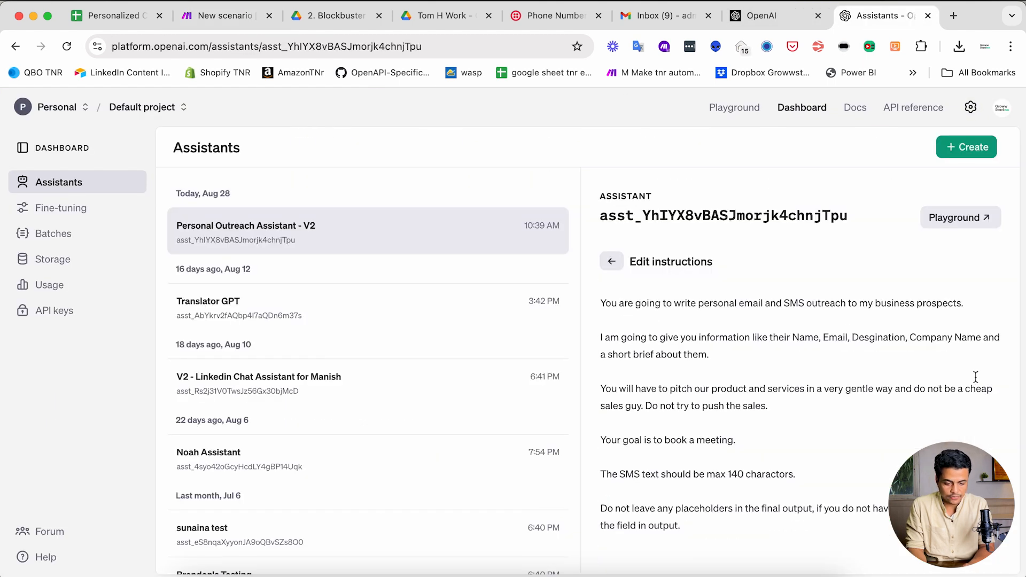
pyautogui.moveTo(604, 303); pyautogui.dragTo(667, 524)
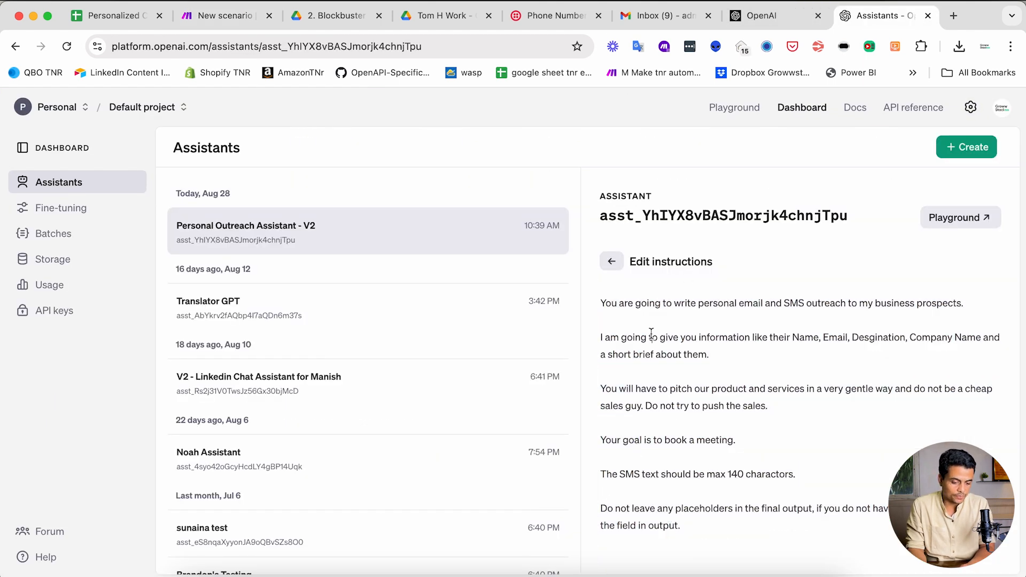
pyautogui.moveTo(659, 337); pyautogui.dragTo(709, 354)
pyautogui.click(604, 388)
pyautogui.moveTo(604, 389); pyautogui.dragTo(752, 406)
pyautogui.click(711, 522)
pyautogui.moveTo(687, 526); pyautogui.dragTo(600, 289)
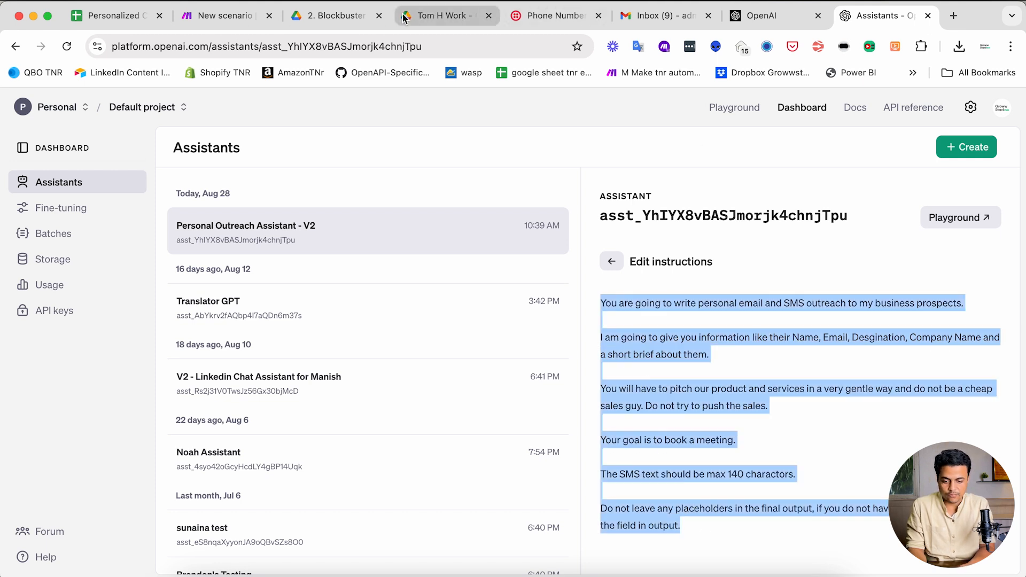
pyautogui.click(226, 18)
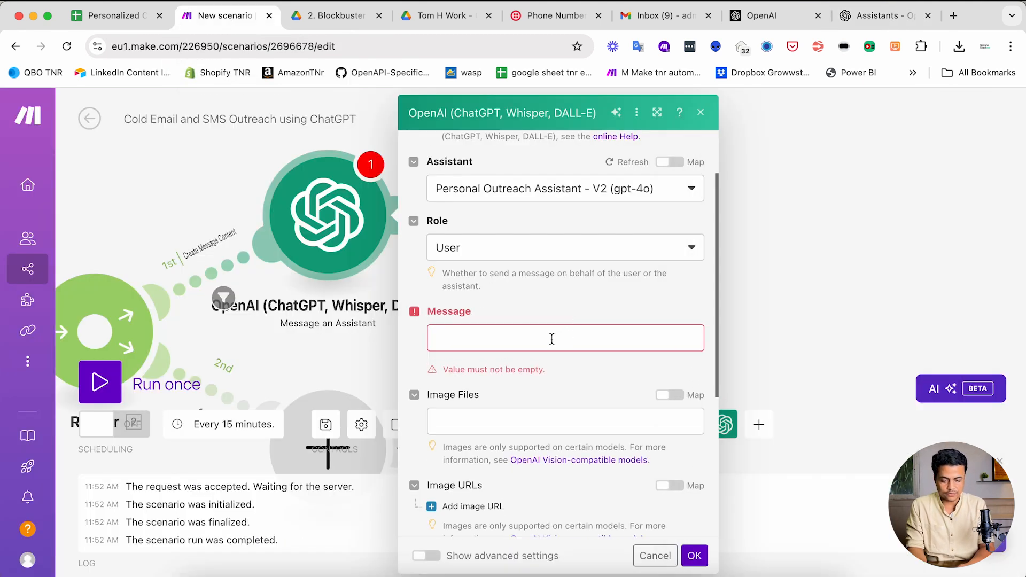
# - Write the prompt asking for a personalized outreach SMS and Email, returned in JSON format
pyautogui.click(552, 339)
pyautogui.write('Write a prersonaliz')
pyautogui.press('BackSpace')
pyautogui.press('BackSpace')
pyautogui.write('ized outreach SMS and Email to this person.')
pyautogui.press('Return')
pyautogui.press('Return')
pyautogui.write('Return output in th')
pyautogui.press('BackSpace')
pyautogui.press('BackSpace')
pyautogui.write('i')
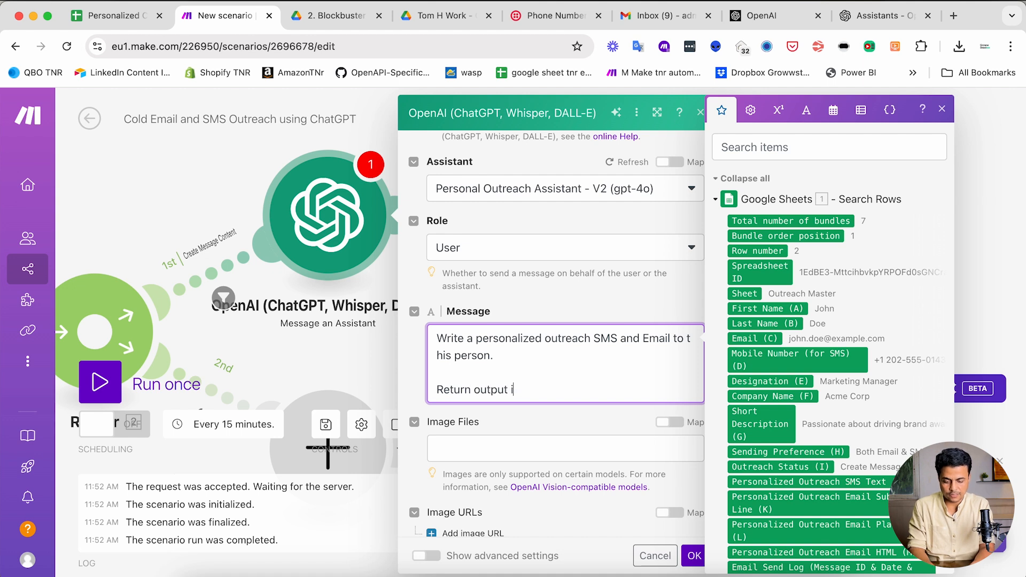
pyautogui.write('n the following ')
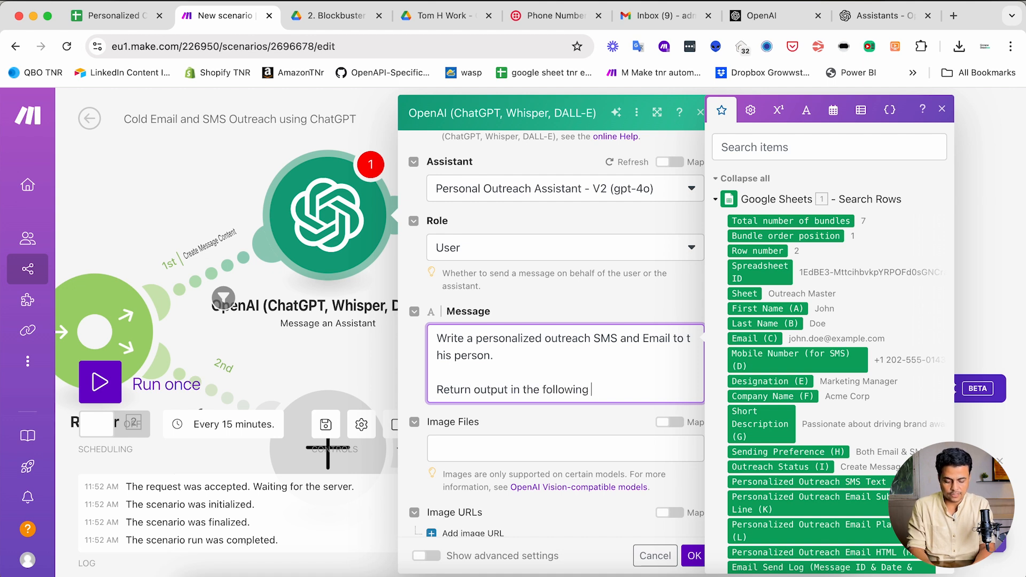
pyautogui.write('JSON format')
# - Add the JSON template with First Name, Last Name, Designation, Company Name and Short Description keys
pyautogui.press('Return')
pyautogui.press('Return')
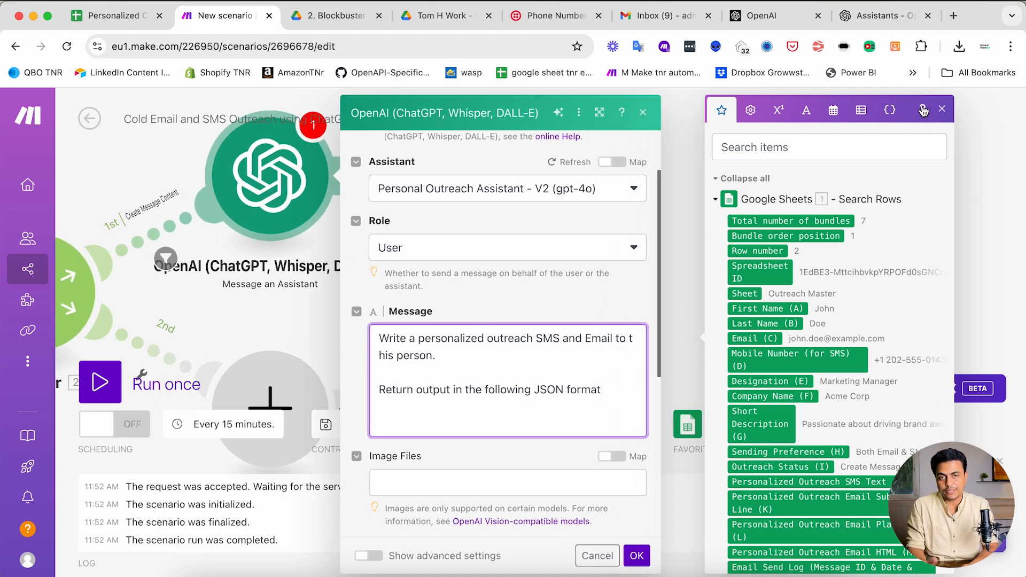
pyautogui.write('{')
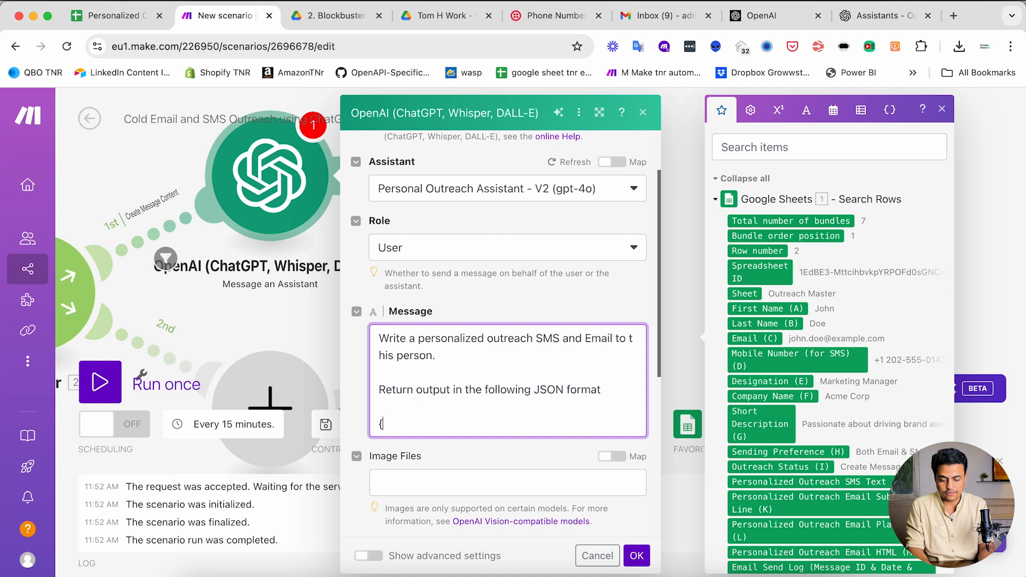
pyautogui.press('Return')
pyautogui.press('Return')
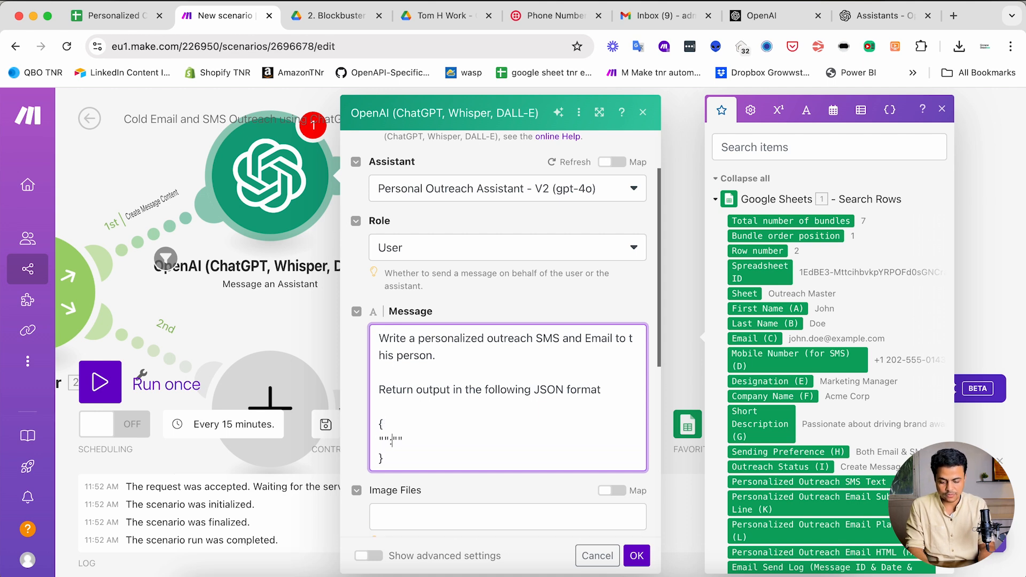
pyautogui.write('First Name')
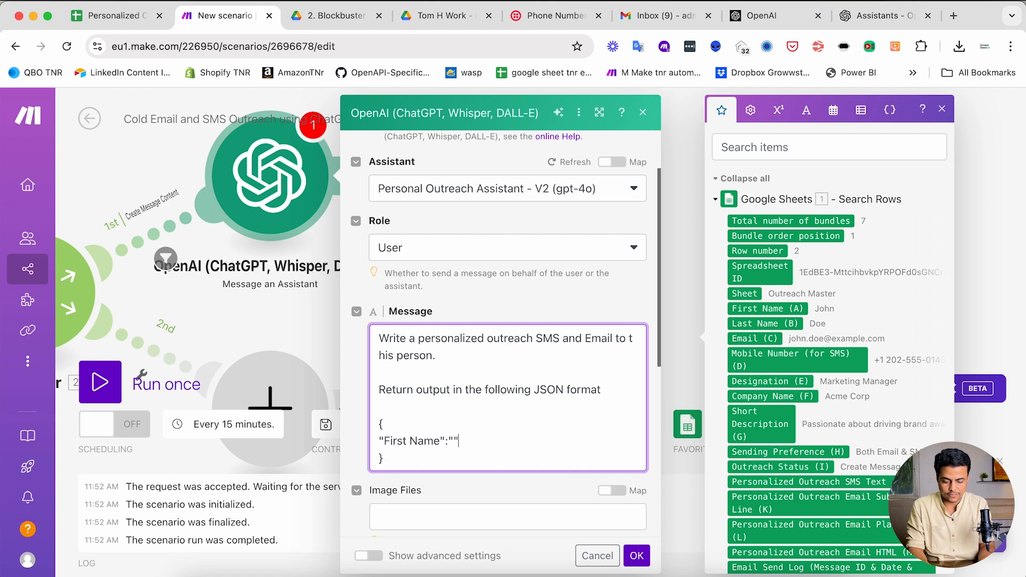
pyautogui.press('Return')
pyautogui.press('Return')
pyautogui.write(',')
pyautogui.press('Return')
pyautogui.write('"Last Name')
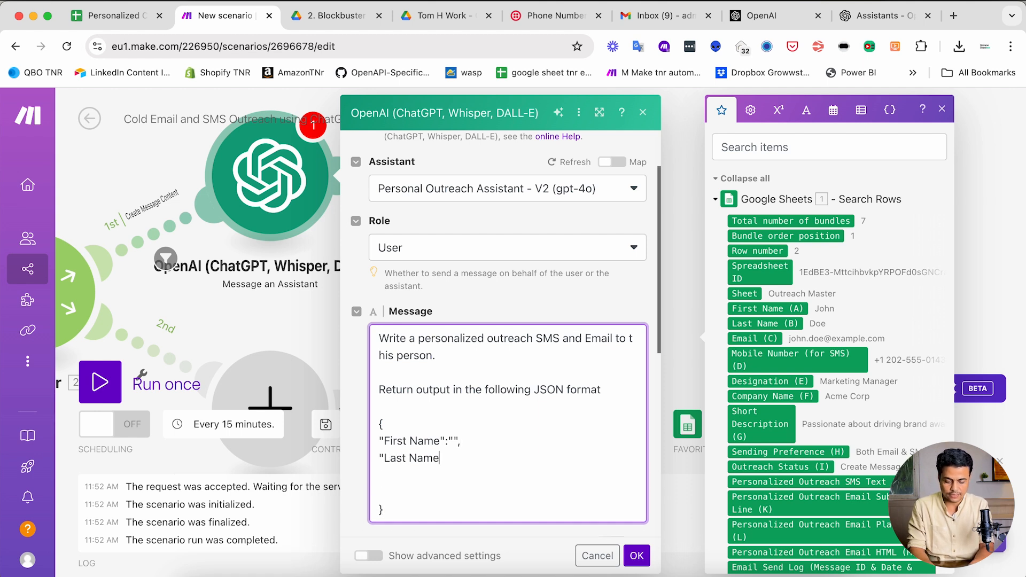
pyautogui.write(':":"",')
pyautogui.press('Return')
pyautogui.write('"Designation":')
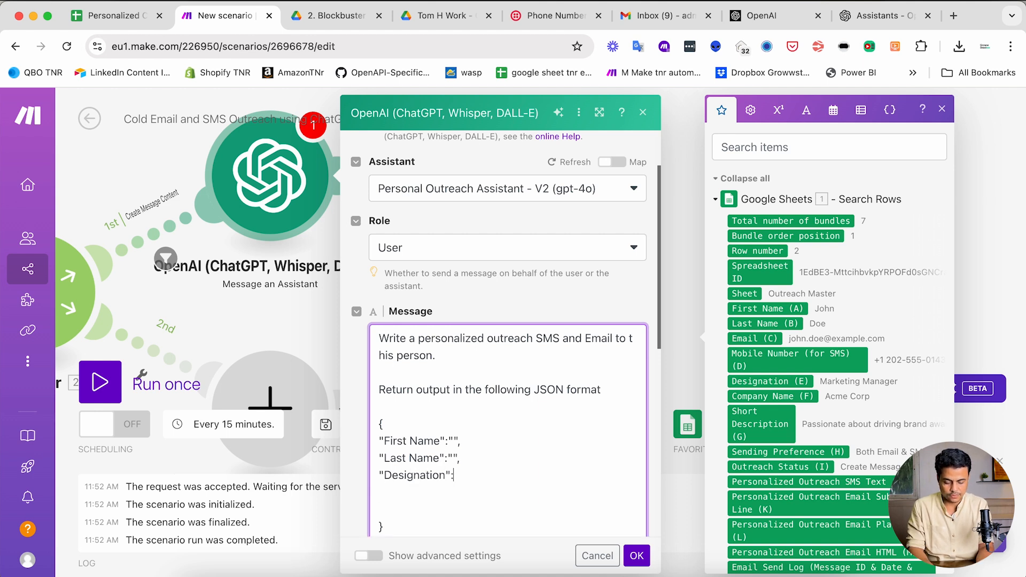
pyautogui.write('"", "Company Name')
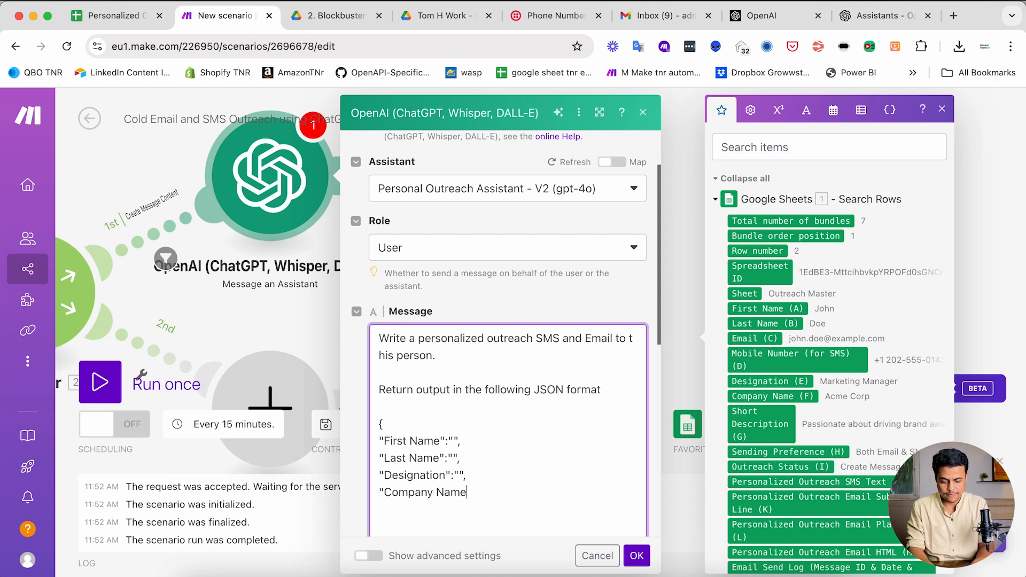
pyautogui.write('":"",')
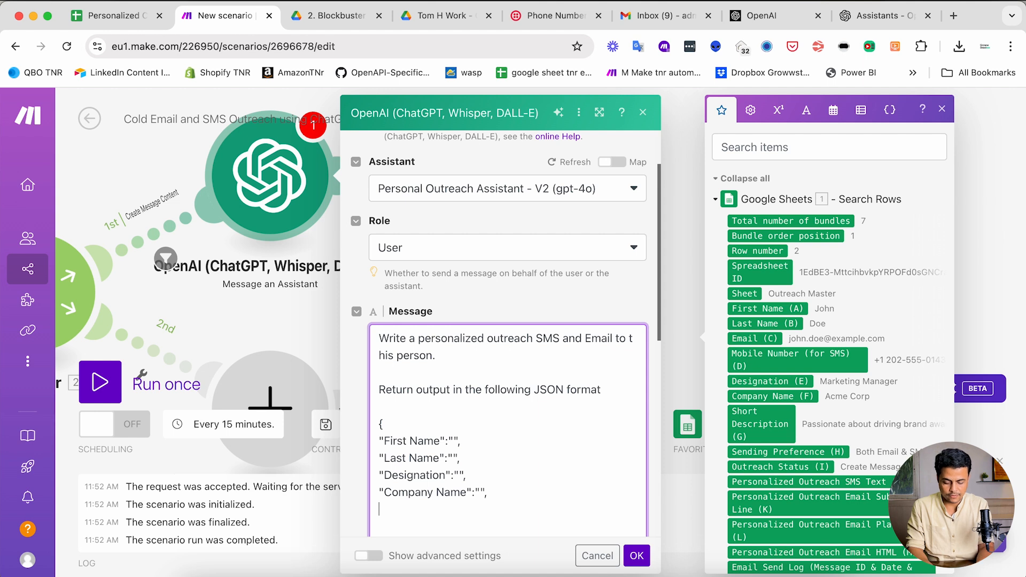
pyautogui.write(' "Short Descri')
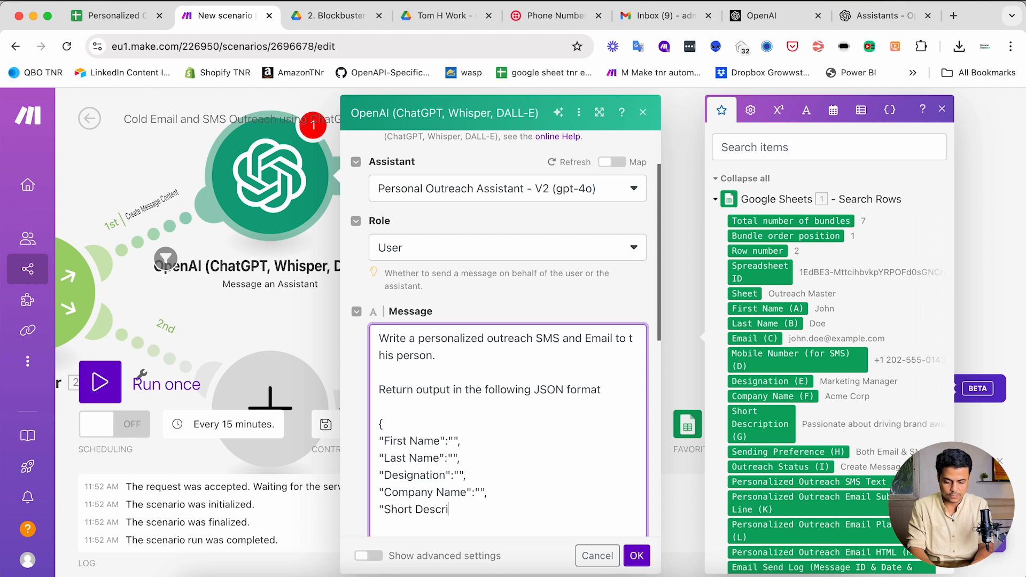
pyautogui.write('ption about this person":""')
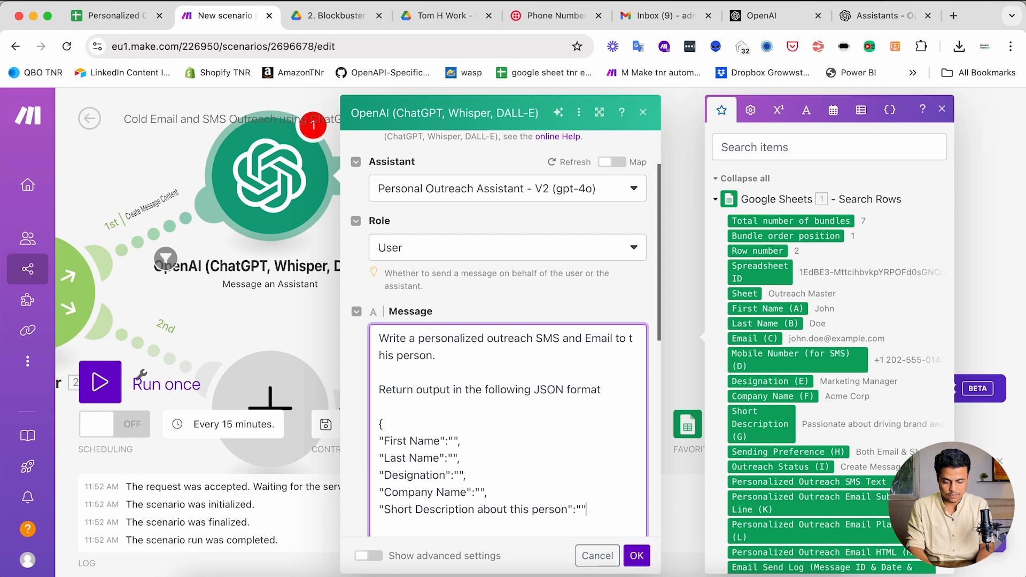
pyautogui.scroll(-3, 451, 399)
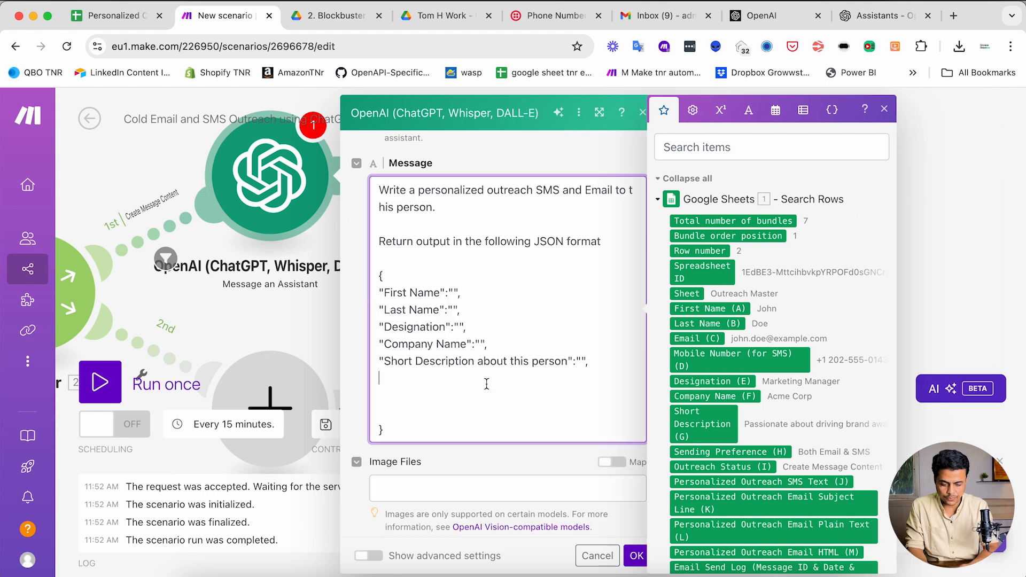
# - Check the spreadsheet's contact headers back to column A, First Name onward, then return to Make
pyautogui.click(116, 17)
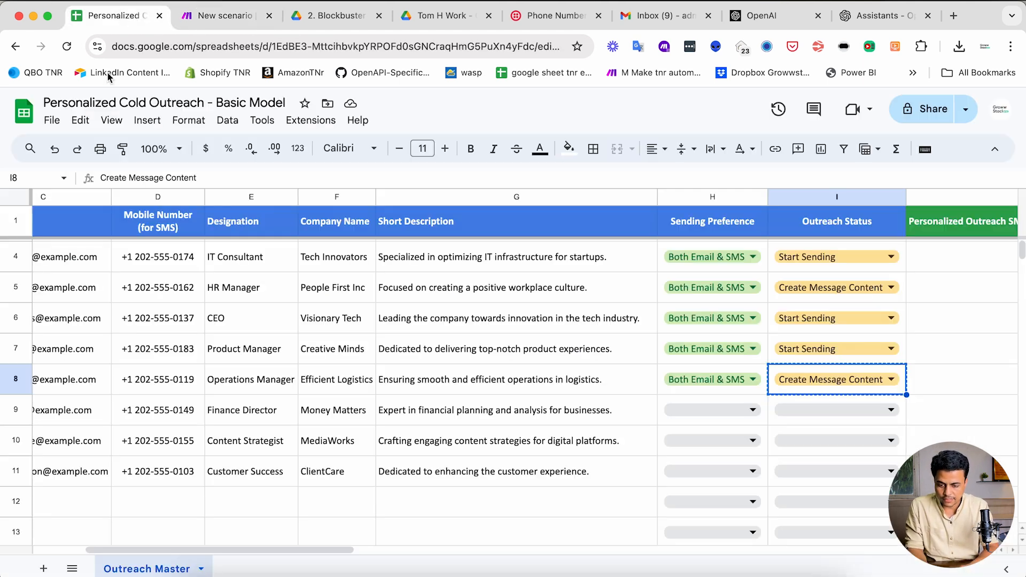
pyautogui.hscroll(-5, 367, 288)
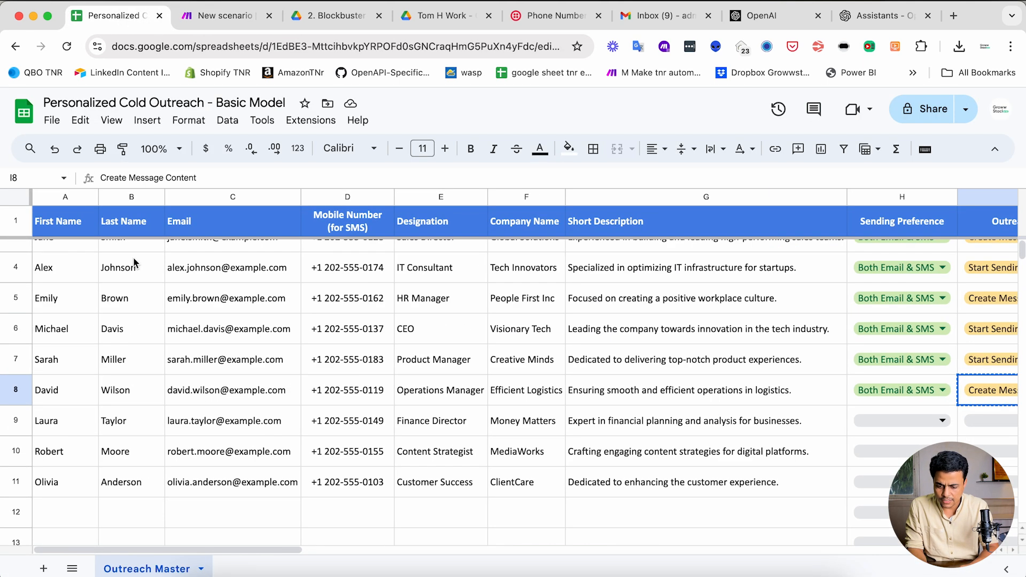
pyautogui.hotkey('ctrl', 'shift', 'Tab')
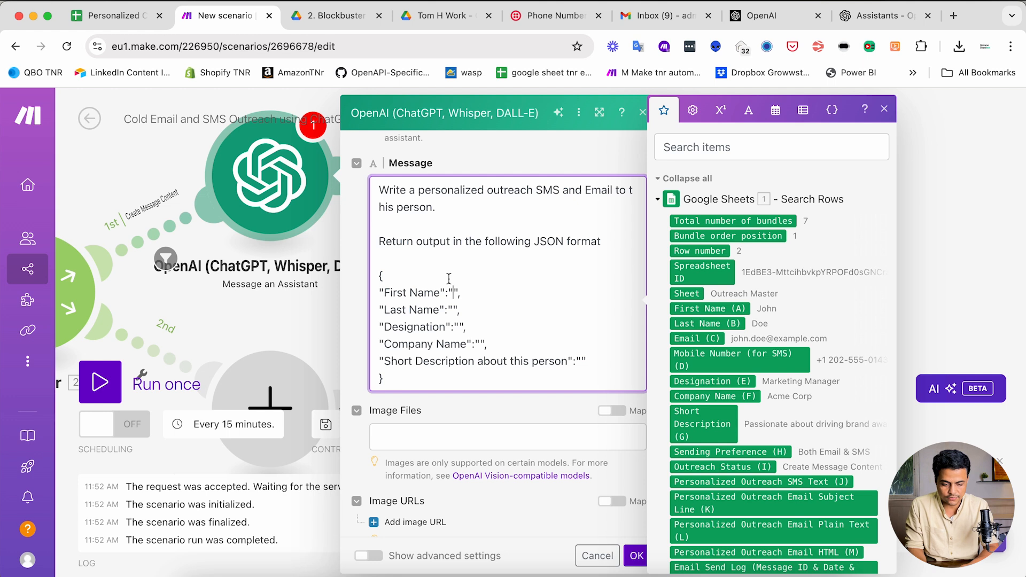
# - Map the sheet's First Name, Last Name, Designation, Company Name and Short Description into the prompt values
pyautogui.click(710, 308)
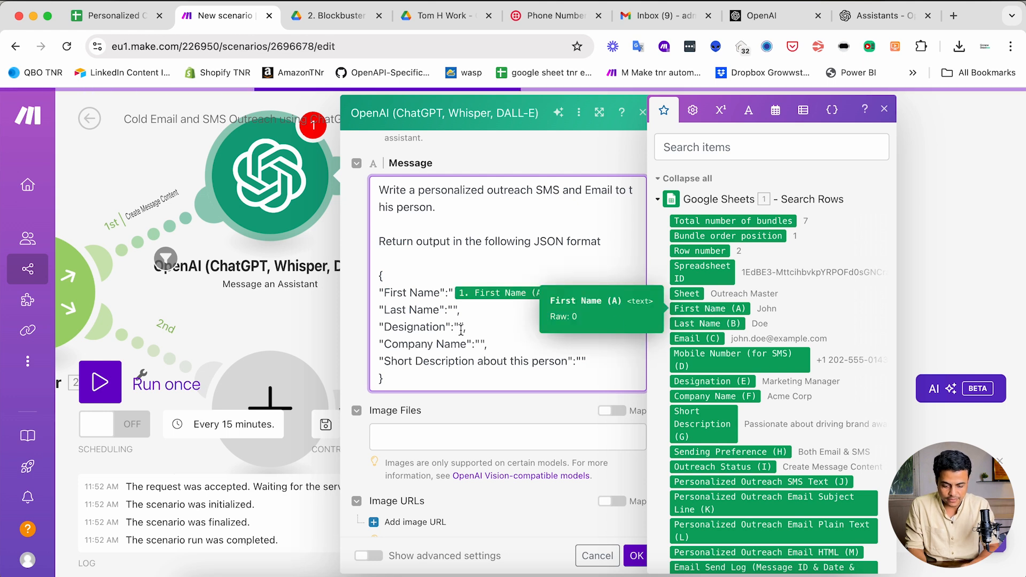
pyautogui.click(454, 310)
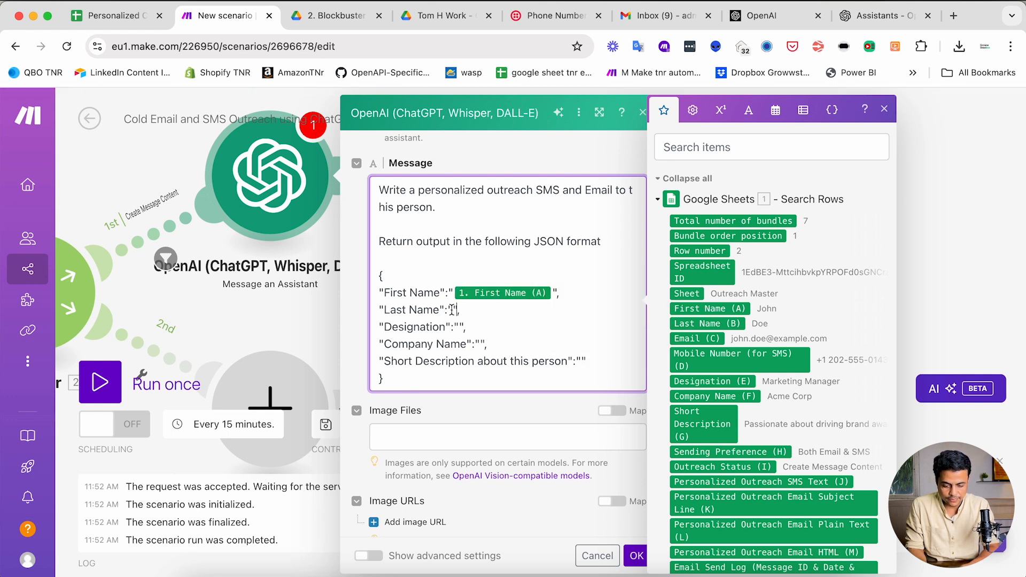
pyautogui.click(698, 323)
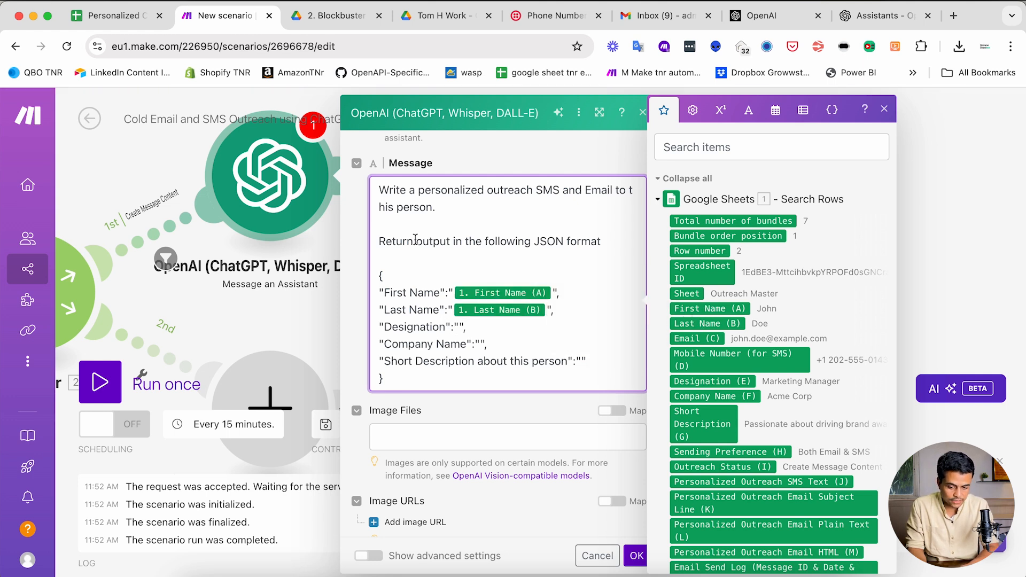
pyautogui.click(458, 327)
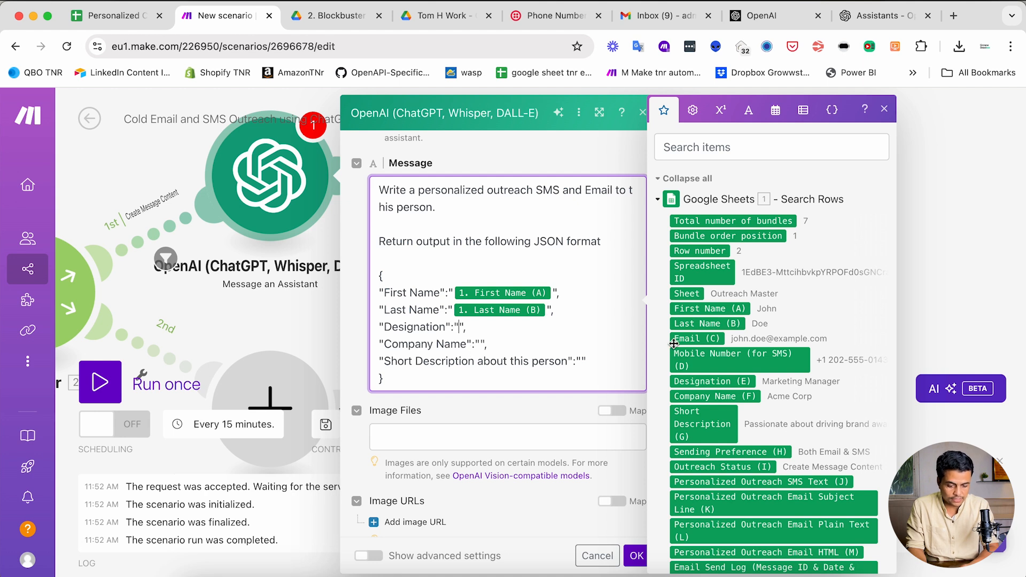
pyautogui.click(706, 381)
pyautogui.click(484, 345)
pyautogui.click(714, 397)
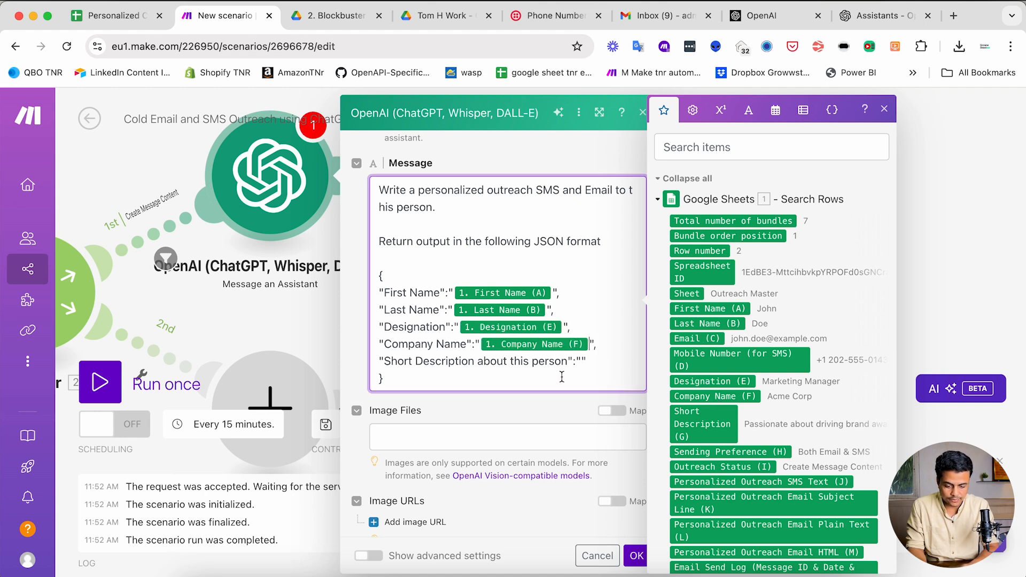
pyautogui.click(582, 361)
pyautogui.click(698, 425)
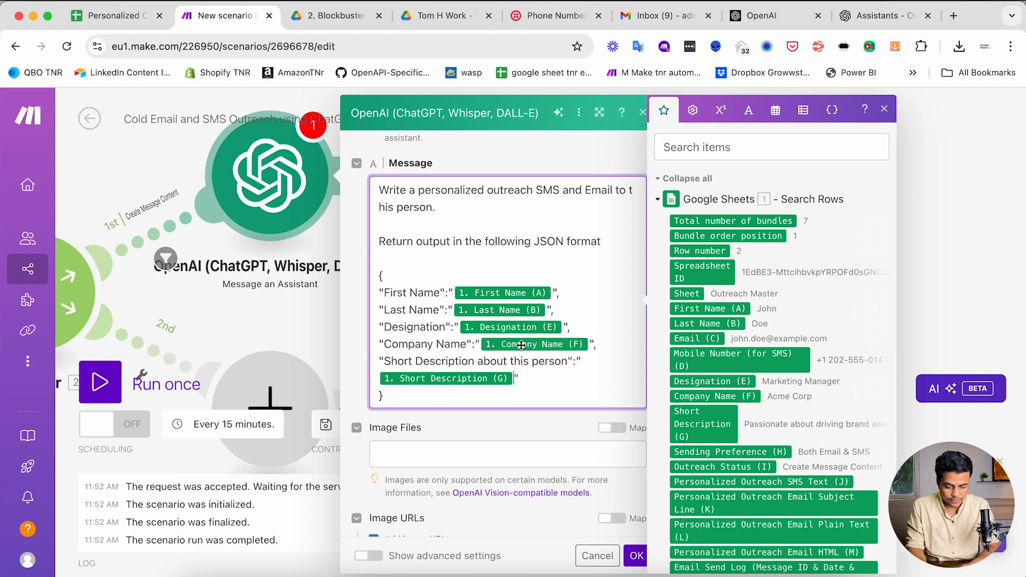
# - Add 'Return output in the following JSON Format' with an empty pair of braces below it
pyautogui.scroll(-3, 521, 345)
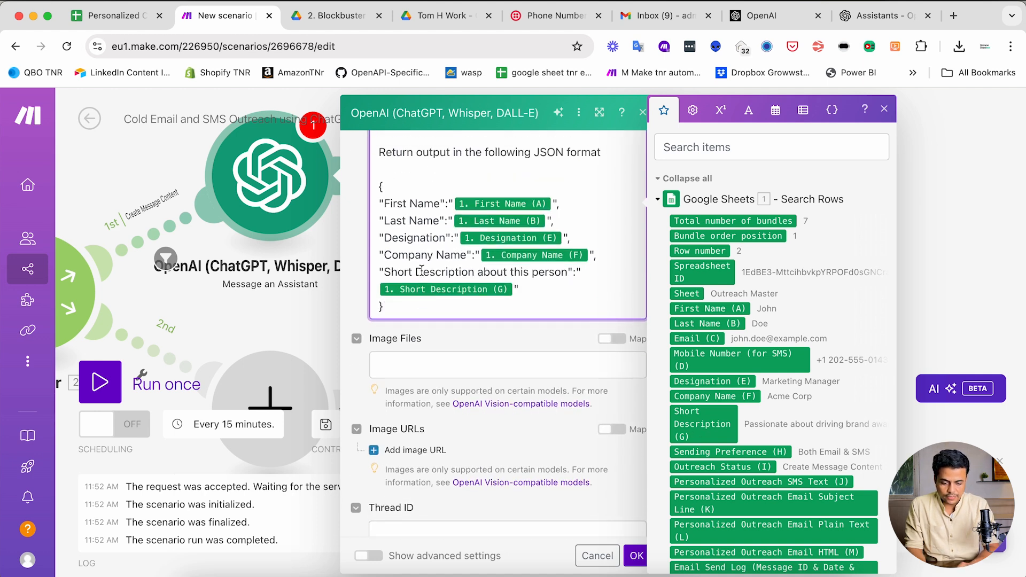
pyautogui.scroll(1, 421, 270)
pyautogui.press('Return')
pyautogui.press('Return')
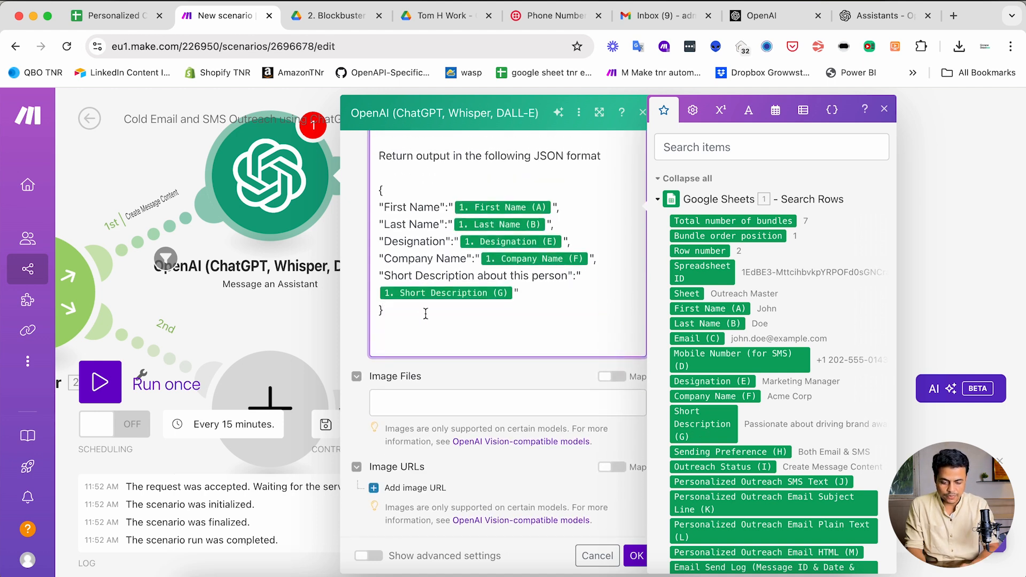
pyautogui.write('Return outp')
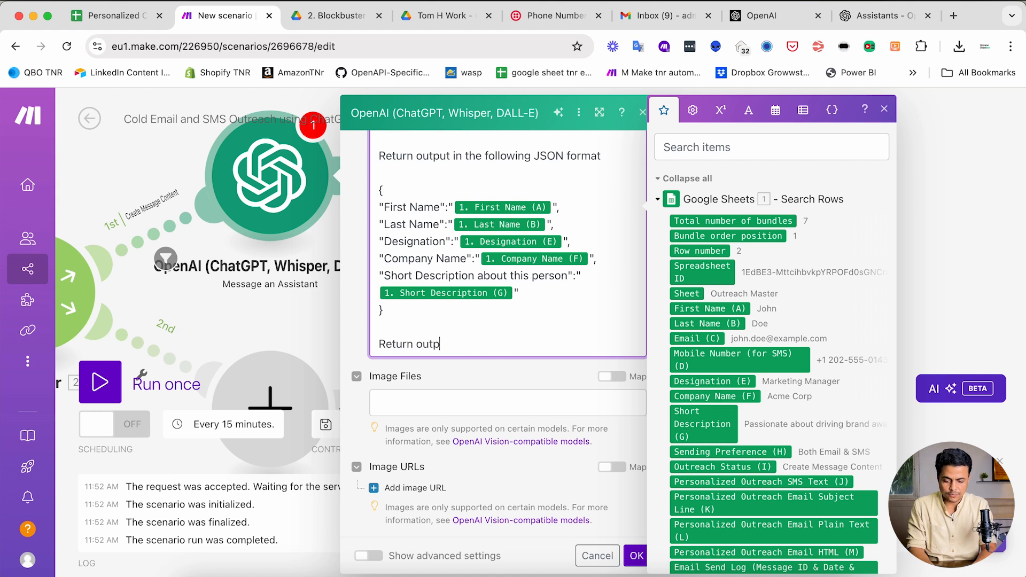
pyautogui.write('ut in the followin')
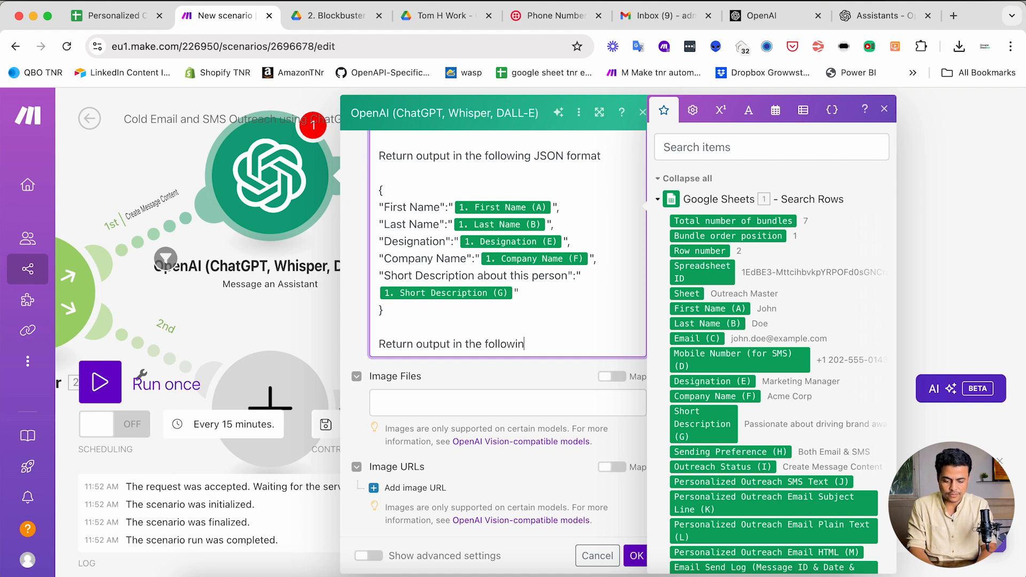
pyautogui.write('g JSON Format')
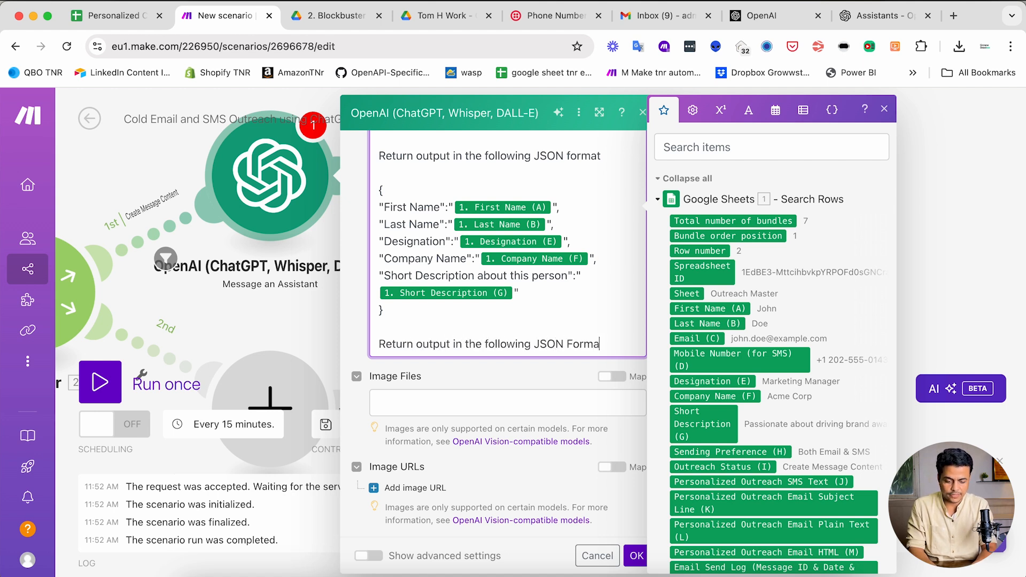
pyautogui.press('Return')
pyautogui.press('Return')
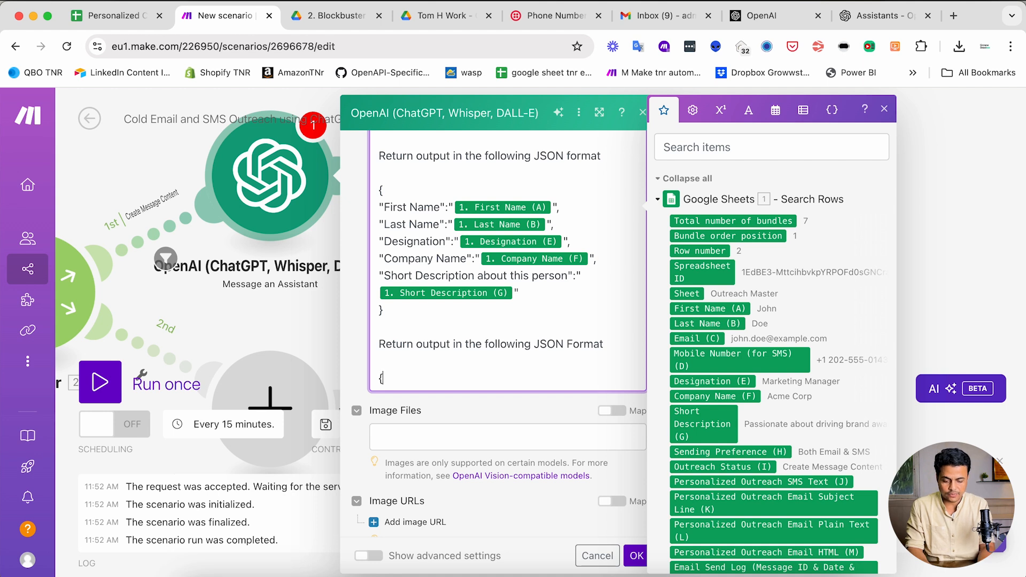
pyautogui.write('{')
pyautogui.press('Return')
pyautogui.press('Return')
pyautogui.write('}')
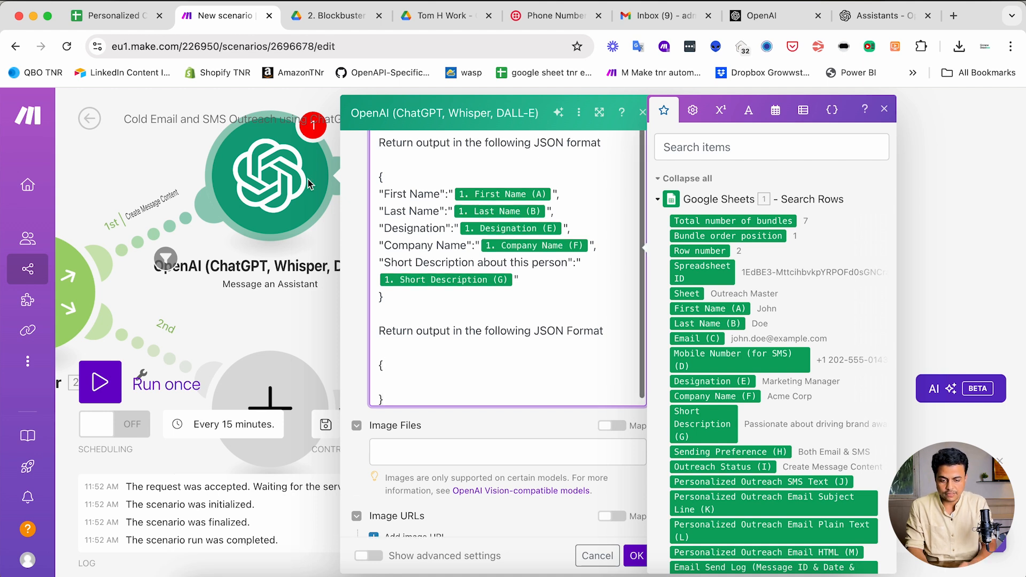
pyautogui.hotkey('ctrl', 'shift', 'Tab')
# - Review headers J1–M1: SMS Text, Email Subject Line, Email Plain Text and Email HTML
pyautogui.hscroll(10, 584, 316)
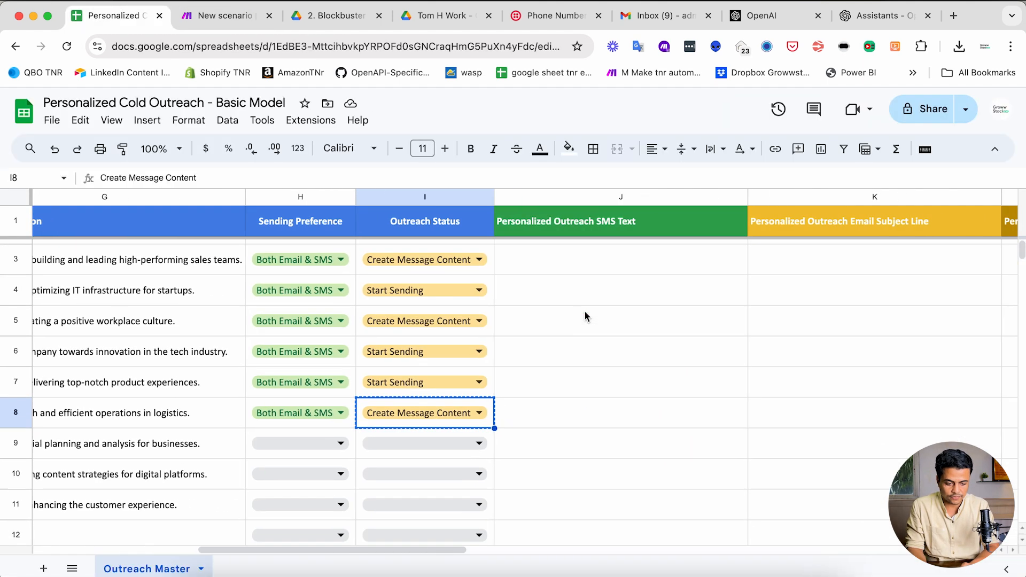
pyautogui.hscroll(5, 584, 316)
pyautogui.click(369, 229)
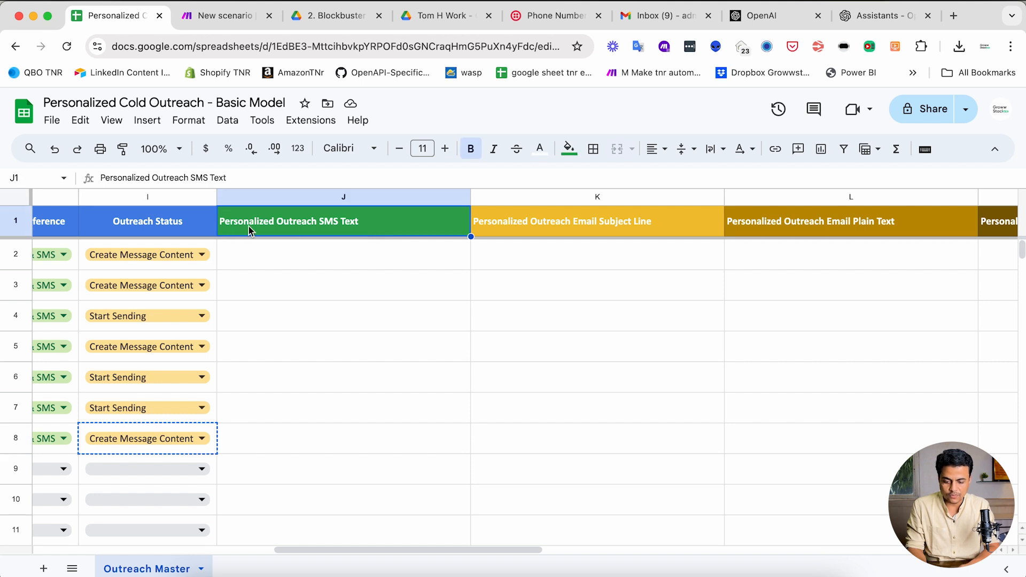
pyautogui.hscroll(3, 428, 233)
pyautogui.click(487, 228)
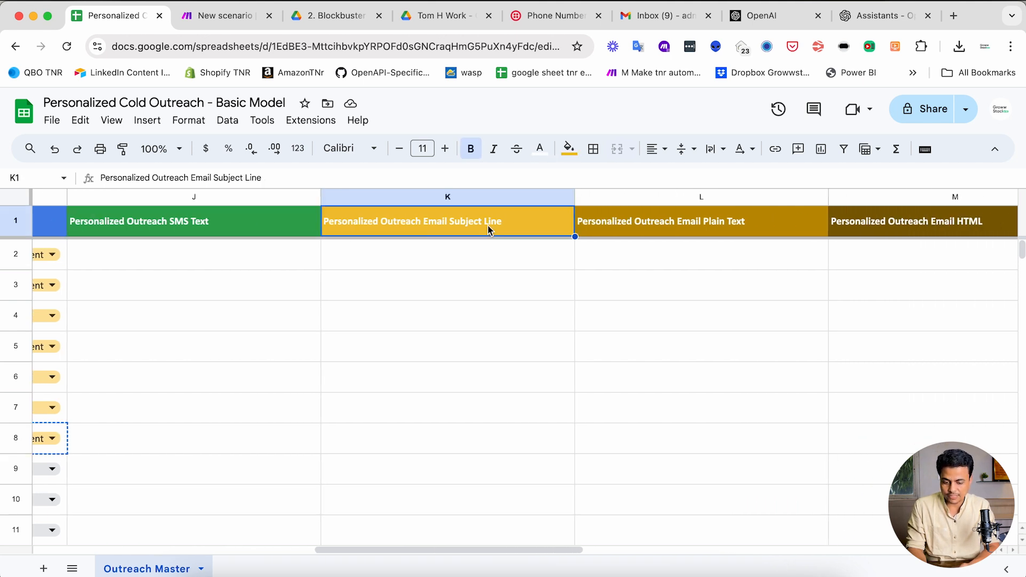
pyautogui.click(632, 223)
pyautogui.hscroll(3, 632, 224)
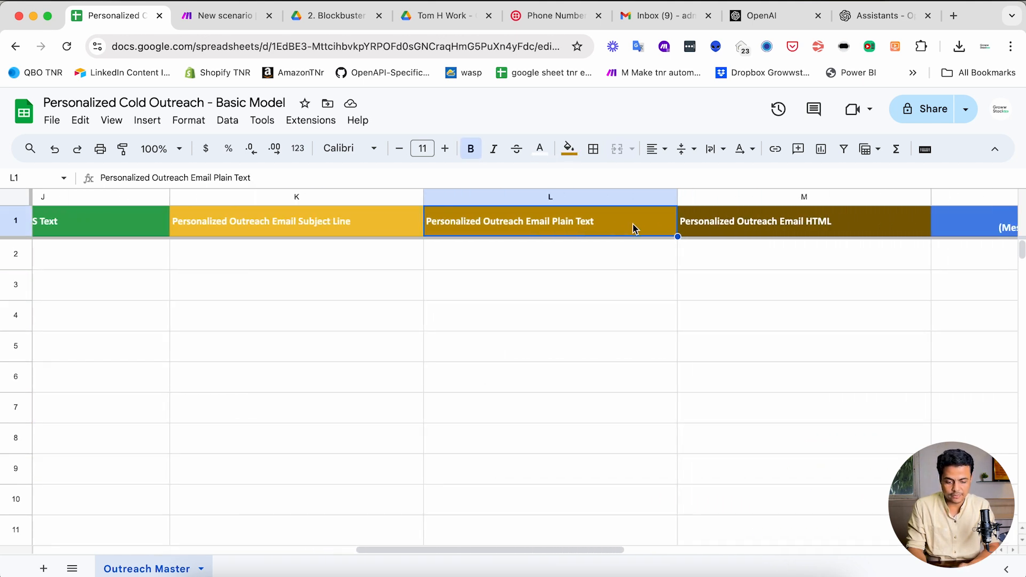
pyautogui.click(792, 228)
# - Add 'SMS Content' and 'Email Subject Line' keys to the prompt's output JSON
pyautogui.hotkey('ctrl', 'Tab')
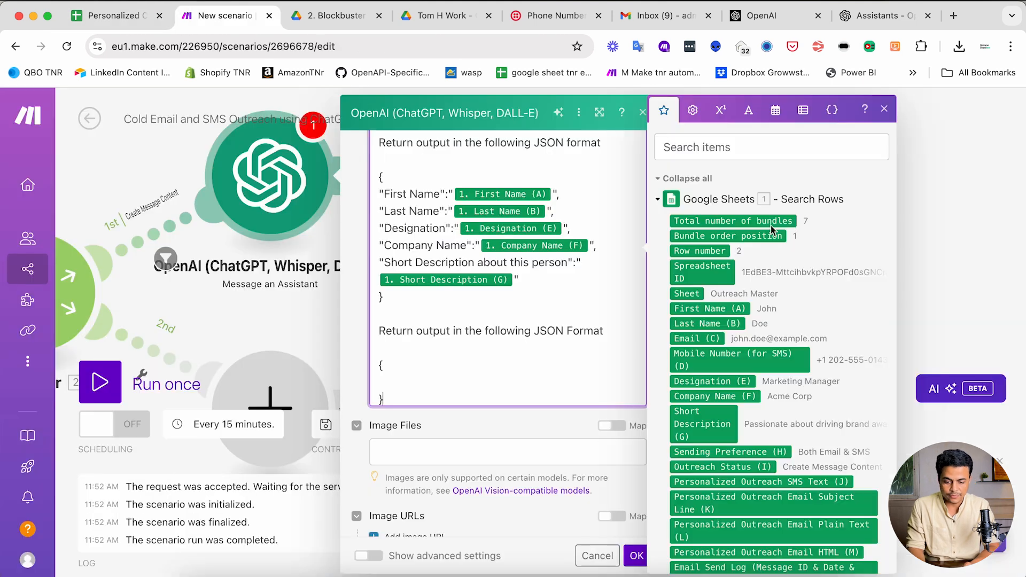
pyautogui.write('"":""')
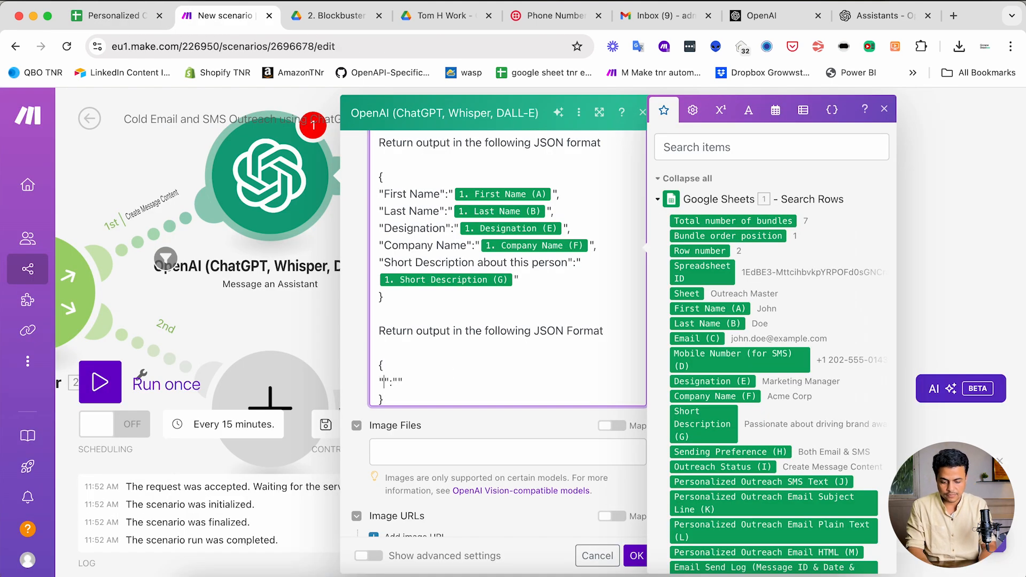
pyautogui.write('SMS Content')
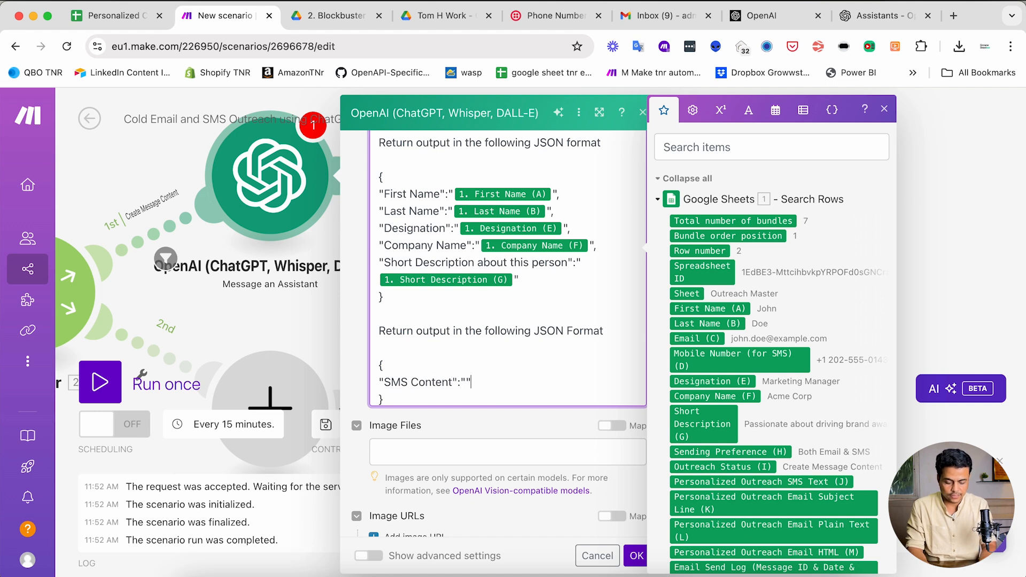
pyautogui.write(',')
pyautogui.press('Return')
pyautogui.write('"Email')
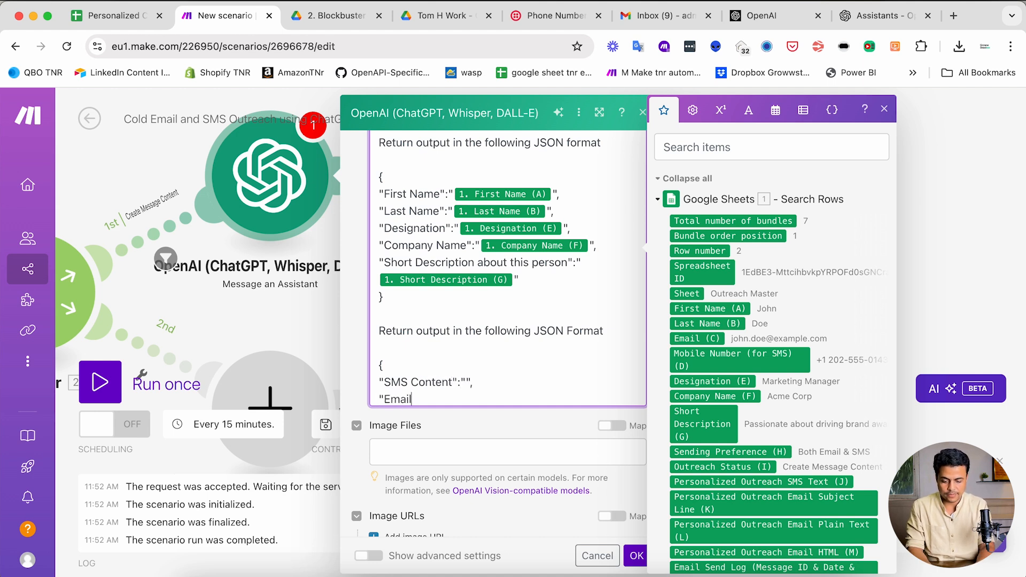
pyautogui.write('Subject Line":"",')
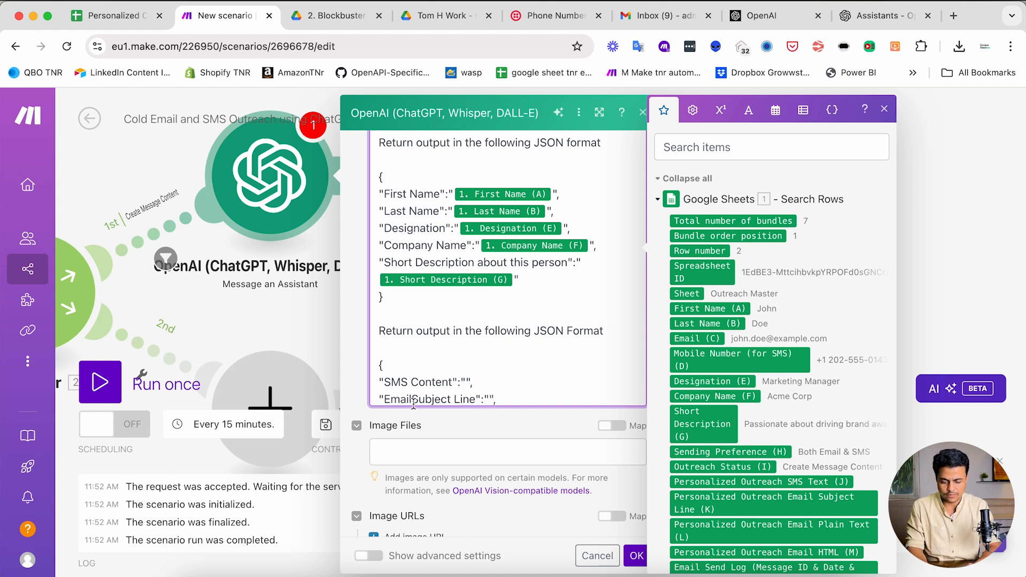
pyautogui.scroll(-2, 413, 403)
pyautogui.click(412, 359)
# - Add 'Email Body in Plain Text' and 'Email Body in HTML Format' keys, removing the extra blank line
pyautogui.click(517, 362)
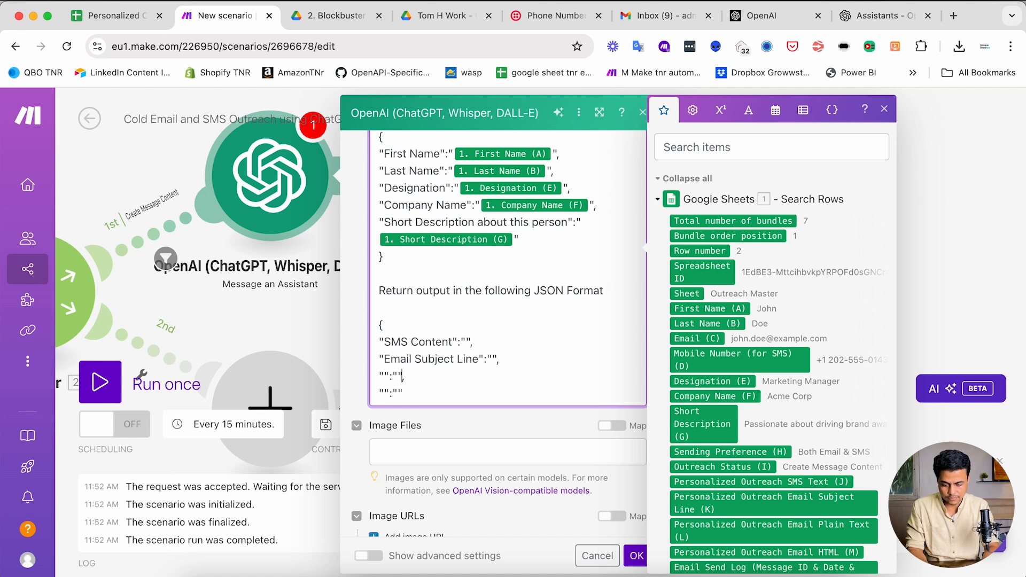
pyautogui.write('Email b')
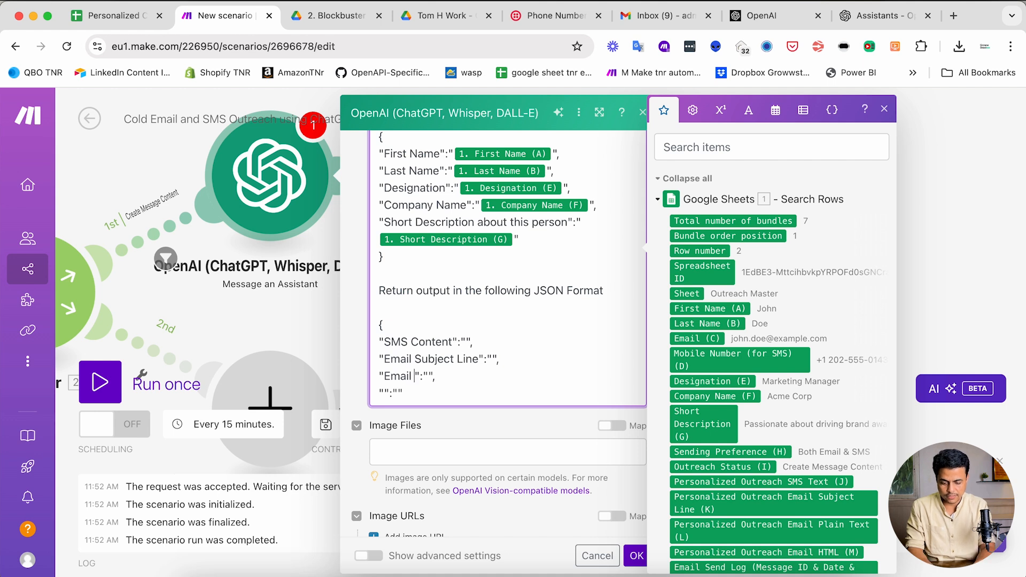
pyautogui.press('BackSpace')
pyautogui.write('Body in Pl')
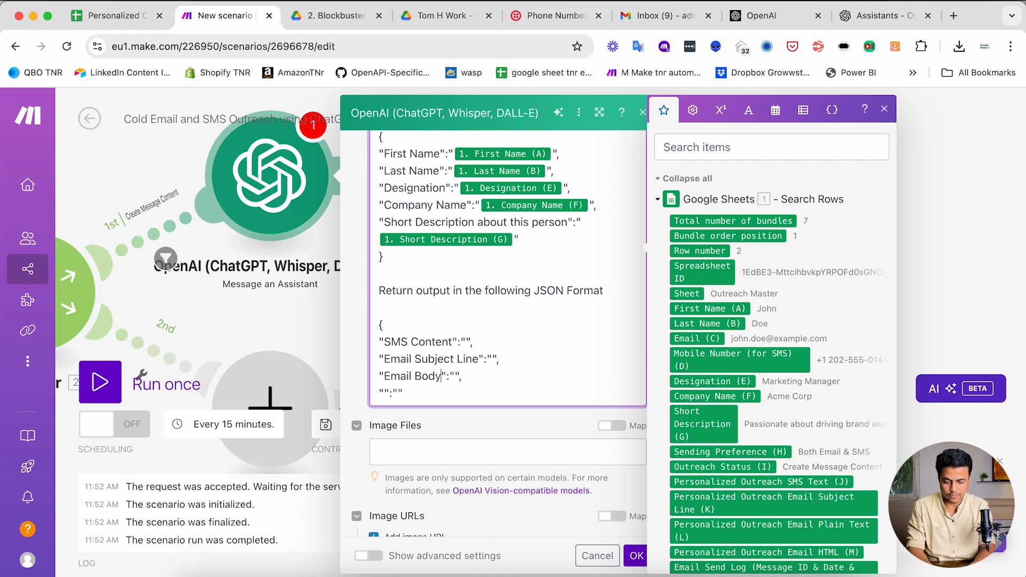
pyautogui.write('ain Text":"", "')
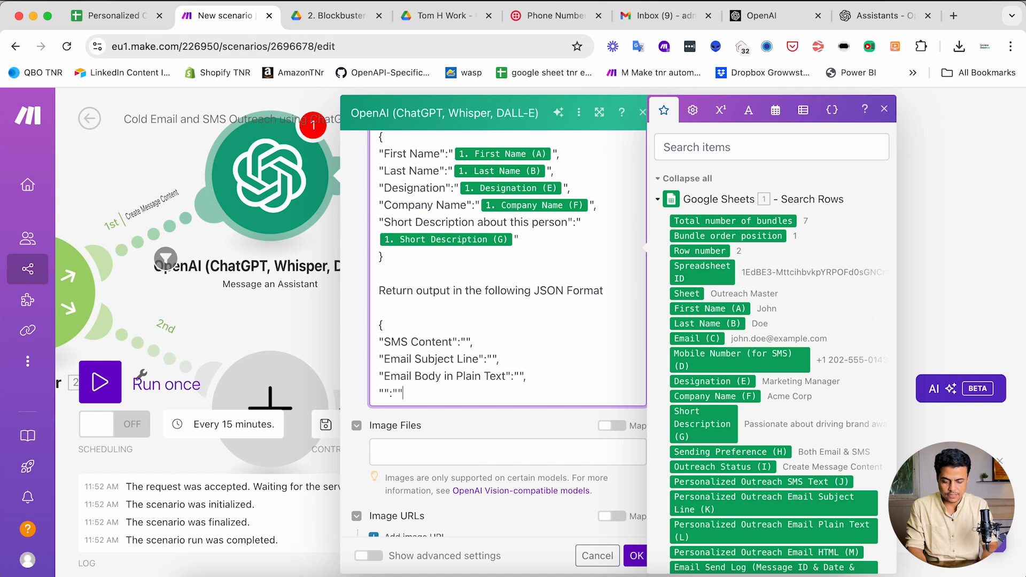
pyautogui.write('Email Body')
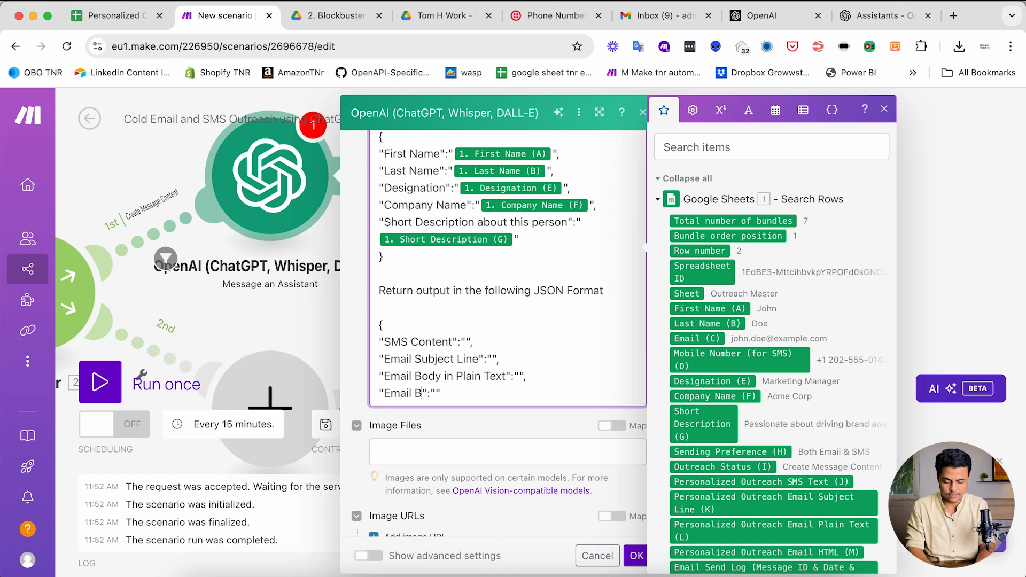
pyautogui.write(' in ')
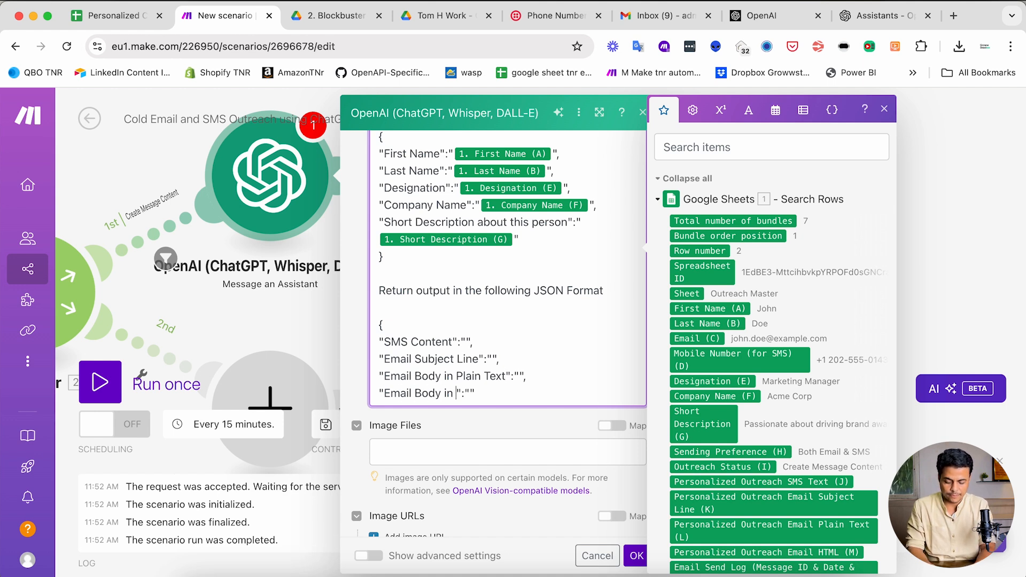
pyautogui.write('HTML Format')
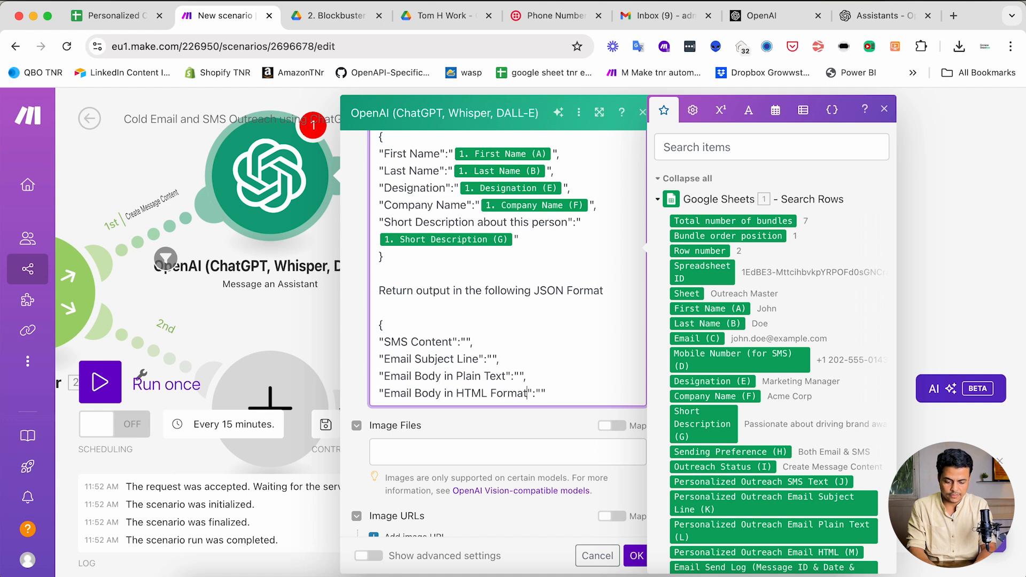
pyautogui.scroll(-1, 609, 380)
pyautogui.click(504, 375)
pyautogui.press('BackSpace')
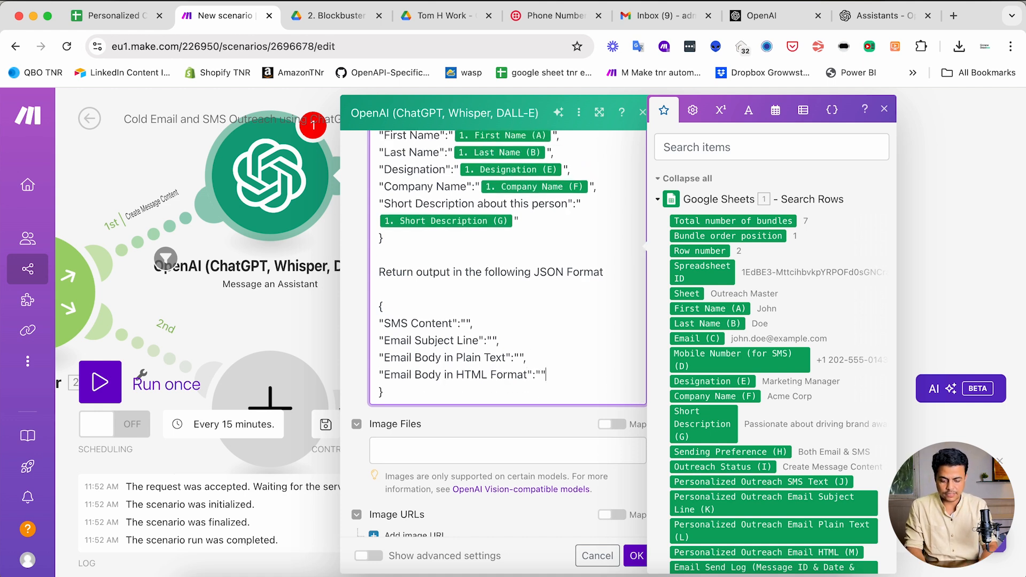
pyautogui.click(523, 409)
pyautogui.scroll(-6, 522, 409)
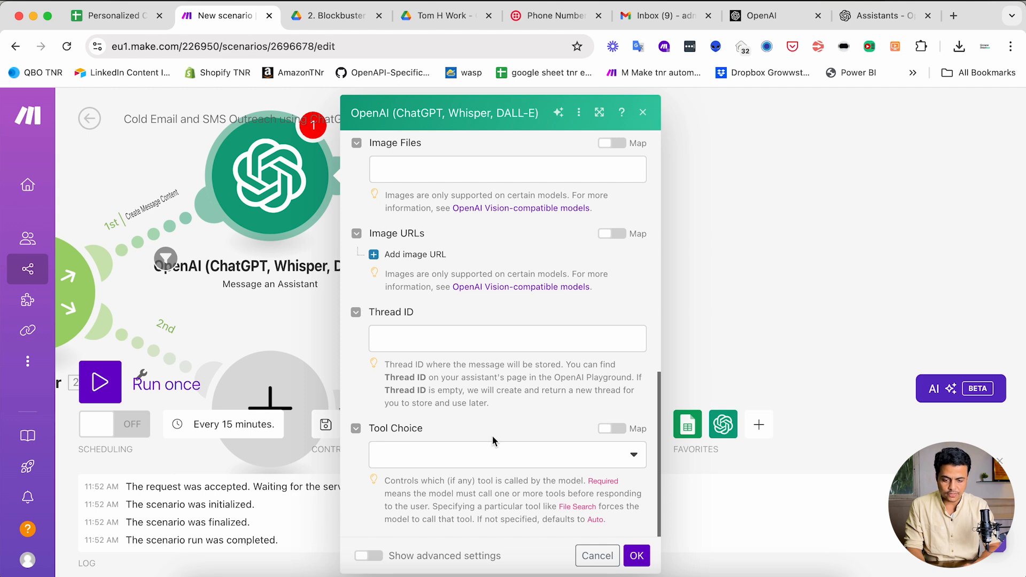
pyautogui.click(861, 20)
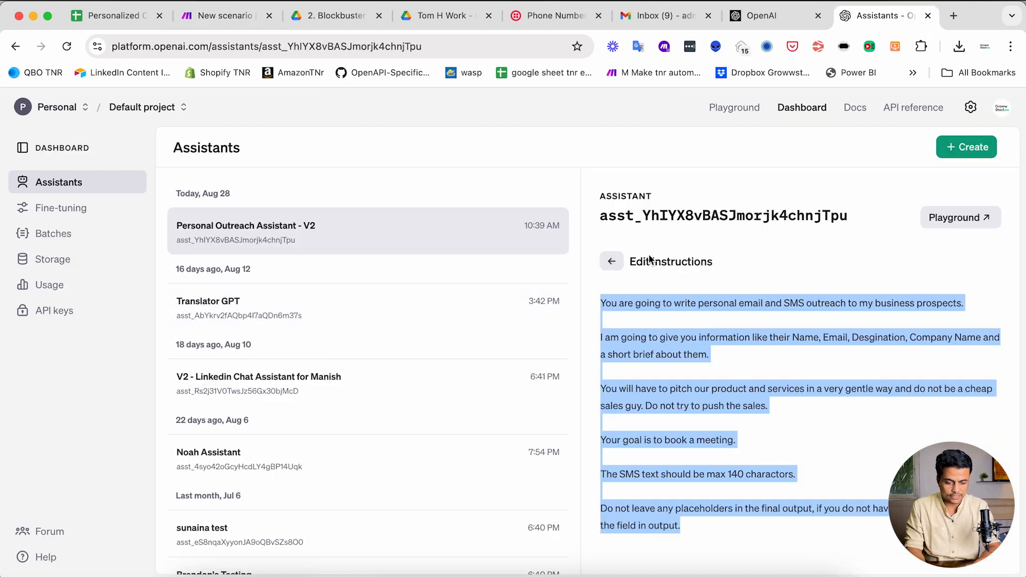
pyautogui.click(614, 262)
pyautogui.scroll(-5, 641, 374)
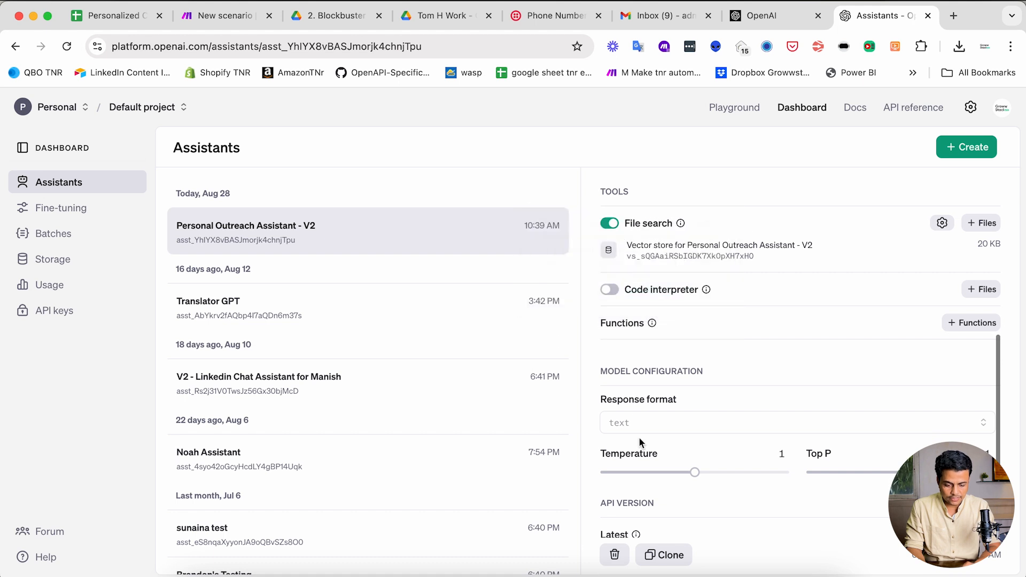
pyautogui.scroll(-1, 636, 428)
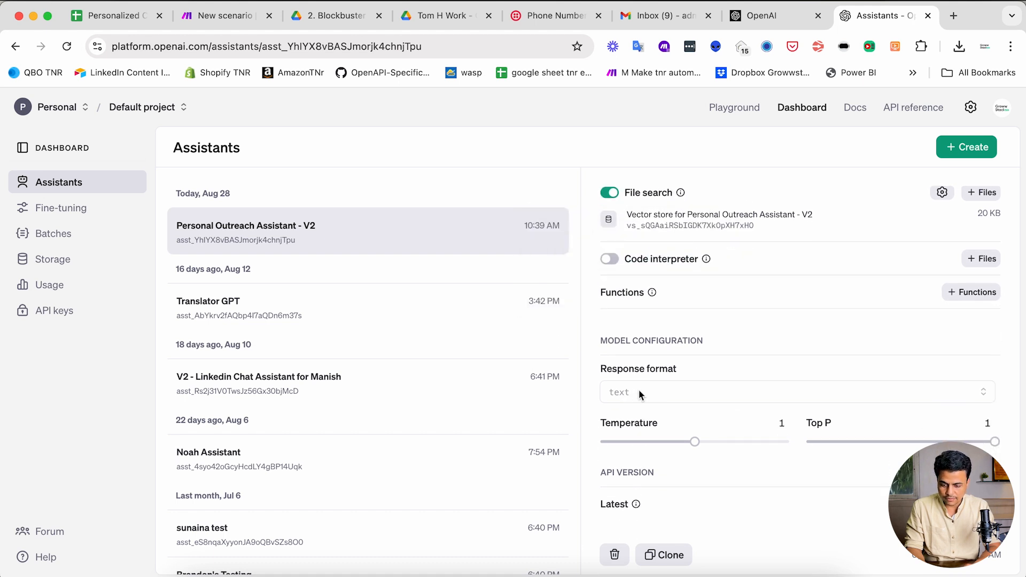
pyautogui.click(209, 19)
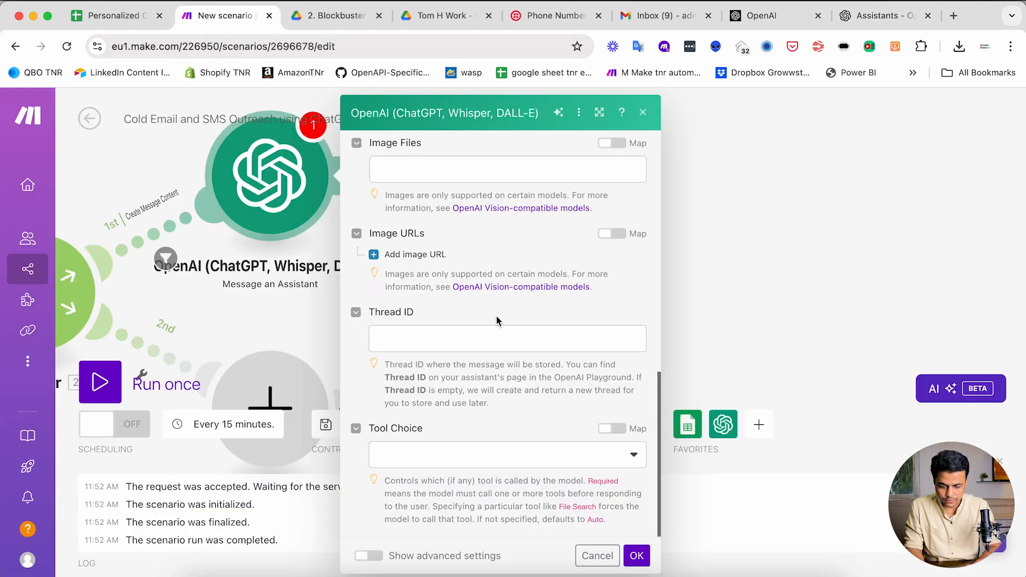
# - Save the OpenAI module and add a Google Sheets 'Update a Row' module after it
pyautogui.click(636, 555)
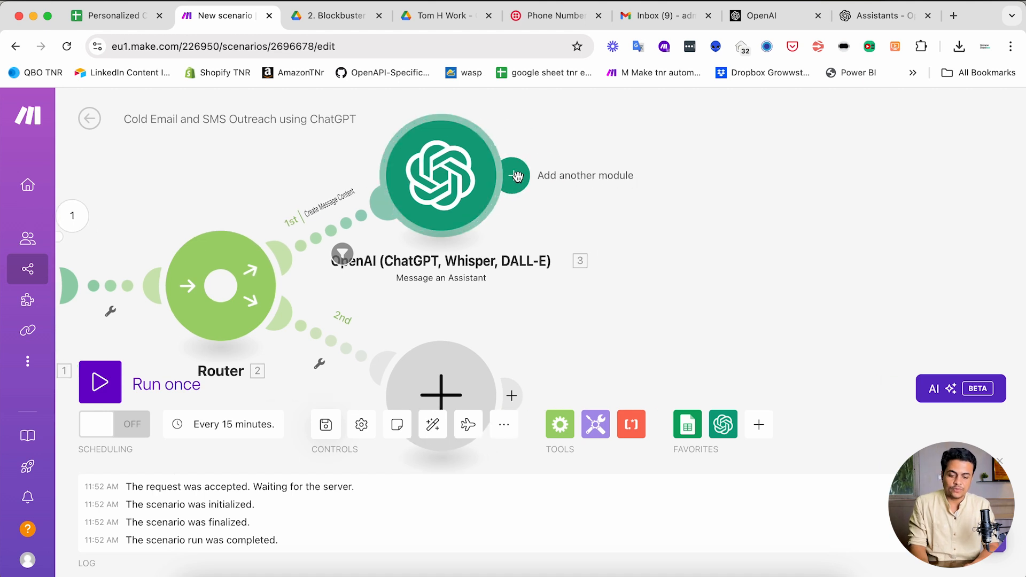
pyautogui.click(516, 176)
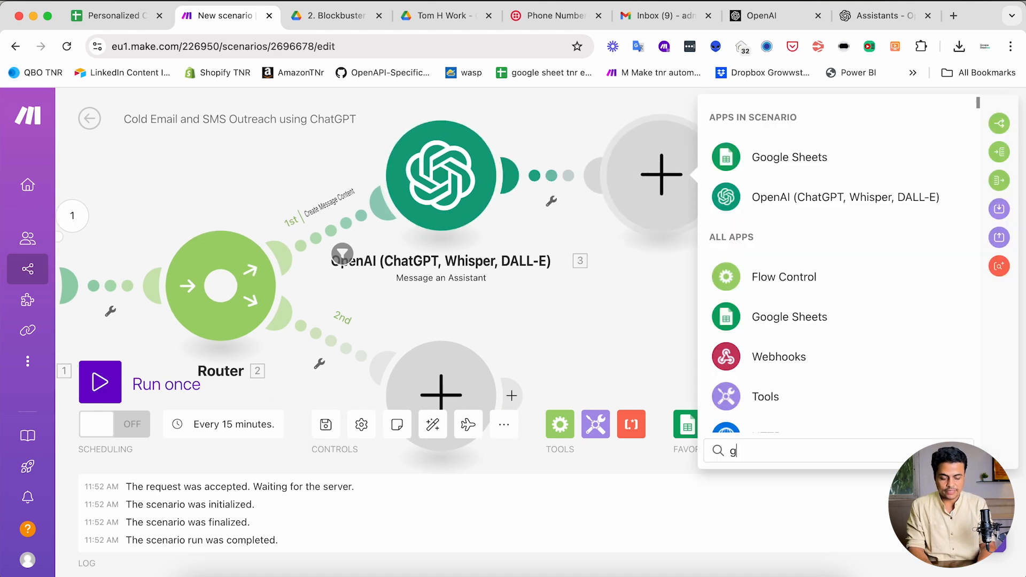
pyautogui.write('google s')
pyautogui.press('BackSpace')
pyautogui.write('sheet')
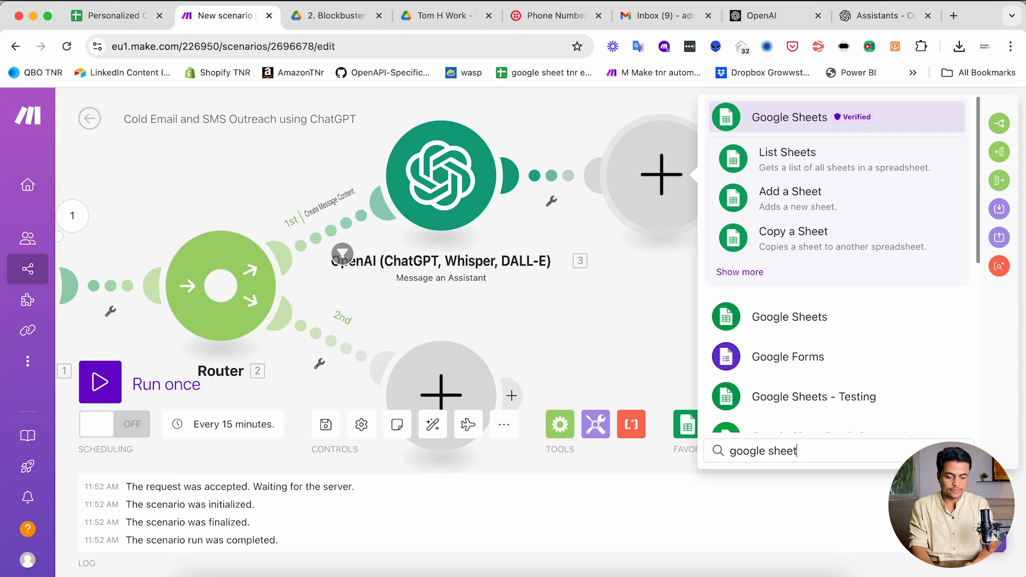
pyautogui.click(733, 272)
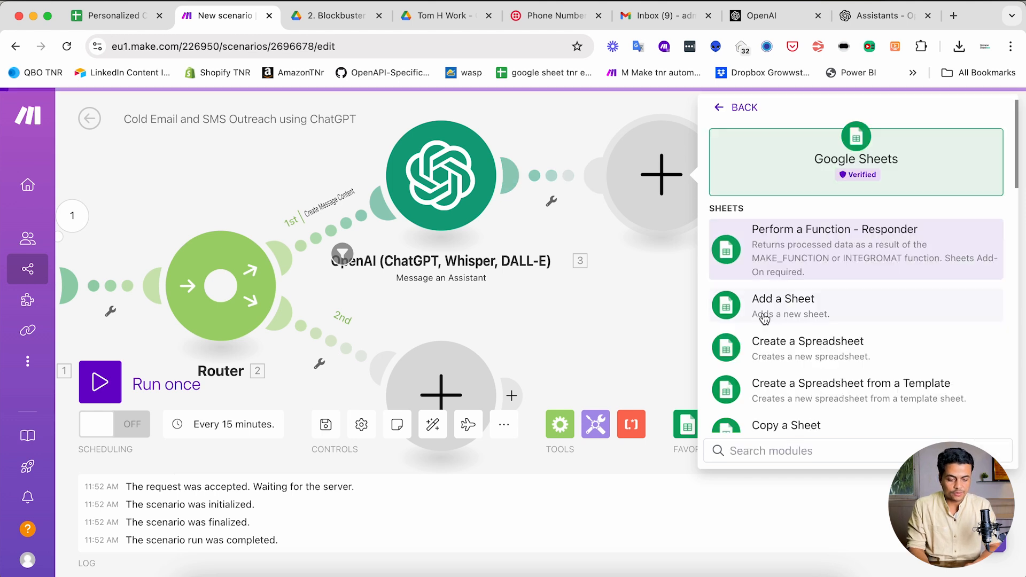
pyautogui.scroll(-1, 770, 329)
pyautogui.scroll(3, 770, 327)
pyautogui.scroll(-5, 768, 330)
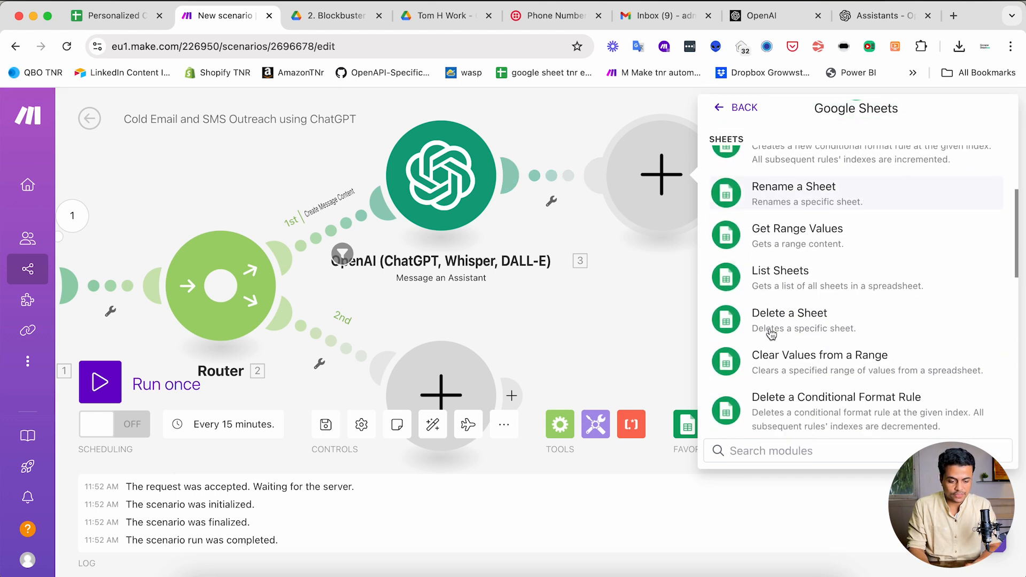
pyautogui.scroll(-2, 771, 334)
pyautogui.click(771, 342)
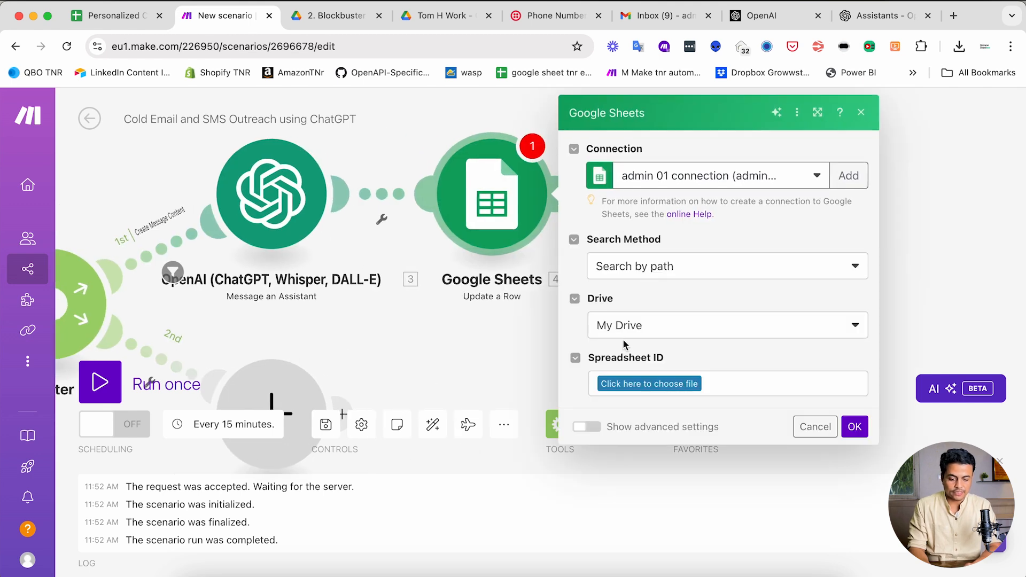
# - Select the 'Personalized Cold Outreach - Basic Model' spreadsheet and its Outreach Master sheet
pyautogui.click(644, 382)
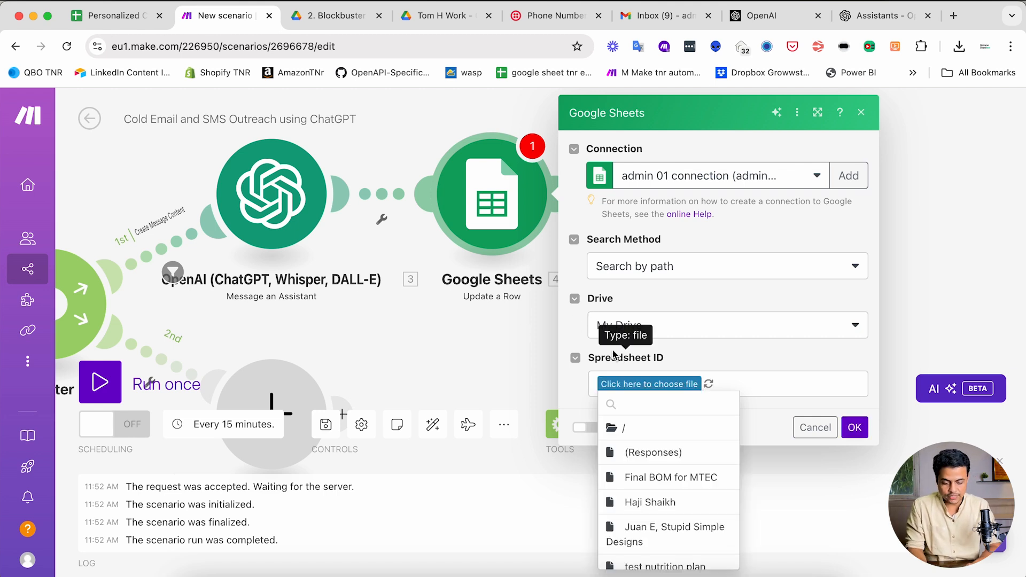
pyautogui.scroll(-1, 644, 521)
pyautogui.scroll(-10, 644, 521)
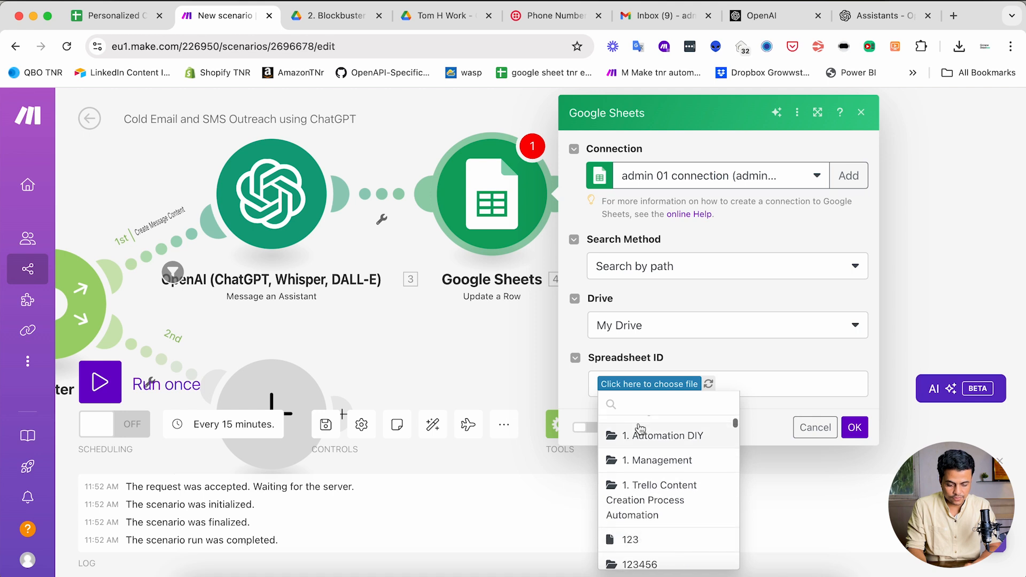
pyautogui.click(641, 426)
pyautogui.click(724, 393)
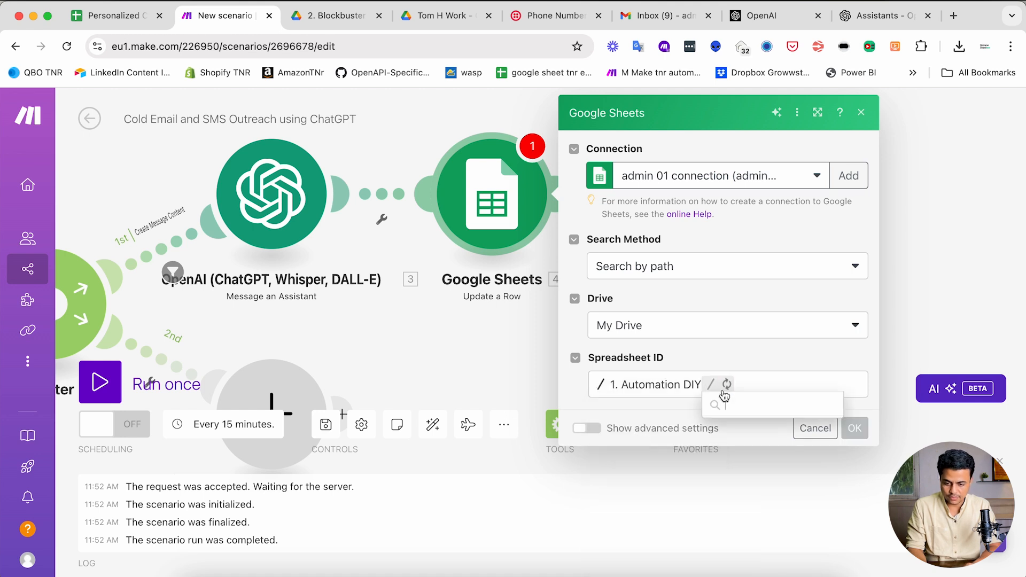
pyautogui.click(751, 460)
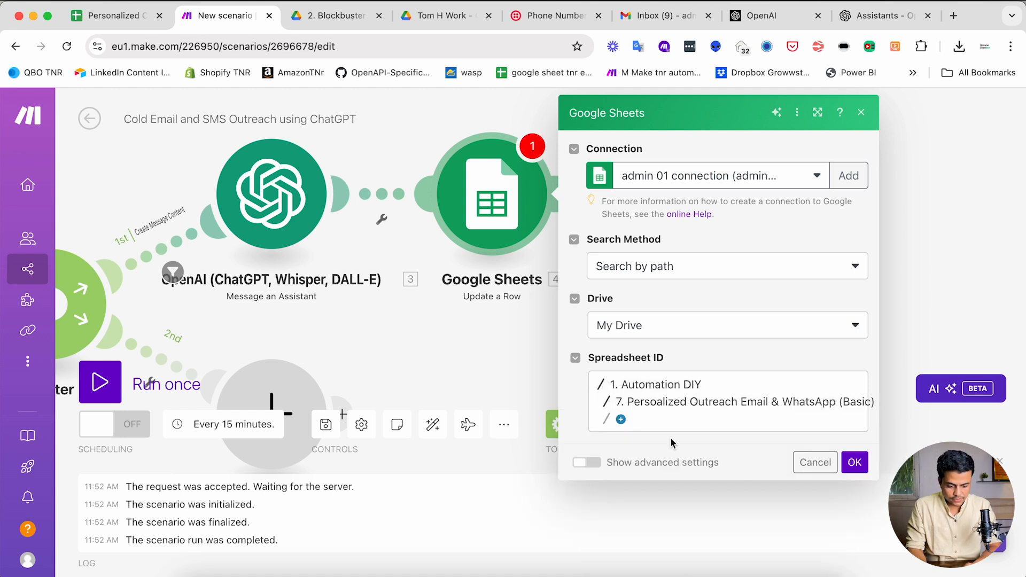
pyautogui.click(623, 420)
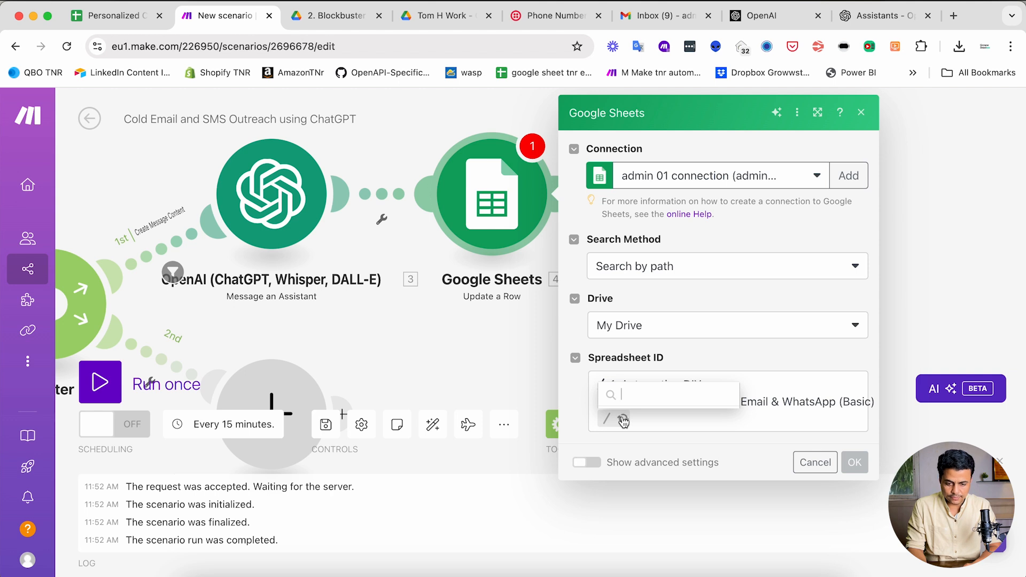
pyautogui.click(644, 395)
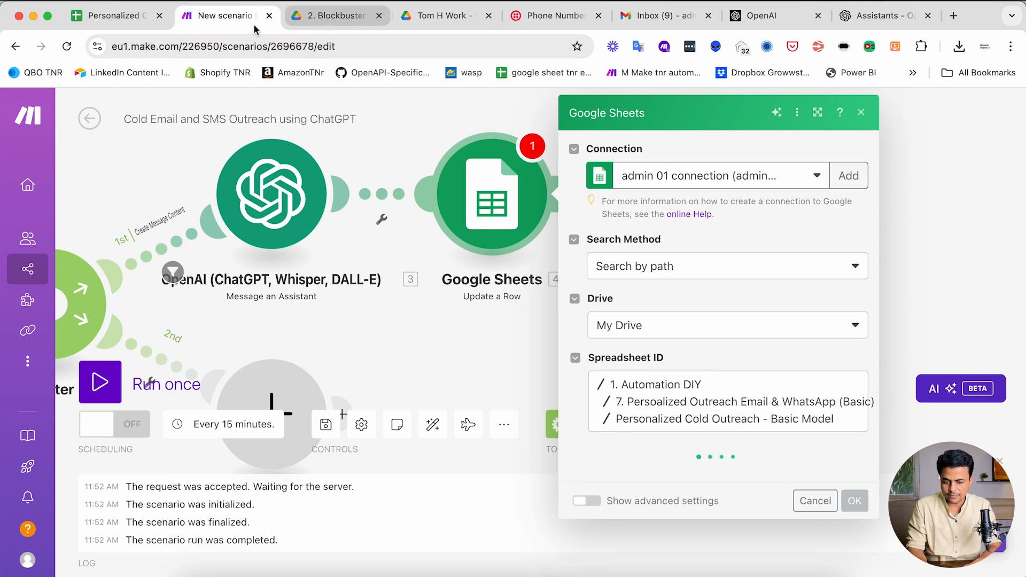
pyautogui.click(655, 480)
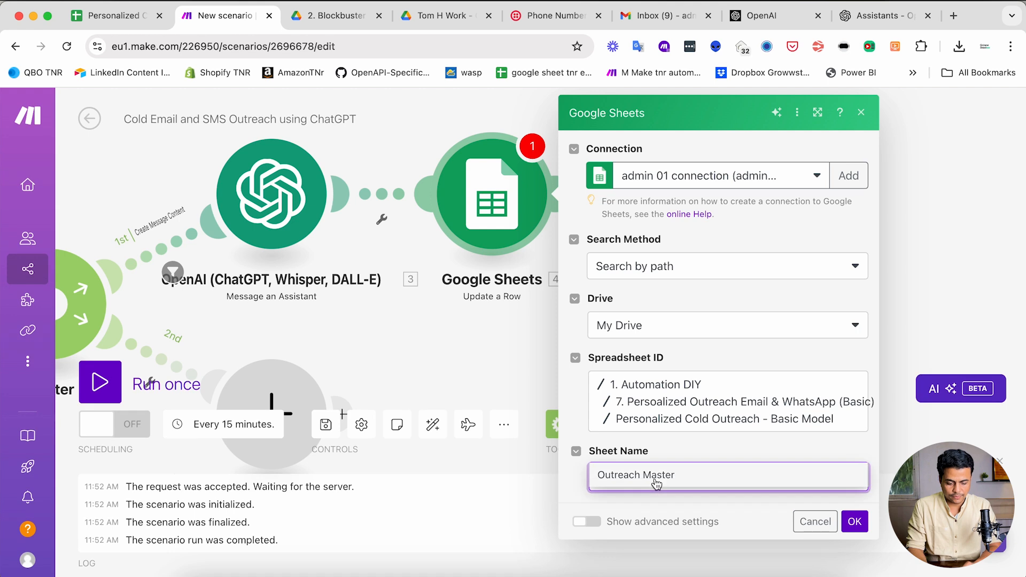
# - Map the search step's '1. Row number' into the Row number field
pyautogui.scroll(-3, 619, 417)
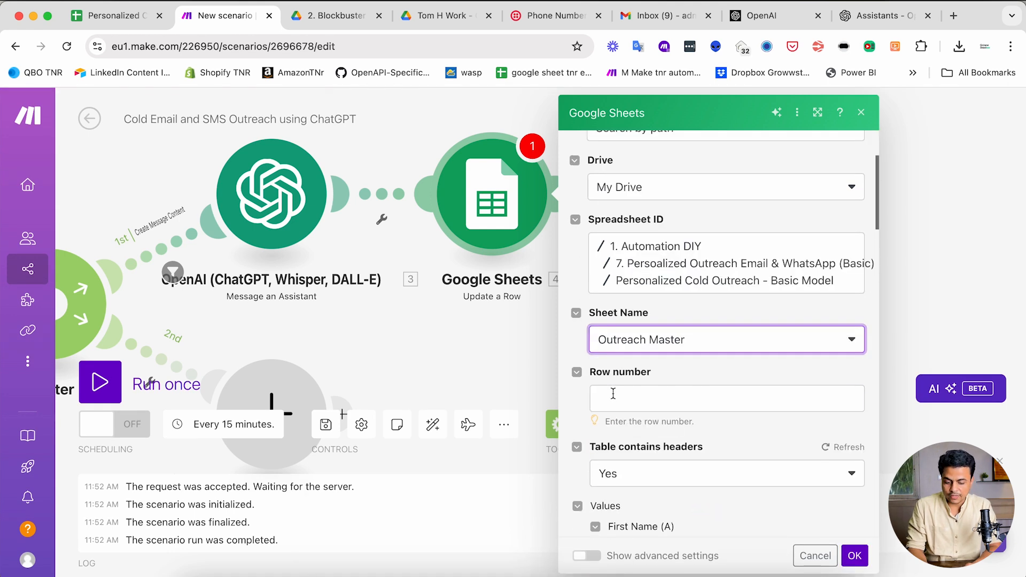
pyautogui.click(613, 393)
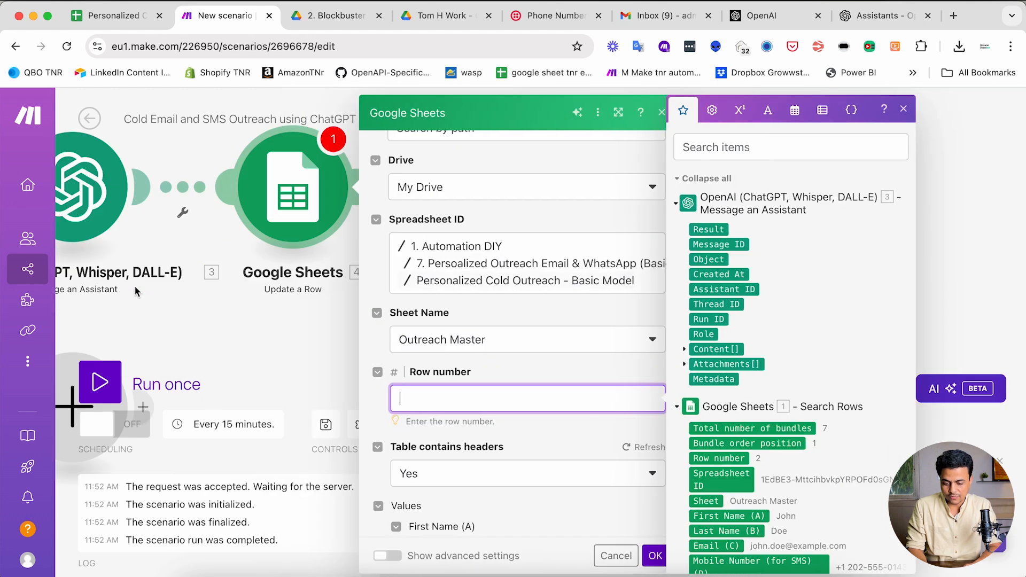
pyautogui.moveTo(135, 287); pyautogui.dragTo(398, 291)
pyautogui.moveTo(298, 316)
pyautogui.mouseDown()
pyautogui.moveTo(394, 296)
pyautogui.moveTo(325, 303)
pyautogui.moveTo(588, 319)
pyautogui.mouseUp()
pyautogui.scroll(-2, 783, 430)
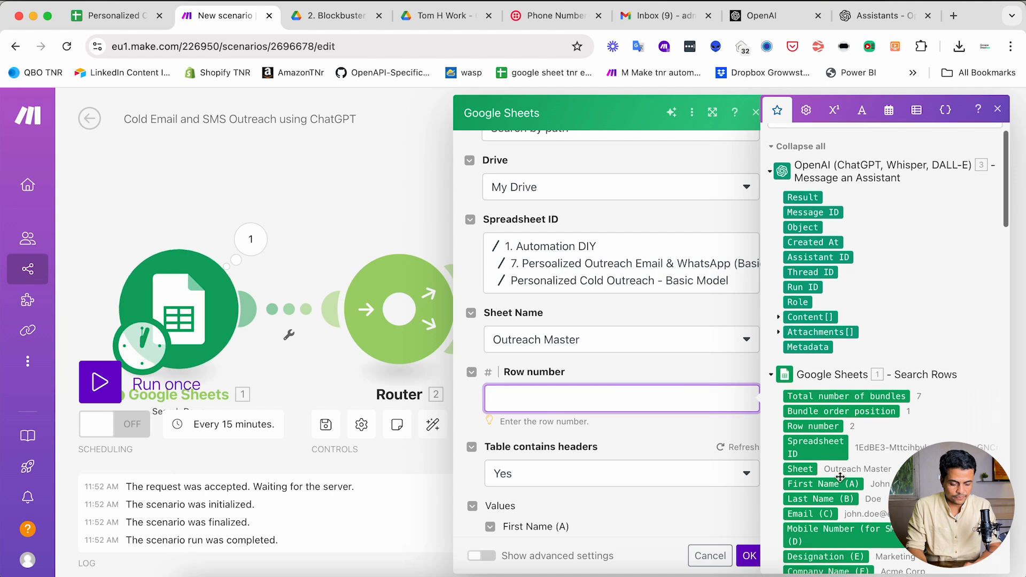
pyautogui.click(813, 425)
pyautogui.scroll(-4, 565, 439)
pyautogui.scroll(-9, 565, 439)
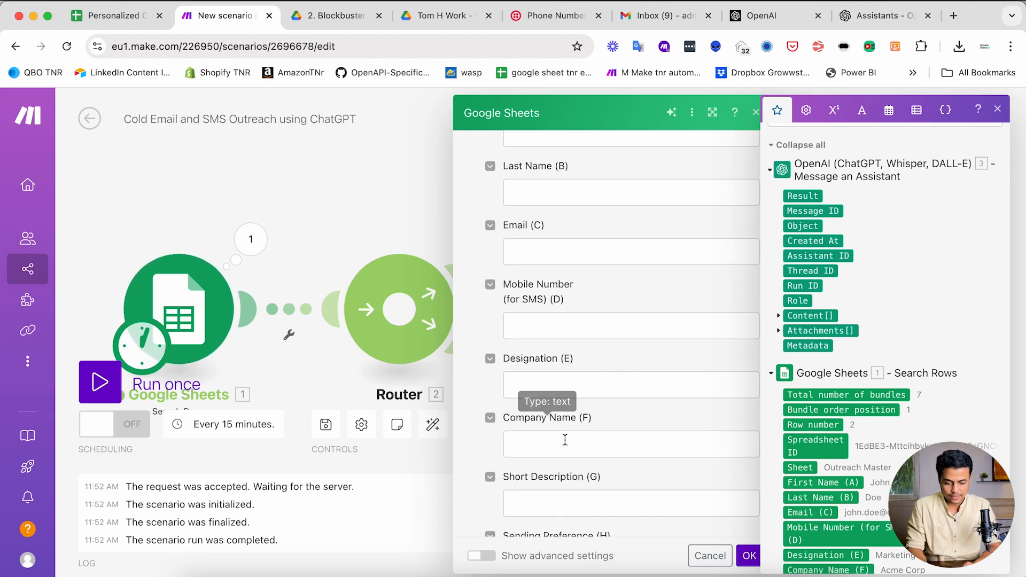
pyautogui.scroll(-2, 565, 439)
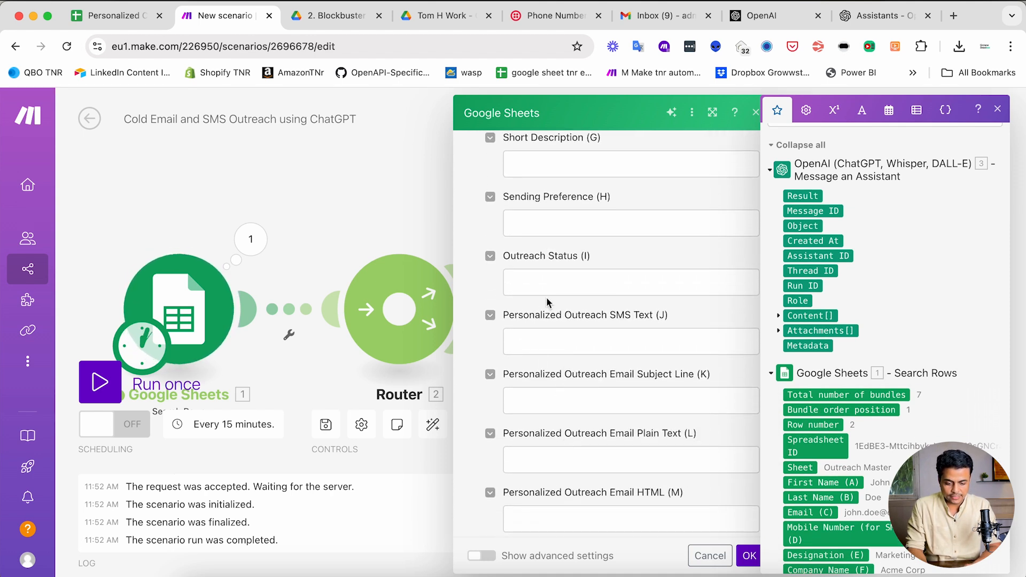
# - Check the J–M output fields and save the Update a Row settings
pyautogui.click(561, 273)
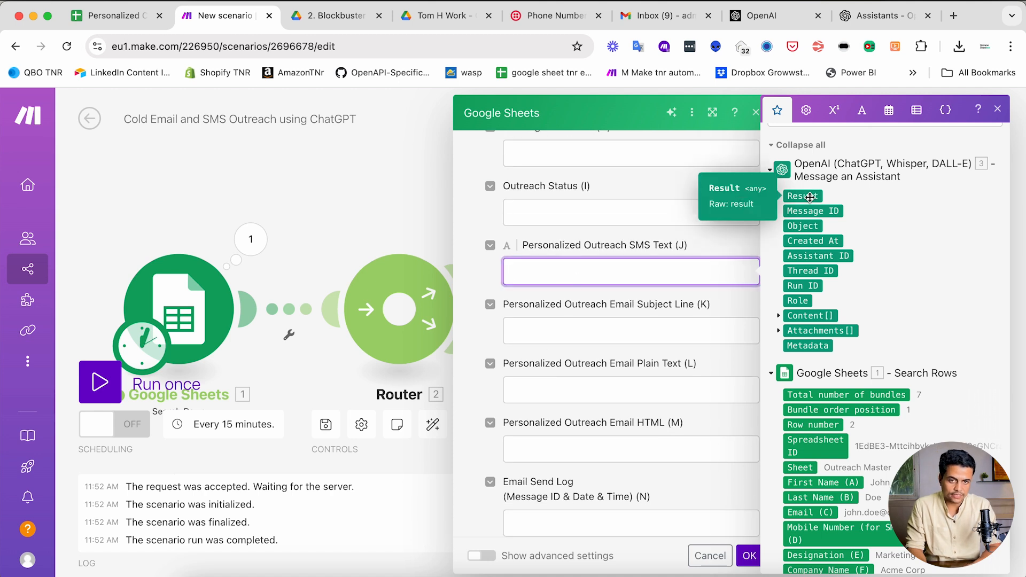
pyautogui.click(580, 326)
pyautogui.click(580, 390)
pyautogui.click(581, 449)
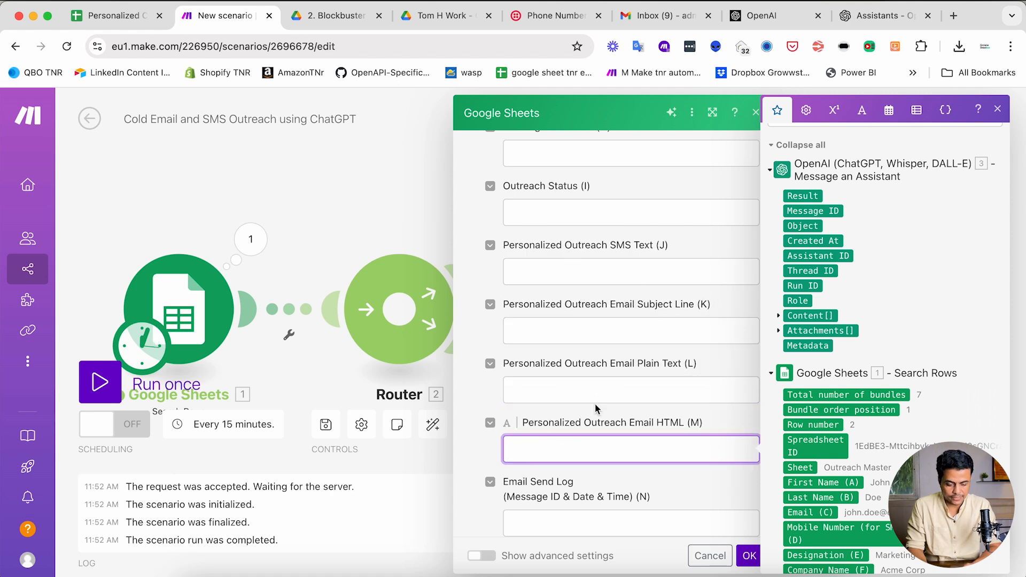
pyautogui.click(750, 556)
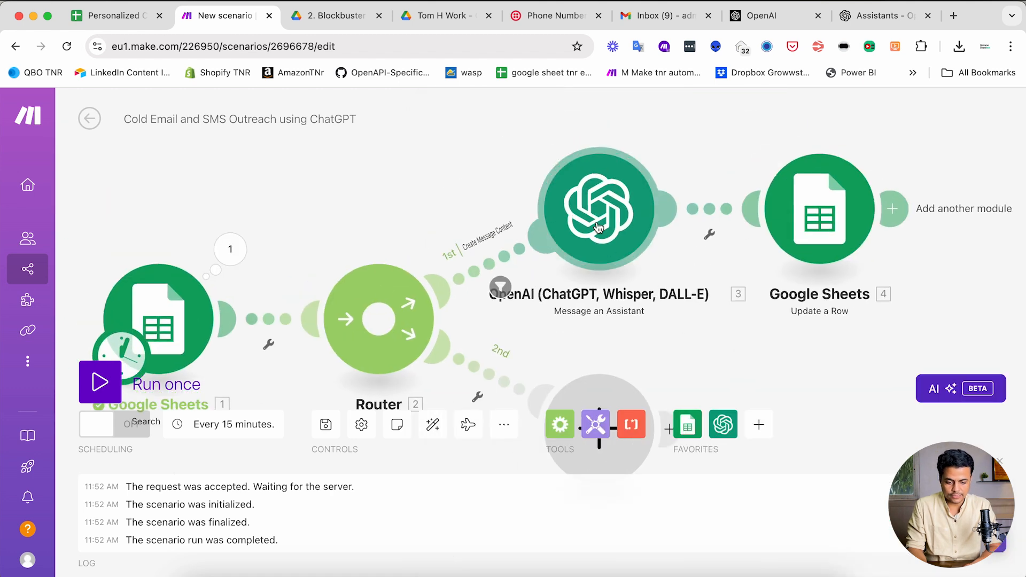
# - Run only the OpenAI step with sample inputs: CEO, Growwstacks, 'Good guy in tech and AI'
pyautogui.rightClick(593, 230)
pyautogui.click(657, 261)
pyautogui.click(762, 282)
pyautogui.press('Tab')
pyautogui.write('M')
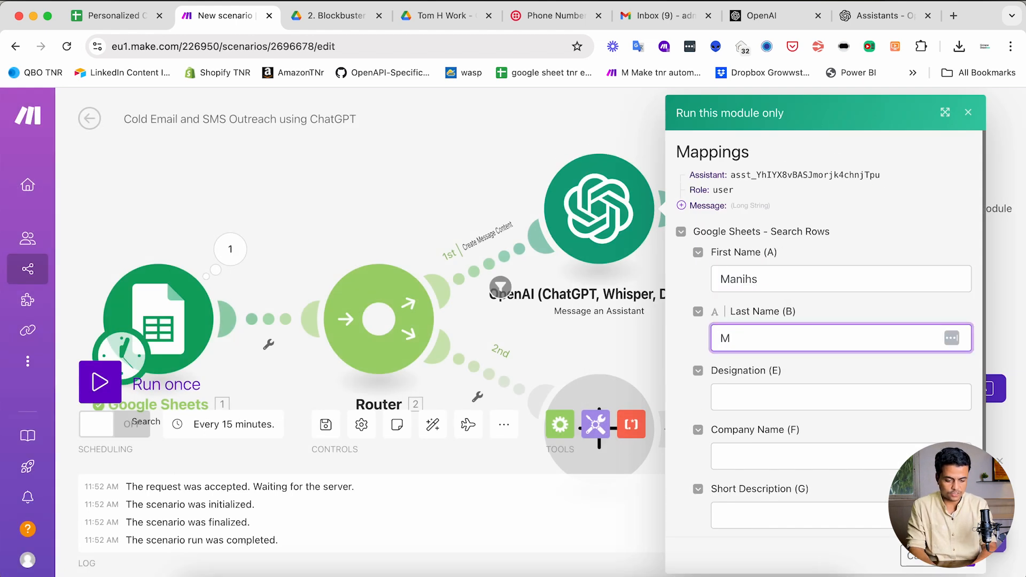
pyautogui.press('Tab')
pyautogui.press('Tab')
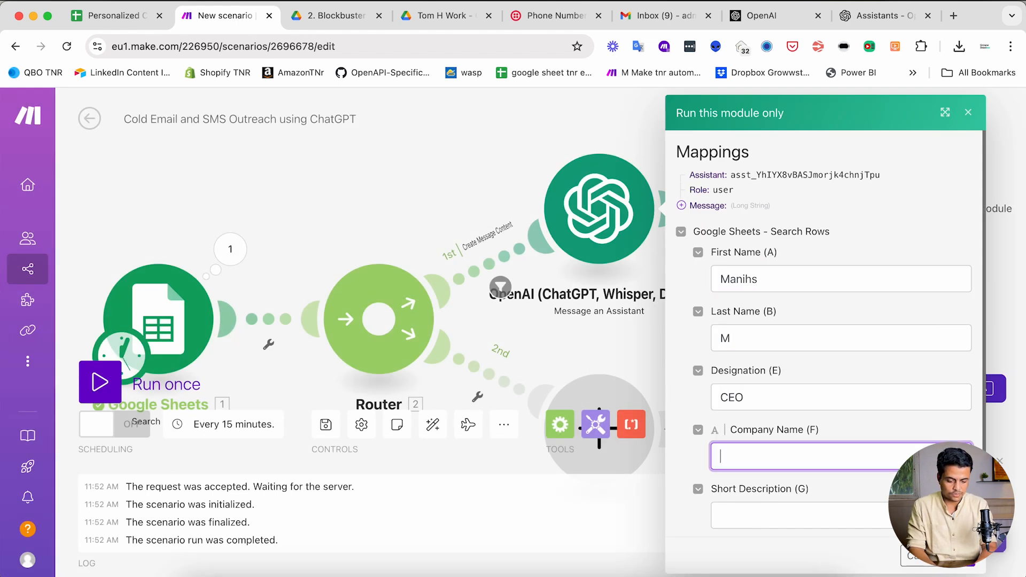
pyautogui.write('Growwstacks')
pyautogui.press('Tab')
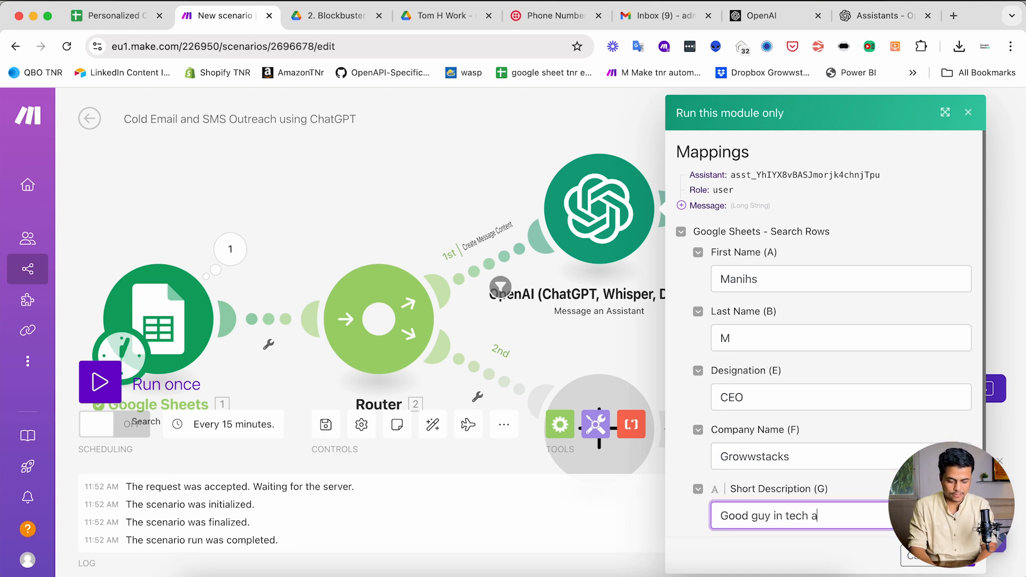
pyautogui.click(990, 556)
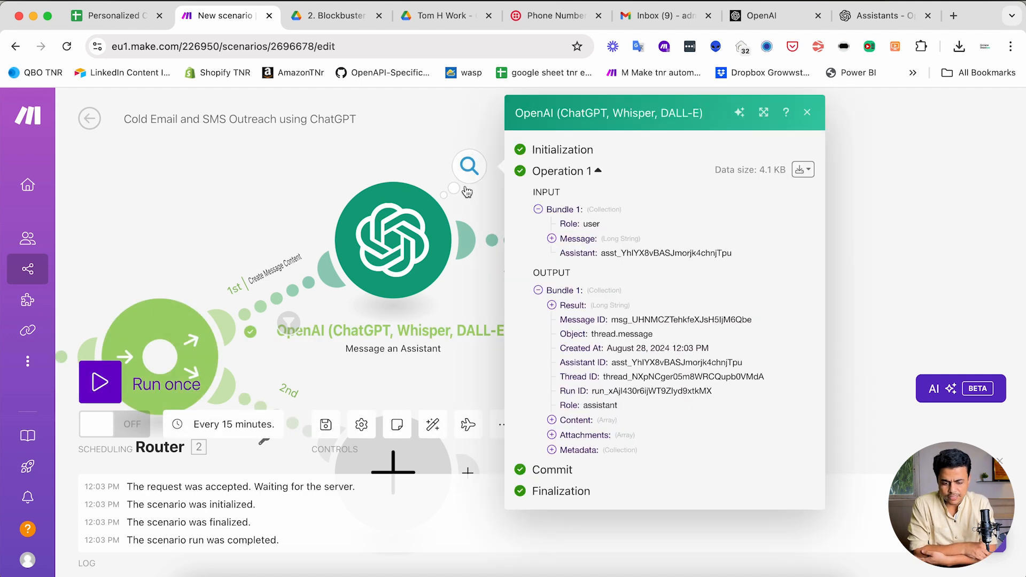
# - Inspect the generated SMS content and email subject in the assistant's result, then close it
pyautogui.click(552, 306)
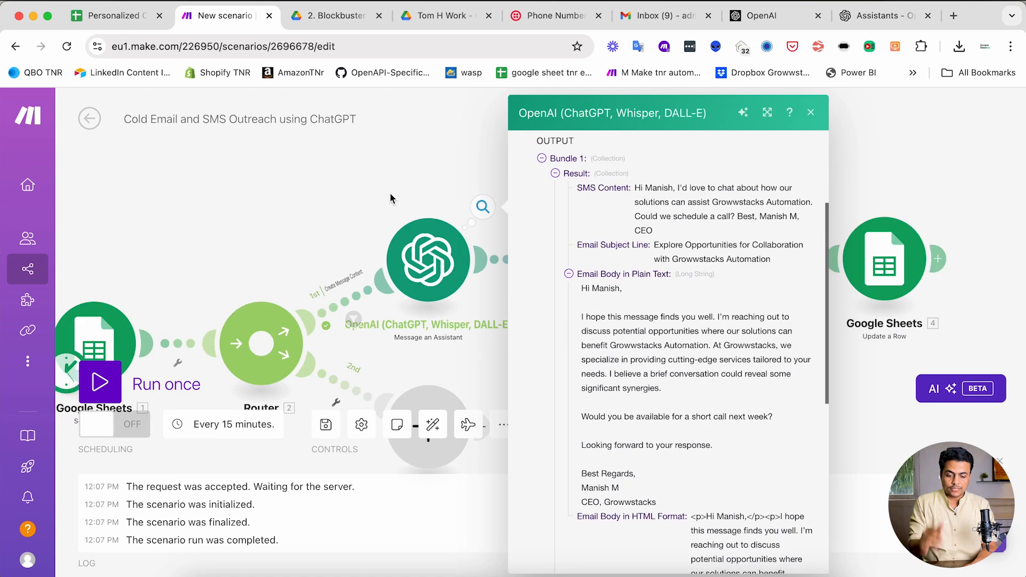
pyautogui.moveTo(589, 195); pyautogui.dragTo(615, 426)
pyautogui.click(616, 426)
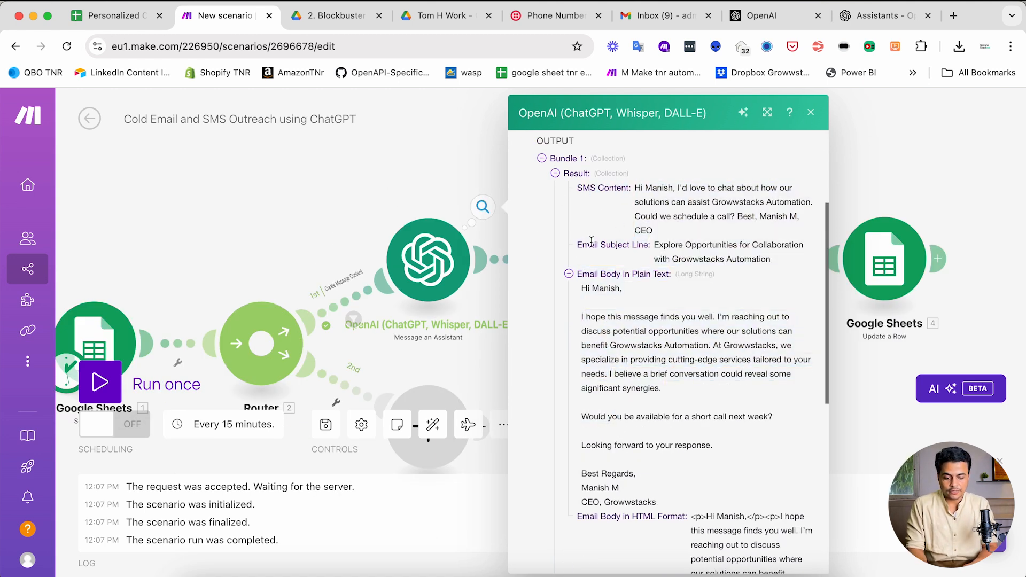
pyautogui.moveTo(591, 241); pyautogui.dragTo(695, 259)
pyautogui.click(592, 293)
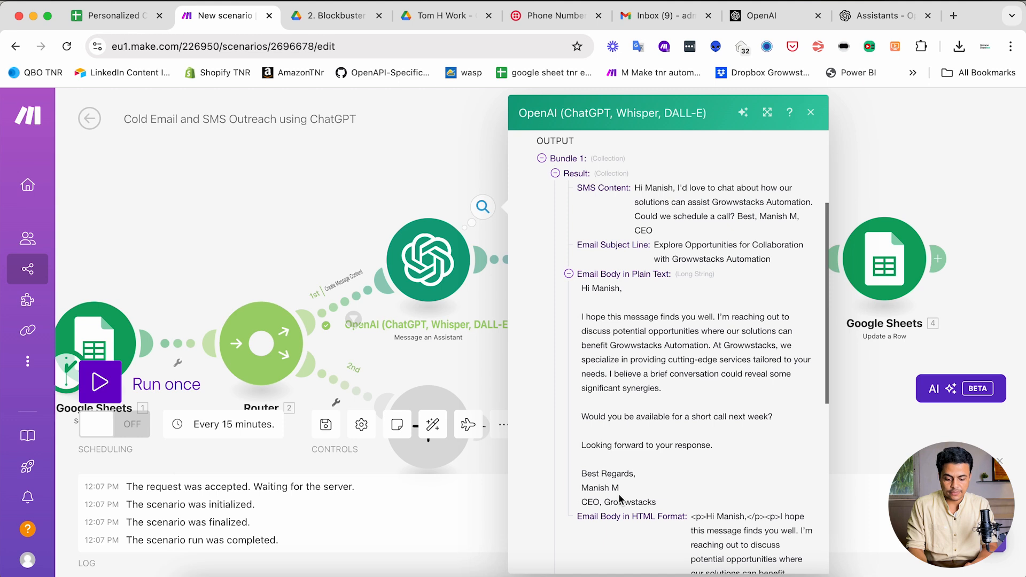
pyautogui.scroll(-5, 620, 498)
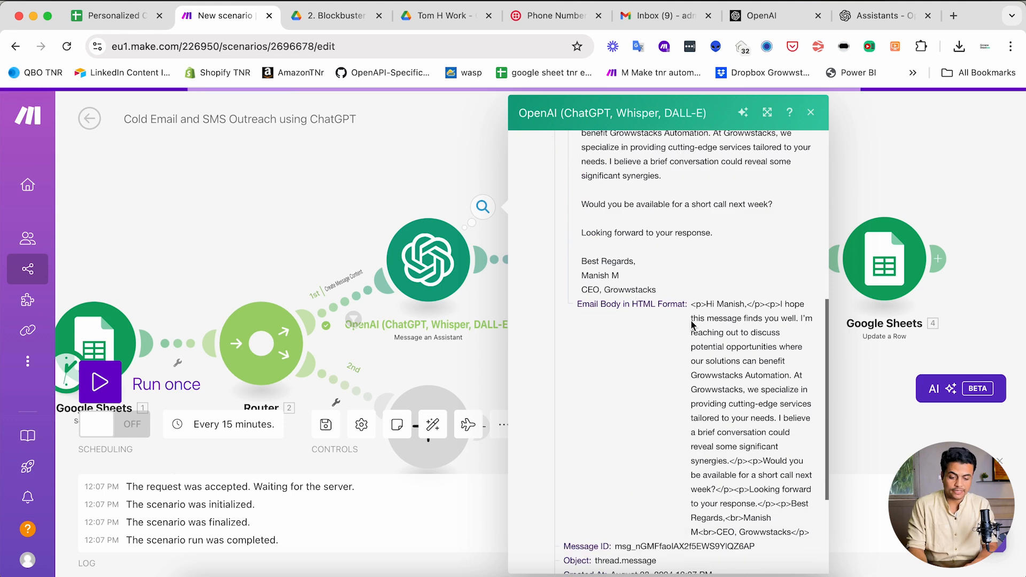
pyautogui.click(325, 183)
pyautogui.click(600, 261)
# - Delete the JSON parsing module and reopen Update a Row beside the assistant
pyautogui.click(577, 191)
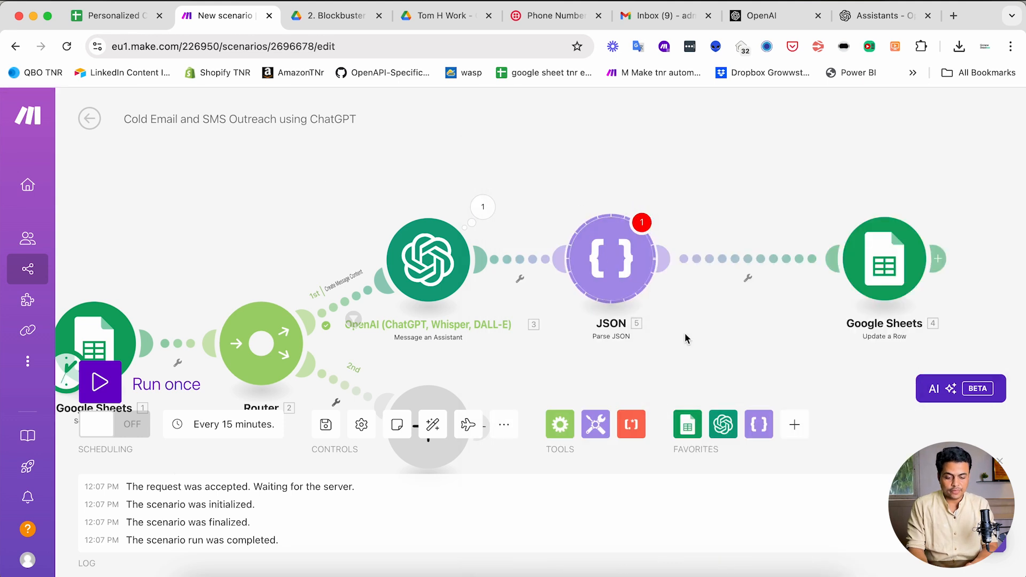
pyautogui.press('Delete')
pyautogui.moveTo(859, 278); pyautogui.dragTo(636, 269)
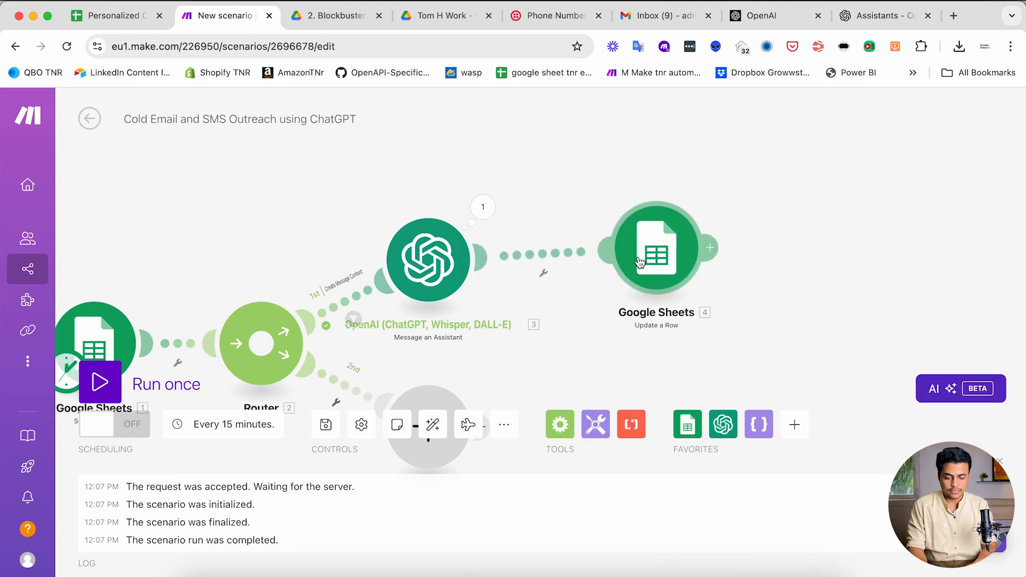
pyautogui.click(643, 265)
pyautogui.scroll(-8, 766, 311)
pyautogui.scroll(-5, 766, 311)
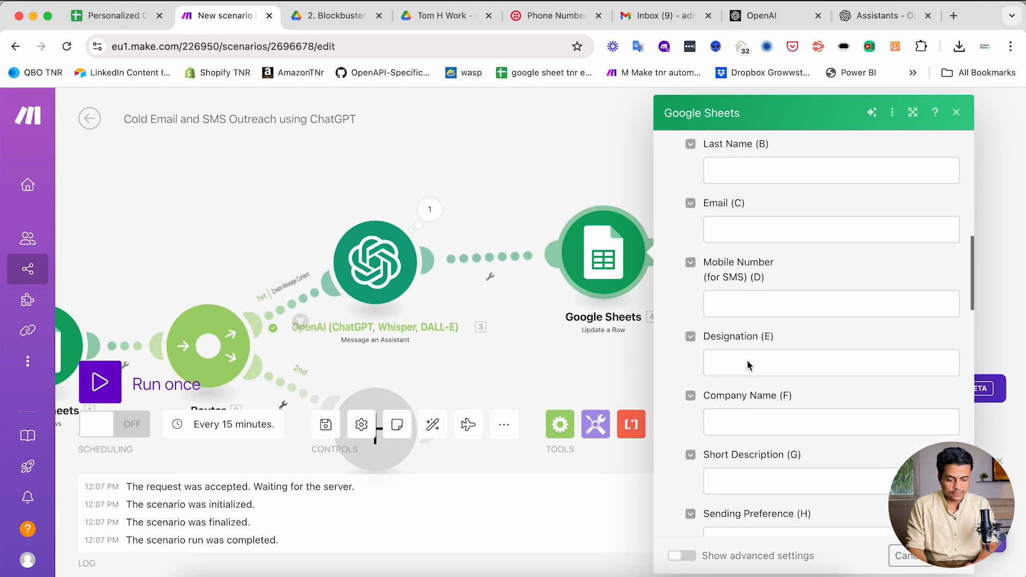
pyautogui.scroll(-5, 740, 281)
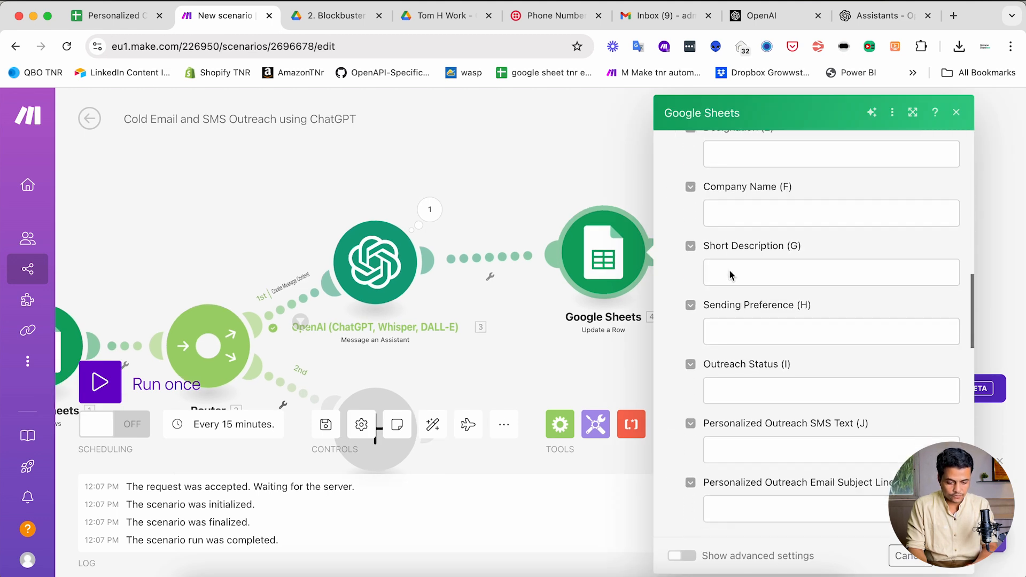
# - Map SMS Content, Email Subject Line, plain-text and HTML email bodies into columns J–M
pyautogui.click(742, 254)
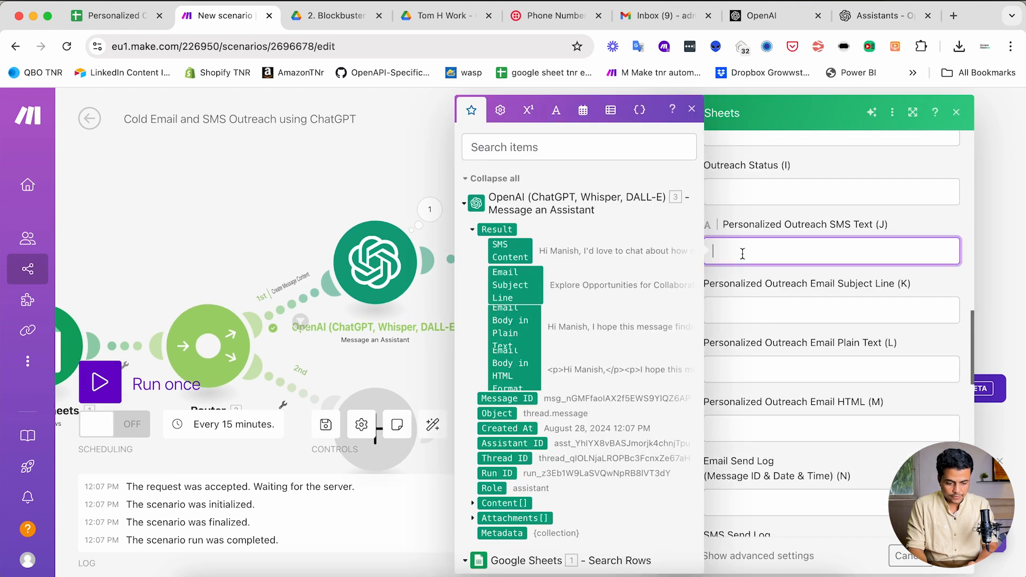
pyautogui.click(512, 250)
pyautogui.press('Tab')
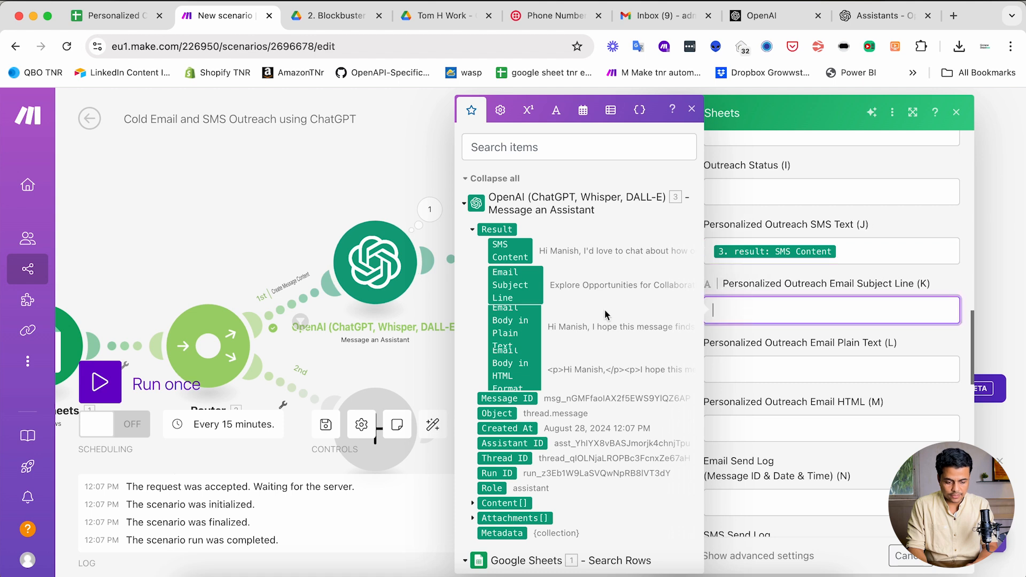
pyautogui.click(521, 299)
pyautogui.click(715, 373)
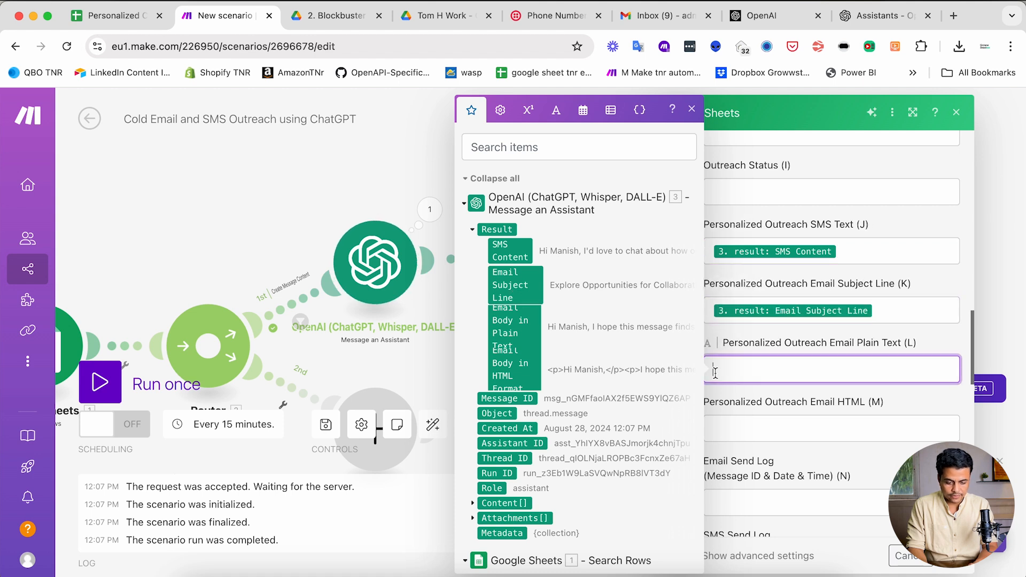
pyautogui.click(511, 327)
pyautogui.click(772, 434)
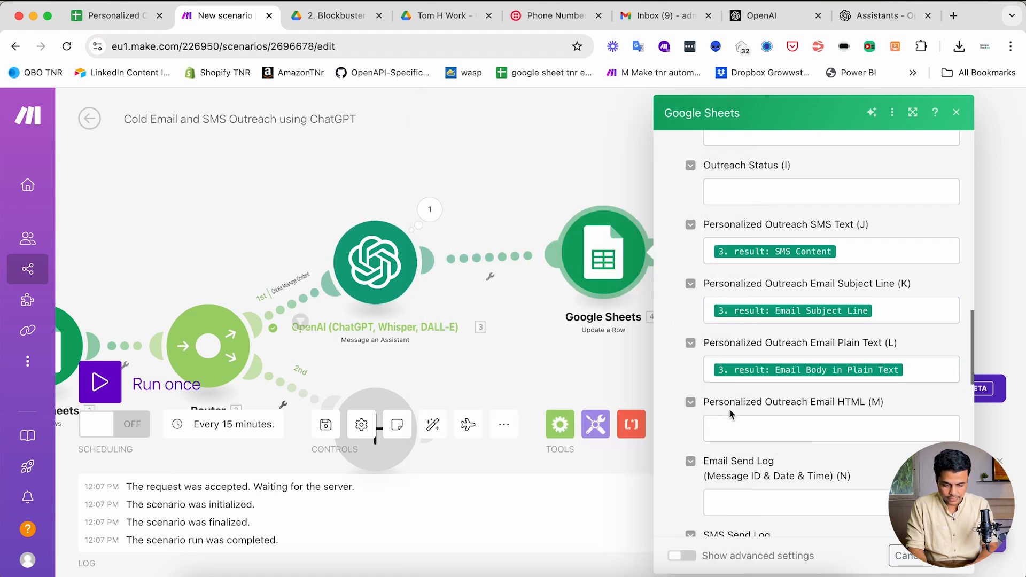
pyautogui.click(505, 372)
pyautogui.click(818, 448)
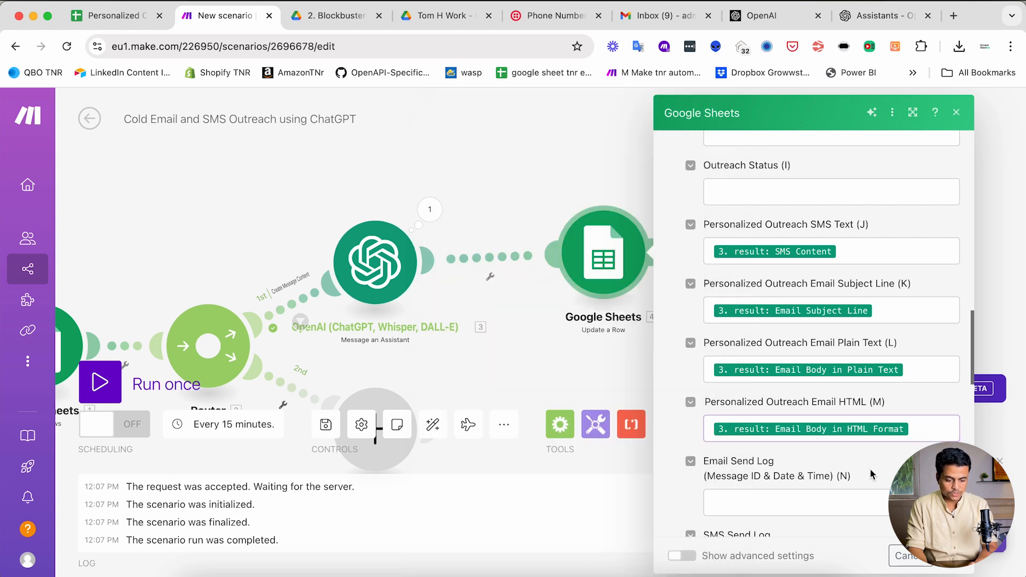
# - Move to the Outreach Status field and bring up the outreach spreadsheet
pyautogui.scroll(-4, 800, 449)
pyautogui.scroll(12, 799, 449)
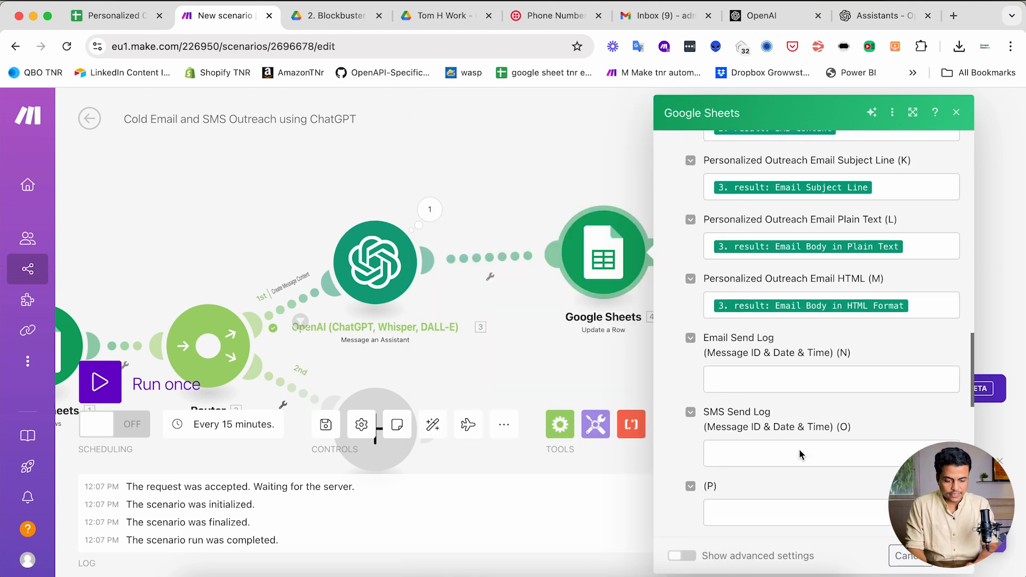
pyautogui.scroll(2, 799, 450)
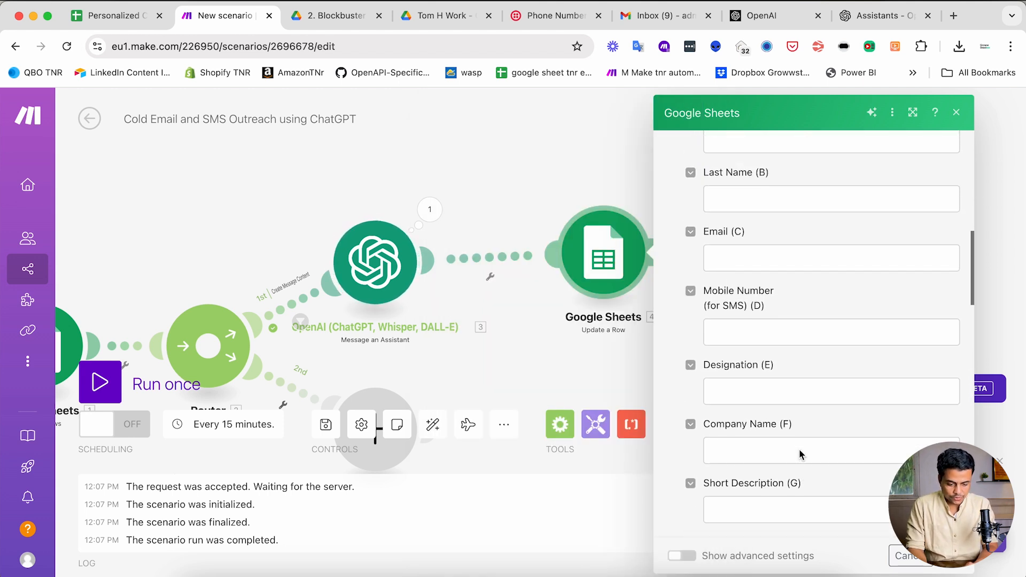
pyautogui.scroll(-3, 770, 456)
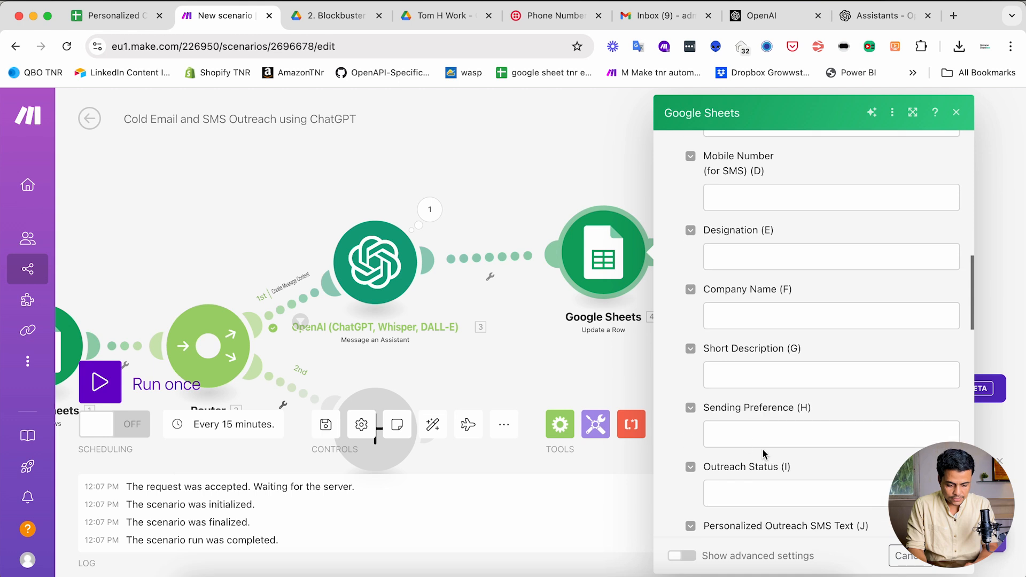
pyautogui.click(764, 496)
pyautogui.press('super+1')
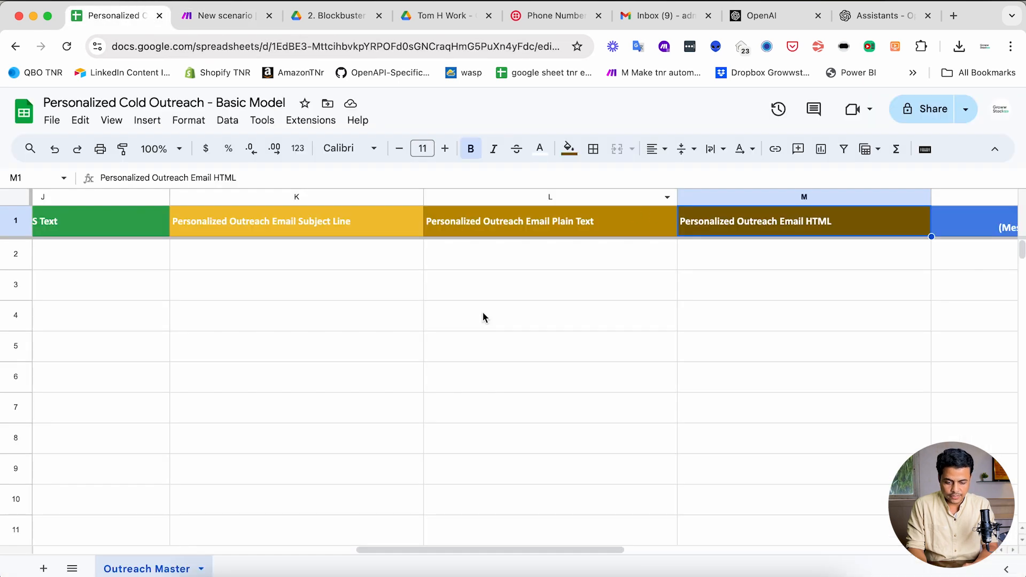
# - Copy 'Message Content Ready' from cell I2 into Outreach Status (I) and save the module
pyautogui.hscroll(-5, 482, 317)
pyautogui.click(458, 256)
pyautogui.click(437, 303)
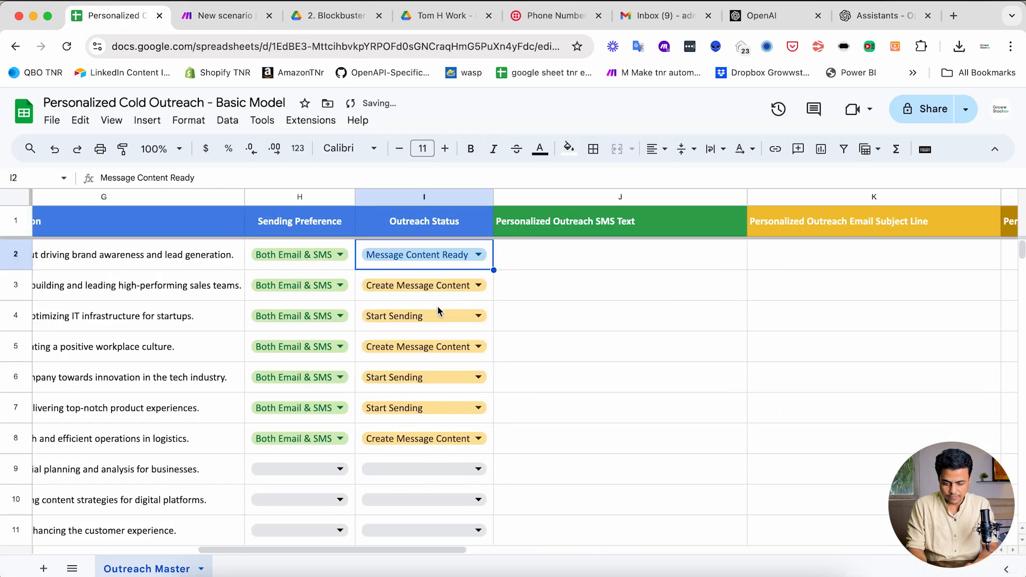
pyautogui.press('super+c')
pyautogui.press('super+2')
pyautogui.press('super+v')
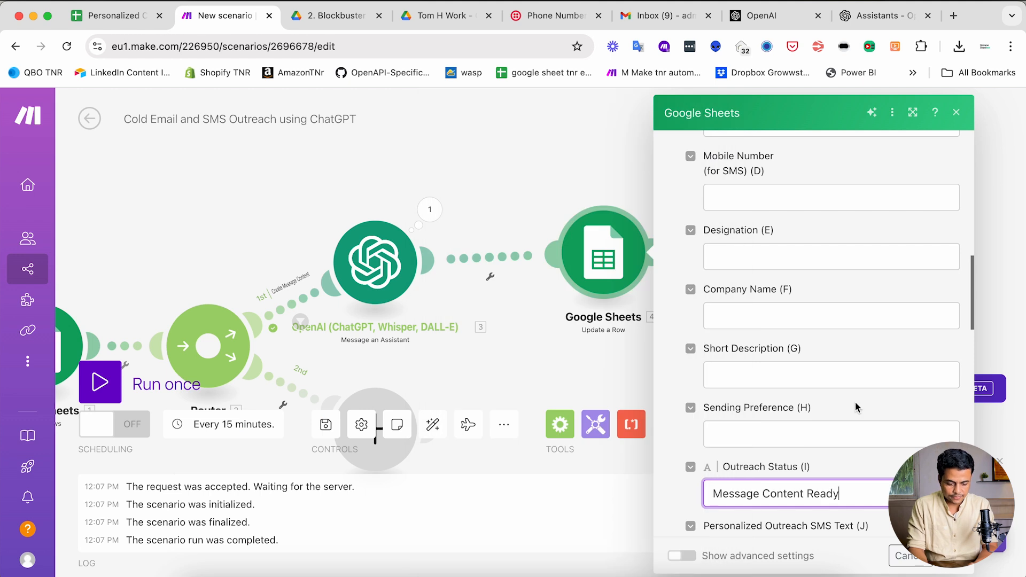
pyautogui.scroll(-2, 678, 446)
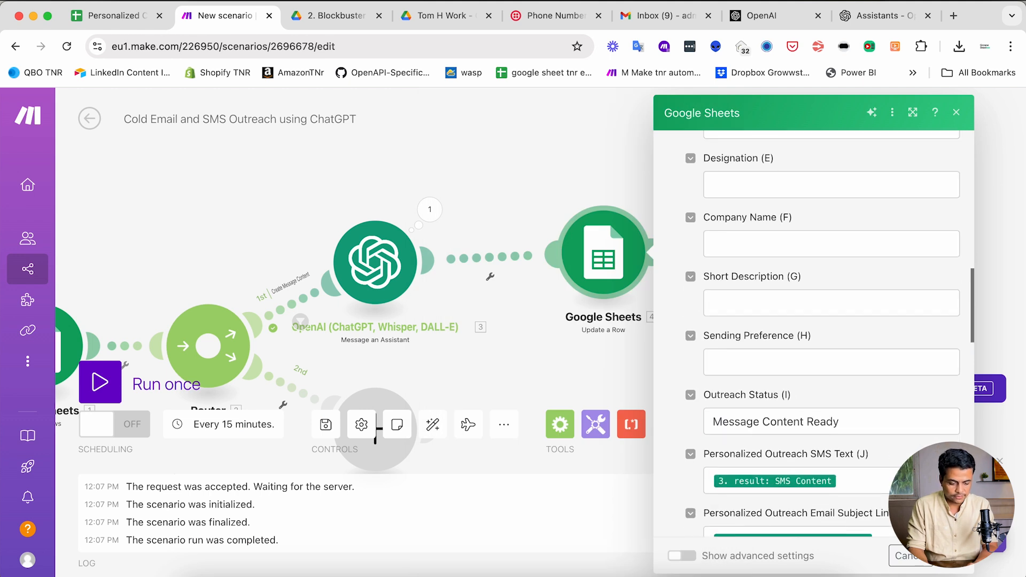
pyautogui.click(539, 378)
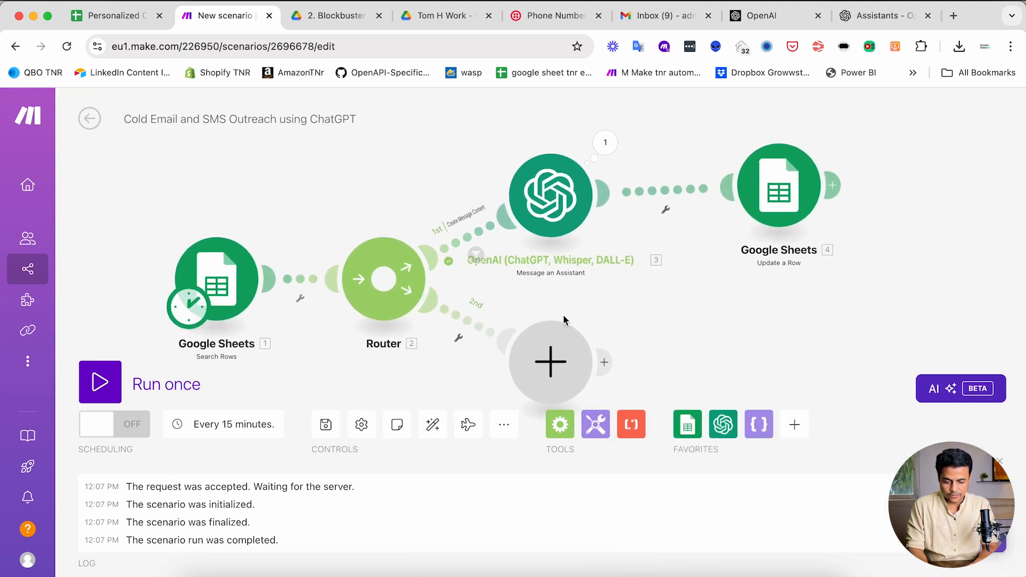
# - Blank the Outreach Status cells I4:I8, leaving row 3 at Create Message Content, and return to Make
pyautogui.press('super+1')
pyautogui.hscroll(-1, 404, 317)
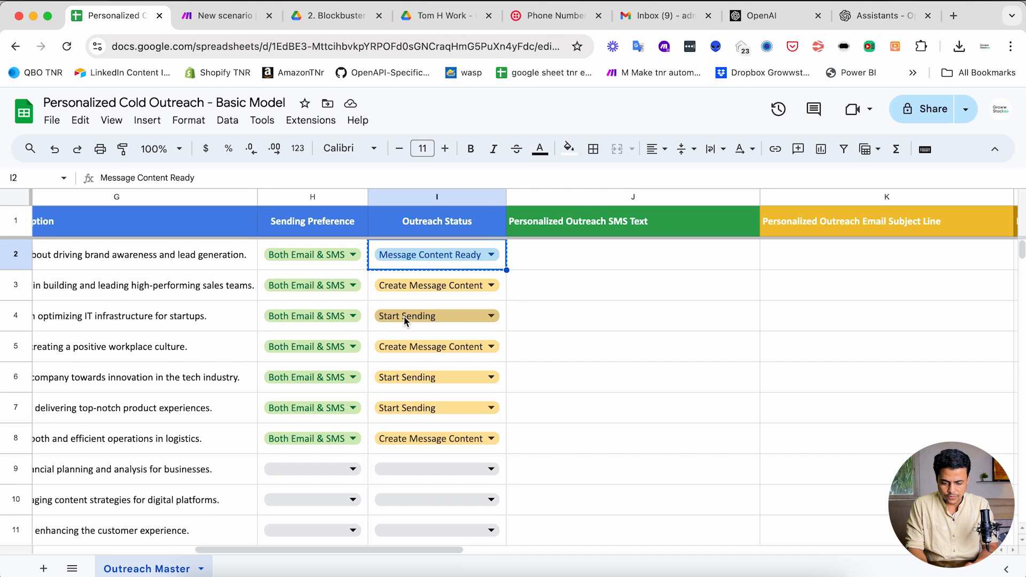
pyautogui.click(546, 300)
pyautogui.click(425, 343)
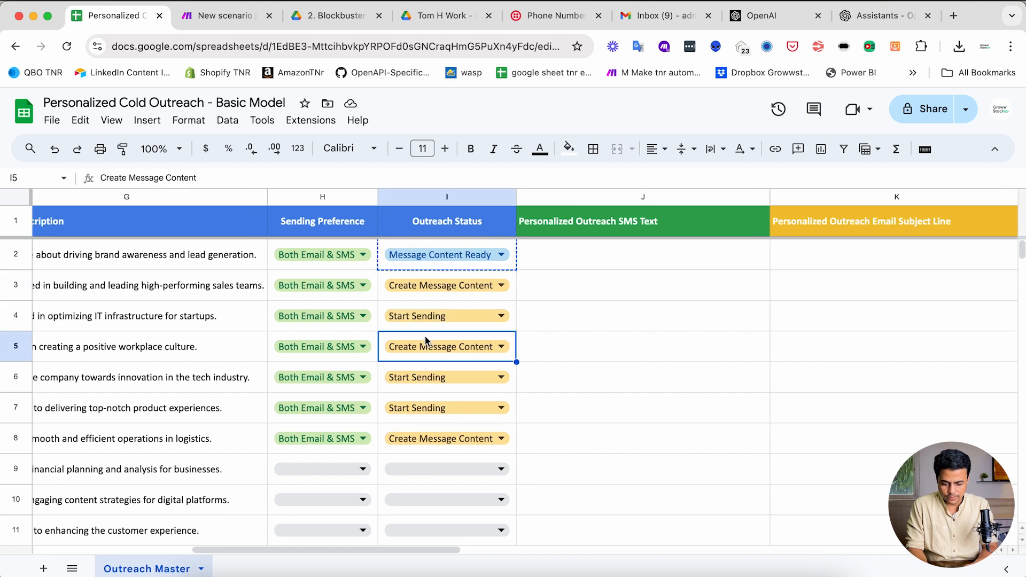
pyautogui.moveTo(420, 329); pyautogui.dragTo(428, 441)
pyautogui.press('Delete')
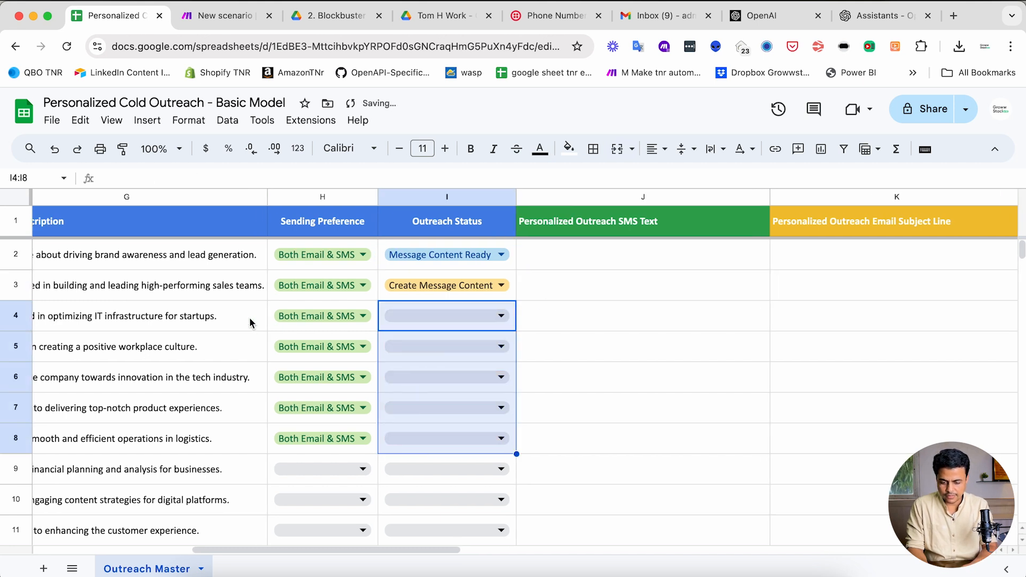
pyautogui.click(245, 293)
pyautogui.hscroll(-10, 246, 290)
pyautogui.click(56, 297)
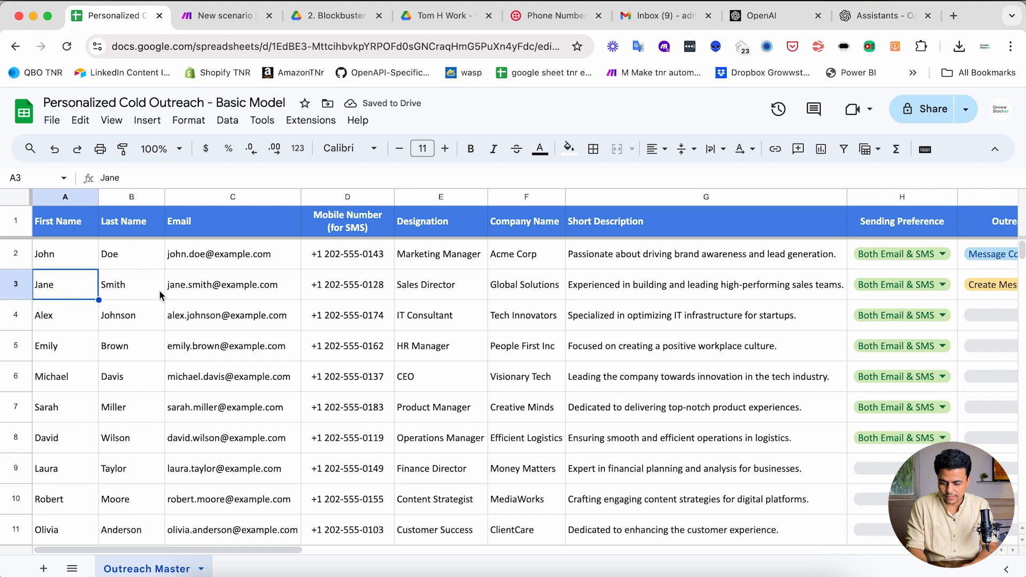
pyautogui.click(277, 292)
pyautogui.hotkey('ctrl', 'Tab')
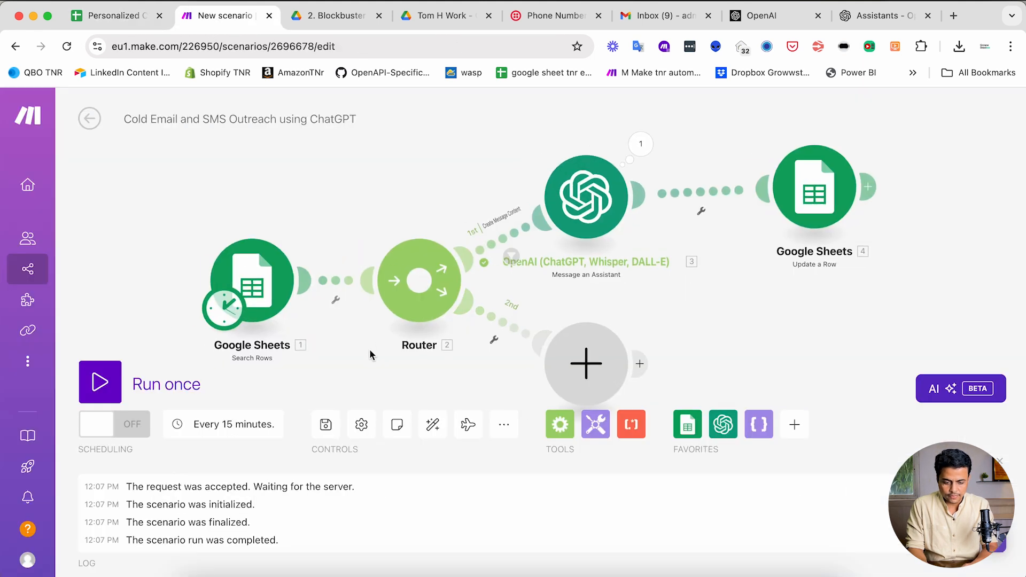
# - Run the scenario once and inspect the bundle passing the Create Message Content route filter
pyautogui.click(98, 387)
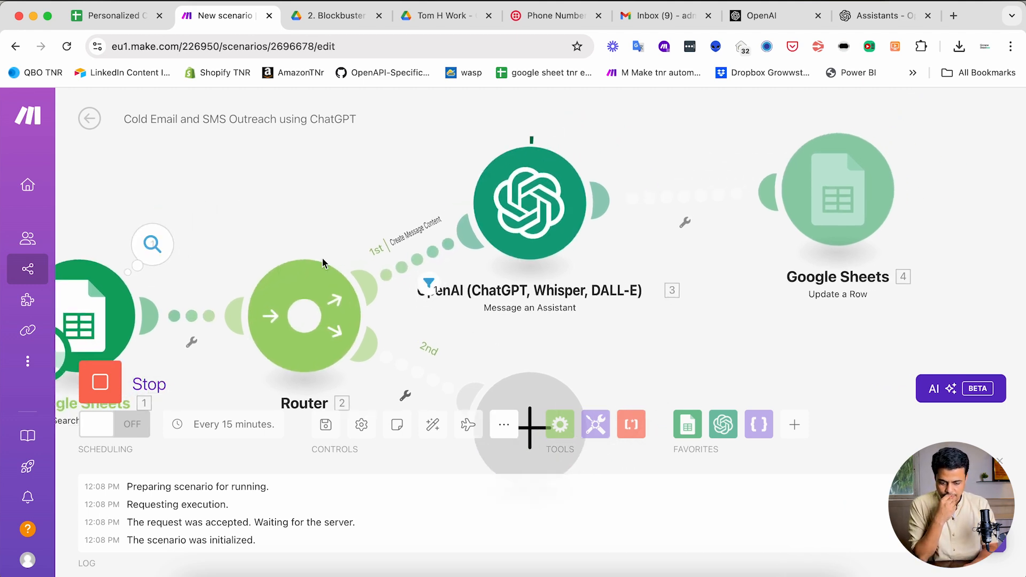
pyautogui.click(429, 283)
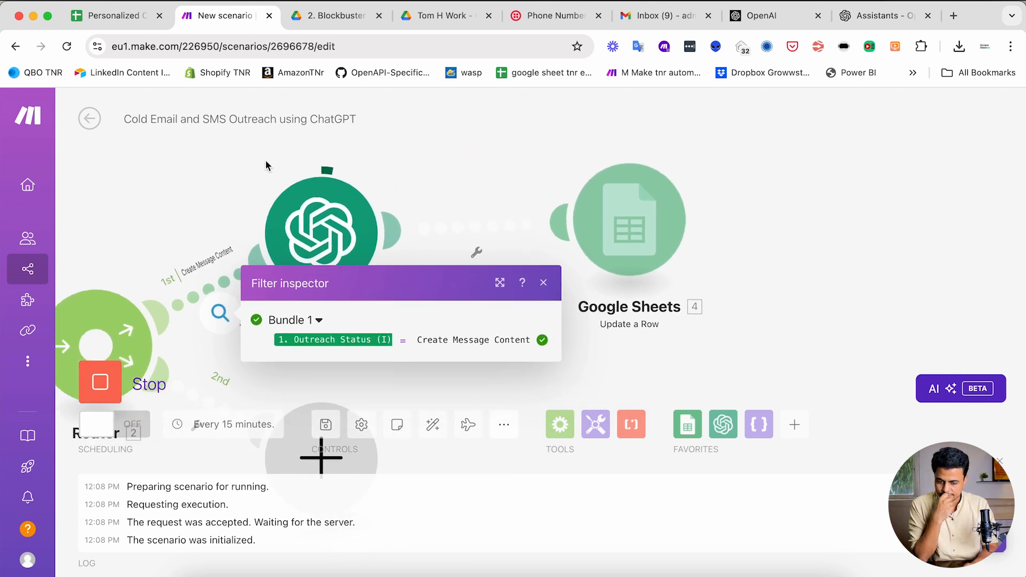
pyautogui.click(241, 169)
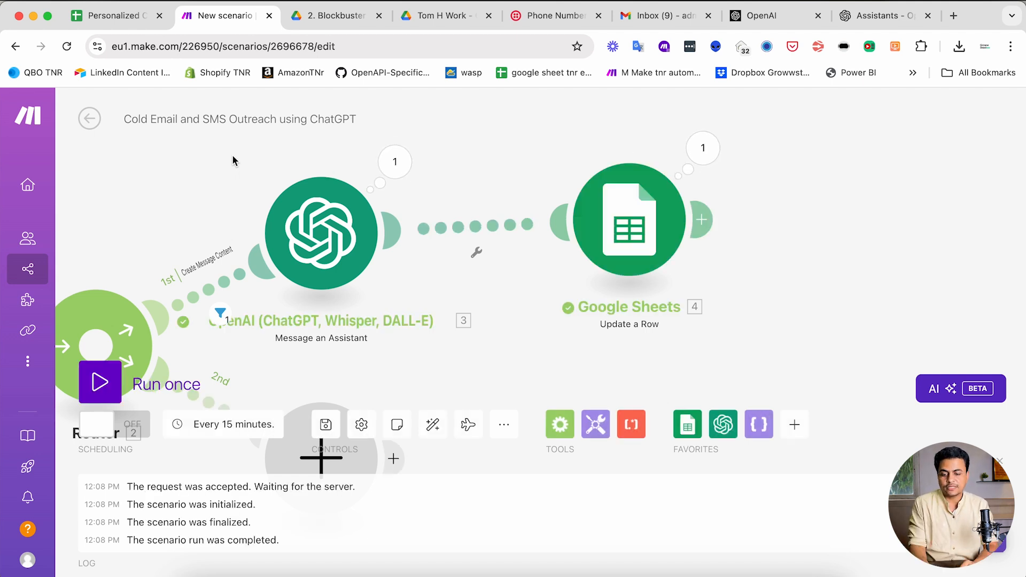
# - Check row 3's updated Outreach Status and its generated SMS text in J3
pyautogui.click(115, 21)
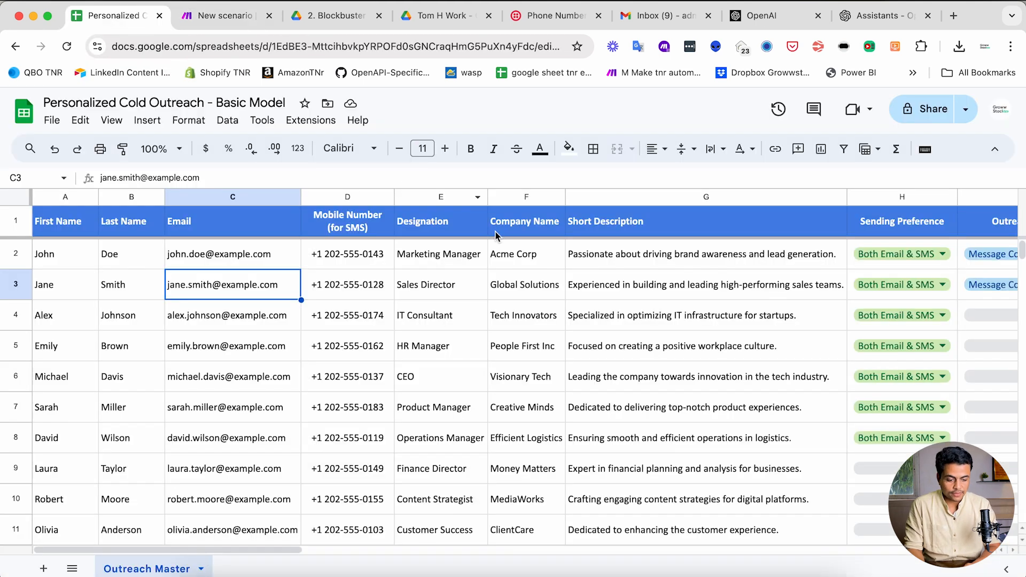
pyautogui.hscroll(5, 652, 289)
pyautogui.click(588, 298)
pyautogui.hscroll(3, 655, 306)
pyautogui.click(545, 289)
pyautogui.press('Return')
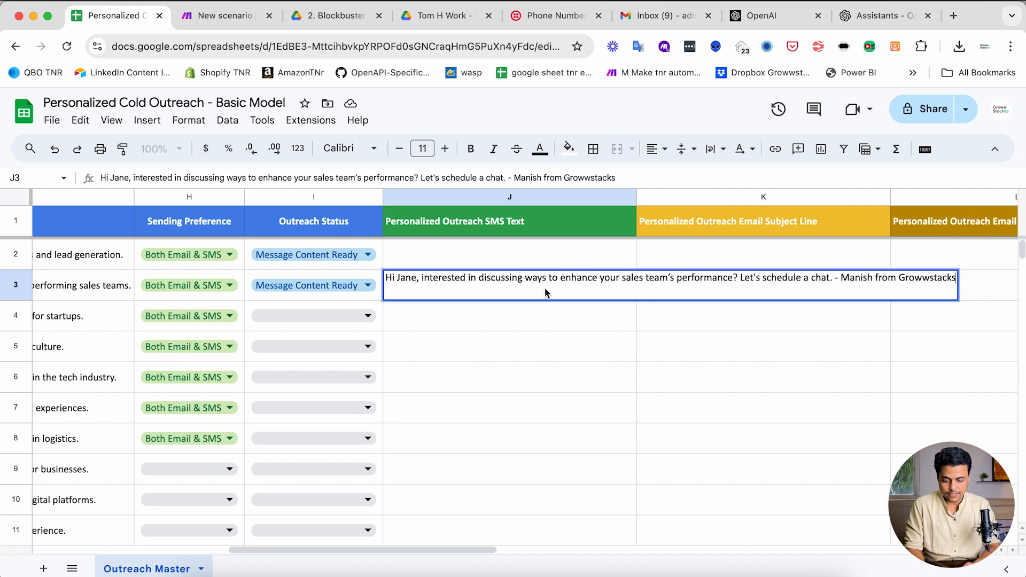
pyautogui.press('Escape')
# - Review row 3's email subject in K3, plain-text email in L3 and HTML email in M3
pyautogui.click(739, 299)
pyautogui.hscroll(5, 642, 299)
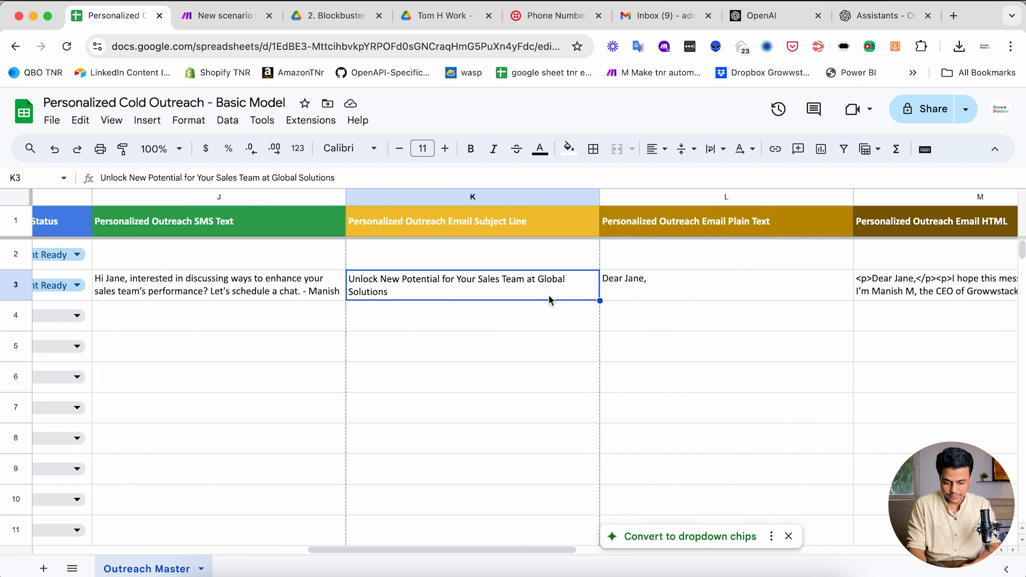
pyautogui.click(703, 299)
pyautogui.press('Return')
pyautogui.hscroll(2, 588, 322)
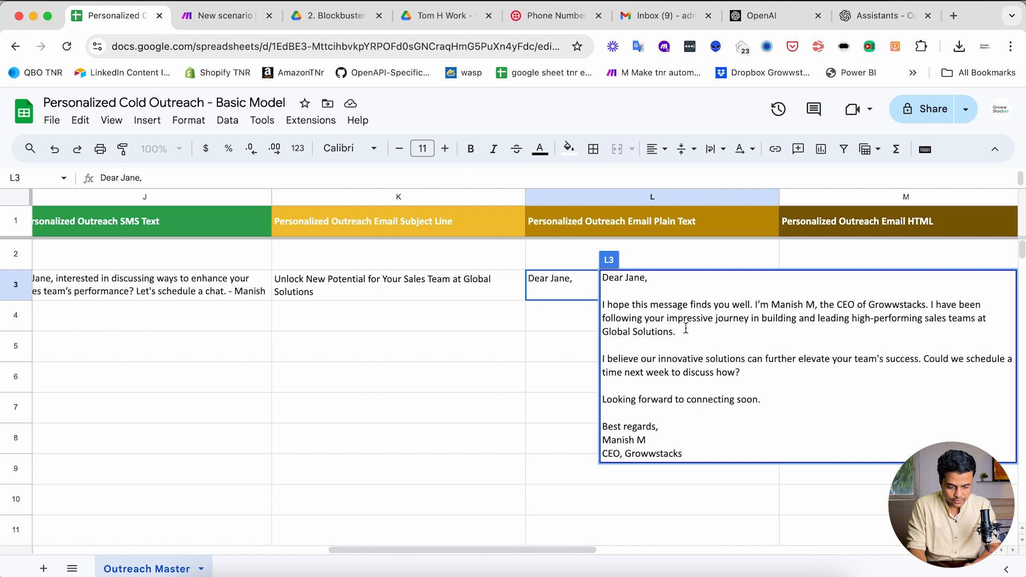
pyautogui.press('Escape')
pyautogui.click(873, 292)
pyautogui.press('Return')
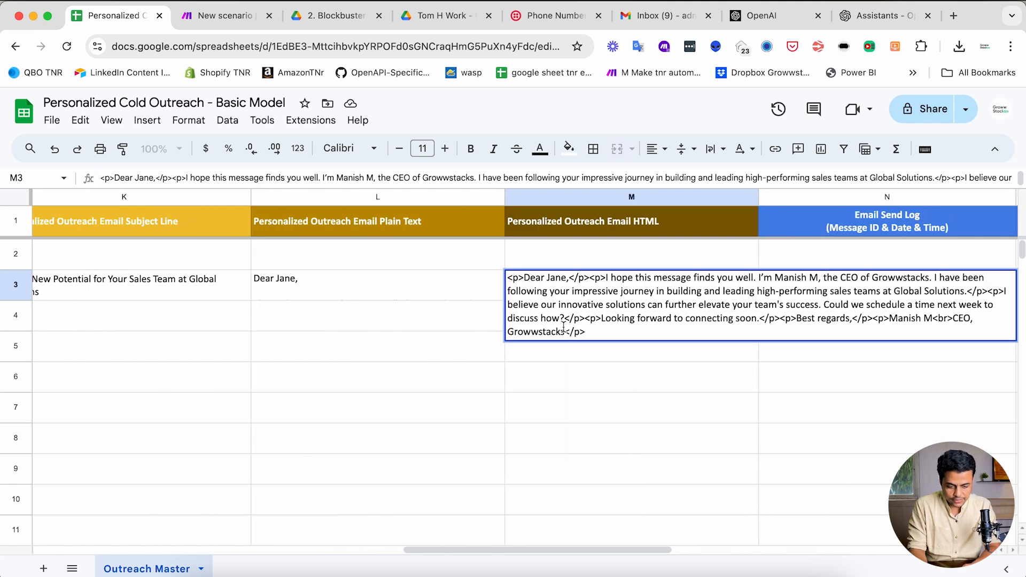
pyautogui.press('Escape')
pyautogui.hscroll(-10, 545, 325)
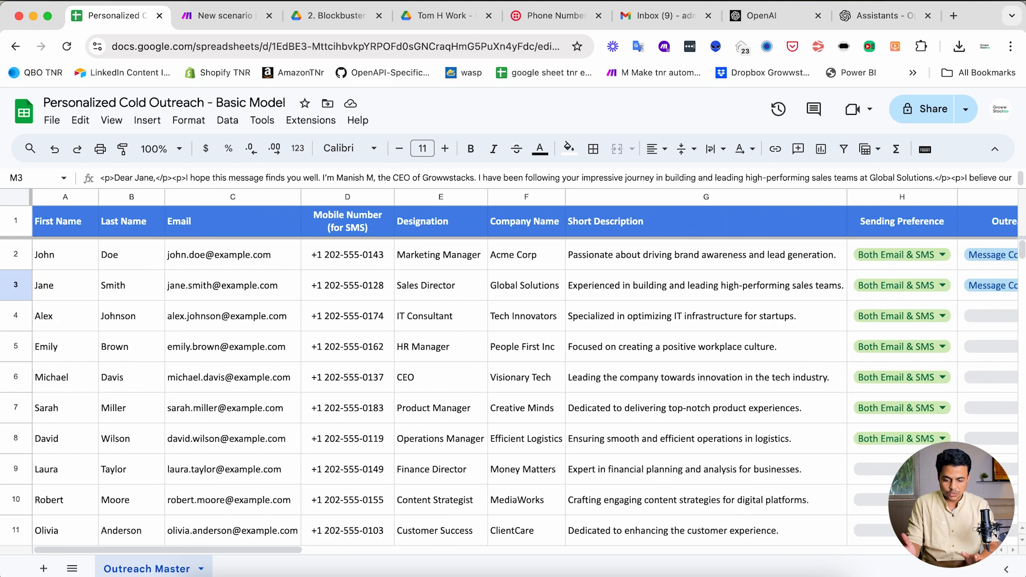
pyautogui.hscroll(8, 793, 343)
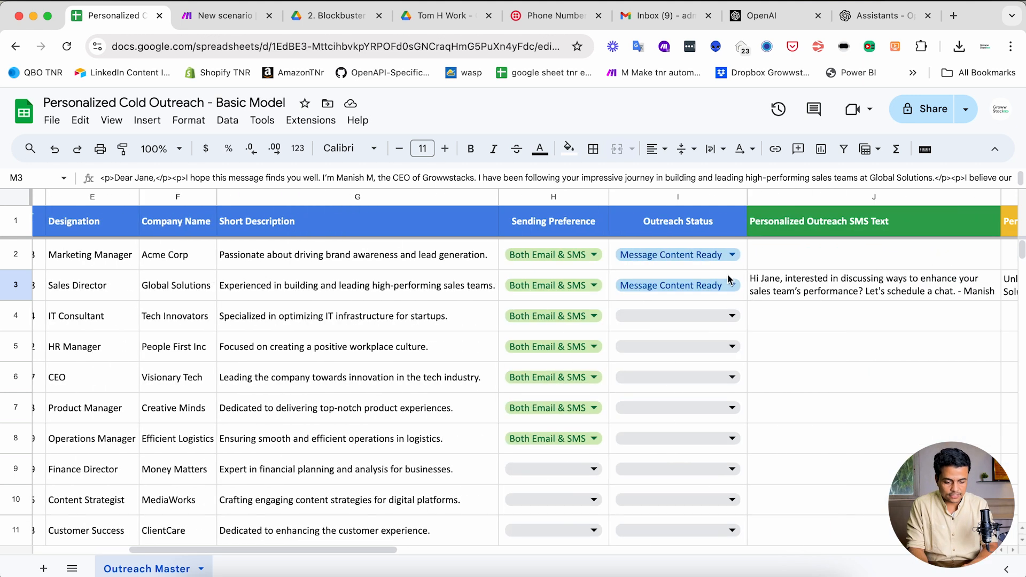
# - Clear row 2's Outreach Status in I2
pyautogui.click(727, 265)
pyautogui.press('Delete')
pyautogui.click(642, 297)
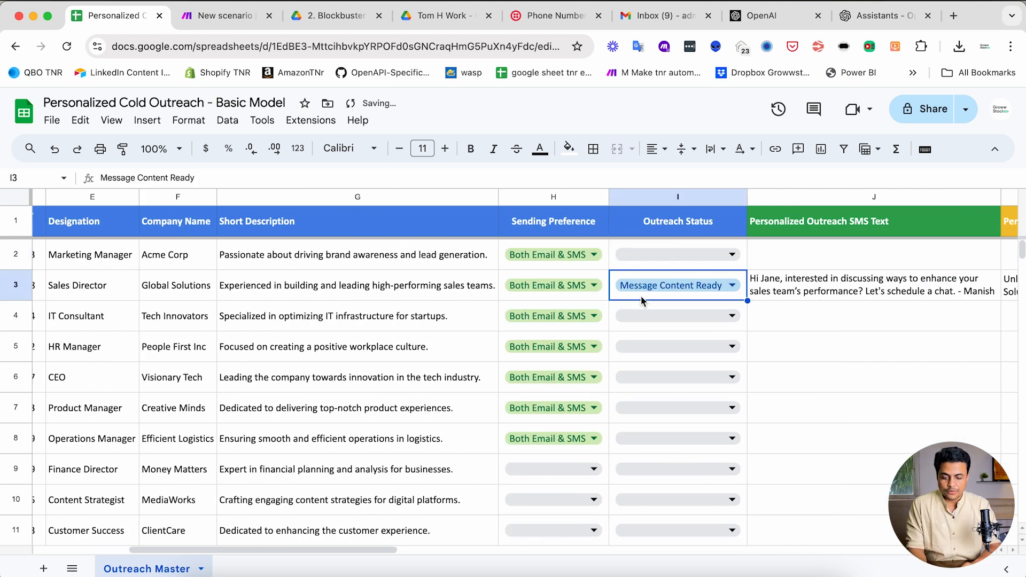
# - Open the filter setup on the Make router's second route
pyautogui.hotkey('ctrl', 'Tab')
pyautogui.moveTo(416, 328); pyautogui.dragTo(562, 259)
pyautogui.scroll(-1, 619, 282)
pyautogui.click(428, 296)
pyautogui.click(534, 331)
pyautogui.click(544, 201)
# - Set row 2's Outreach Status to Start Sending from its dropdown
pyautogui.hotkey('ctrl', 'shift', 'Tab')
pyautogui.click(668, 254)
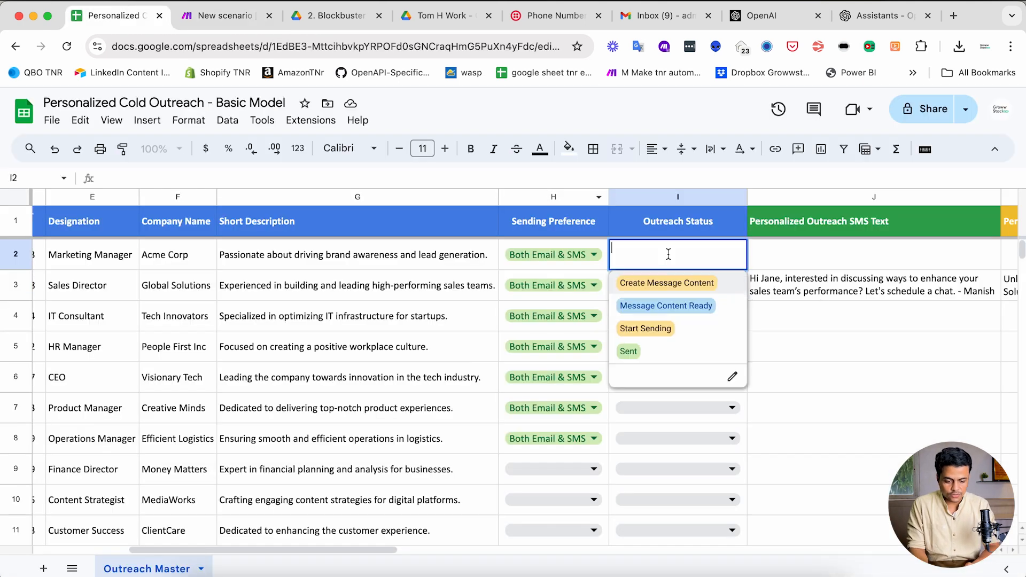
pyautogui.click(664, 327)
# - Label the second route's filter 'Start Sending'
pyautogui.hotkey('ctrl', 'Tab')
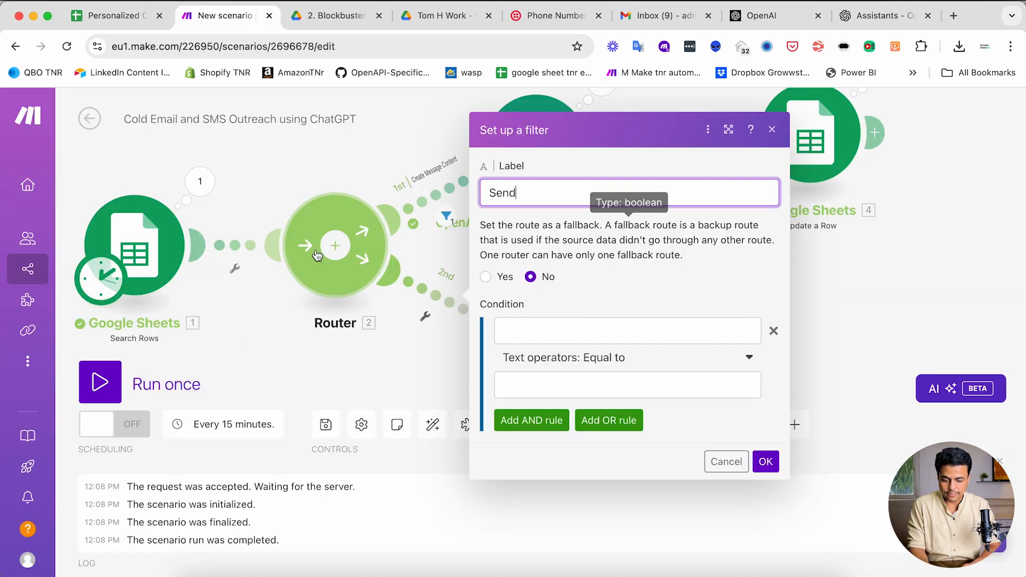
pyautogui.write('Send')
pyautogui.hotkey('ctrl', 'a')
pyautogui.write('Start Sending')
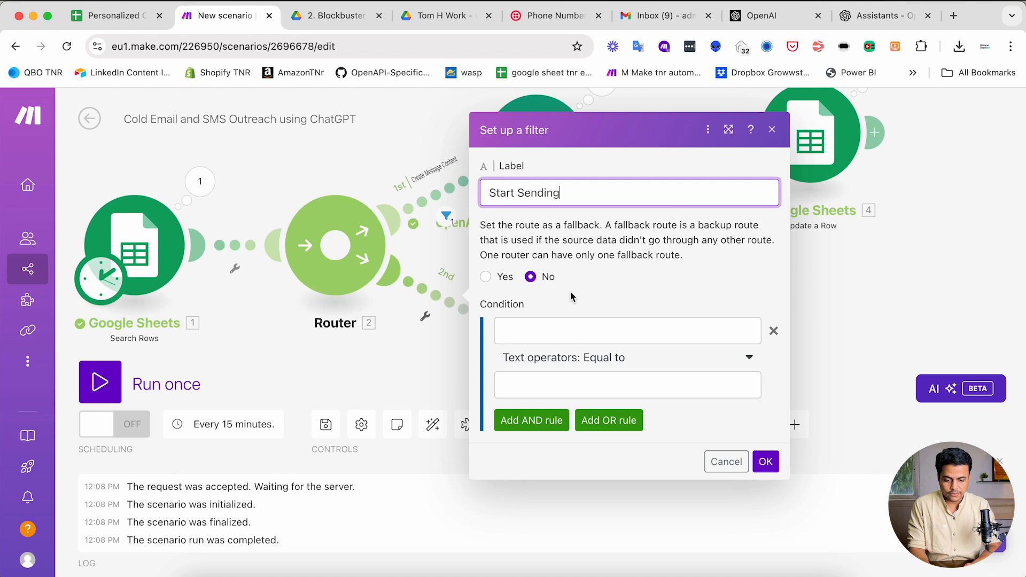
pyautogui.click(556, 333)
pyautogui.write('Start Sending')
pyautogui.hotkey('ctrl', 'a')
pyautogui.press('BackSpace')
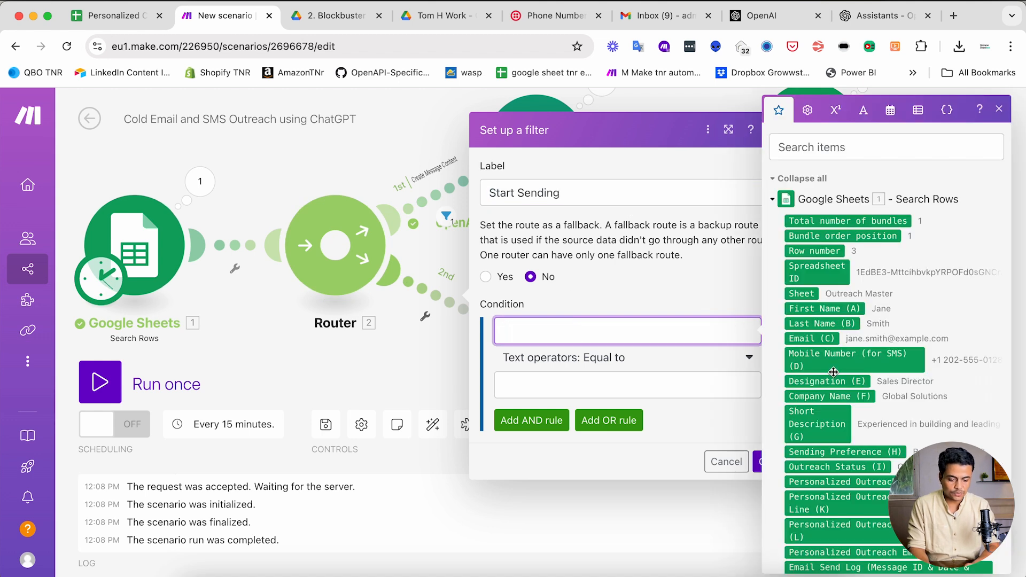
# - Make the filter pass only rows whose Outreach Status (I) equals Start Sending
pyautogui.scroll(-5, 828, 374)
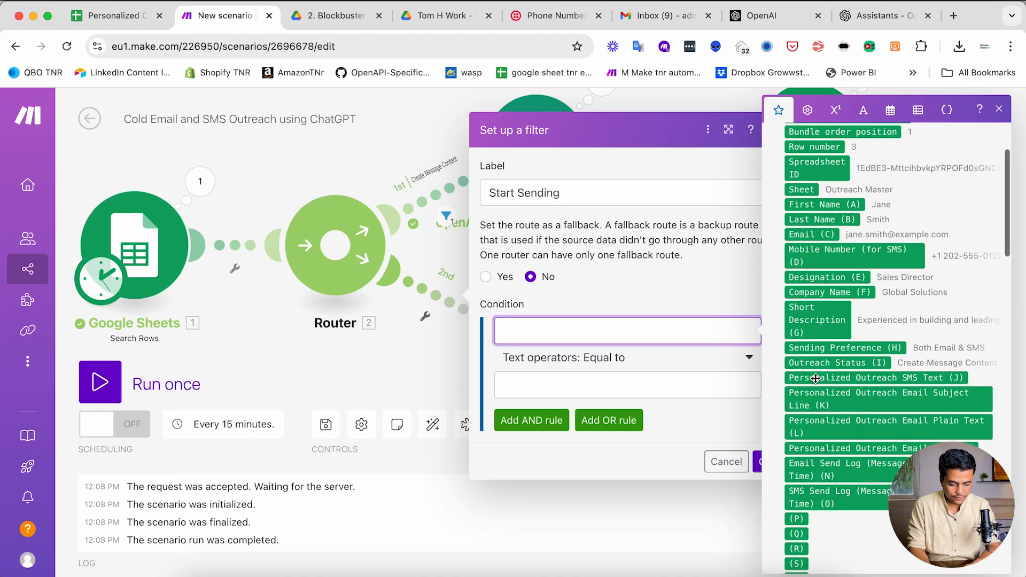
pyautogui.click(805, 364)
pyautogui.click(675, 390)
pyautogui.write('Start Sending')
pyautogui.click(699, 427)
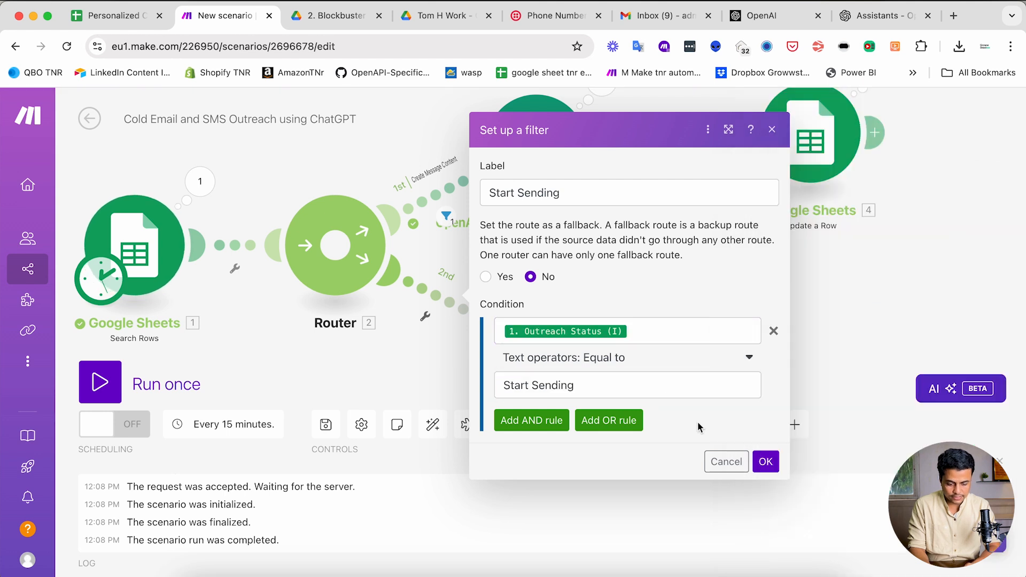
pyautogui.click(765, 461)
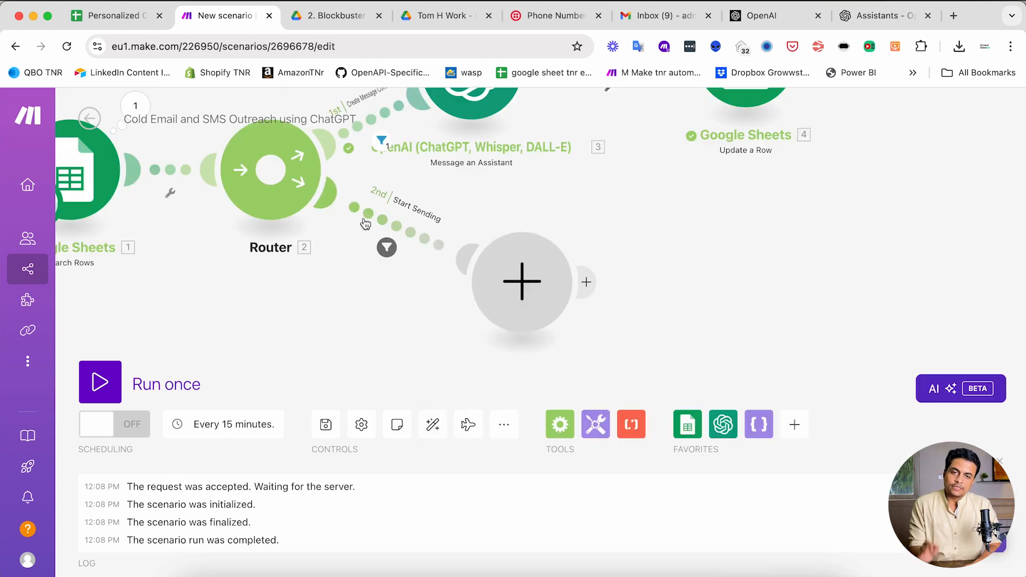
pyautogui.click(140, 22)
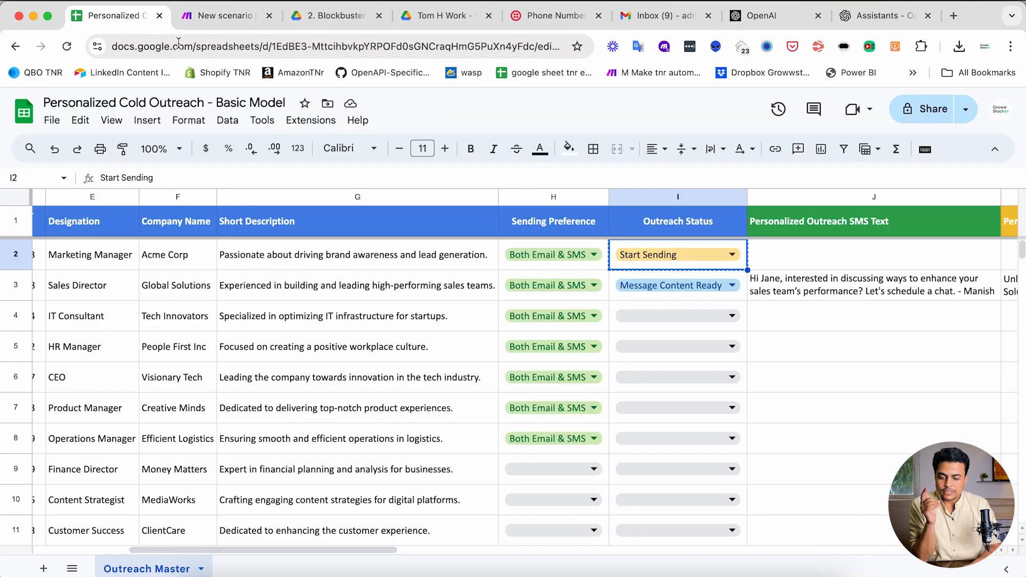
# - Set I4's Outreach Status to Create Message Content, then go back to Make
pyautogui.click(749, 324)
pyautogui.click(720, 312)
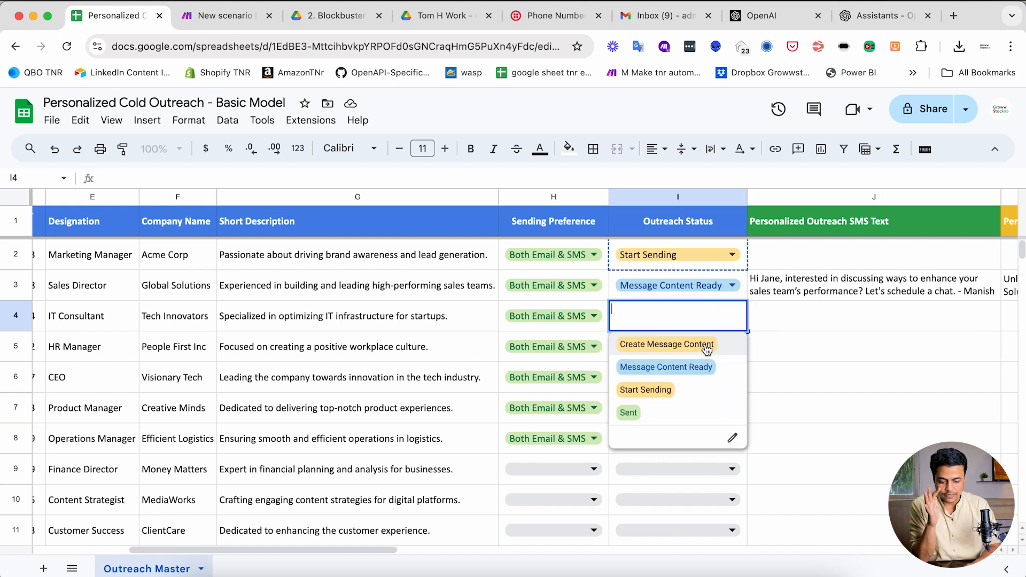
pyautogui.click(676, 345)
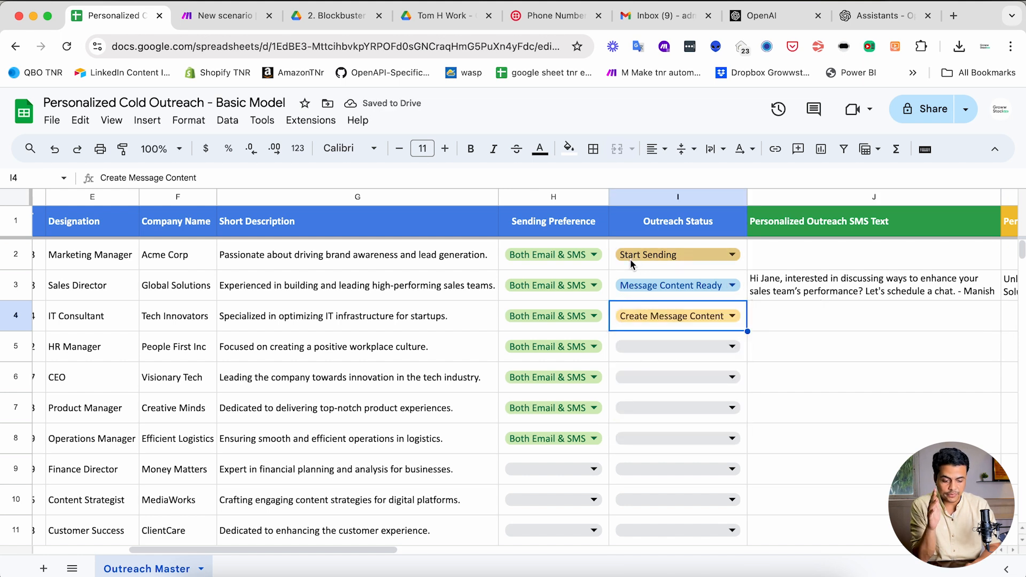
pyautogui.click(222, 16)
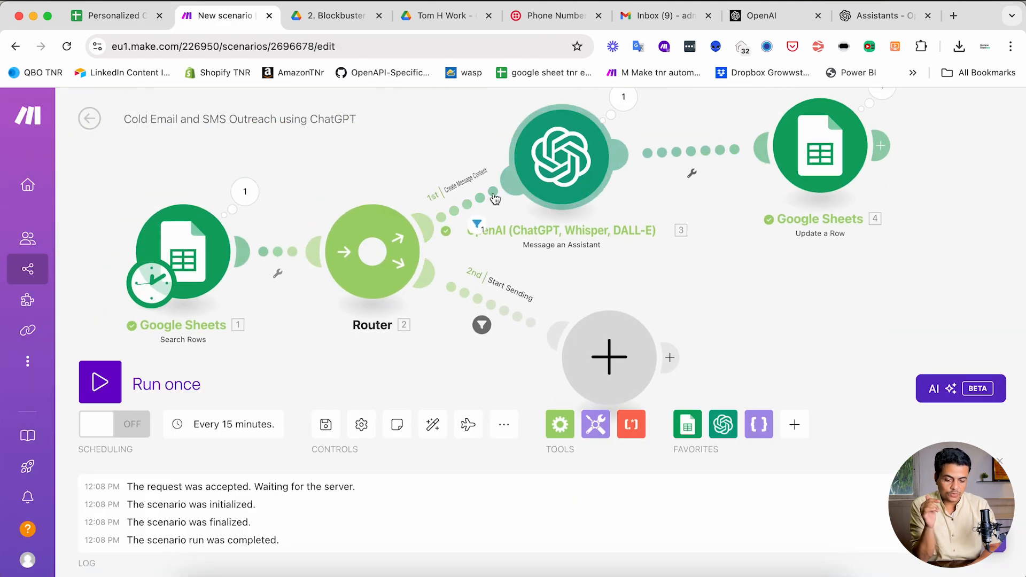
# - Add a Flow Control Router on the Start Sending route and auto-align the scenario
pyautogui.click(471, 211)
pyautogui.moveTo(582, 293); pyautogui.dragTo(518, 270)
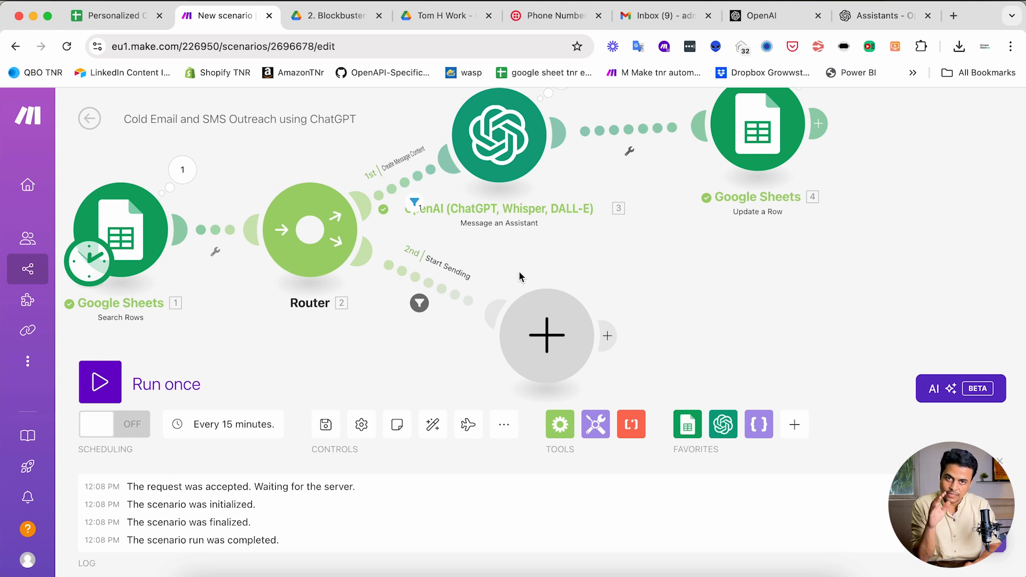
pyautogui.click(547, 335)
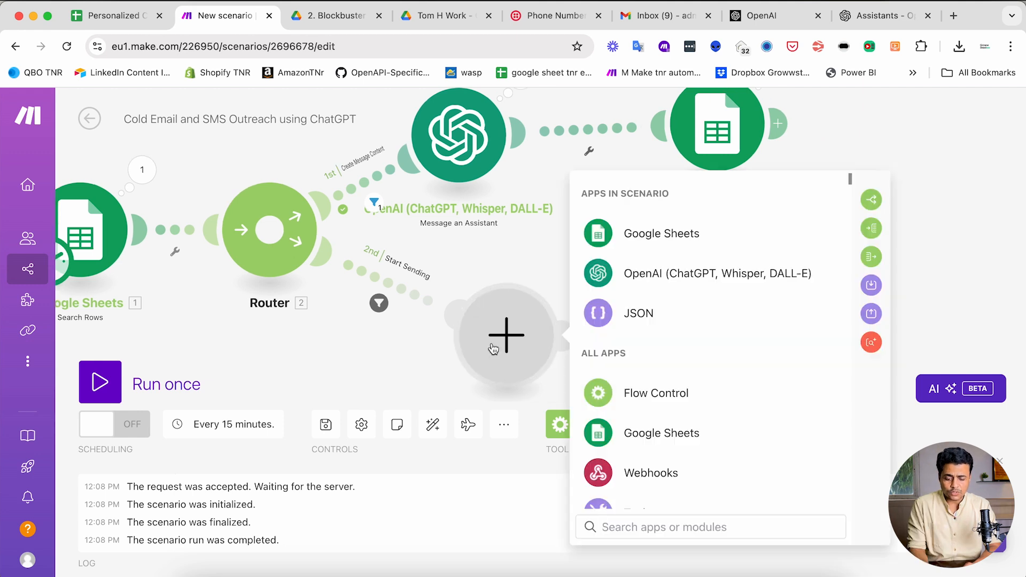
pyautogui.click(628, 398)
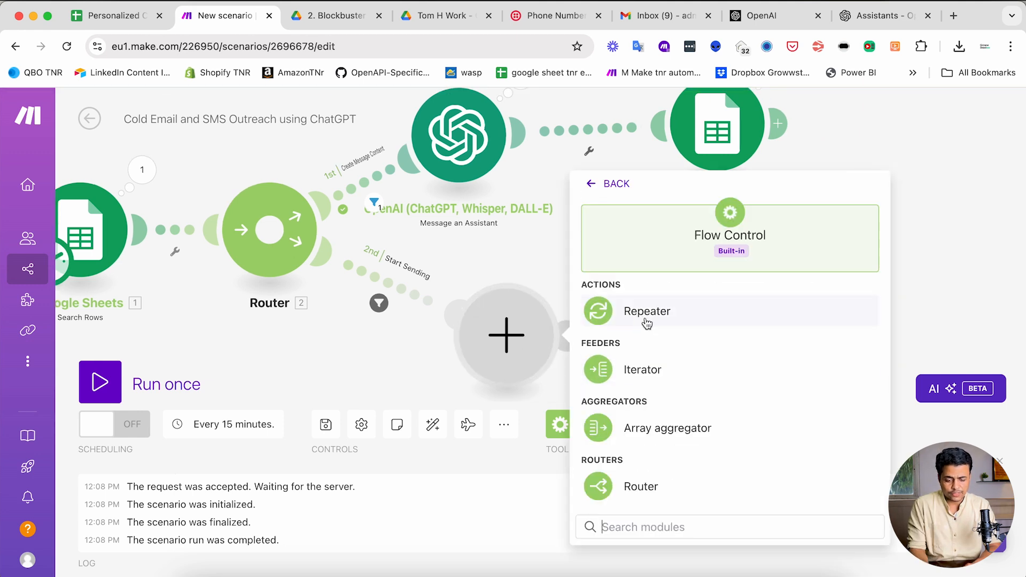
pyautogui.click(631, 480)
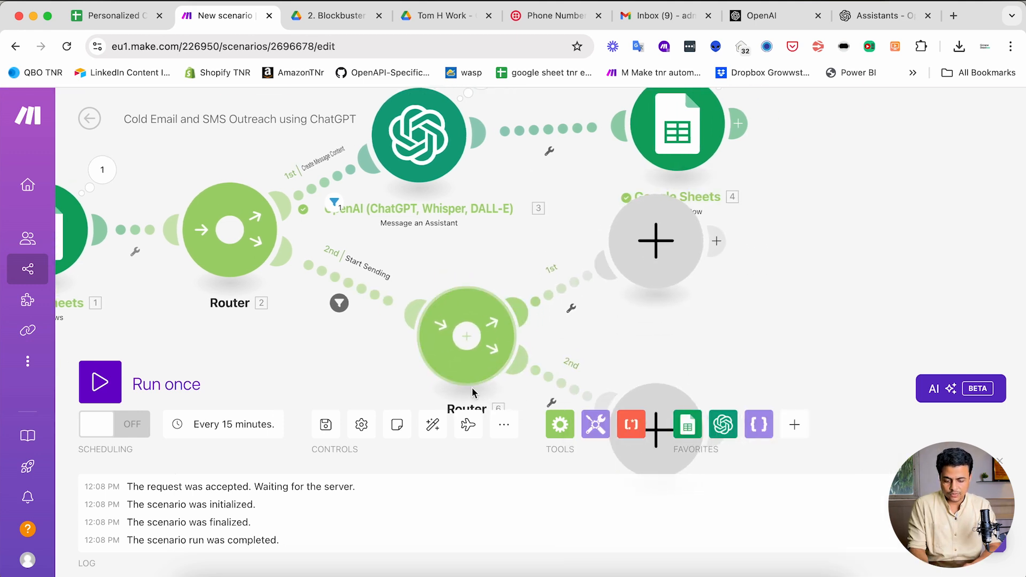
pyautogui.click(433, 425)
# - Put a Twilio Create a Message module on the router's first branch and start adding a connection
pyautogui.click(589, 231)
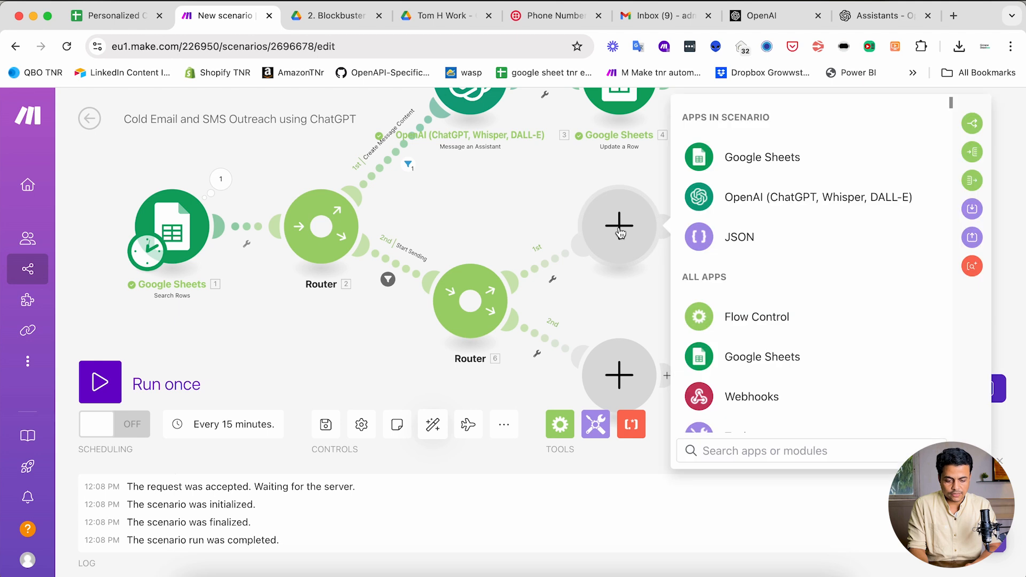
pyautogui.write('Twilio')
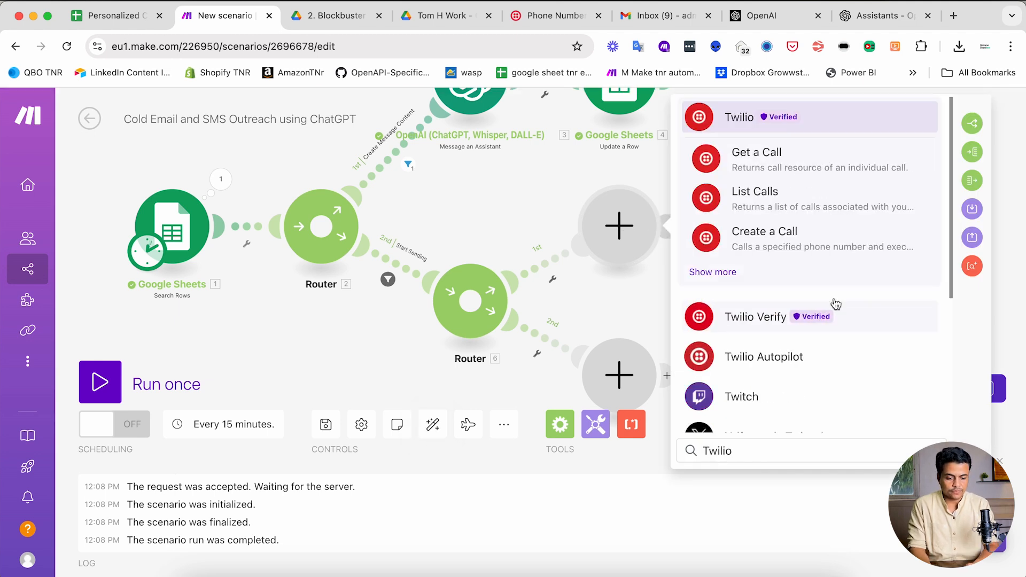
pyautogui.click(715, 272)
pyautogui.scroll(-1, 723, 278)
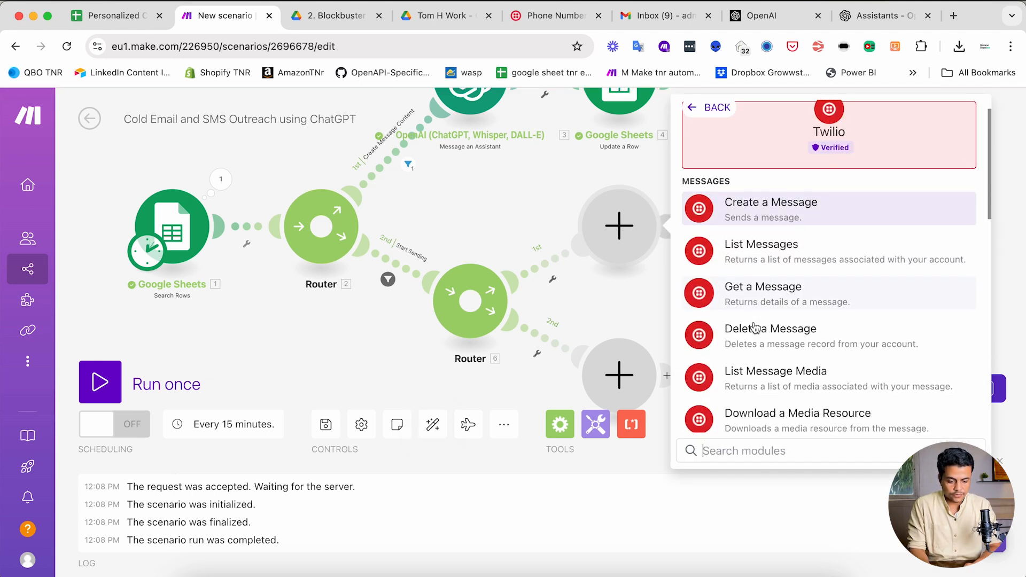
pyautogui.click(749, 208)
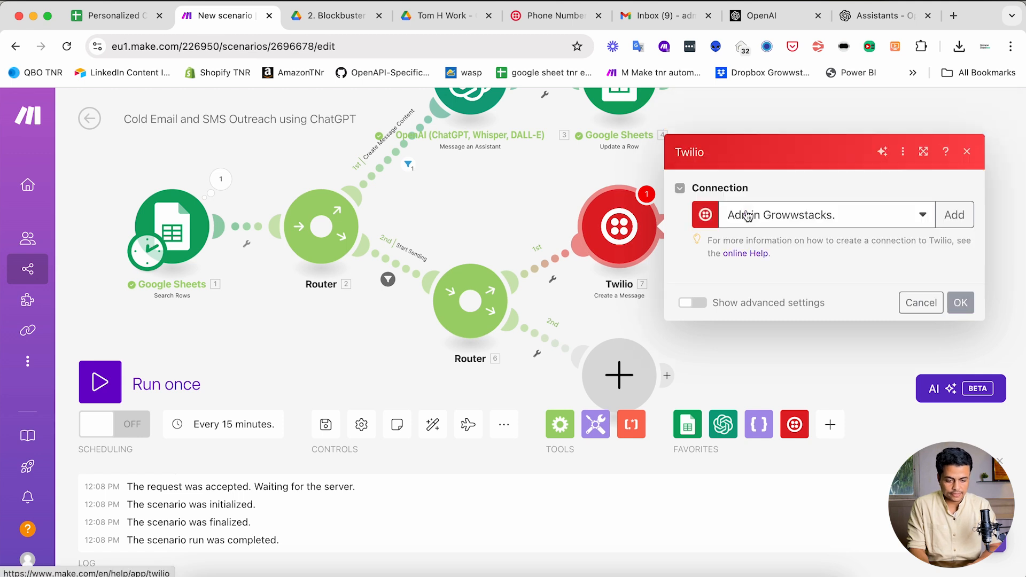
pyautogui.click(953, 176)
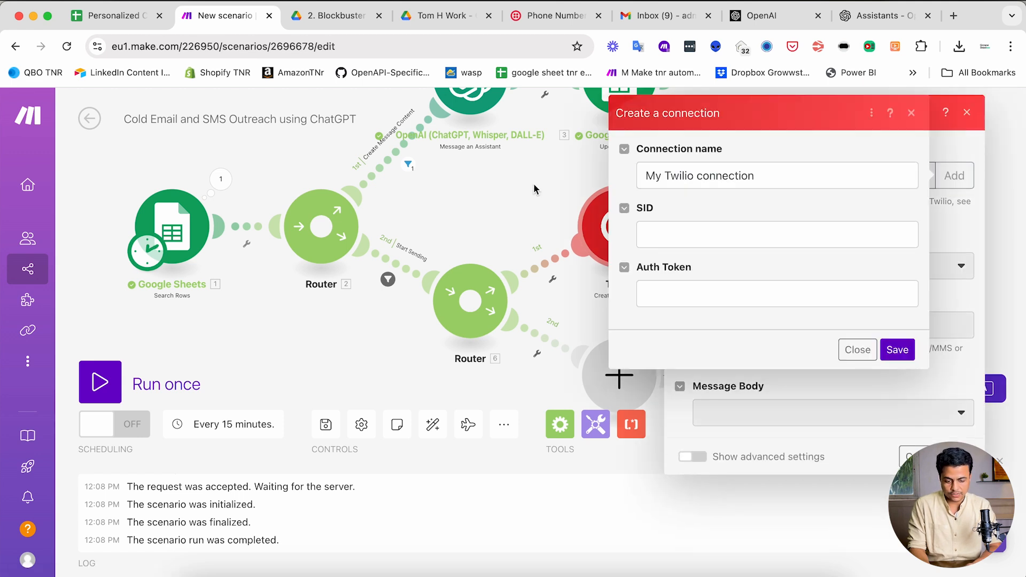
pyautogui.click(543, 305)
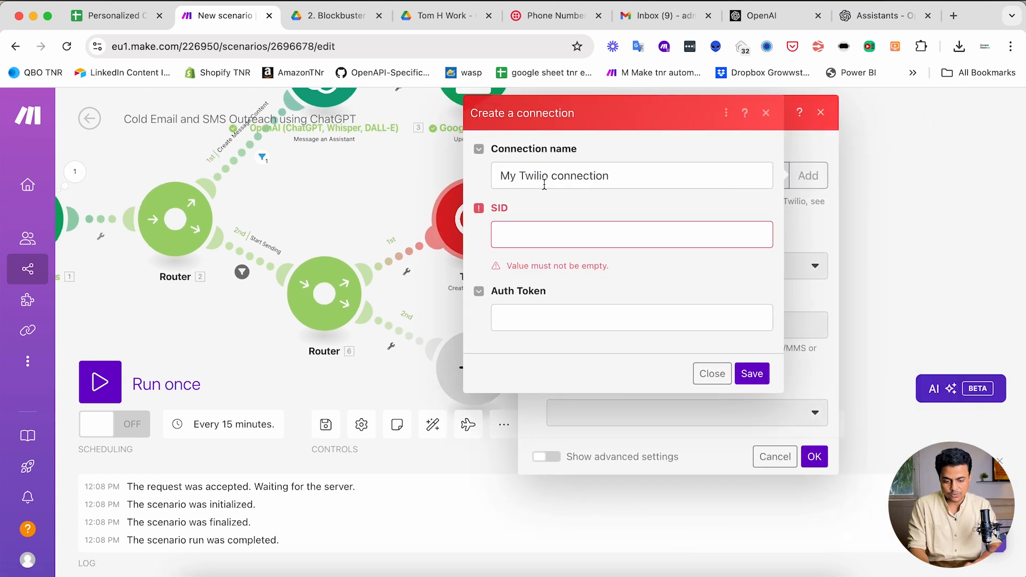
pyautogui.click(556, 15)
pyautogui.scroll(-5, 352, 380)
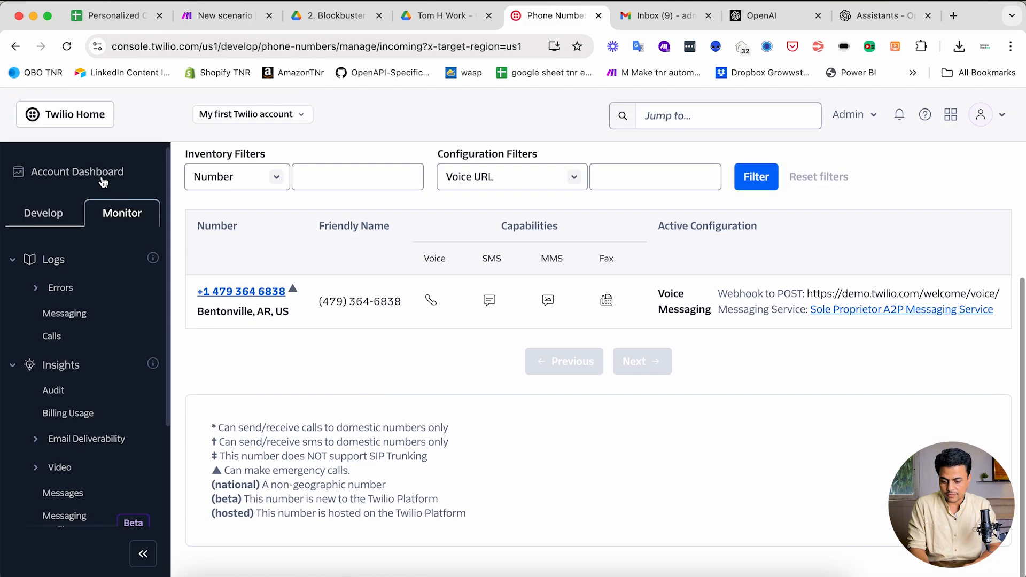
# - Open the Twilio account's Account Info with its SID and Auth Token, then return to Make
pyautogui.click(91, 118)
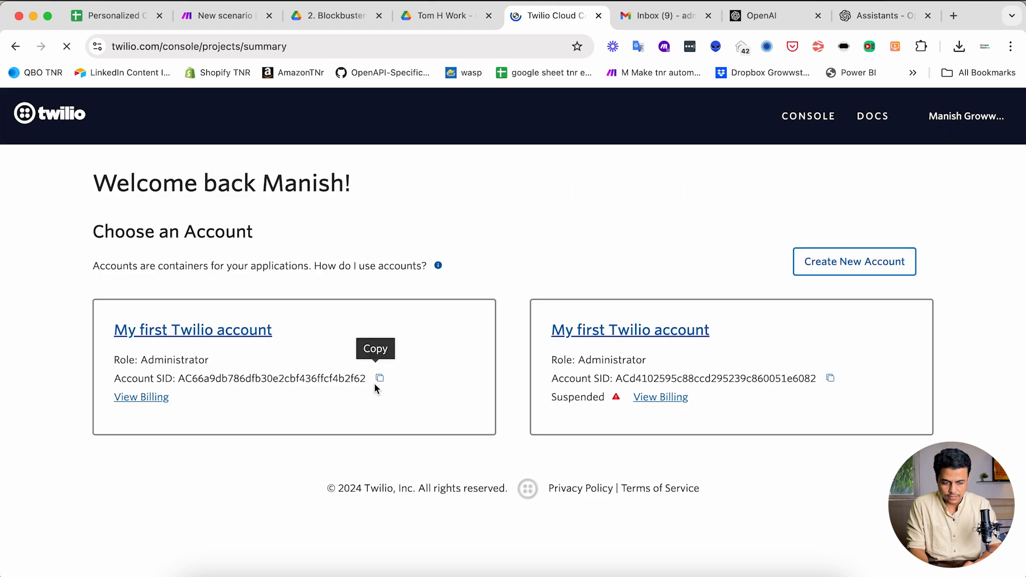
pyautogui.click(196, 353)
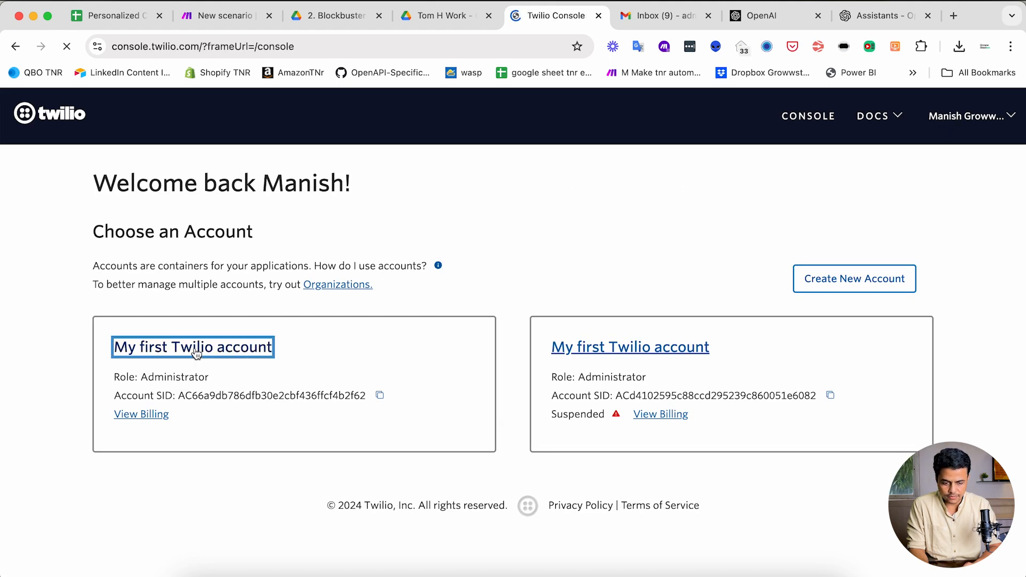
pyautogui.scroll(-5, 229, 405)
pyautogui.scroll(-2, 231, 408)
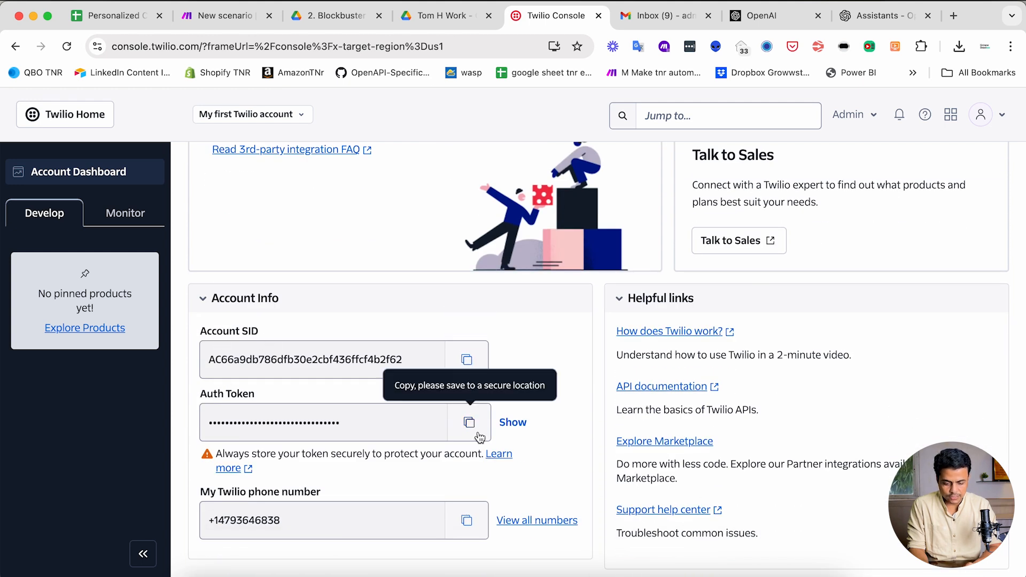
pyautogui.click(224, 16)
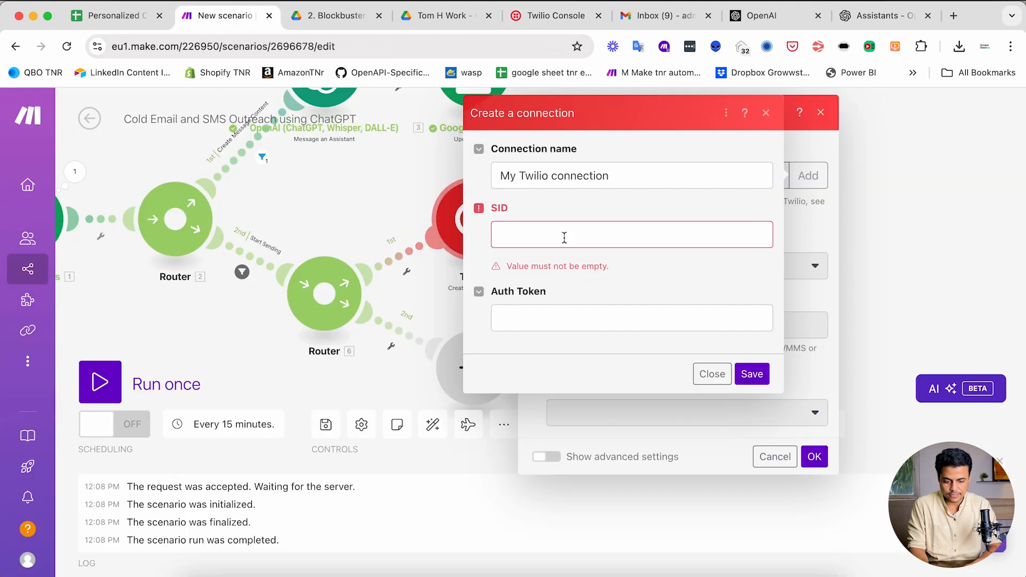
# - Dismiss the connection form and send from the account's Twilio phone number
pyautogui.click(700, 373)
pyautogui.click(620, 267)
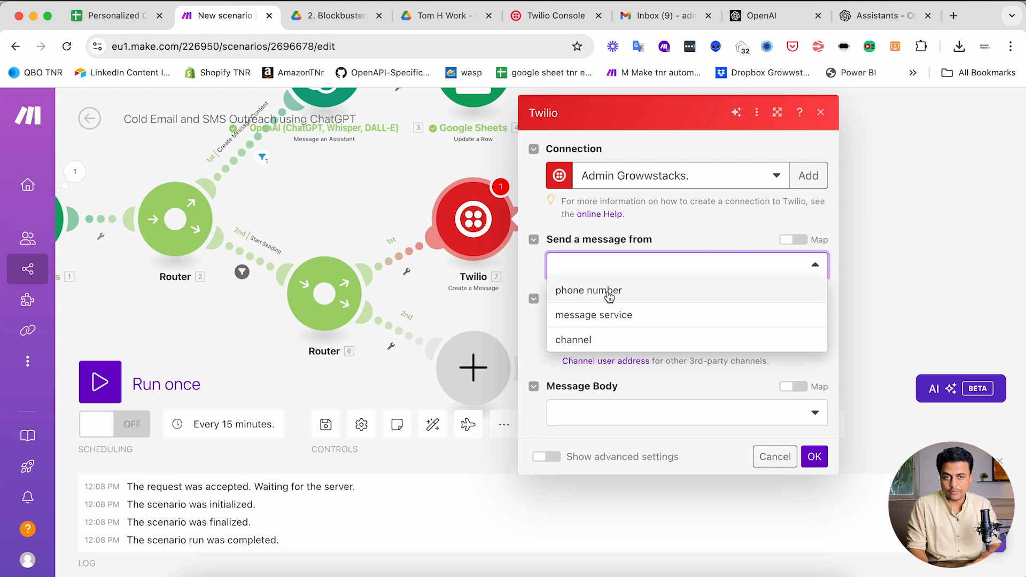
pyautogui.click(578, 291)
pyautogui.click(581, 328)
pyautogui.click(582, 361)
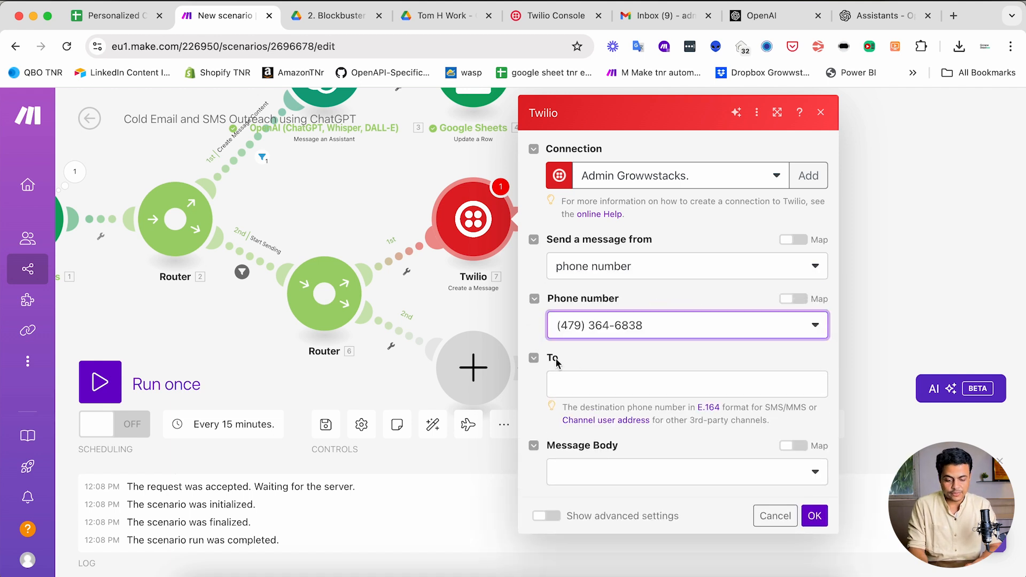
# - Map Mobile Number (D) as recipient and Personalized Outreach SMS Text (J) as the body, then save
pyautogui.click(575, 387)
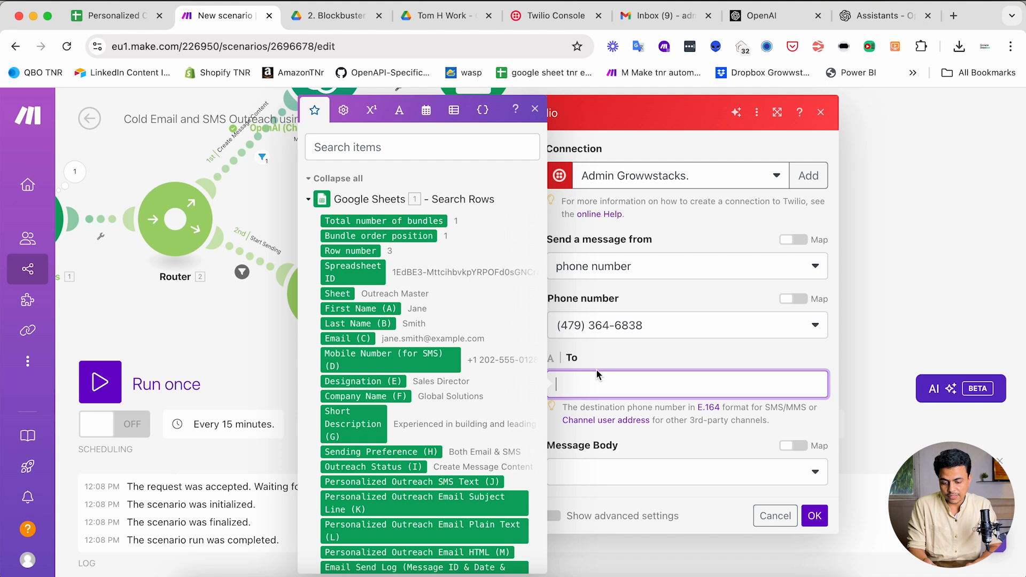
pyautogui.click(369, 351)
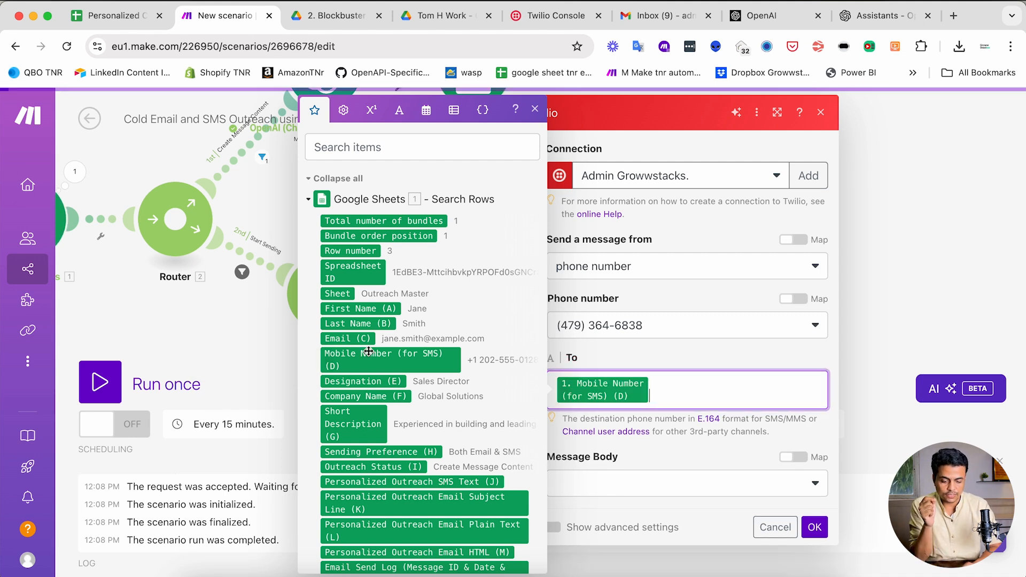
pyautogui.click(677, 444)
pyautogui.click(666, 479)
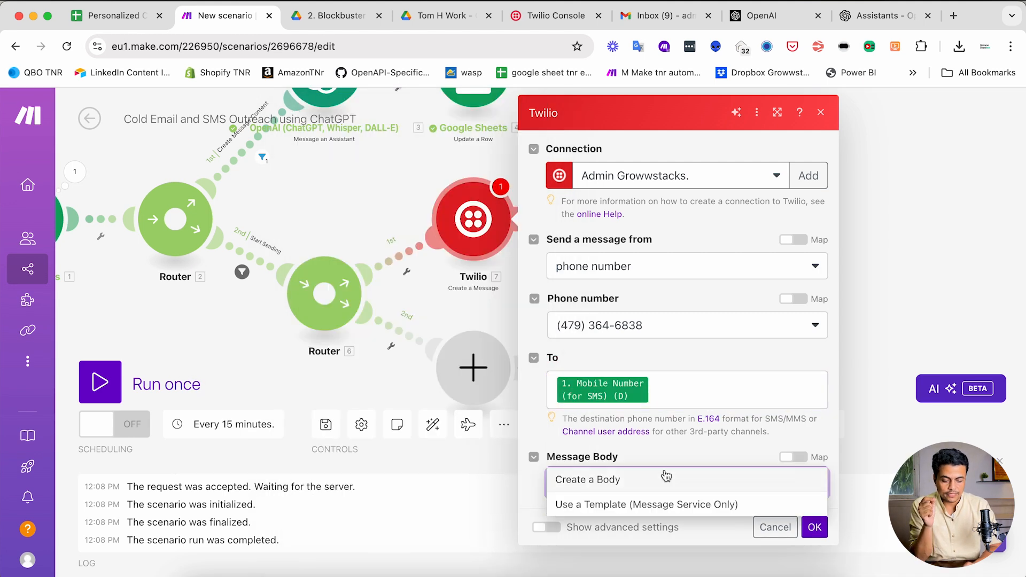
pyautogui.click(625, 489)
pyautogui.scroll(-2, 592, 511)
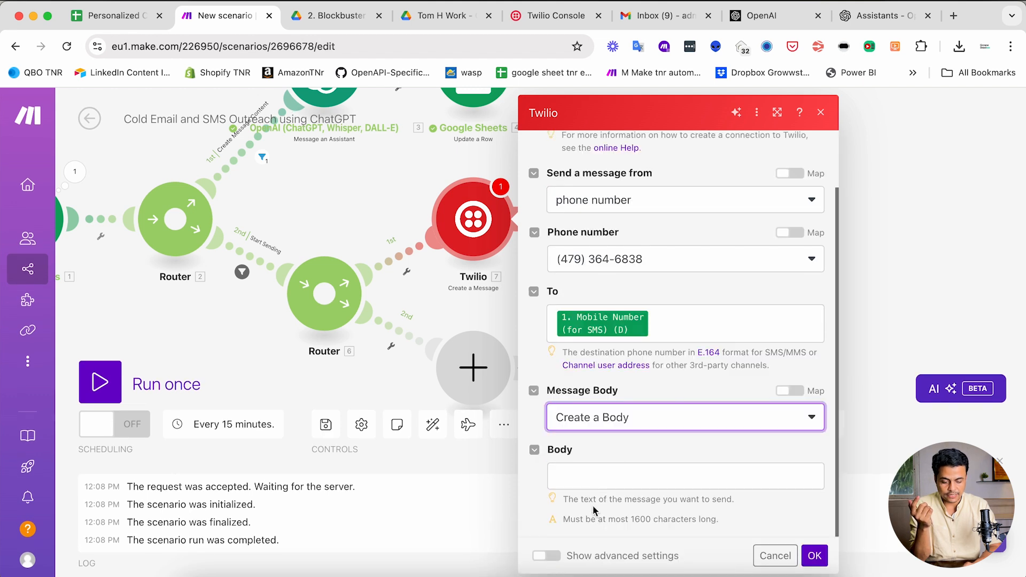
pyautogui.click(596, 473)
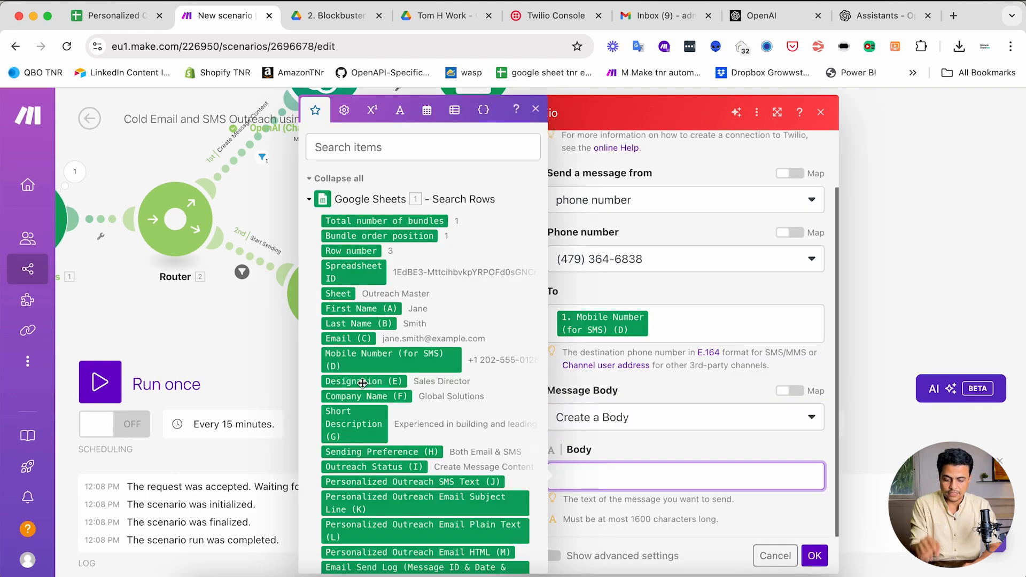
pyautogui.scroll(-2, 369, 418)
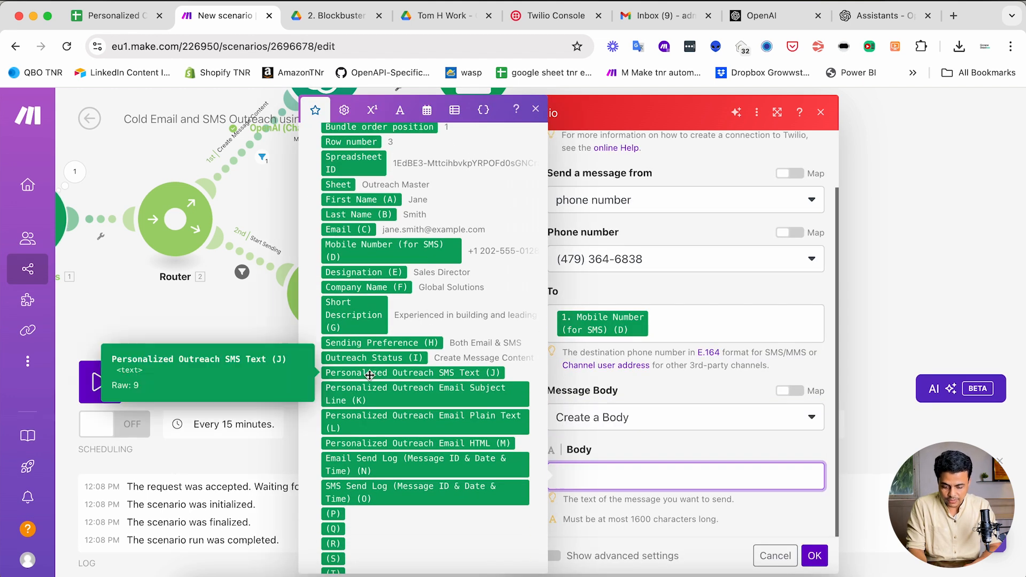
pyautogui.click(470, 373)
pyautogui.click(684, 401)
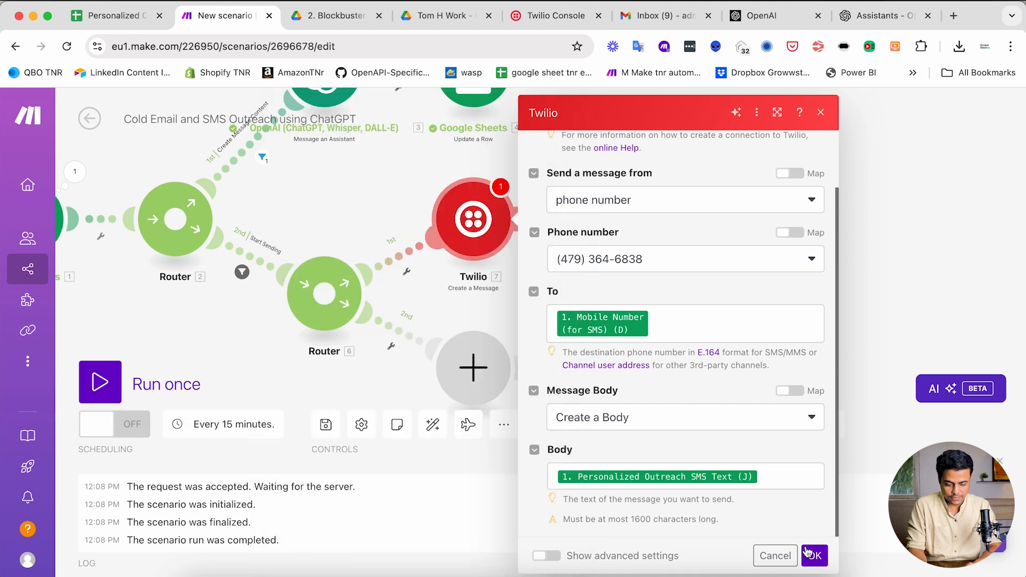
pyautogui.click(807, 553)
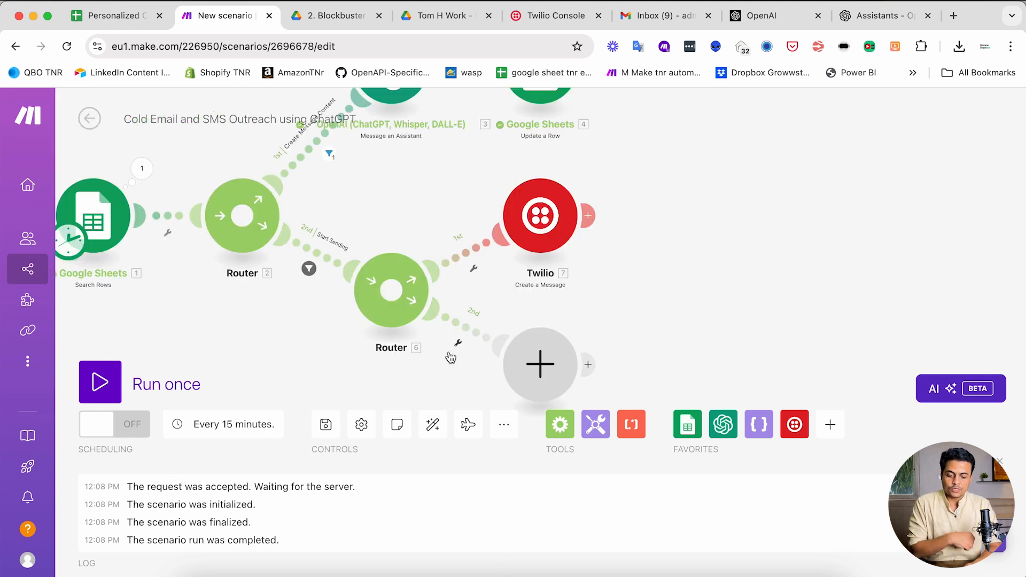
# - Search 'gmail', add Send an Email to the router's second branch, and begin a new connection
pyautogui.click(542, 358)
pyautogui.write('gmail')
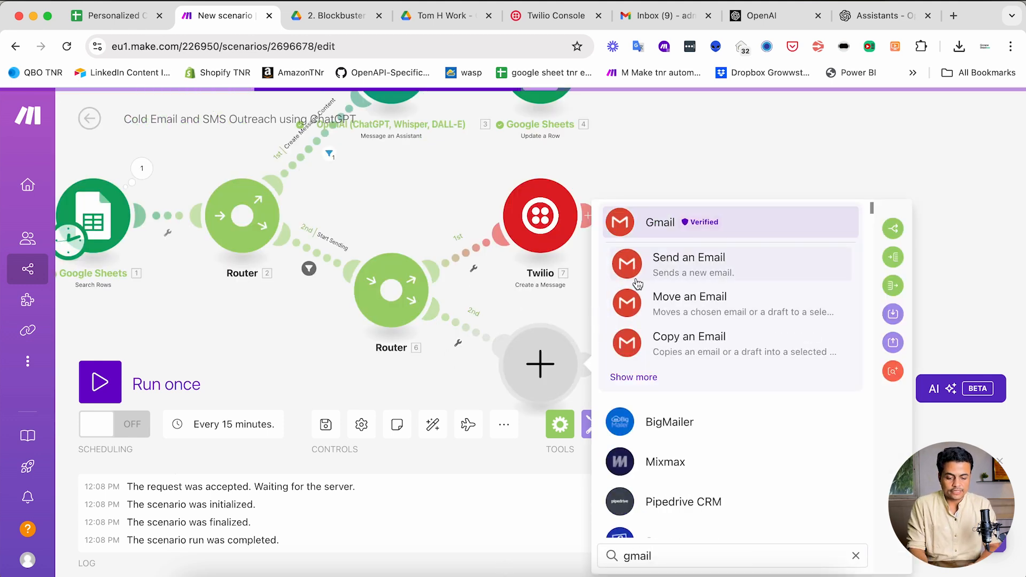
pyautogui.click(663, 262)
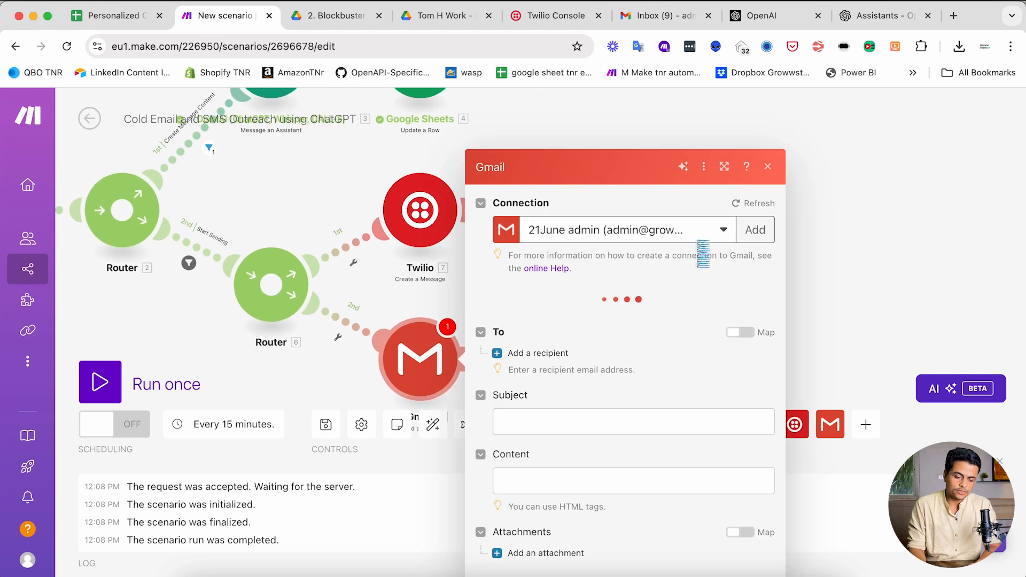
pyautogui.click(757, 230)
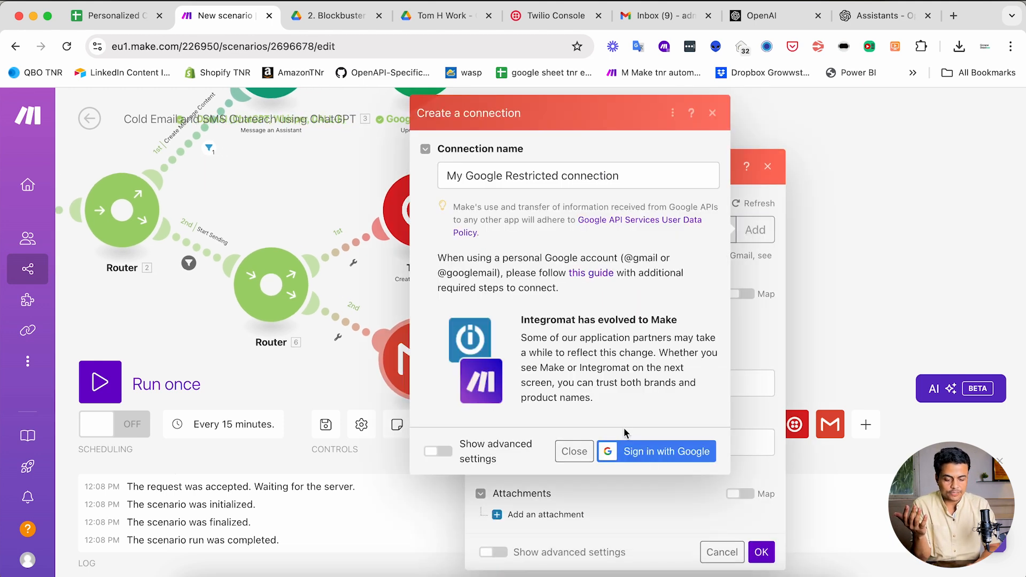
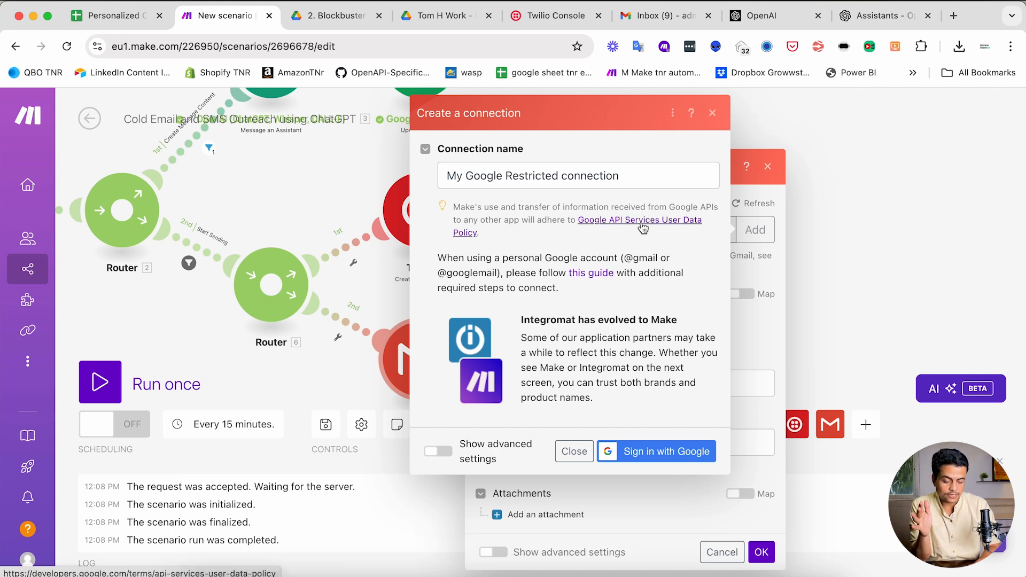
# - Keep the existing Gmail connection, then map Email (C) as recipient and Subject Line (K) as subject
pyautogui.click(574, 451)
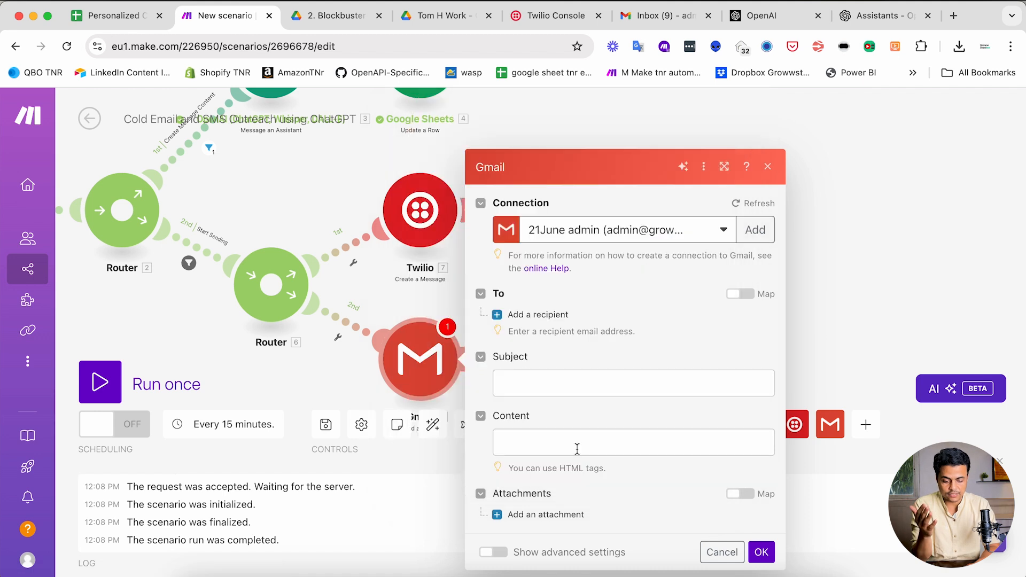
pyautogui.click(528, 316)
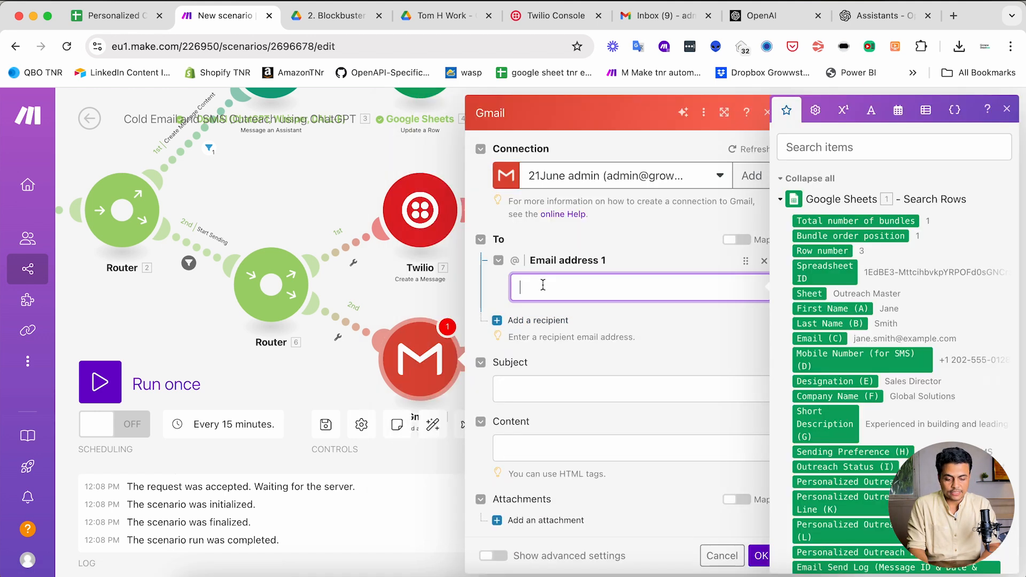
pyautogui.click(803, 341)
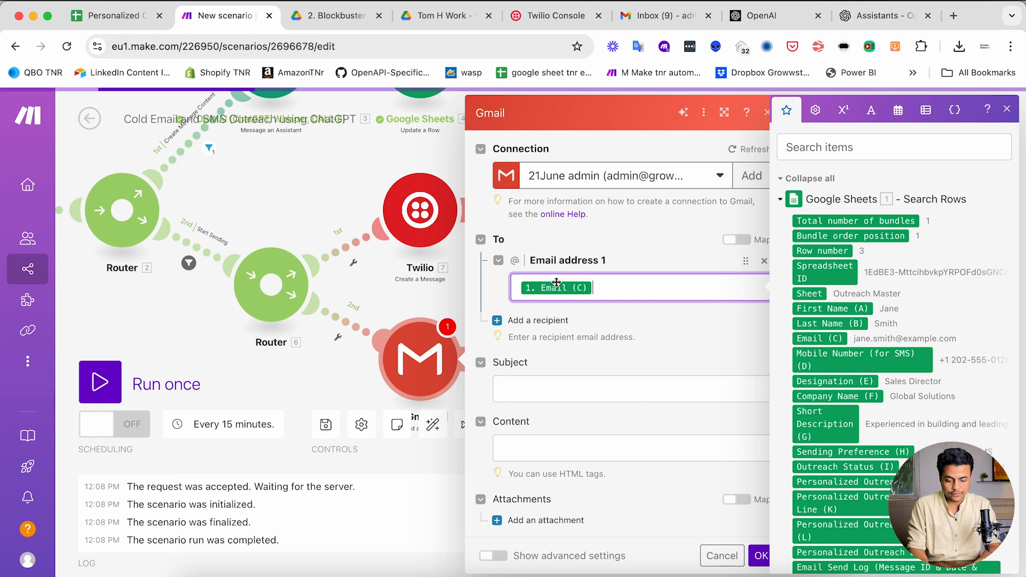
pyautogui.click(739, 384)
pyautogui.scroll(-2, 831, 448)
pyautogui.scroll(-2, 831, 448)
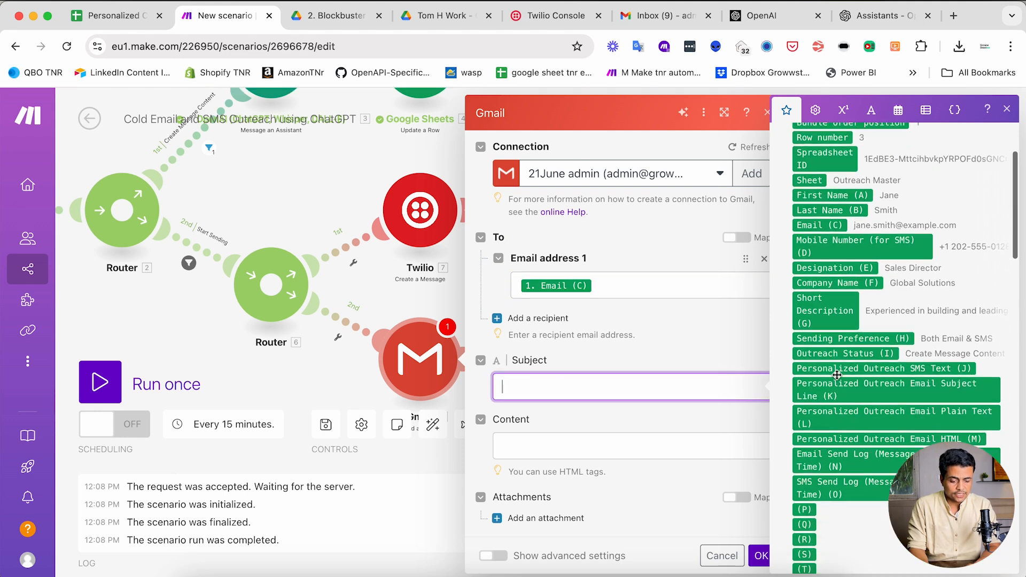
pyautogui.click(883, 397)
# - Map Personalized Outreach Email HTML (M) to Content and save the Gmail module
pyautogui.click(620, 441)
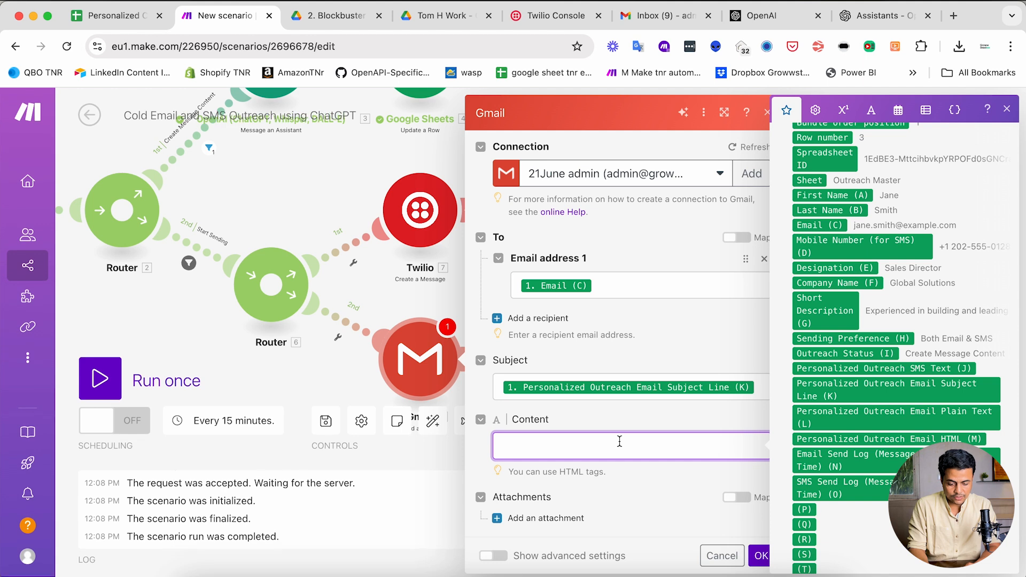
pyautogui.moveTo(514, 473); pyautogui.dragTo(600, 472)
pyautogui.click(545, 451)
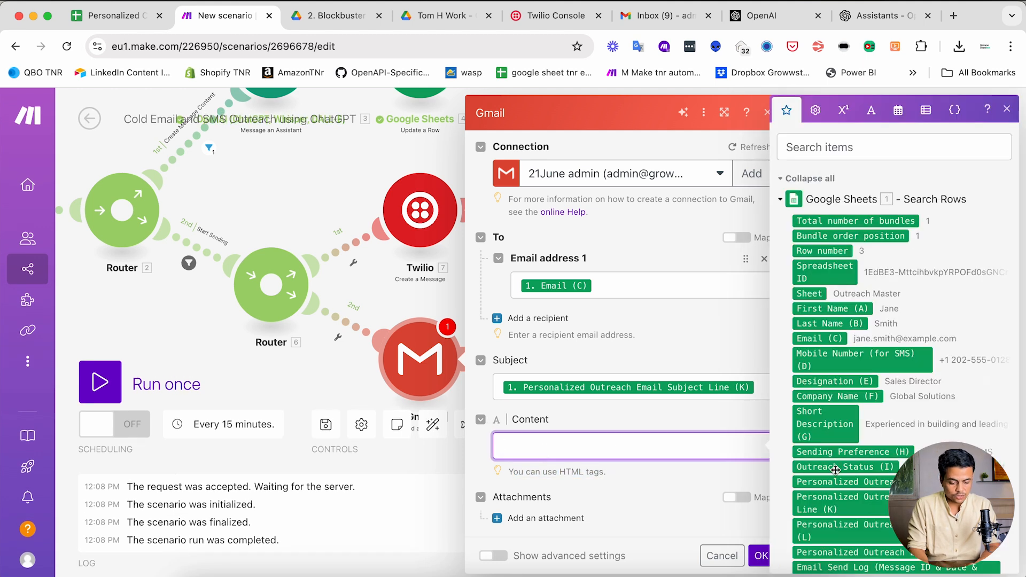
pyautogui.scroll(-3, 836, 469)
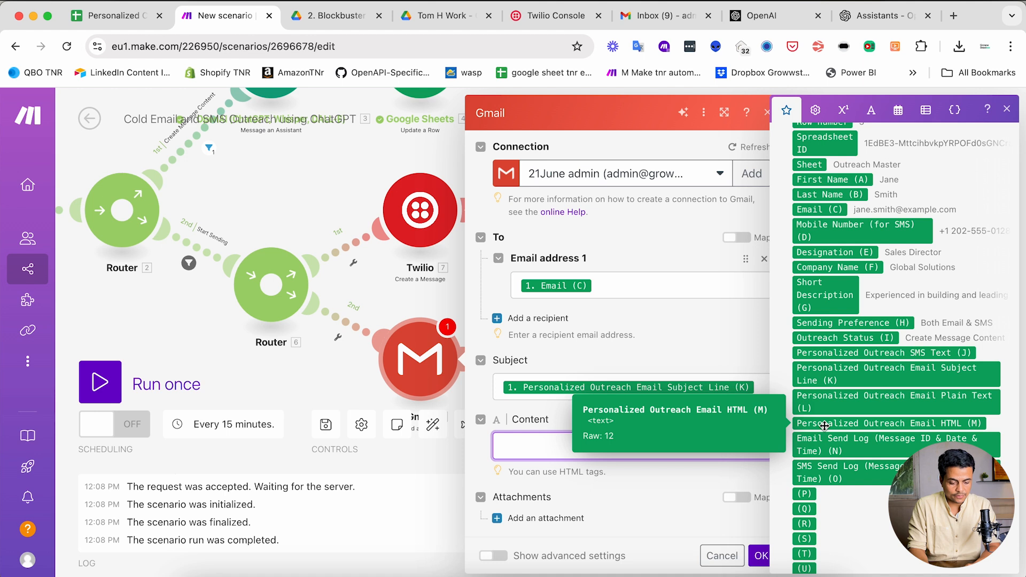
pyautogui.click(922, 427)
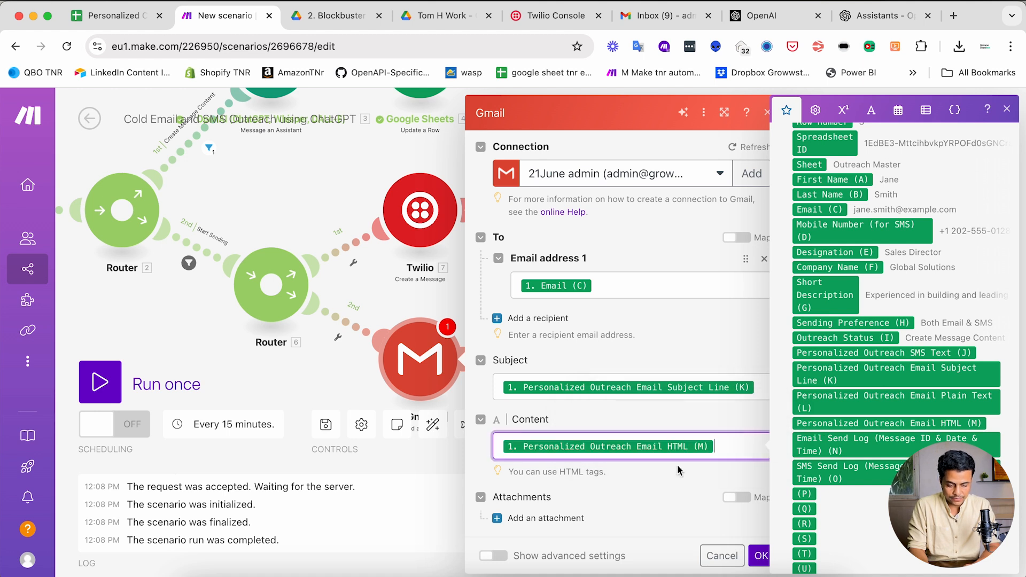
pyautogui.click(493, 556)
pyautogui.scroll(-5, 542, 426)
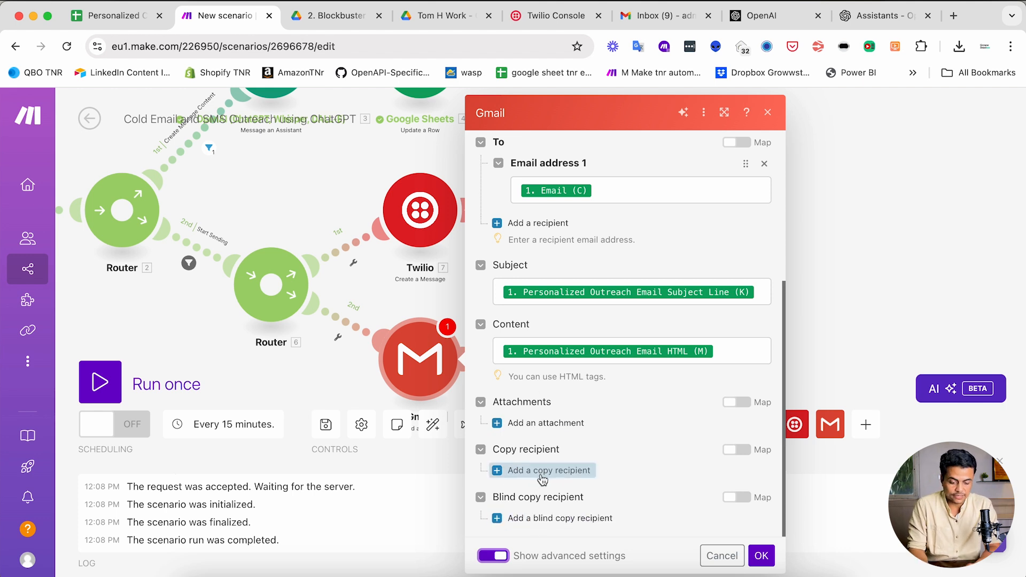
pyautogui.scroll(5, 542, 470)
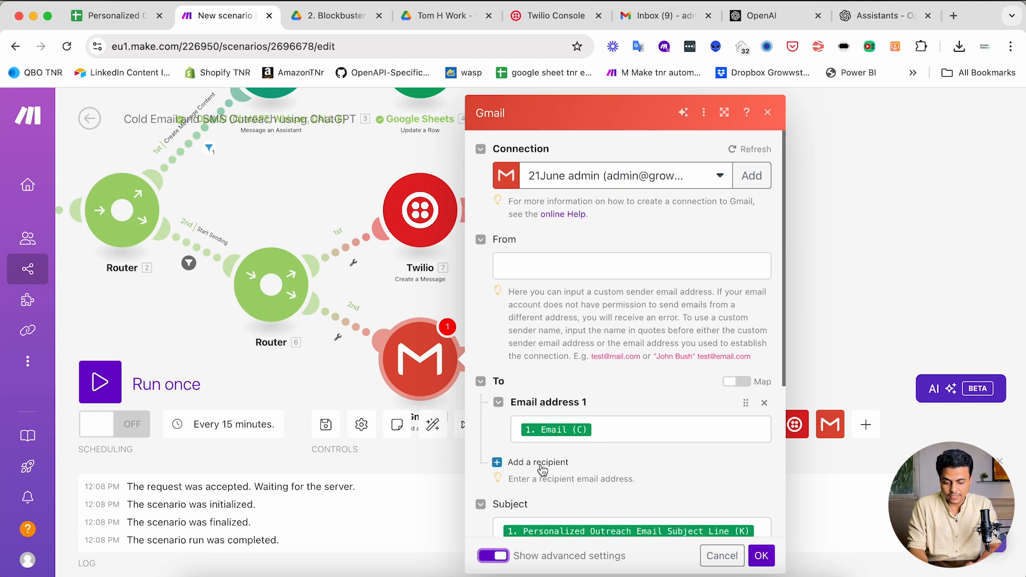
pyautogui.click(492, 556)
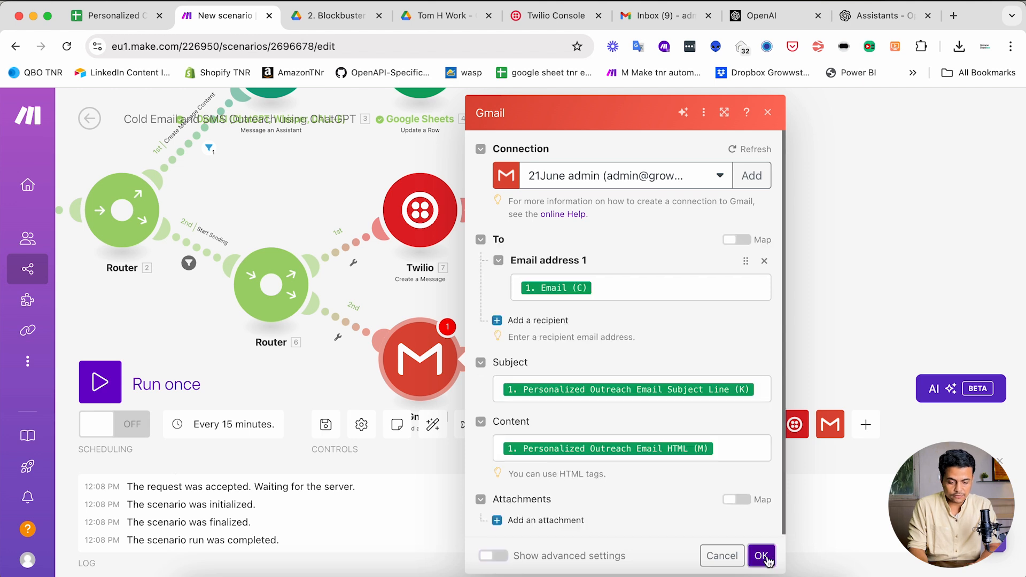
pyautogui.click(761, 556)
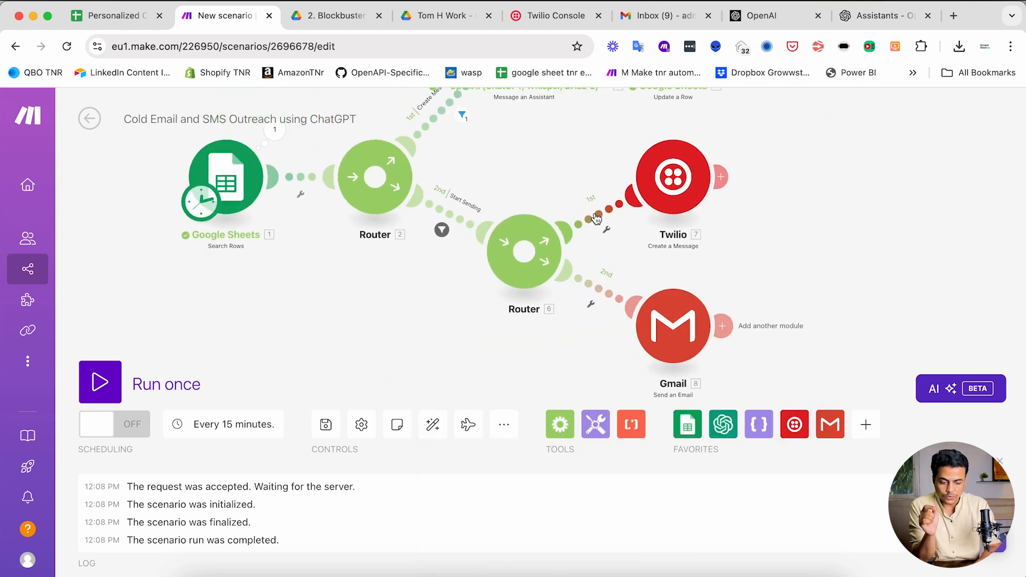
# - Add a filter on the Twilio route testing Sending Preference (H) with Matches pattern (case insensitive)
pyautogui.click(597, 218)
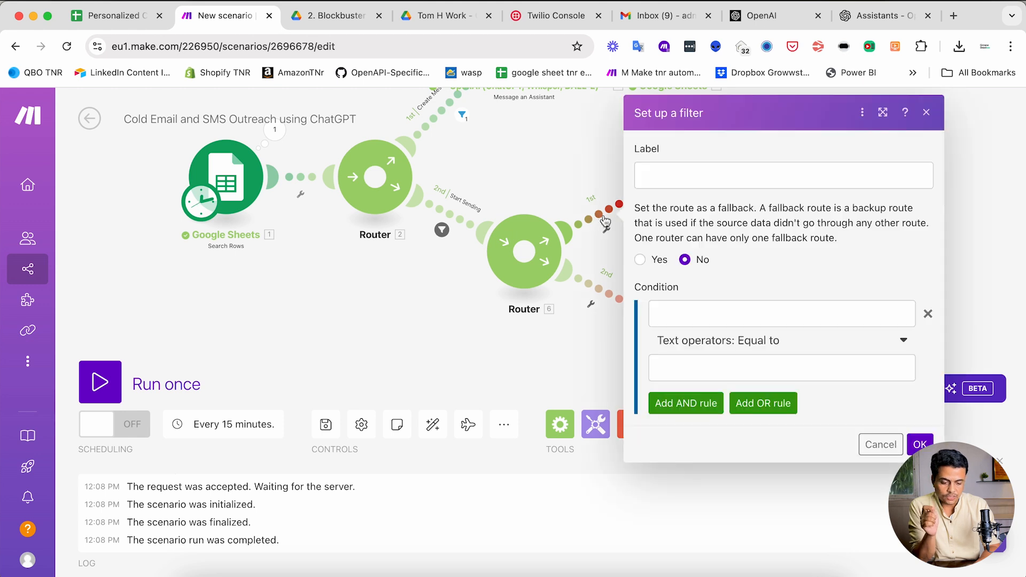
pyautogui.click(719, 313)
pyautogui.scroll(-2, 509, 369)
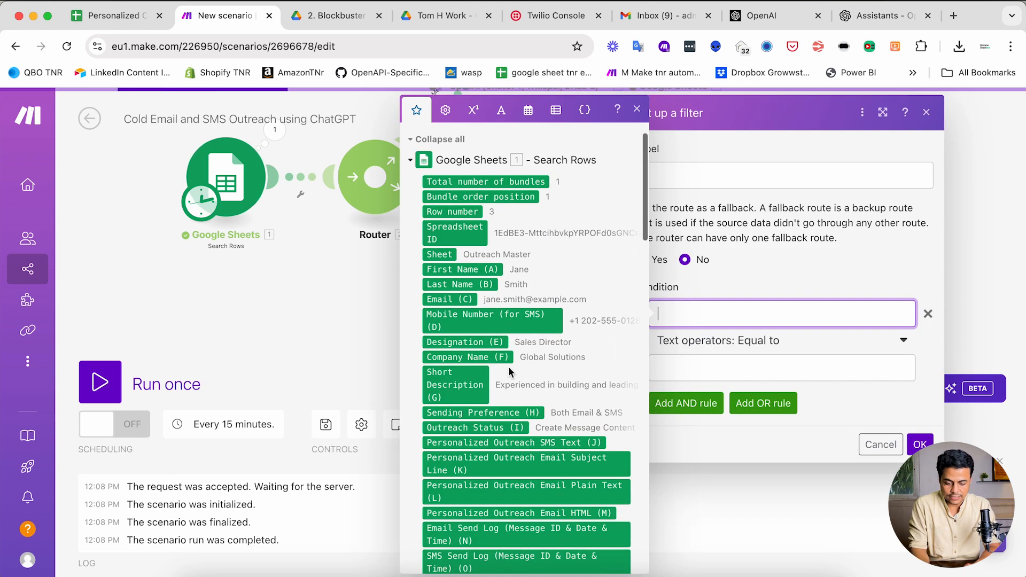
pyautogui.click(468, 411)
pyautogui.click(762, 346)
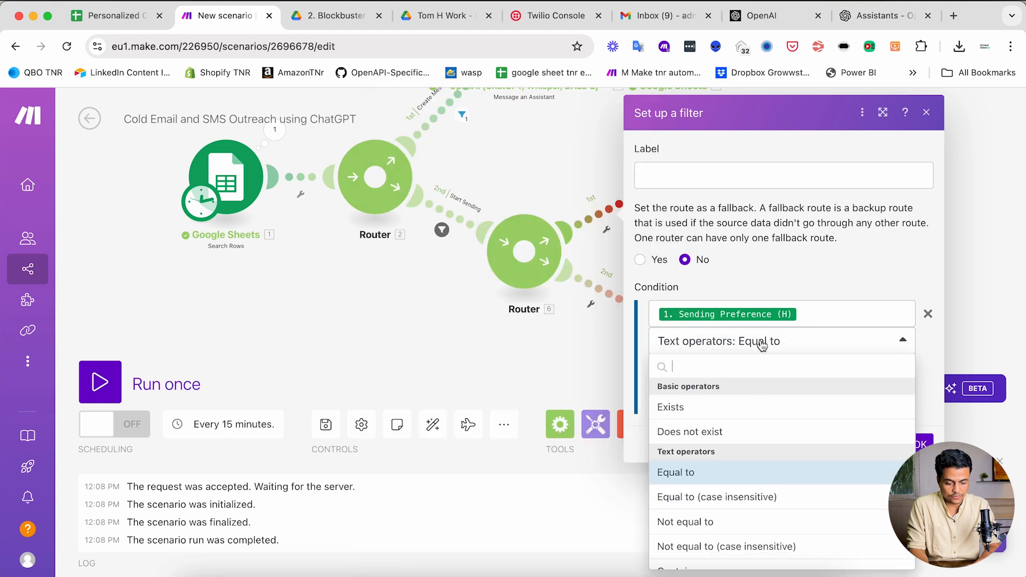
pyautogui.scroll(-5, 768, 448)
pyautogui.scroll(-5, 765, 454)
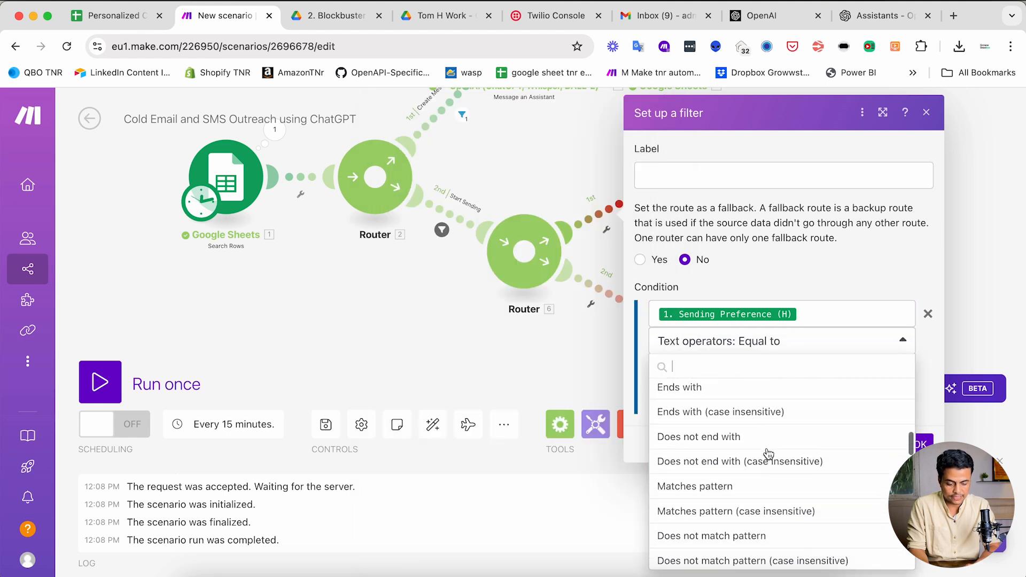
pyautogui.click(732, 419)
# - Enter 'Both Email & SMS|SMS Only' as the pattern, copying the values from cell H2
pyautogui.click(684, 369)
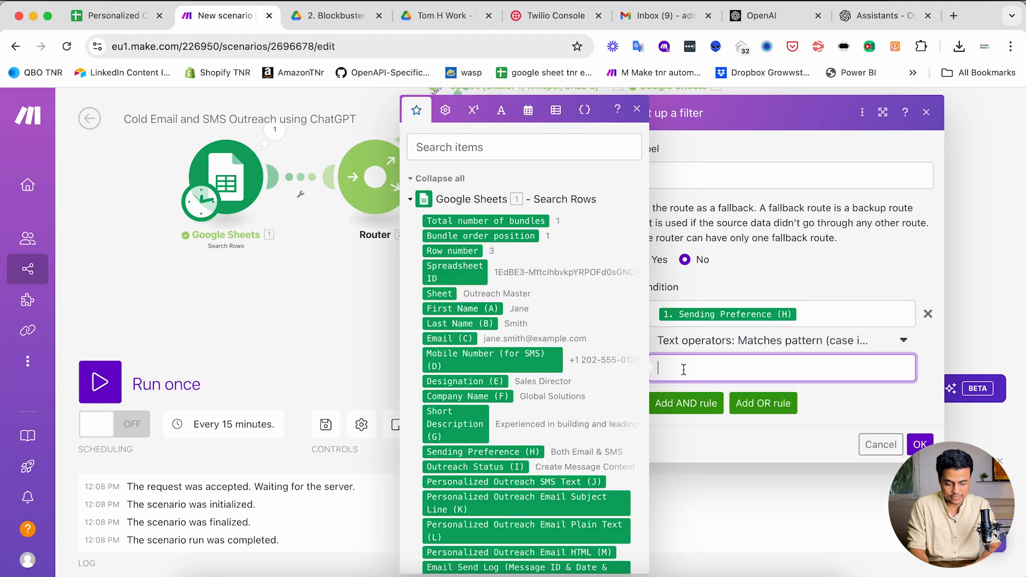
pyautogui.hotkey('ctrl', 'shift', 'Tab')
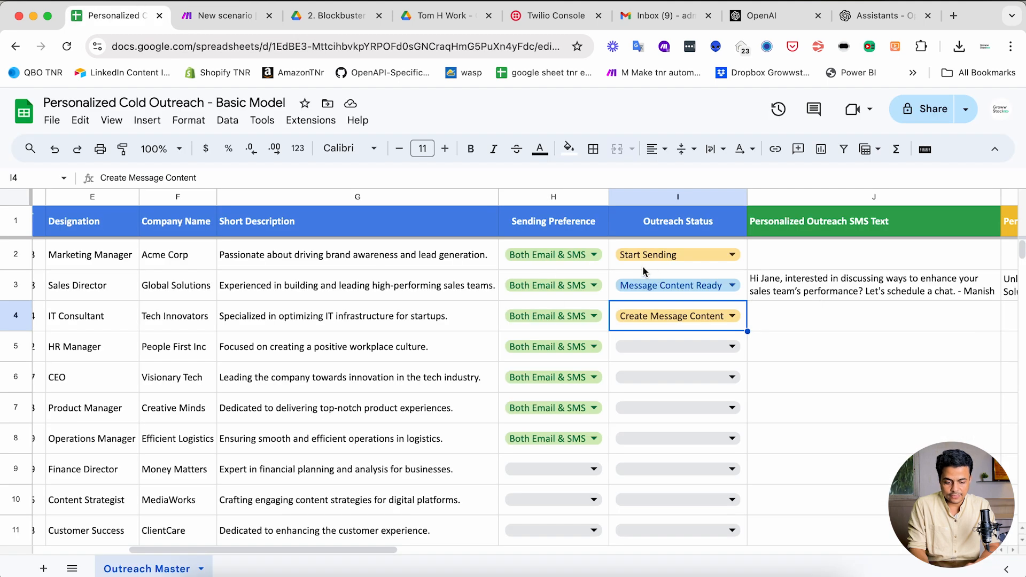
pyautogui.click(548, 265)
pyautogui.hotkey('ctrl', 'c')
pyautogui.hotkey('ctrl', 'Tab')
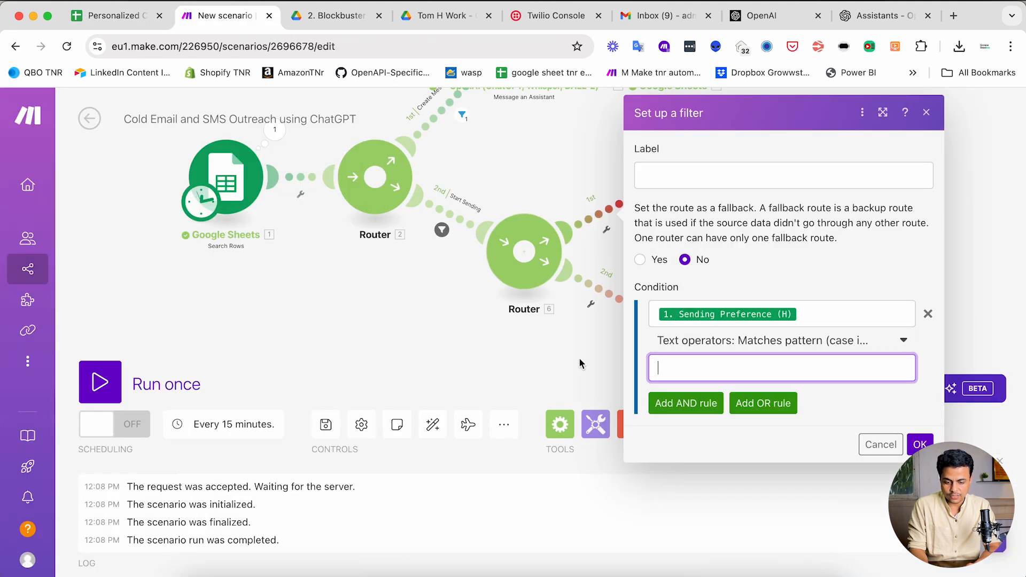
pyautogui.hotkey('ctrl', 'v')
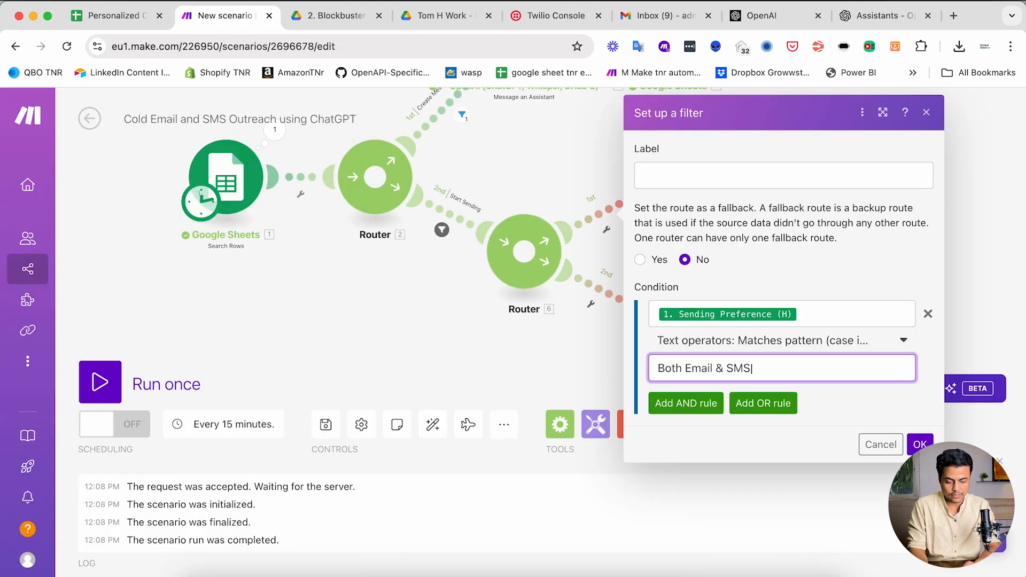
pyautogui.hotkey('ctrl', 'shift', 'Tab')
pyautogui.doubleClick(577, 266)
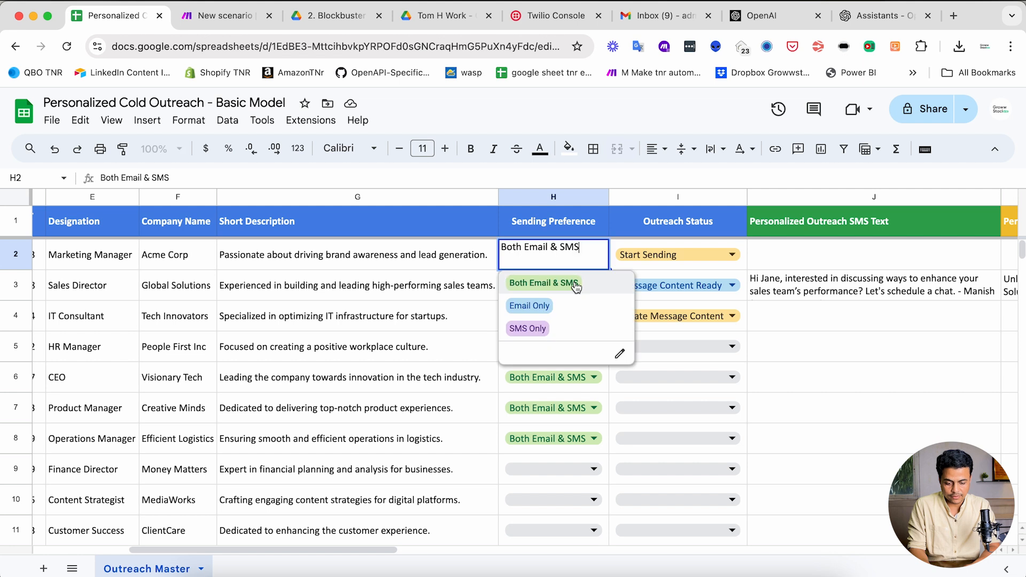
pyautogui.click(538, 328)
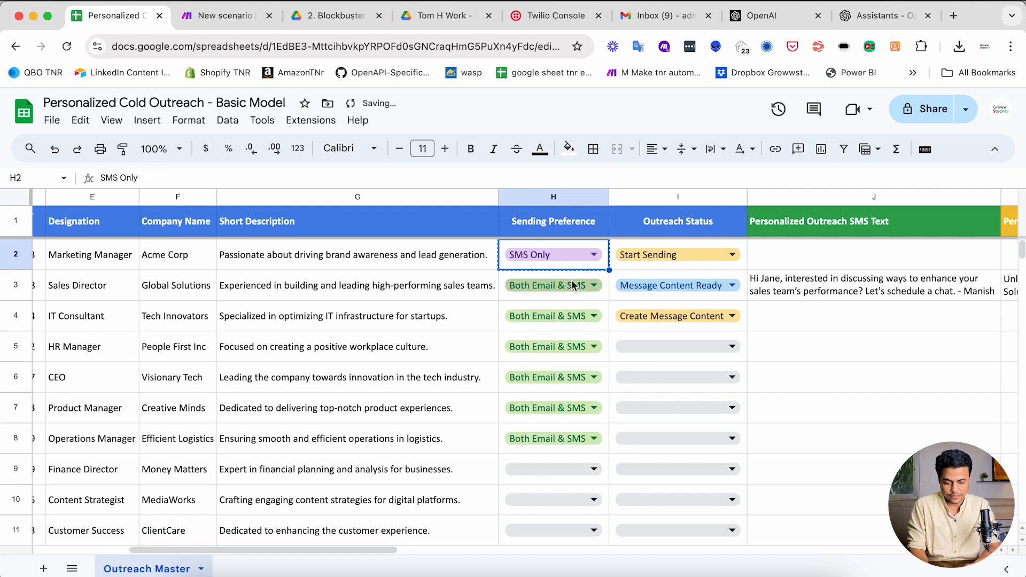
pyautogui.hotkey('ctrl', 'Tab')
pyautogui.write('|')
pyautogui.hotkey('ctrl', 'v')
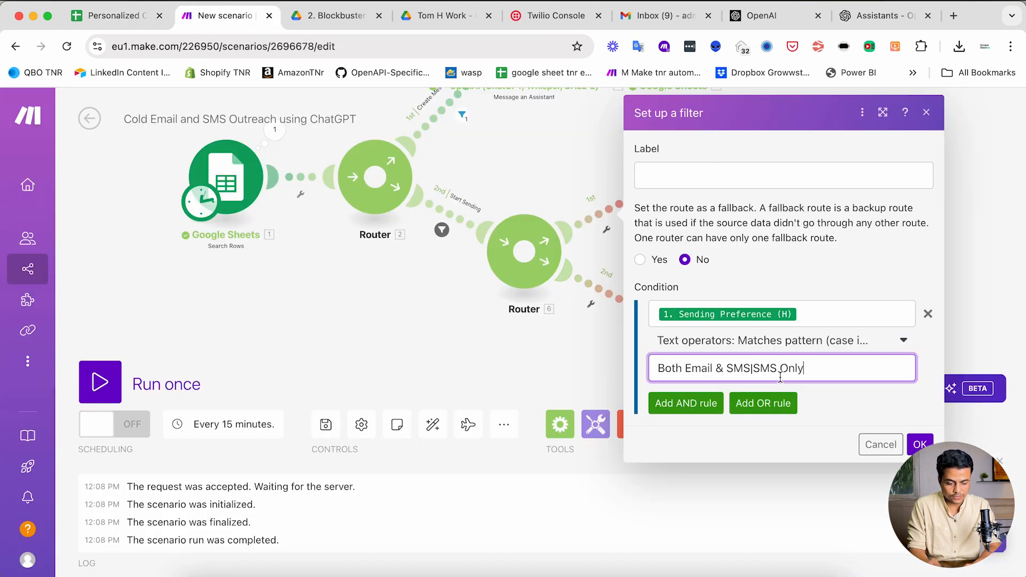
# - Label the Twilio filter 'SMS Only or Both' and save it
pyautogui.click(664, 175)
pyautogui.hotkey('ctrl', 'v')
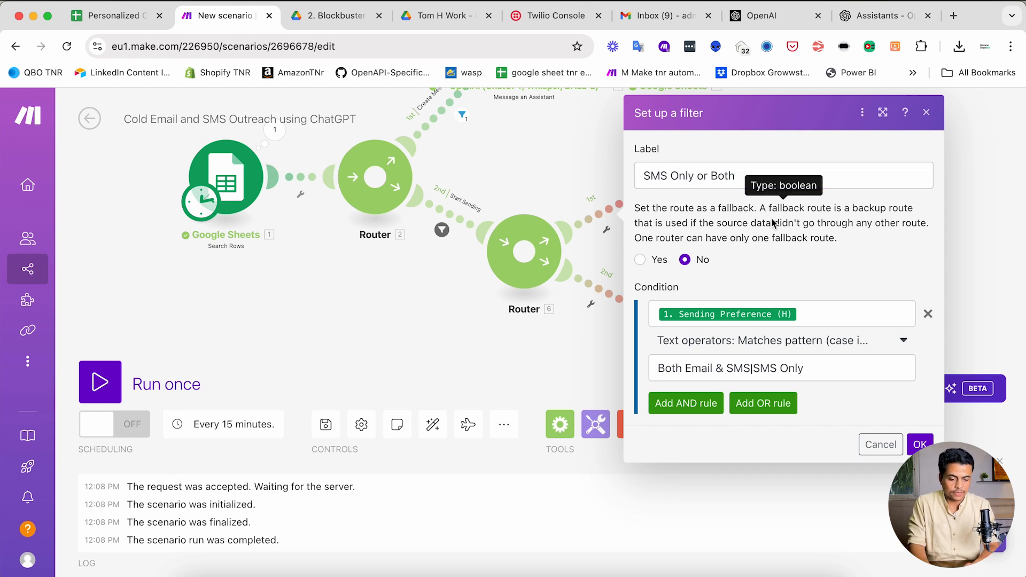
pyautogui.click(918, 445)
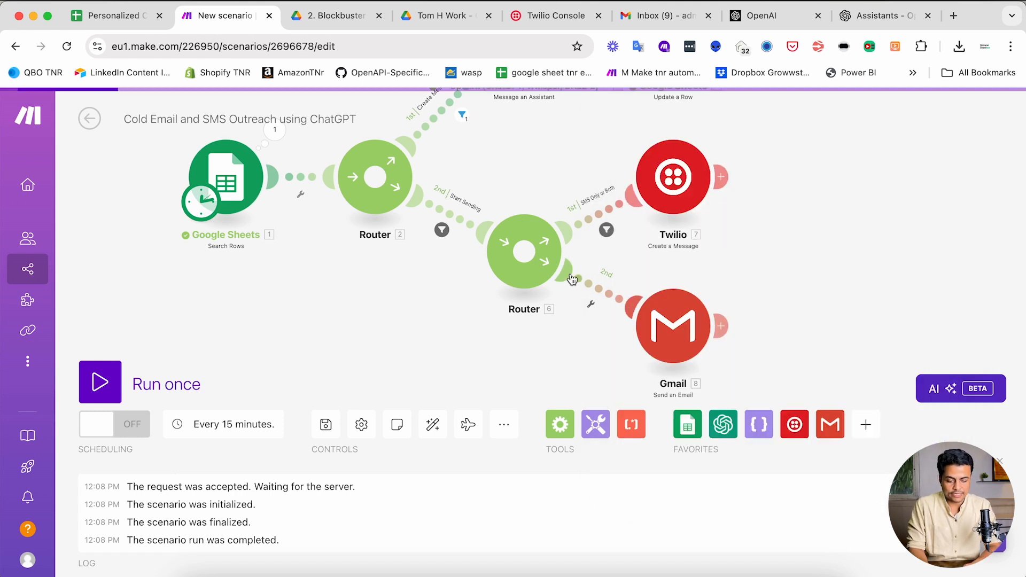
# - Label the Gmail route filter 'Email Only or Both' and test Sending Preference (H) with case-insensitive pattern matching
pyautogui.click(592, 291)
pyautogui.click(676, 196)
pyautogui.press('cmd+v')
pyautogui.doubleClick(653, 186)
pyautogui.write('Email')
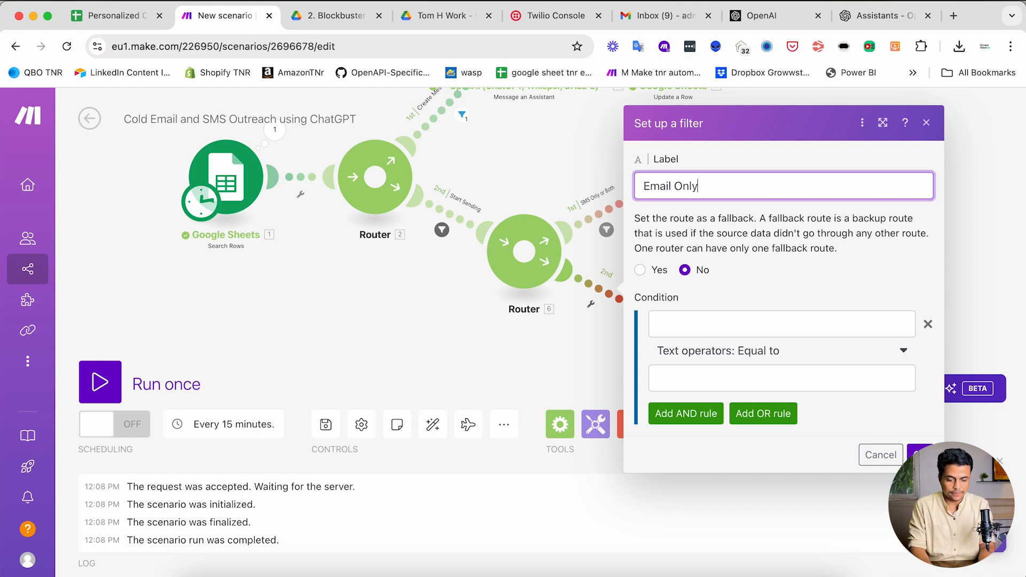
pyautogui.click(750, 324)
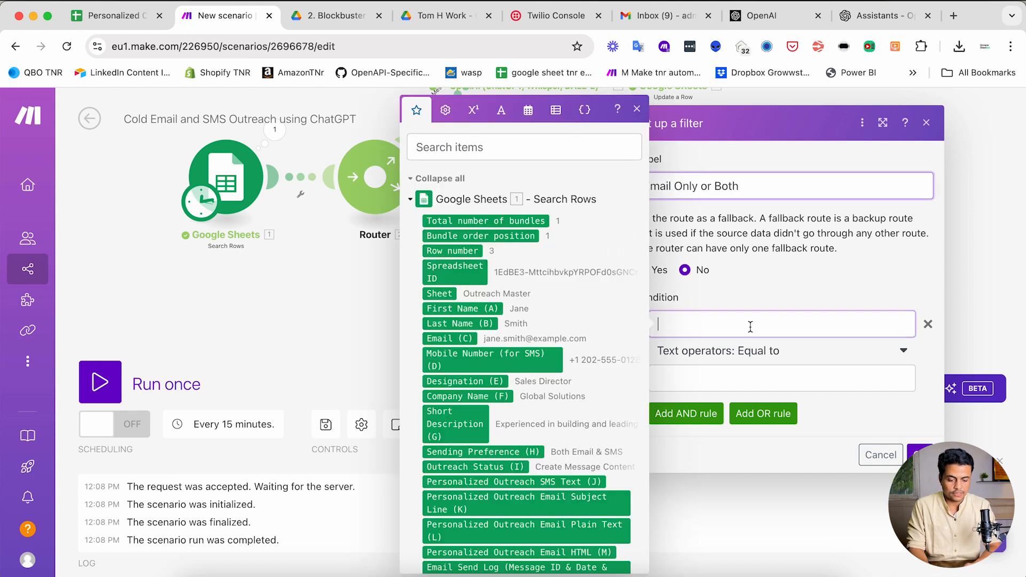
pyautogui.click(449, 456)
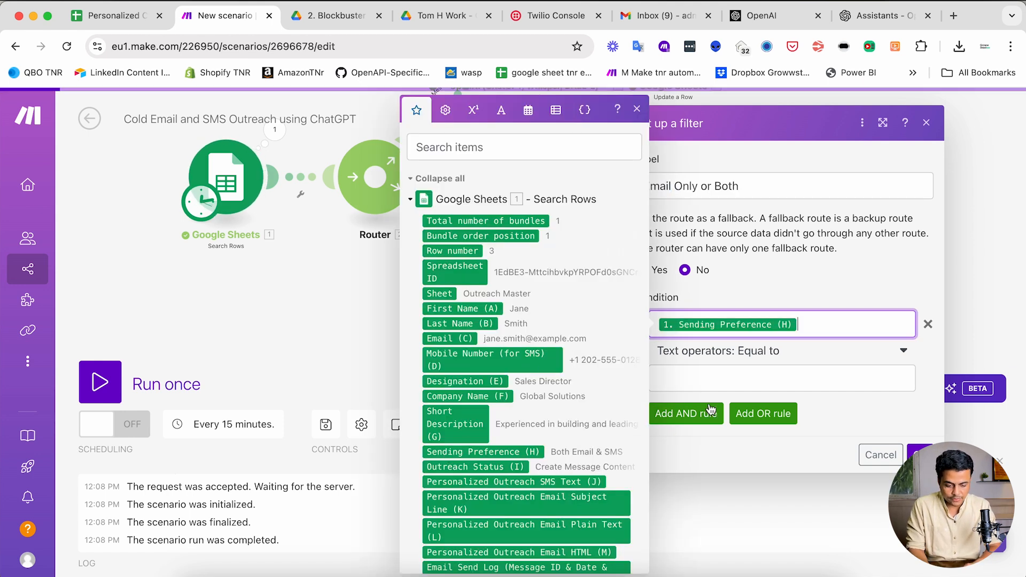
pyautogui.click(713, 355)
pyautogui.scroll(-3, 726, 452)
pyautogui.scroll(-5, 726, 451)
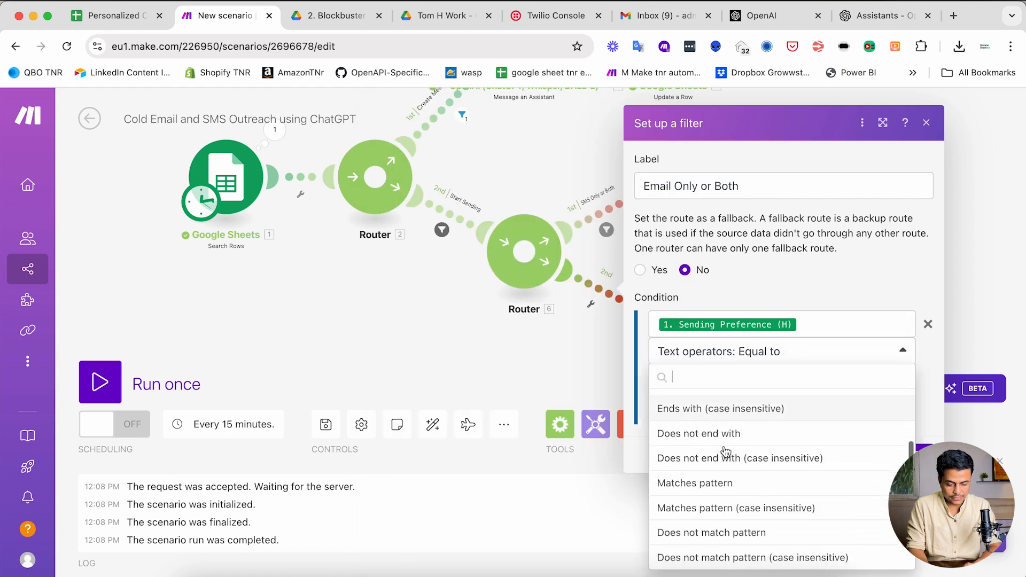
pyautogui.click(692, 405)
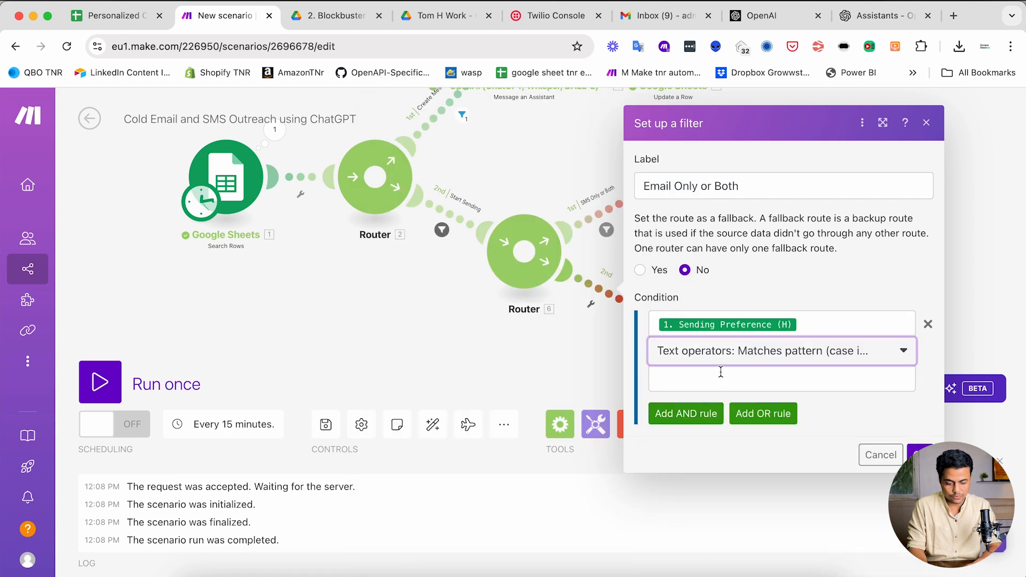
# - Enter 'Email Only' as the match pattern, copied from cell H2 in the sheet
pyautogui.click(720, 375)
pyautogui.hotkey('ctrl', 'shift', 'Tab')
pyautogui.hotkey('ctrl', 'Tab')
pyautogui.write('SMS Only')
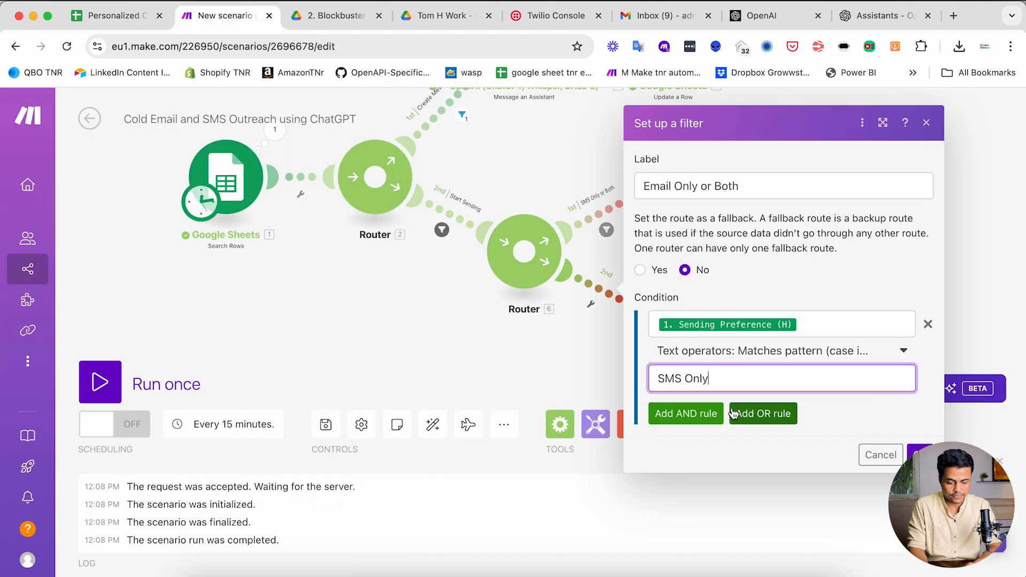
pyautogui.press('super+a')
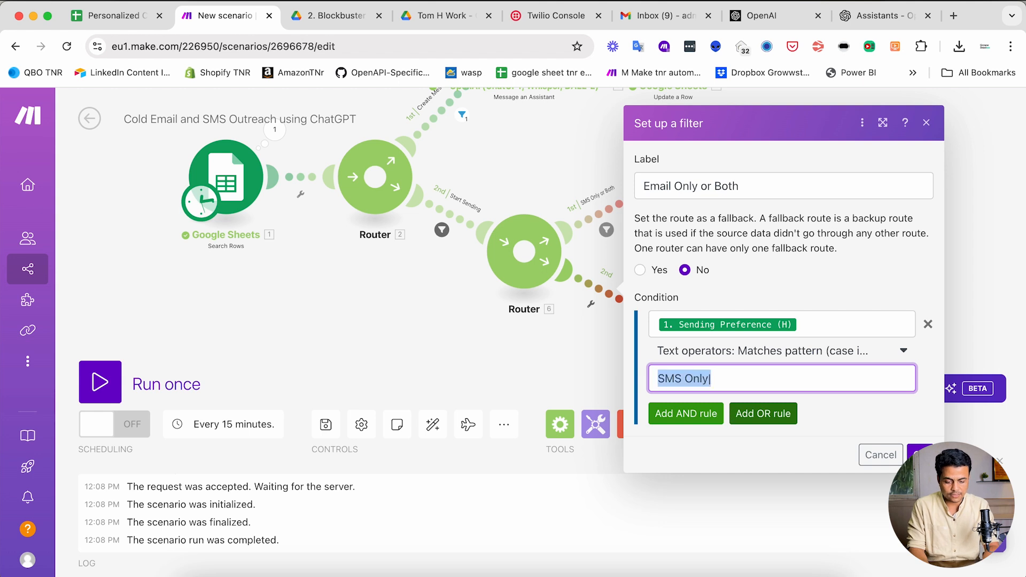
pyautogui.hotkey('ctrl', 'shift', 'Tab')
pyautogui.click(551, 256)
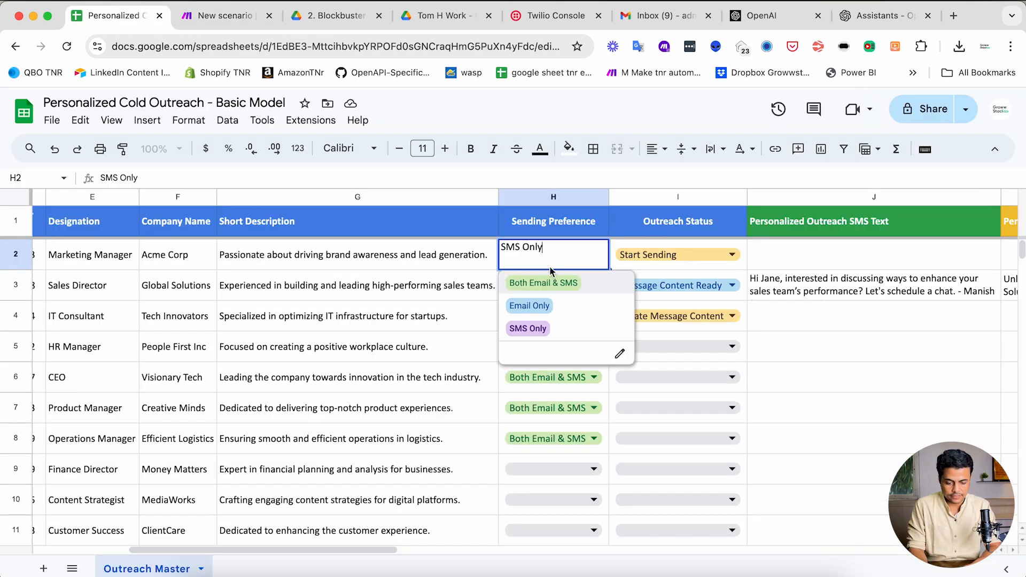
pyautogui.click(537, 328)
pyautogui.click(528, 262)
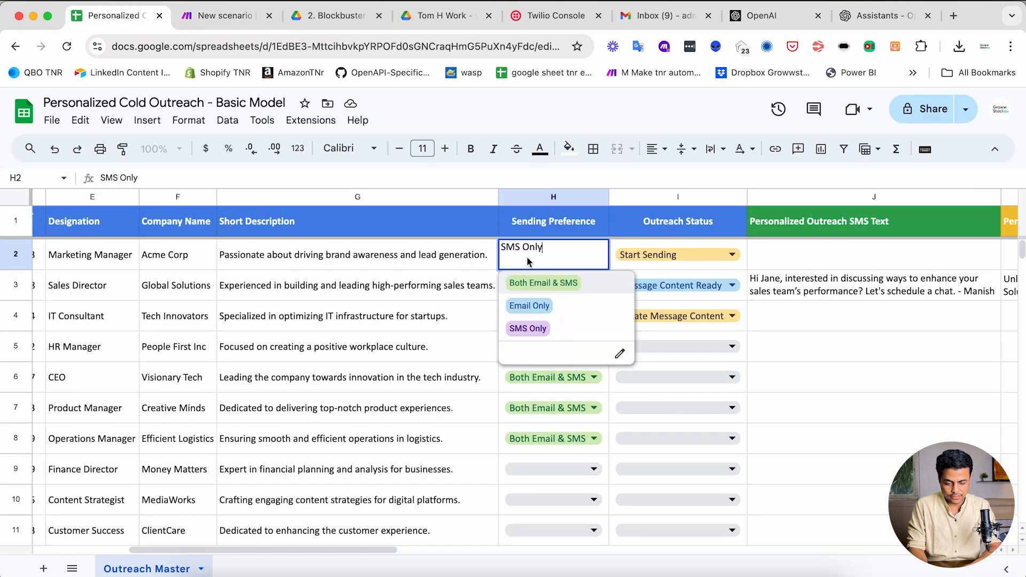
pyautogui.click(529, 305)
pyautogui.hotkey('ctrl', 'Tab')
pyautogui.write('Email Only')
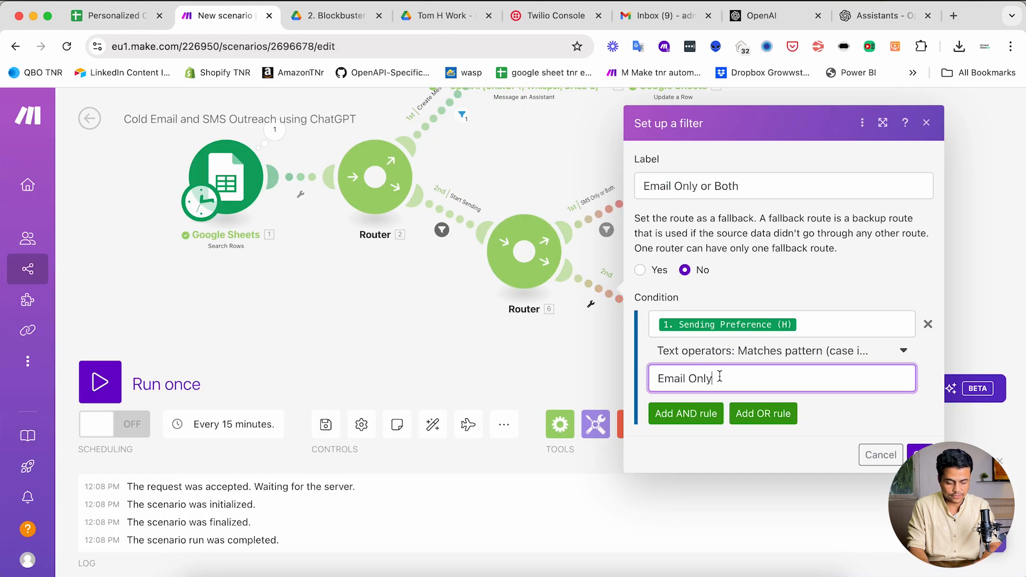
# - Append '|Both Email & SMS' from cell H3 to the pattern and save the Gmail filter
pyautogui.hotkey('ctrl', 'shift', 'Tab')
pyautogui.click(568, 299)
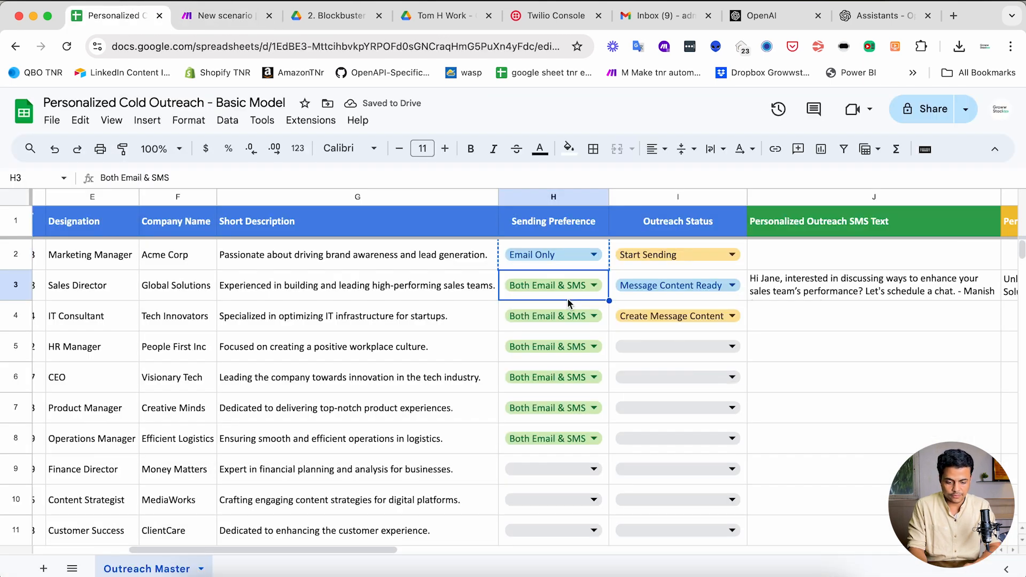
pyautogui.hotkey('ctrl', 'Tab')
pyautogui.write('|')
pyautogui.write('Both Email & SMS')
pyautogui.click(858, 421)
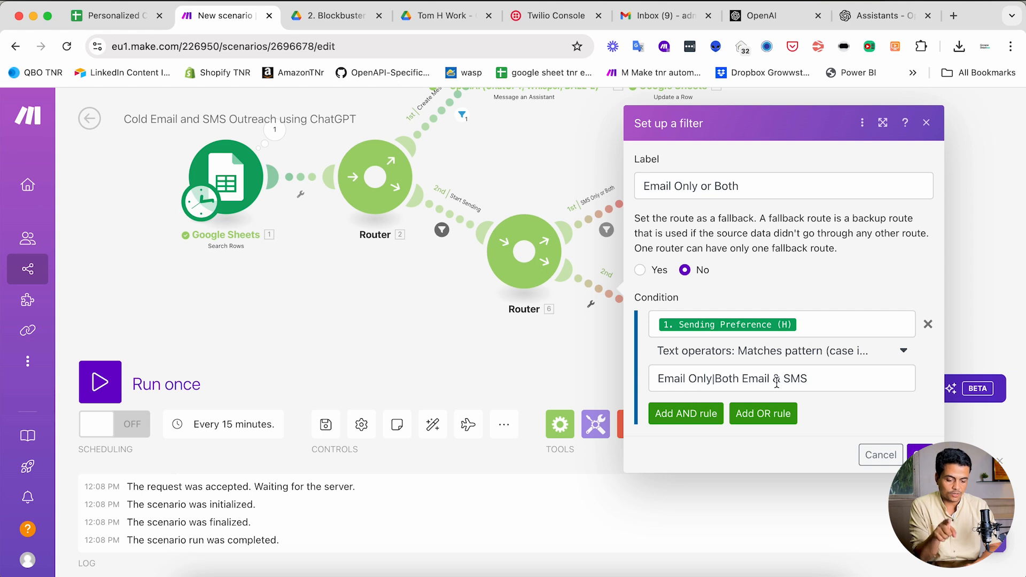
pyautogui.click(919, 454)
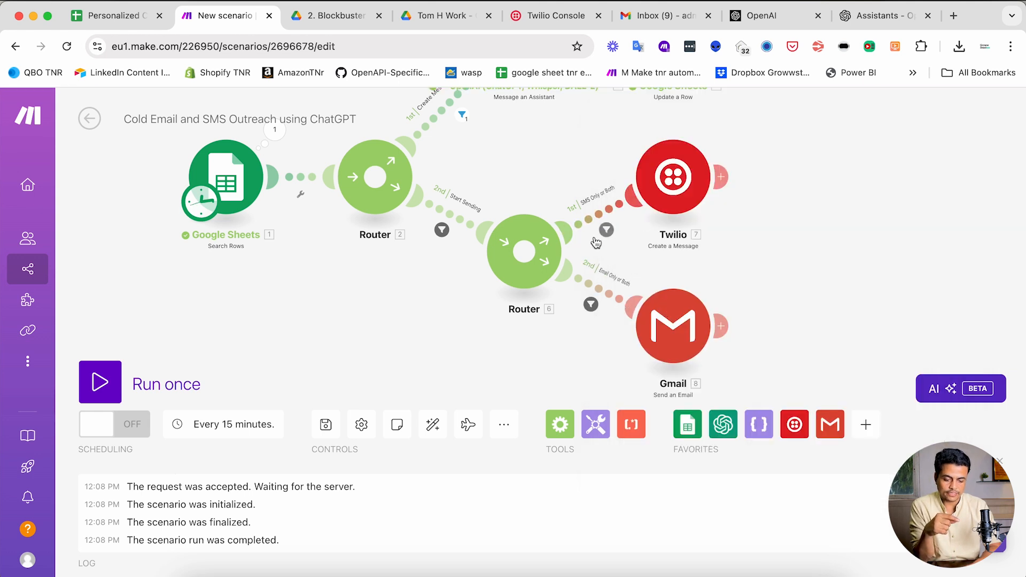
# - Add a Google Sheets module after the Twilio module
pyautogui.click(721, 179)
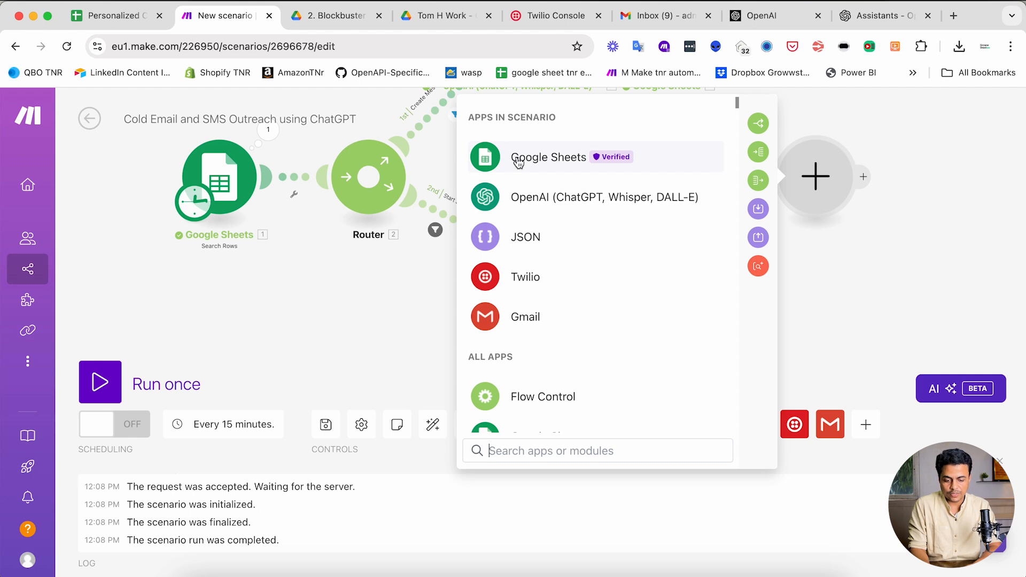
pyautogui.click(517, 161)
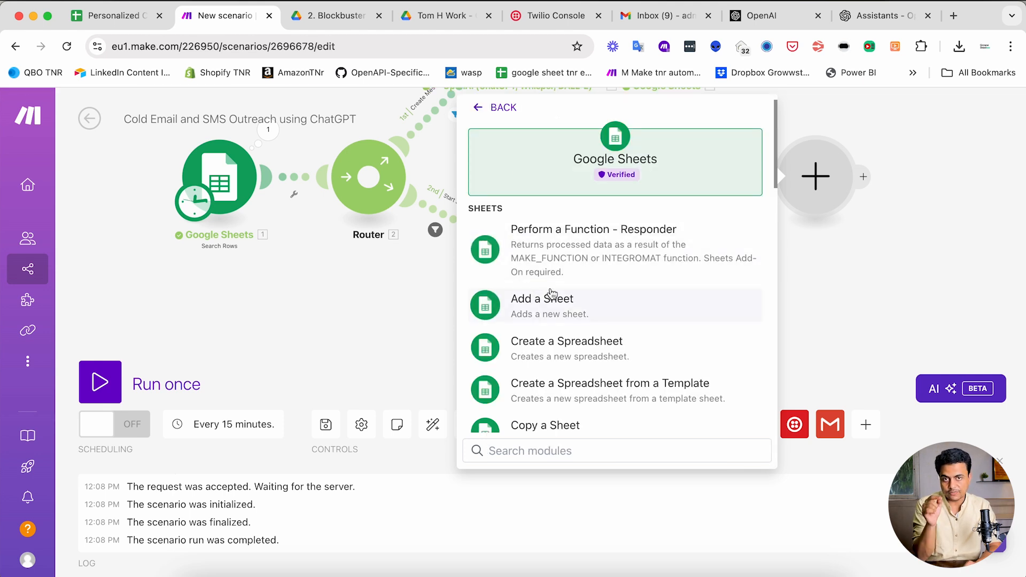
pyautogui.scroll(-2, 552, 293)
# - Scroll the Outreach Master sheet right to the Email Send Log (N) and SMS Send Log (O) headers
pyautogui.click(115, 15)
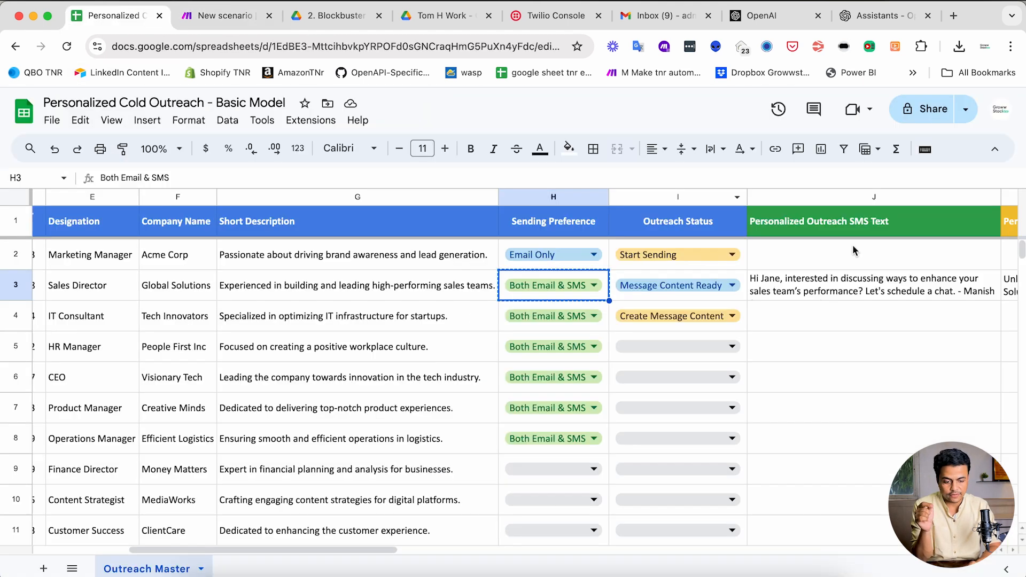
pyautogui.hscroll(10, 851, 244)
pyautogui.hscroll(5, 852, 249)
pyautogui.click(467, 231)
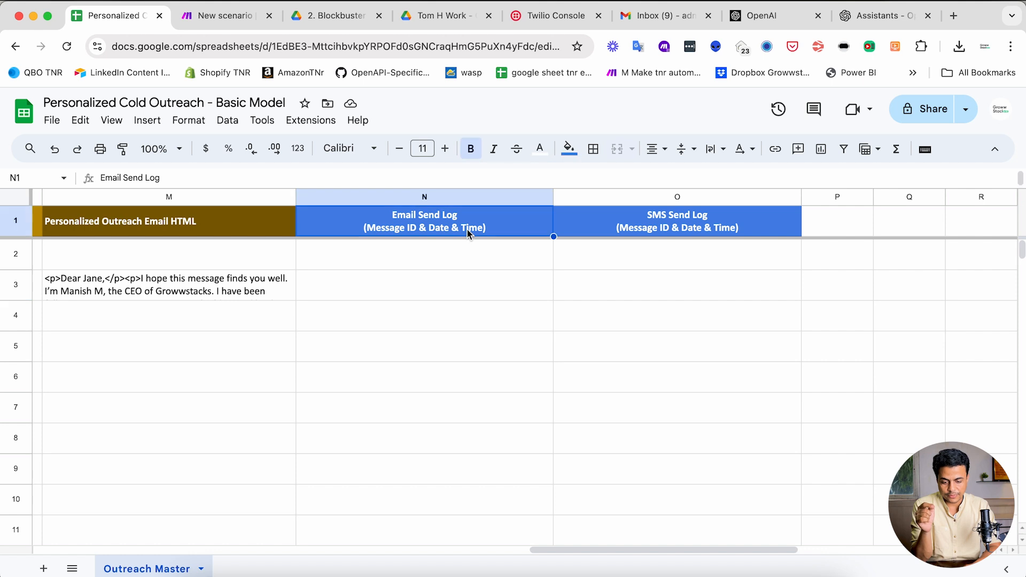
pyautogui.click(701, 223)
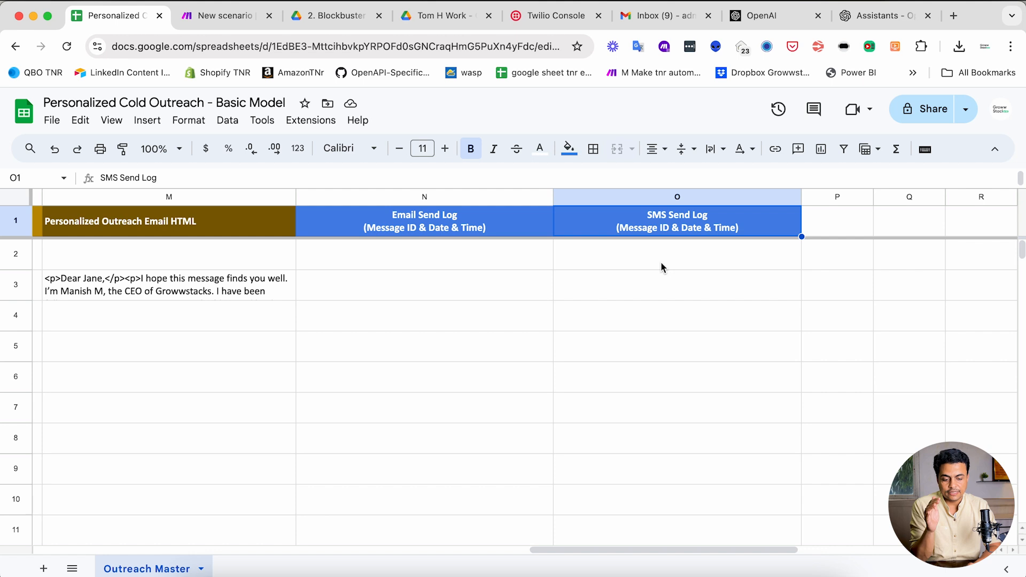
# - Choose the Google Sheets Update a Row action for the new module
pyautogui.click(223, 17)
pyautogui.scroll(-10, 565, 268)
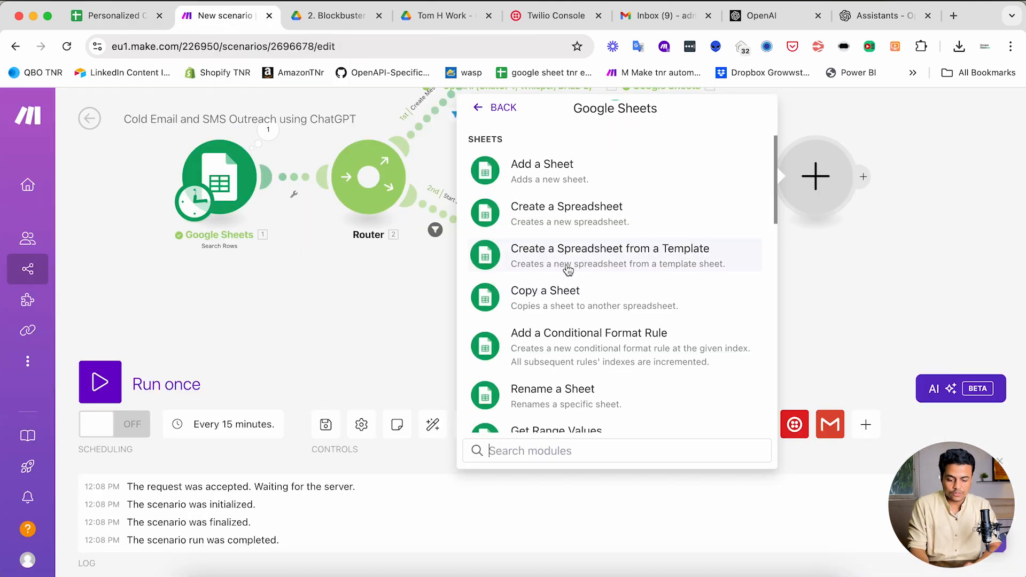
pyautogui.click(555, 282)
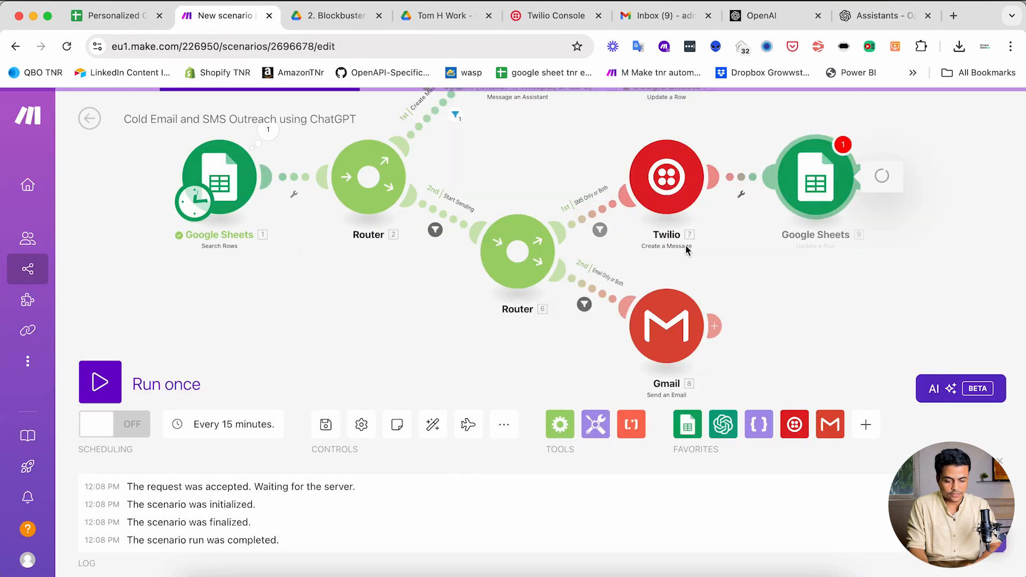
# - Pick Personalized Cold Outreach - Basic Model under 1. Automation DIY > 7. Persoalized Outreach Email & WhatsApp (Basic)
pyautogui.click(670, 389)
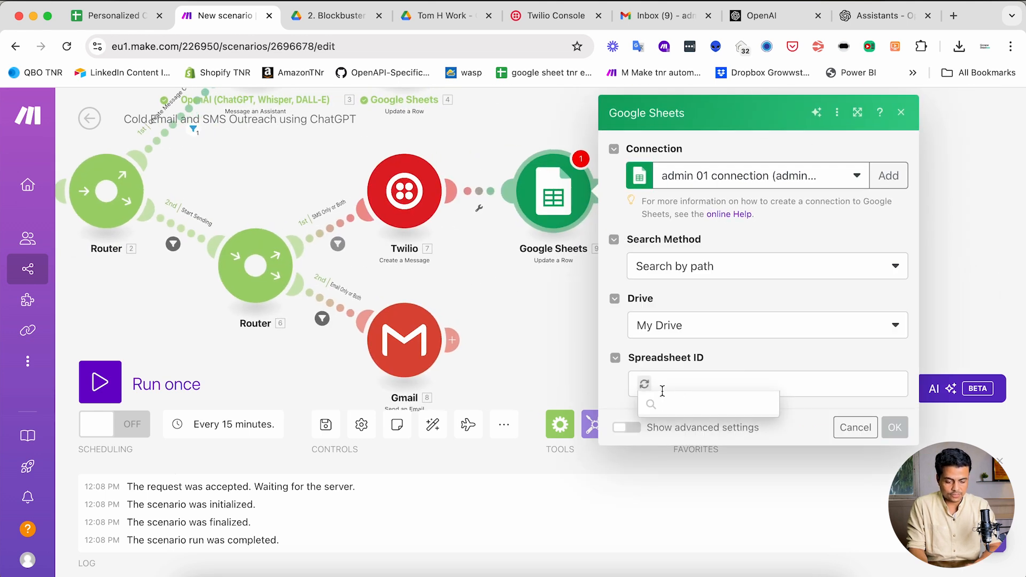
pyautogui.scroll(-1, 679, 489)
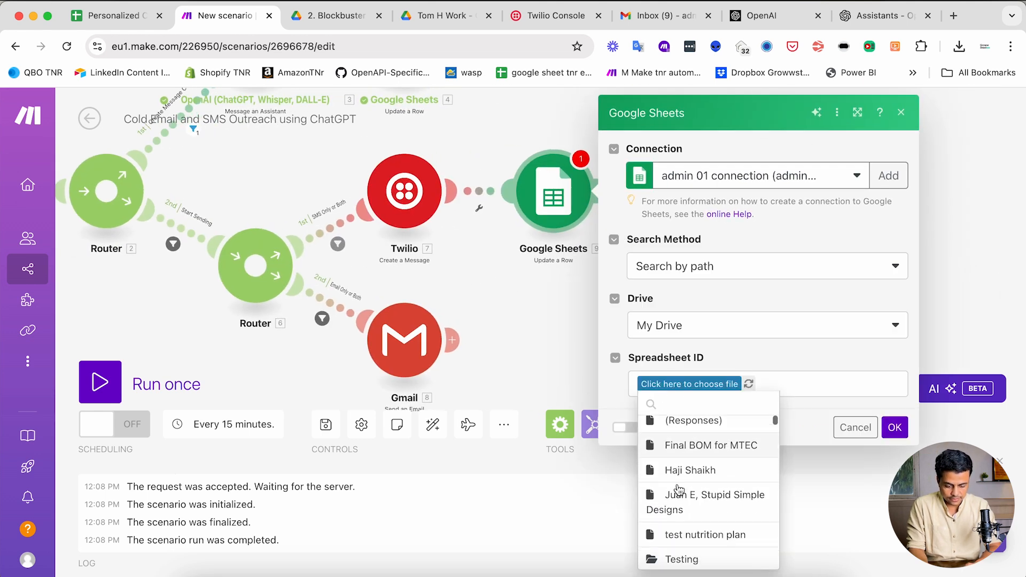
pyautogui.write('autom')
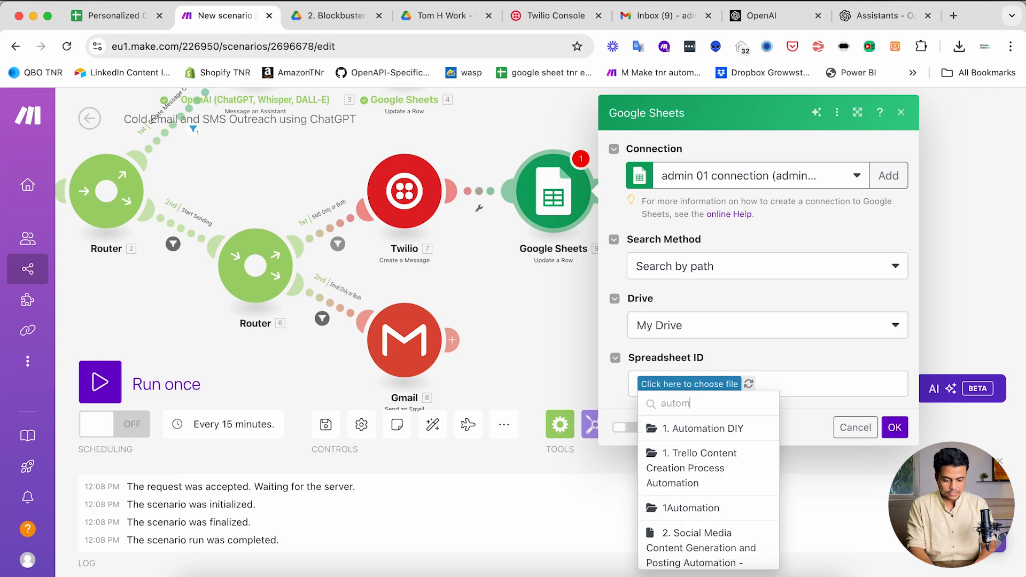
pyautogui.click(690, 434)
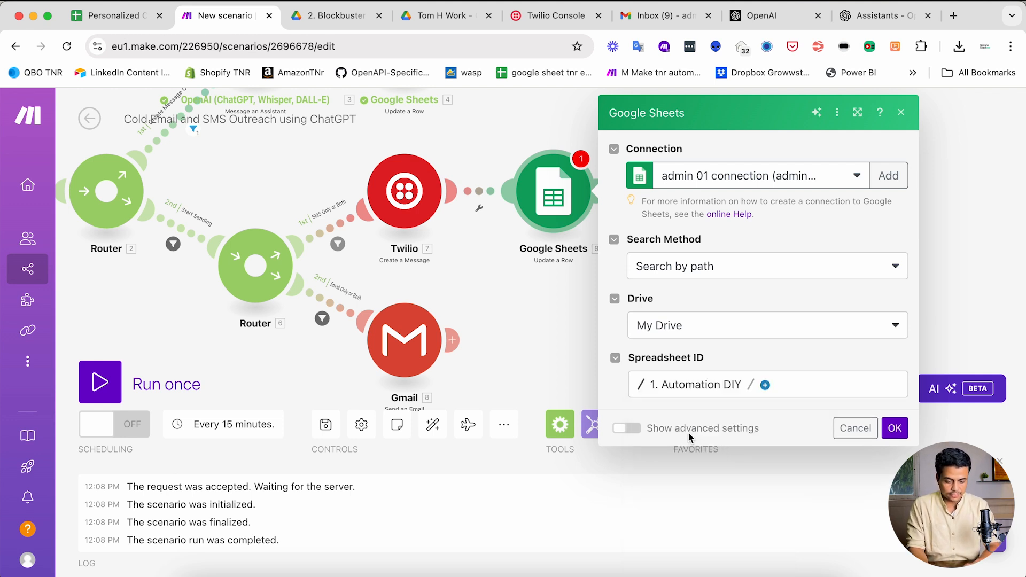
pyautogui.click(765, 385)
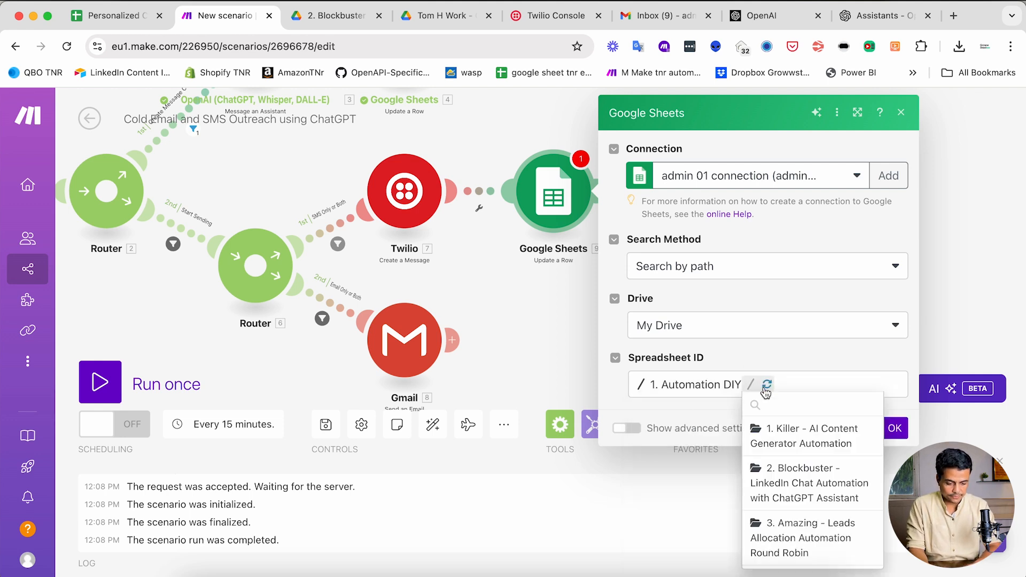
pyautogui.scroll(-5, 798, 515)
pyautogui.scroll(3, 785, 457)
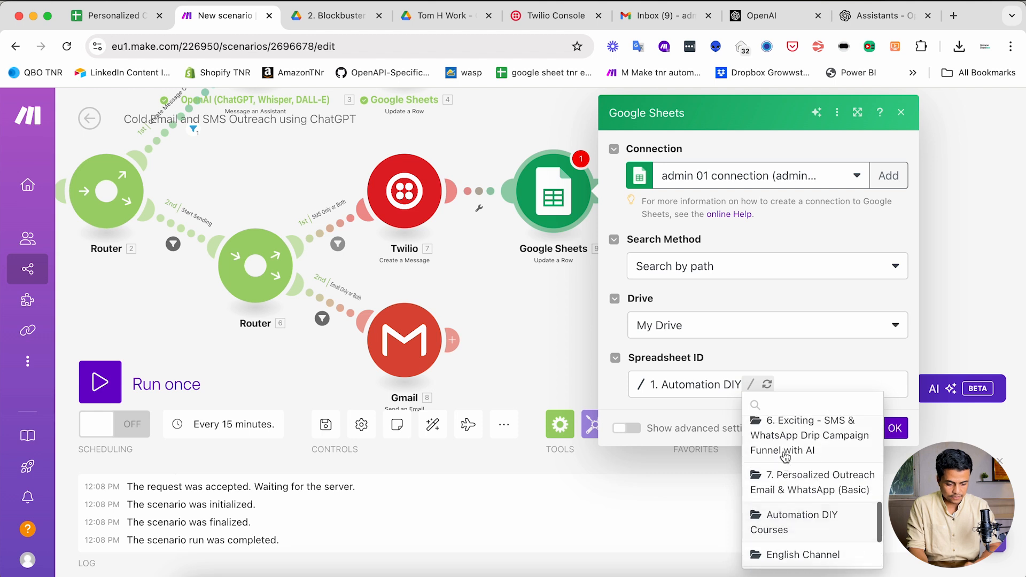
pyautogui.click(784, 486)
pyautogui.click(661, 419)
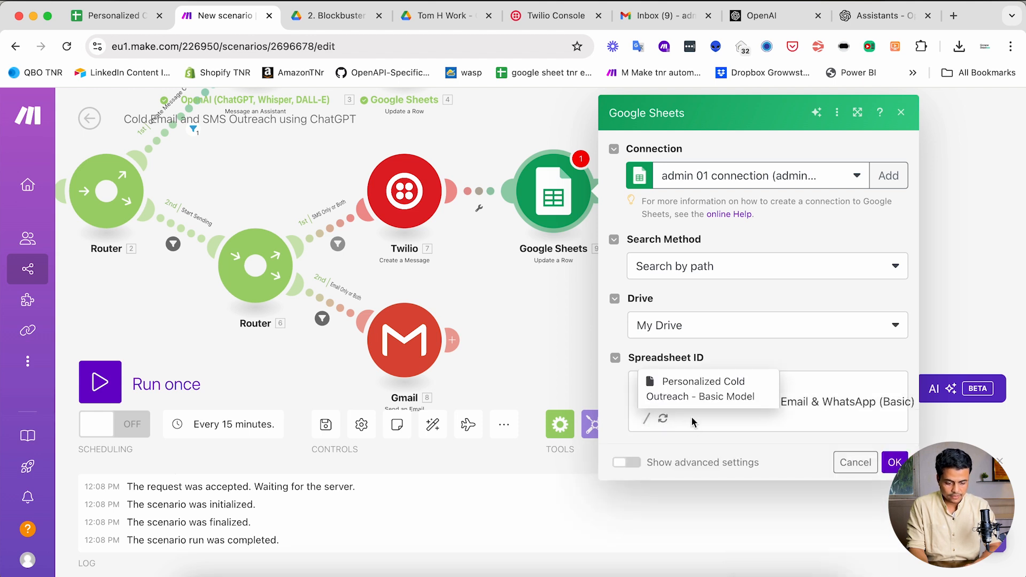
pyautogui.click(678, 397)
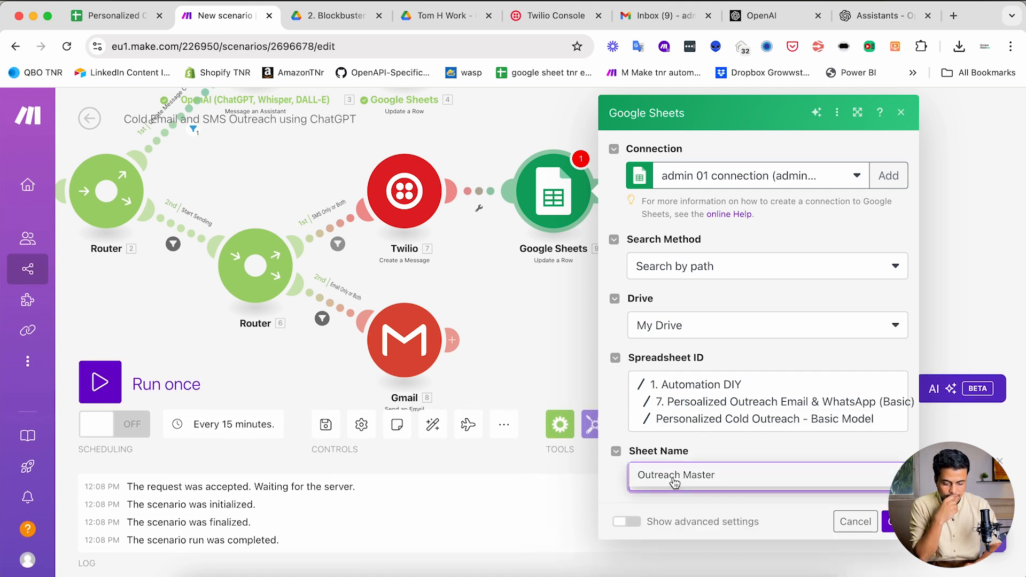
# - Map the found row's Row number into the update's row number field
pyautogui.scroll(-3, 677, 455)
pyautogui.click(656, 389)
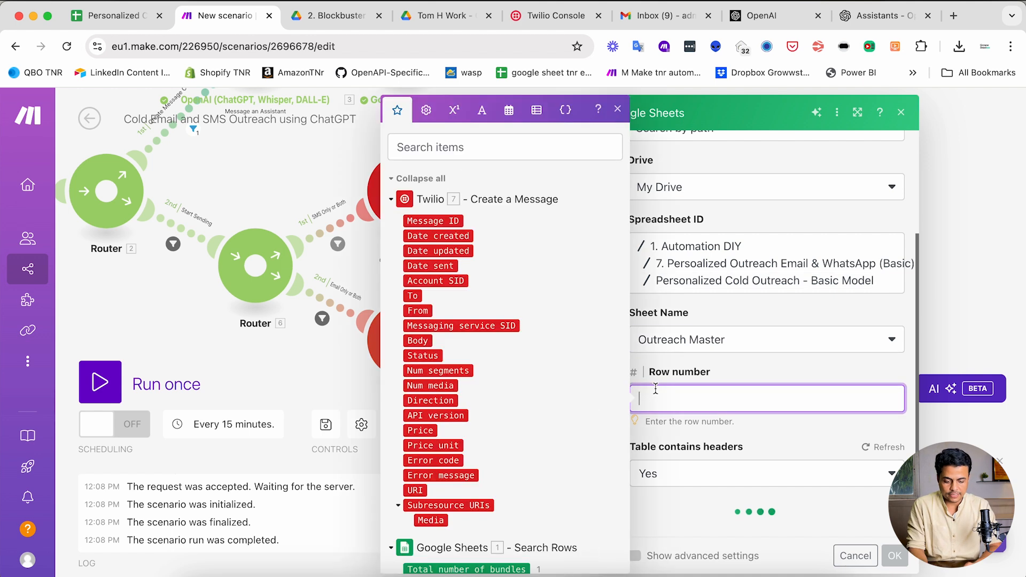
pyautogui.scroll(-5, 481, 321)
pyautogui.click(412, 305)
pyautogui.scroll(-4, 751, 446)
pyautogui.scroll(-10, 751, 446)
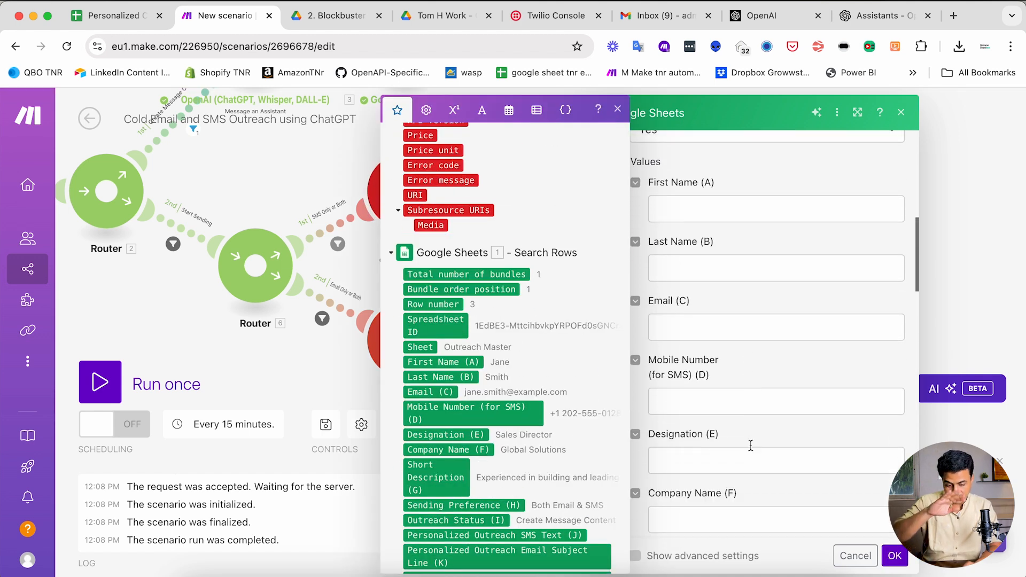
pyautogui.scroll(-5, 751, 445)
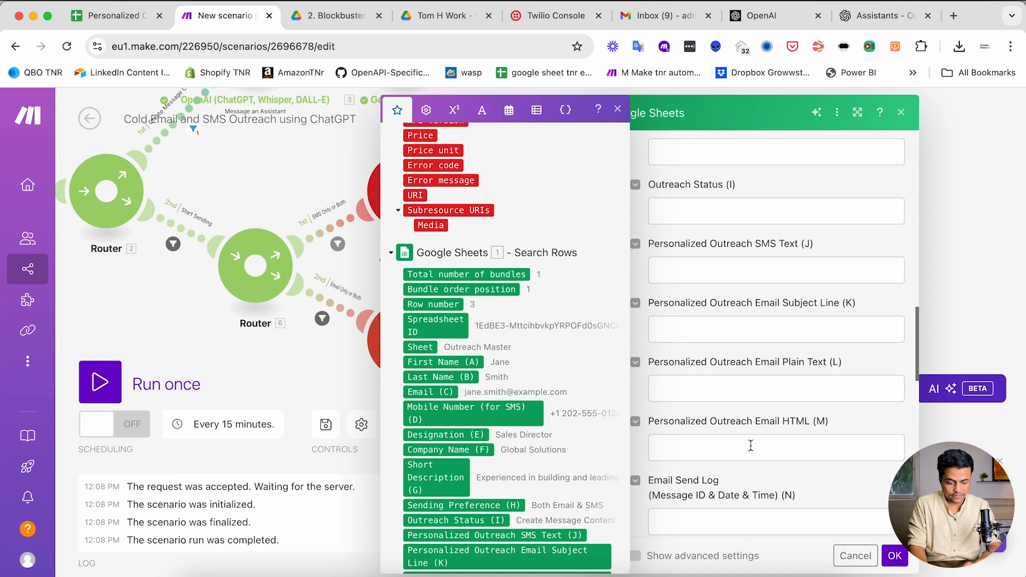
# - Fill SMS Send Log (O) with Twilio's Message ID - Date sent and confirm
pyautogui.click(720, 422)
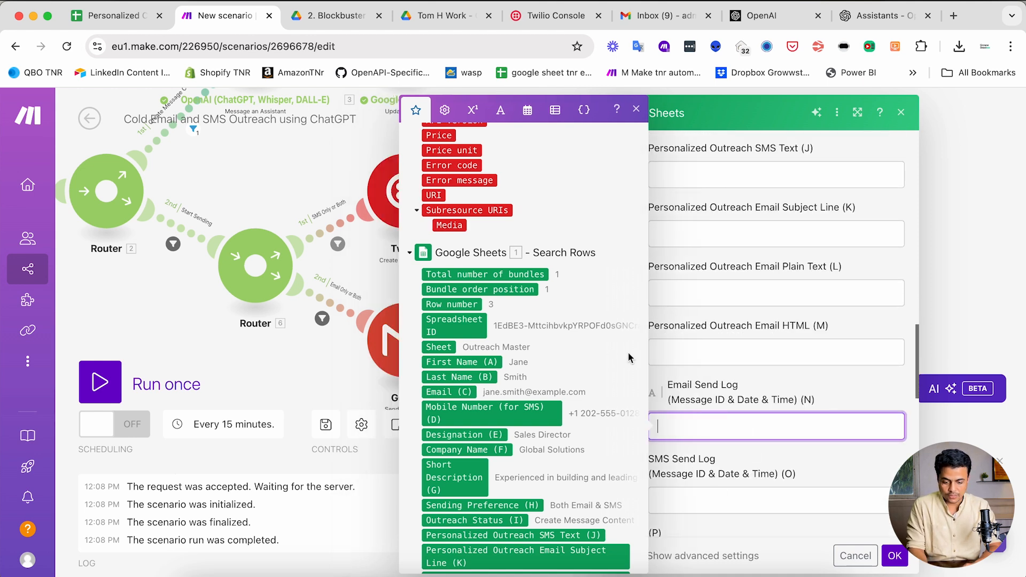
pyautogui.click(705, 503)
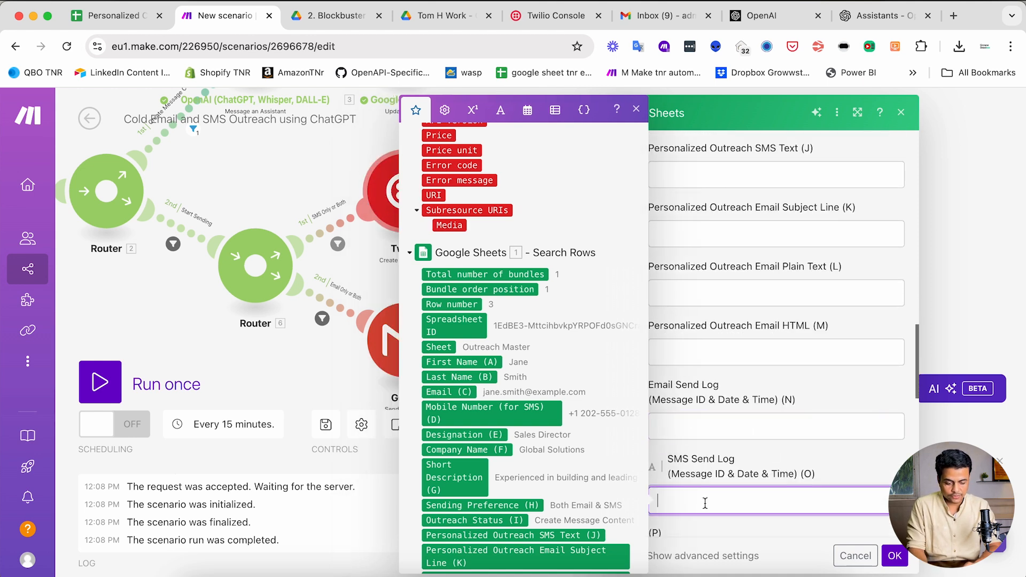
pyautogui.scroll(5, 489, 287)
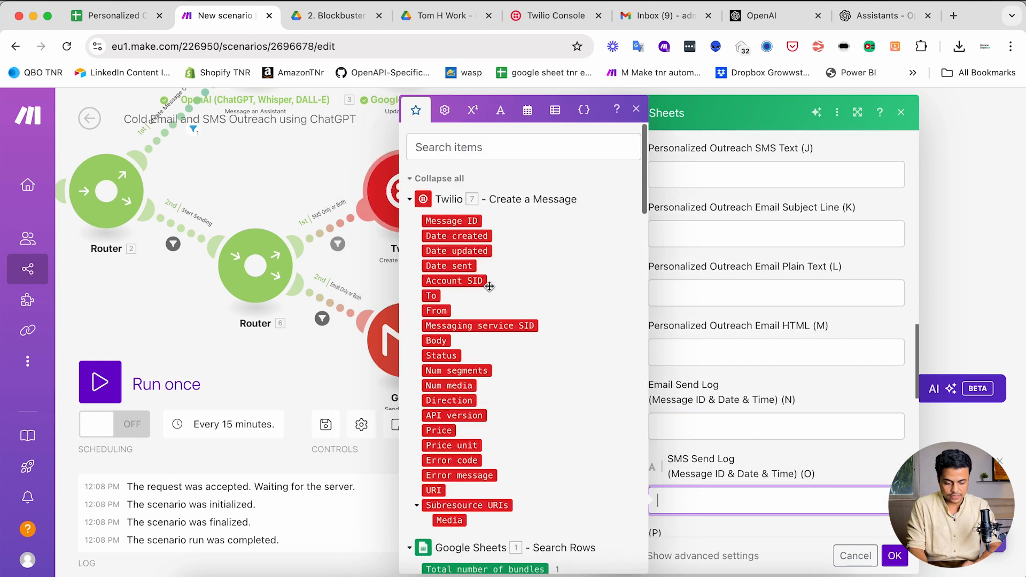
pyautogui.click(443, 220)
pyautogui.write('-')
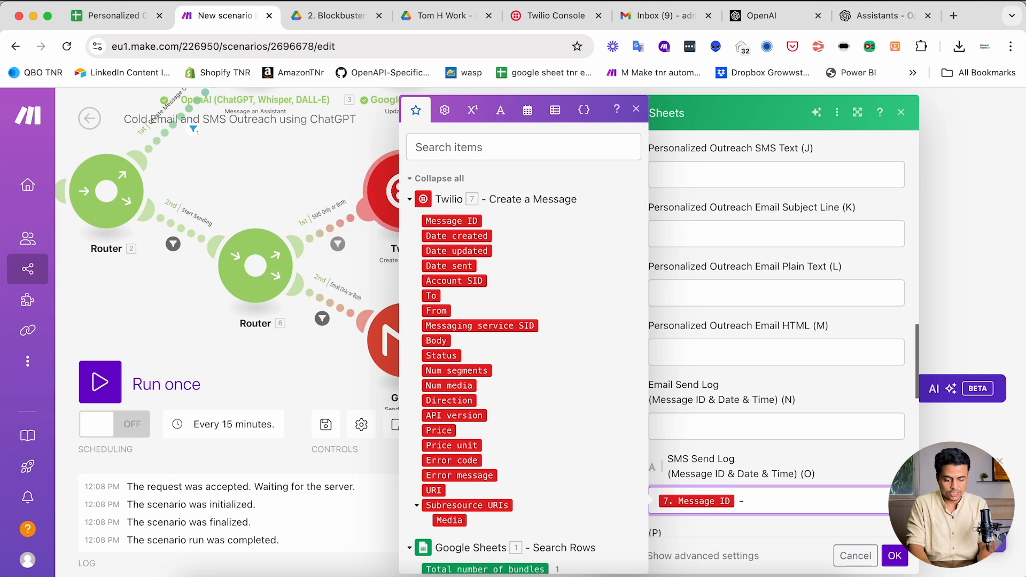
pyautogui.click(441, 266)
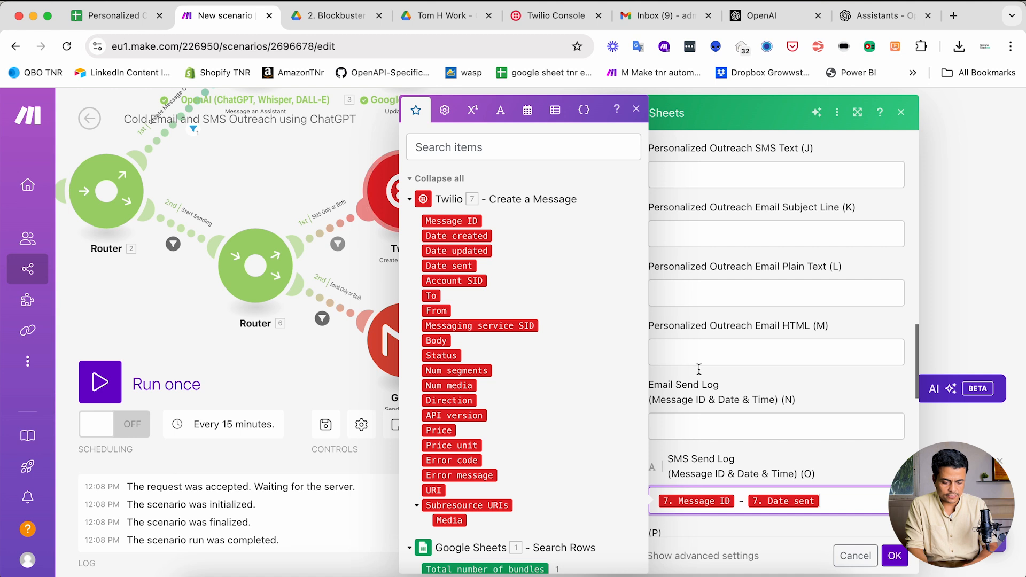
pyautogui.click(793, 410)
# - Save the Twilio sheet update, then duplicate that Google Sheets module and connect the copy after Gmail
pyautogui.click(895, 557)
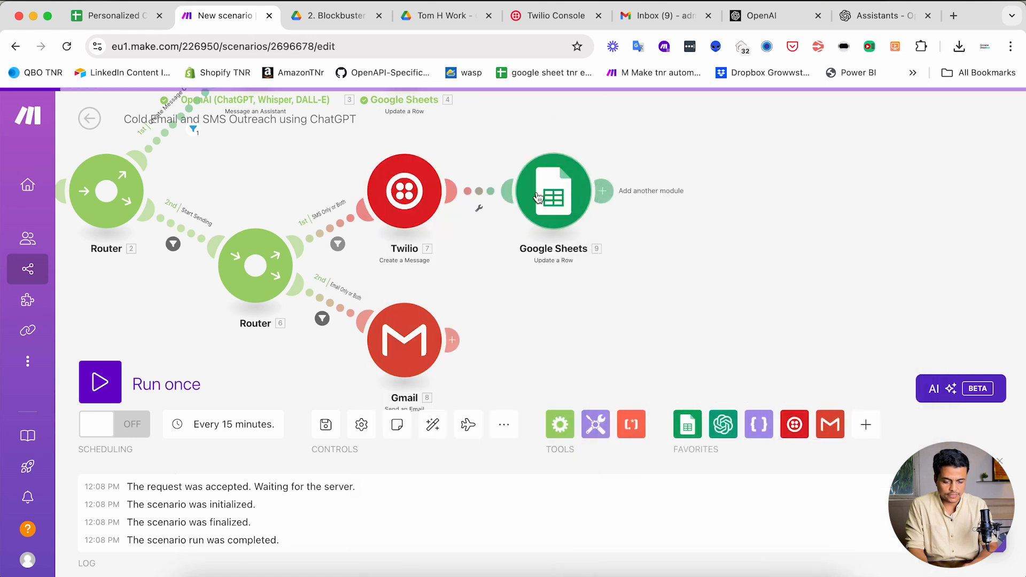
pyautogui.moveTo(503, 142); pyautogui.dragTo(636, 269)
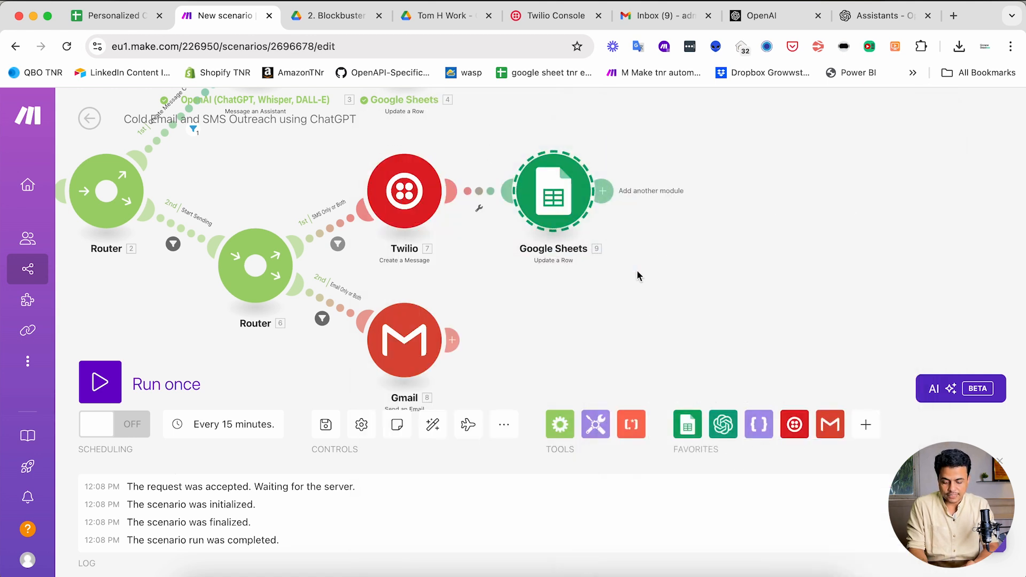
pyautogui.hotkey('ctrl', 'c')
pyautogui.hotkey('ctrl', 'v')
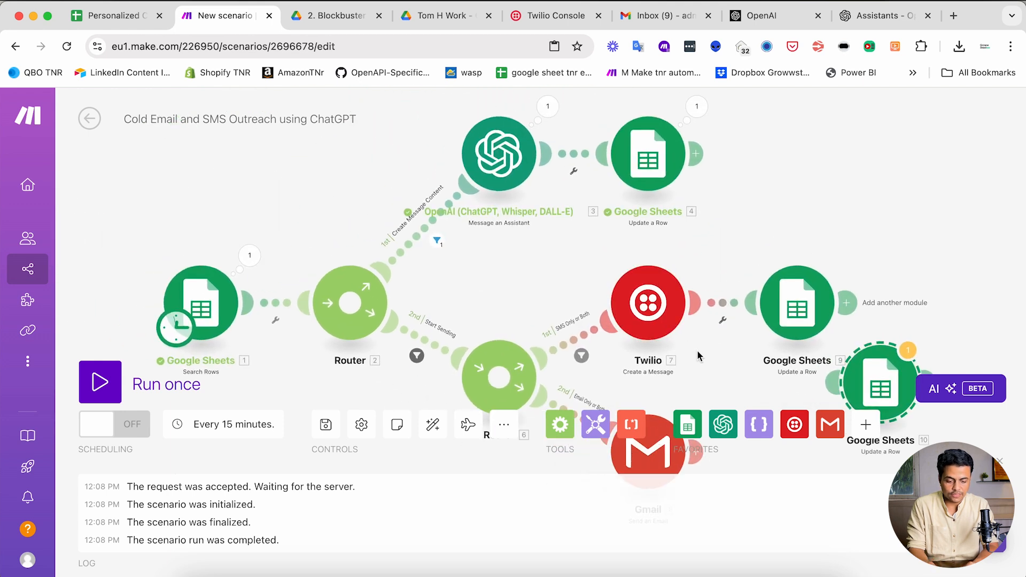
pyautogui.moveTo(697, 351); pyautogui.dragTo(567, 224)
pyautogui.moveTo(737, 267); pyautogui.dragTo(680, 333)
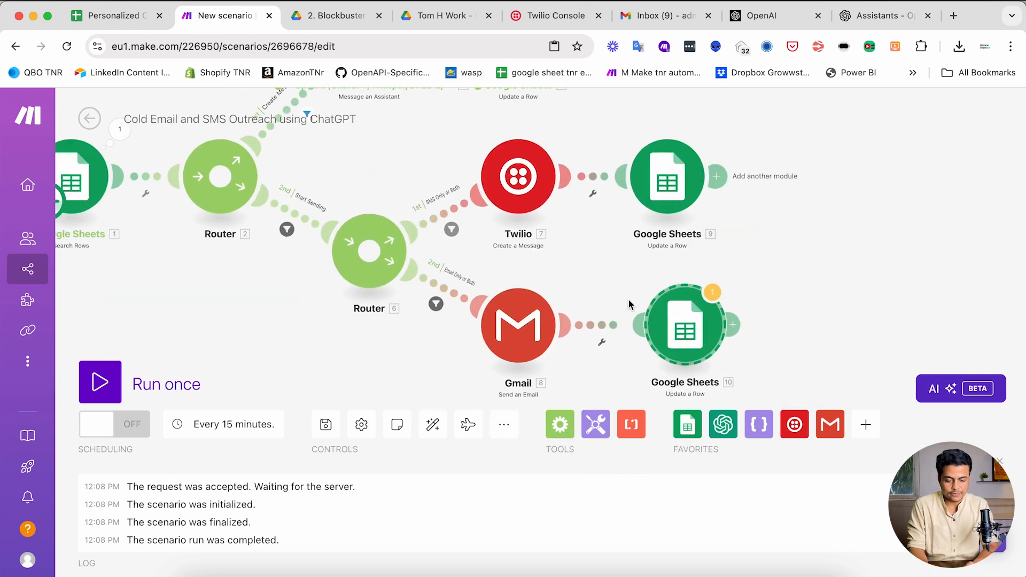
pyautogui.moveTo(629, 305); pyautogui.dragTo(623, 252)
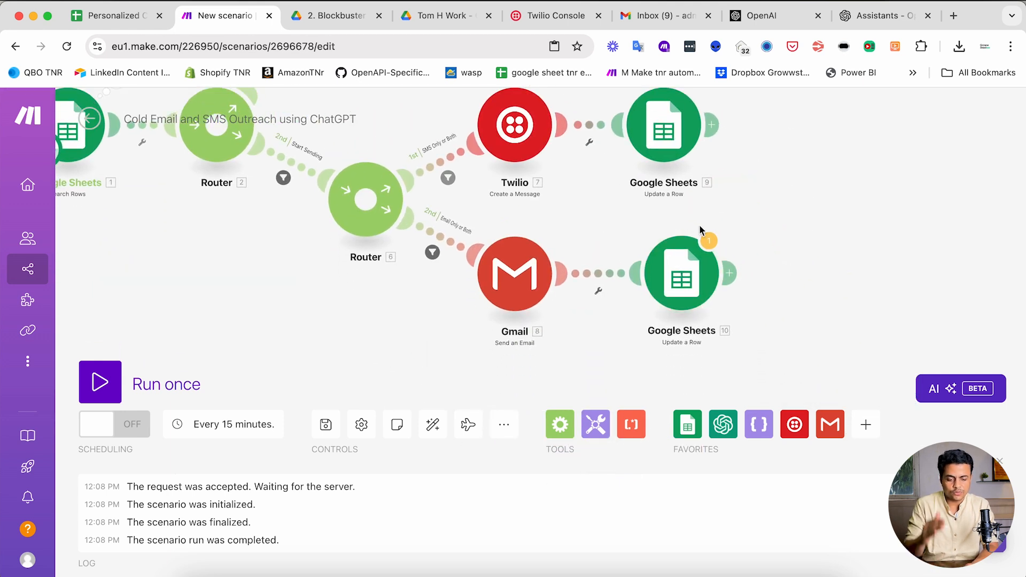
# - In the copied Google Sheets 10 module, clear the SMS Send Log mapping
pyautogui.click(685, 276)
pyautogui.scroll(-5, 770, 341)
pyautogui.scroll(5, 770, 341)
pyautogui.scroll(-8, 781, 358)
pyautogui.scroll(-12, 798, 383)
pyautogui.click(889, 264)
pyautogui.press('super+a')
pyautogui.press('BackSpace')
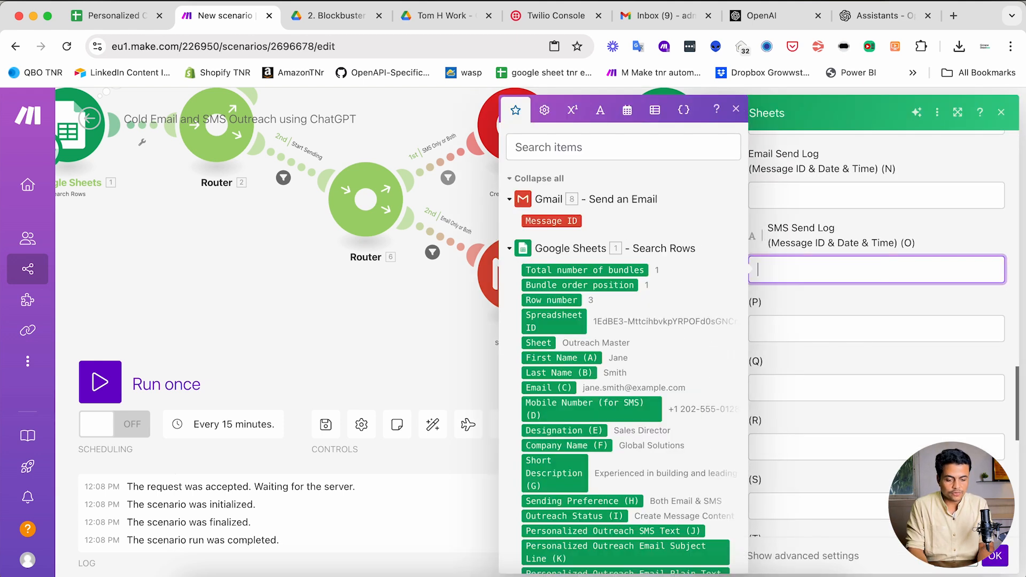
# - Set Email Send Log to Gmail's Message ID followed by ' - ' and the now variable
pyautogui.click(787, 195)
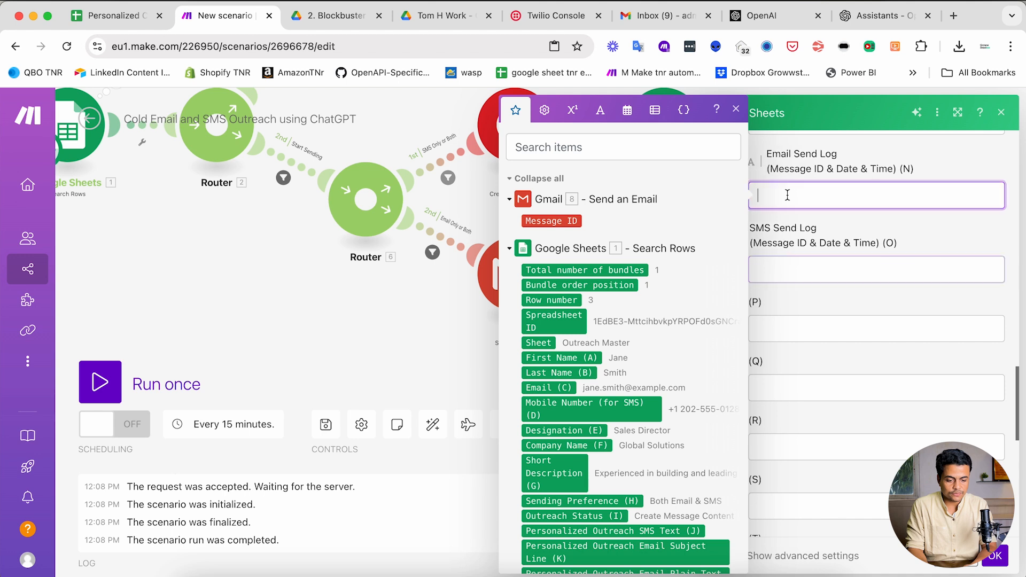
pyautogui.click(571, 222)
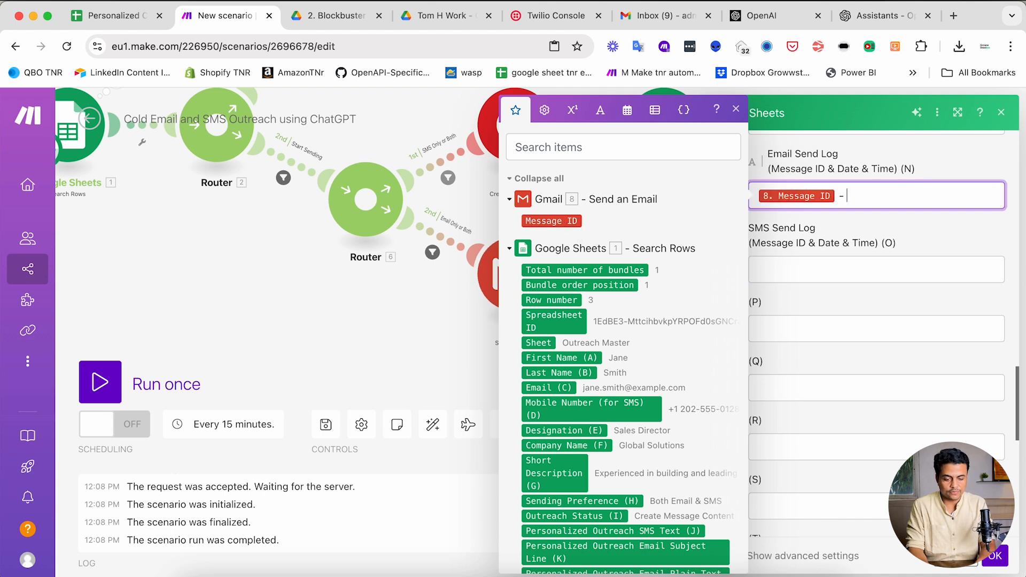
pyautogui.write('-')
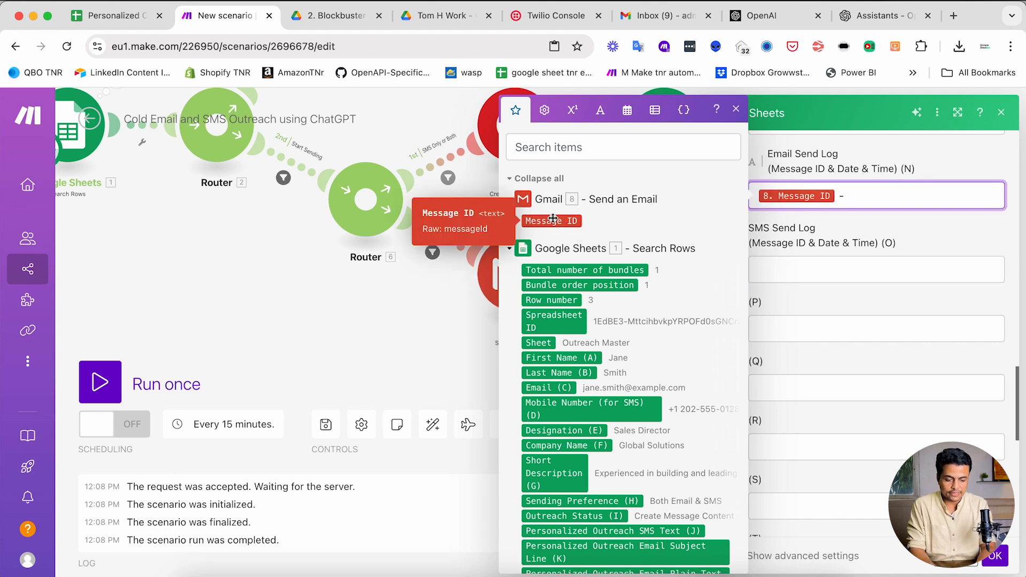
pyautogui.click(624, 119)
pyautogui.click(527, 412)
# - Wrap now as formatDate(now; DD-MM-YYYY HH:mm) and save the Gmail branch's sheet update
pyautogui.write('formatDate( now')
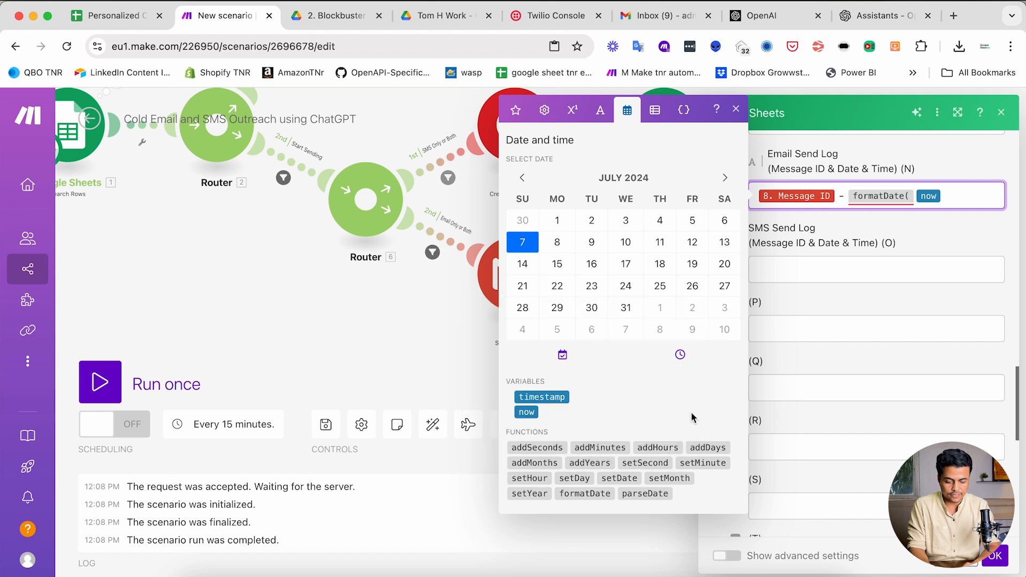
pyautogui.click(953, 197)
pyautogui.write('; ')
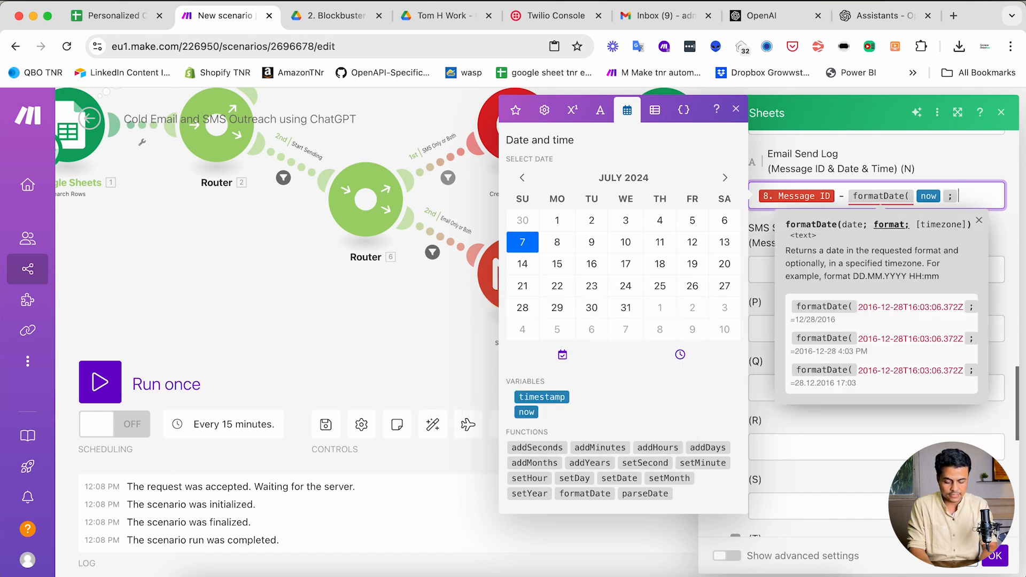
pyautogui.write('DD-MM-Y')
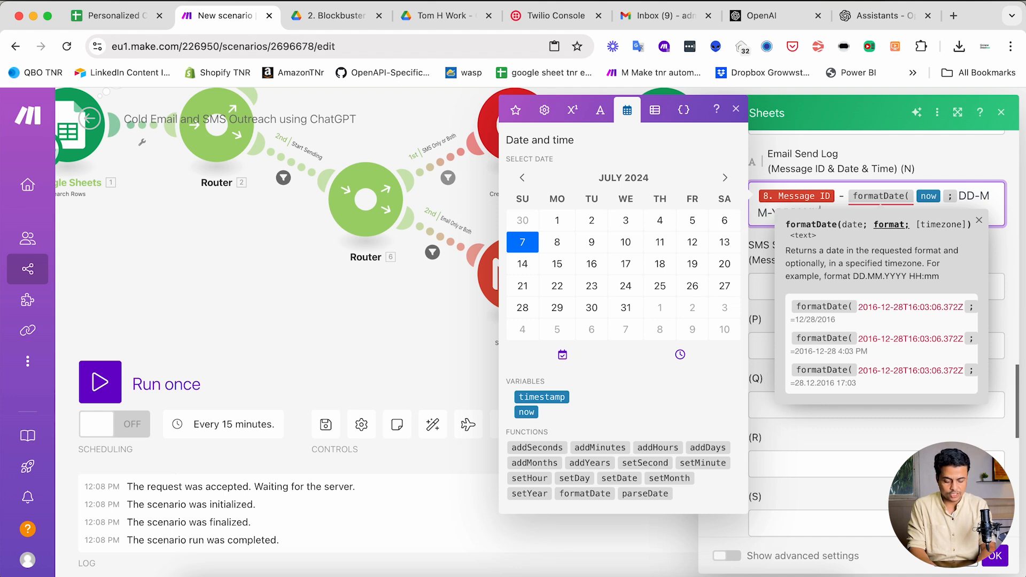
pyautogui.click(979, 220)
pyautogui.click(849, 219)
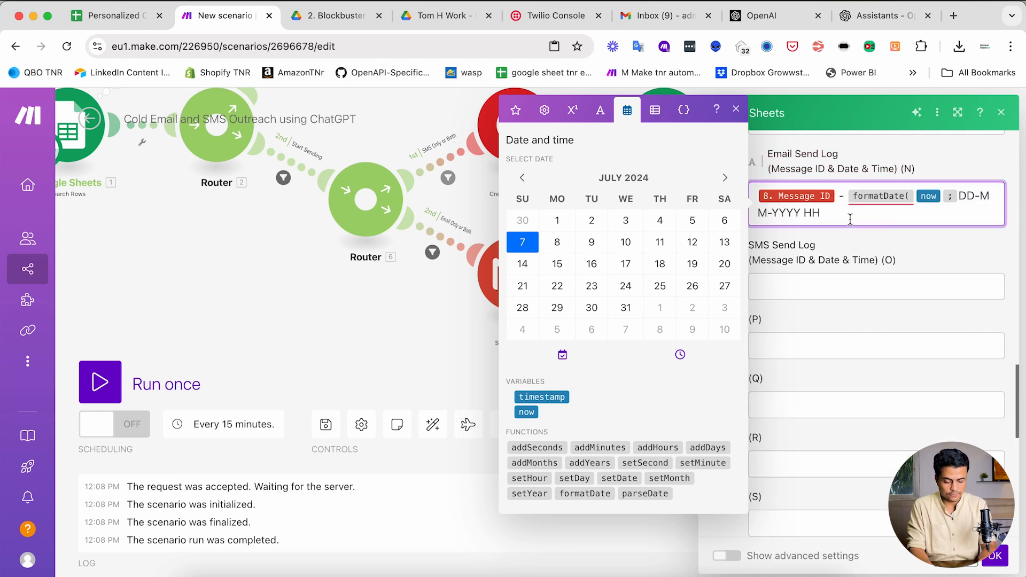
pyautogui.write(')')
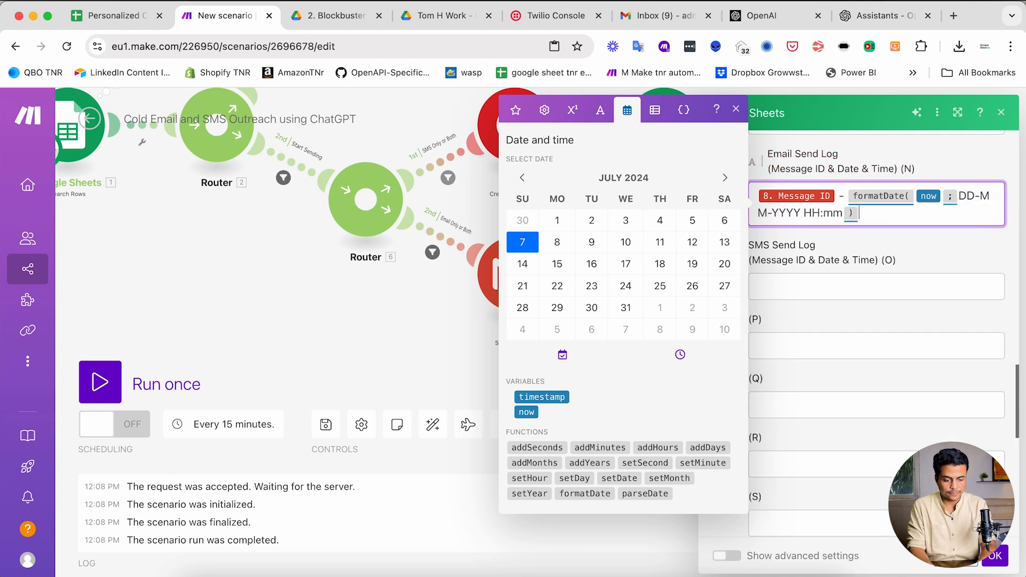
pyautogui.click(885, 252)
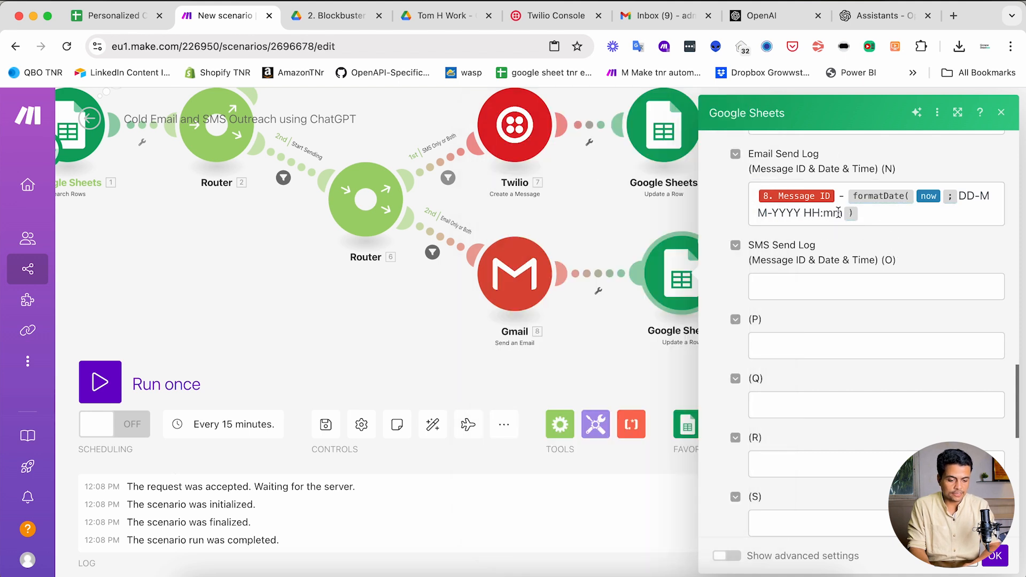
pyautogui.click(841, 214)
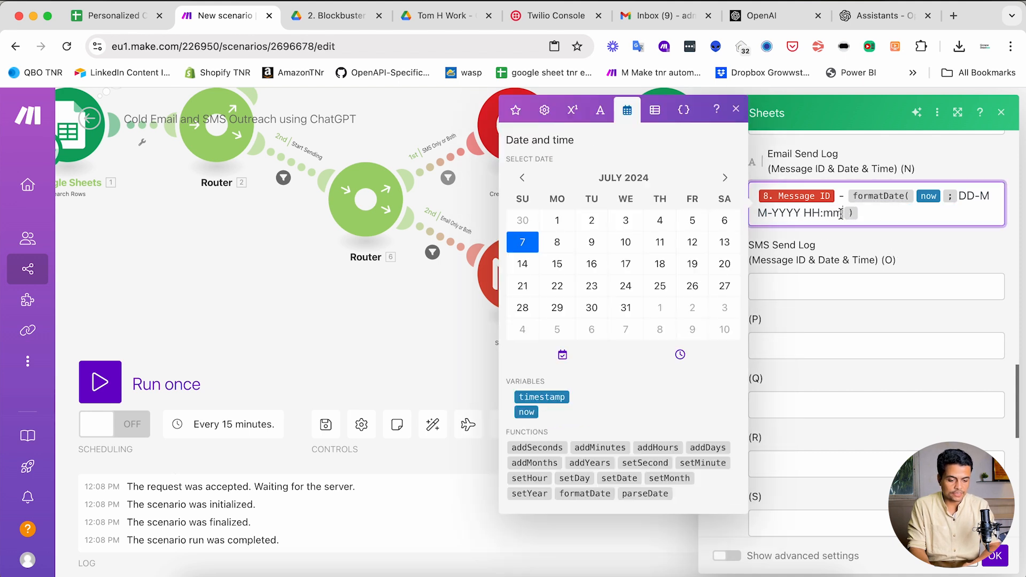
pyautogui.click(866, 252)
pyautogui.scroll(3, 865, 312)
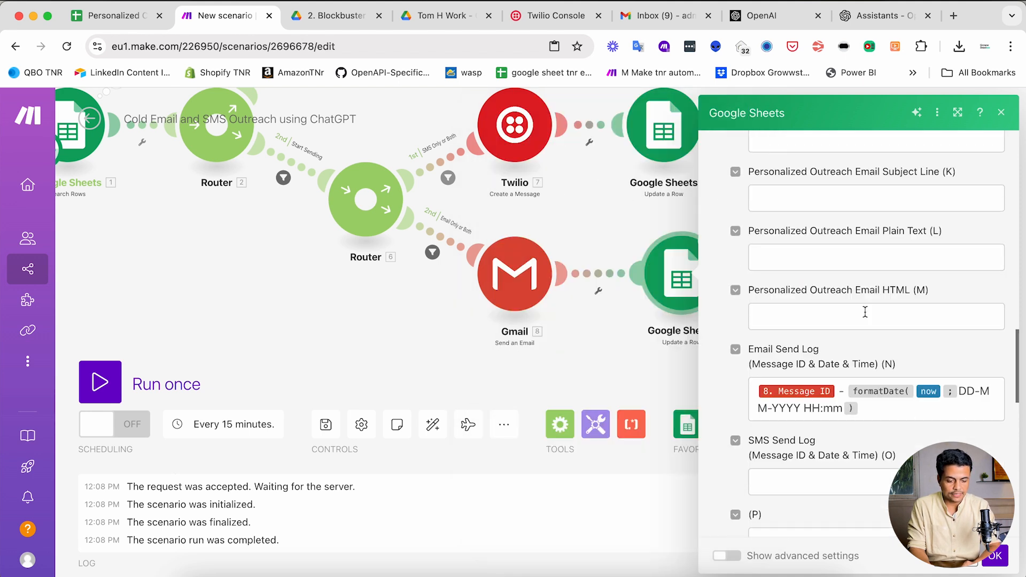
pyautogui.click(997, 558)
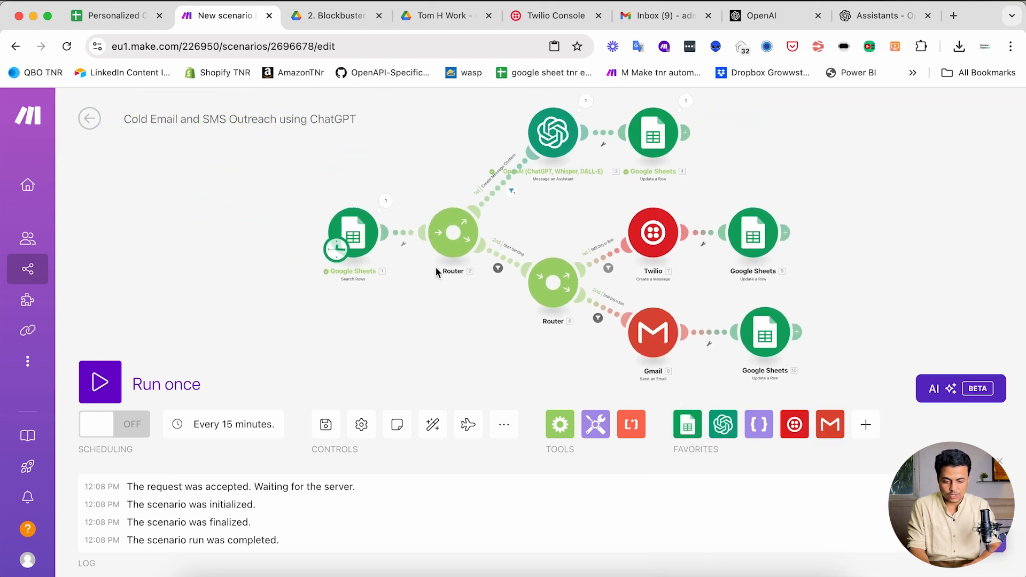
# - Save the scenario and leave its schedule at every 15 minutes
pyautogui.moveTo(421, 327); pyautogui.dragTo(324, 345)
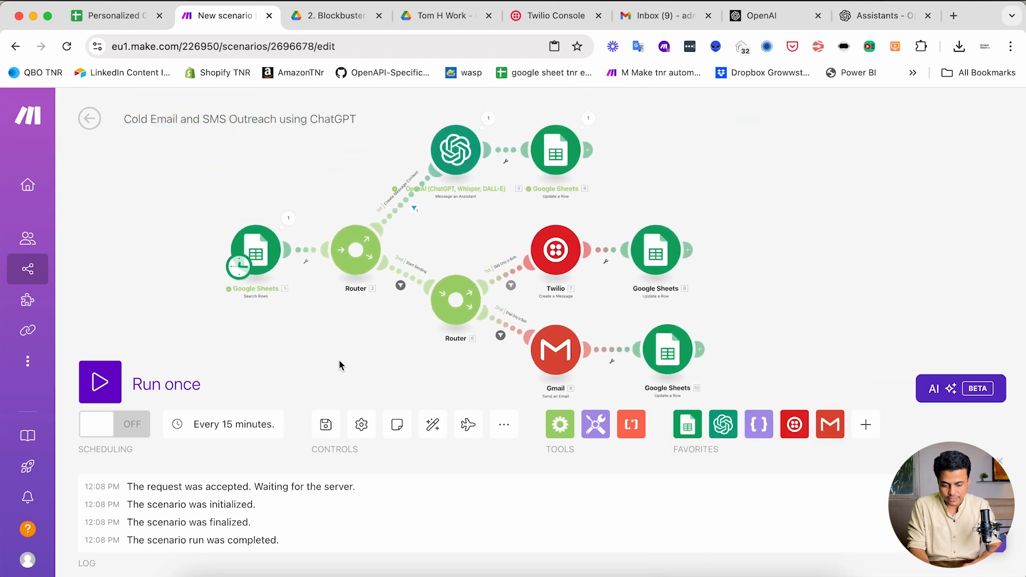
pyautogui.click(326, 427)
pyautogui.moveTo(407, 353); pyautogui.dragTo(352, 351)
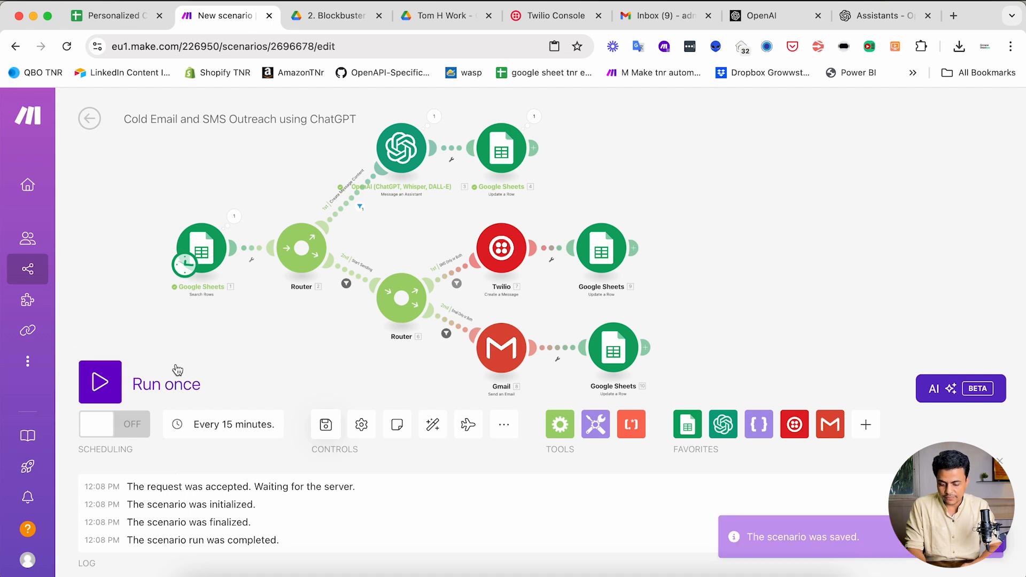
pyautogui.click(221, 425)
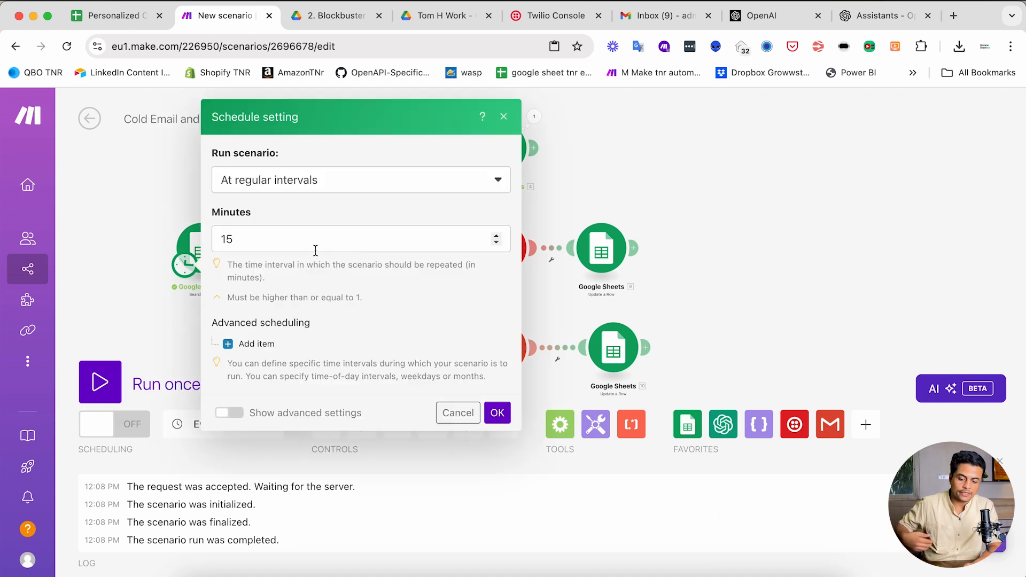
pyautogui.click(293, 237)
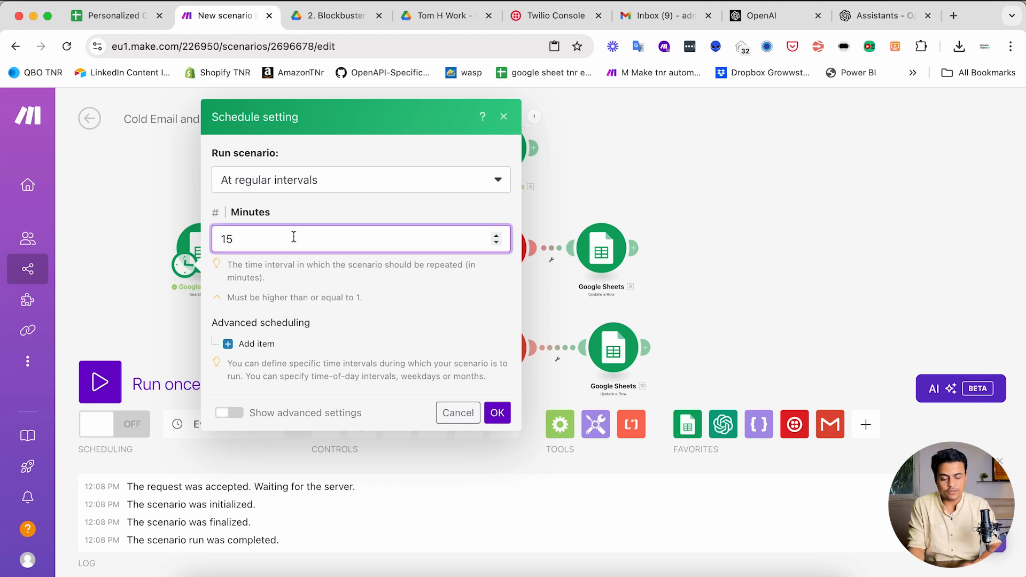
pyautogui.click(128, 201)
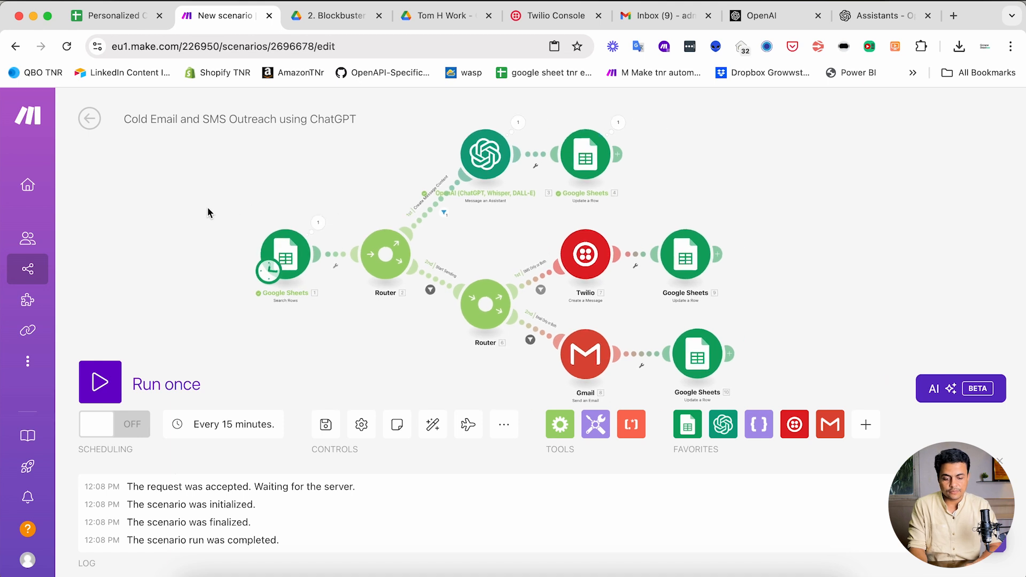
pyautogui.click(110, 16)
# - Clear the Outreach Status values in rows 2–5
pyautogui.hscroll(-10, 389, 300)
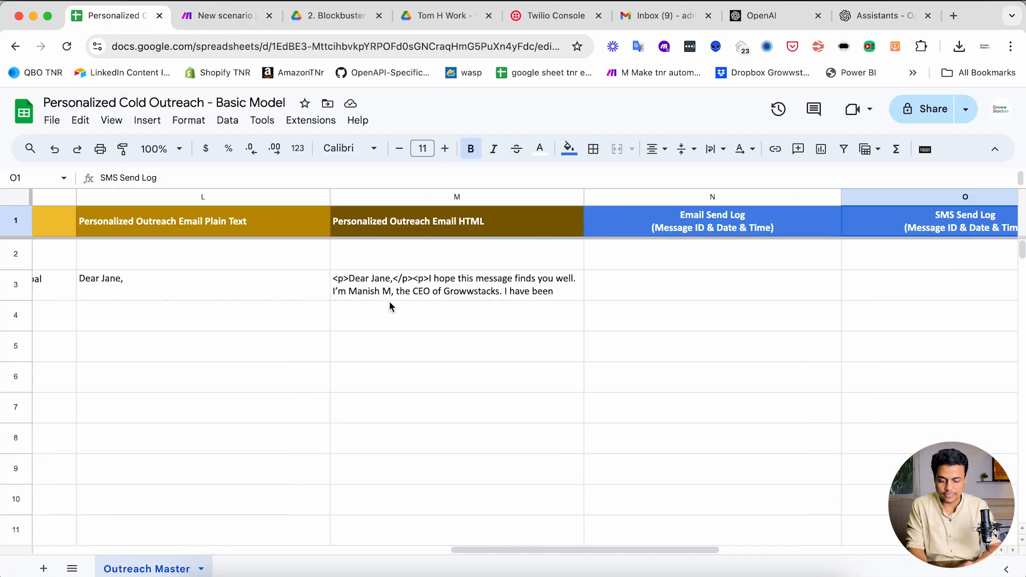
pyautogui.hscroll(-3, 391, 302)
pyautogui.click(283, 298)
pyautogui.press('Up')
pyautogui.press('Down')
pyautogui.press('Up')
pyautogui.hotkey('shift', 'Down')
pyautogui.hotkey('shift', 'Down')
pyautogui.hotkey('shift', 'Down')
pyautogui.press('Delete')
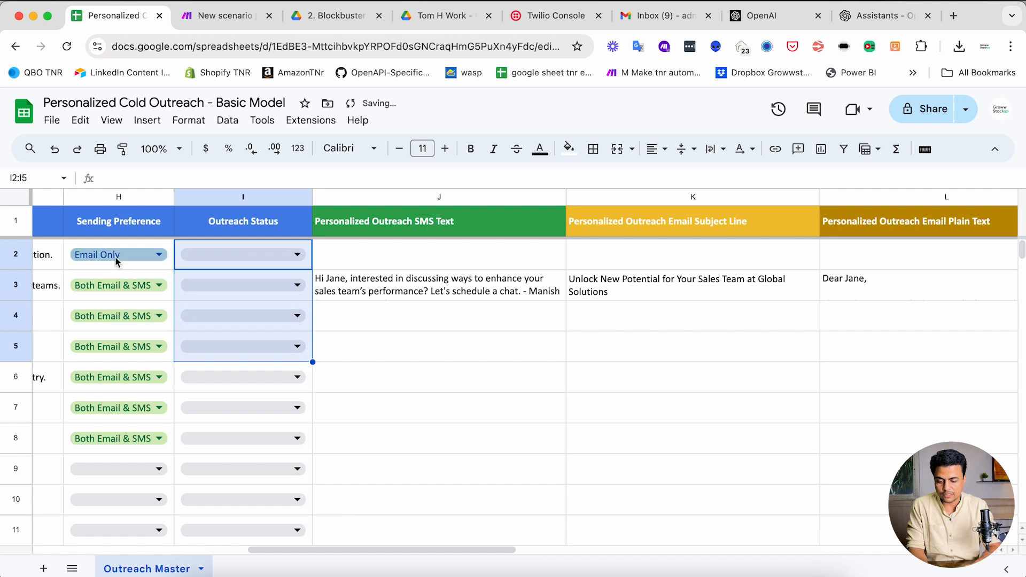
# - Copy Both Email & SMS into row 2's Sending Preference cell H2
pyautogui.click(123, 266)
pyautogui.press('Down')
pyautogui.press('super+c')
pyautogui.press('Up')
pyautogui.press('super+v')
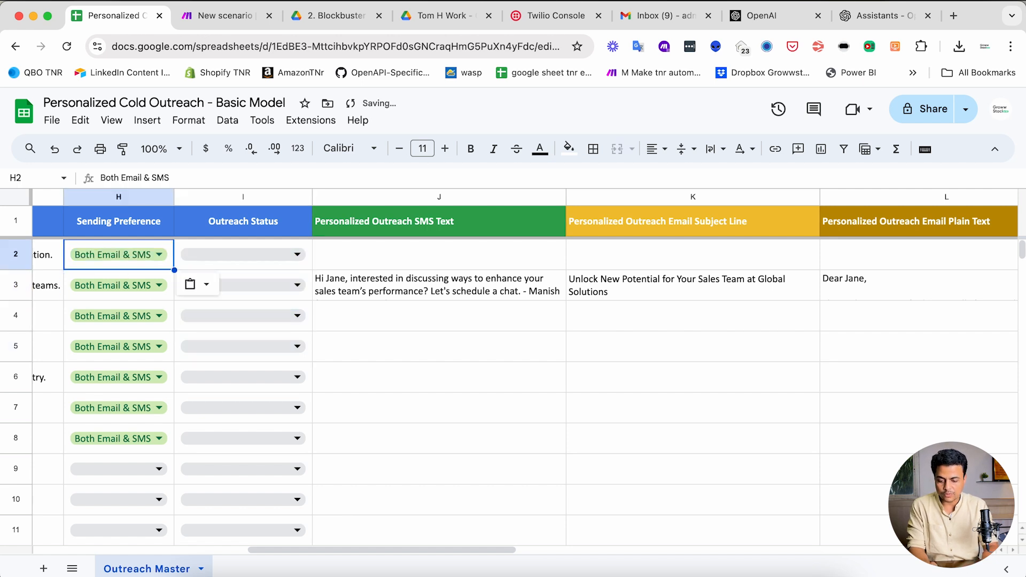
pyautogui.press('Right')
# - Delete row 3's generated message cells J3 through M3
pyautogui.click(408, 288)
pyautogui.hotkey('shift', 'Right')
pyautogui.hotkey('shift', 'Right')
pyautogui.hotkey('shift', 'Right')
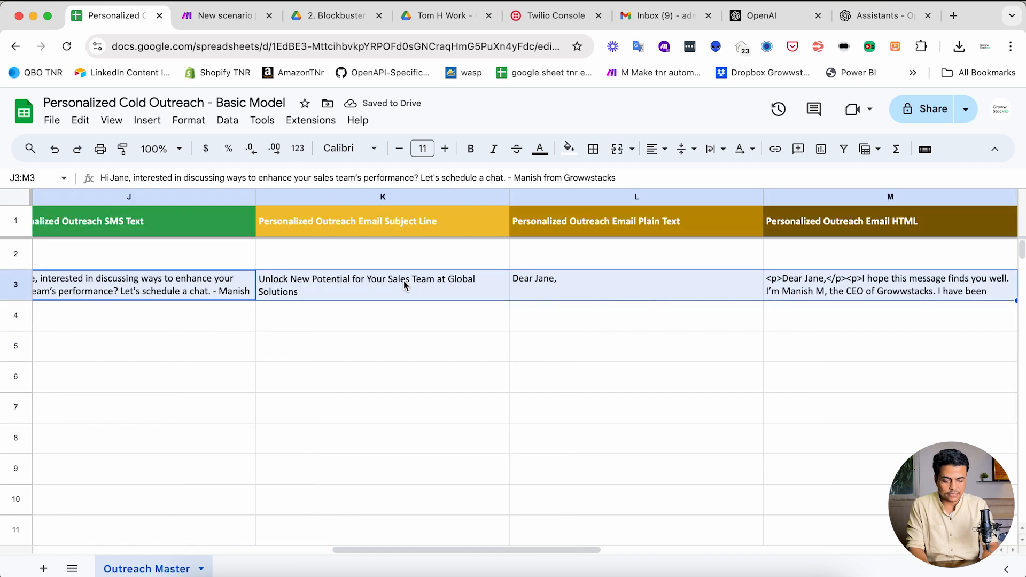
pyautogui.press('Delete')
pyautogui.press('super+Left')
pyautogui.press('super+Left')
pyautogui.press('Right')
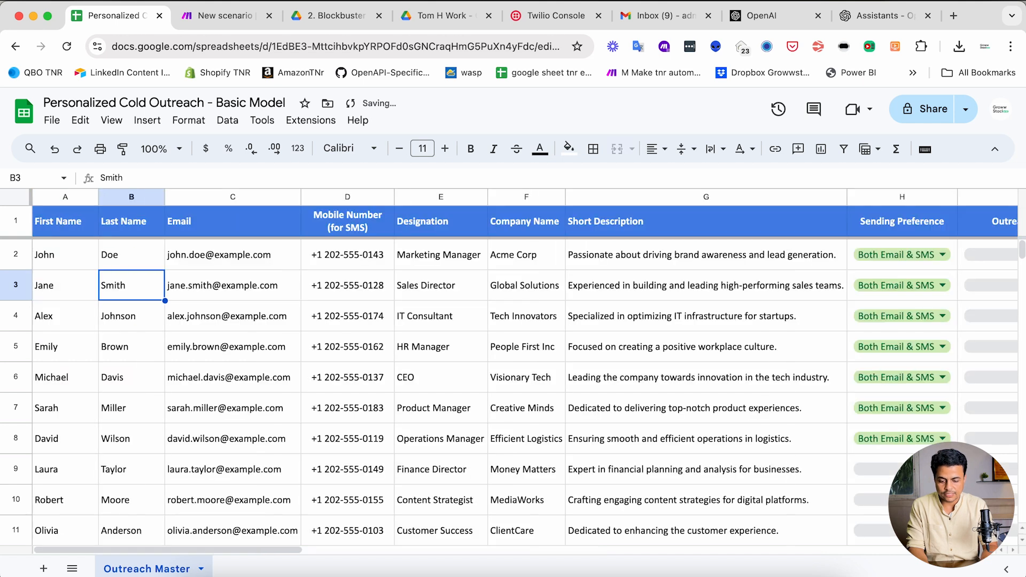
pyautogui.press('super+Right')
pyautogui.press('Right')
pyautogui.press('Right')
pyautogui.press('Right')
pyautogui.press('Right')
# - Set the Outreach Status of I2 and I5 to Create Message Content
pyautogui.press('Left')
pyautogui.press('Left')
pyautogui.press('Left')
pyautogui.press('Up')
pyautogui.press('Return')
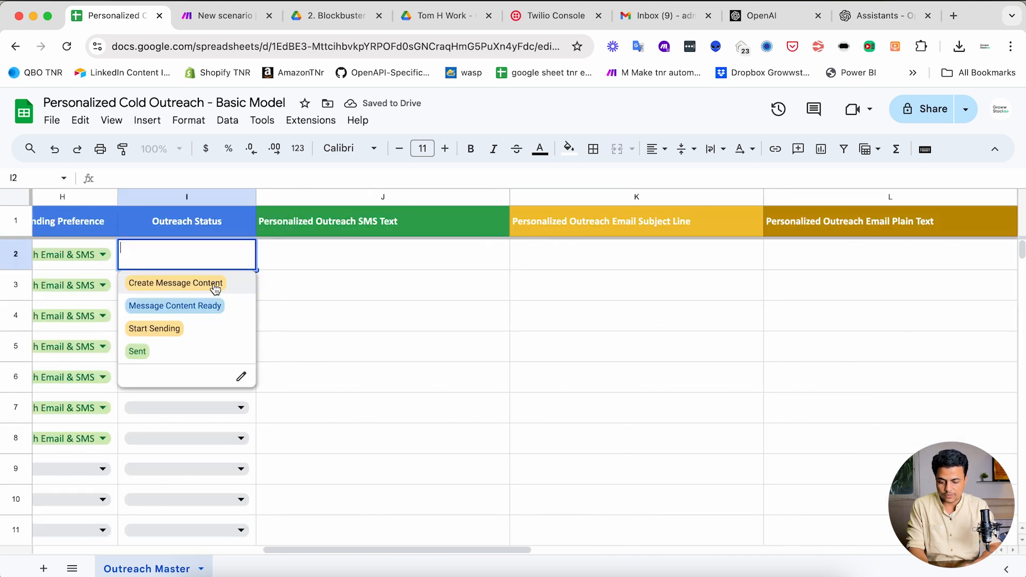
pyautogui.click(213, 287)
pyautogui.click(207, 352)
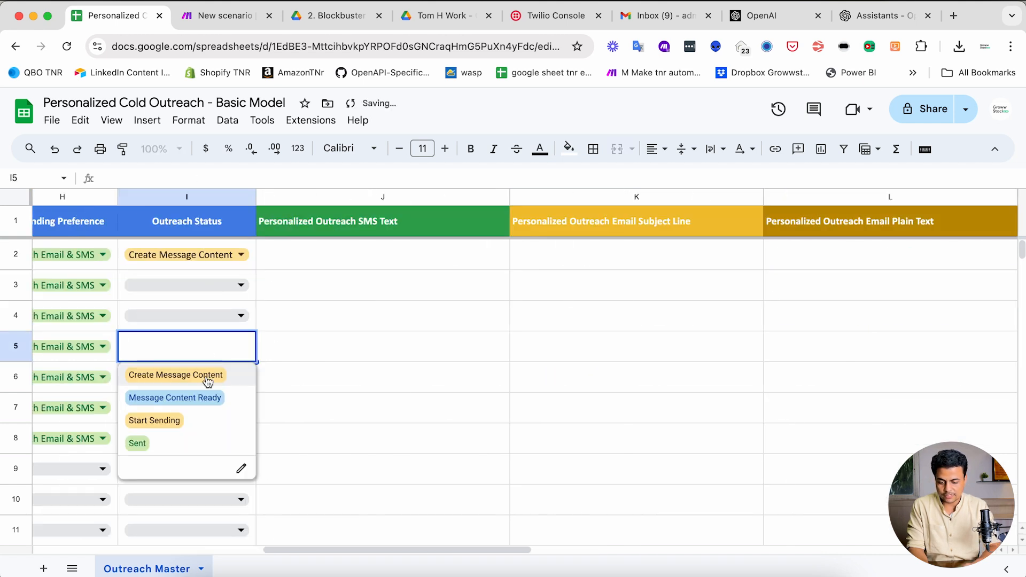
pyautogui.click(207, 376)
pyautogui.press('super+Left')
# - Run the outreach scenario once and watch the sheet for new content
pyautogui.hotkey('ctrl', 'Tab')
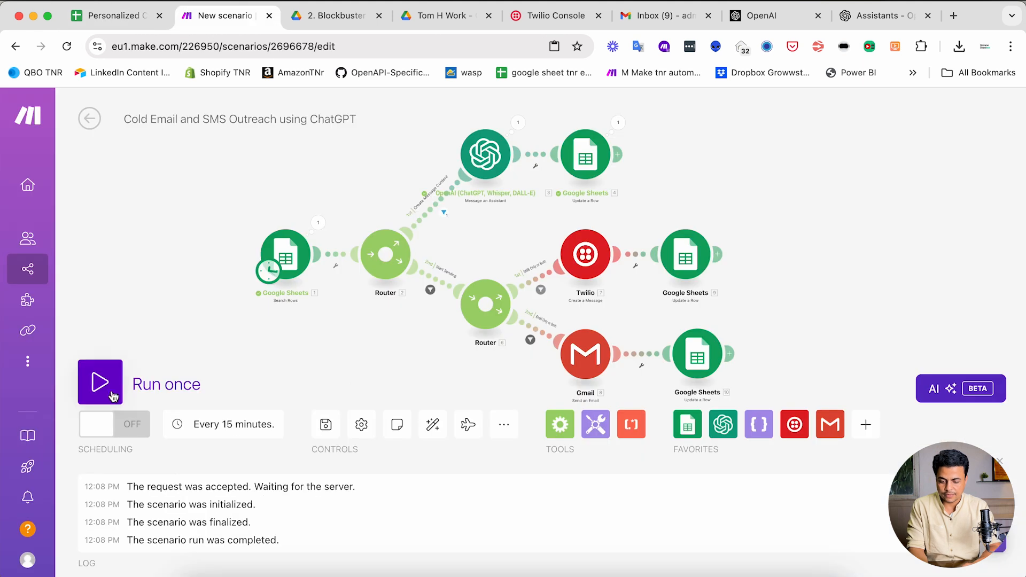
pyautogui.click(101, 382)
pyautogui.scroll(5, 323, 204)
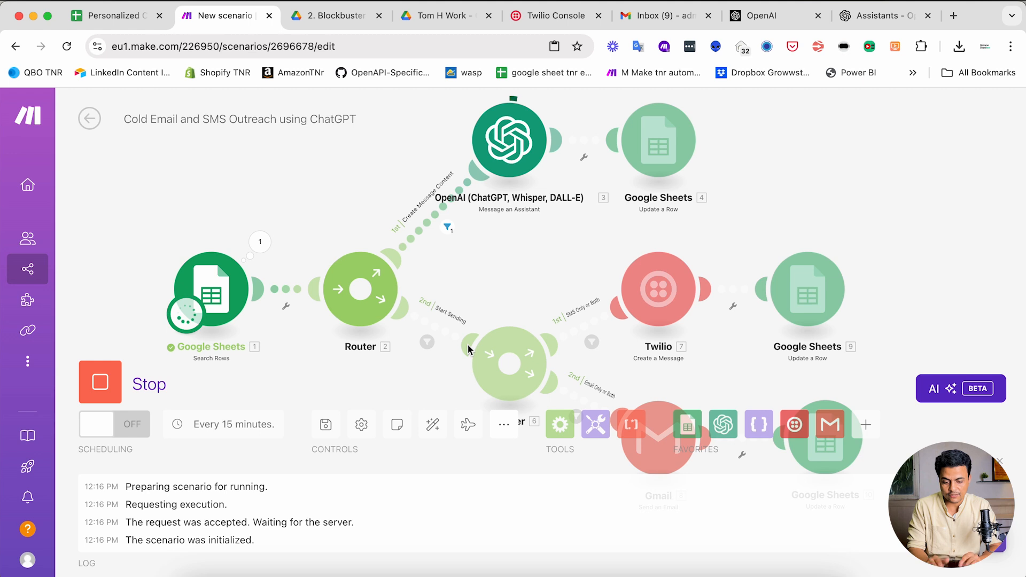
pyautogui.hotkey('ctrl', 'shift', 'Tab')
pyautogui.hscroll(1, 629, 340)
pyautogui.hscroll(5, 633, 321)
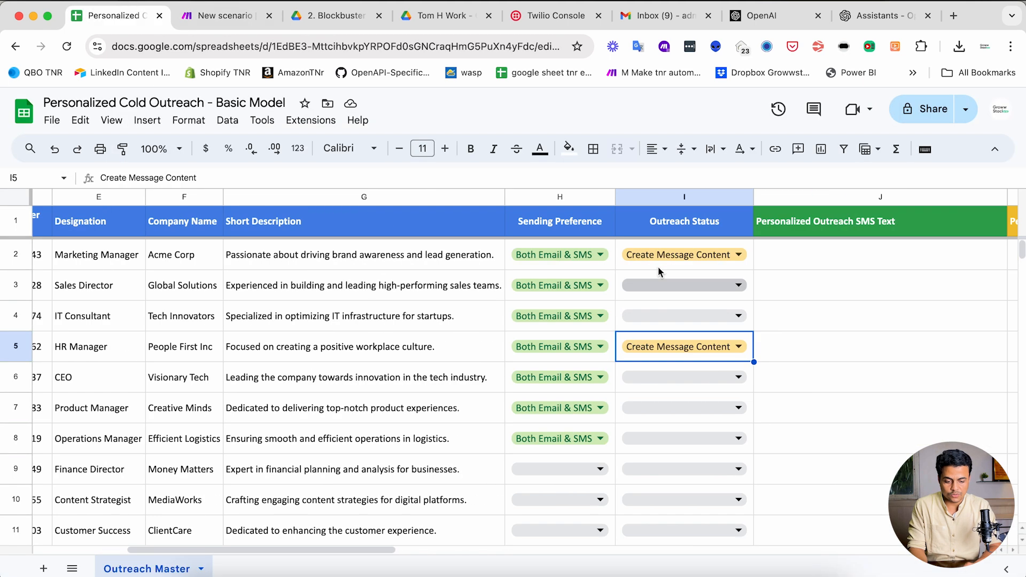
pyautogui.hscroll(5, 713, 322)
pyautogui.hscroll(2, 713, 322)
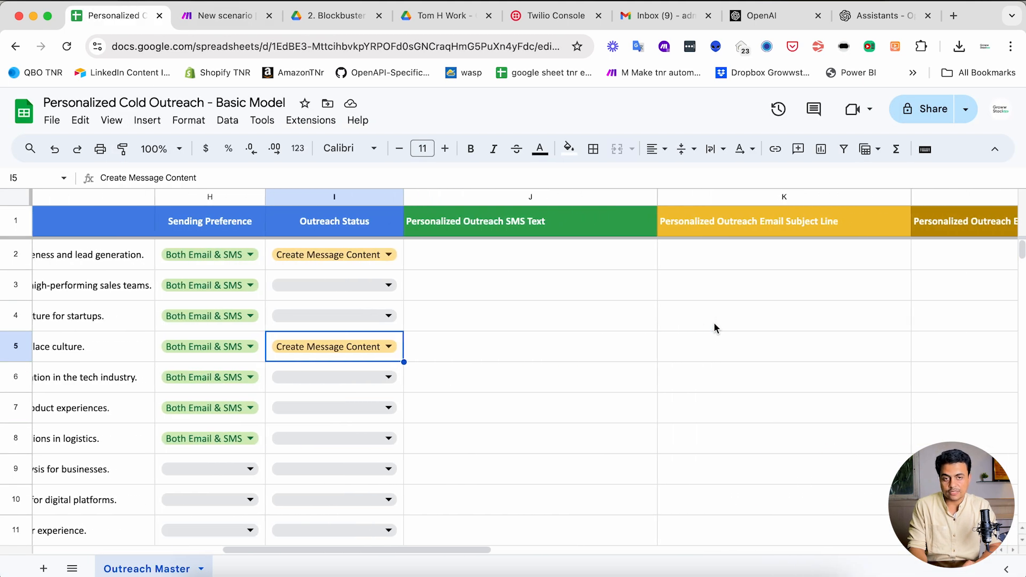
pyautogui.hotkey('ctrl', 'Tab')
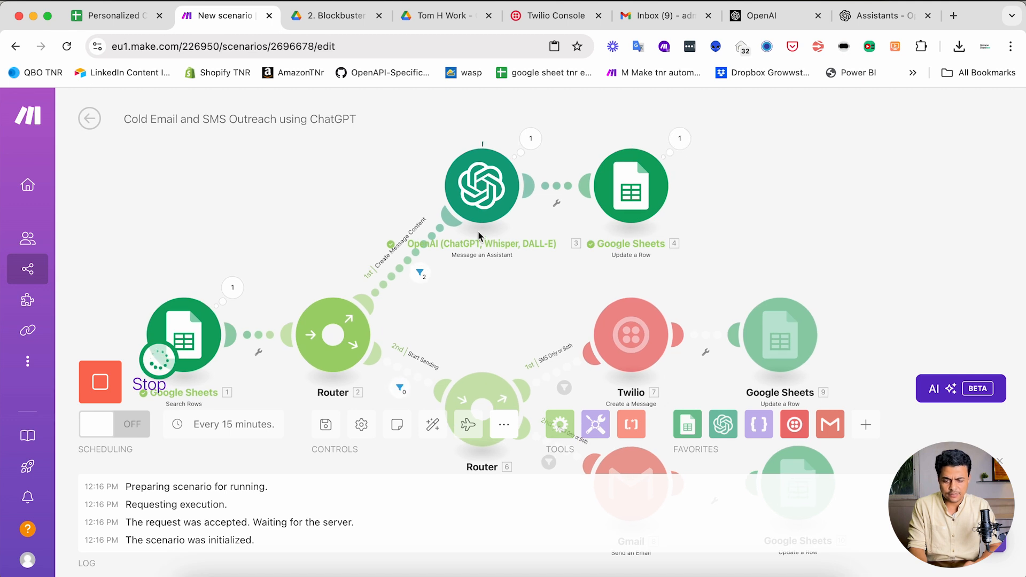
# - Review row 2's generated subject, plain-text email and HTML email in K2–M2
pyautogui.hotkey('ctrl', 'shift', 'Tab')
pyautogui.hscroll(3, 739, 315)
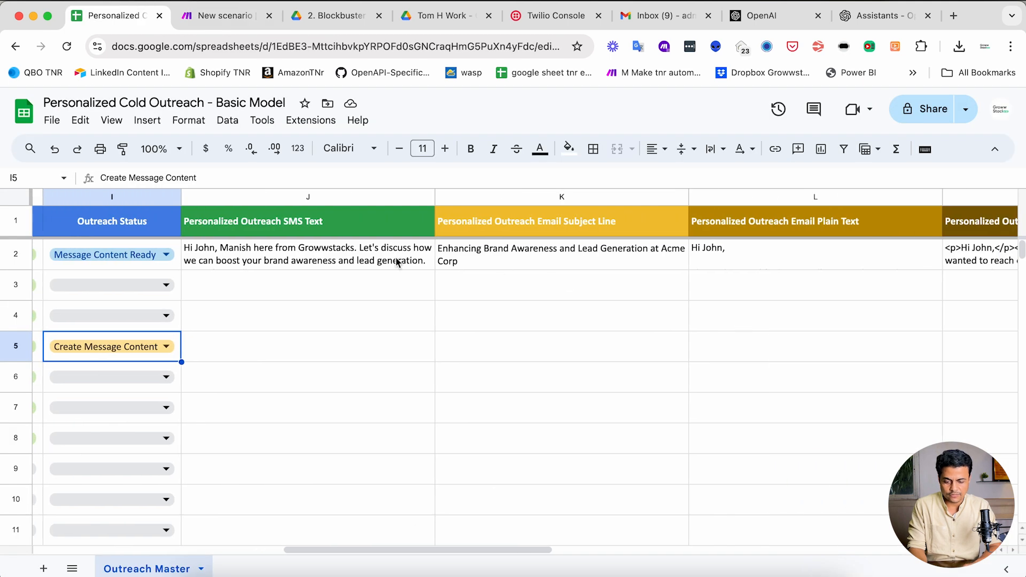
pyautogui.hotkey('ctrl', 'Tab')
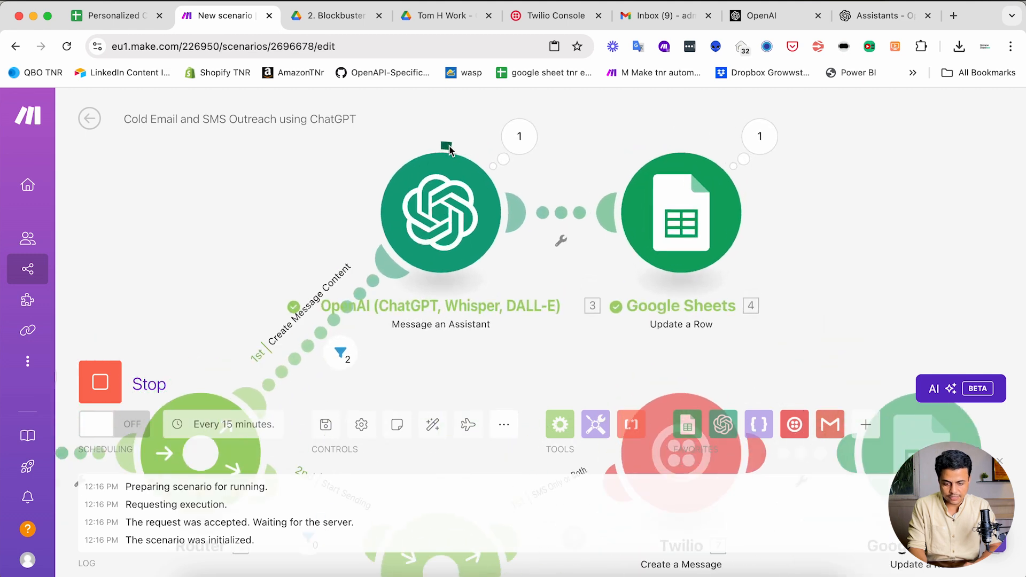
pyautogui.hotkey('ctrl', 'Tab')
pyautogui.hotkey('ctrl', 'shift', 'Tab')
pyautogui.hotkey('ctrl', 'shift', 'Tab')
pyautogui.click(549, 262)
pyautogui.click(732, 263)
pyautogui.hscroll(5, 732, 263)
pyautogui.click(732, 264)
pyautogui.hscroll(7, 732, 264)
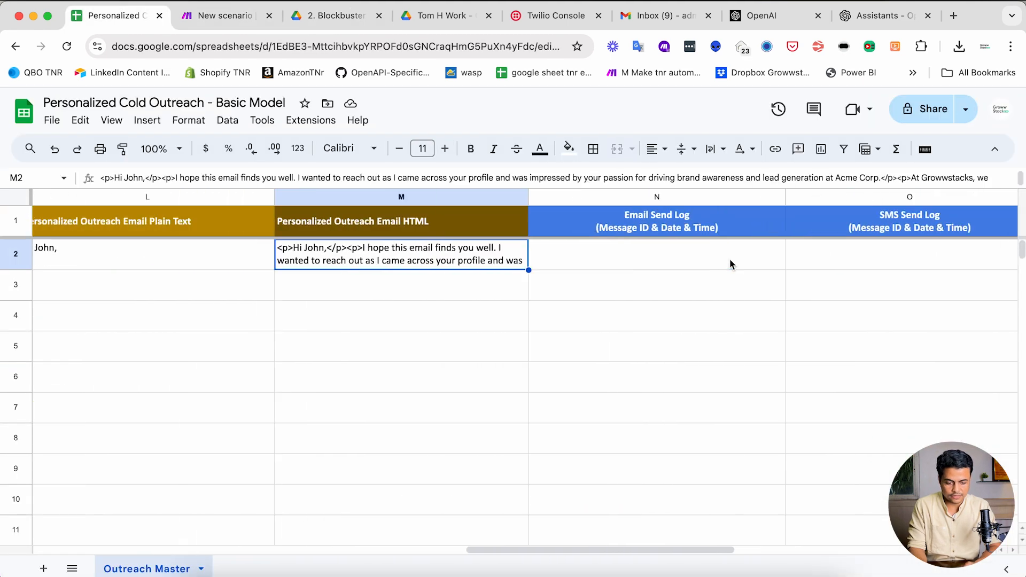
pyautogui.hscroll(-10, 732, 263)
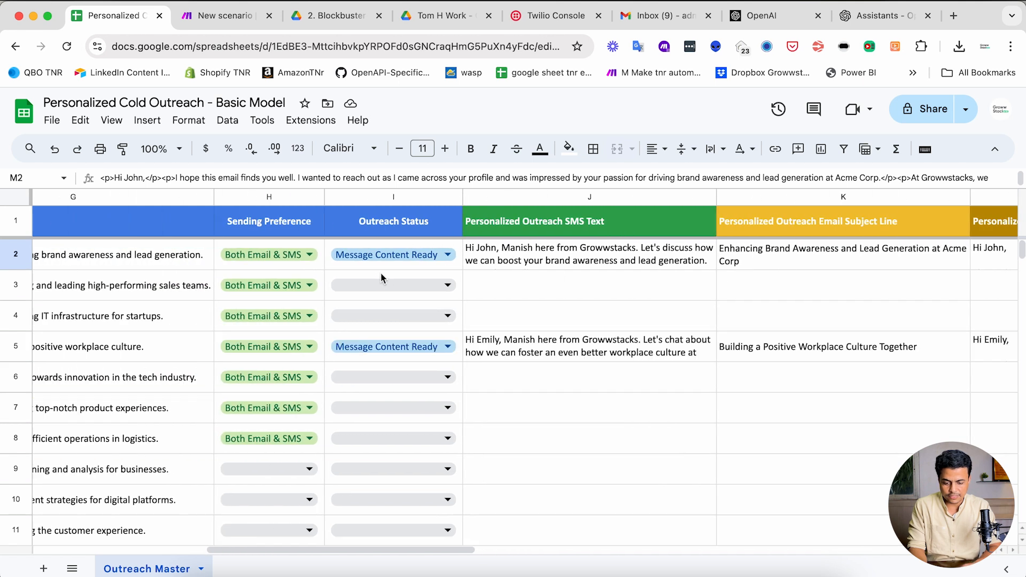
# - Confirm I2 reads Message Content Ready and read row 5's generated SMS and email
pyautogui.click(375, 266)
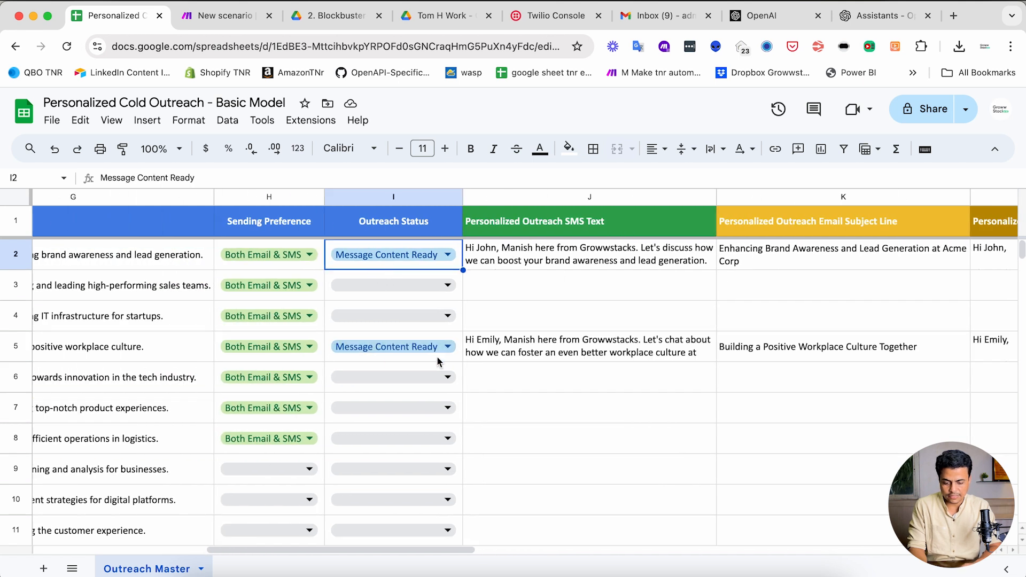
pyautogui.click(567, 356)
pyautogui.hscroll(10, 550, 355)
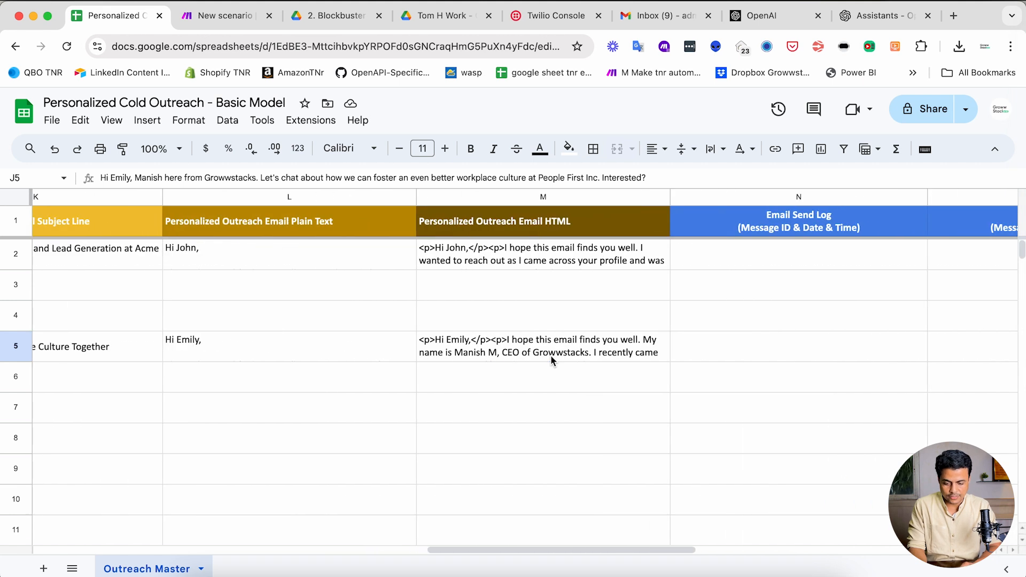
pyautogui.hscroll(-1, 550, 355)
pyautogui.doubleClick(368, 342)
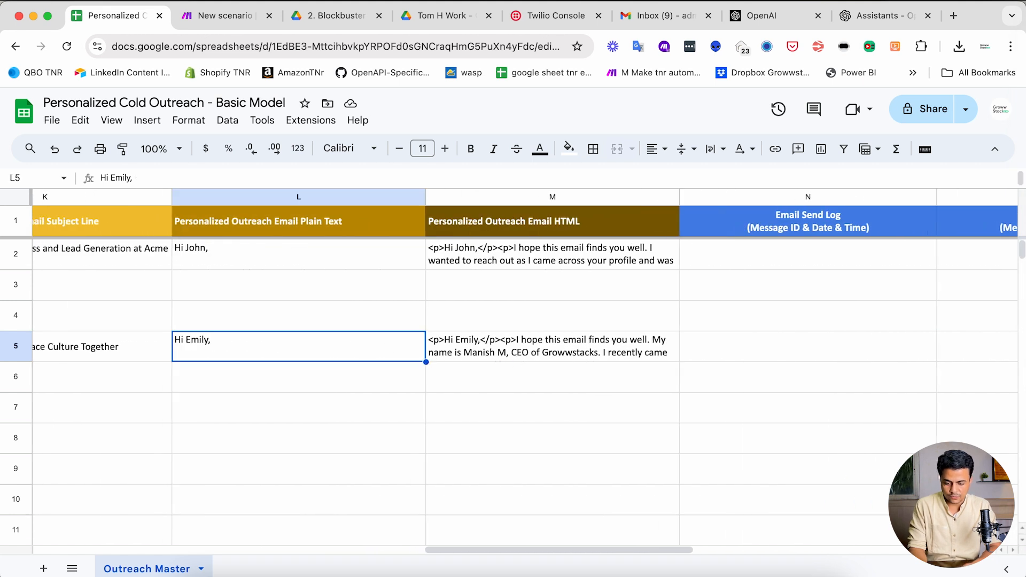
pyautogui.doubleClick(318, 266)
pyautogui.click(126, 291)
pyautogui.hscroll(-5, 125, 293)
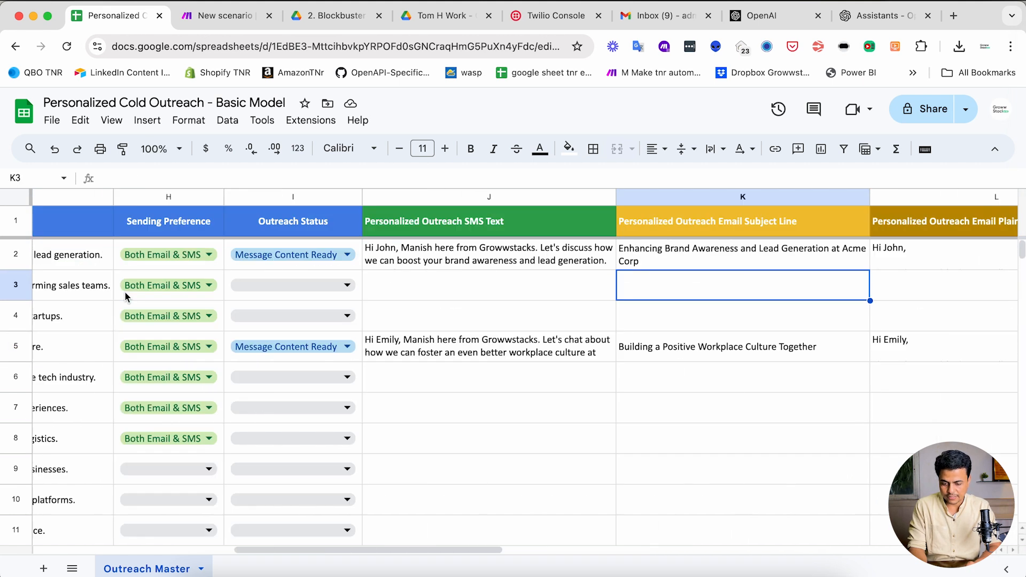
pyautogui.hscroll(-10, 330, 285)
pyautogui.hotkey('ctrl', 'Tab')
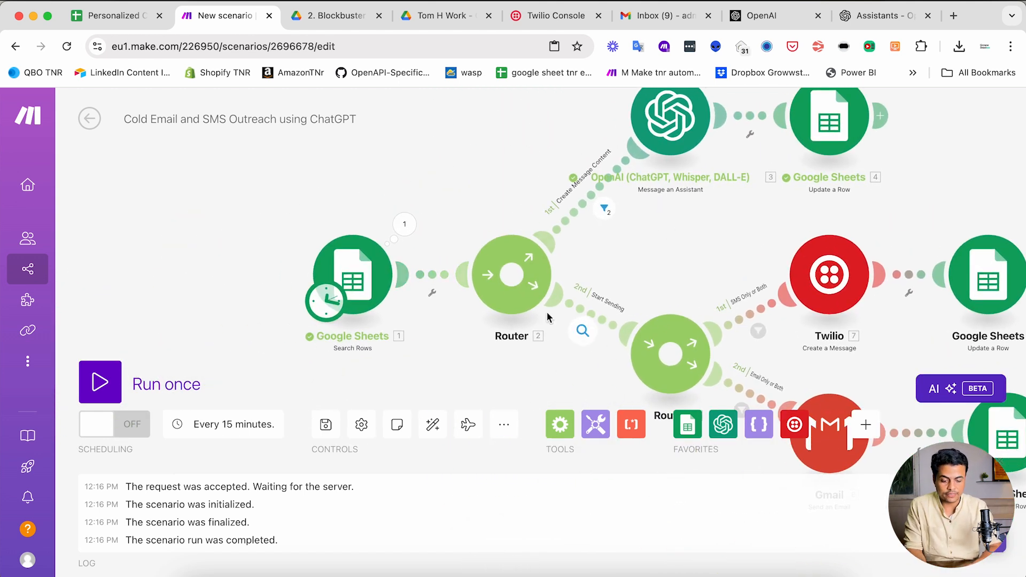
# - Fill Outreach Status cells I2:I9 with Start Sending
pyautogui.moveTo(350, 278); pyautogui.dragTo(248, 274)
pyautogui.moveTo(497, 296); pyautogui.dragTo(402, 291)
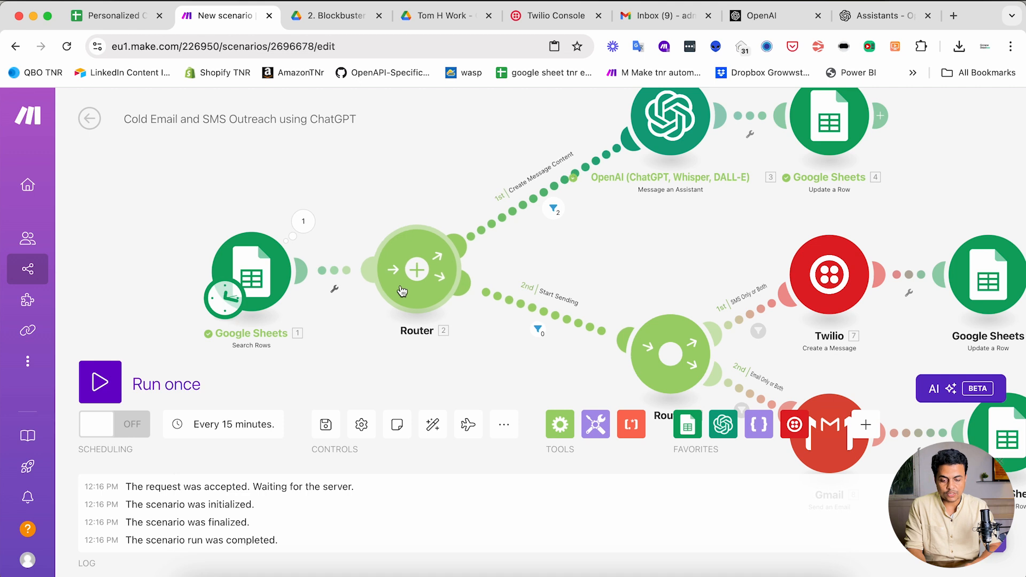
pyautogui.click(114, 16)
pyautogui.hscroll(5, 727, 307)
pyautogui.moveTo(671, 262); pyautogui.dragTo(678, 484)
pyautogui.write('S')
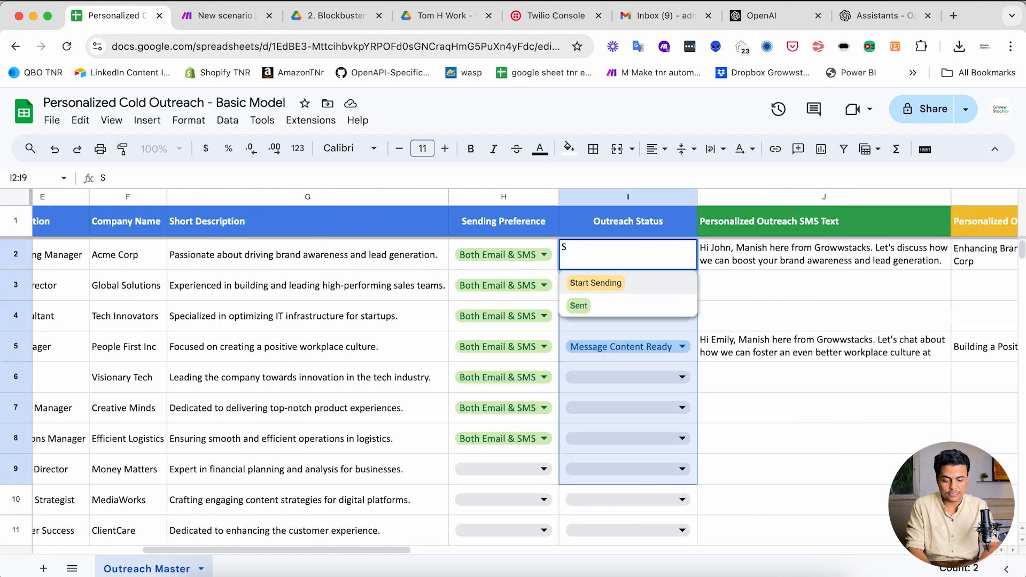
pyautogui.click(612, 281)
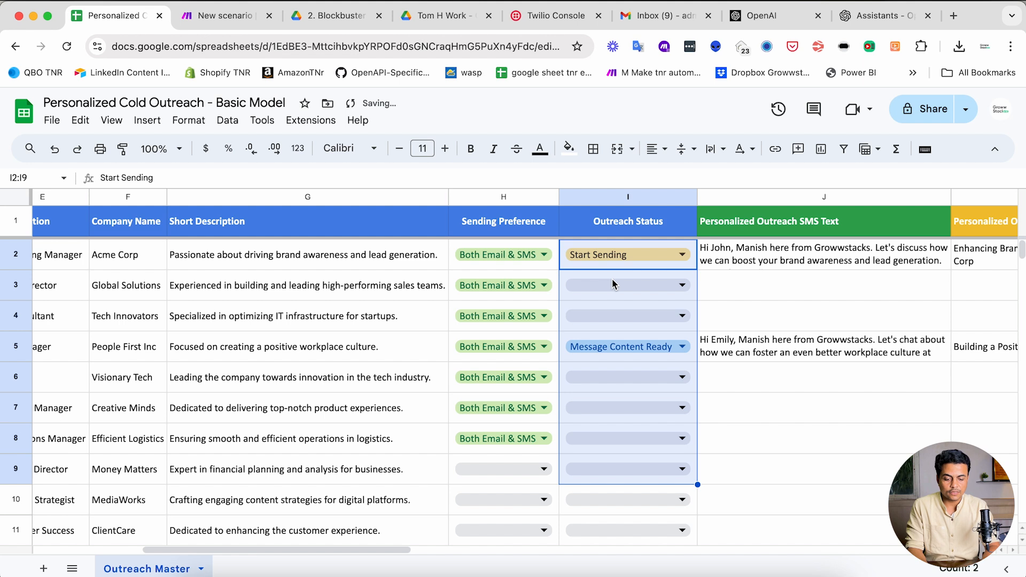
pyautogui.hotkey('ctrl', 'Return')
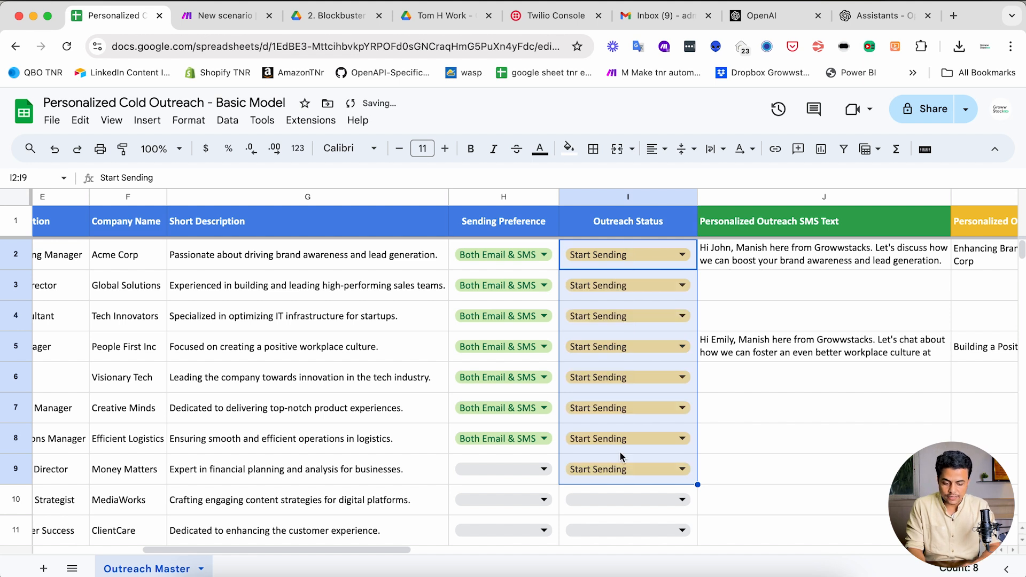
pyautogui.hotkey('ctrl', 'Tab')
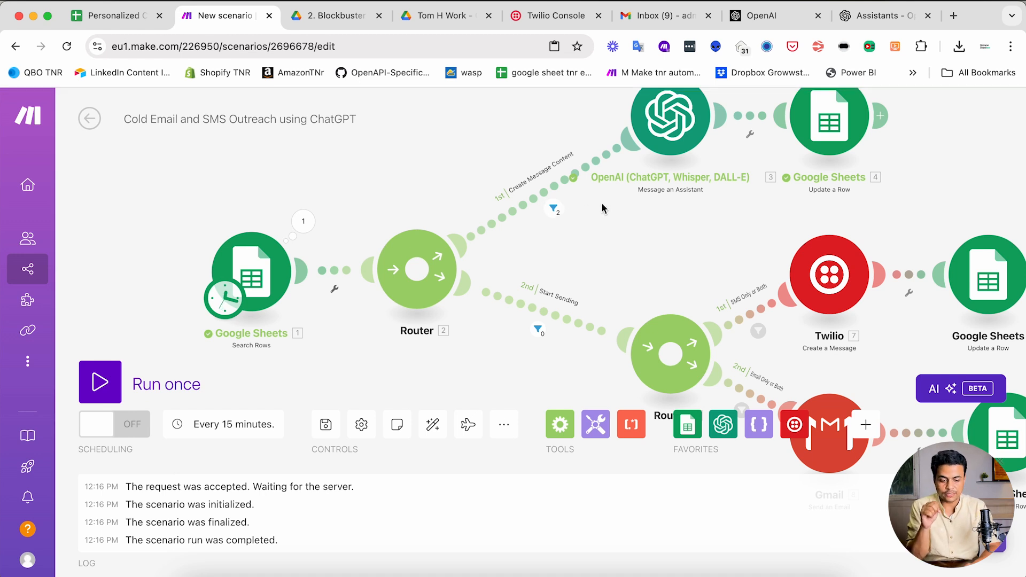
# - Insert a Tools Sleep module on the route just before the Gmail module
pyautogui.moveTo(654, 263); pyautogui.dragTo(465, 215)
pyautogui.moveTo(583, 293); pyautogui.dragTo(495, 234)
pyautogui.moveTo(551, 326); pyautogui.dragTo(587, 365)
pyautogui.moveTo(697, 338); pyautogui.dragTo(837, 341)
pyautogui.moveTo(607, 368); pyautogui.dragTo(717, 370)
pyautogui.rightClick(617, 337)
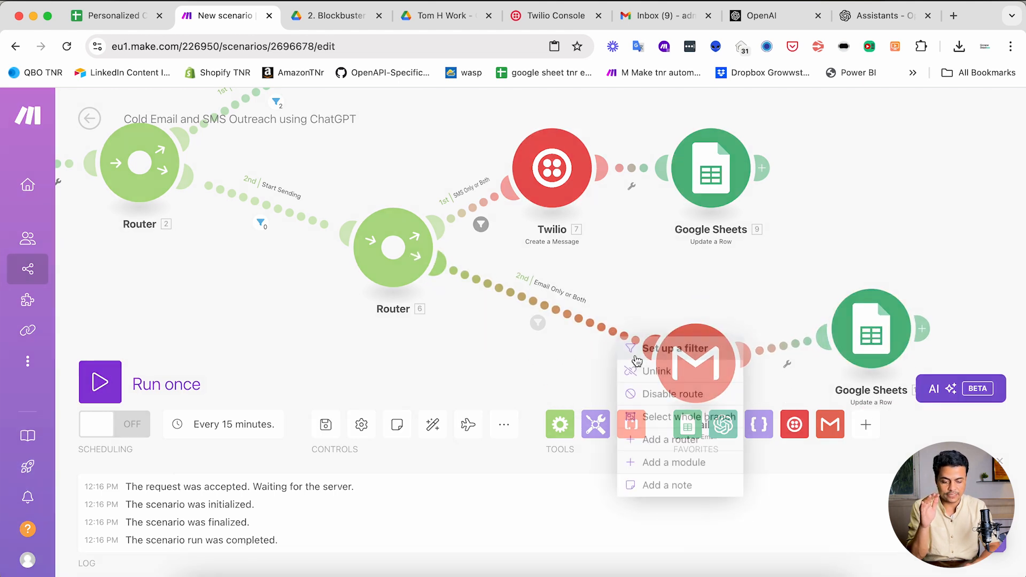
pyautogui.click(650, 461)
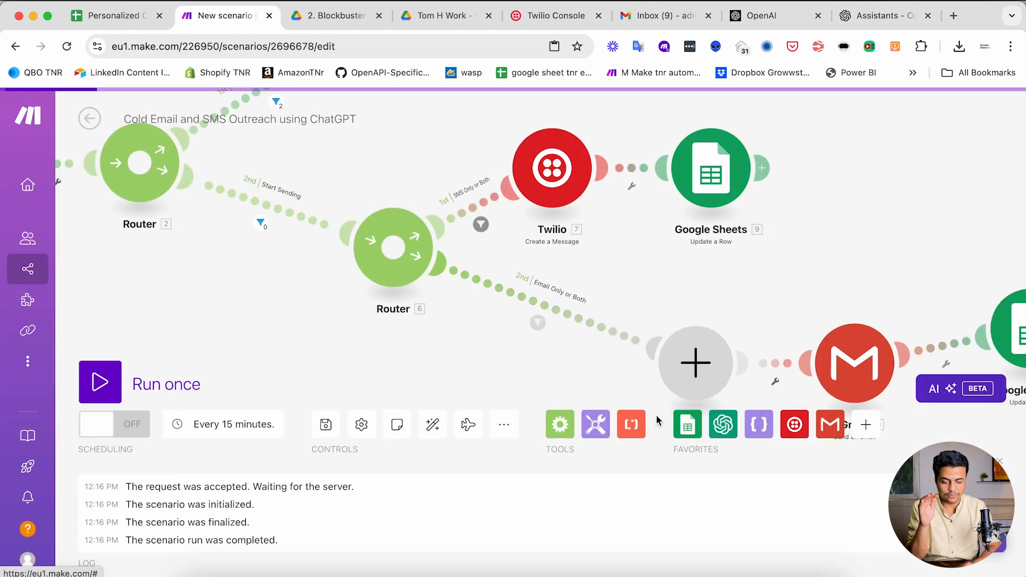
pyautogui.click(594, 425)
pyautogui.scroll(-5, 639, 327)
pyautogui.click(641, 265)
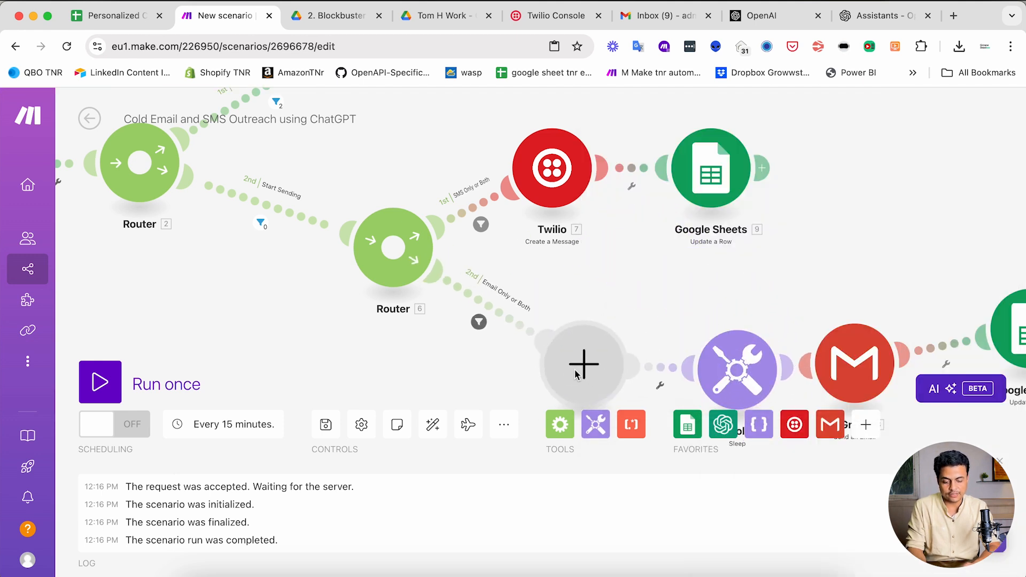
# - Delete the leftover empty module and auto-align the scenario layout
pyautogui.rightClick(576, 373)
pyautogui.click(631, 404)
pyautogui.scroll(-3, 536, 279)
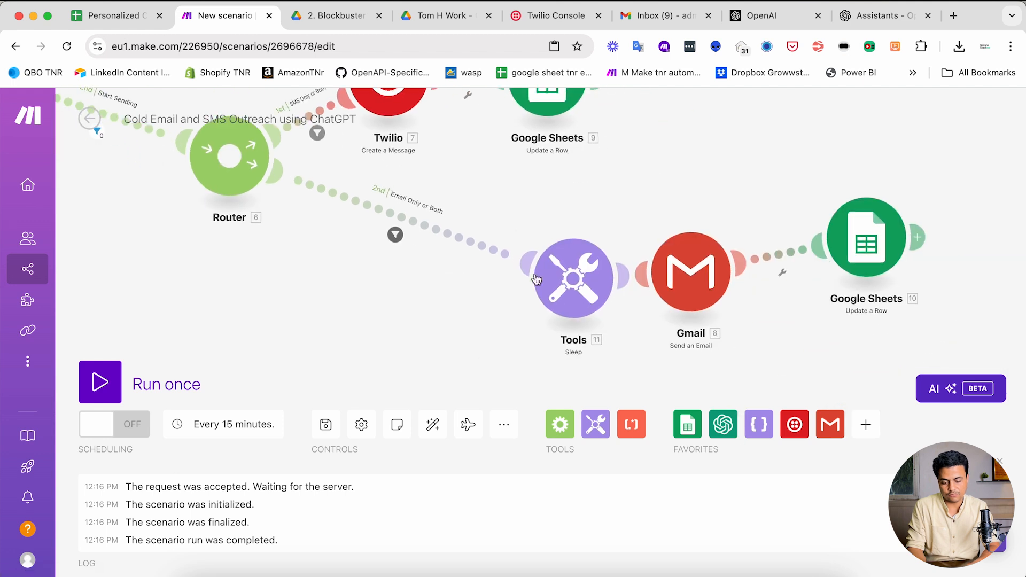
pyautogui.click(434, 423)
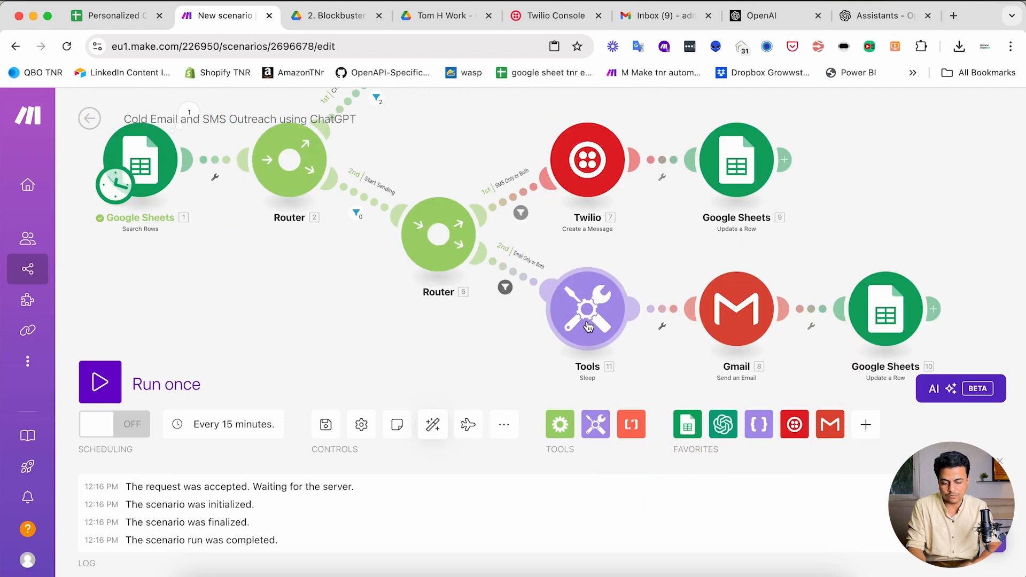
# - Set the Sleep delay to 10 seconds and auto-align the modules again
pyautogui.click(589, 326)
pyautogui.click(611, 292)
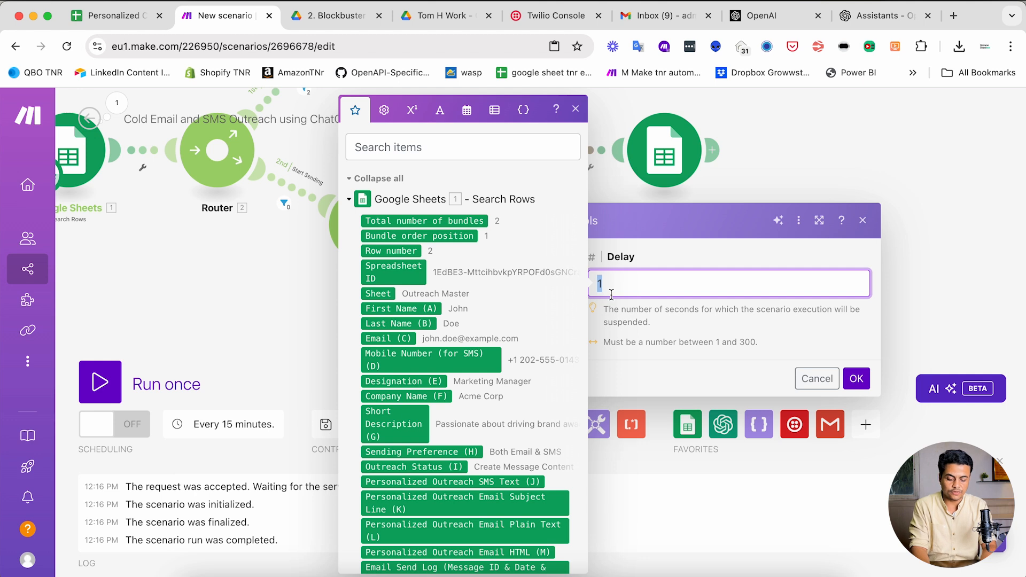
pyautogui.write('10')
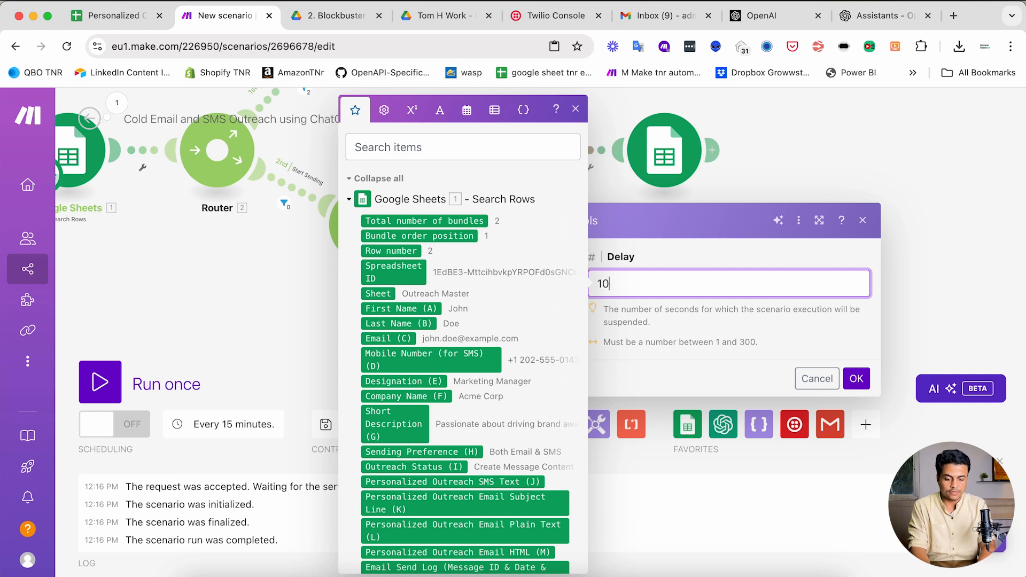
pyautogui.click(773, 385)
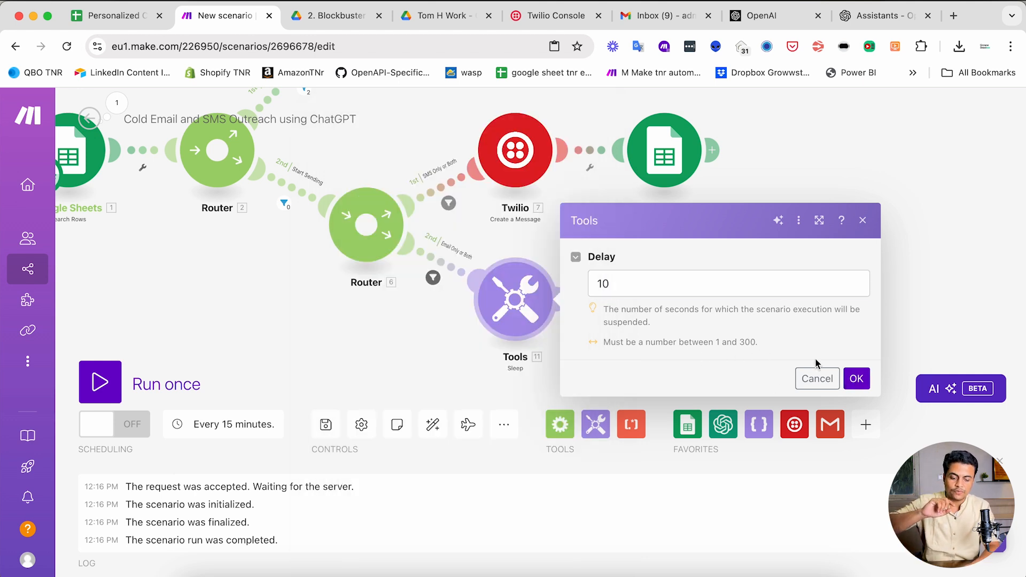
pyautogui.click(856, 379)
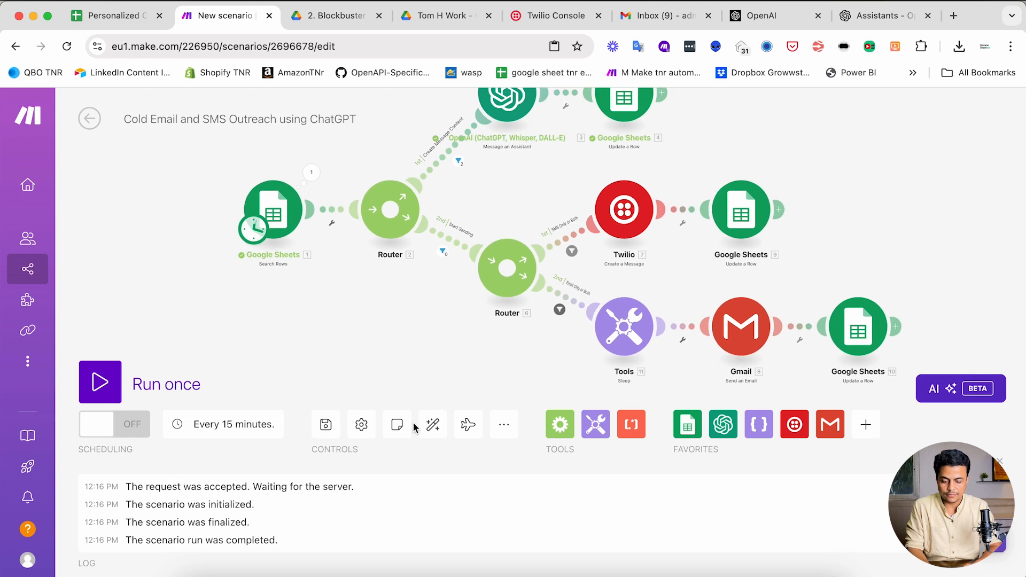
pyautogui.click(432, 424)
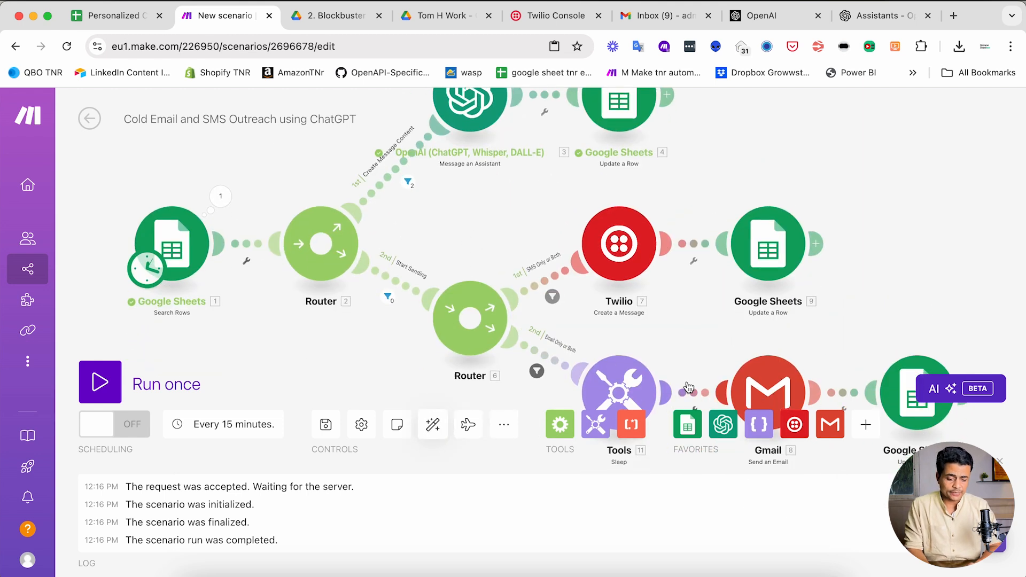
pyautogui.moveTo(660, 325); pyautogui.dragTo(617, 257)
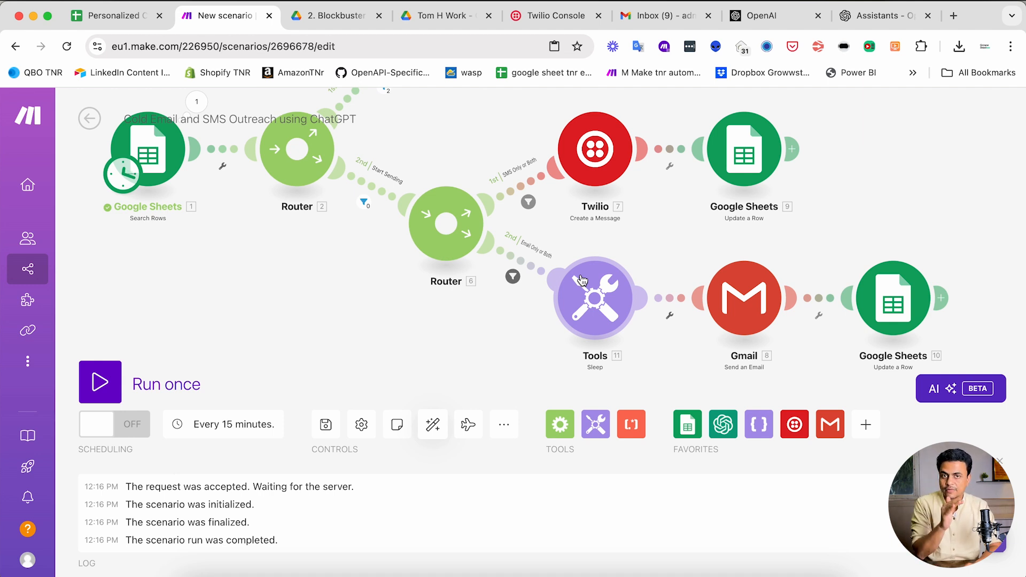
pyautogui.scroll(2, 582, 225)
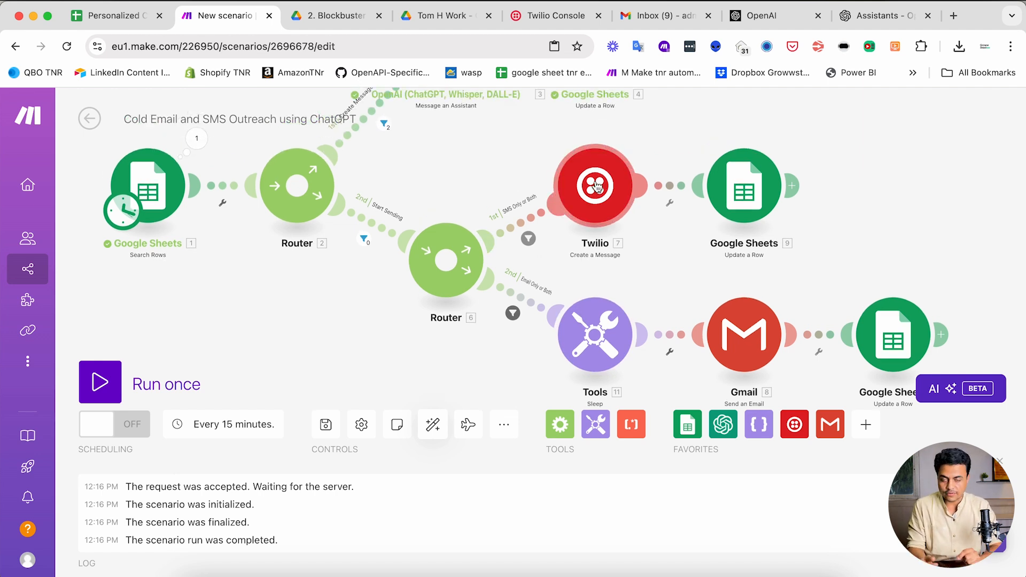
# - Replace the first two contacts' e-mails in C2 and C3 with test addresses
pyautogui.press('super+1')
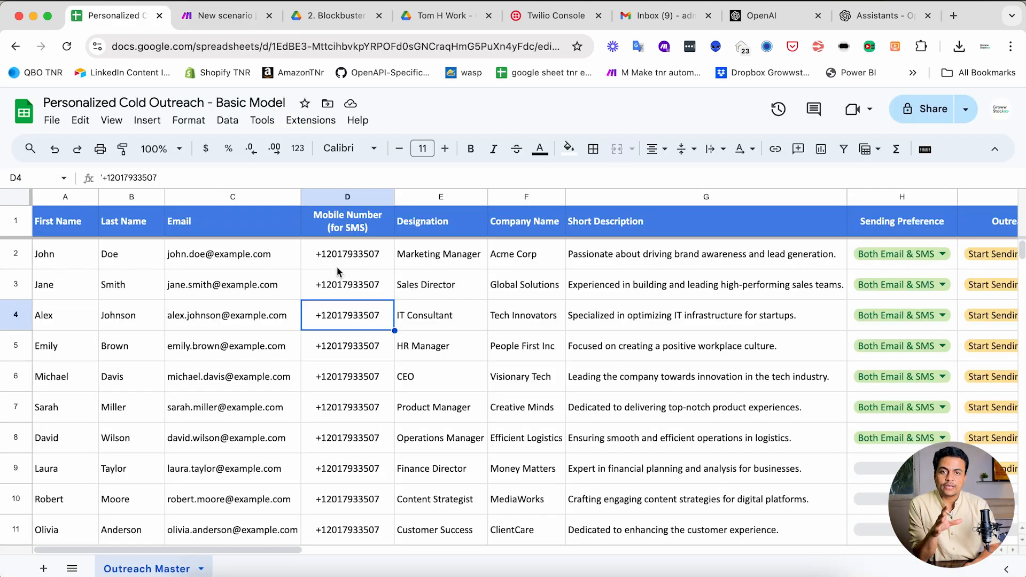
pyautogui.moveTo(341, 263); pyautogui.dragTo(351, 465)
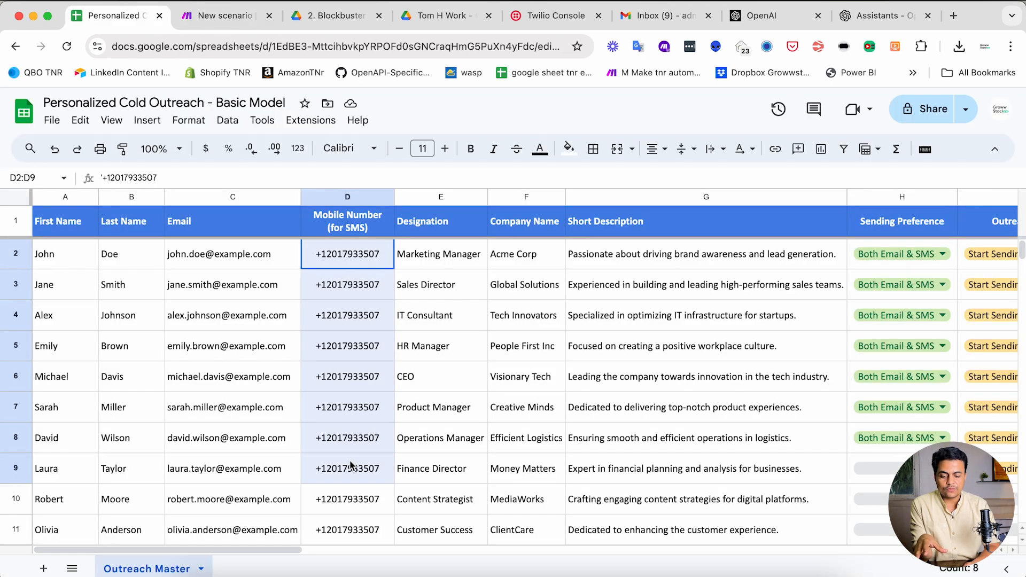
pyautogui.click(346, 310)
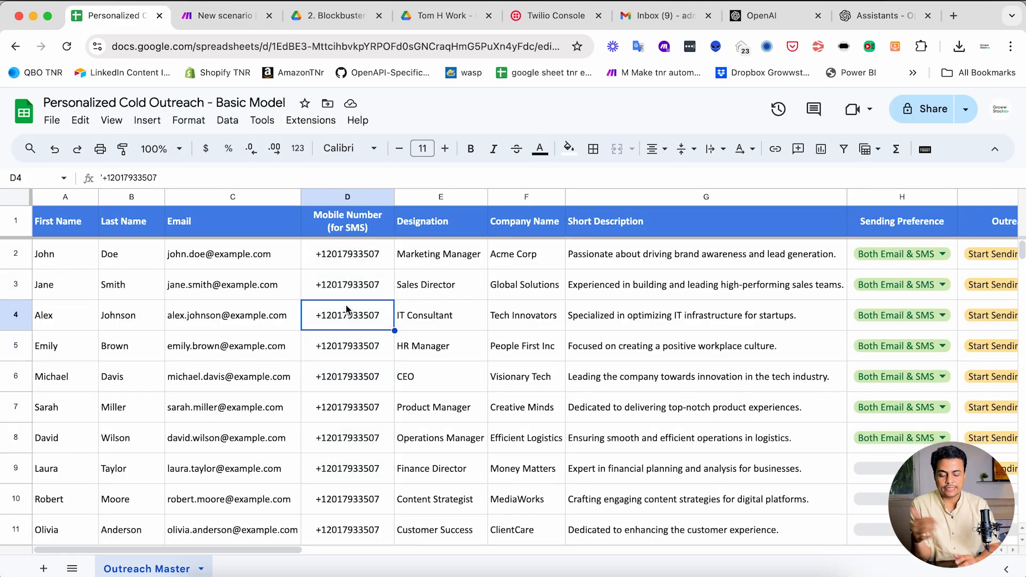
pyautogui.moveTo(245, 256); pyautogui.dragTo(230, 438)
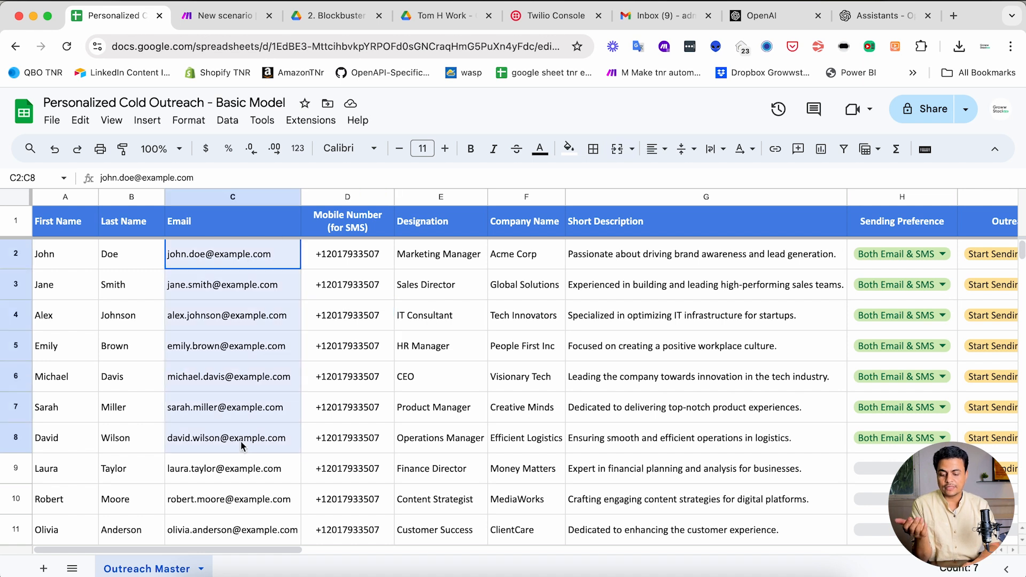
pyautogui.click(220, 255)
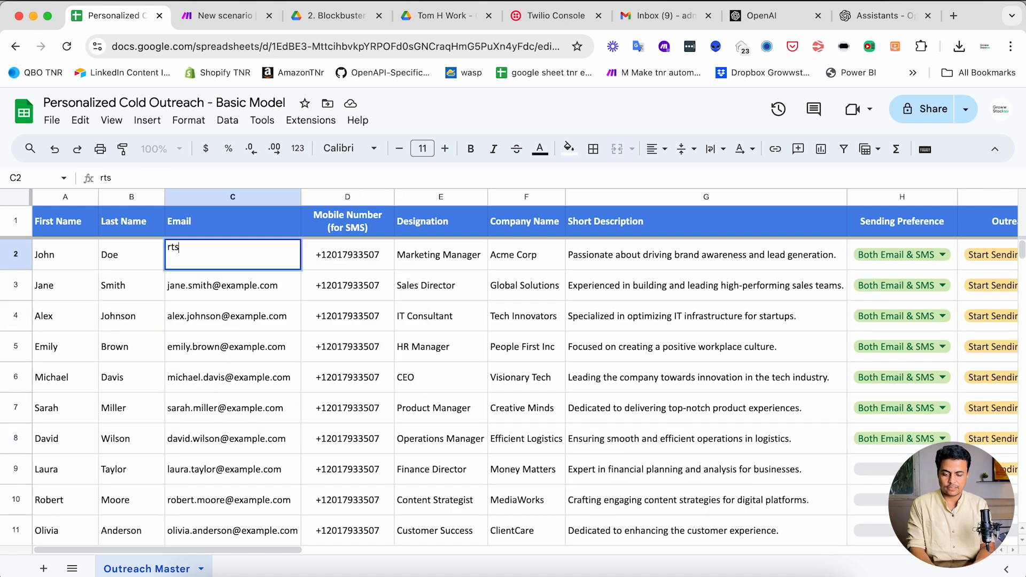
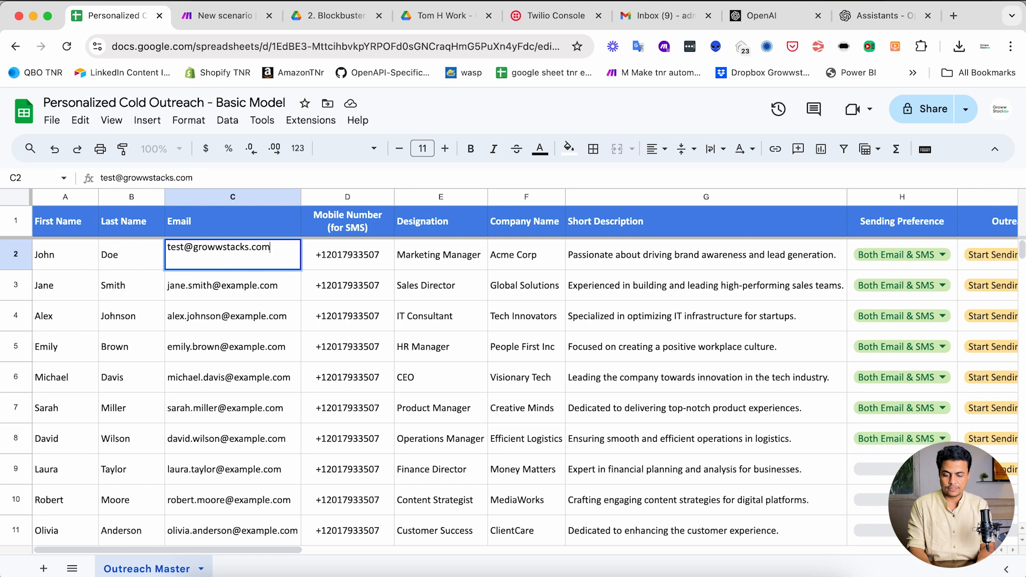
pyautogui.press('Return')
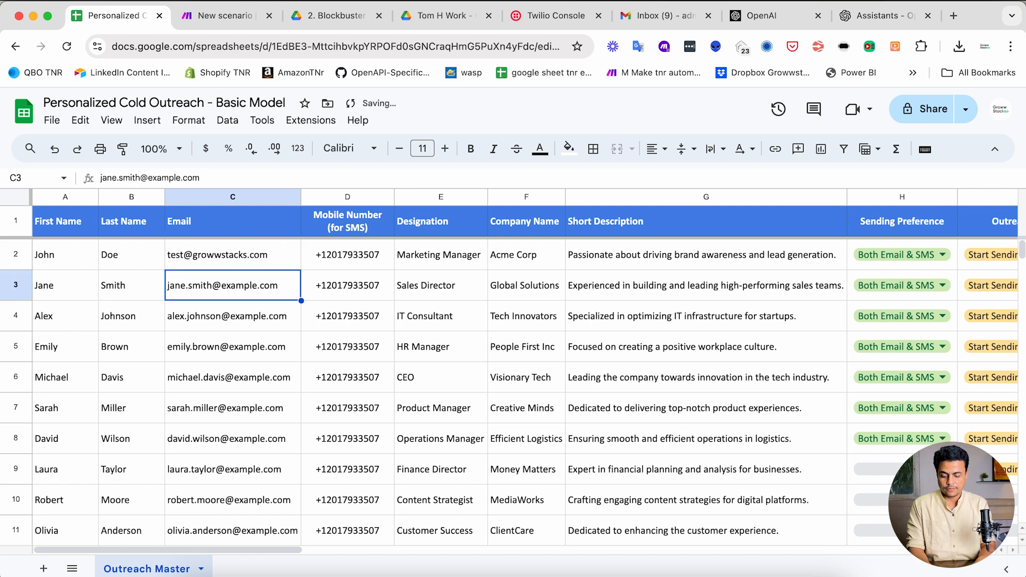
pyautogui.press('Return')
pyautogui.moveTo(223, 241); pyautogui.dragTo(225, 285)
# - Clear the Outreach Status values in I3:I11
pyautogui.hscroll(5, 535, 289)
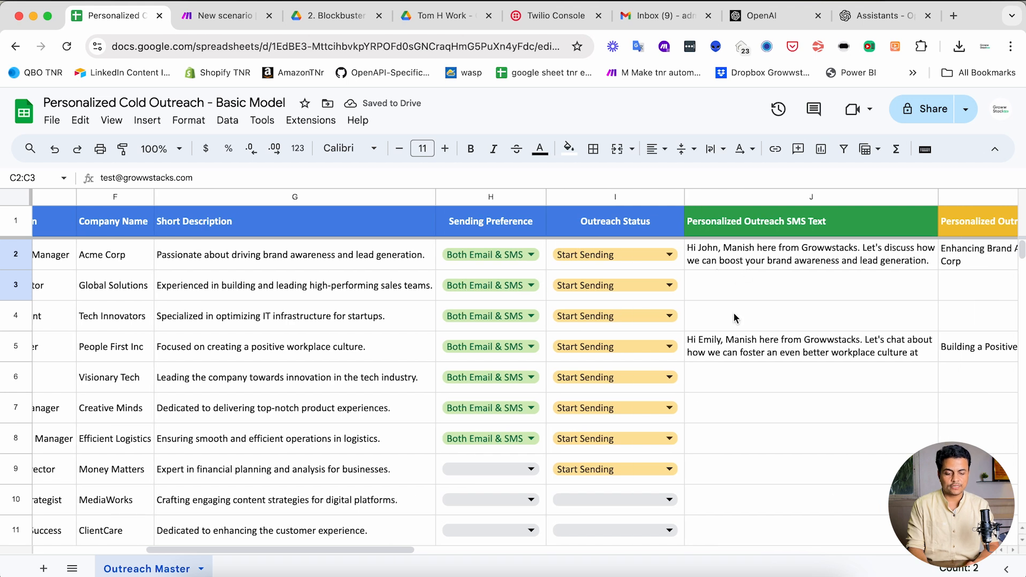
pyautogui.click(734, 350)
pyautogui.moveTo(655, 291); pyautogui.dragTo(652, 529)
pyautogui.press('Delete')
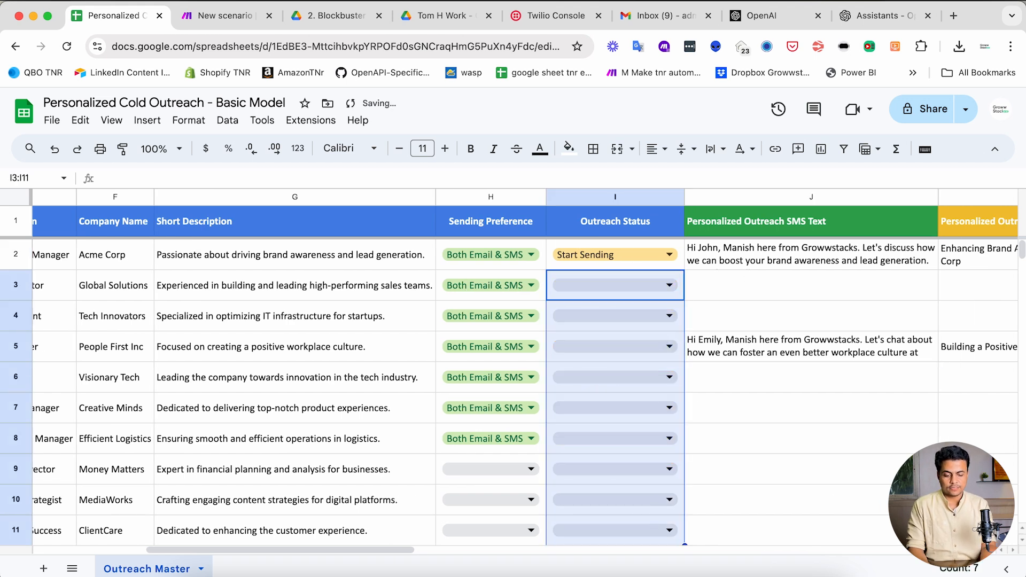
# - Set I5 and I2 to Message Content Ready and I3 to Create Message Content
pyautogui.click(631, 347)
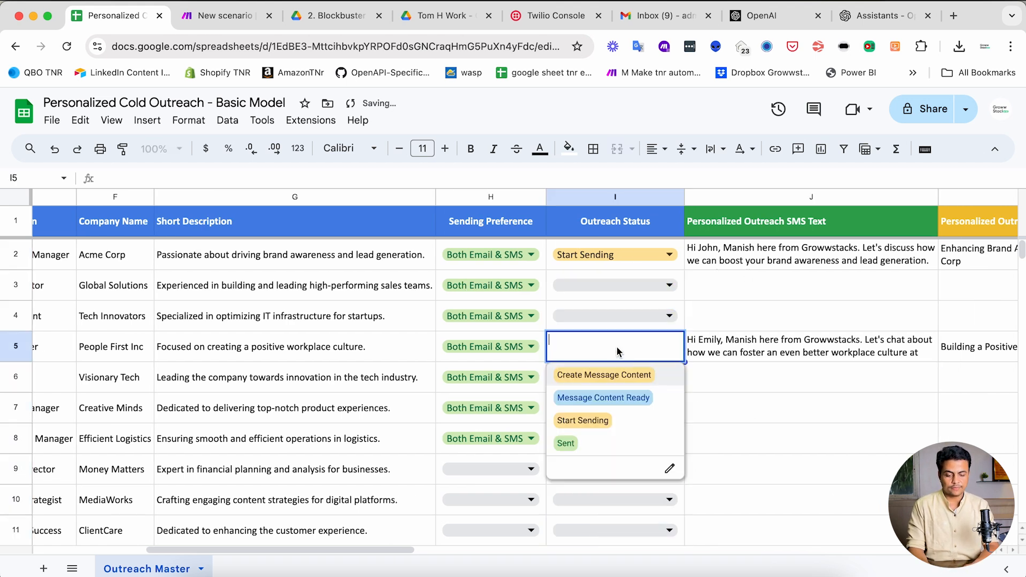
pyautogui.click(614, 396)
pyautogui.click(589, 265)
pyautogui.click(573, 266)
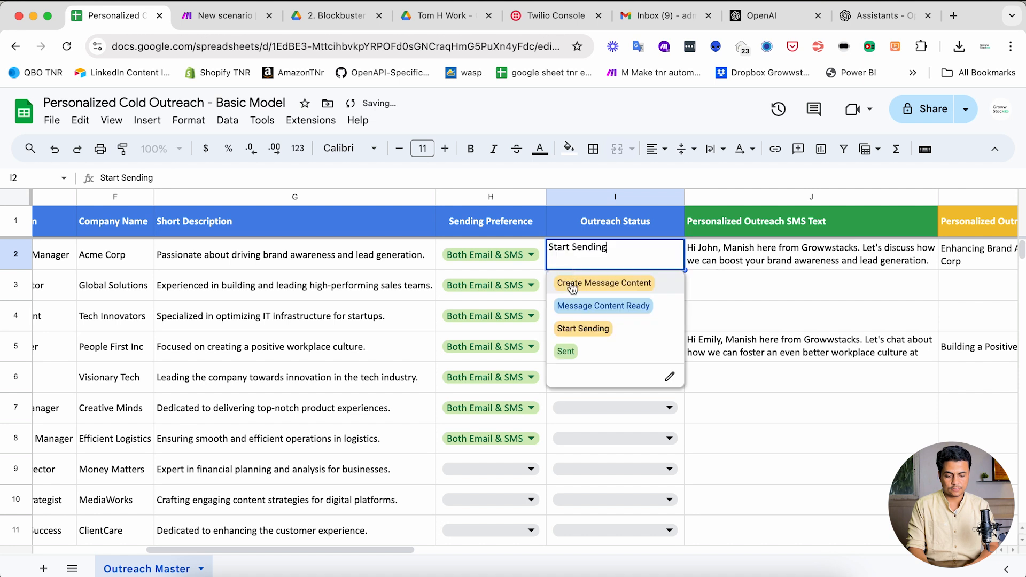
pyautogui.click(577, 307)
pyautogui.click(741, 262)
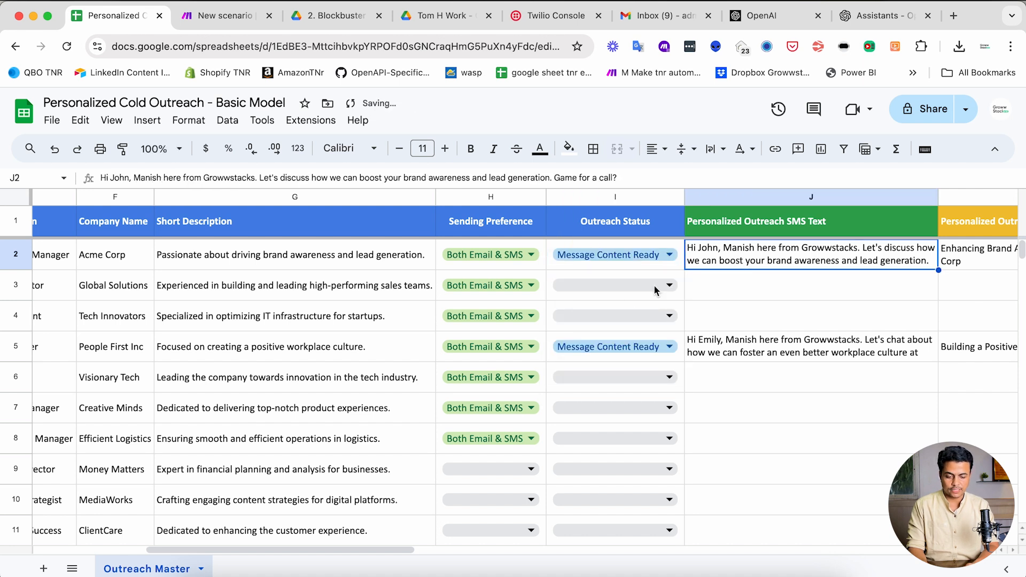
pyautogui.click(594, 291)
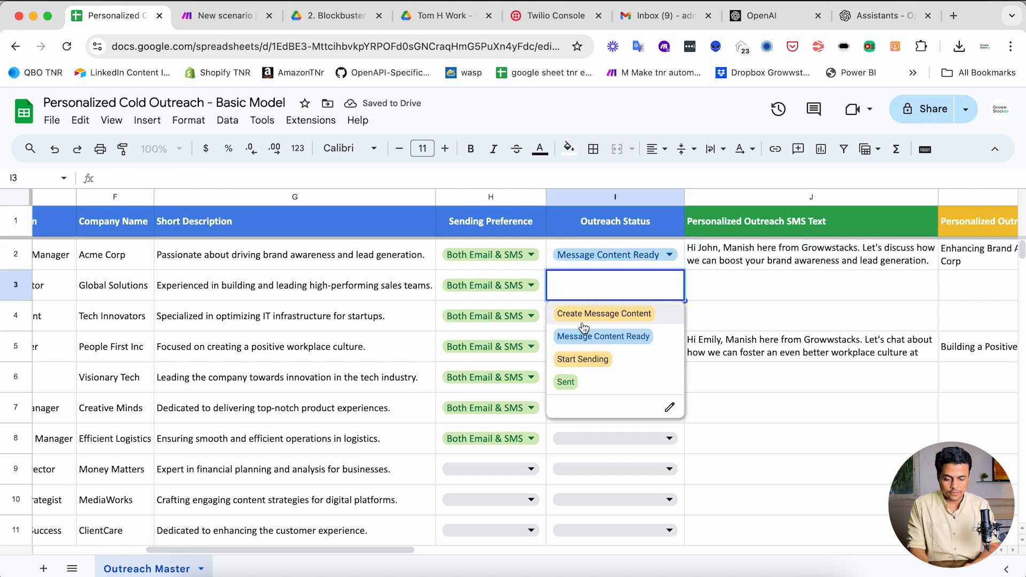
pyautogui.click(579, 313)
# - Save the Make scenario and run it once
pyautogui.hscroll(-6, 489, 284)
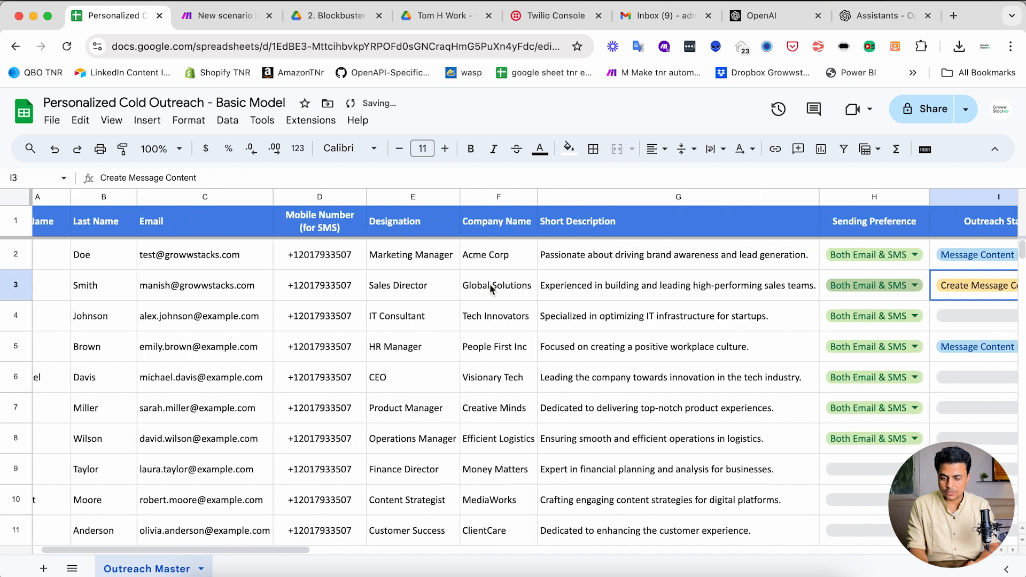
pyautogui.hotkey('ctrl', 'Tab')
pyautogui.click(325, 424)
pyautogui.click(100, 381)
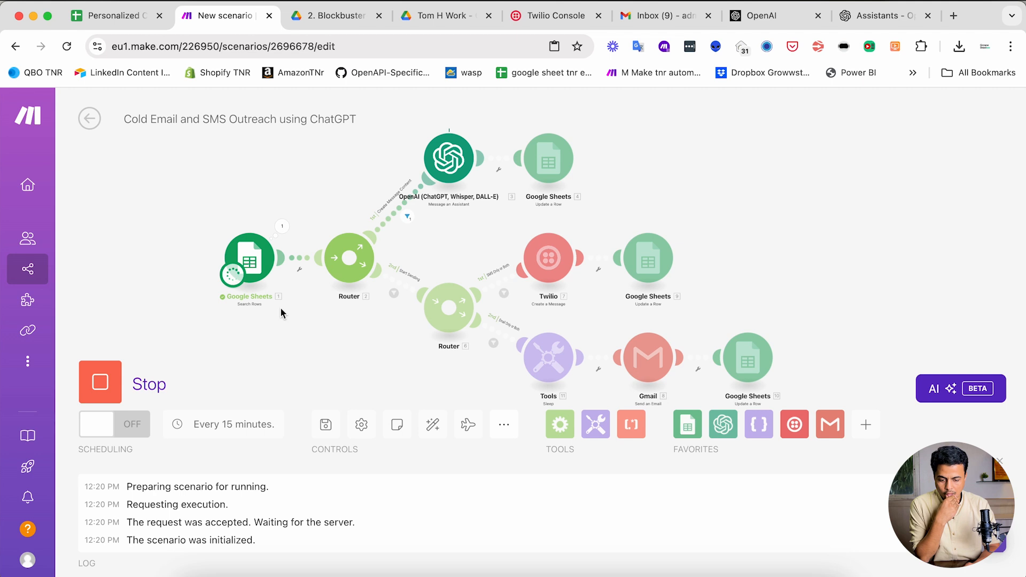
# - Check the Google Sheets module's bundle shows row 3 was read, then let the run finish
pyautogui.click(279, 229)
pyautogui.scroll(-3, 303, 208)
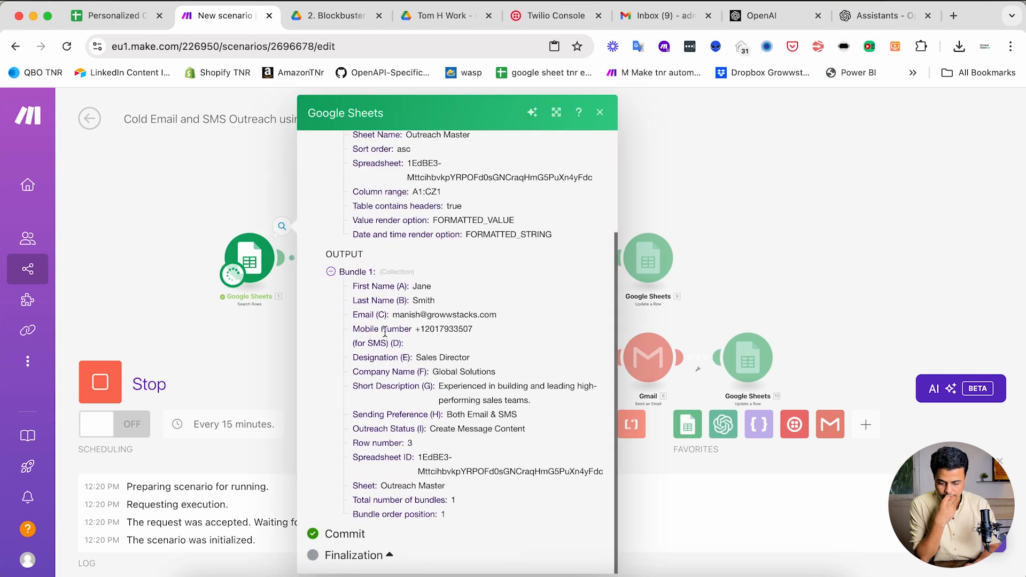
pyautogui.click(212, 185)
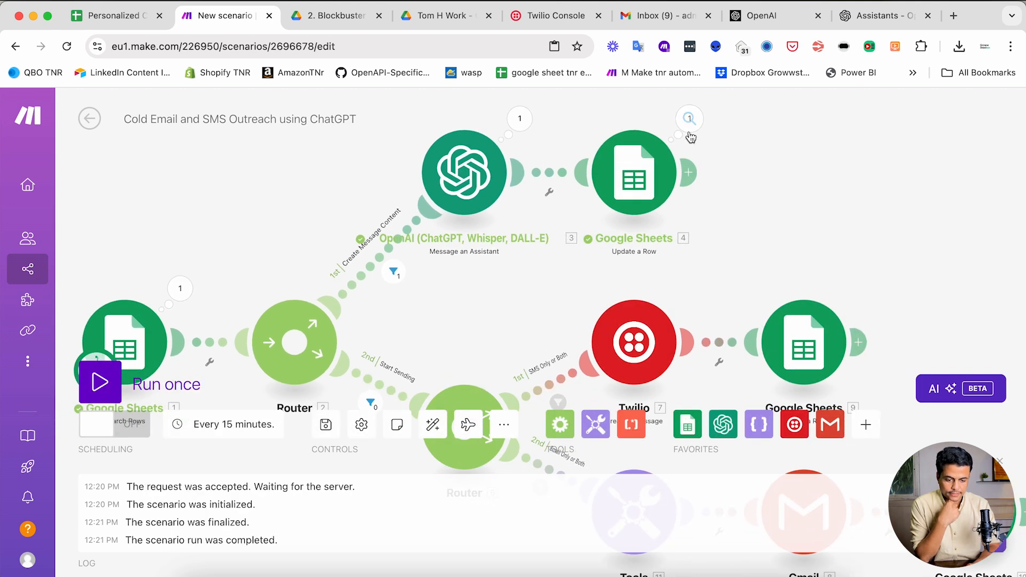
pyautogui.hotkey('ctrl', 'shift', 'Tab')
# - Review row 3's generated SMS text, plain-text email and HTML email in the outreach sheet
pyautogui.hscroll(10, 708, 344)
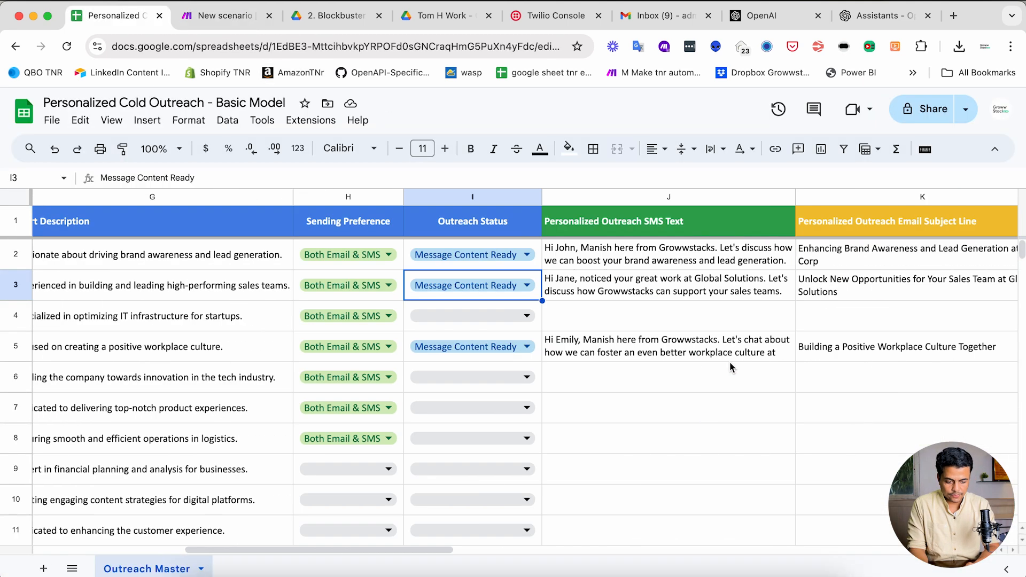
pyautogui.click(724, 293)
pyautogui.hscroll(5, 838, 299)
pyautogui.hscroll(8, 839, 299)
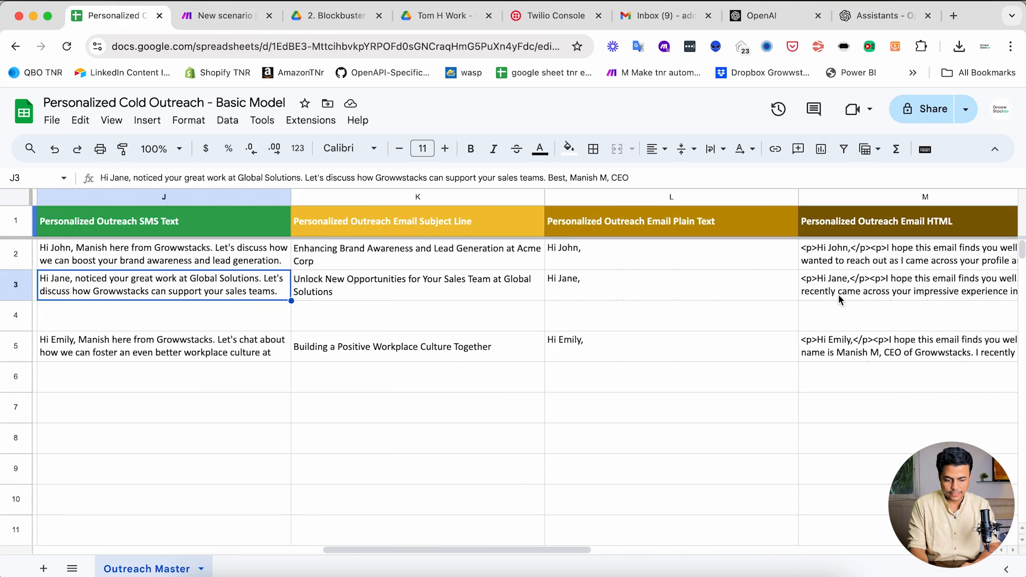
pyautogui.click(488, 277)
pyautogui.click(696, 275)
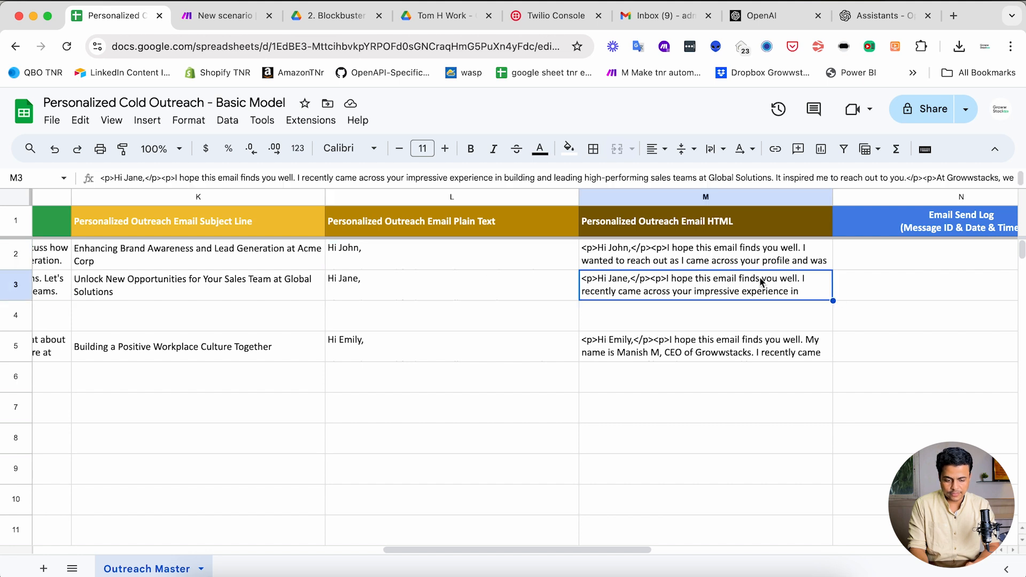
pyautogui.hscroll(5, 760, 281)
pyautogui.hscroll(-7, 761, 282)
pyautogui.hscroll(-15, 760, 281)
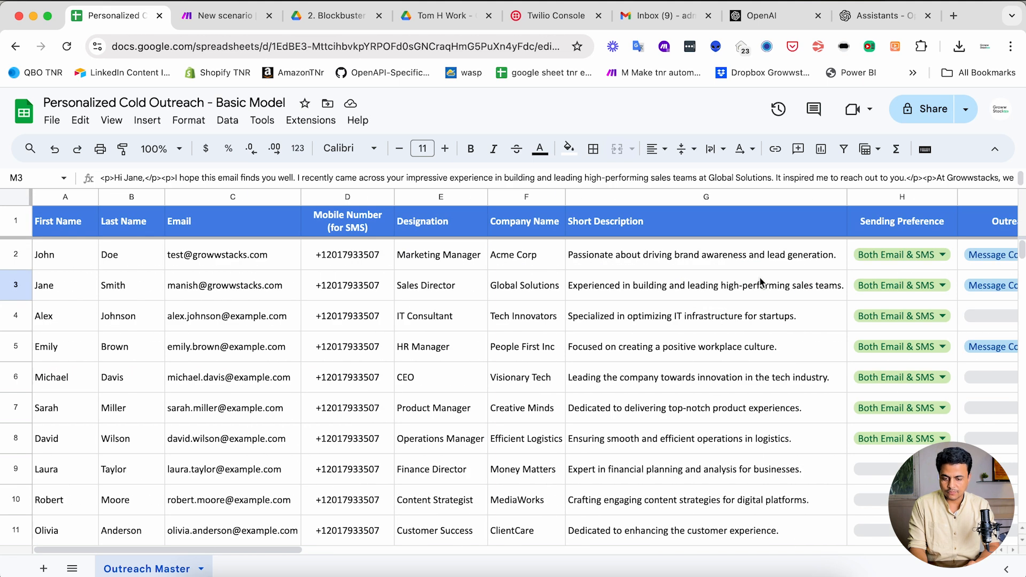
pyautogui.hotkey('ctrl', 'Tab')
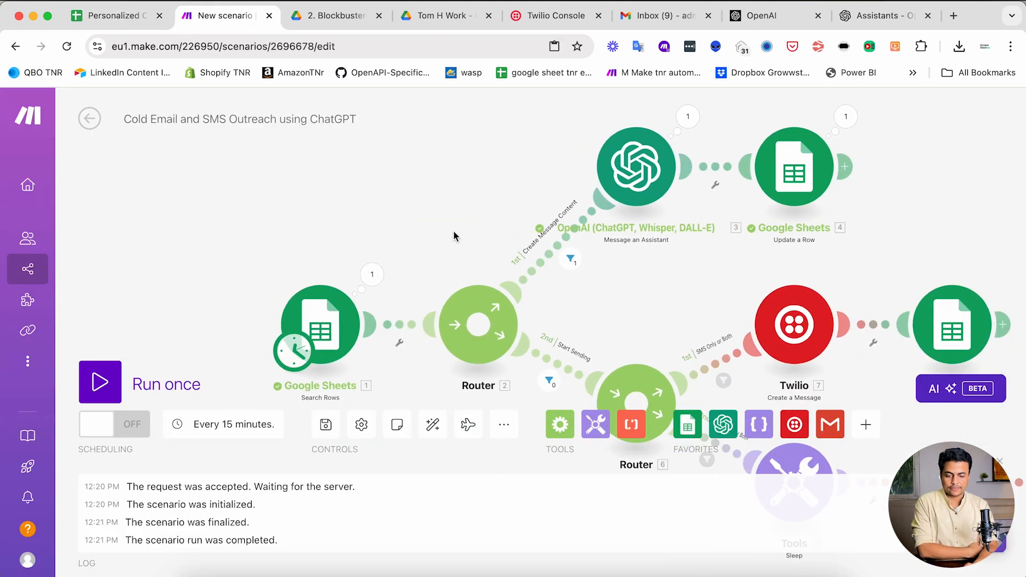
# - Set the Outreach Status of cells I2 and I3 to Start Sending
pyautogui.click(117, 16)
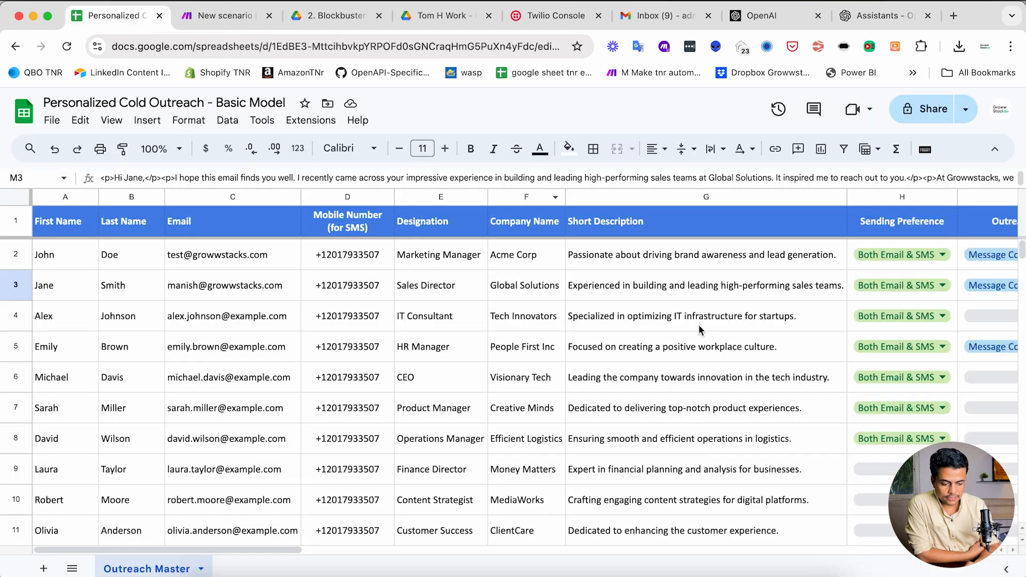
pyautogui.hscroll(10, 701, 330)
pyautogui.click(714, 257)
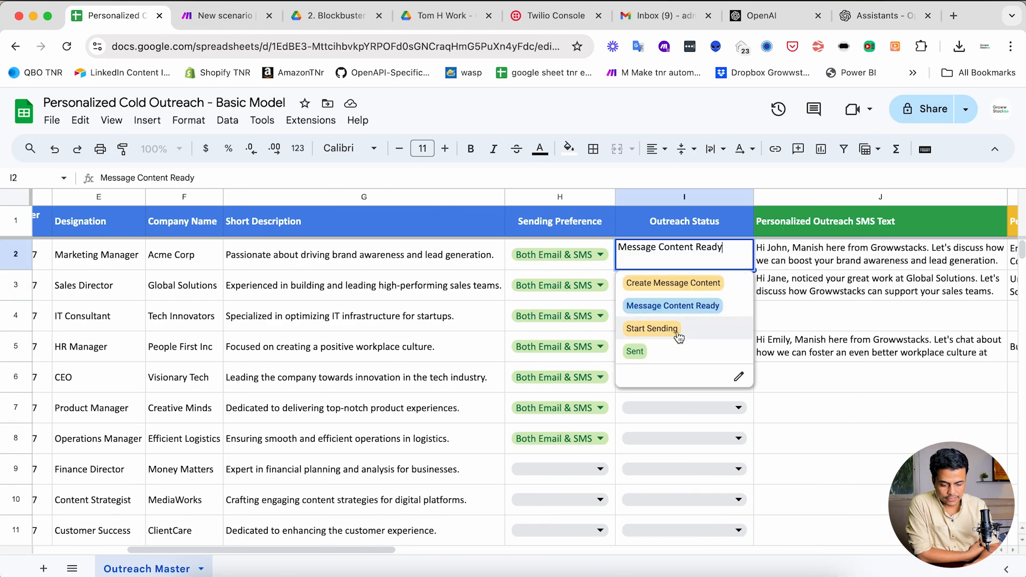
pyautogui.click(678, 333)
pyautogui.click(680, 294)
pyautogui.click(677, 359)
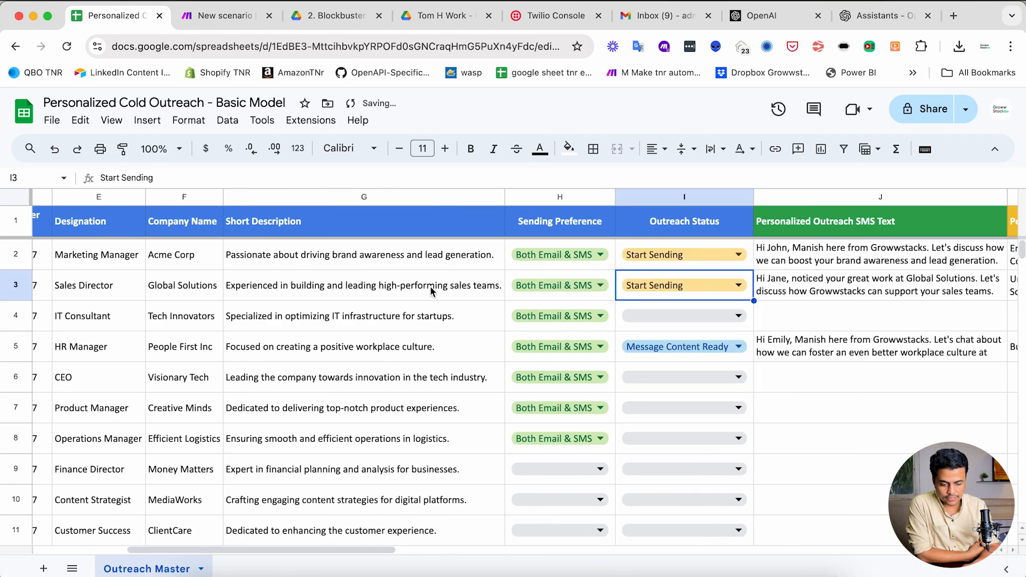
pyautogui.click(219, 15)
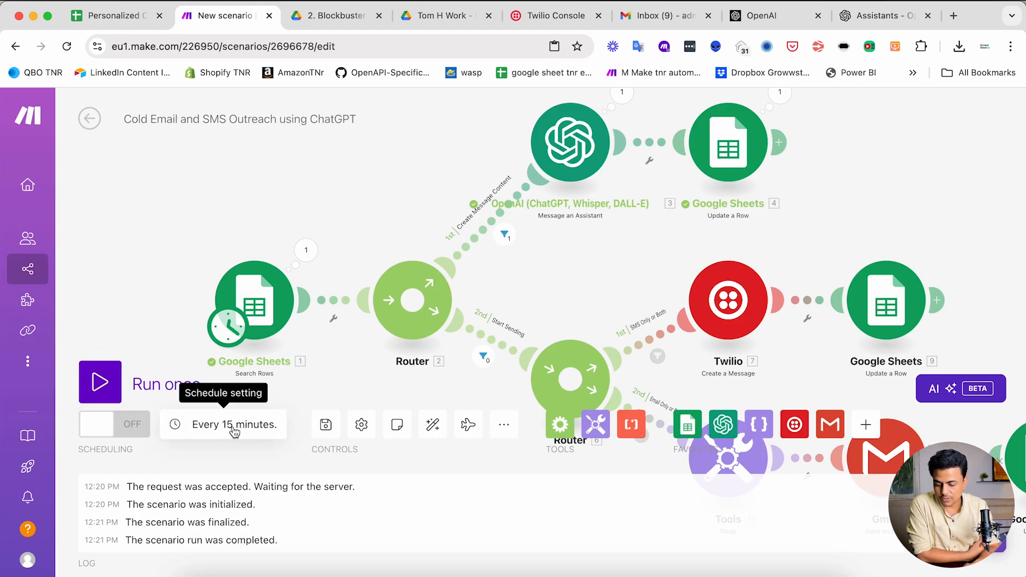
# - Run the outreach scenario once, then check the results in the outreach spreadsheet
pyautogui.click(100, 382)
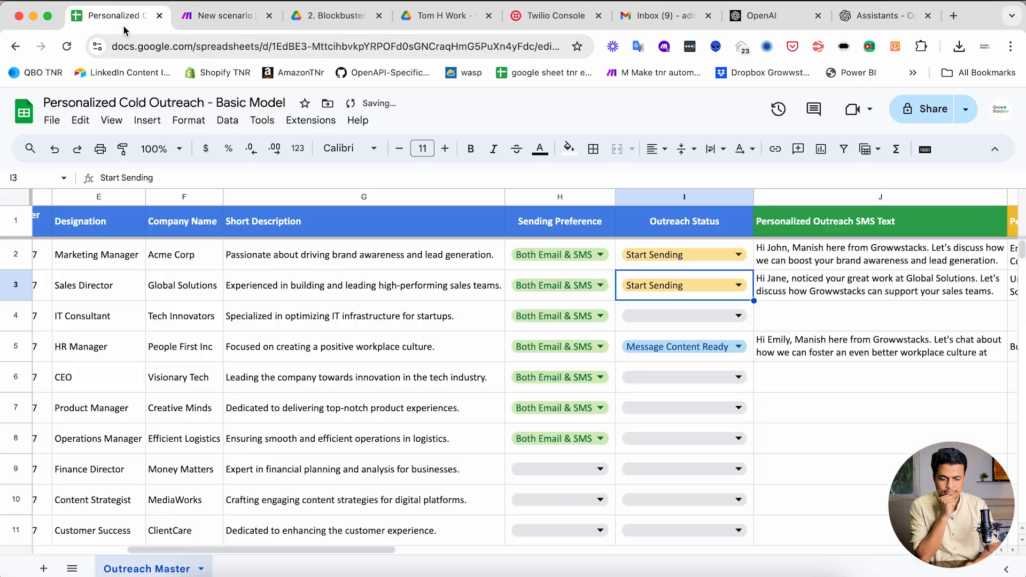
pyautogui.click(109, 16)
# - Inspect the new Gmail and Twilio log entries in cells N2, O2 and O3
pyautogui.hscroll(10, 652, 340)
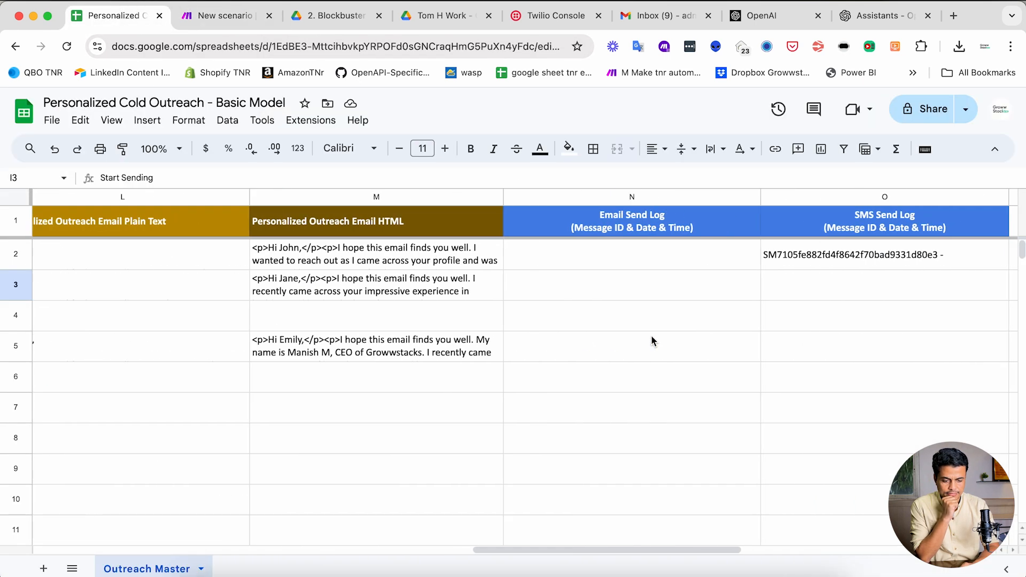
pyautogui.click(452, 259)
pyautogui.doubleClick(452, 260)
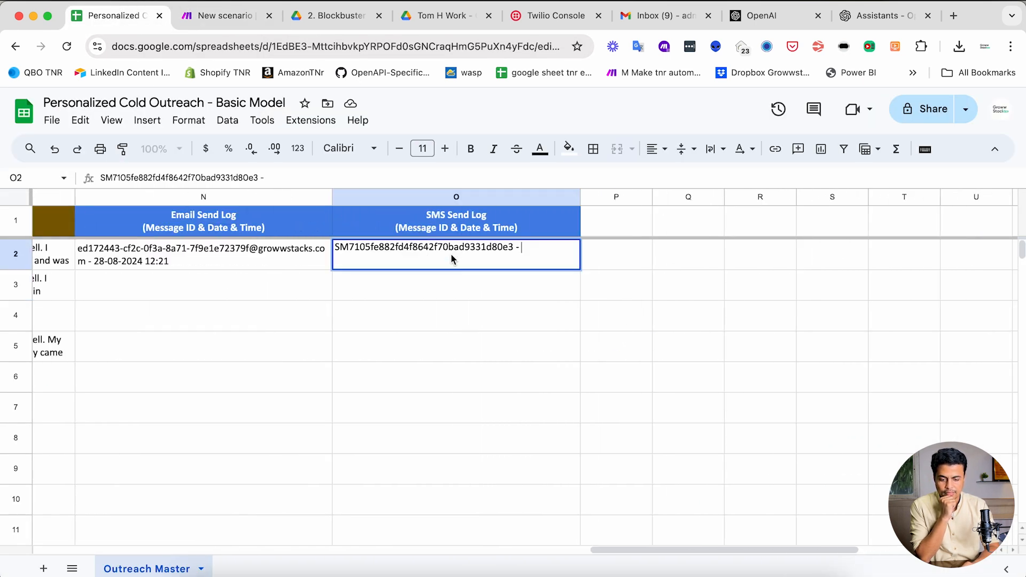
pyautogui.click(281, 261)
pyautogui.click(437, 265)
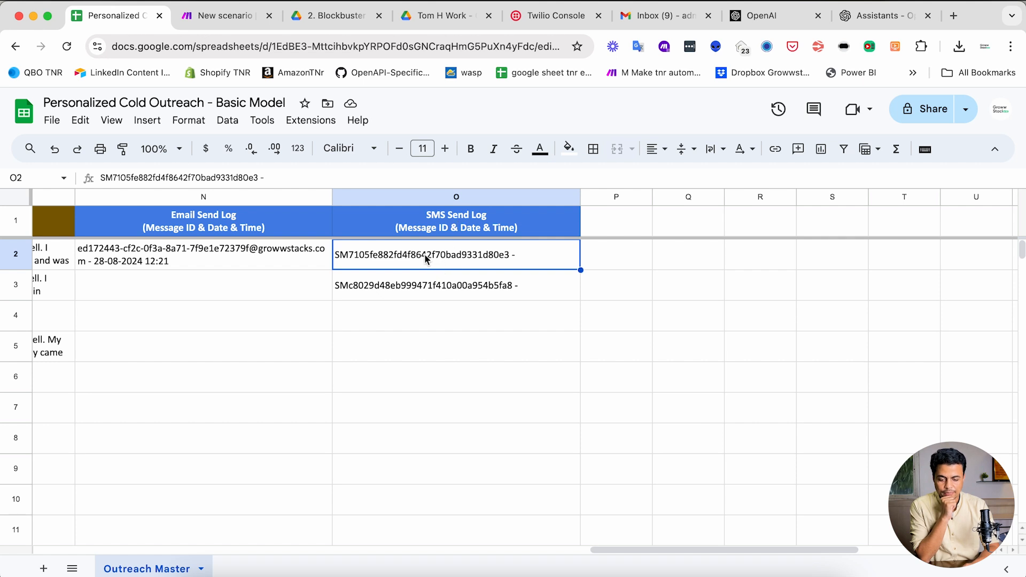
pyautogui.click(412, 290)
pyautogui.click(268, 259)
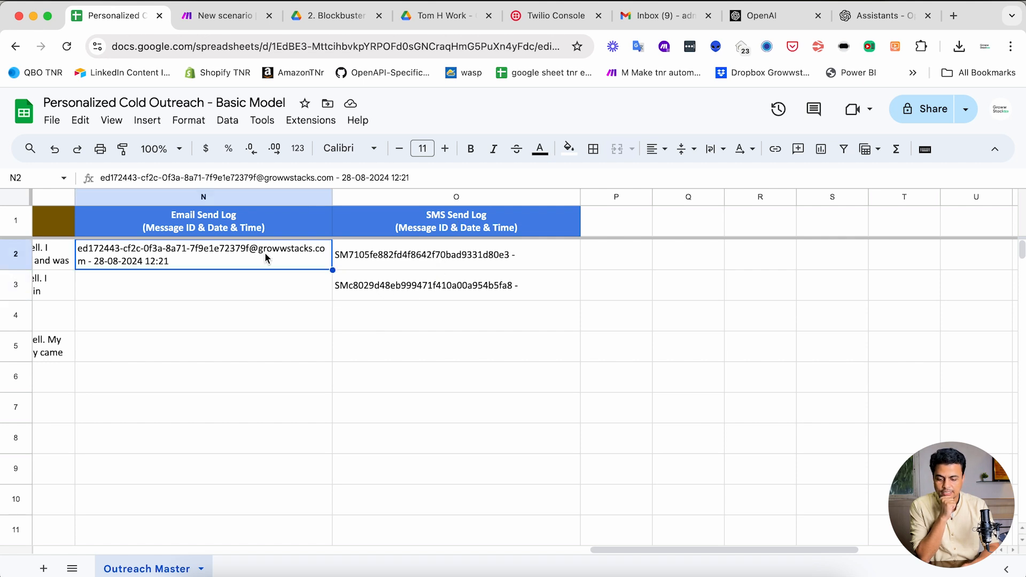
pyautogui.doubleClick(265, 255)
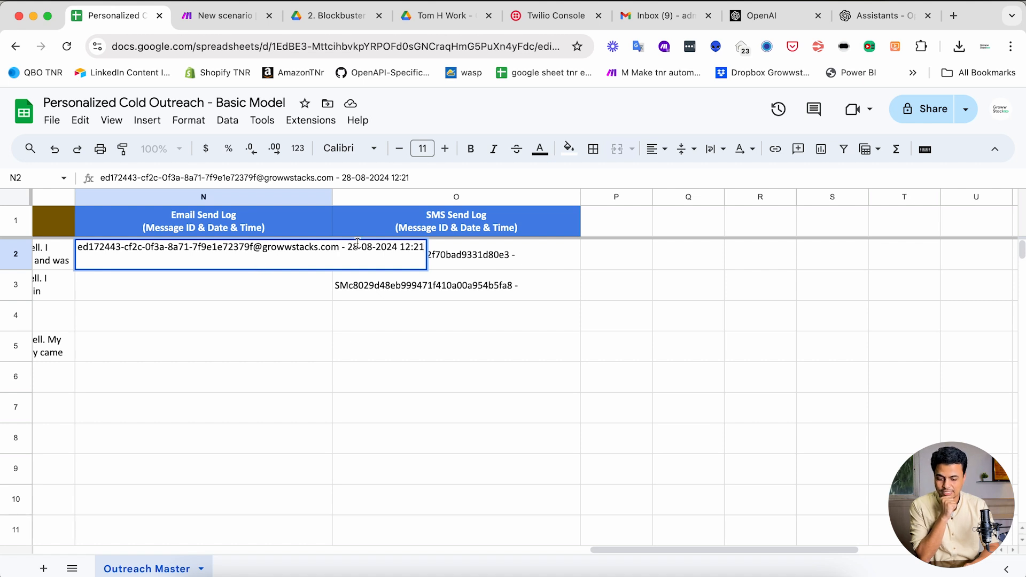
pyautogui.moveTo(347, 247); pyautogui.dragTo(440, 247)
pyautogui.click(289, 325)
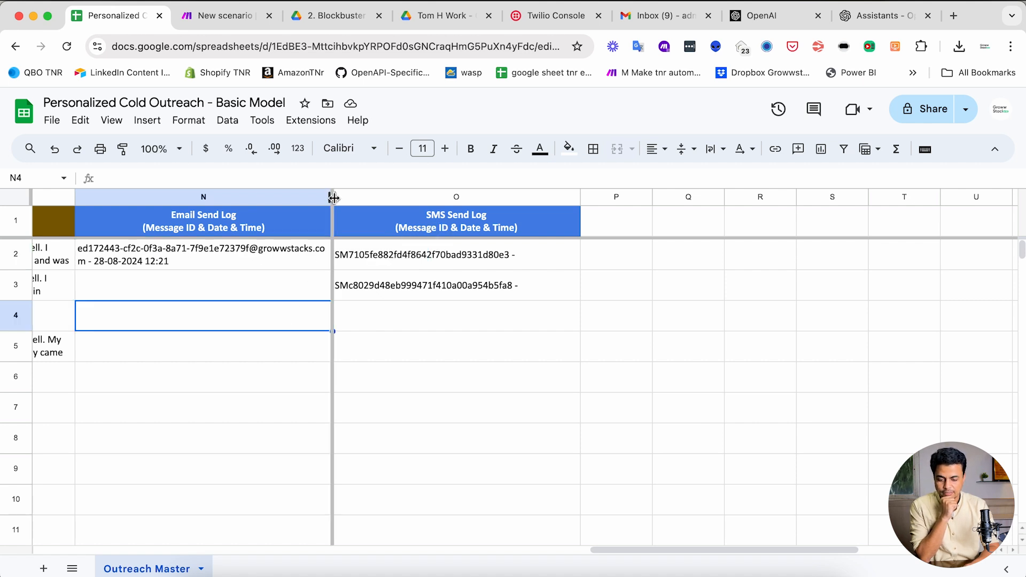
# - Auto-fit columns N and O to their Email and SMS Send Log entries
pyautogui.doubleClick(333, 197)
pyautogui.doubleClick(672, 196)
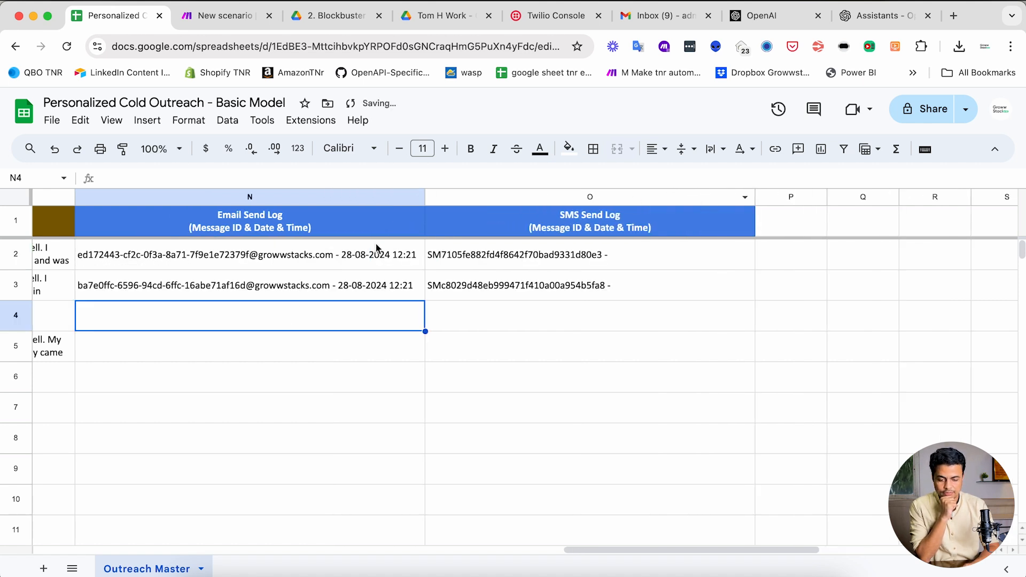
pyautogui.click(224, 15)
pyautogui.moveTo(577, 272); pyautogui.dragTo(603, 273)
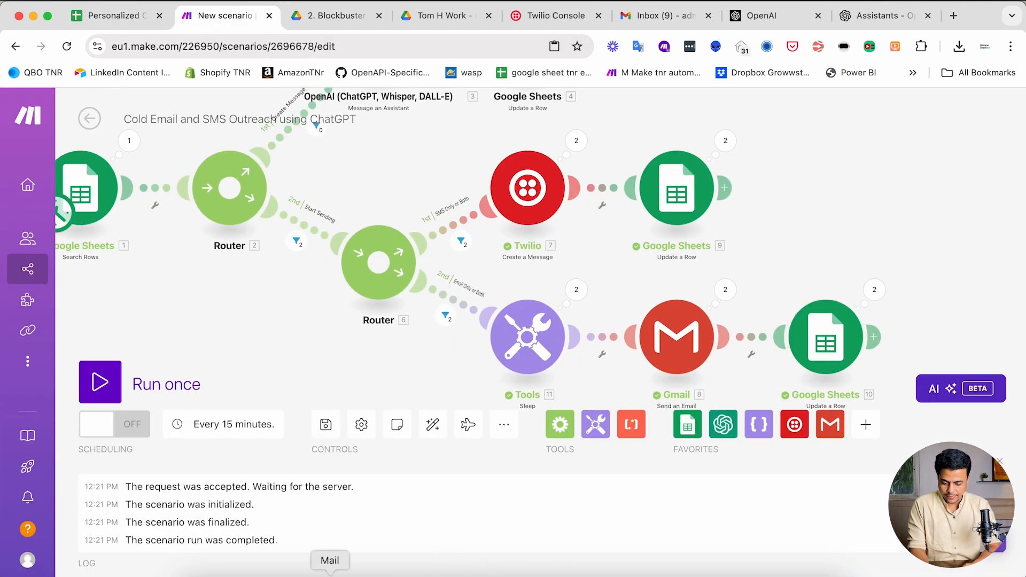
# - Read the new 'Unlock New Opportunities' outreach email in Apple Mail
pyautogui.click(329, 573)
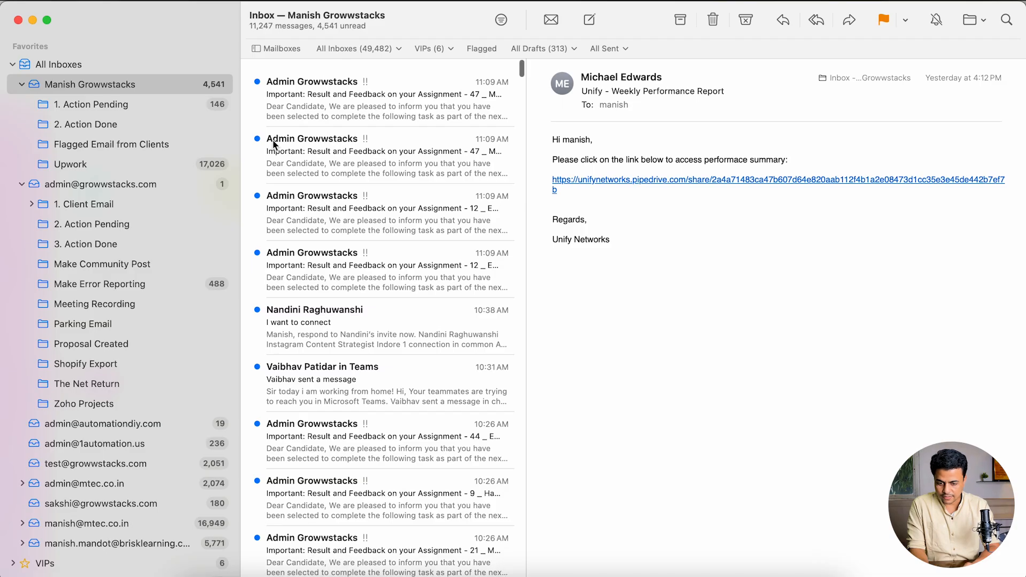
pyautogui.click(317, 107)
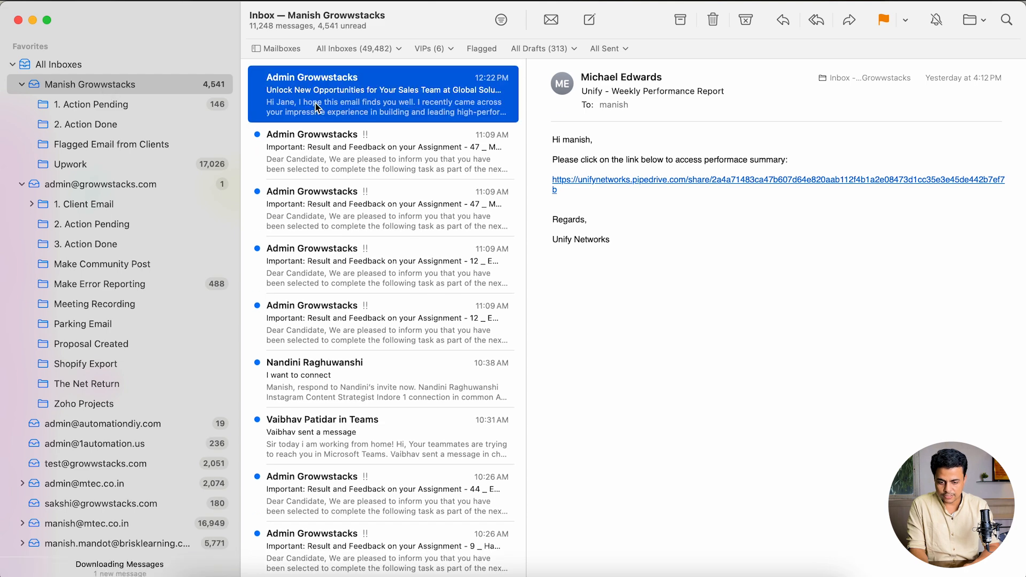
pyautogui.doubleClick(317, 107)
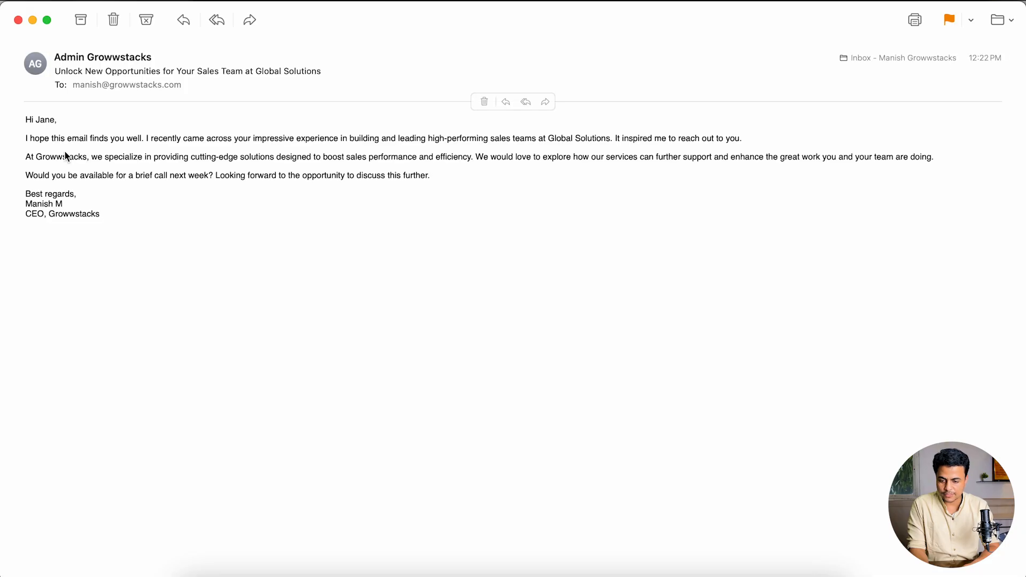
pyautogui.press('super+plus')
pyautogui.press('super+plus')
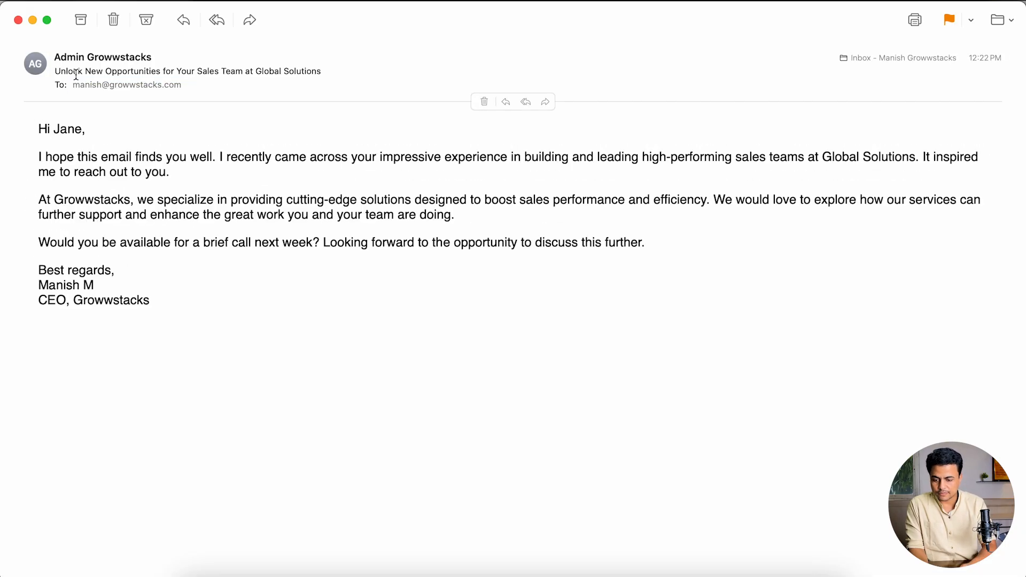
pyautogui.moveTo(52, 129); pyautogui.dragTo(215, 224)
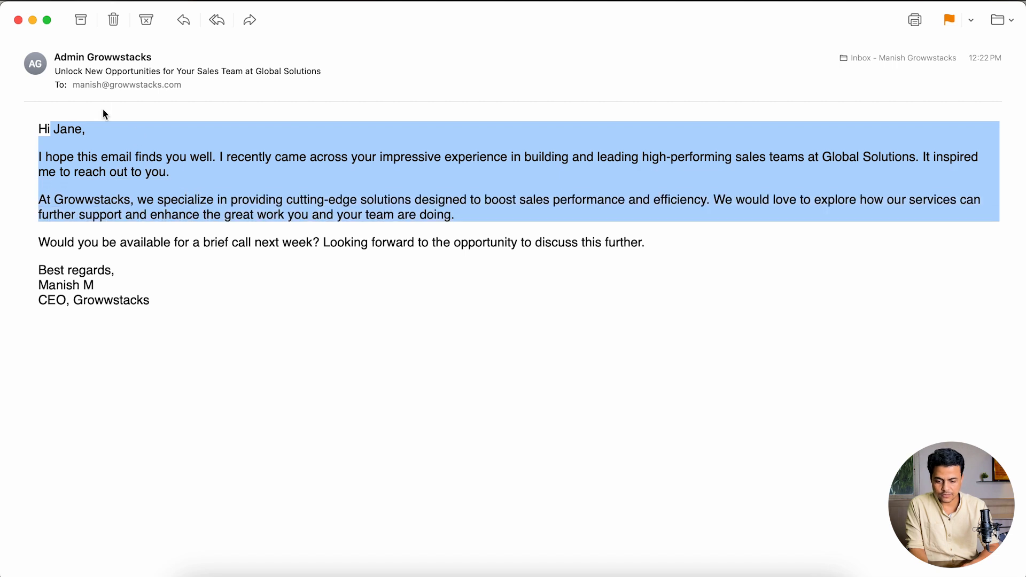
pyautogui.moveTo(59, 71); pyautogui.dragTo(308, 72)
pyautogui.click(143, 194)
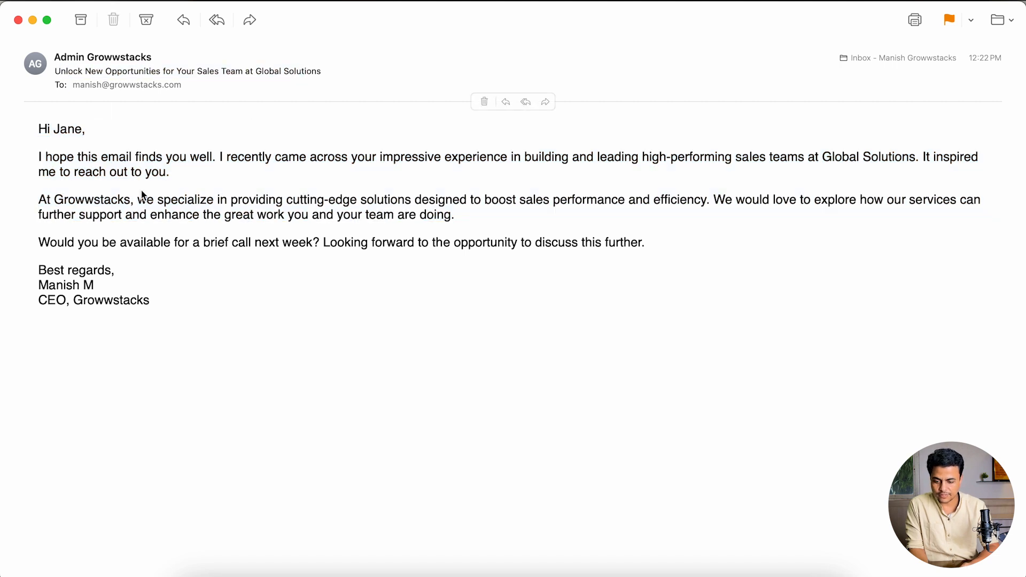
pyautogui.moveTo(71, 169); pyautogui.dragTo(111, 229)
pyautogui.click(83, 259)
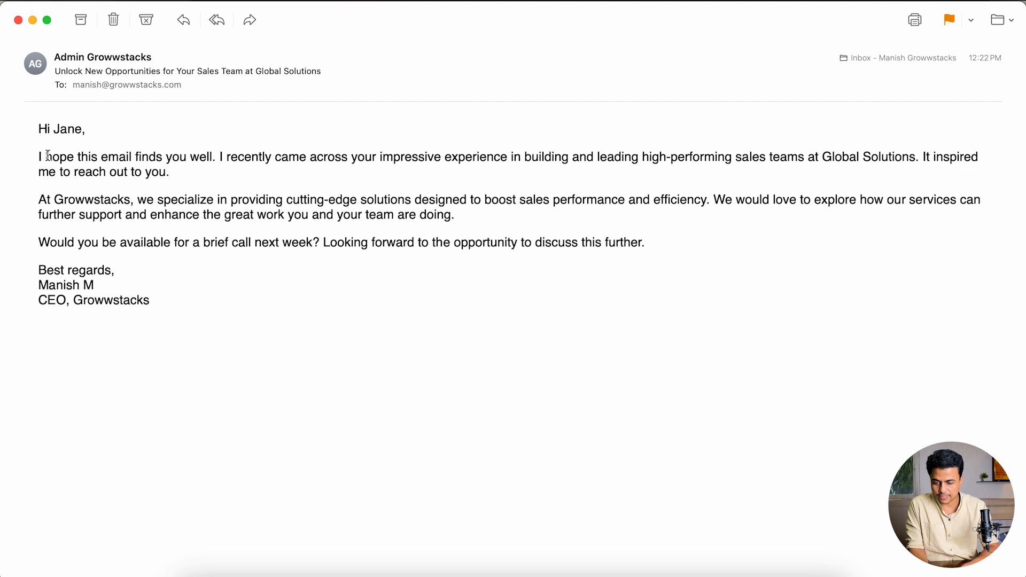
pyautogui.press('super+w')
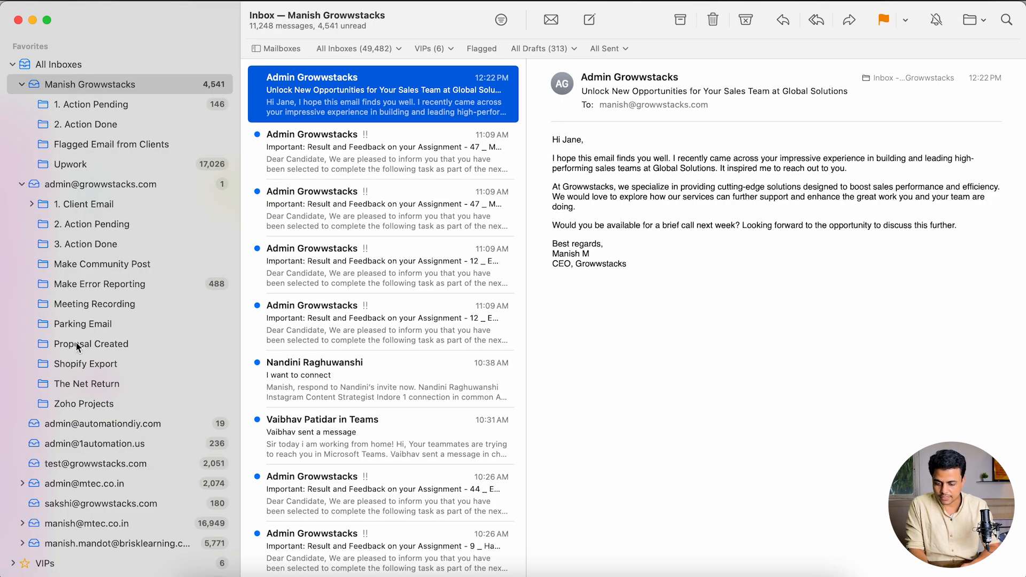
# - Read the Acme Corp outreach email in the test account's mailbox, then return to Make
pyautogui.scroll(-4, 76, 347)
pyautogui.scroll(-5, 64, 450)
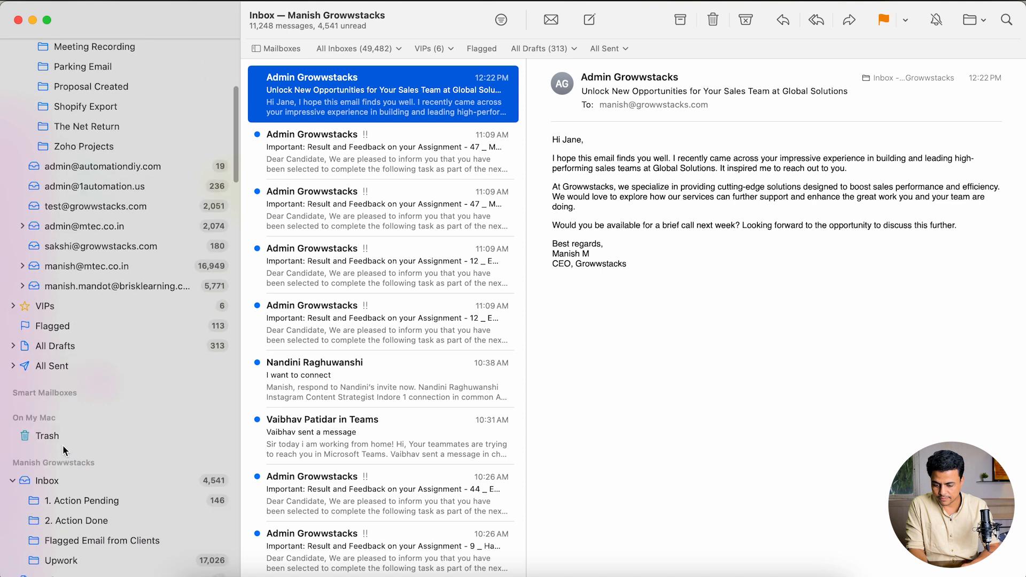
pyautogui.click(81, 206)
pyautogui.doubleClick(376, 94)
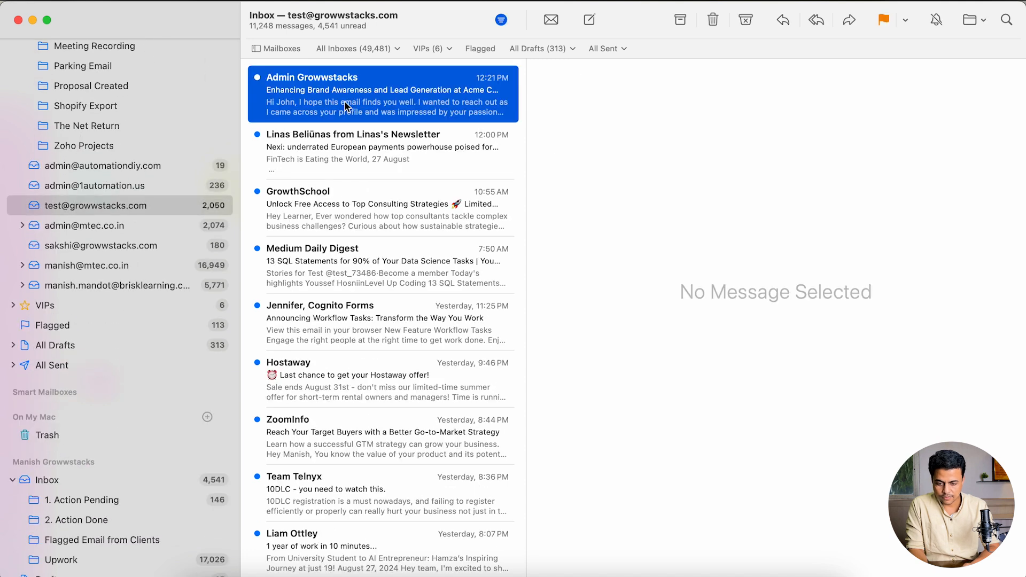
pyautogui.press('super+plus')
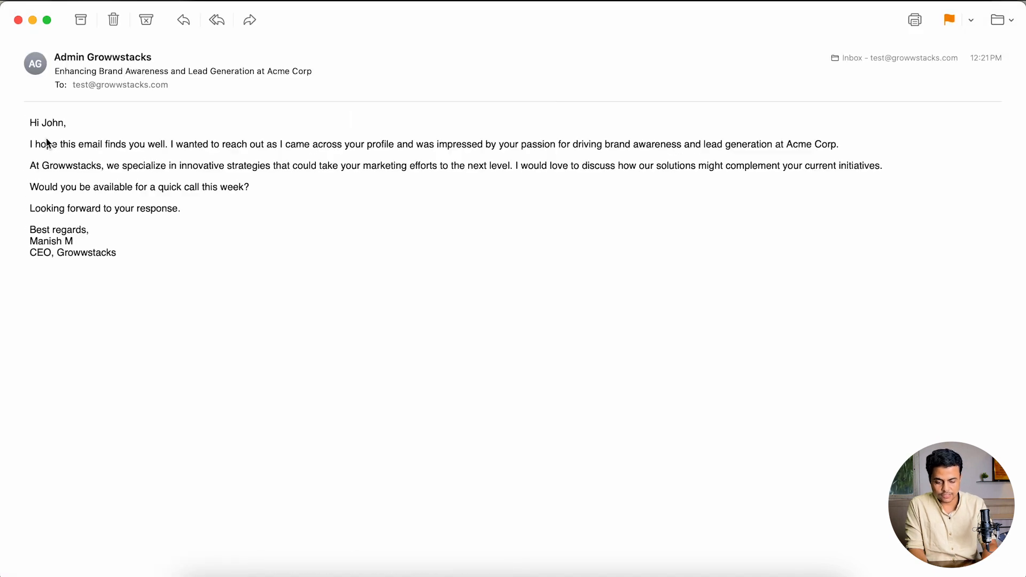
pyautogui.press('super+plus')
pyautogui.press('super+plus')
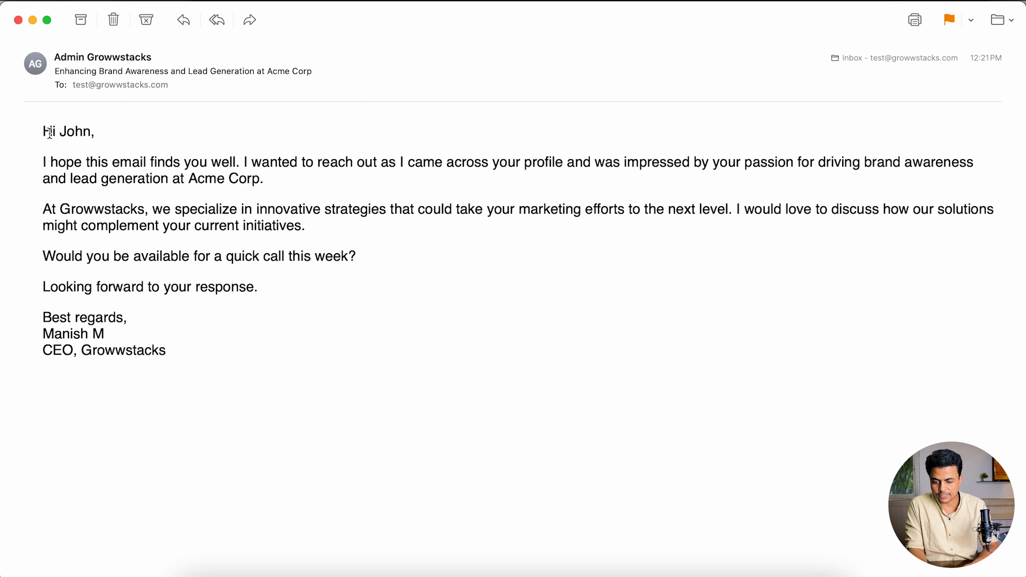
pyautogui.moveTo(54, 132); pyautogui.dragTo(152, 349)
pyautogui.click(238, 135)
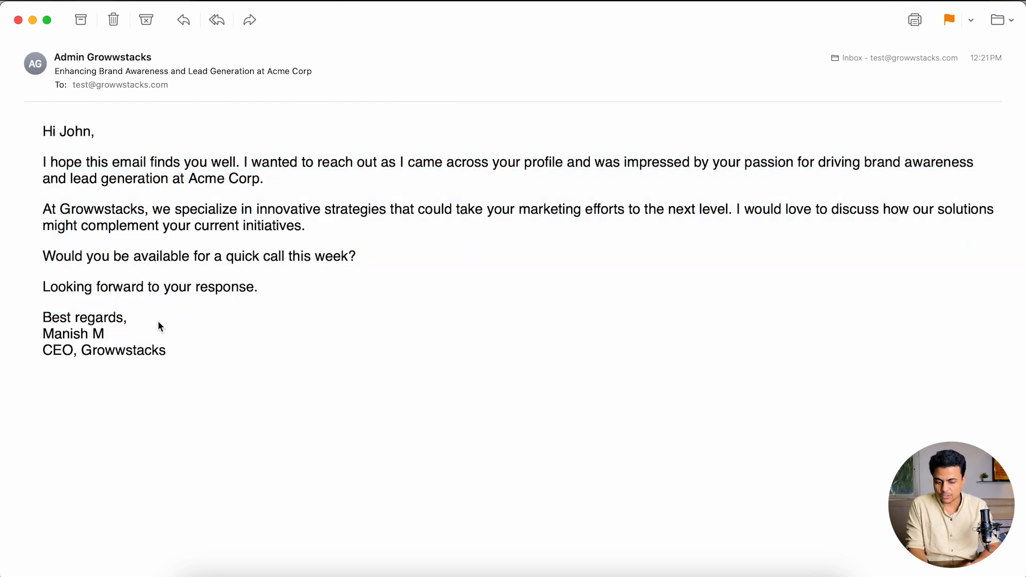
pyautogui.moveTo(167, 350); pyautogui.dragTo(31, 132)
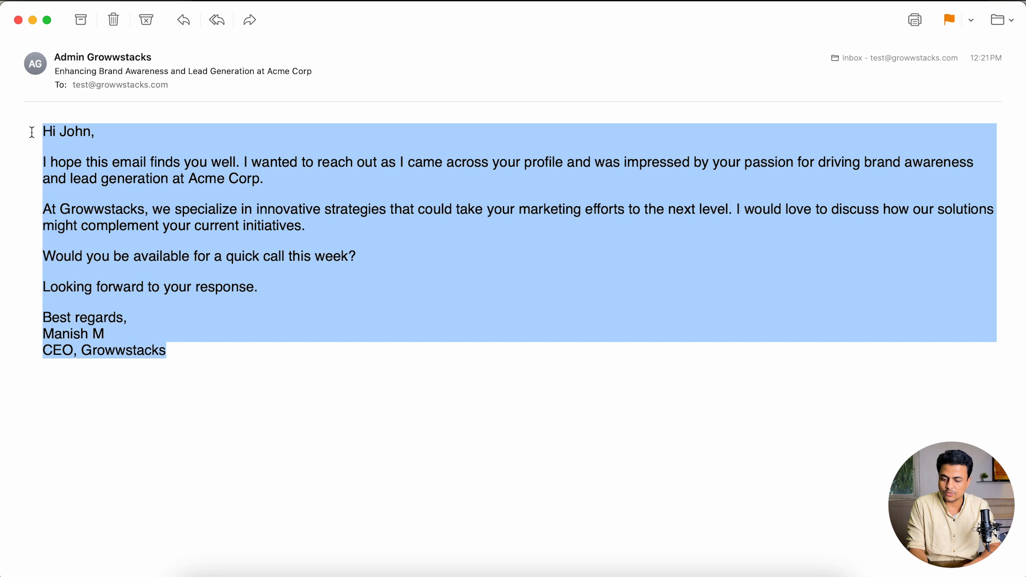
pyautogui.click(60, 157)
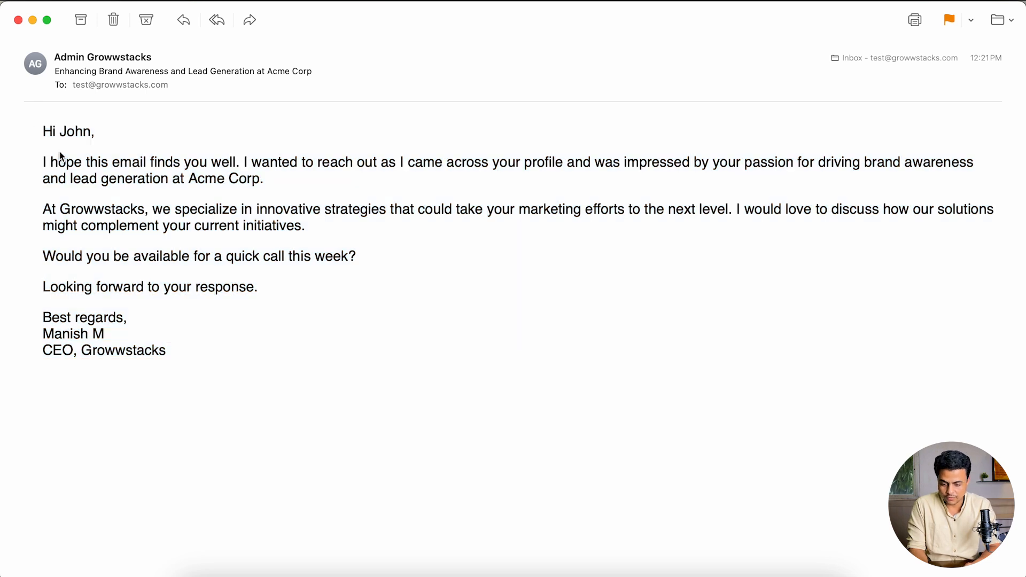
pyautogui.press('super+w')
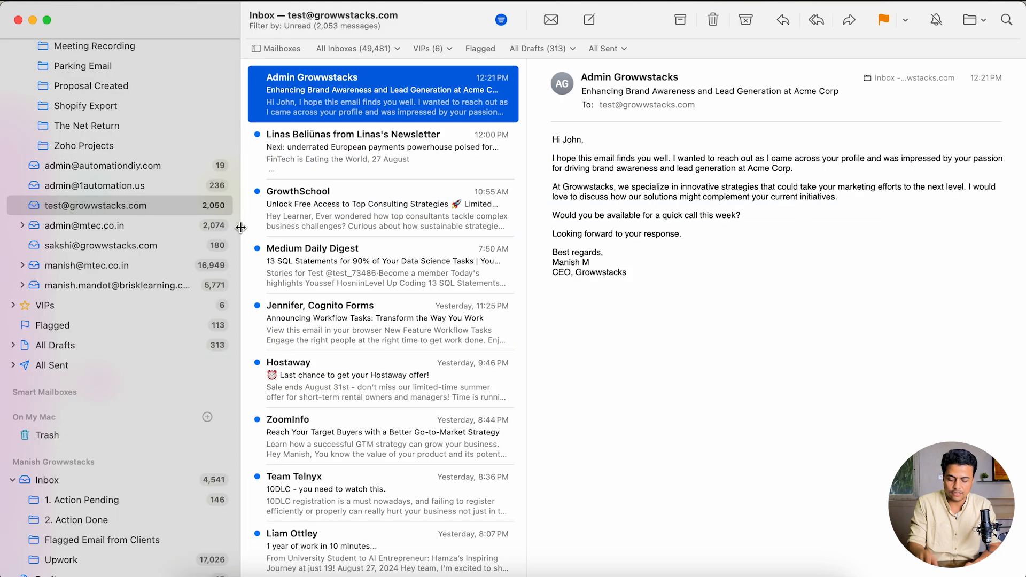
pyautogui.press('super+Tab')
pyautogui.scroll(-5, 488, 266)
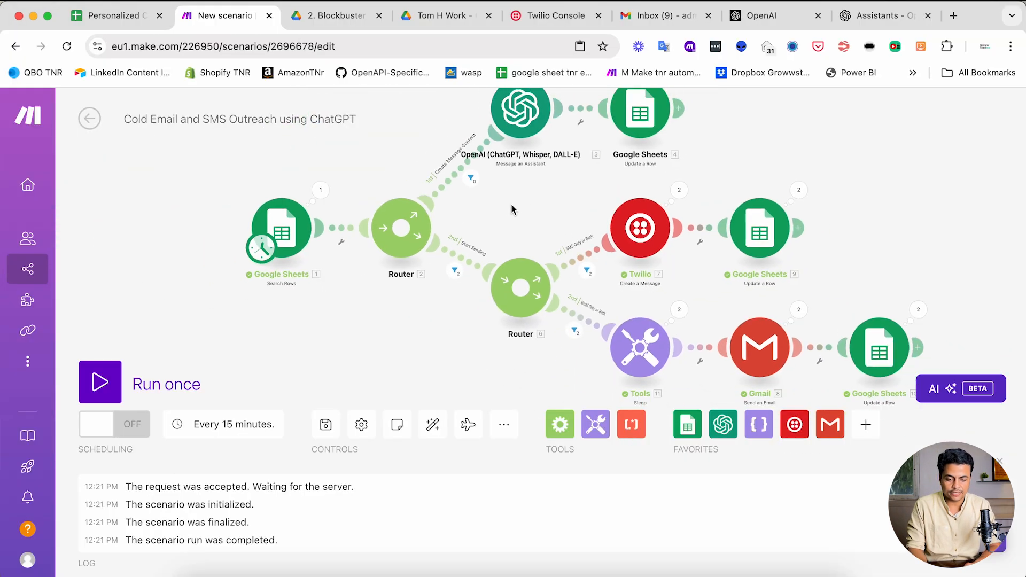
pyautogui.moveTo(496, 296); pyautogui.dragTo(492, 251)
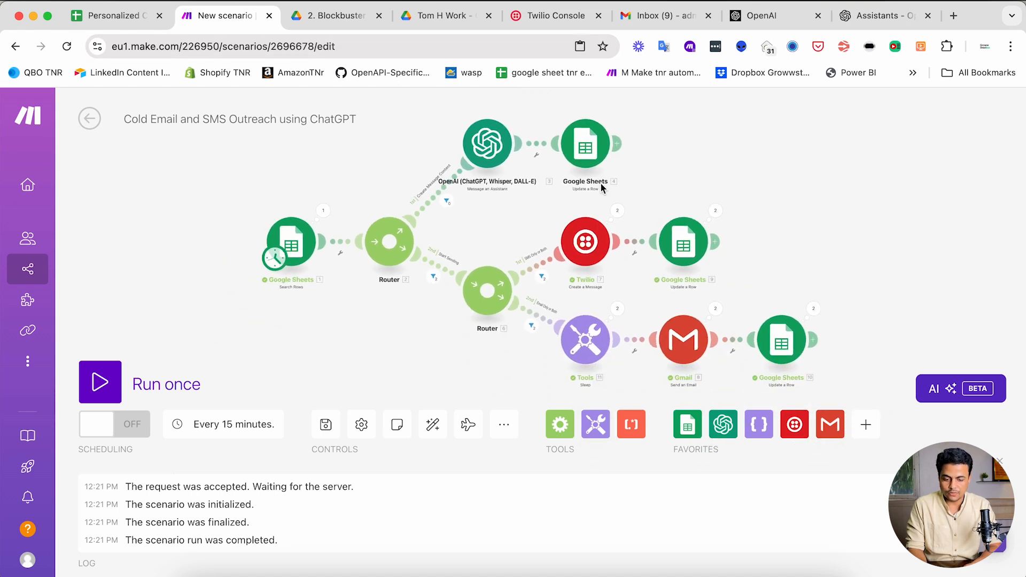
# - Copy the formatDate(now; DD-MM-YYYY HH:mm) formula from Google Sheets 10's Email Send Log
pyautogui.click(682, 243)
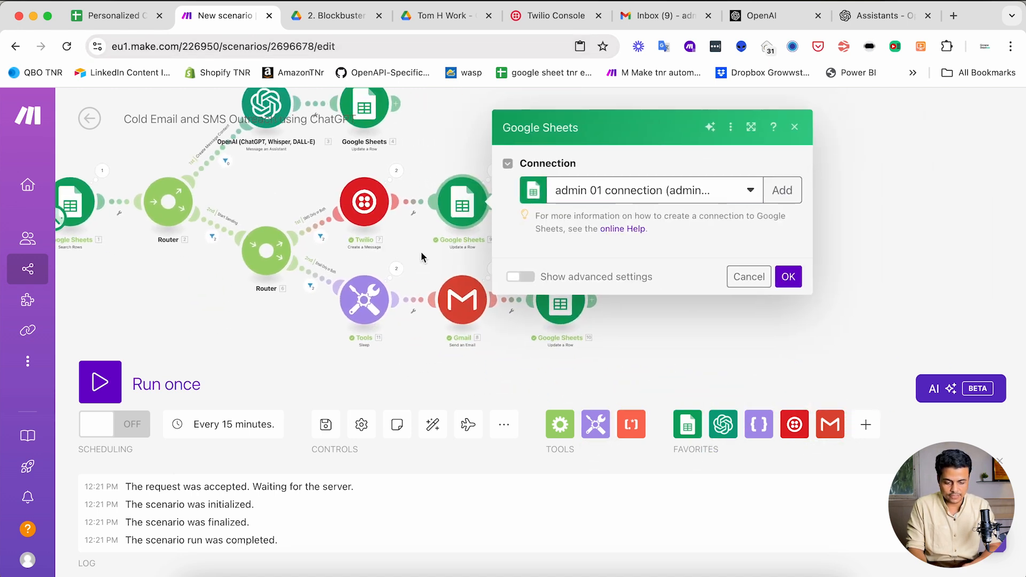
pyautogui.scroll(-15, 594, 304)
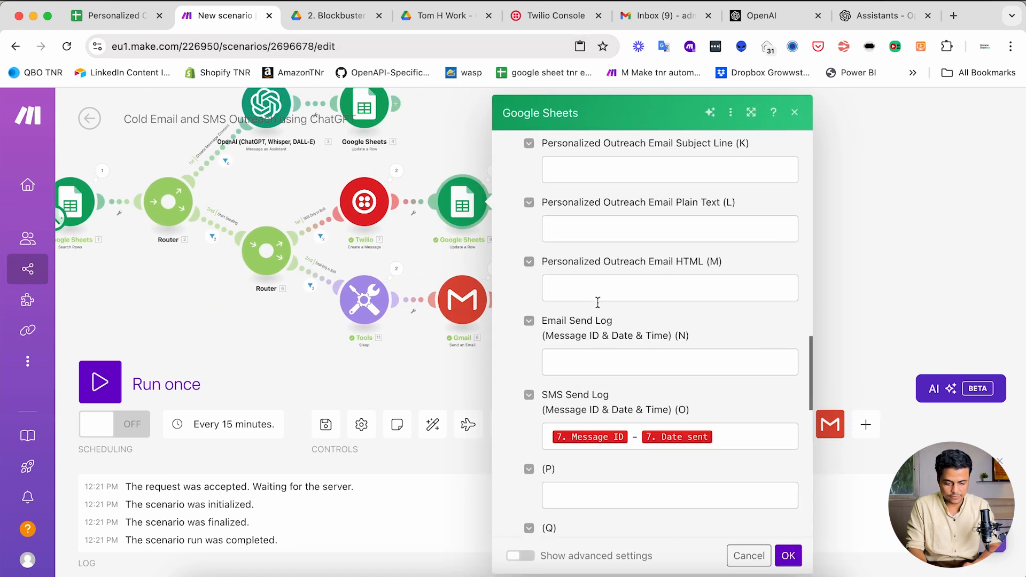
pyautogui.click(735, 444)
pyautogui.click(870, 309)
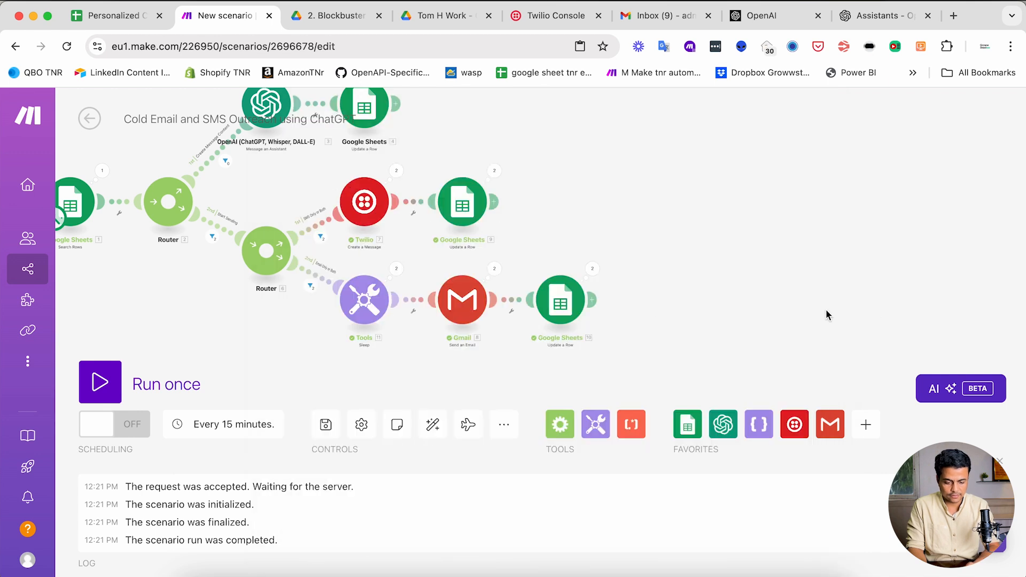
pyautogui.click(559, 305)
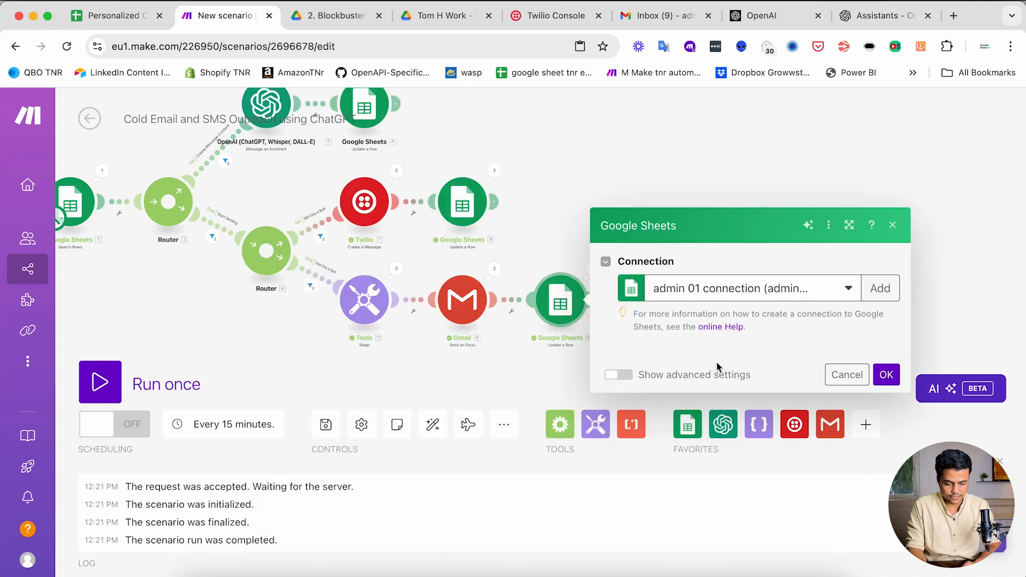
pyautogui.scroll(-12, 716, 361)
pyautogui.scroll(-2, 717, 362)
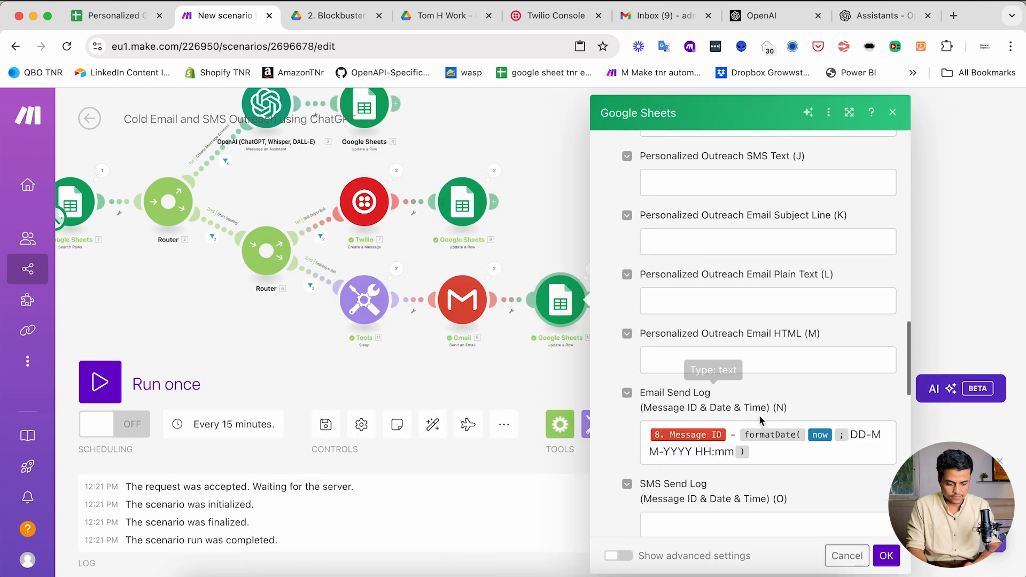
pyautogui.moveTo(739, 434); pyautogui.dragTo(784, 460)
pyautogui.click(224, 347)
# - Replace 7. Date sent in module 9's SMS Send Log with the copied date formula
pyautogui.click(453, 207)
pyautogui.scroll(-10, 707, 305)
pyautogui.scroll(-8, 706, 305)
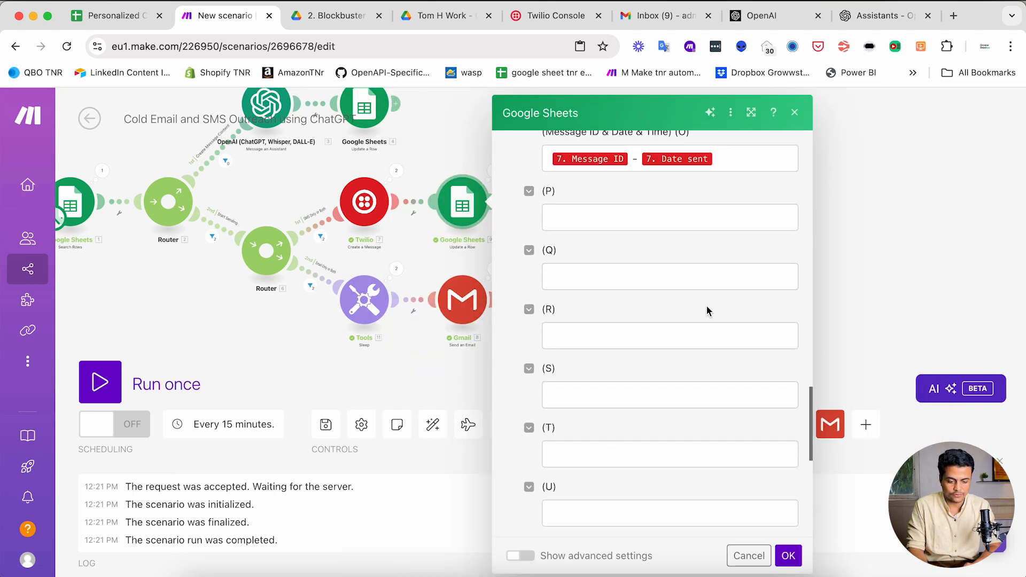
pyautogui.click(721, 171)
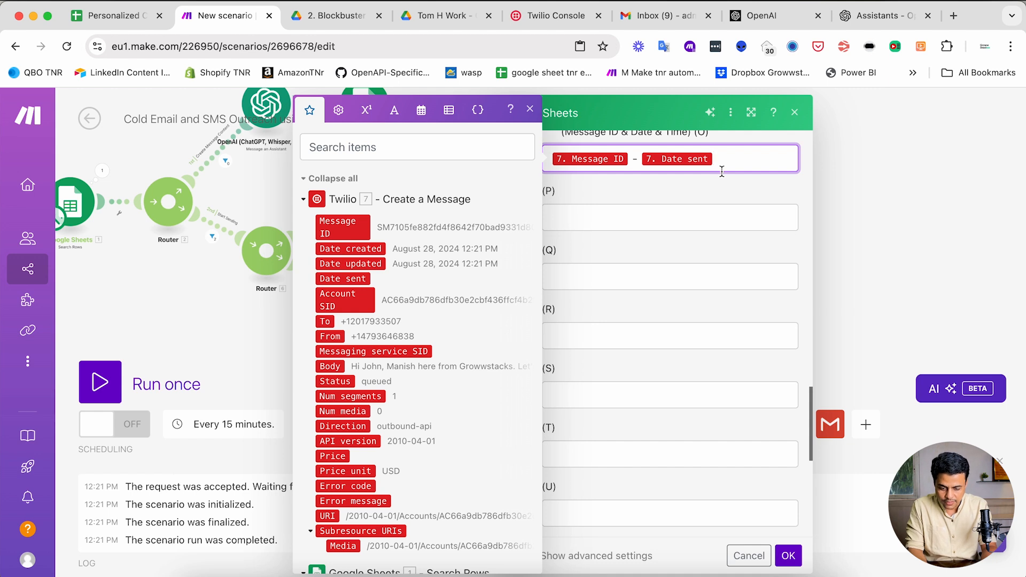
pyautogui.press('BackSpace')
pyautogui.press('super+v')
pyautogui.click(787, 553)
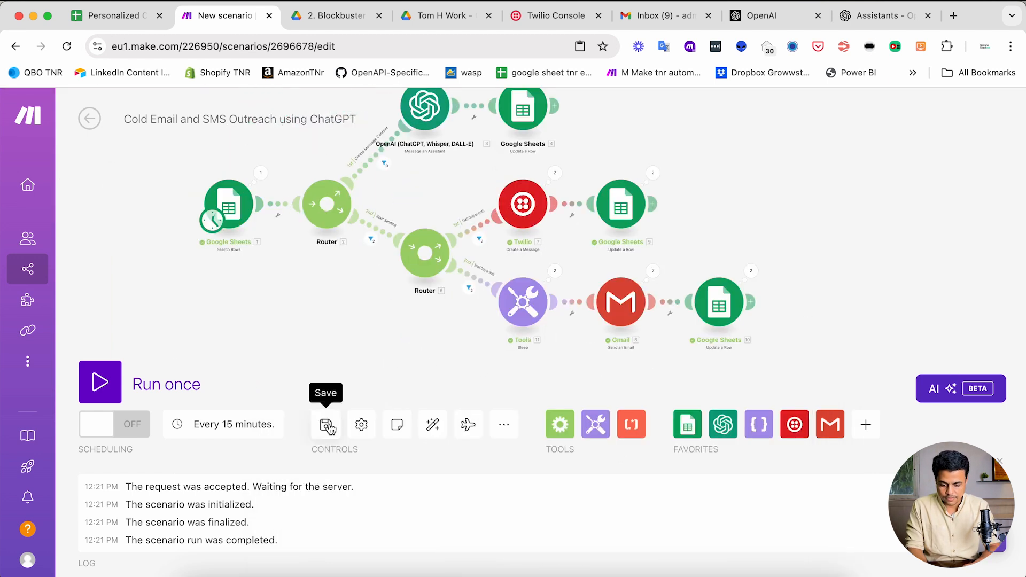
# - Save the scenario and turn on scheduling at regular 15-minute intervals
pyautogui.click(327, 426)
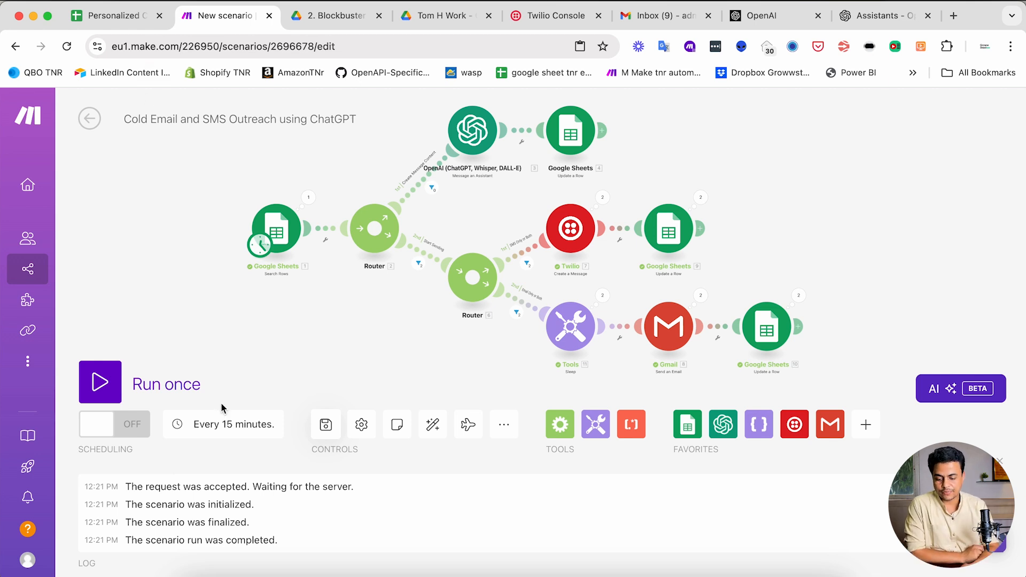
pyautogui.click(128, 425)
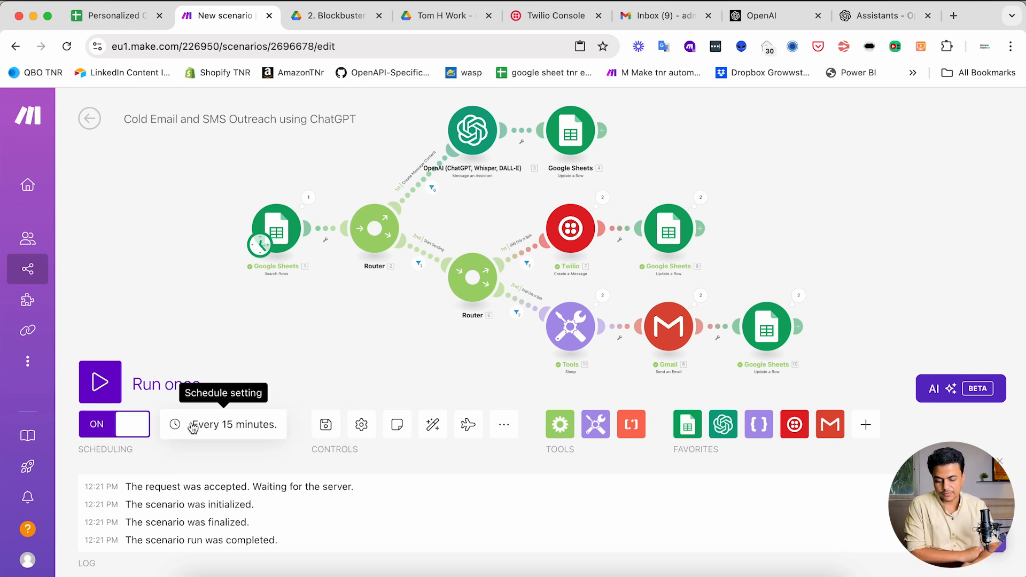
pyautogui.click(238, 433)
pyautogui.click(414, 231)
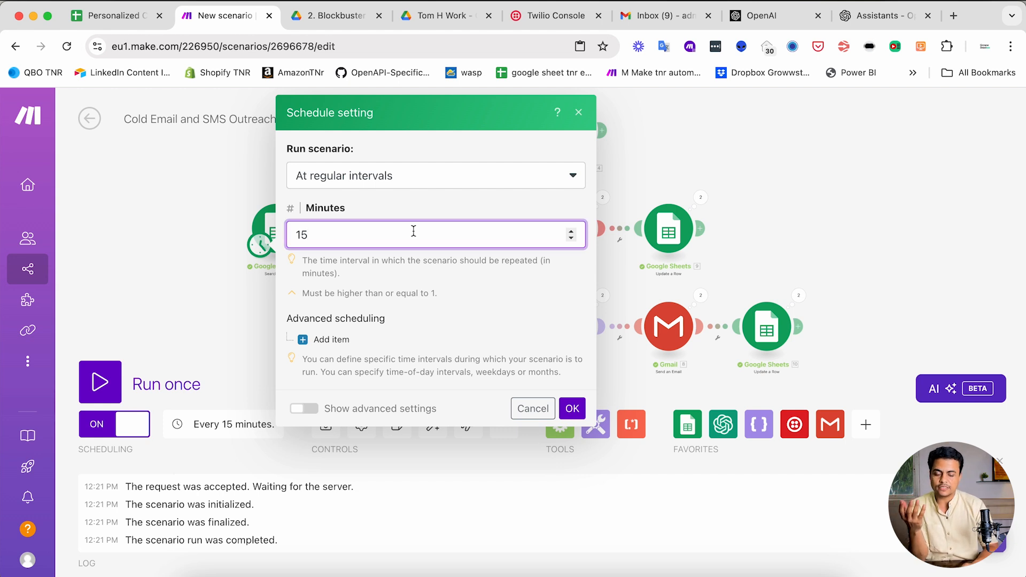
pyautogui.click(542, 404)
pyautogui.click(121, 18)
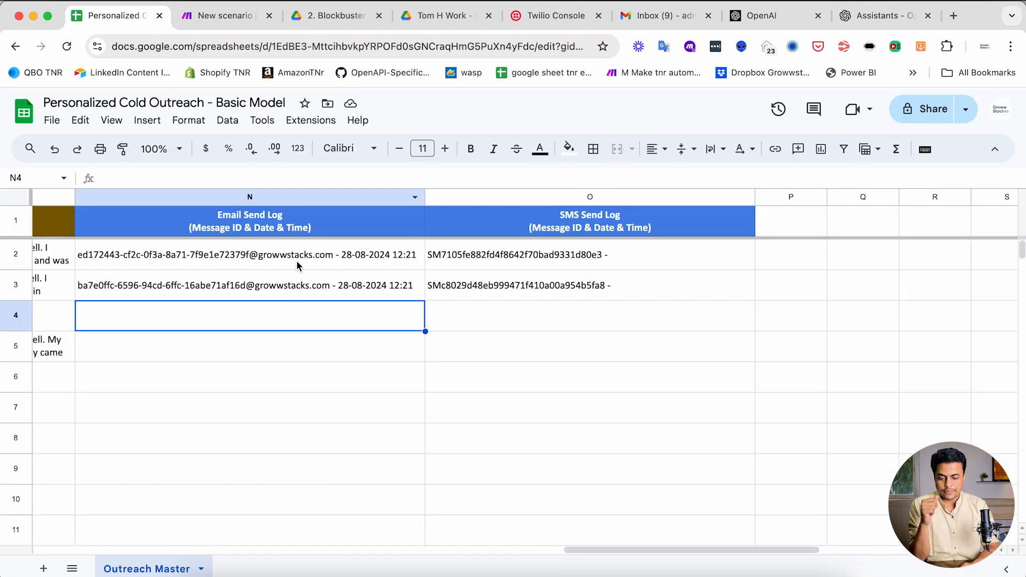
pyautogui.hscroll(-15, 238, 316)
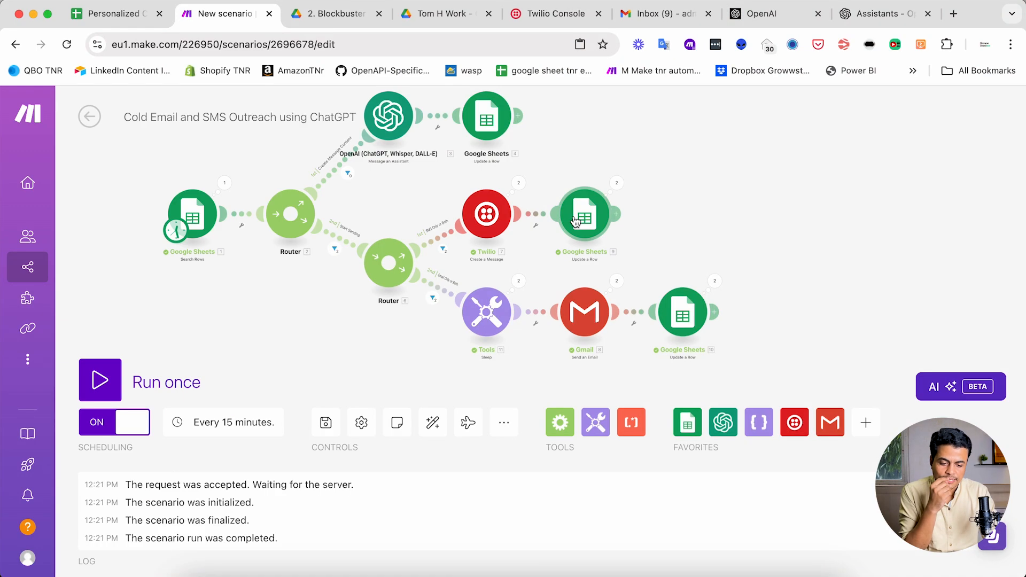
# - Set module 9's Outreach Status (I) to 'Sent' and copy the value
pyautogui.click(575, 222)
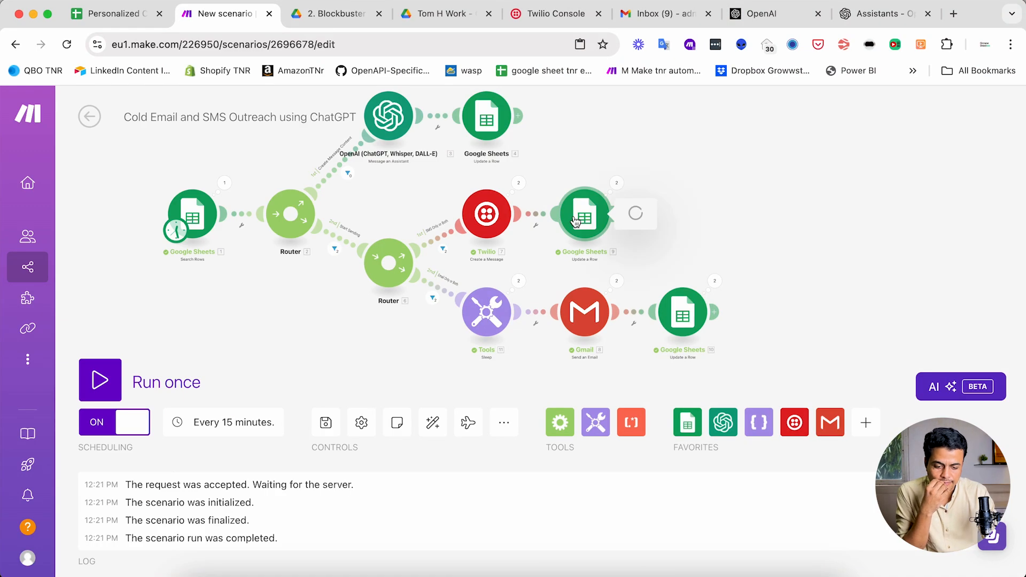
pyautogui.scroll(-5, 682, 327)
pyautogui.scroll(-10, 681, 327)
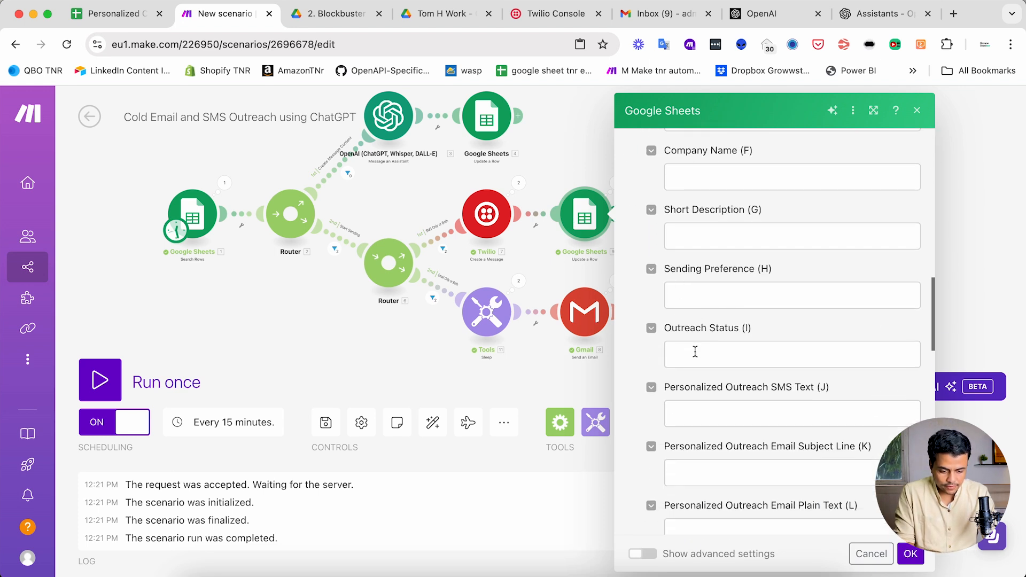
pyautogui.click(695, 351)
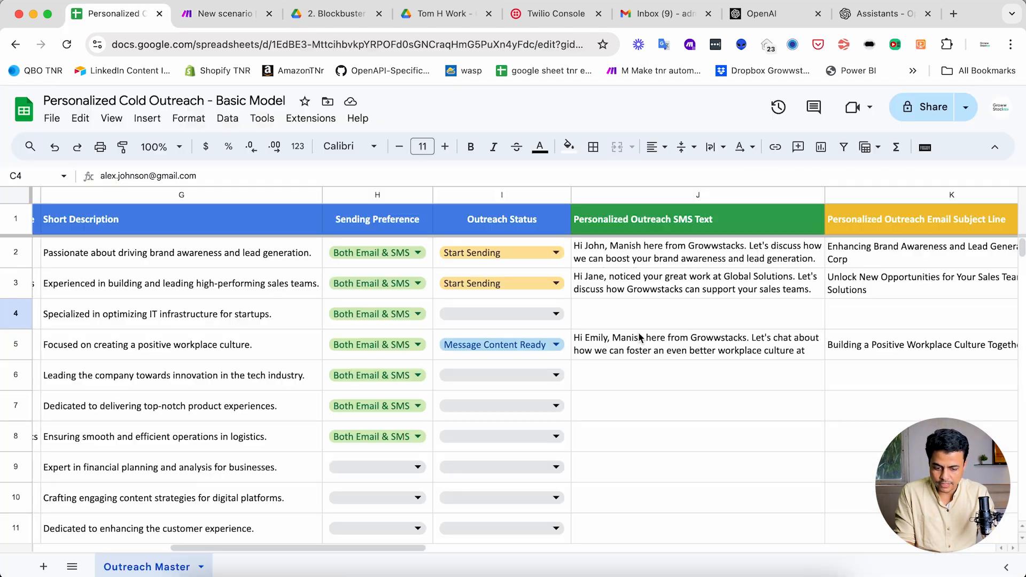
pyautogui.click(501, 251)
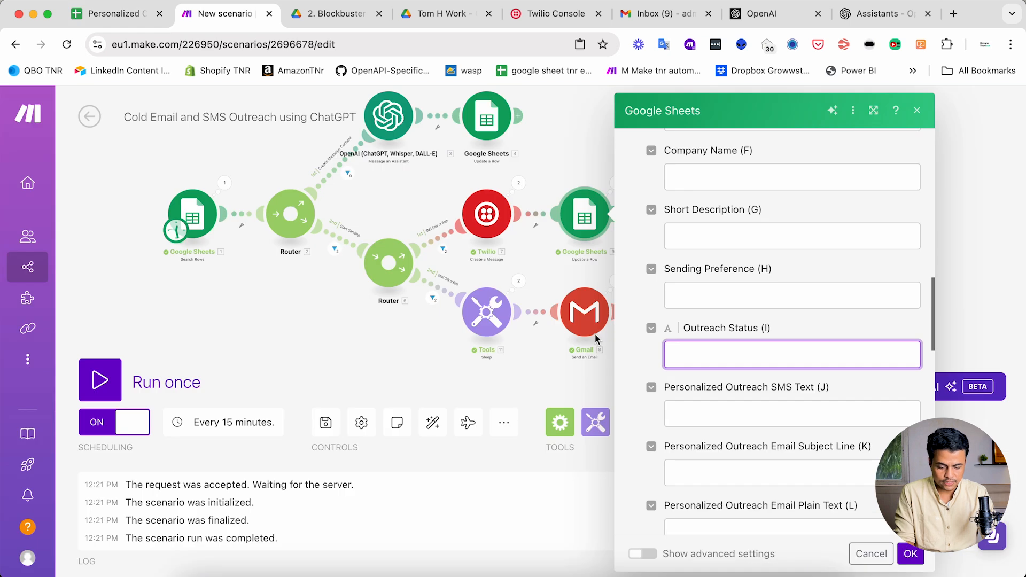
pyautogui.write('Sent')
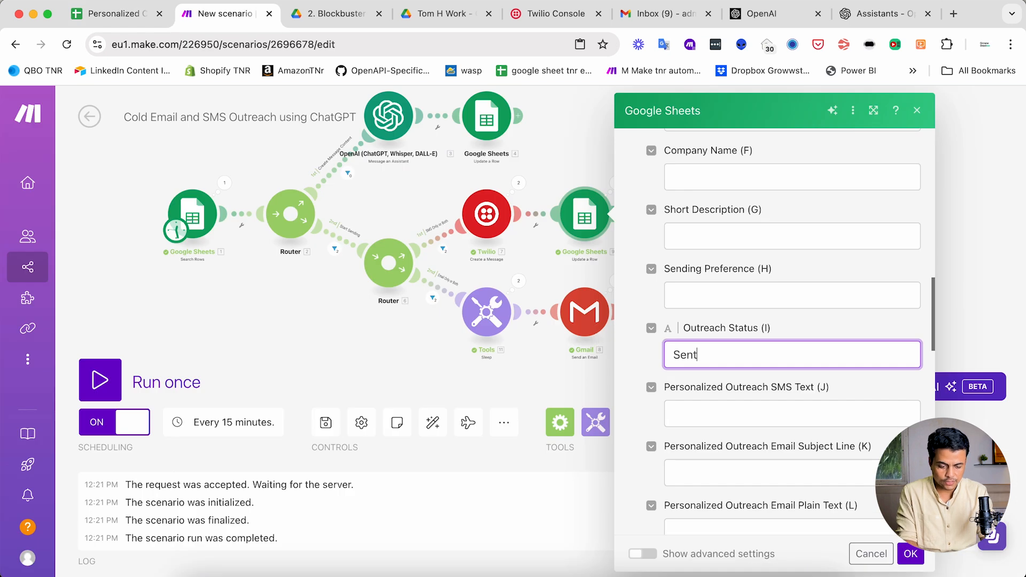
pyautogui.press('super+a')
pyautogui.press('super+c')
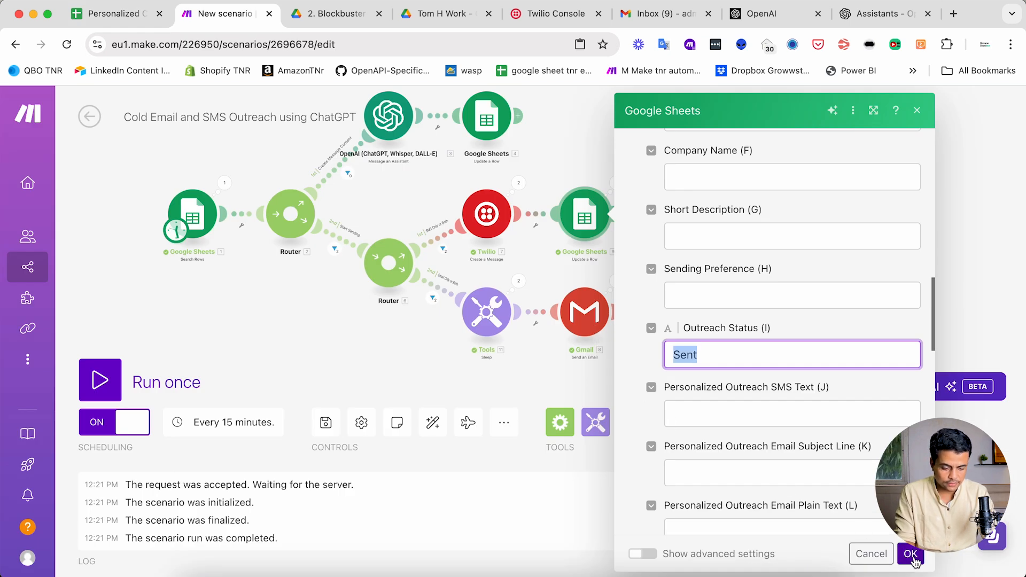
pyautogui.click(910, 554)
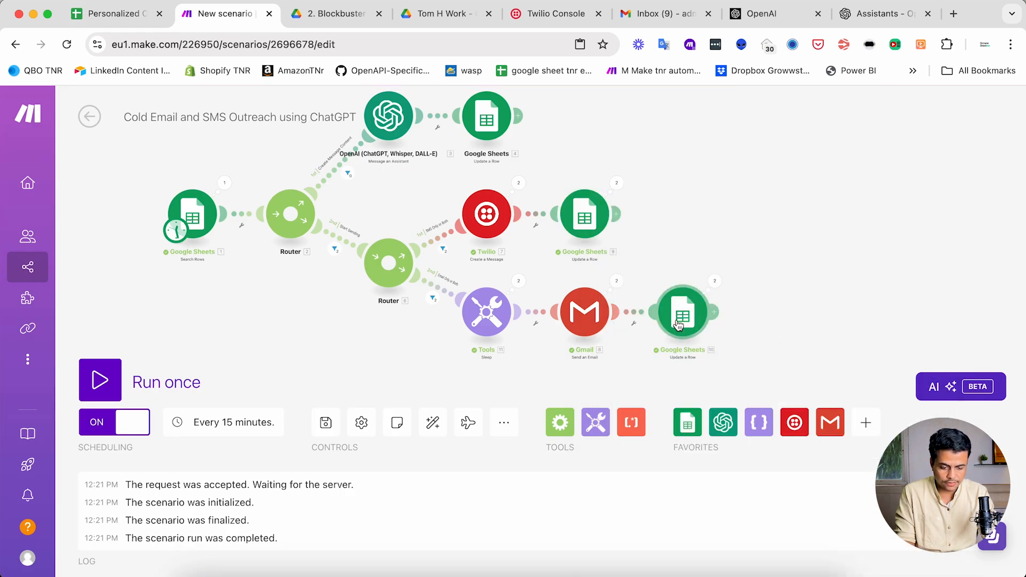
# - Paste 'Sent' into module 10's Outreach Status field
pyautogui.click(681, 314)
pyautogui.scroll(-15, 758, 395)
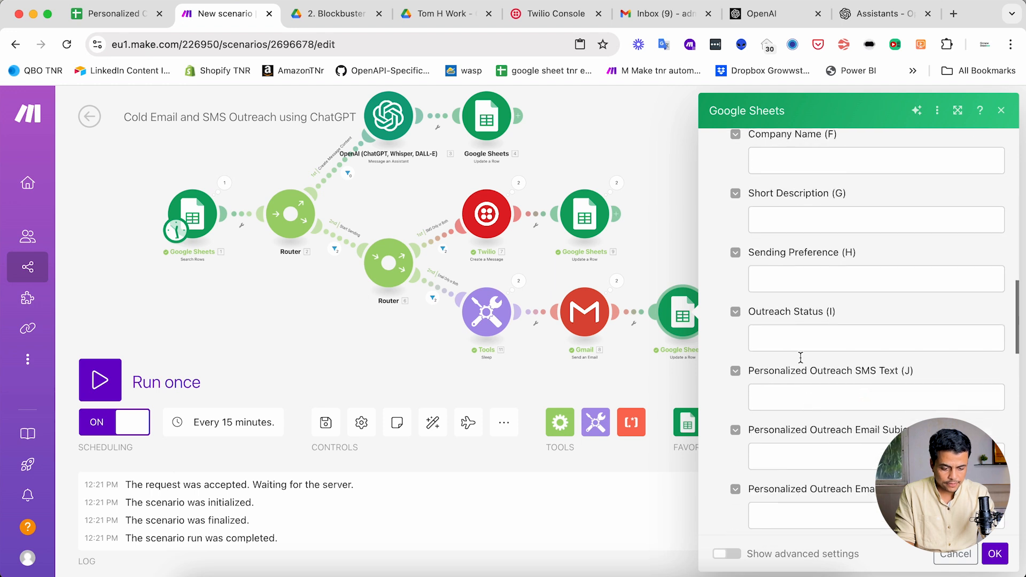
pyautogui.click(786, 346)
pyautogui.press('super+v')
# - Confirm the email branch's Sent status and save the scenario
pyautogui.click(995, 554)
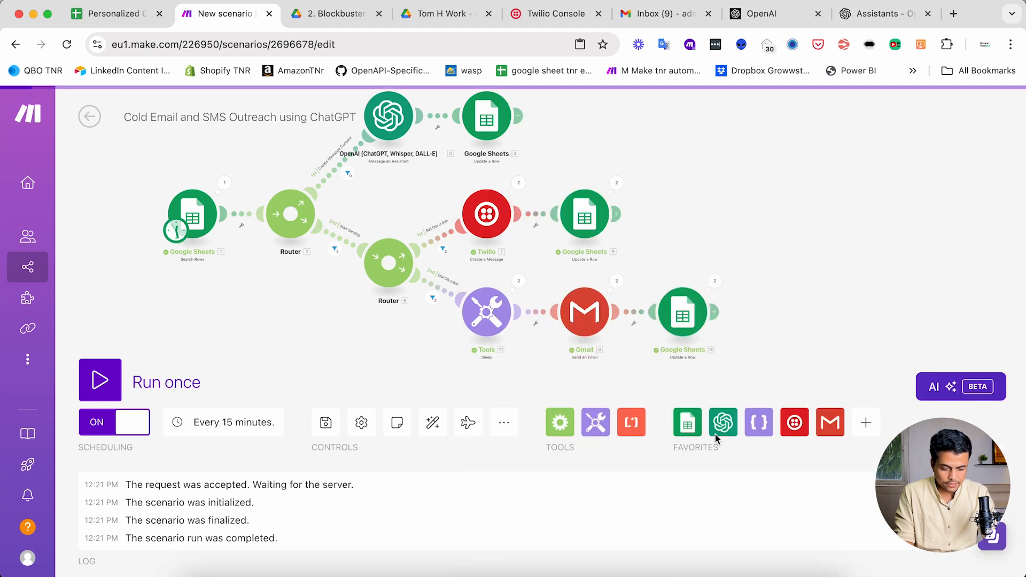
pyautogui.scroll(3, 471, 244)
pyautogui.moveTo(443, 219); pyautogui.dragTo(457, 252)
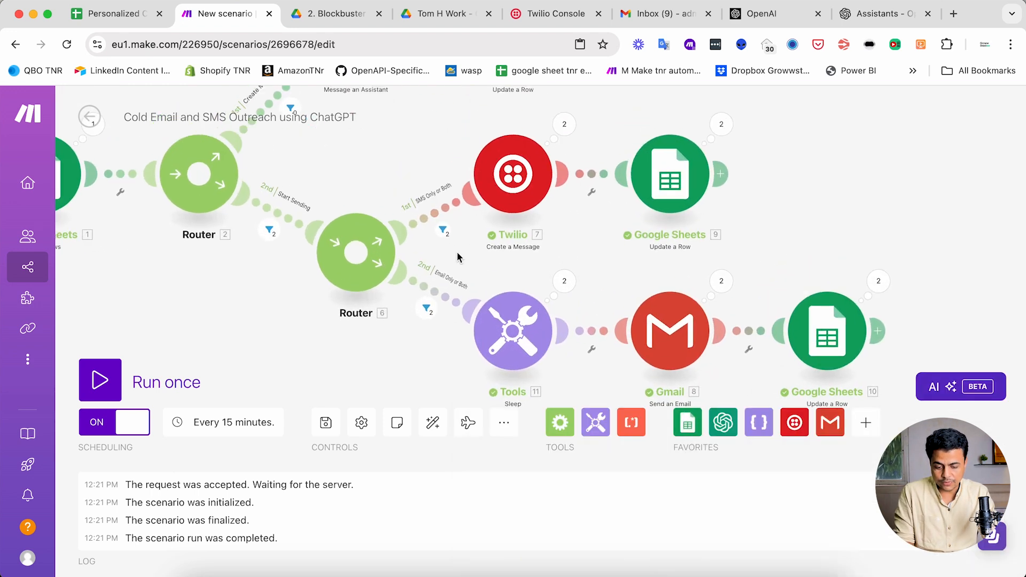
pyautogui.moveTo(442, 368); pyautogui.dragTo(481, 312)
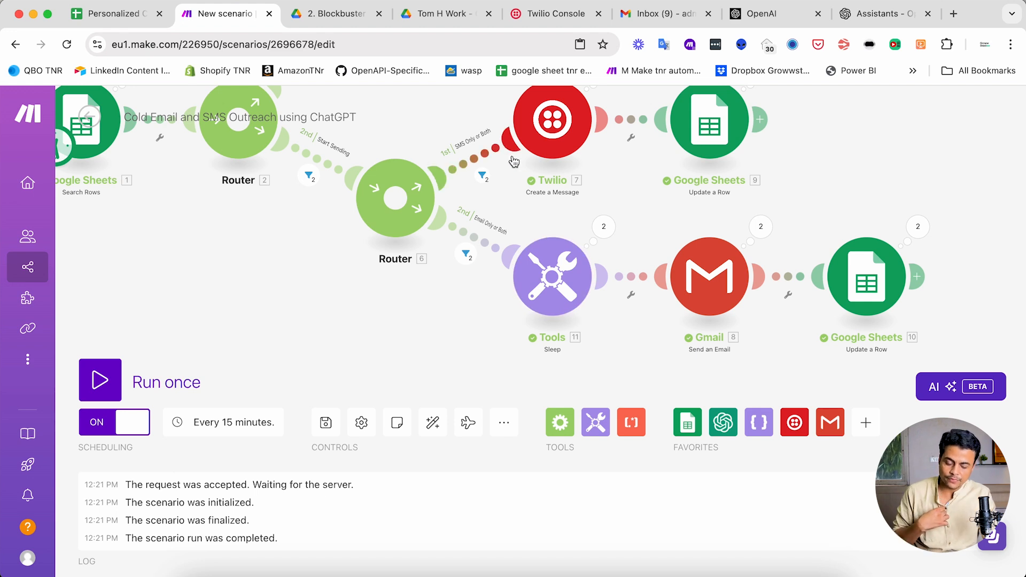
pyautogui.scroll(-5, 423, 291)
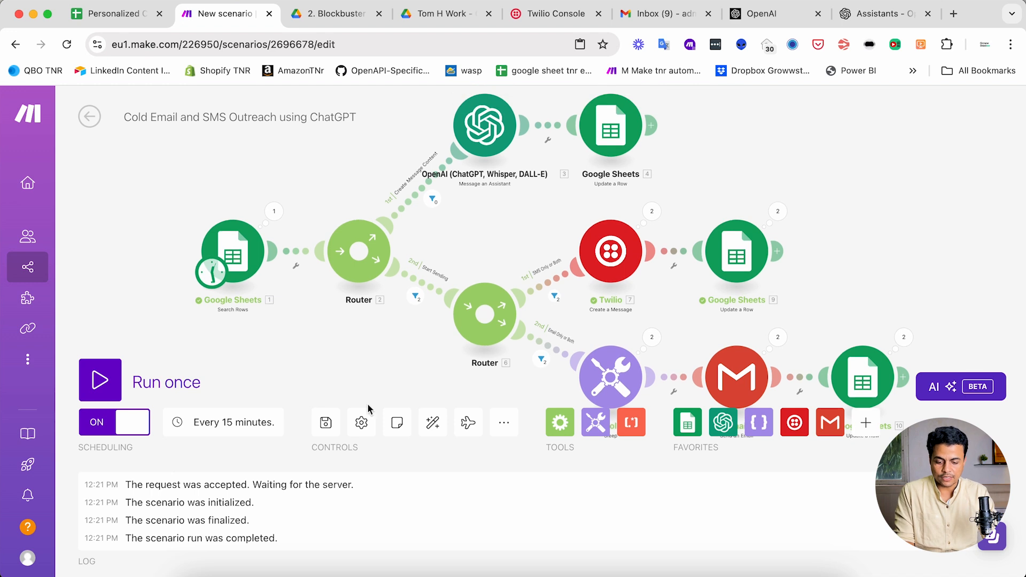
pyautogui.click(326, 422)
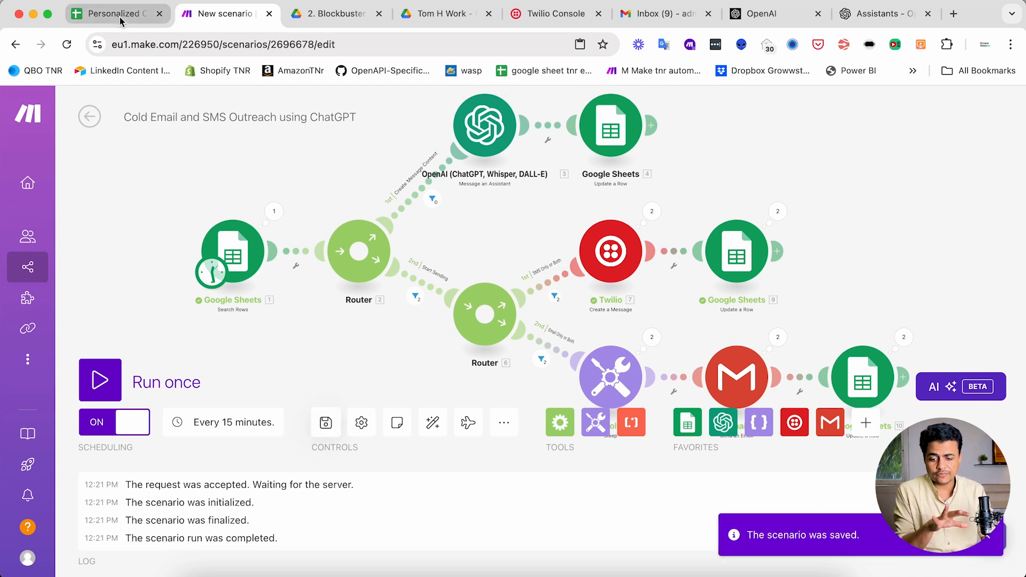
pyautogui.moveTo(239, 161)
pyautogui.mouseDown()
pyautogui.moveTo(233, 190)
pyautogui.moveTo(233, 171)
pyautogui.mouseUp()
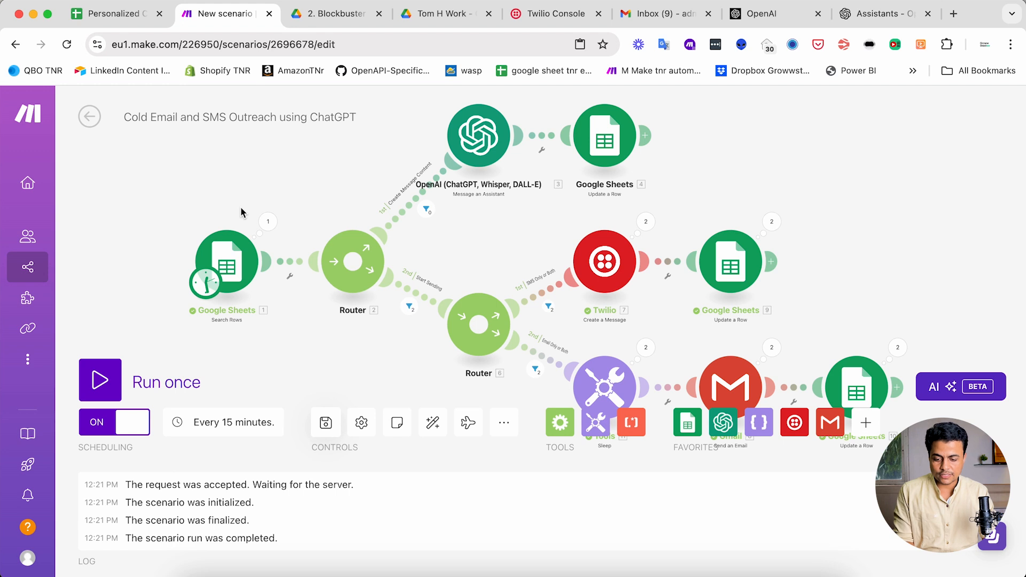
pyautogui.click(113, 20)
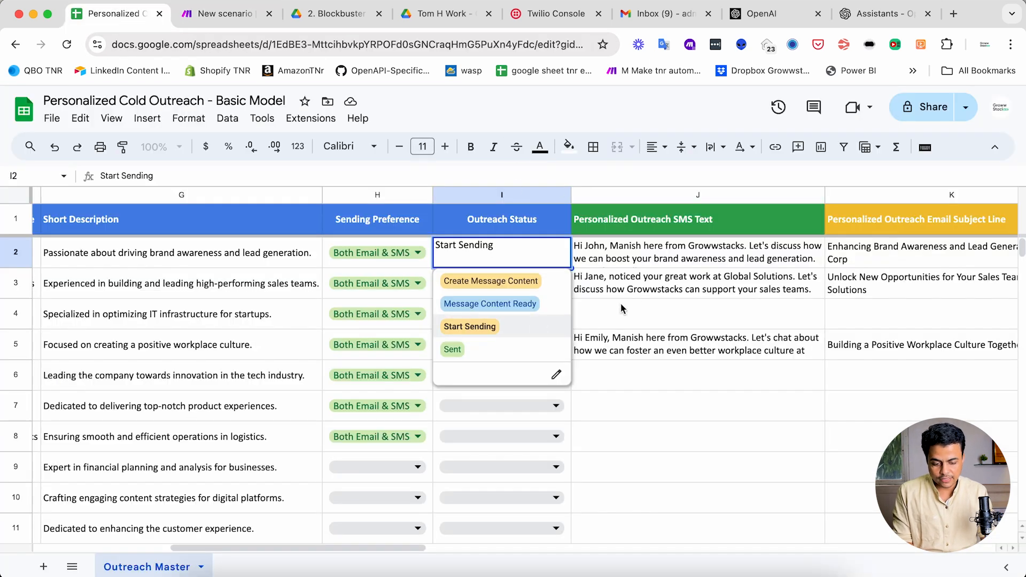
# - Set Outreach Status cells I2 and I3 to Sent, then return to Make
pyautogui.click(636, 288)
pyautogui.moveTo(551, 264); pyautogui.dragTo(551, 293)
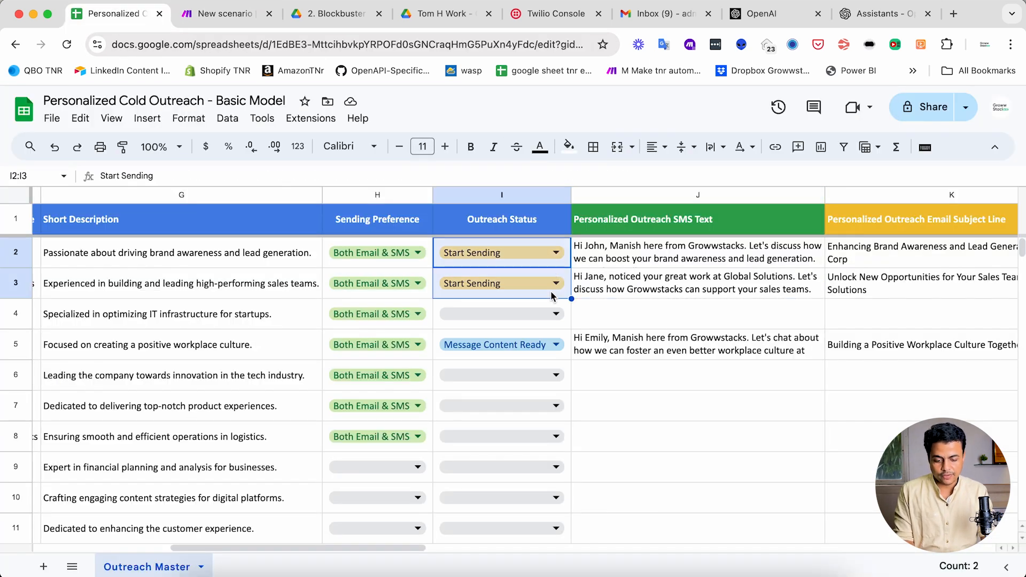
pyautogui.write('S')
pyautogui.press('Down')
pyautogui.press('Return')
pyautogui.press('super+d')
pyautogui.hscroll(-10, 374, 298)
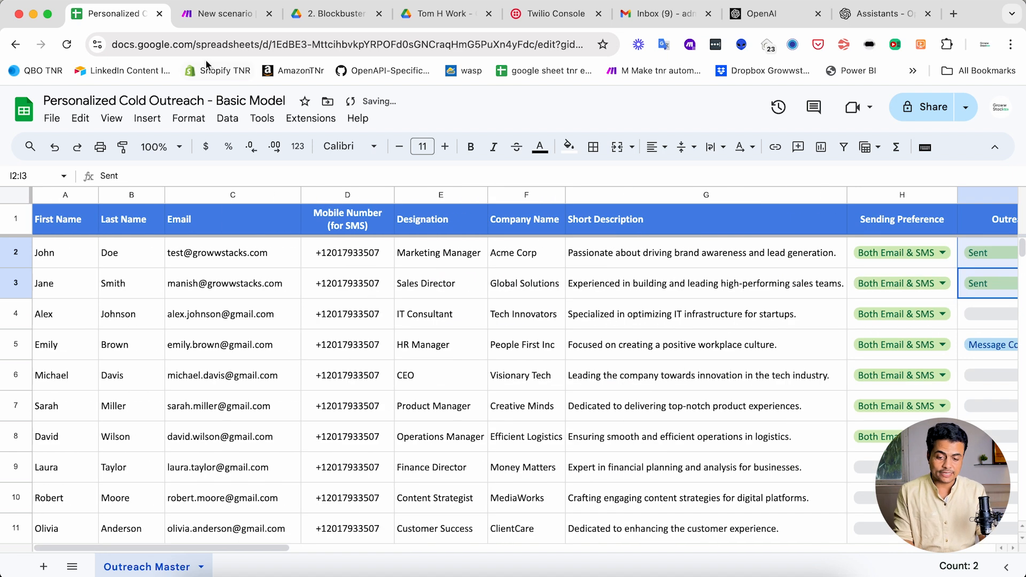
pyautogui.click(207, 20)
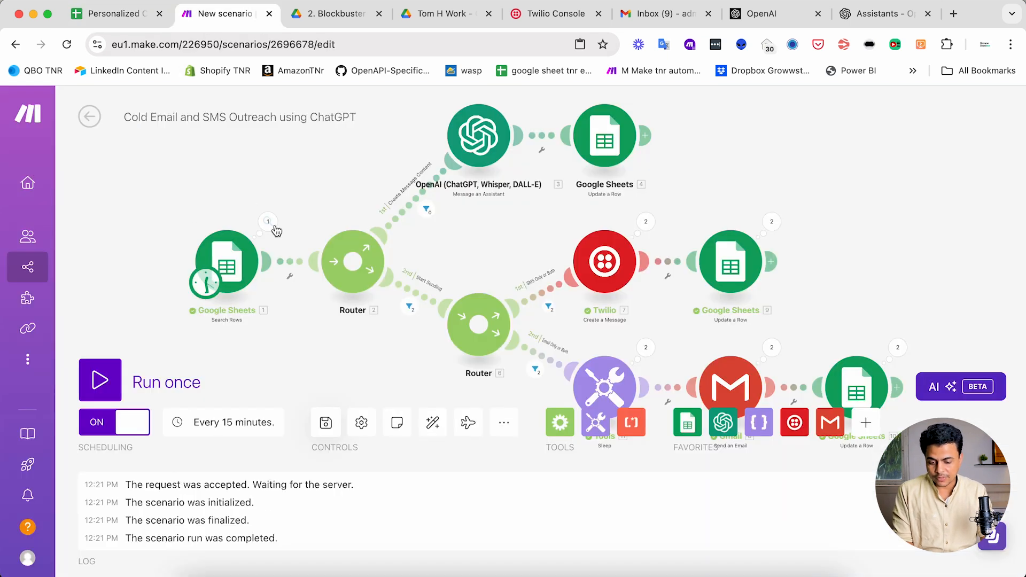
# - Change the run interval from 15 to 60 minutes and exit to the scenario overview
pyautogui.moveTo(273, 341); pyautogui.dragTo(308, 365)
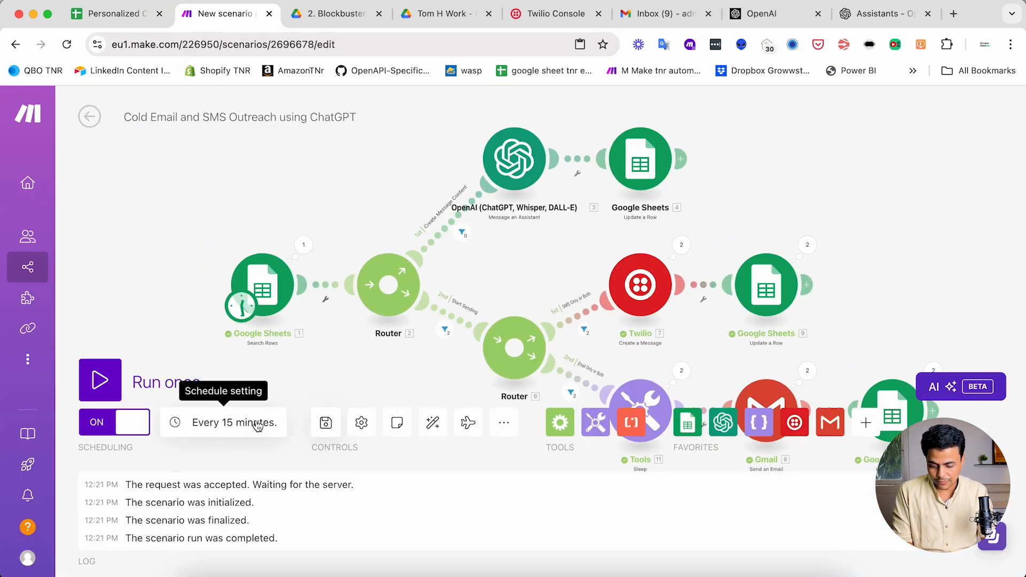
pyautogui.click(247, 423)
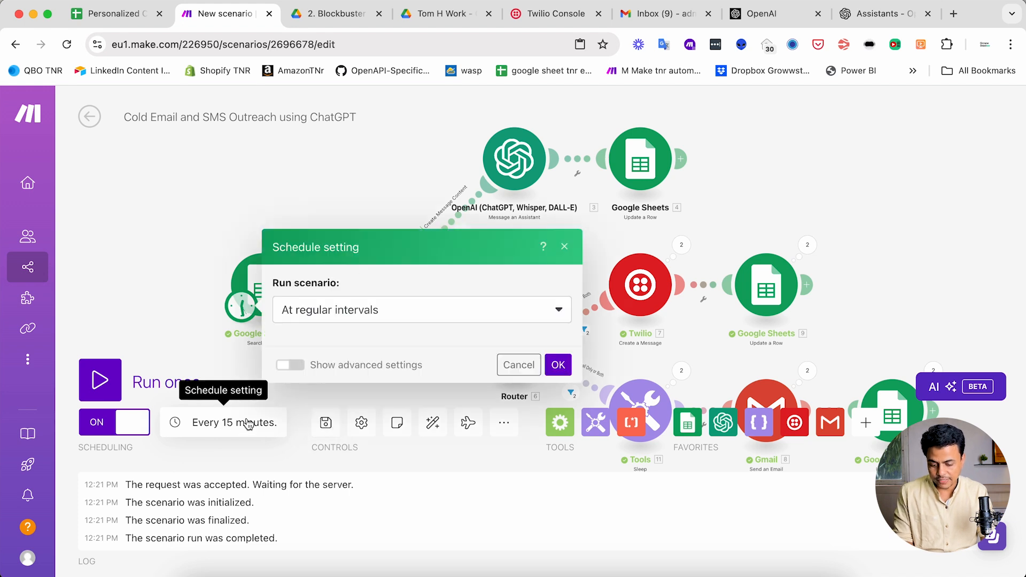
pyautogui.click(335, 280)
pyautogui.doubleClick(334, 280)
pyautogui.write('60')
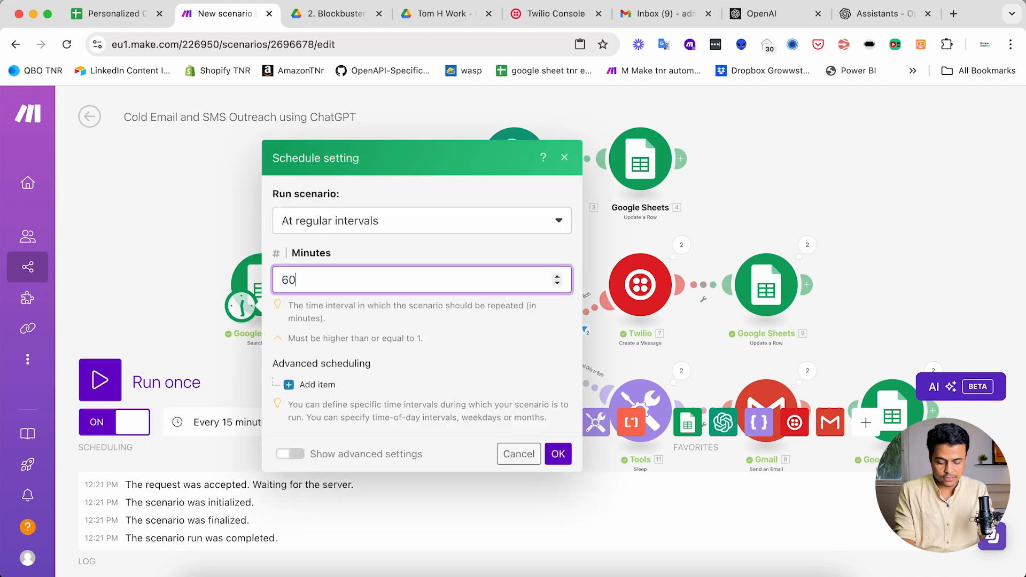
pyautogui.click(558, 453)
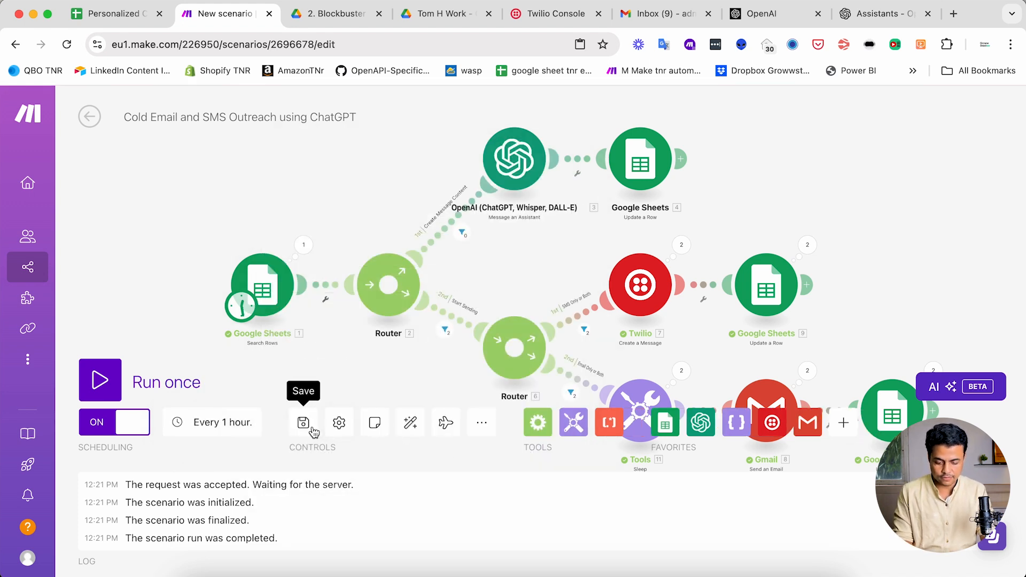
pyautogui.click(84, 125)
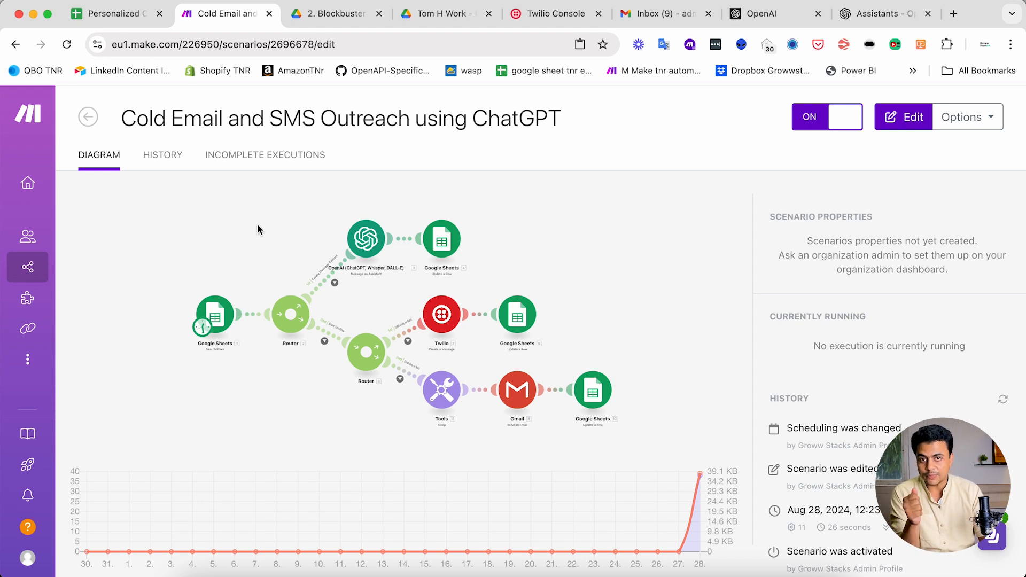
# - From the Scenarios list, create a blank scenario and title it 'Trigger Make Scenario Instantly'
pyautogui.click(87, 117)
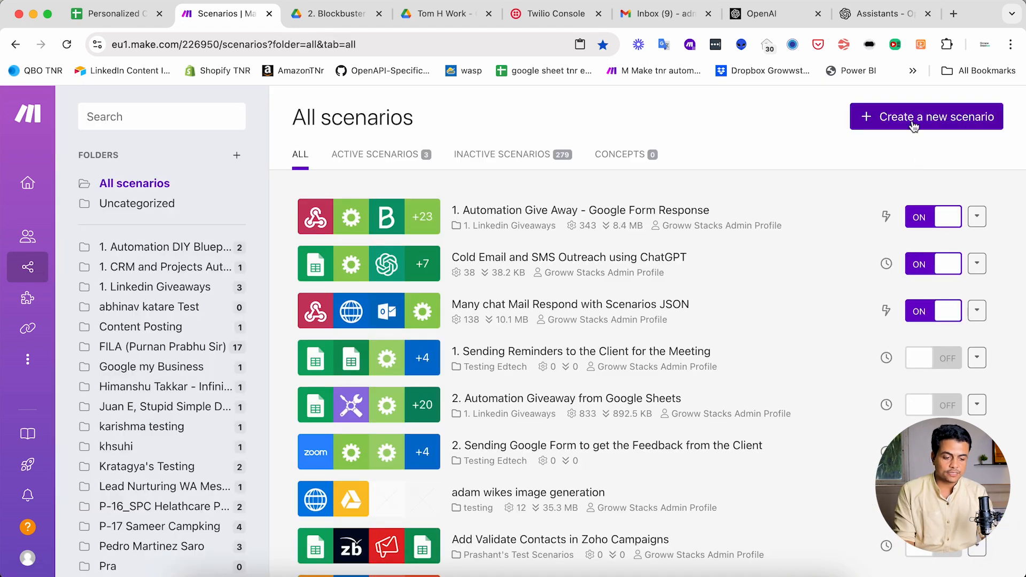
pyautogui.click(910, 115)
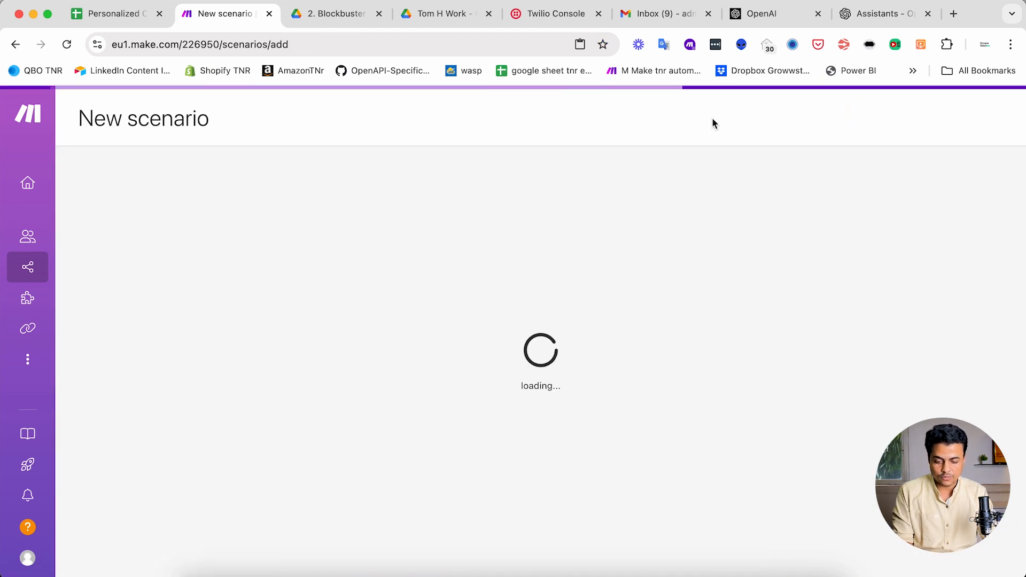
pyautogui.click(145, 117)
pyautogui.write('Mak')
pyautogui.press('BackSpace')
pyautogui.press('BackSpace')
pyautogui.press('BackSpace')
pyautogui.write('Trigger M')
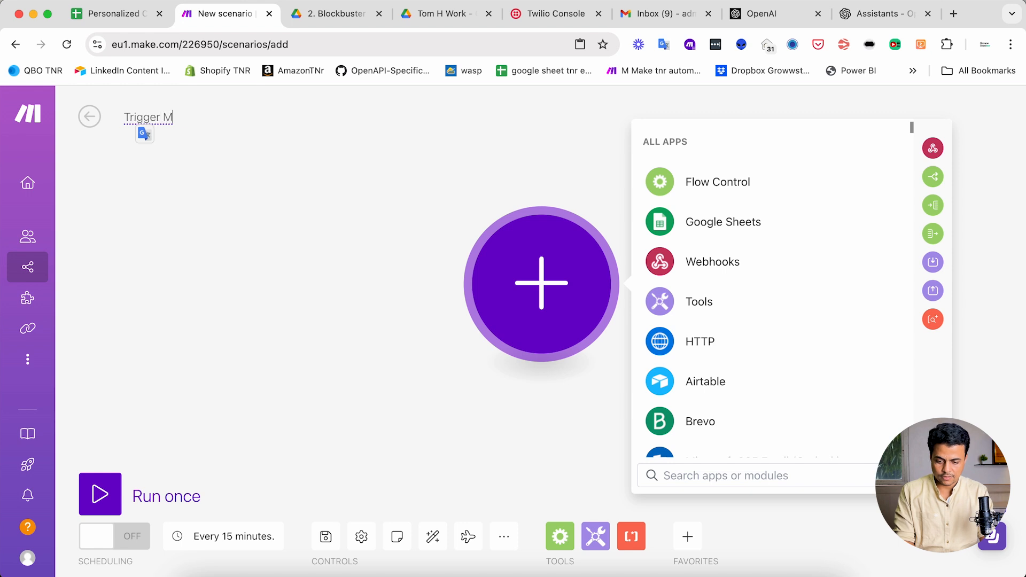
pyautogui.write('ake sScenario Instantly')
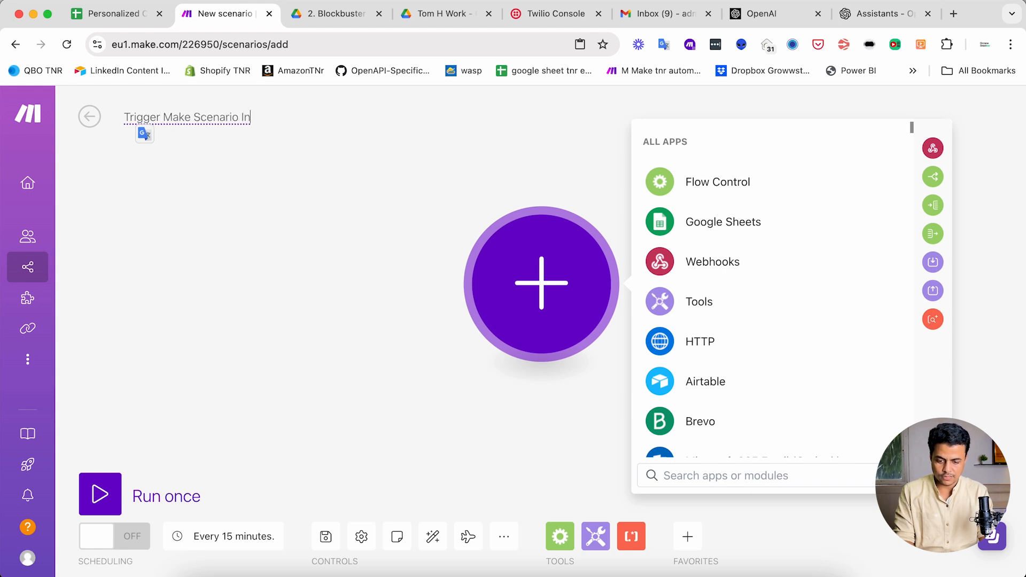
pyautogui.click(245, 232)
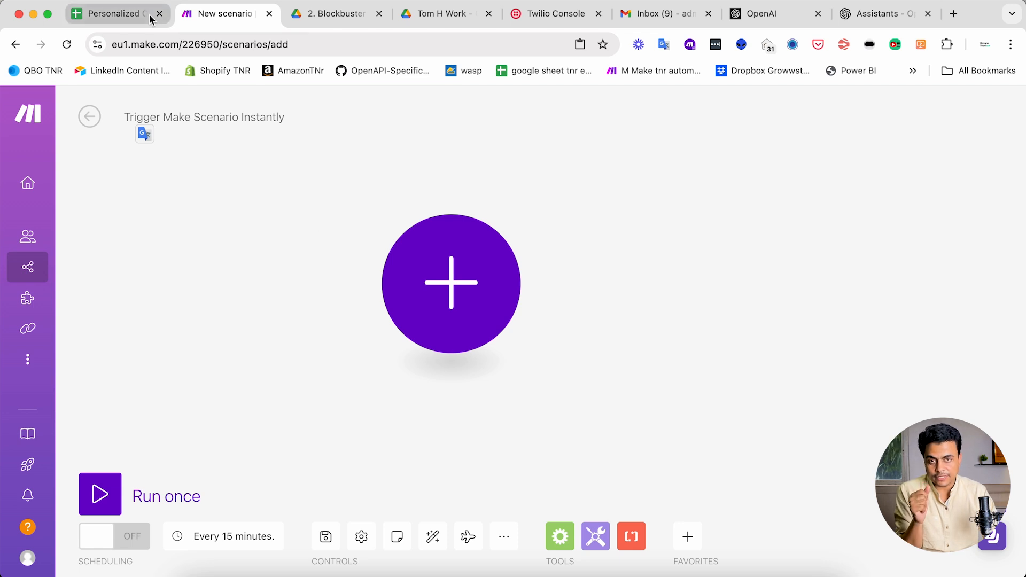
# - Add a Webhooks Custom webhook as the scenario's first module and start creating a new webhook
pyautogui.click(382, 259)
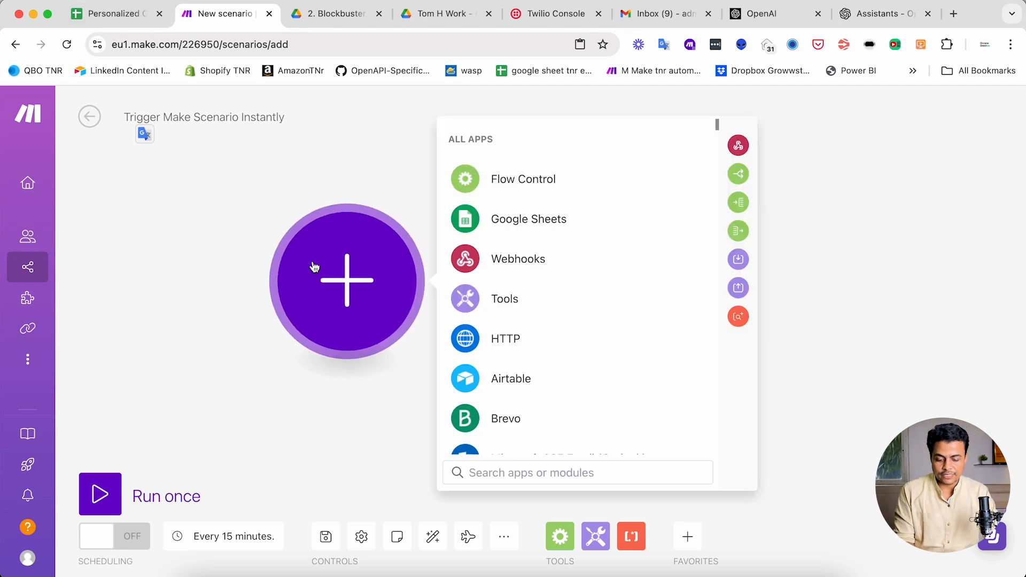
pyautogui.write('webhoo')
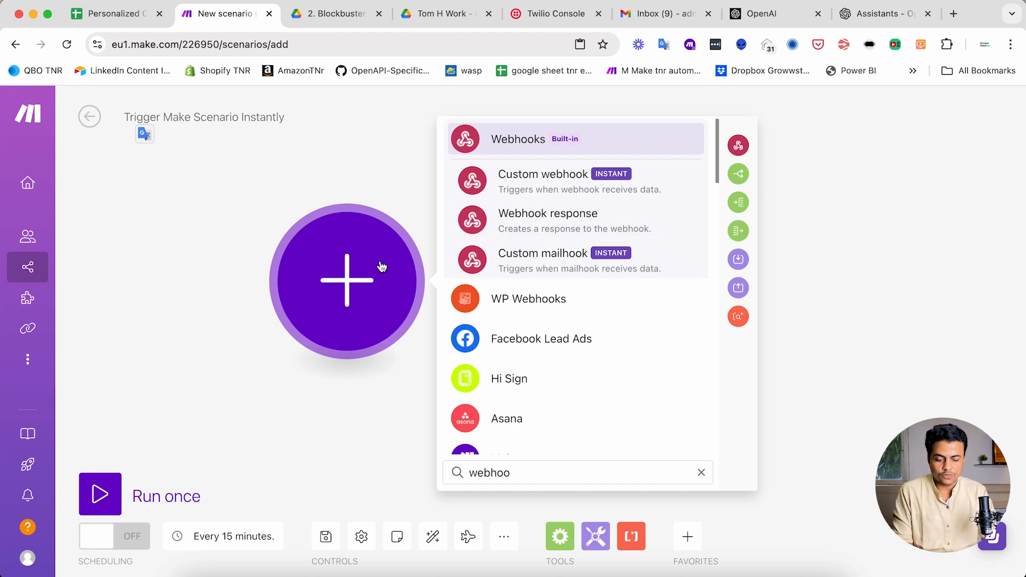
pyautogui.click(525, 134)
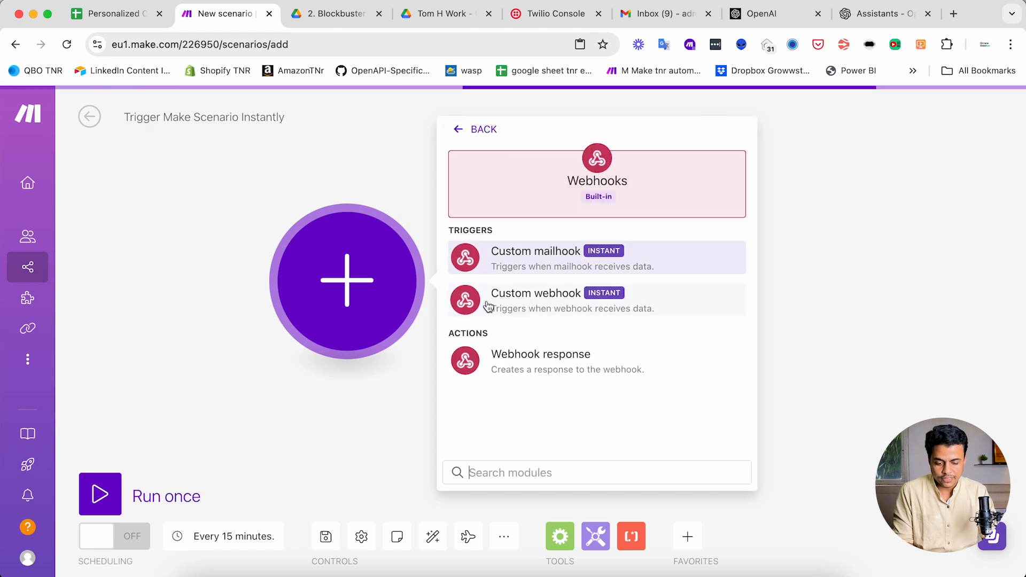
pyautogui.click(512, 305)
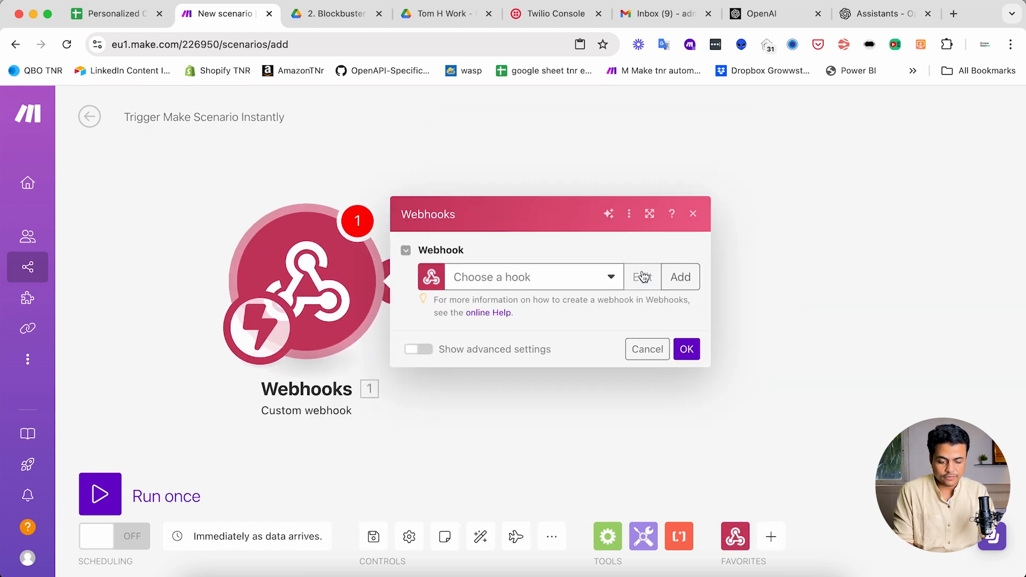
pyautogui.click(677, 278)
# - Name the webhook 'Trigger Make Cold Outreach Scenario', then save and confirm the trigger
pyautogui.tripleClick(489, 213)
pyautogui.write('trigger Make')
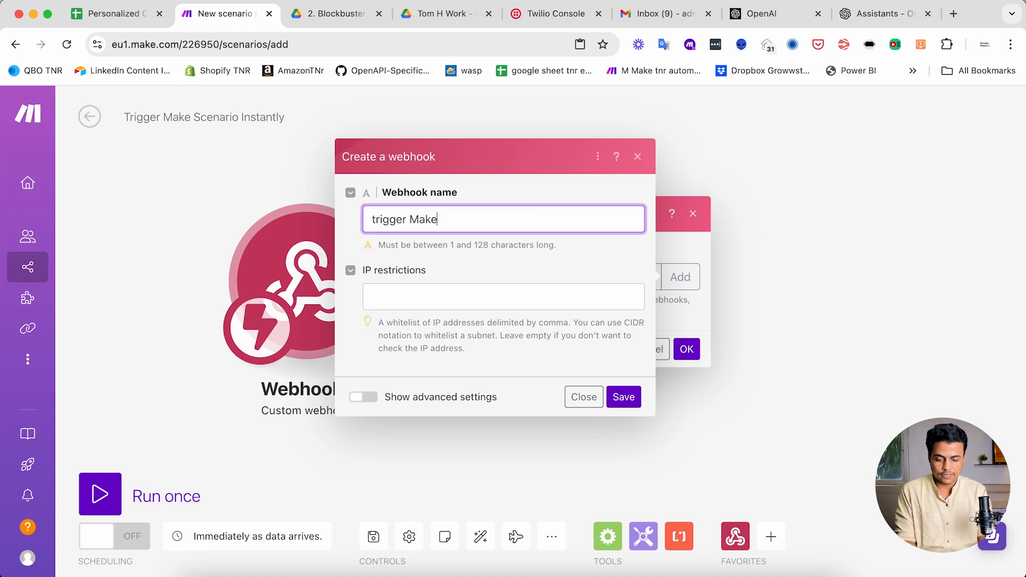
pyautogui.hotkey('shift', 'Left')
pyautogui.press('super+Left')
pyautogui.press('Right')
pyautogui.press('BackSpace')
pyautogui.write('T')
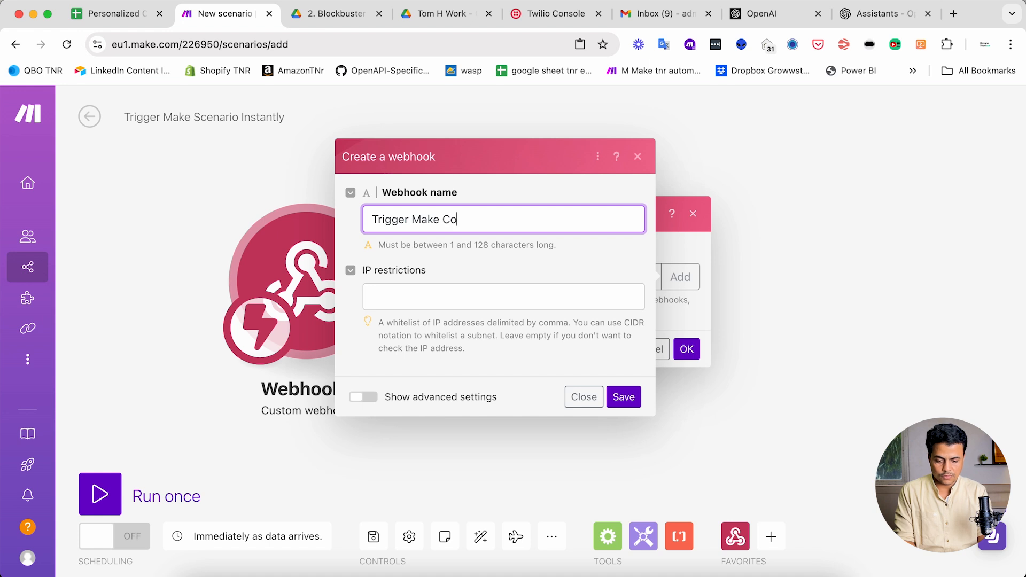
pyautogui.write(' Outreach Scenario')
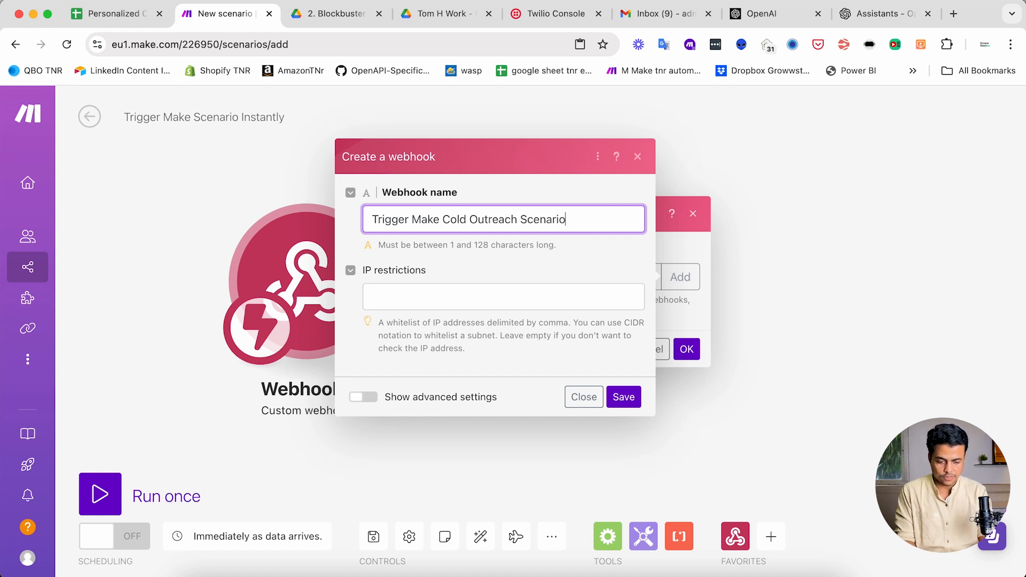
pyautogui.click(637, 397)
pyautogui.click(681, 395)
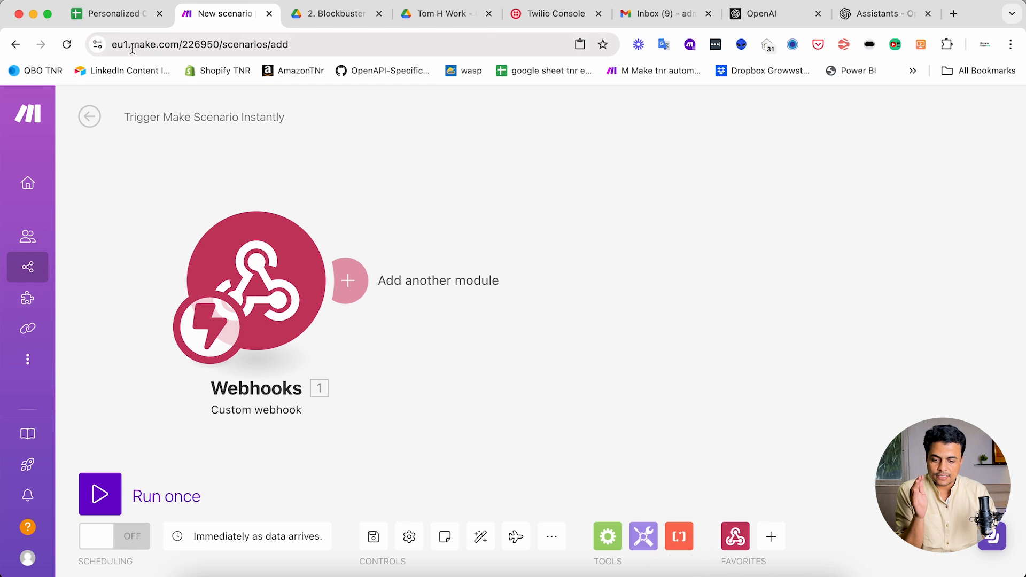
pyautogui.click(123, 23)
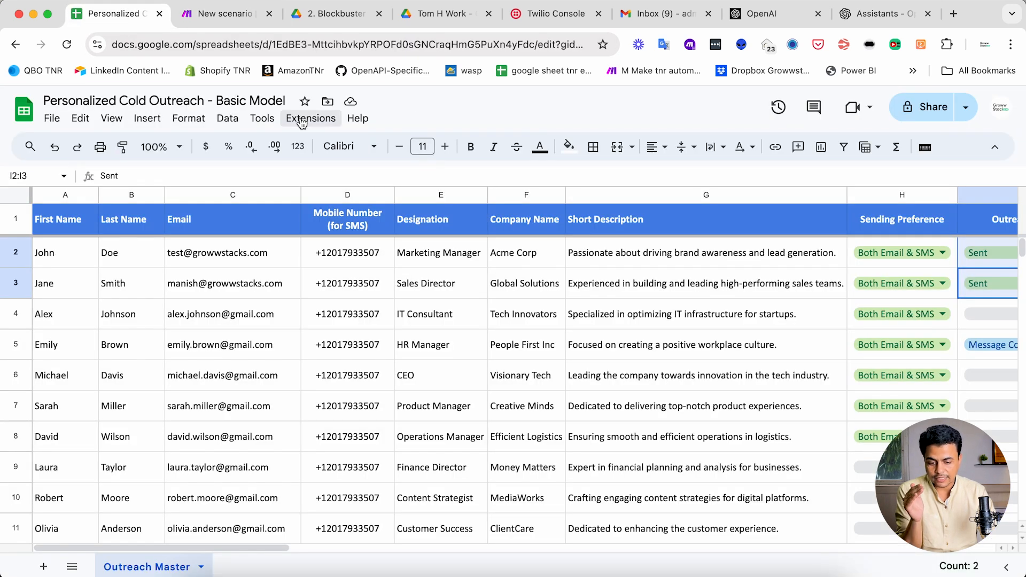
# - Open the spreadsheet's Apps Script editor from the Extensions menu
pyautogui.click(302, 121)
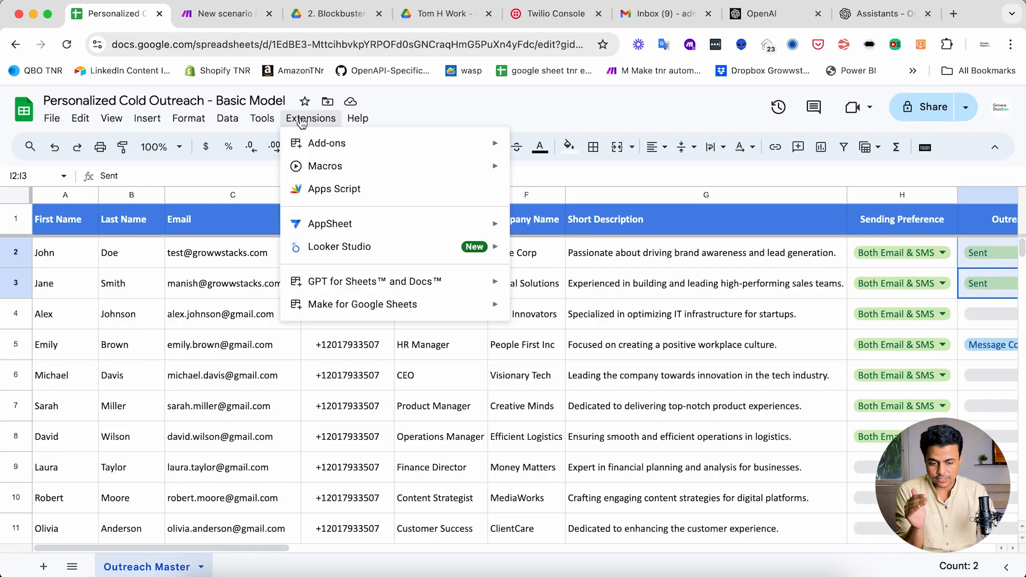
pyautogui.click(342, 193)
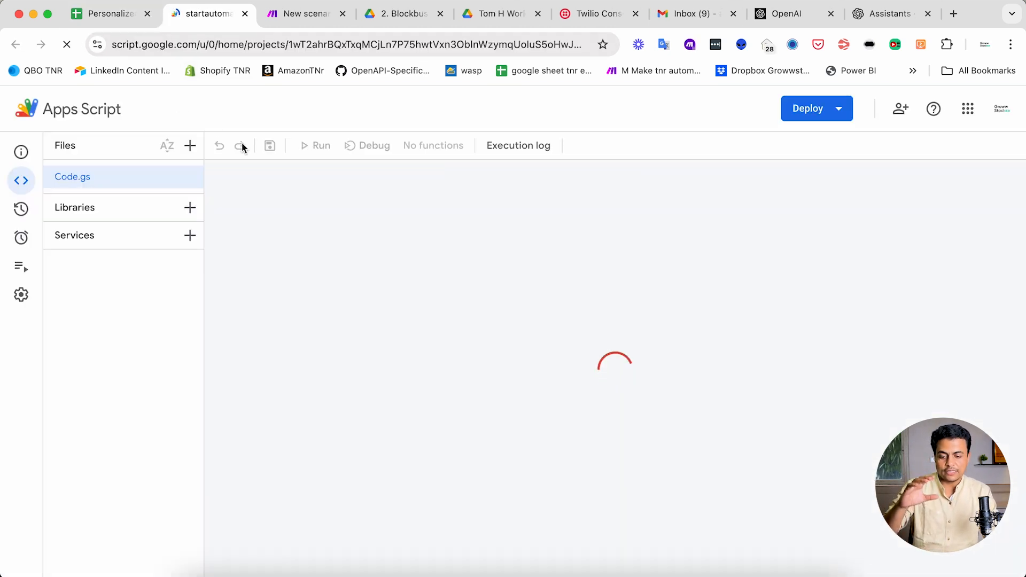
pyautogui.click(107, 13)
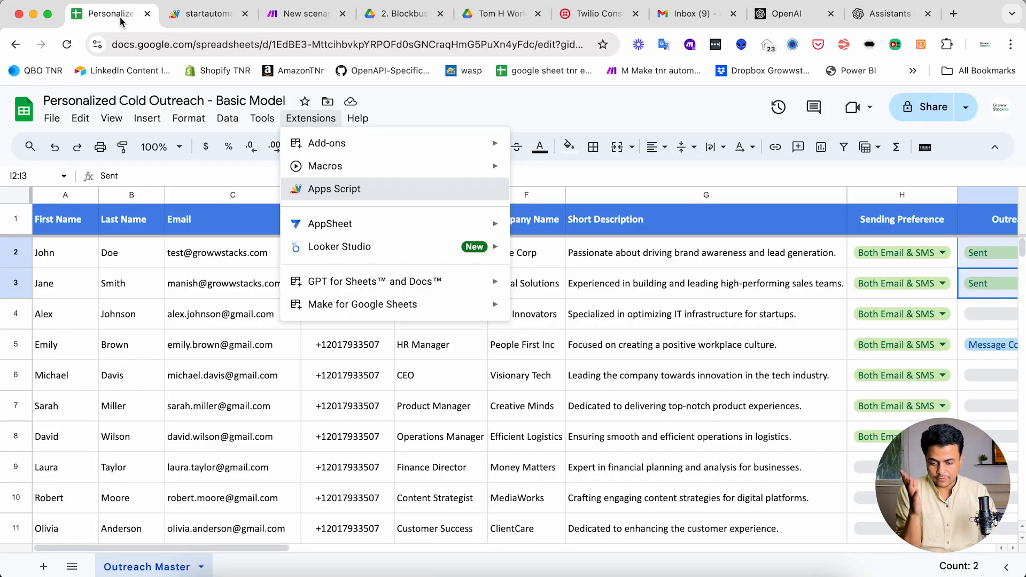
# - Insert a drawing with a rounded rectangle labelled 'Run Automation'
pyautogui.click(148, 121)
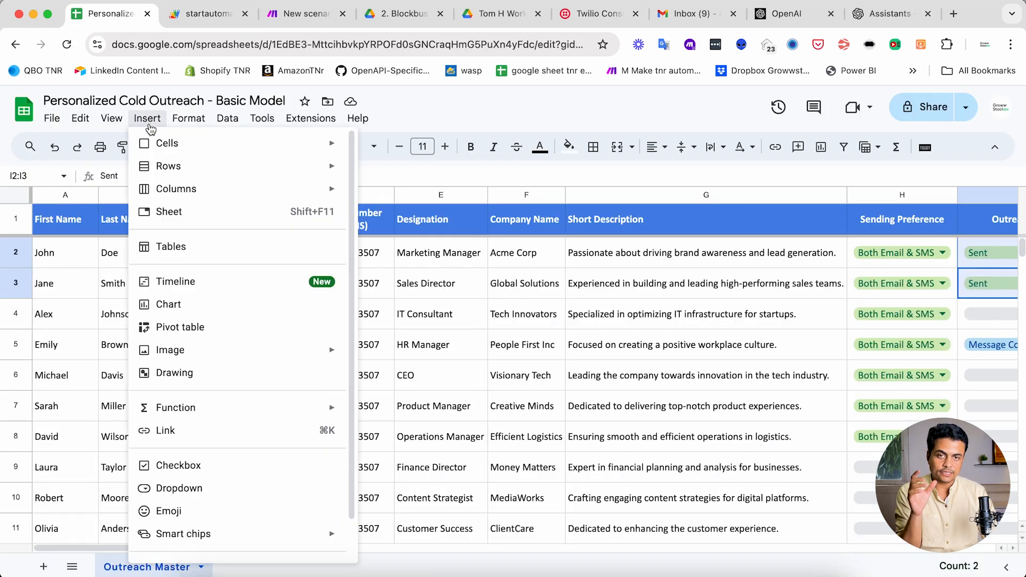
pyautogui.click(168, 374)
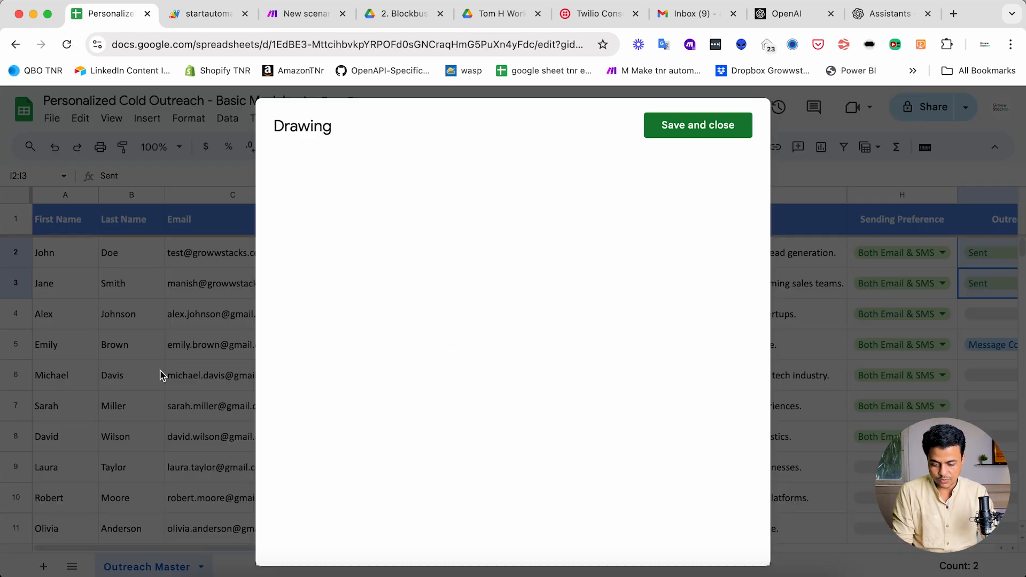
pyautogui.click(459, 174)
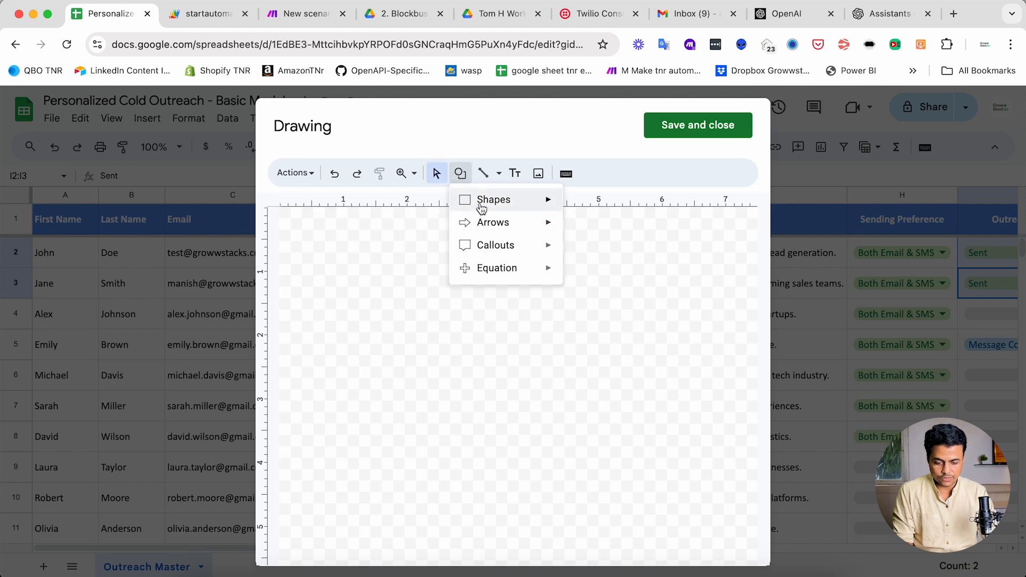
pyautogui.moveTo(481, 208)
pyautogui.click(591, 204)
pyautogui.moveTo(438, 239); pyautogui.dragTo(558, 271)
pyautogui.click(480, 260)
pyautogui.write('Run Autoation')
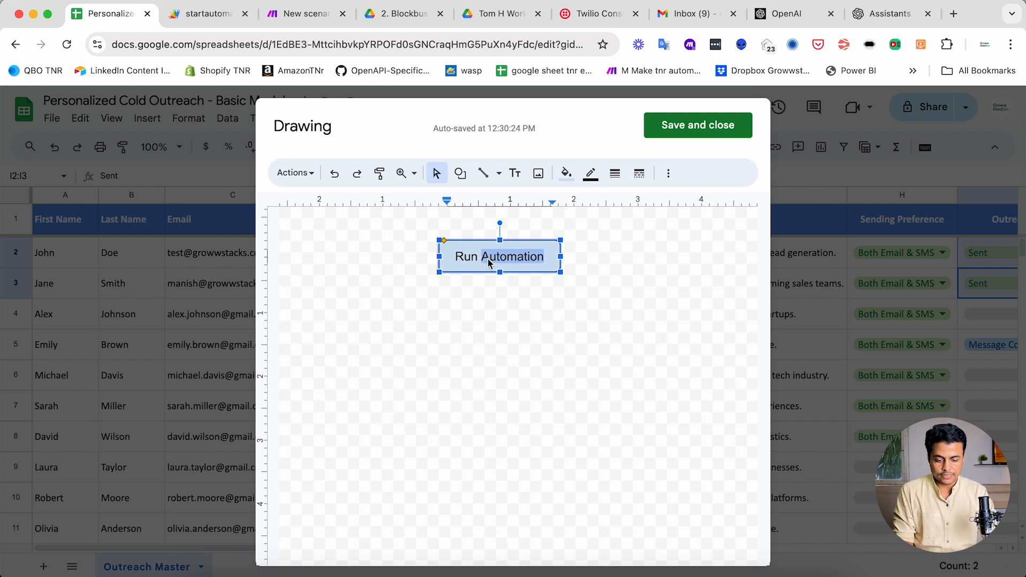
# - Style the button with dark gold fill and white Calibri text at size 14
pyautogui.tripleClick(488, 261)
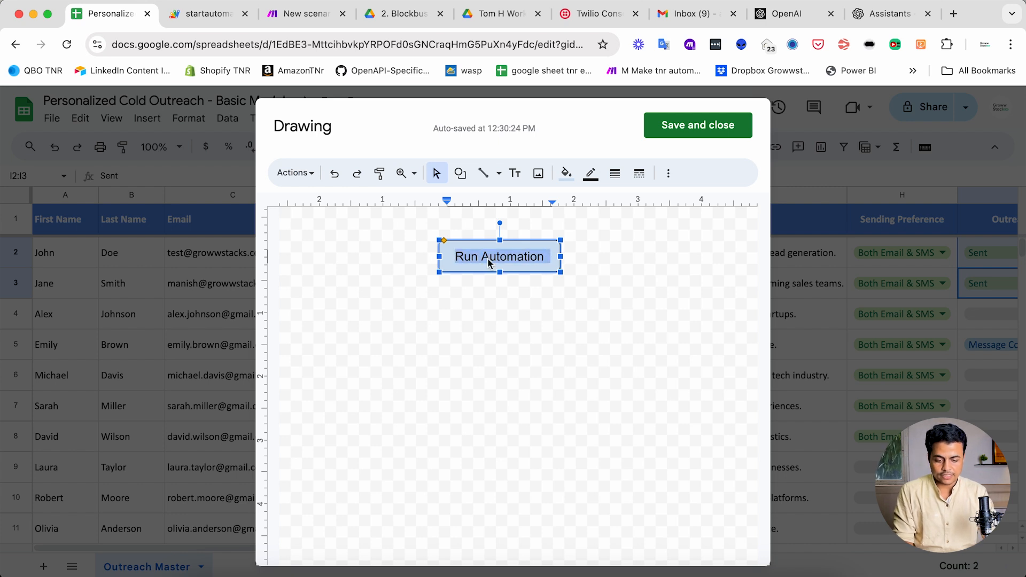
pyautogui.click(566, 173)
pyautogui.click(618, 367)
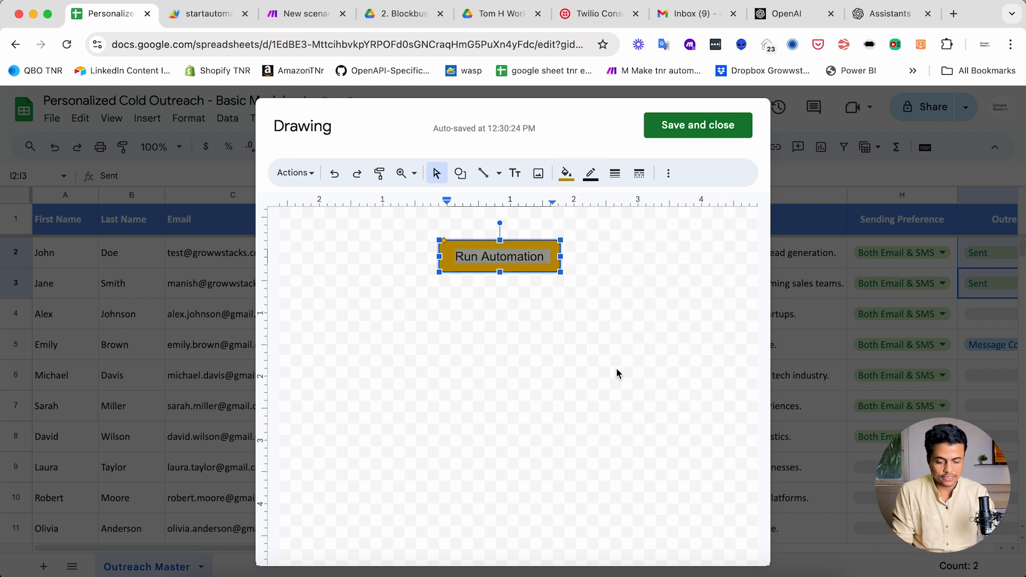
pyautogui.click(668, 173)
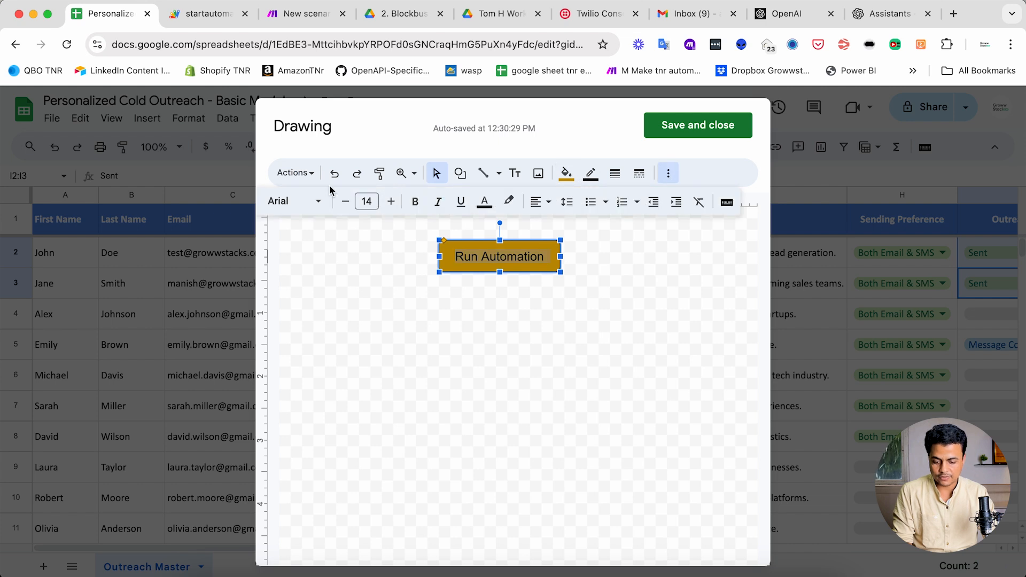
pyautogui.click(300, 201)
pyautogui.click(299, 284)
pyautogui.click(345, 201)
pyautogui.click(346, 201)
pyautogui.click(389, 202)
pyautogui.click(389, 201)
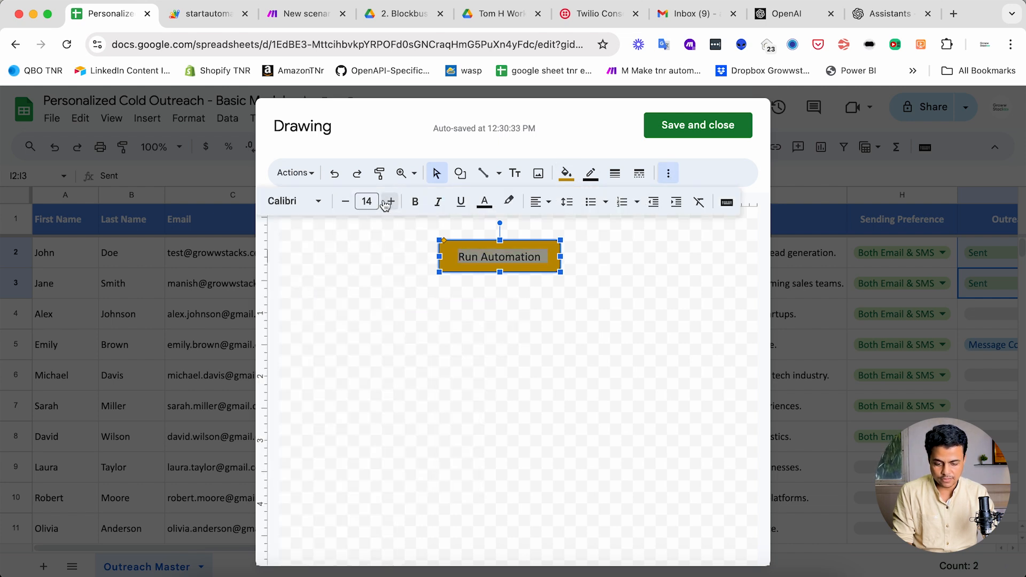
pyautogui.click(485, 201)
pyautogui.click(626, 277)
pyautogui.click(477, 325)
pyautogui.click(489, 263)
pyautogui.click(548, 370)
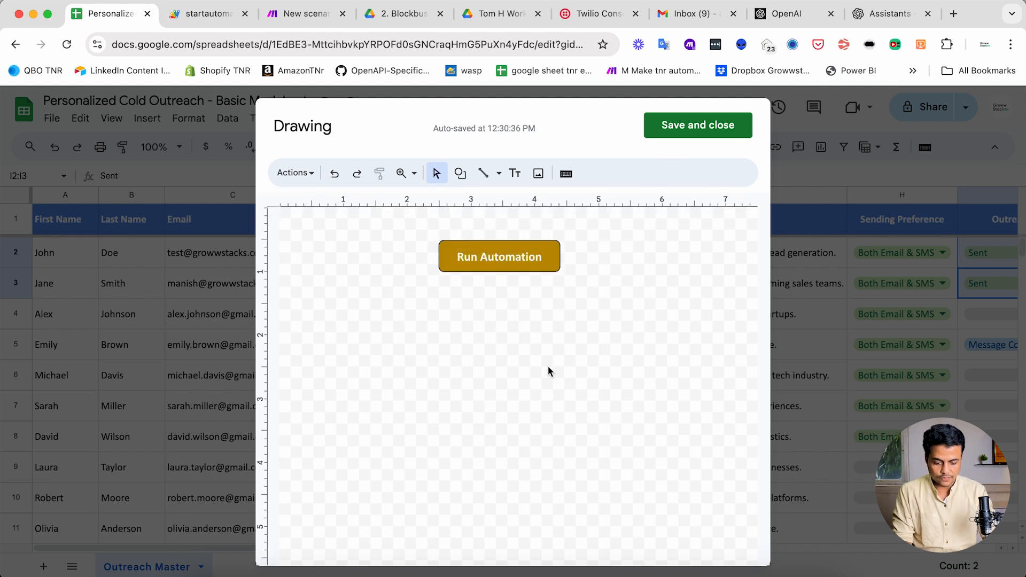
# - Save the drawing, then move and resize the button to fit over cell G1
pyautogui.click(662, 126)
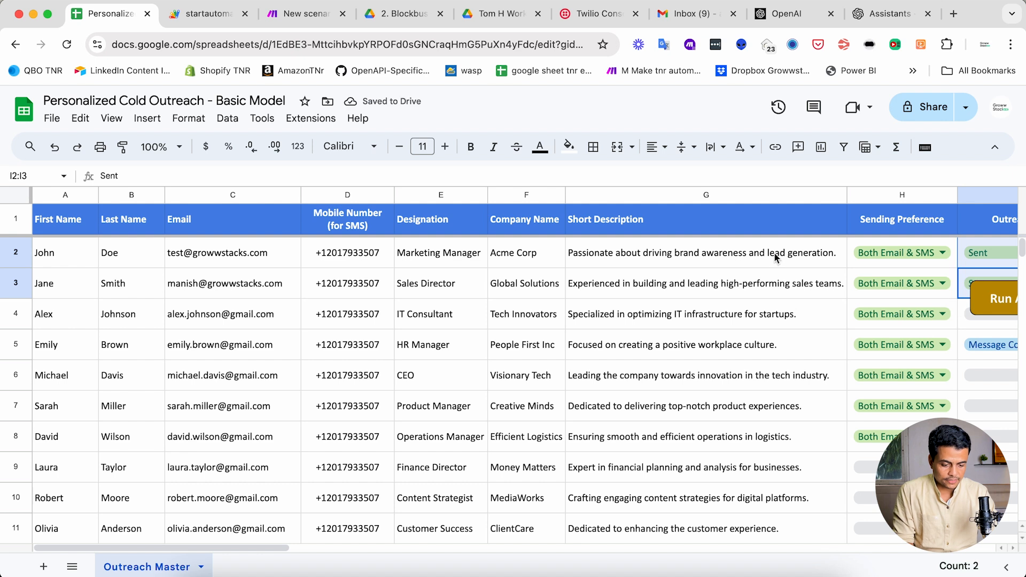
pyautogui.moveTo(989, 297); pyautogui.dragTo(714, 219)
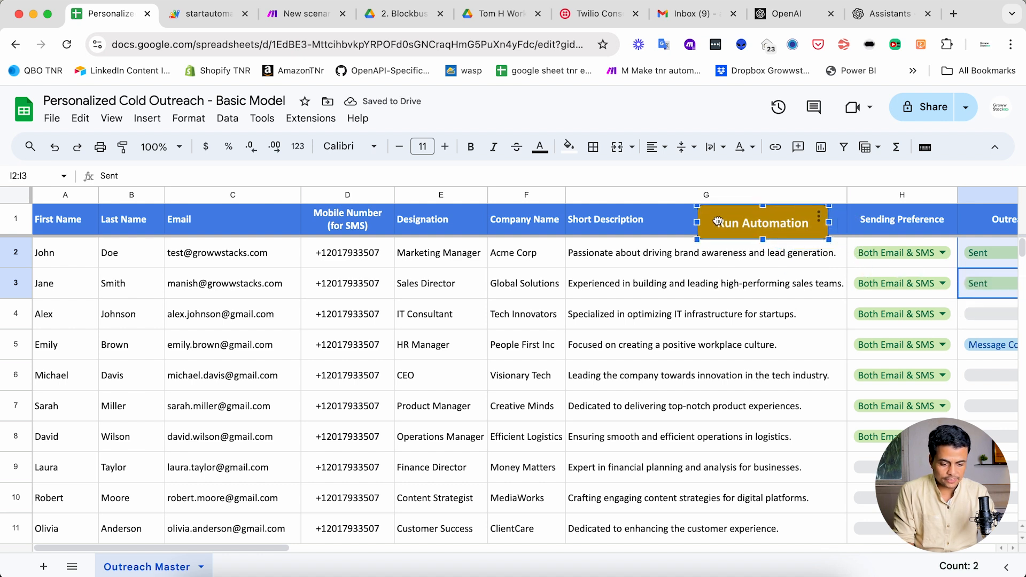
pyautogui.moveTo(829, 241); pyautogui.dragTo(800, 233)
pyautogui.click(813, 227)
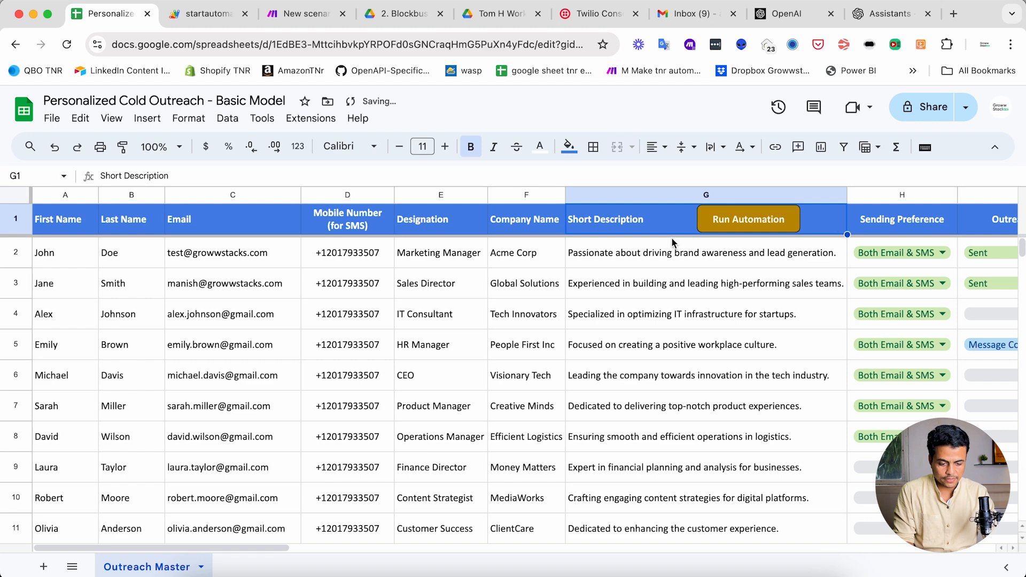
# - In a new ChatGPT chat, request an Apps Script that triggers the pasted Make webhook URL
pyautogui.click(748, 570)
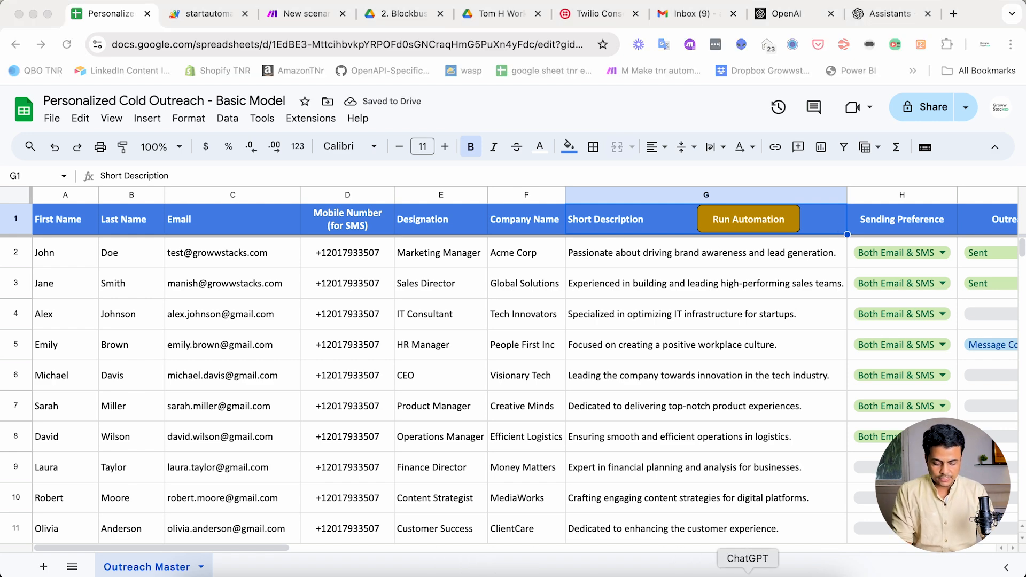
pyautogui.press('super+n')
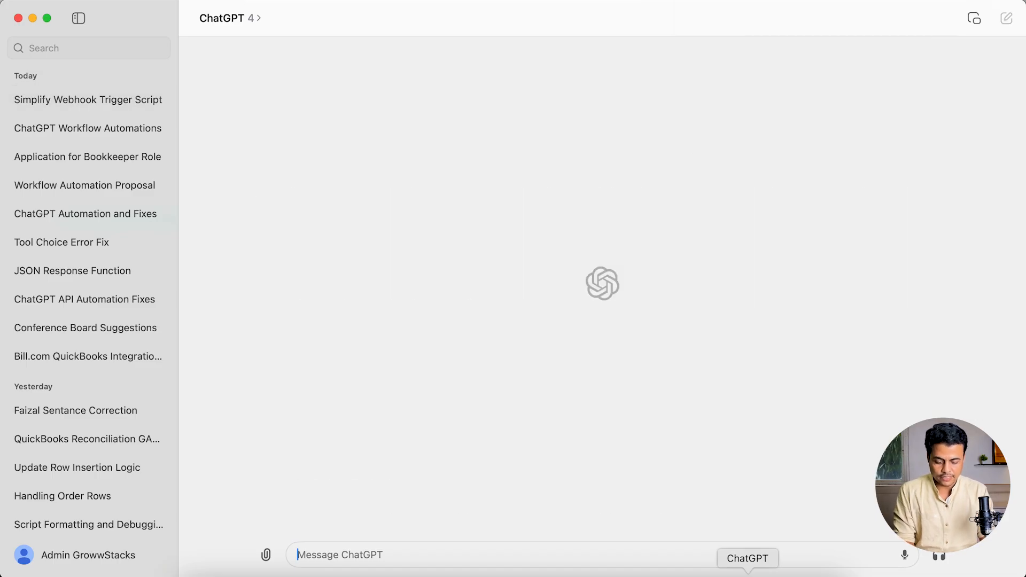
pyautogui.write('Write me a Google App Script to trigger this webhook')
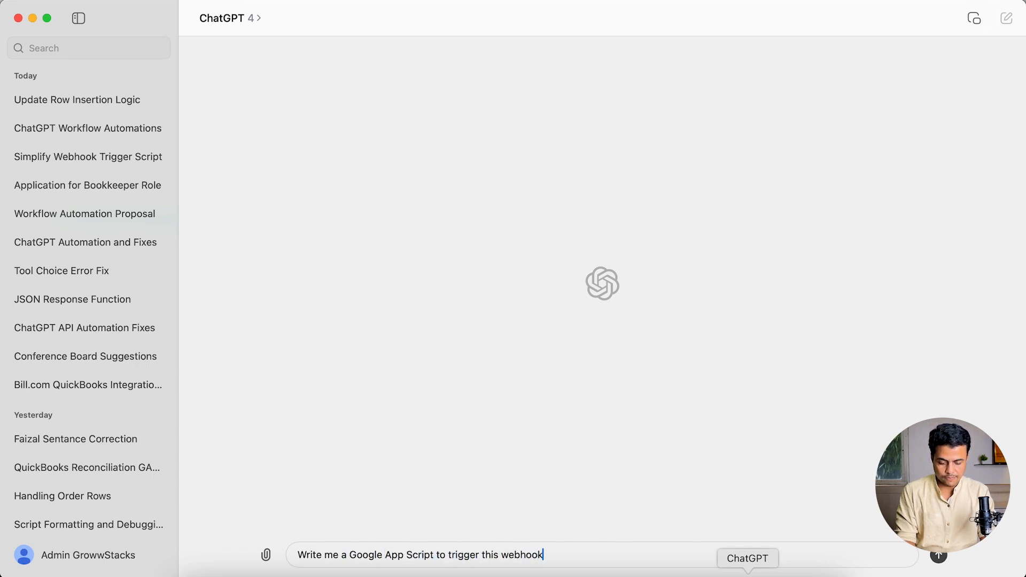
pyautogui.hotkey('shift', 'Return')
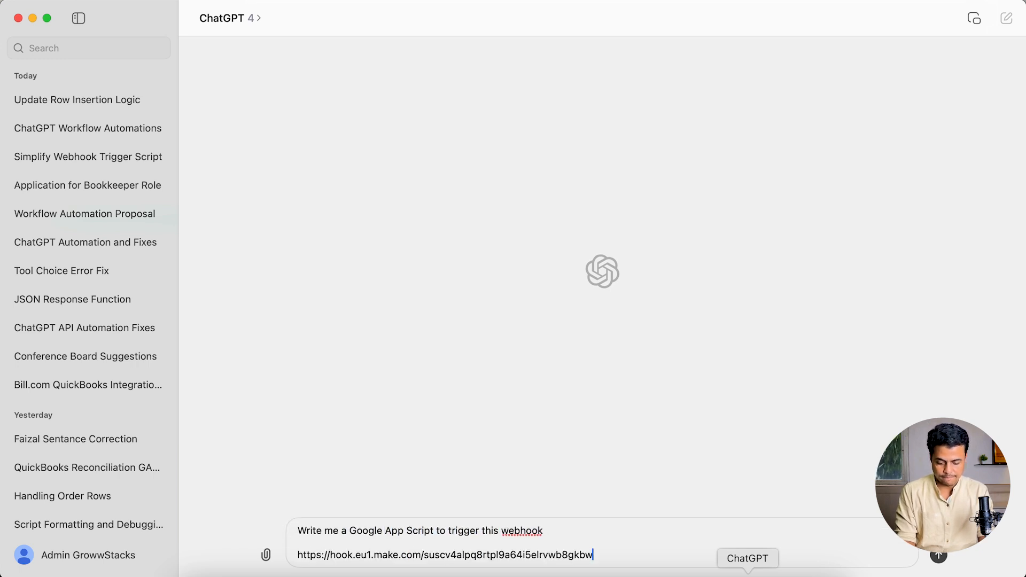
pyautogui.press('Return')
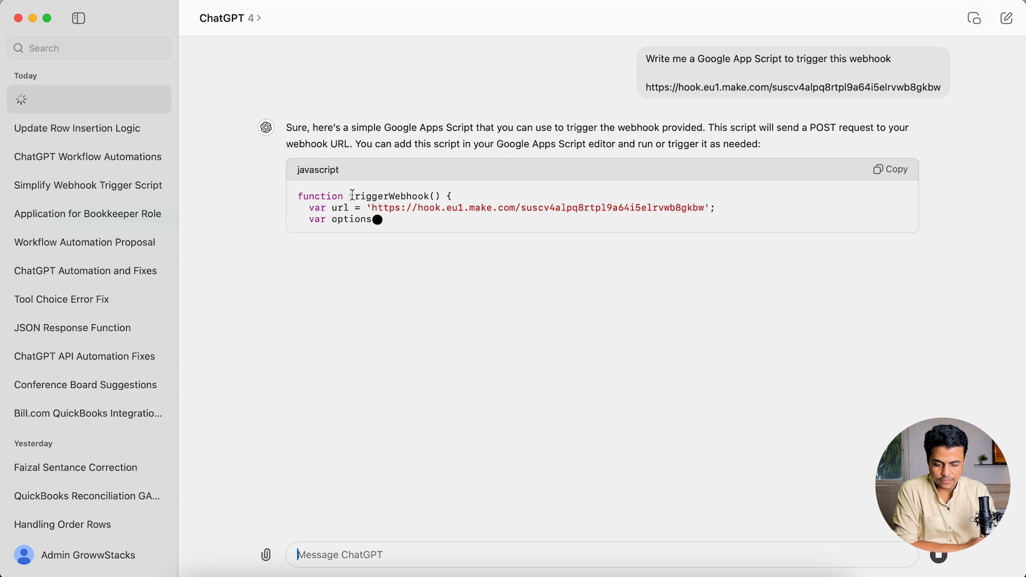
pyautogui.doubleClick(350, 195)
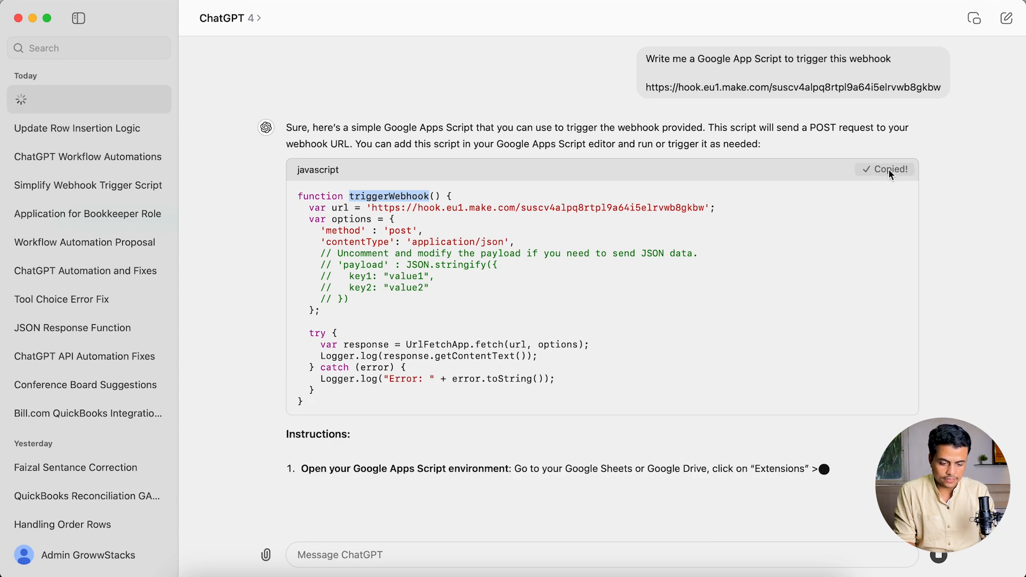
pyautogui.tripleClick(662, 210)
pyautogui.press('super+Tab')
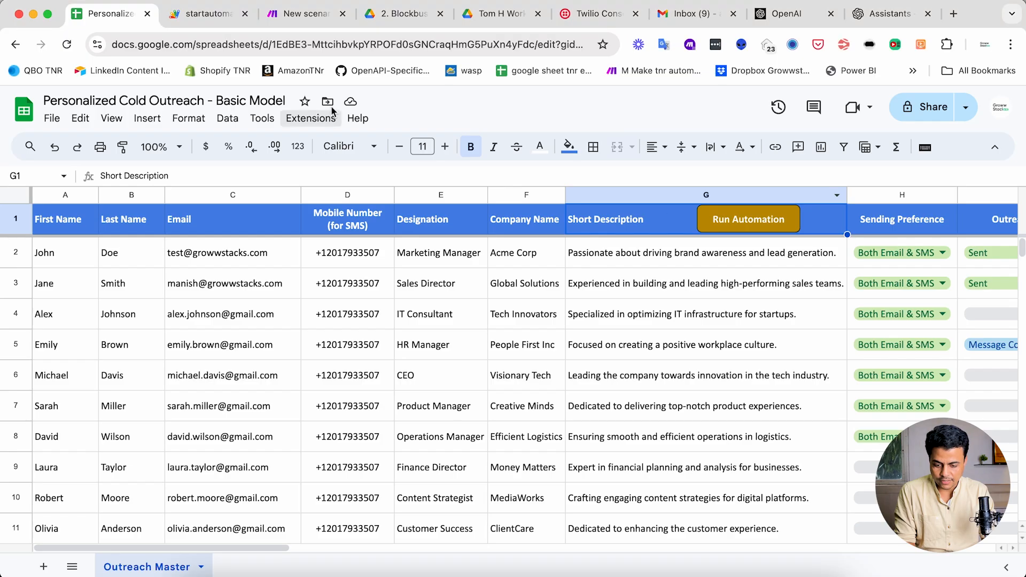
# - Paste the triggerWebhook code into the startautomation project's Code.gs and save it
pyautogui.click(209, 14)
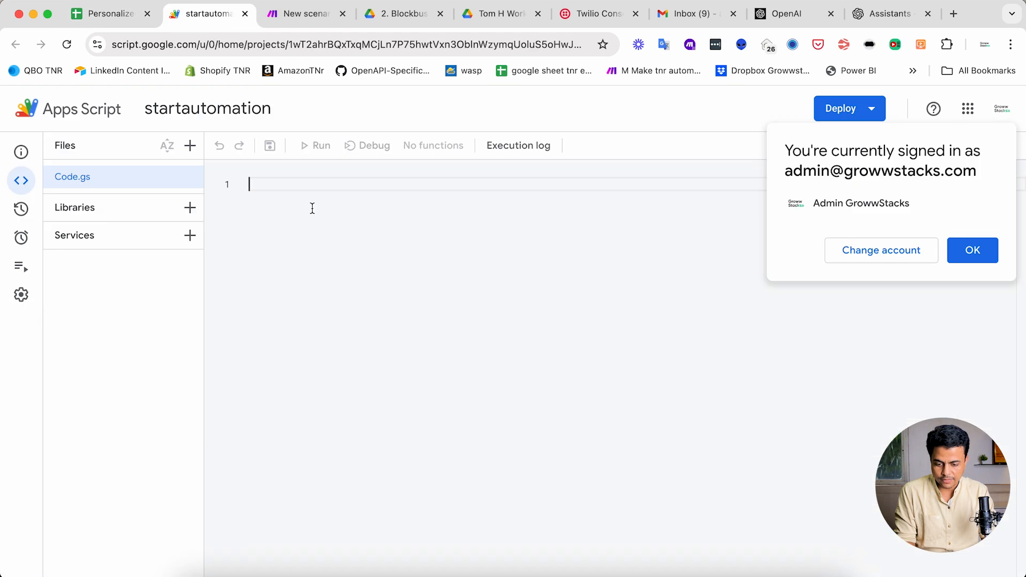
pyautogui.doubleClick(330, 187)
pyautogui.press('super+c')
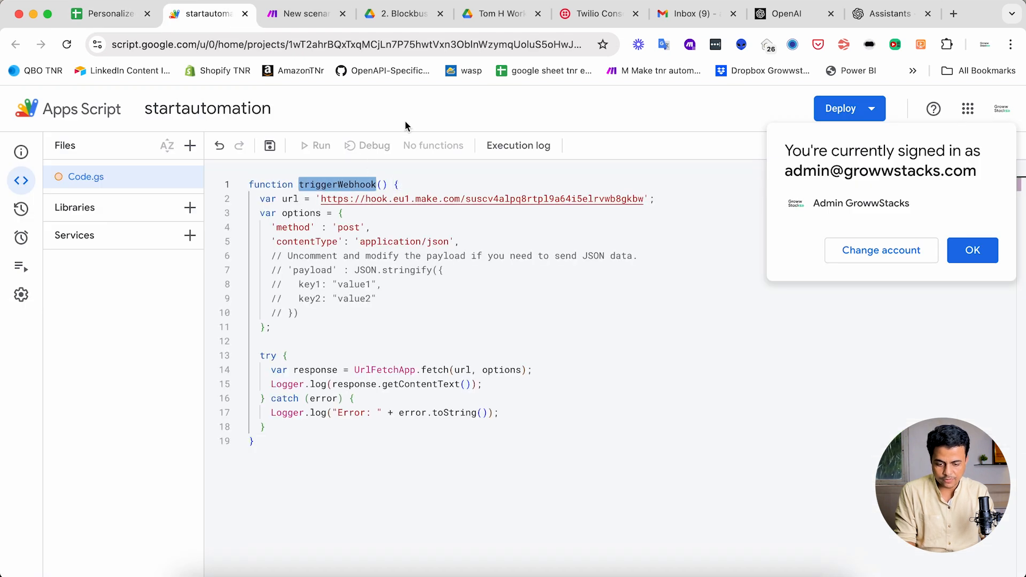
pyautogui.click(270, 147)
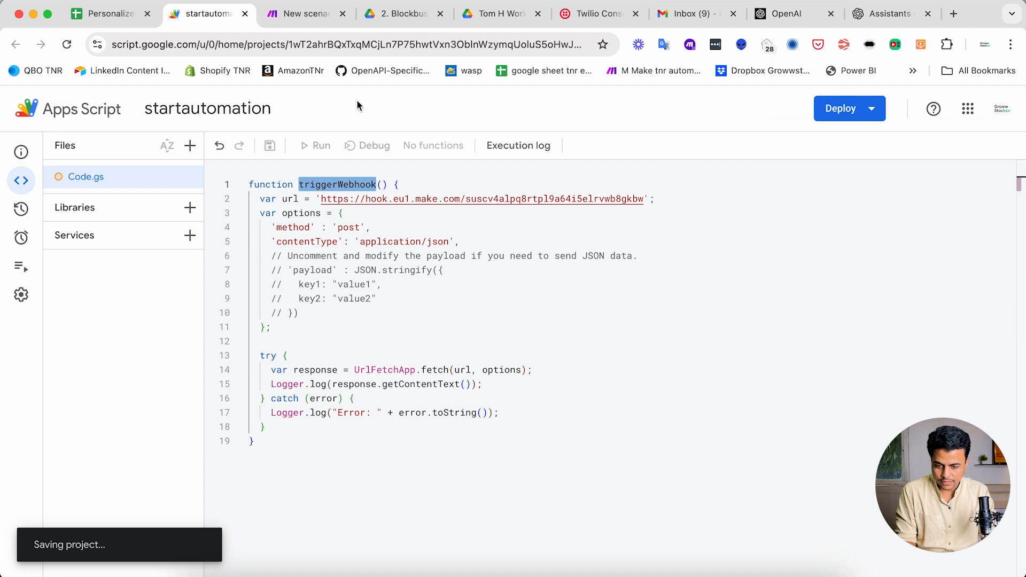
pyautogui.hotkey('ctrl', 'shift', 'Tab')
pyautogui.click(737, 223)
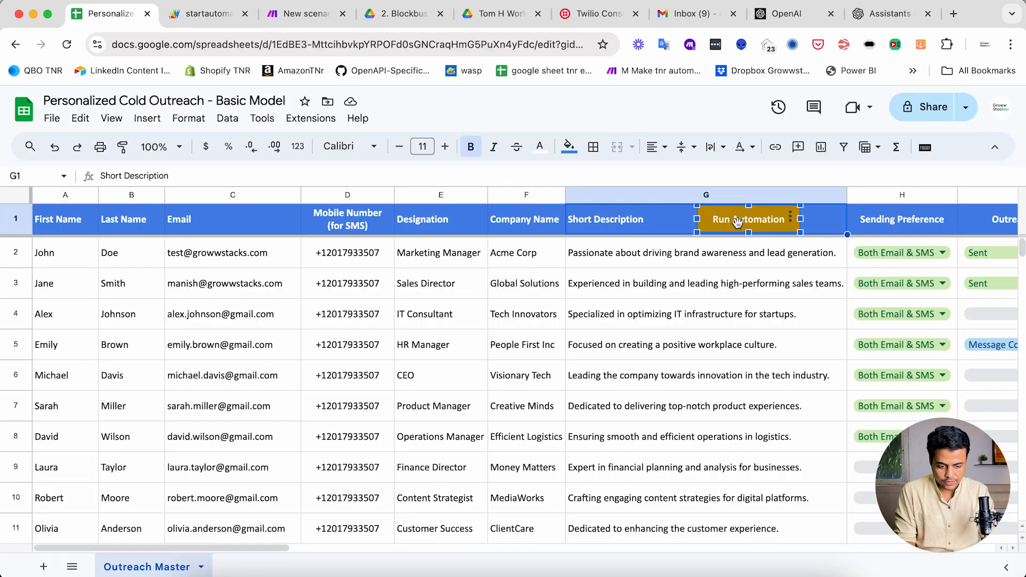
# - Assign the triggerWebhook script to the Run Automation button drawing
pyautogui.click(792, 219)
pyautogui.click(812, 283)
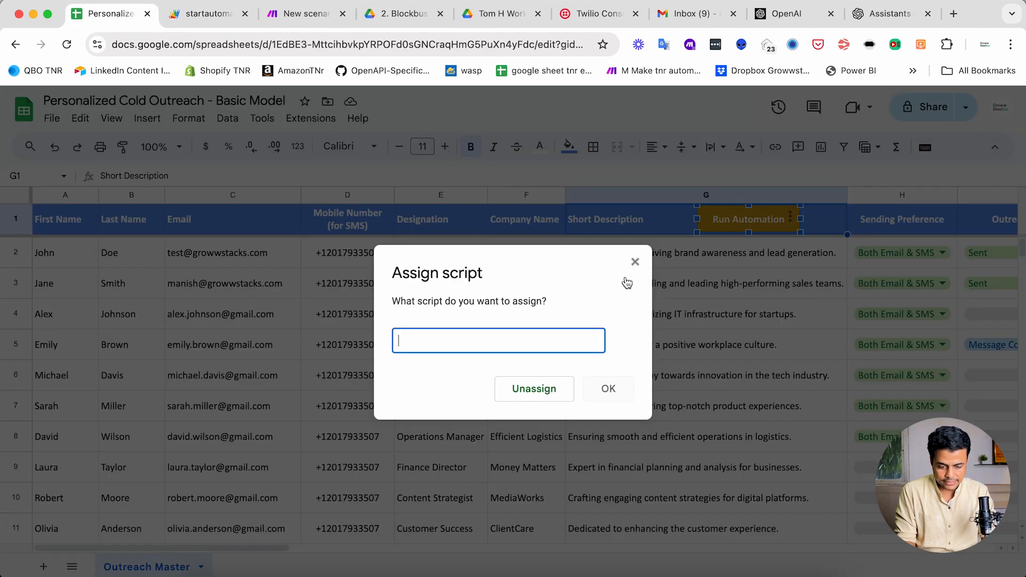
pyautogui.press('super+v')
pyautogui.hotkey('ctrl', 'Tab')
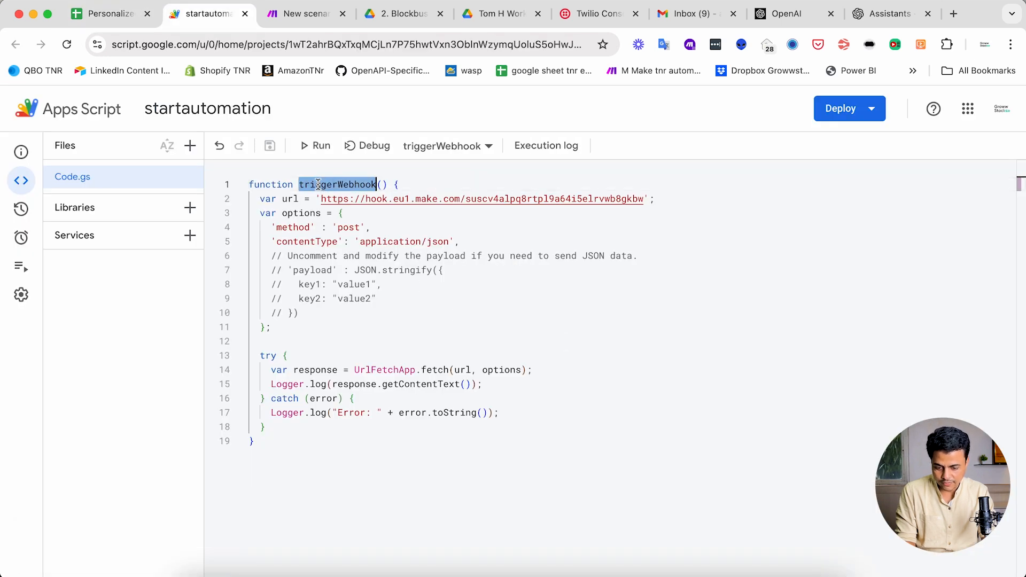
pyautogui.hotkey('ctrl', 'shift', 'Tab')
pyautogui.click(608, 389)
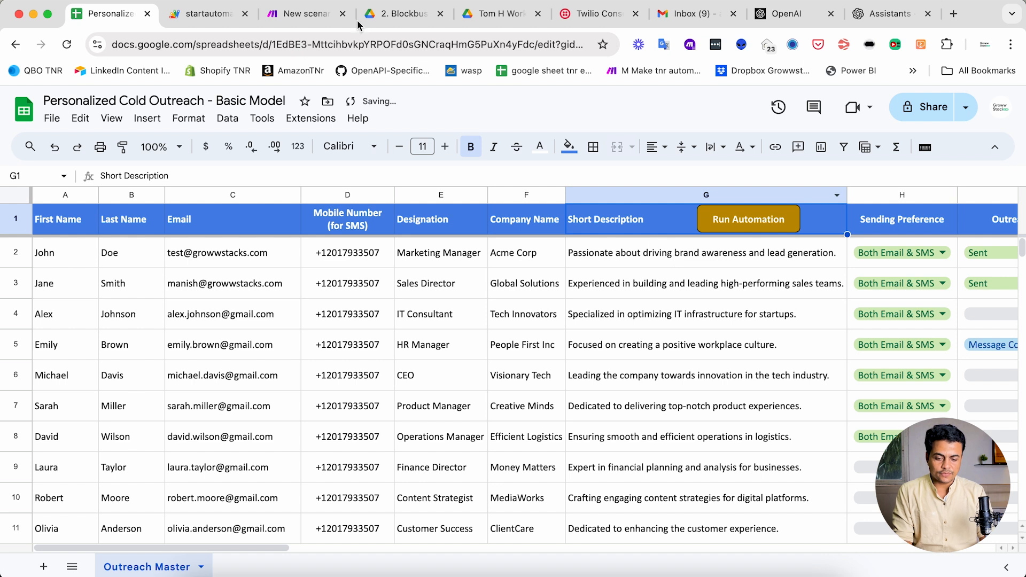
pyautogui.click(310, 16)
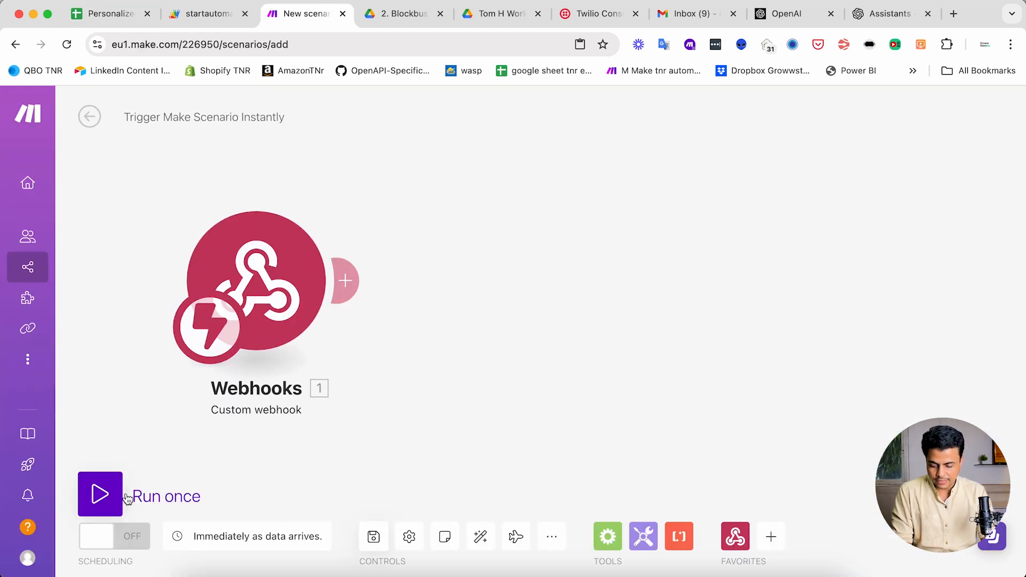
# - Run the scenario once, press the sheet's Run Automation button, and check Make's webhook output
pyautogui.click(107, 497)
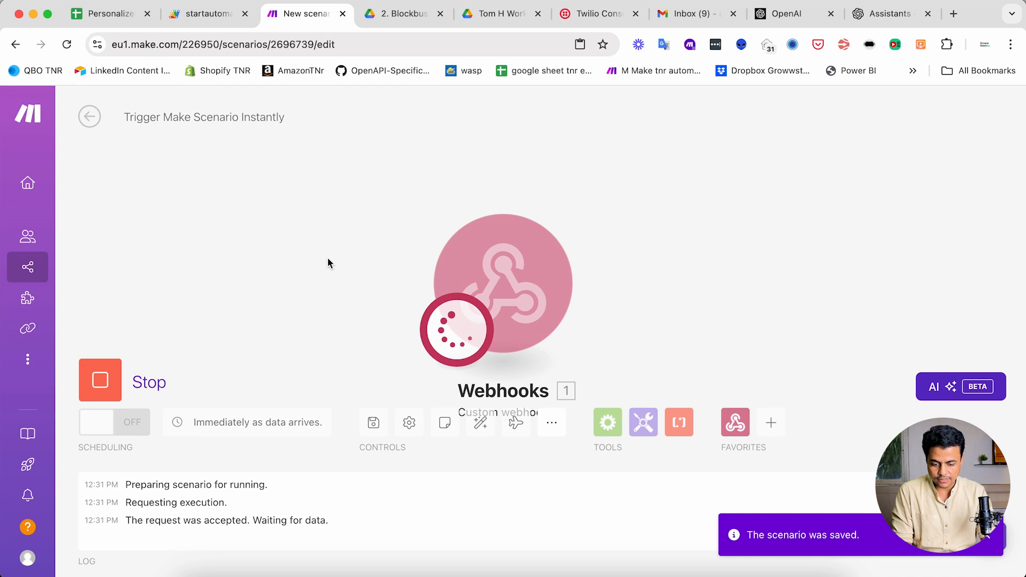
pyautogui.hotkey('ctrl', 'shift', 'Tab')
pyautogui.hotkey('ctrl', 'shift', 'Tab')
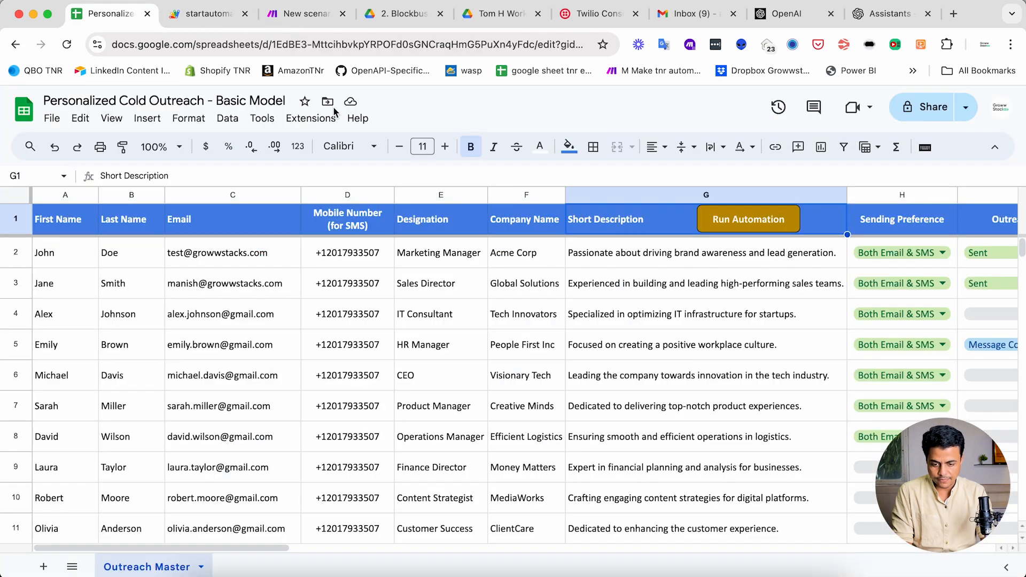
pyautogui.click(722, 224)
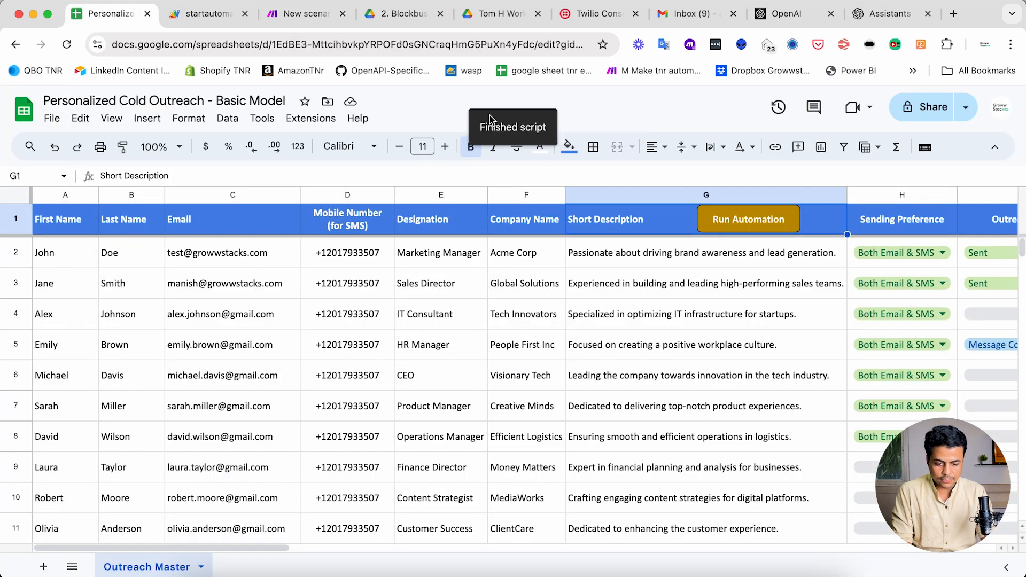
pyautogui.click(300, 15)
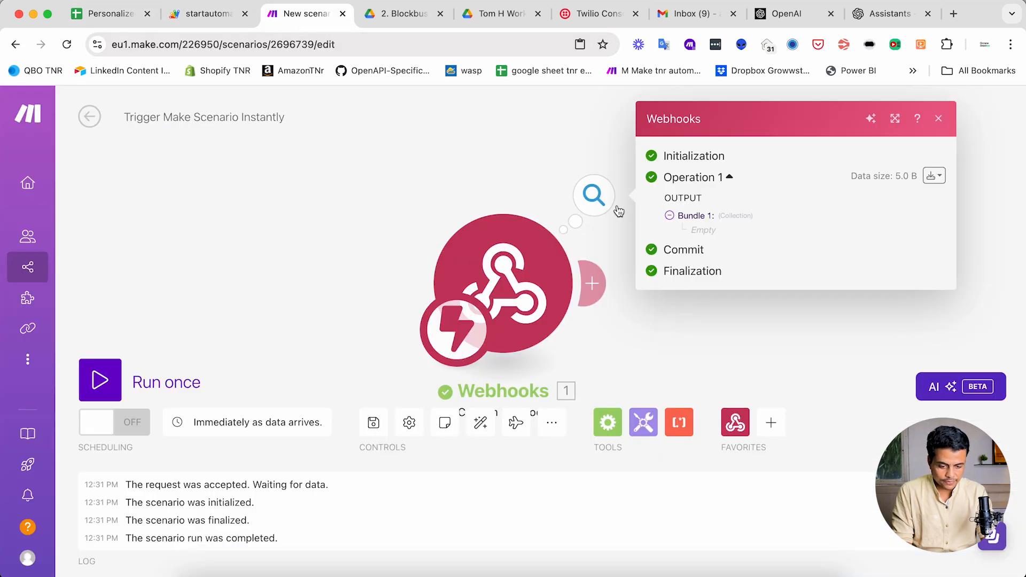
pyautogui.click(456, 187)
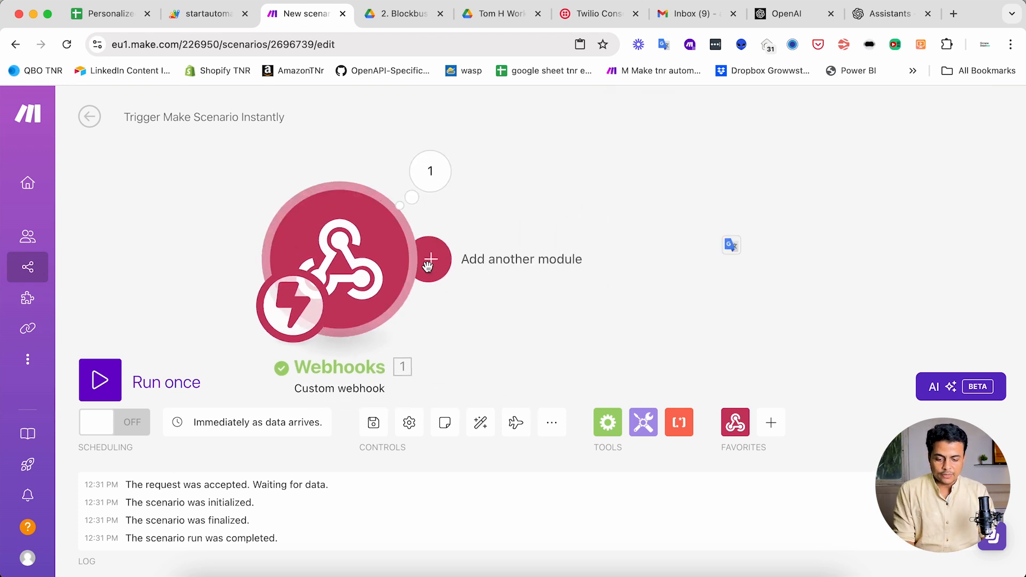
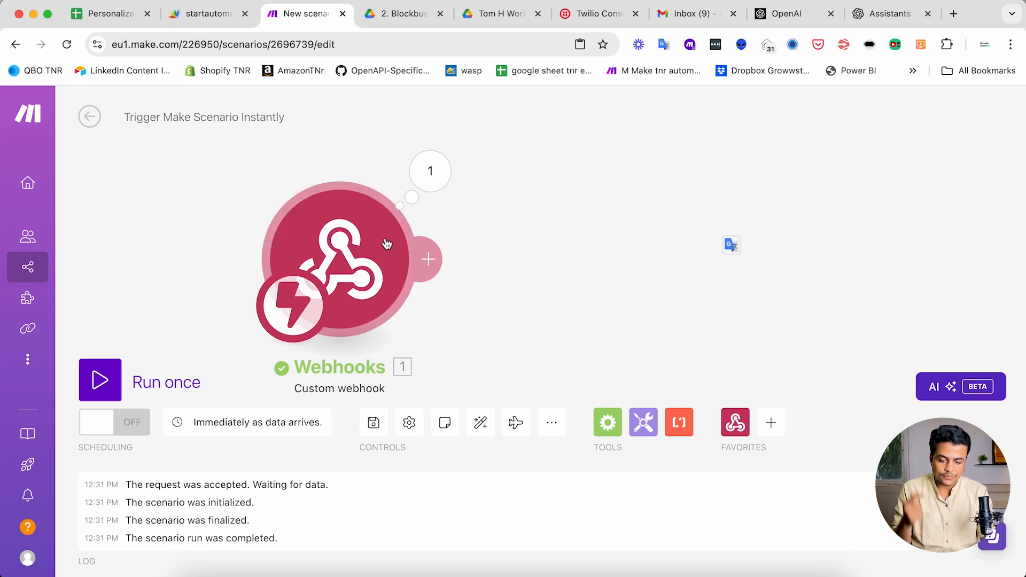
# - Add the Make app's Run a Scenario module after the webhook and start a new connection
pyautogui.click(425, 258)
pyautogui.write('make')
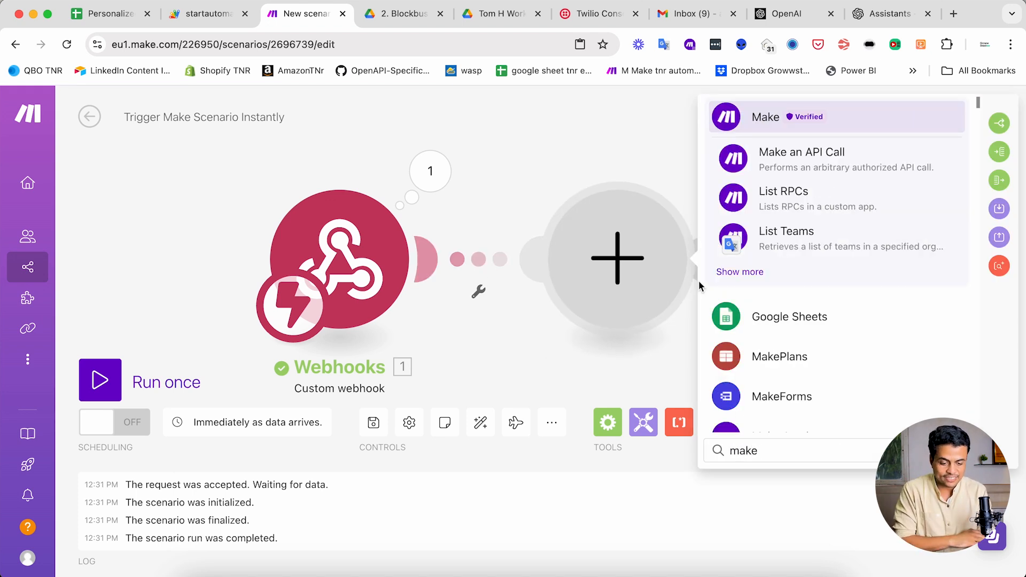
pyautogui.click(724, 277)
pyautogui.scroll(-3, 781, 340)
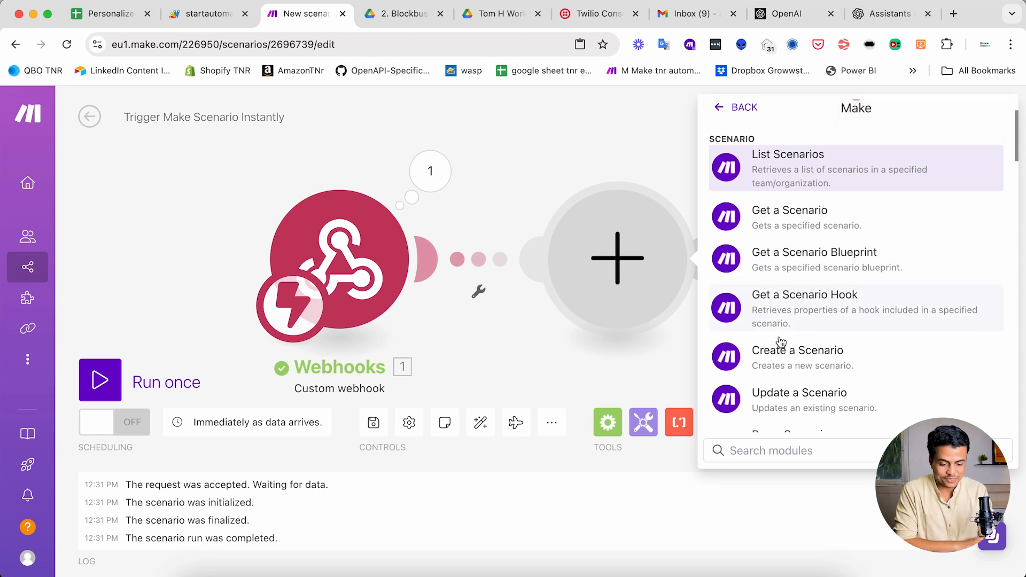
pyautogui.scroll(-2, 780, 340)
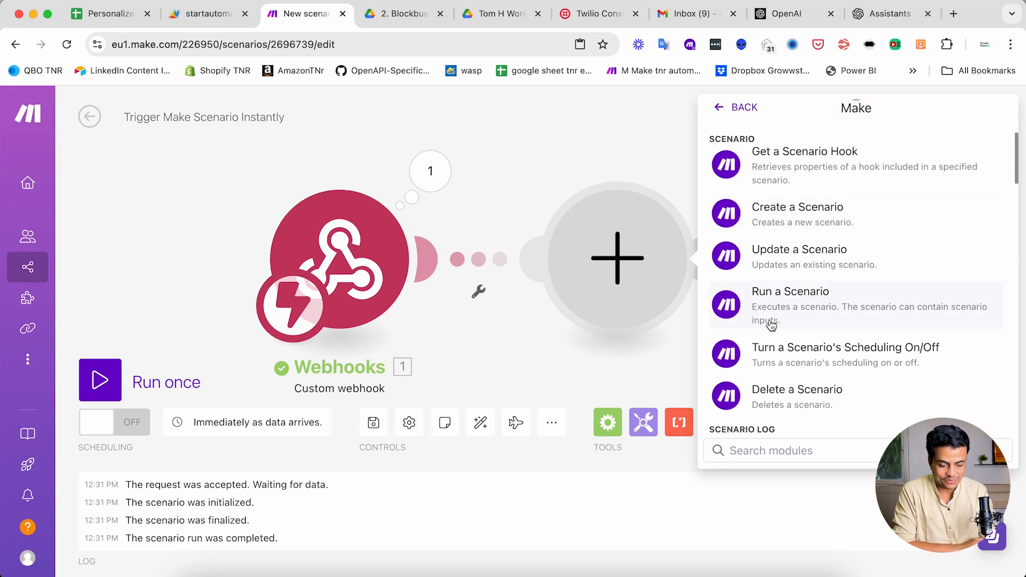
pyautogui.click(799, 304)
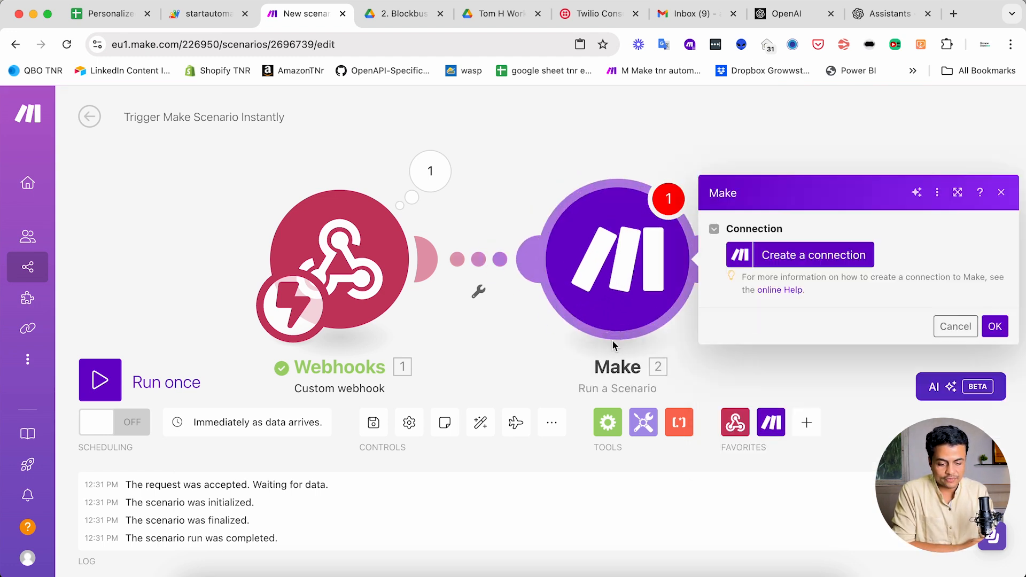
pyautogui.click(659, 241)
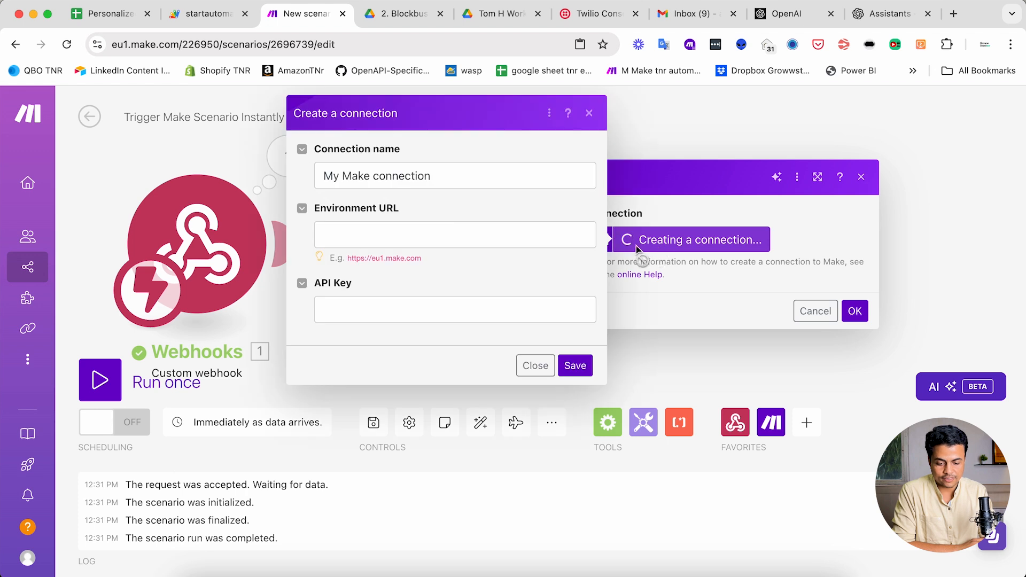
pyautogui.rightClick(301, 14)
pyautogui.click(327, 108)
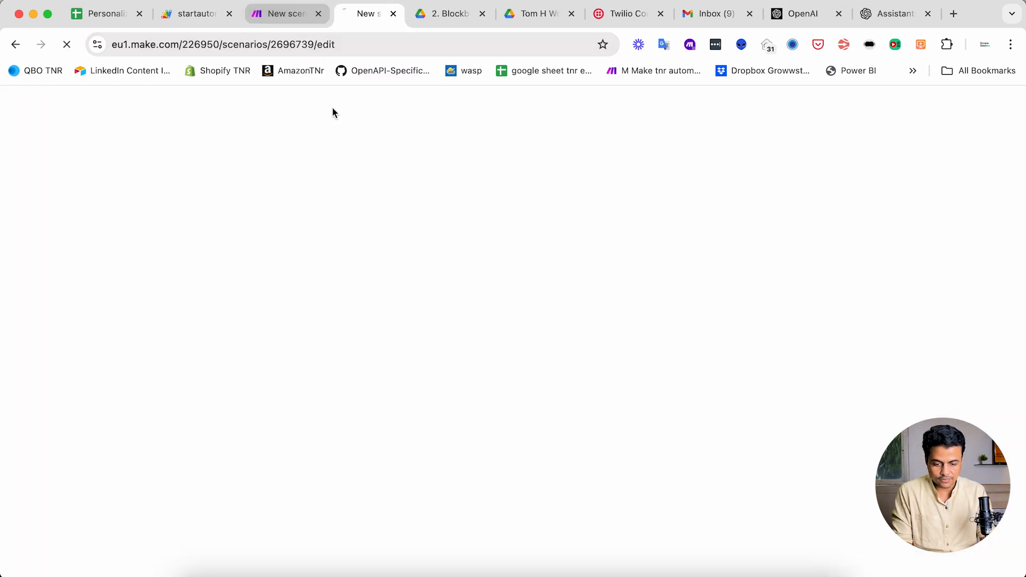
pyautogui.hotkey('ctrl', 'shift', 'Tab')
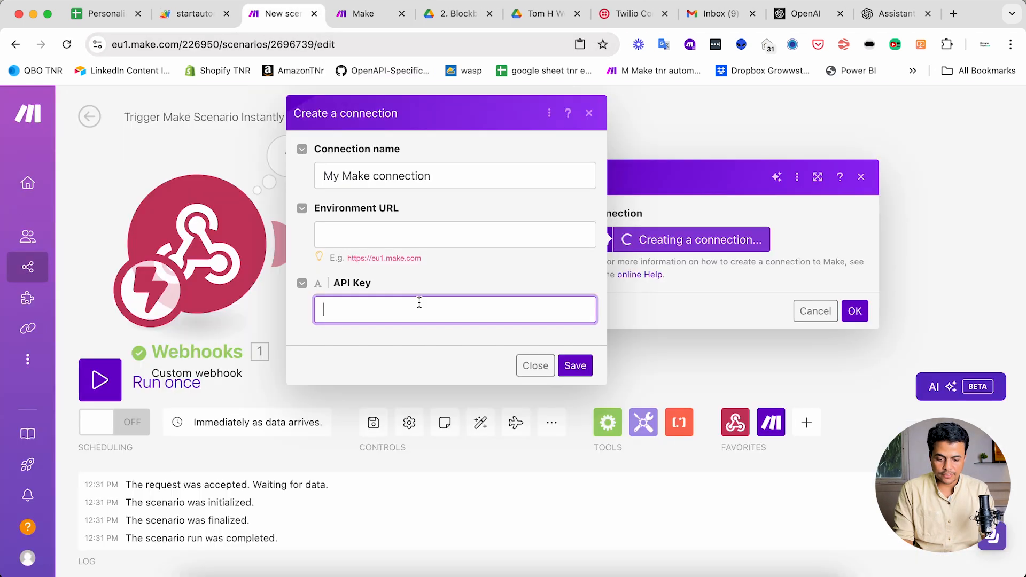
pyautogui.click(393, 243)
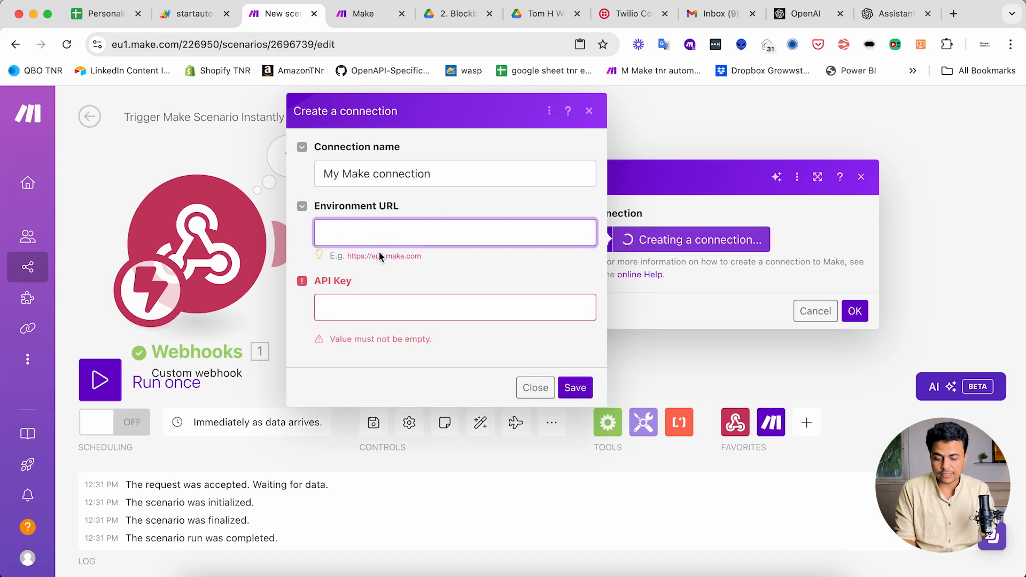
pyautogui.moveTo(351, 261); pyautogui.dragTo(426, 258)
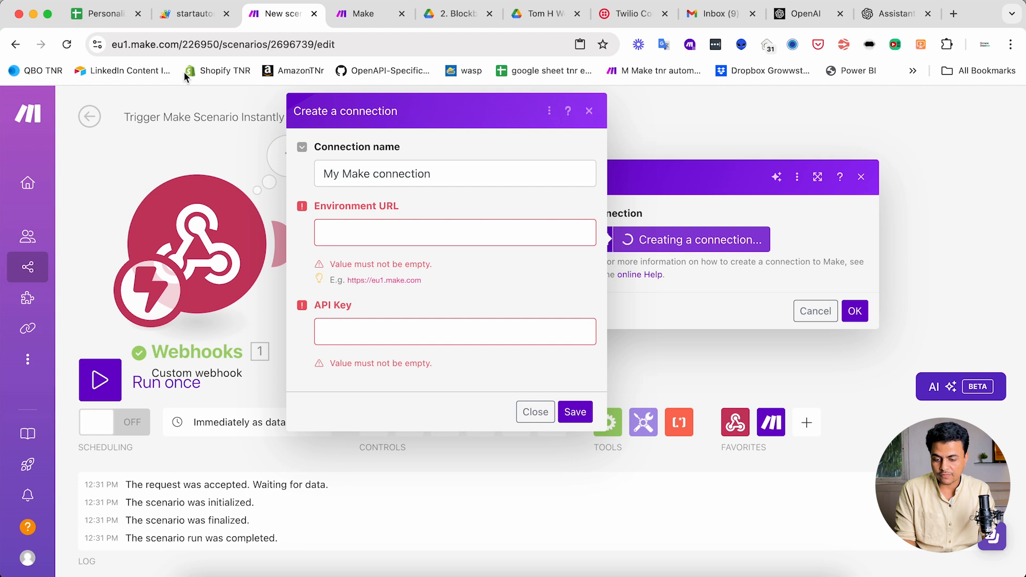
pyautogui.moveTo(182, 44); pyautogui.dragTo(102, 46)
pyautogui.press('super+c')
pyautogui.click(427, 230)
pyautogui.press('super+v')
pyautogui.press('BackSpace')
pyautogui.click(417, 305)
# - In the duplicated tab, open the profile's API Access token list
pyautogui.hotkey('ctrl', 'Tab')
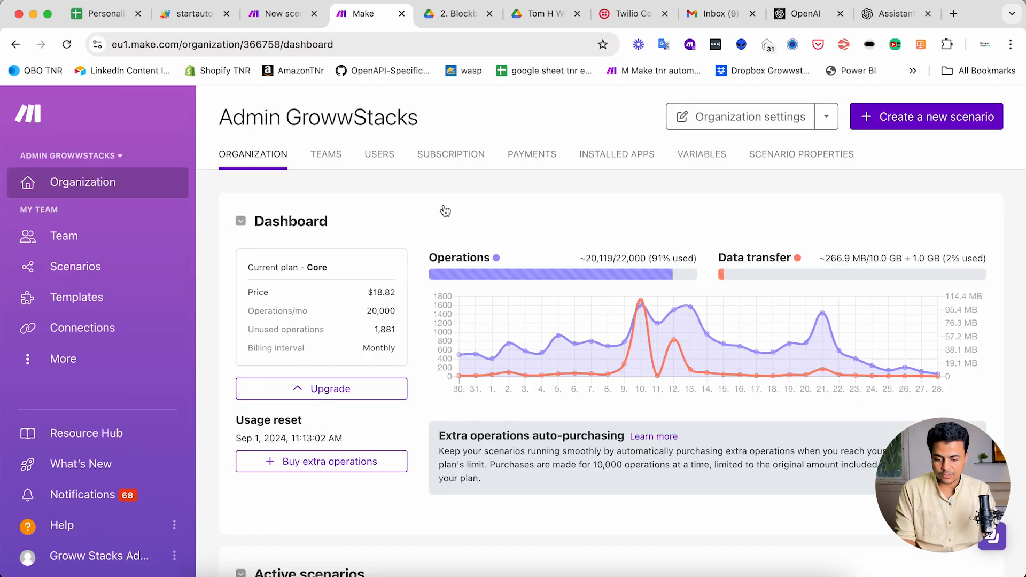
pyautogui.click(116, 555)
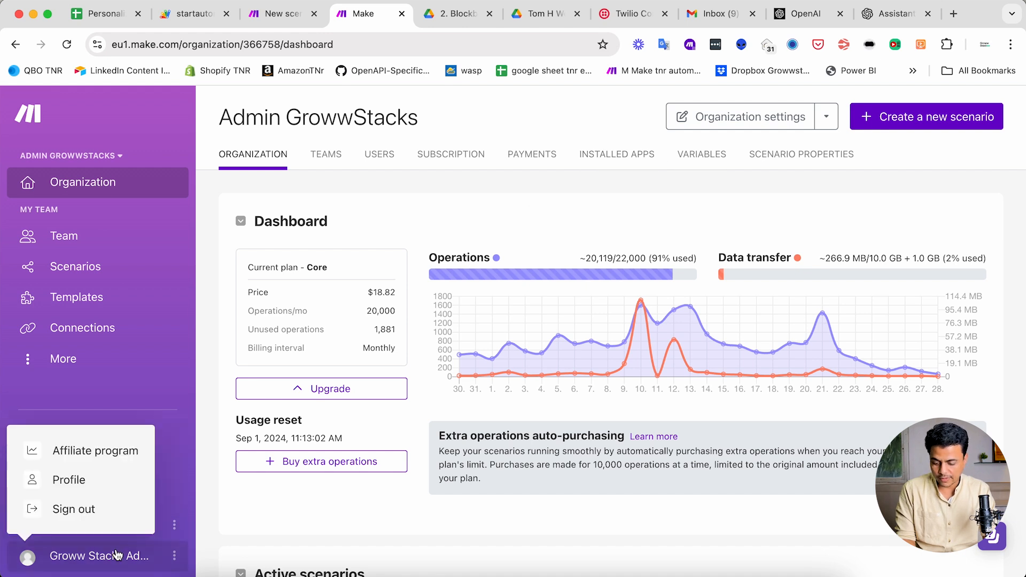
pyautogui.click(78, 480)
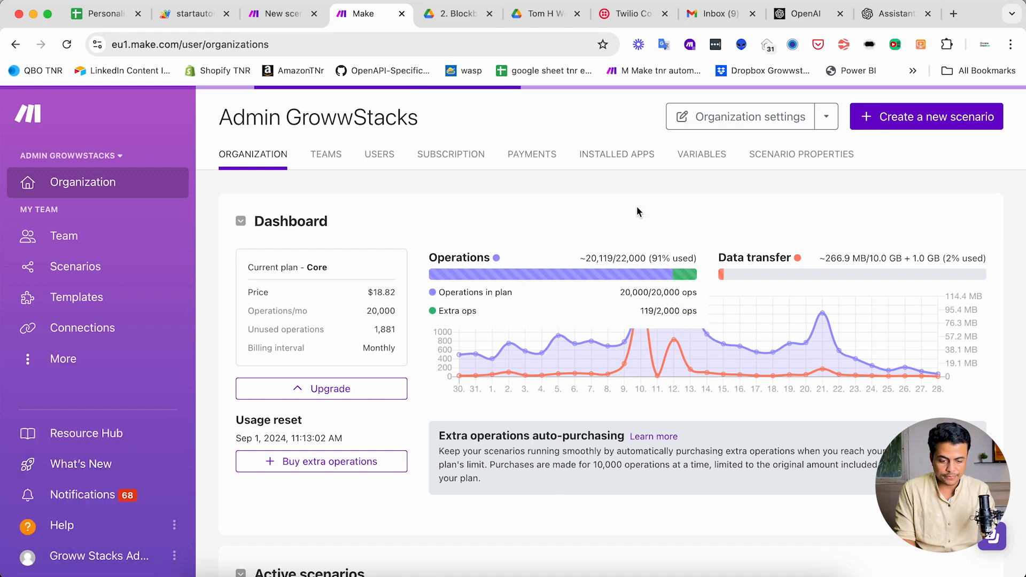
pyautogui.click(635, 164)
pyautogui.click(579, 161)
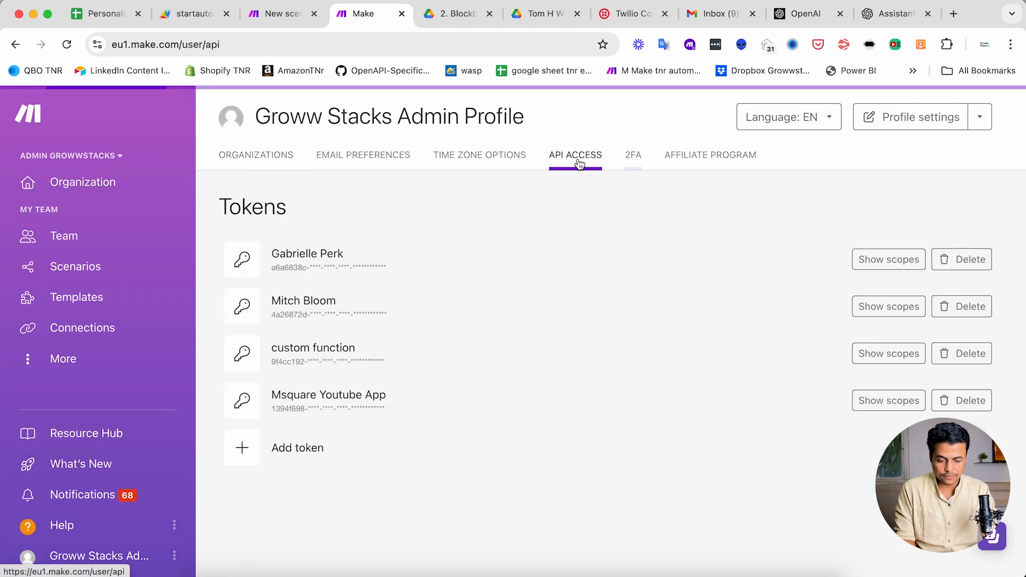
# - Add the 'Run Scenario Automation' API token with all scopes selected and save it
pyautogui.click(310, 450)
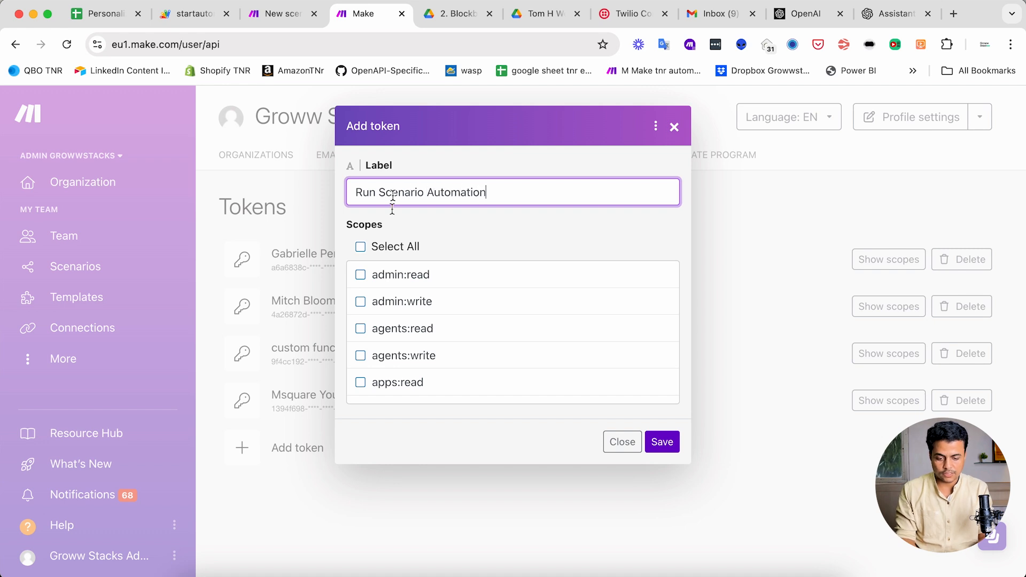
pyautogui.scroll(-5, 412, 337)
pyautogui.scroll(5, 379, 290)
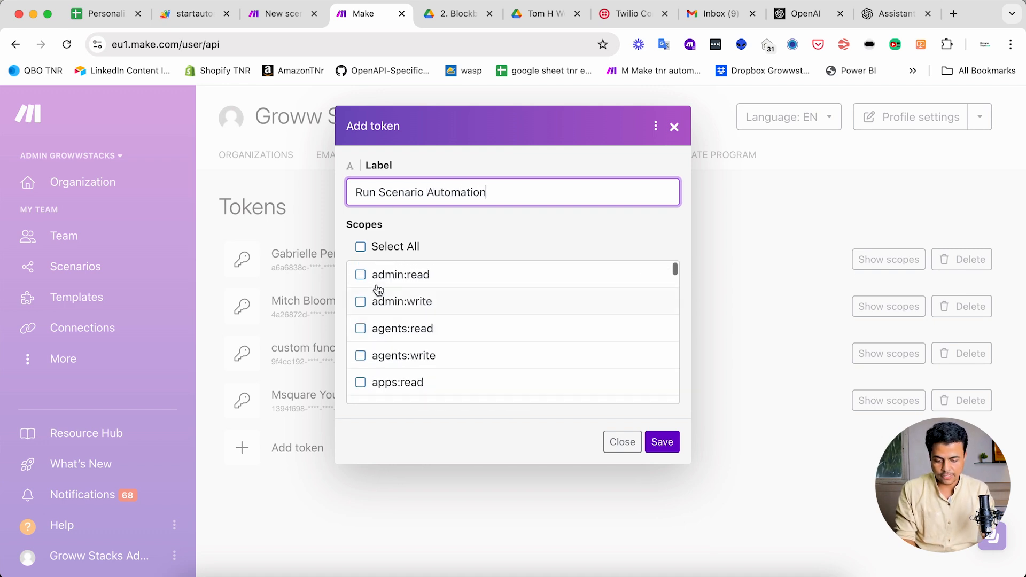
pyautogui.click(360, 247)
pyautogui.scroll(-10, 414, 362)
pyautogui.scroll(-5, 415, 362)
pyautogui.scroll(5, 412, 353)
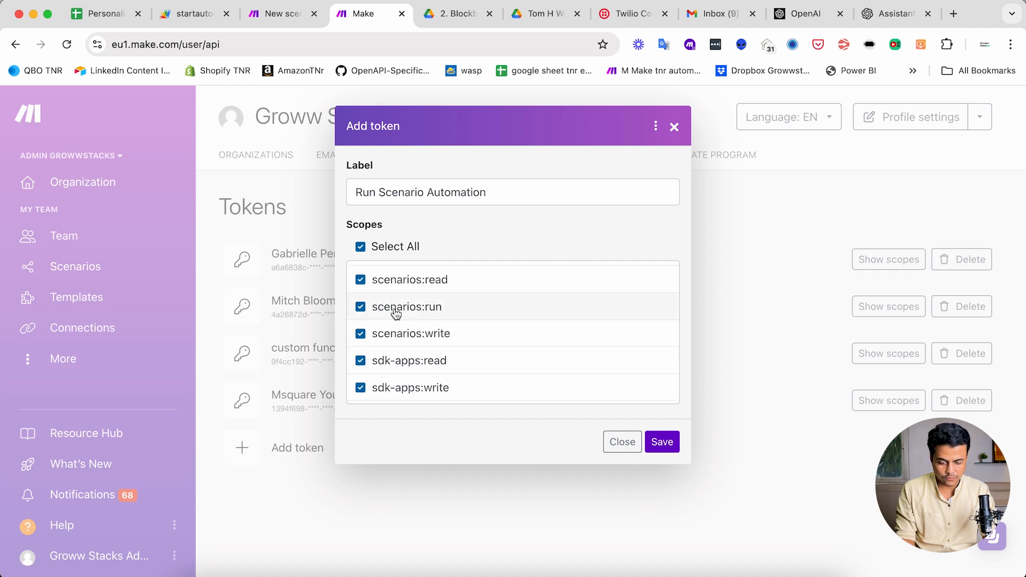
pyautogui.scroll(1, 447, 340)
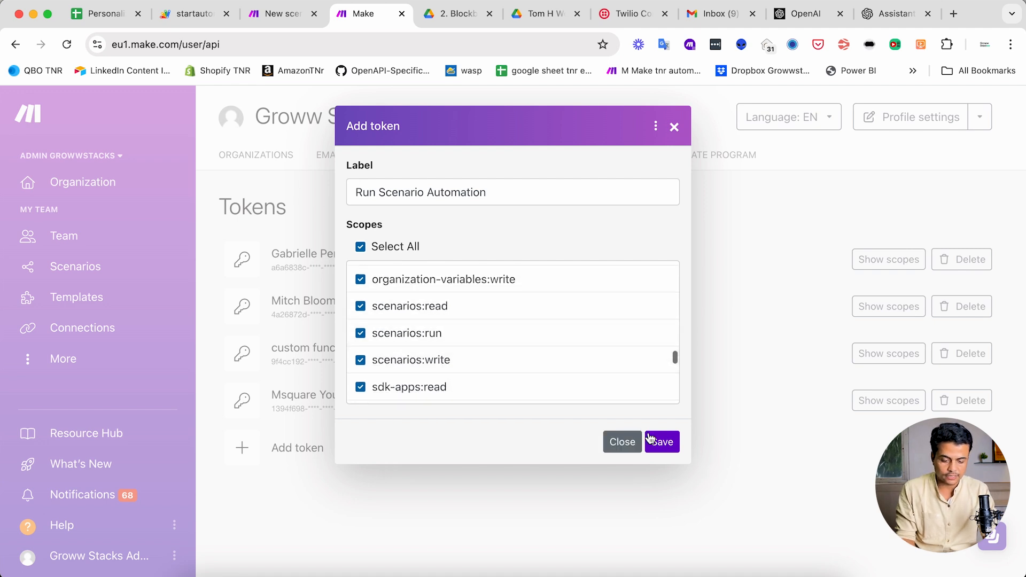
pyautogui.click(661, 440)
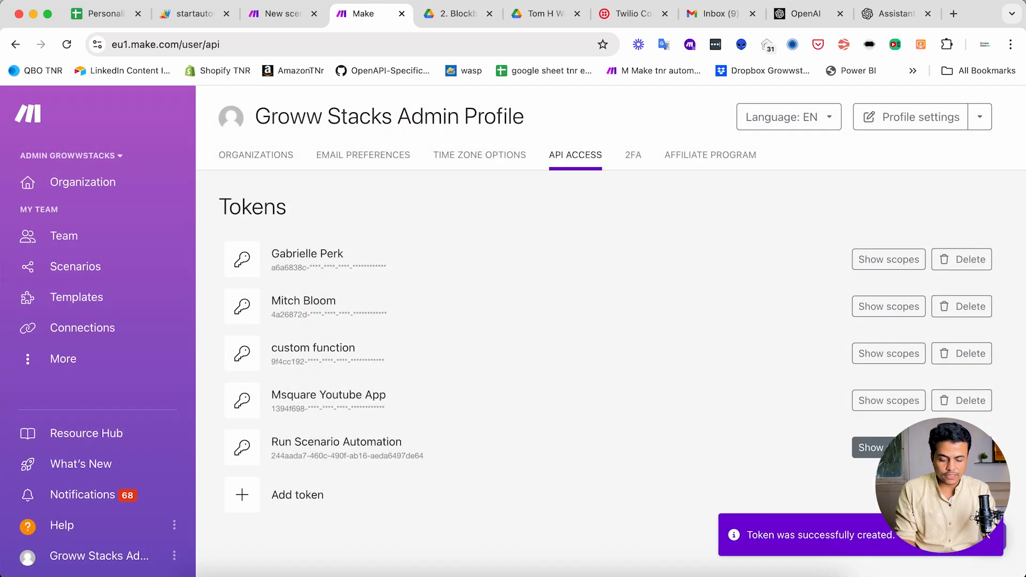
# - Copy the new token's key into the connection's API Key field
pyautogui.moveTo(434, 457); pyautogui.dragTo(272, 456)
pyautogui.press('super+c')
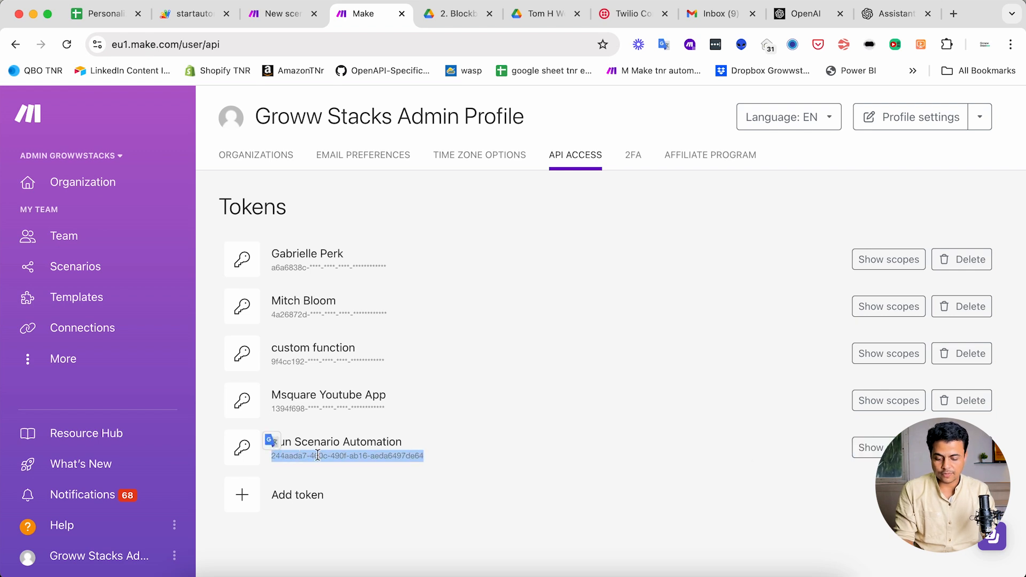
pyautogui.click(464, 471)
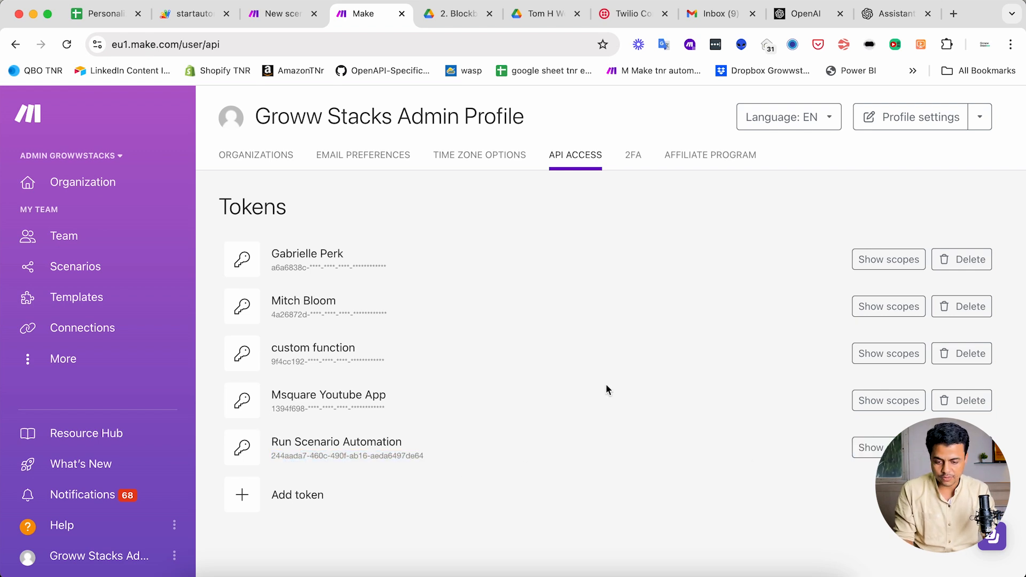
pyautogui.hotkey('ctrl', 'shift', 'Tab')
pyautogui.press('super+v')
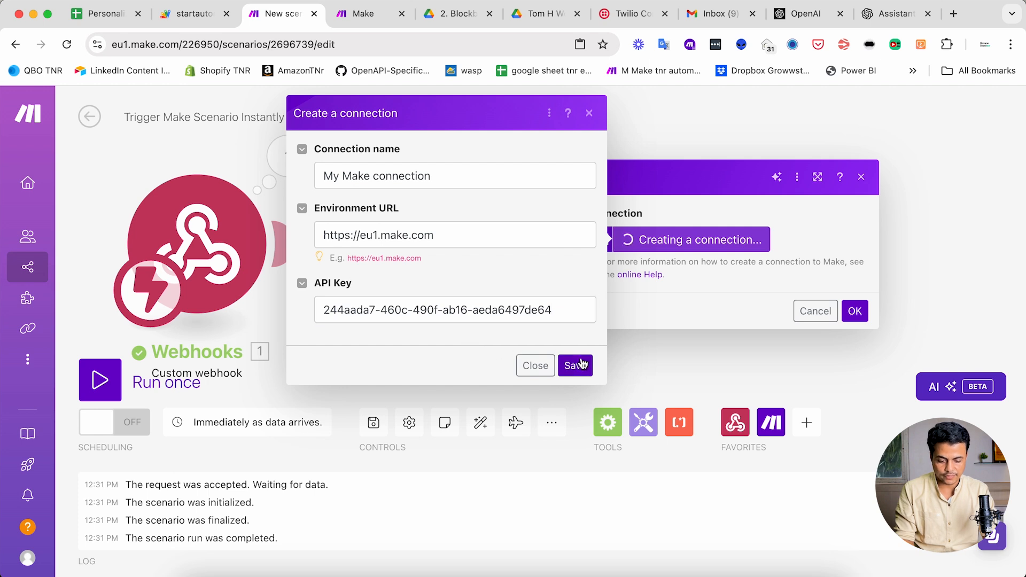
# - Save the connection and paste scenario ID 2696678, copied from the Cold Email scenario's address
pyautogui.click(577, 366)
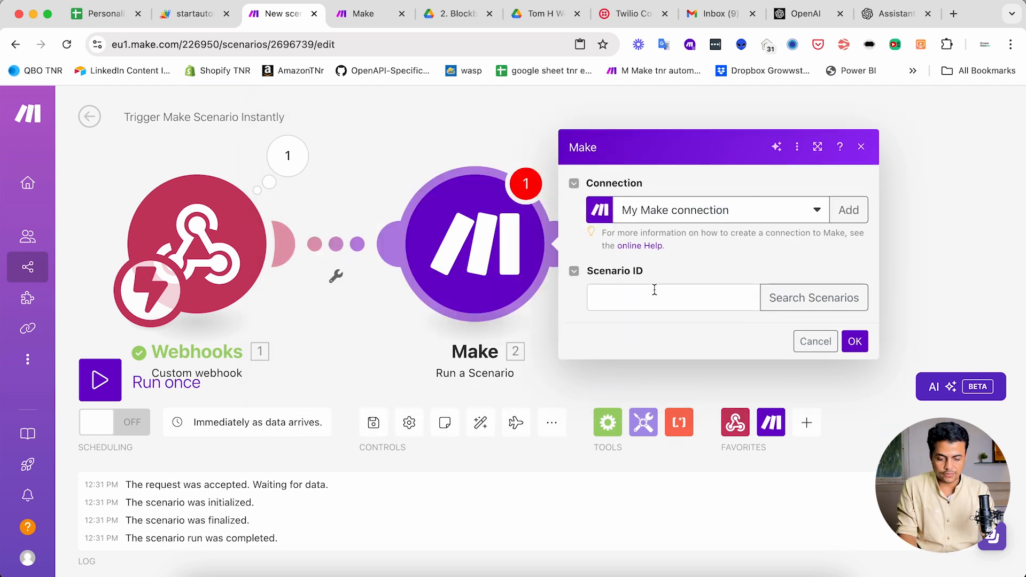
pyautogui.click(650, 298)
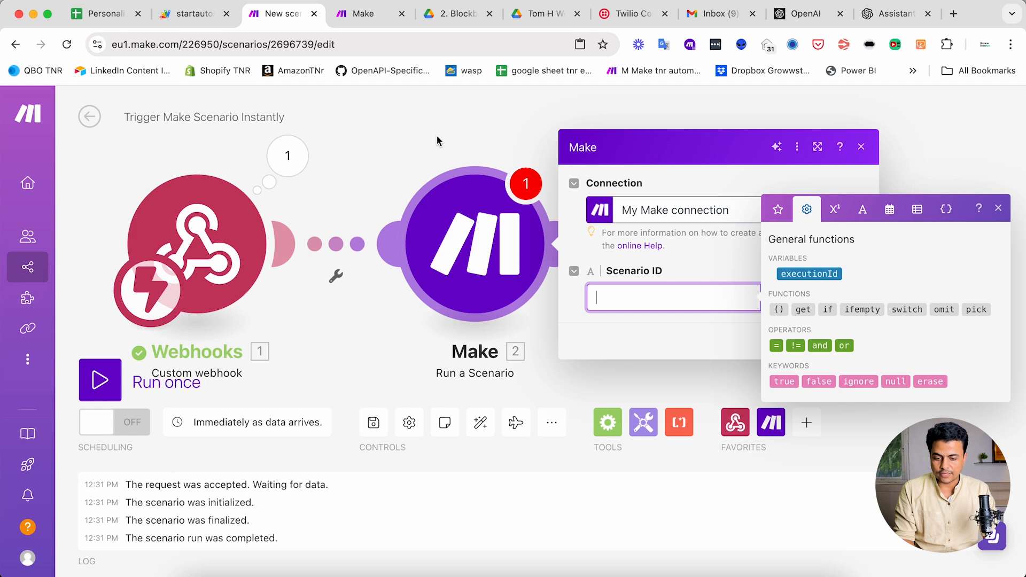
pyautogui.click(366, 16)
pyautogui.click(106, 266)
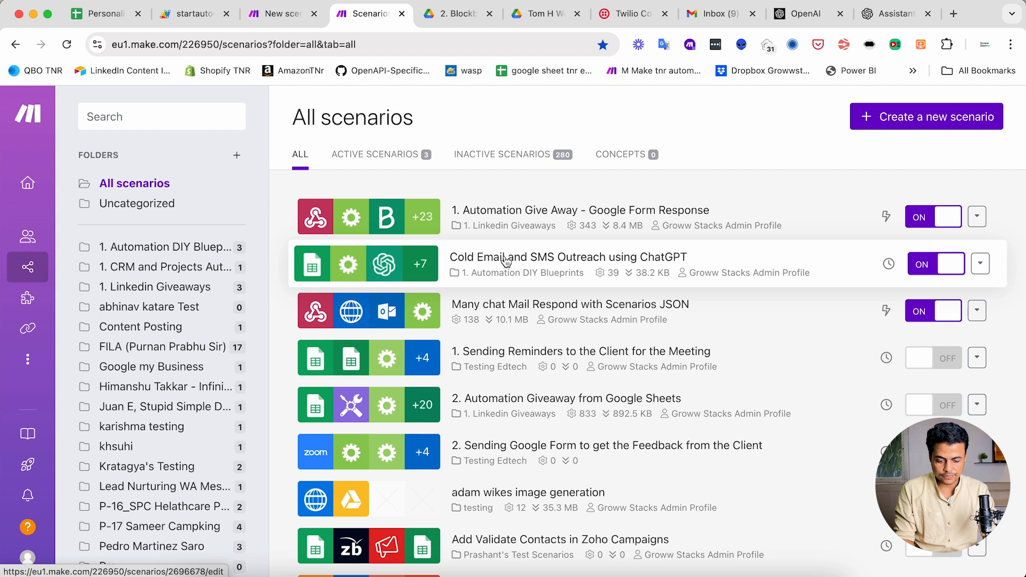
pyautogui.click(505, 261)
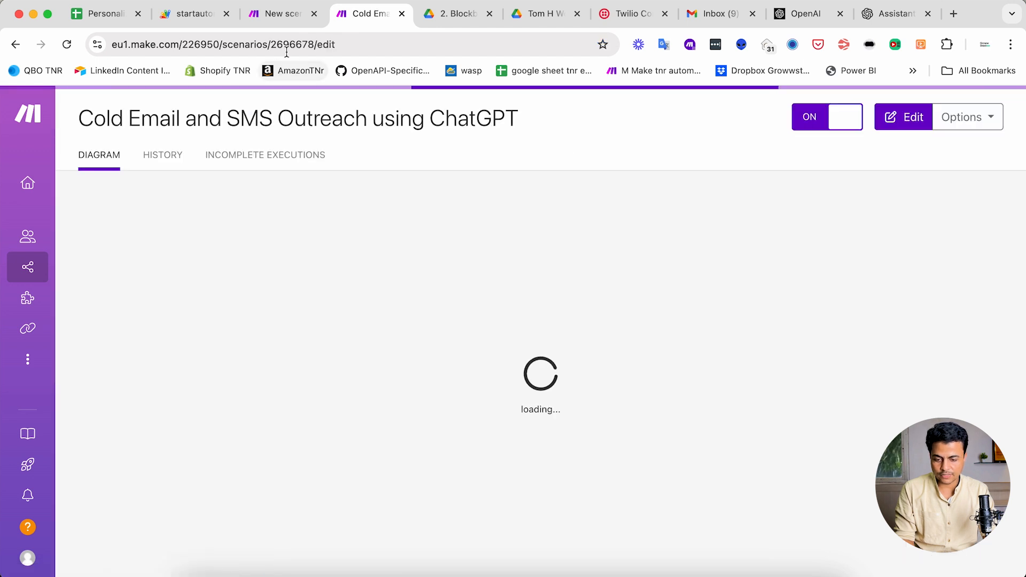
pyautogui.click(290, 44)
pyautogui.doubleClick(322, 45)
pyautogui.press('super+c')
pyautogui.click(283, 14)
pyautogui.press('super+v')
# - Search scenarios and choose the Admin GrowwStacks organization
pyautogui.click(772, 297)
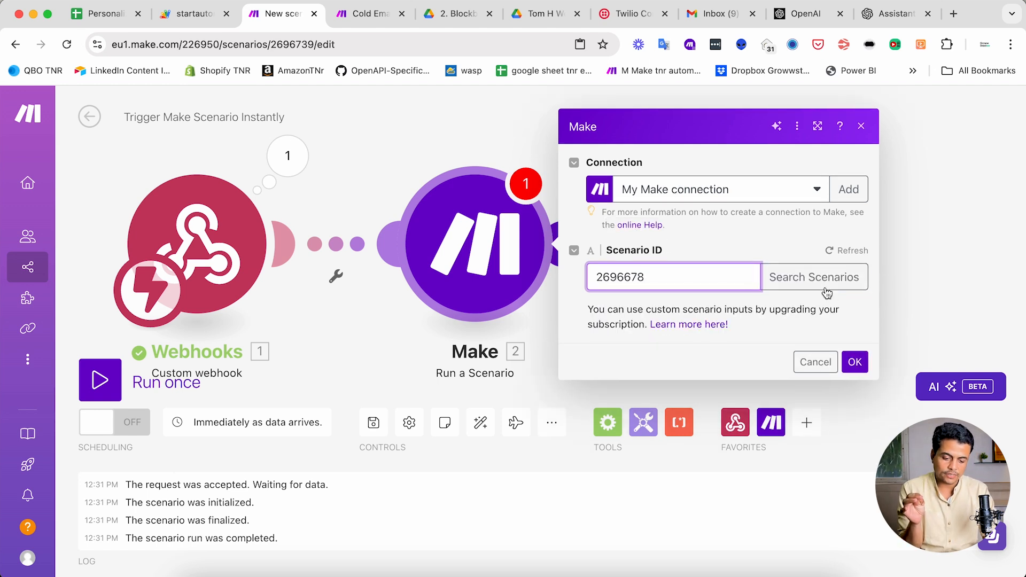
pyautogui.click(814, 277)
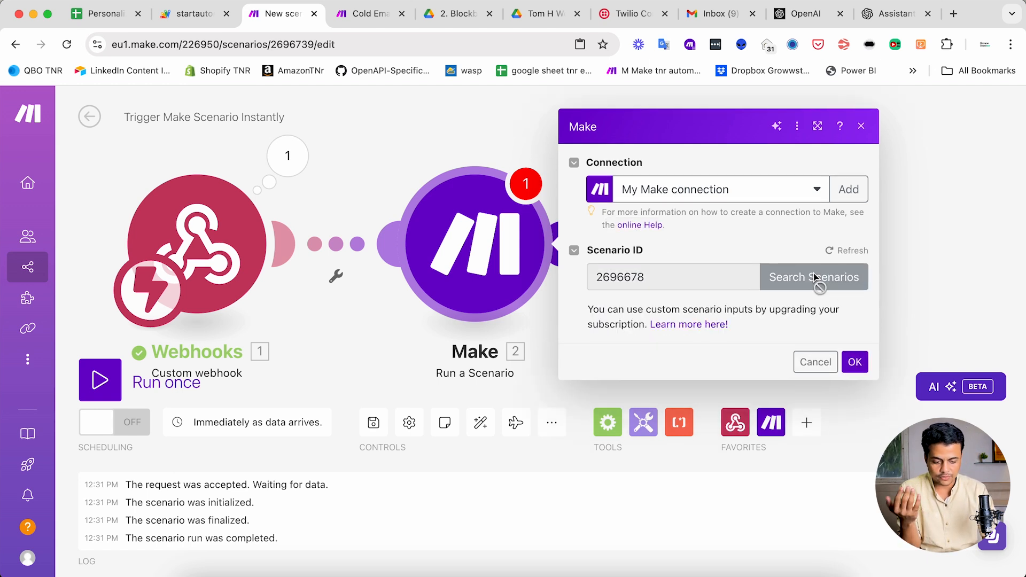
pyautogui.click(676, 279)
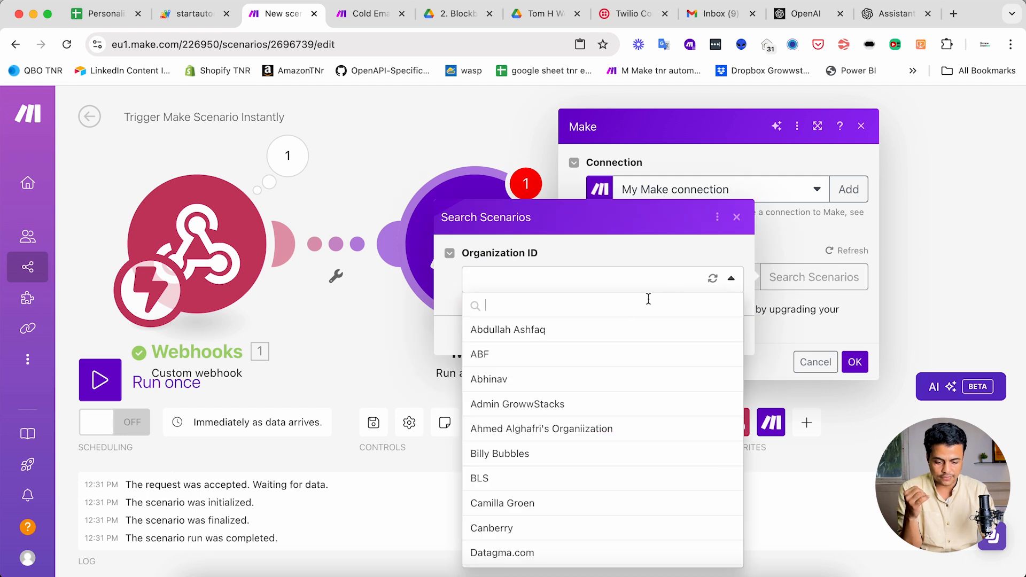
pyautogui.scroll(-5, 610, 385)
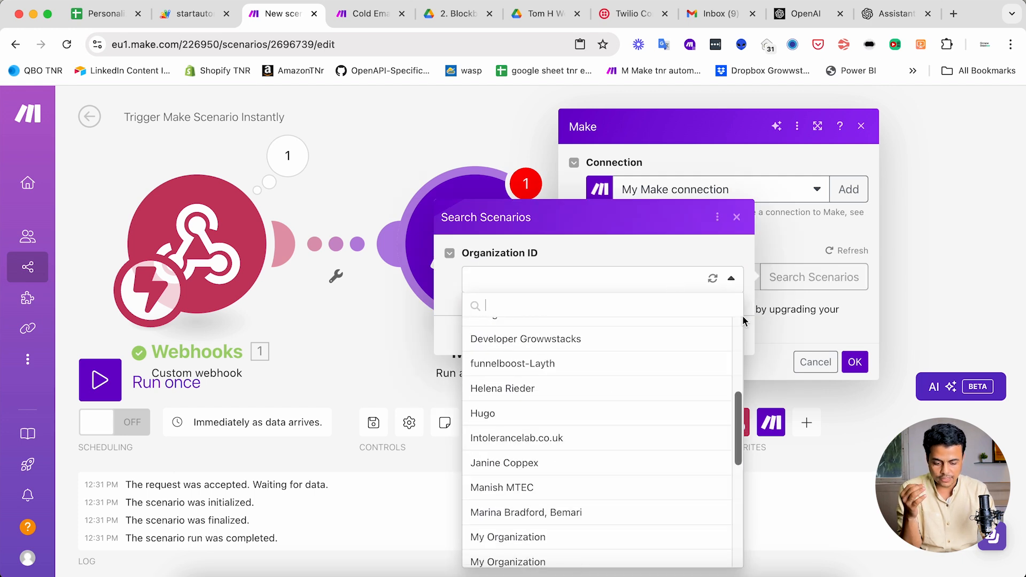
pyautogui.scroll(3, 561, 391)
pyautogui.scroll(2, 561, 391)
pyautogui.click(563, 332)
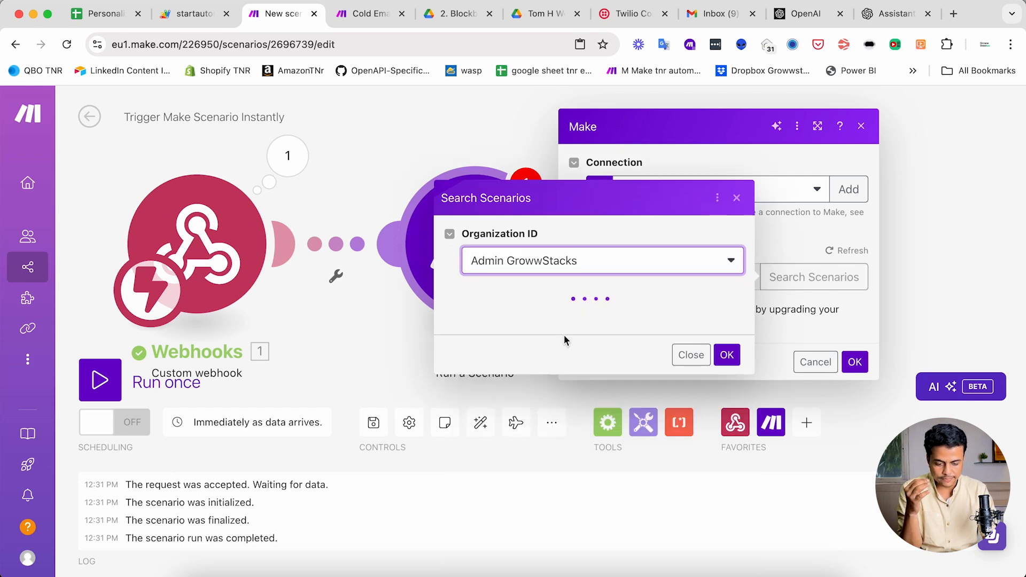
# - Choose My Team and the 1. Automation DIY Blueprints folder, pick the Cold Email scenario, and save
pyautogui.click(531, 307)
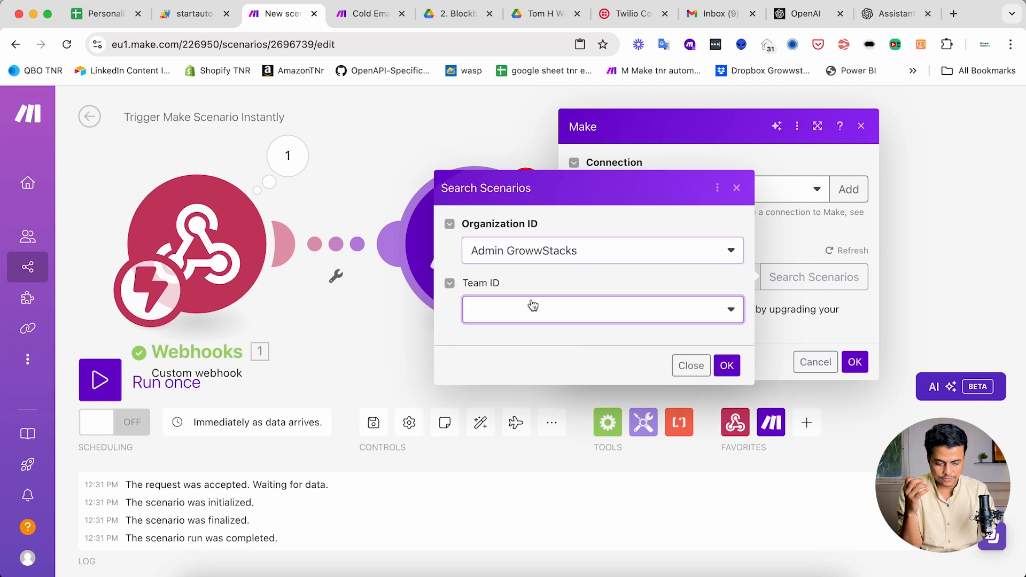
pyautogui.click(523, 360)
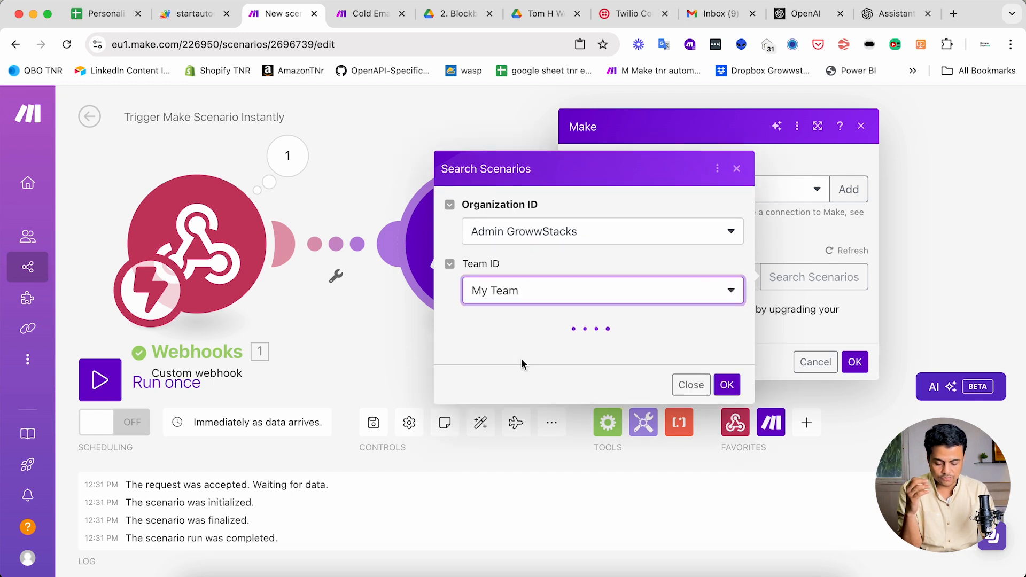
pyautogui.click(559, 338)
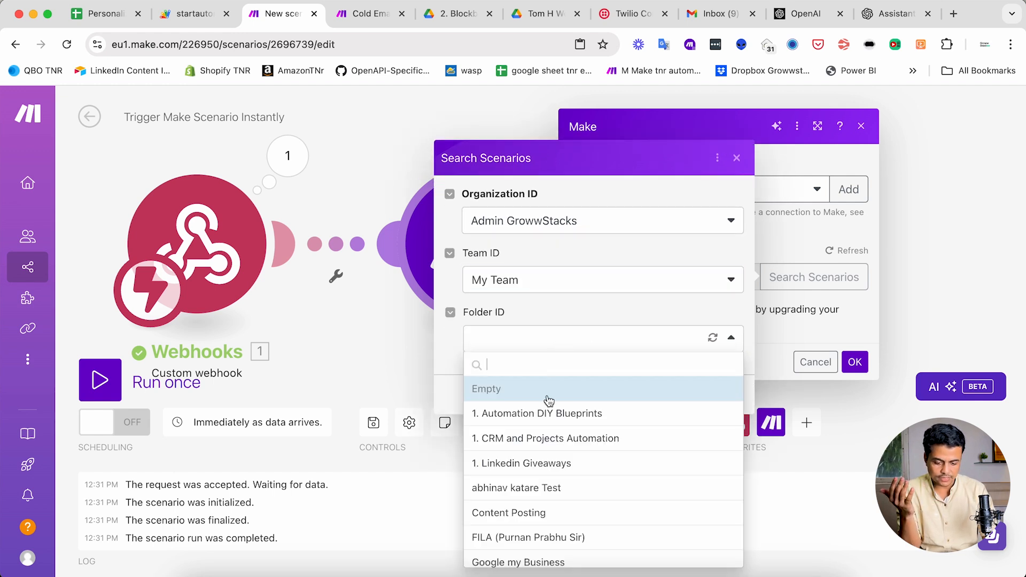
pyautogui.click(547, 416)
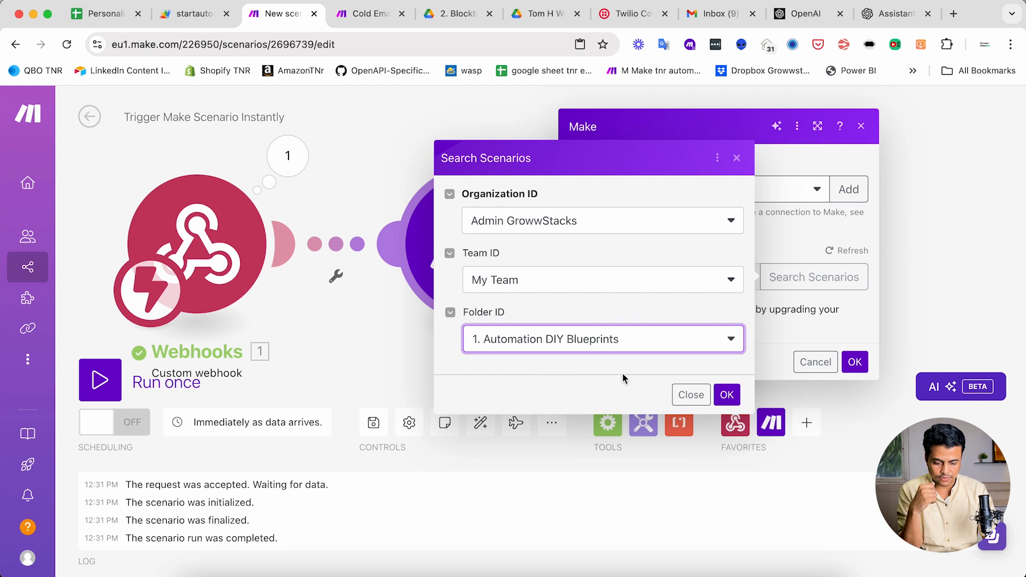
pyautogui.click(727, 395)
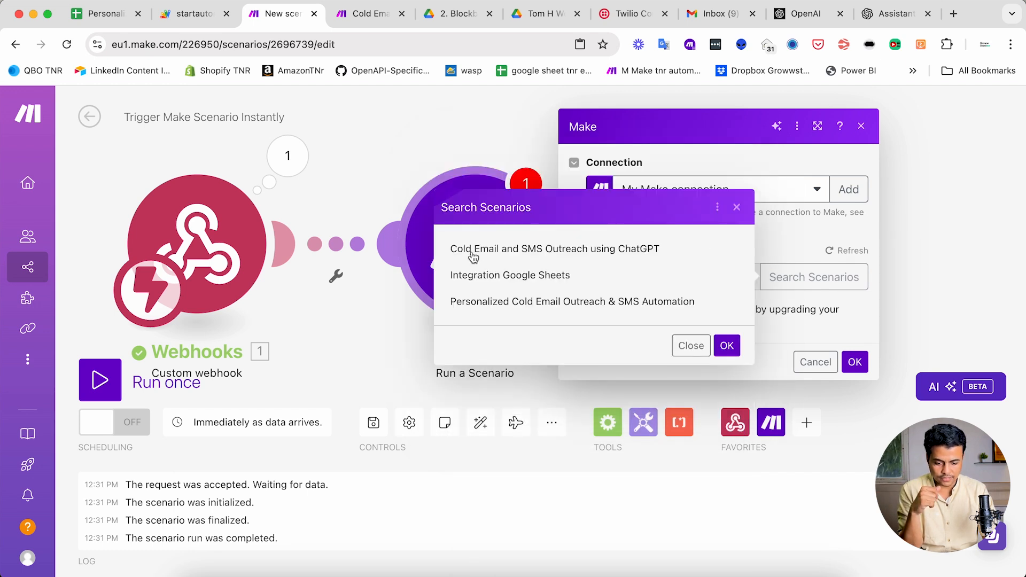
pyautogui.click(578, 255)
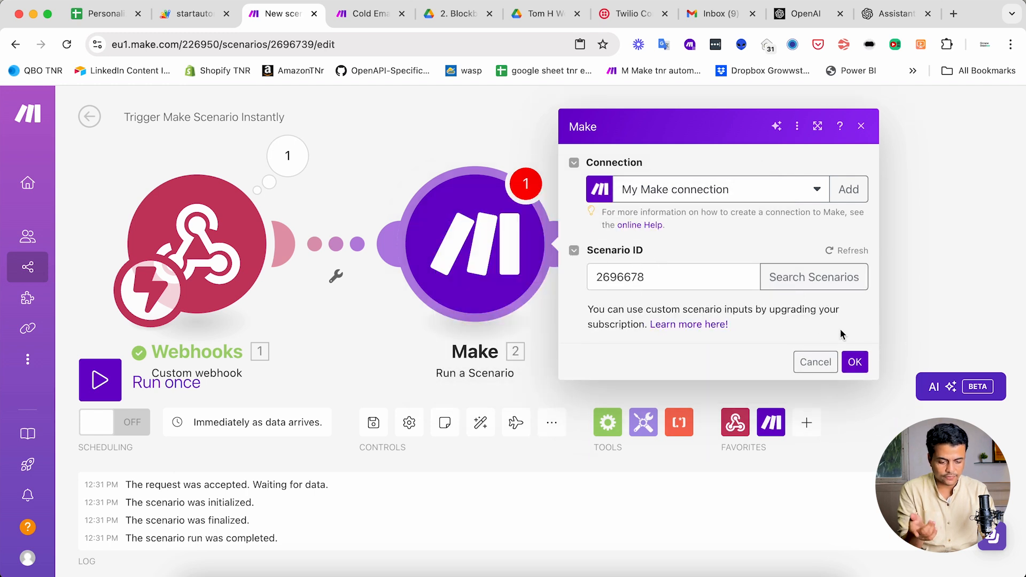
pyautogui.click(855, 362)
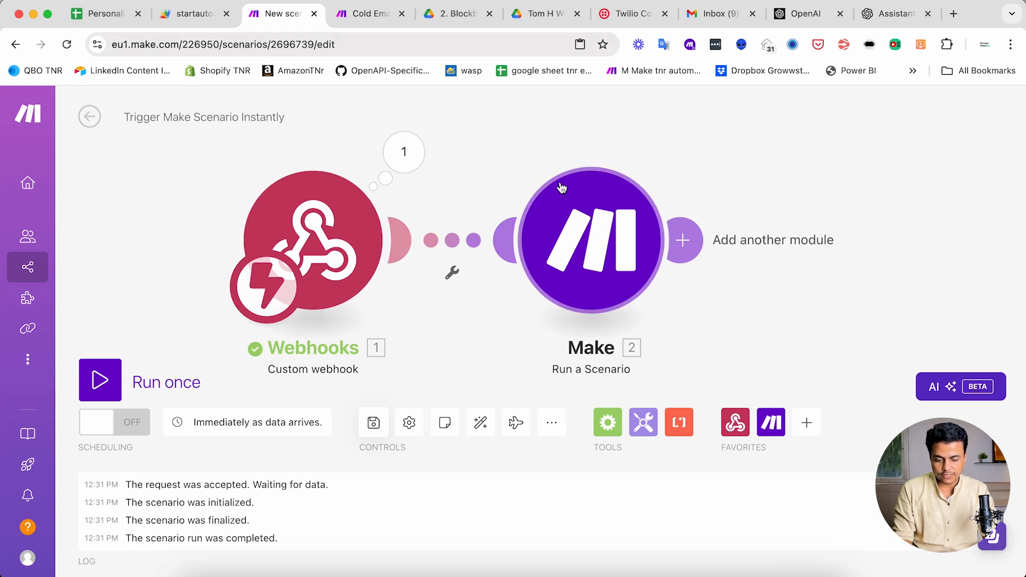
# - Turn scheduling on for Trigger Make Scenario Instantly, save and exit the editor, then reopen the spreadsheet
pyautogui.click(129, 428)
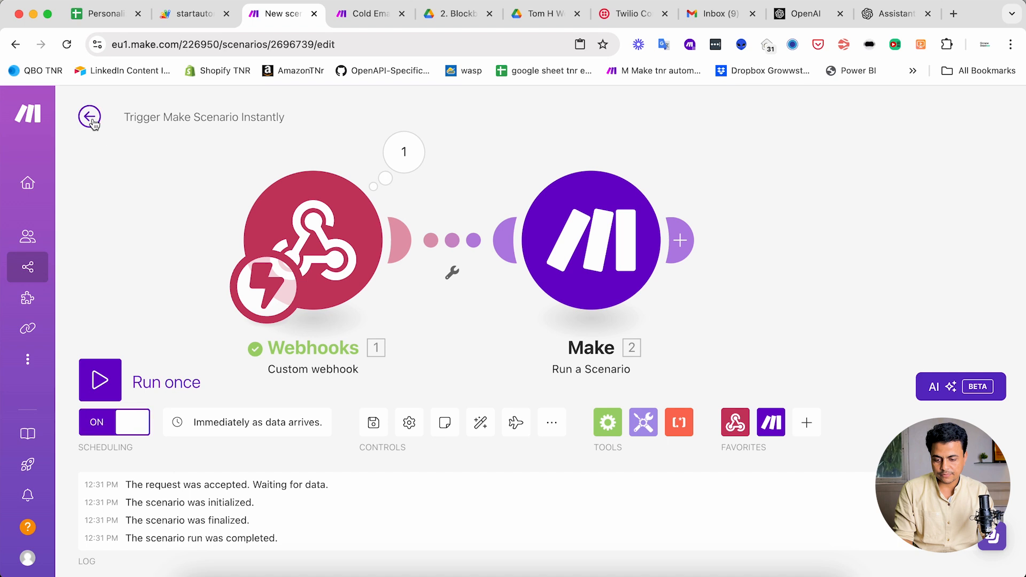
pyautogui.click(377, 14)
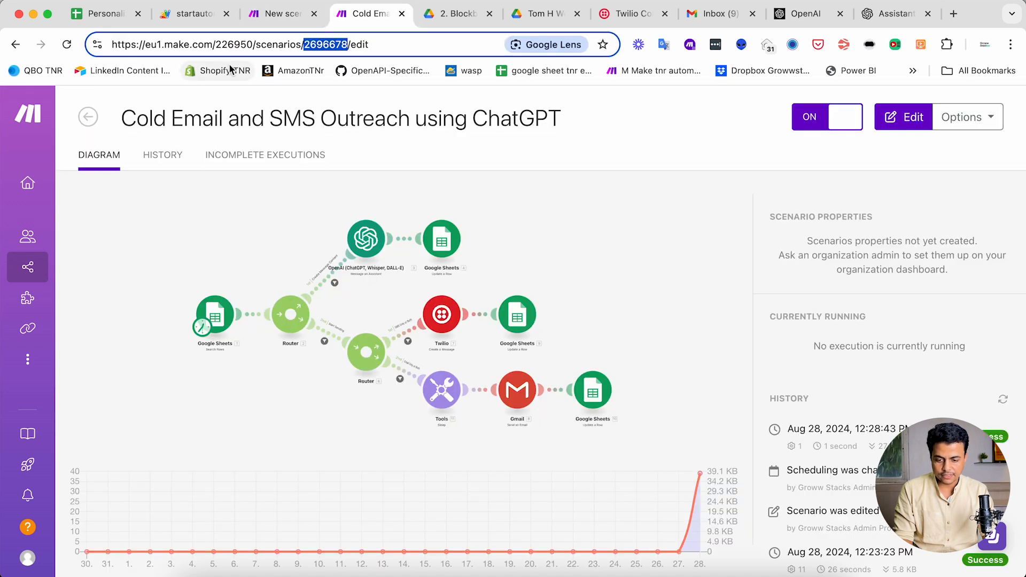
pyautogui.click(281, 16)
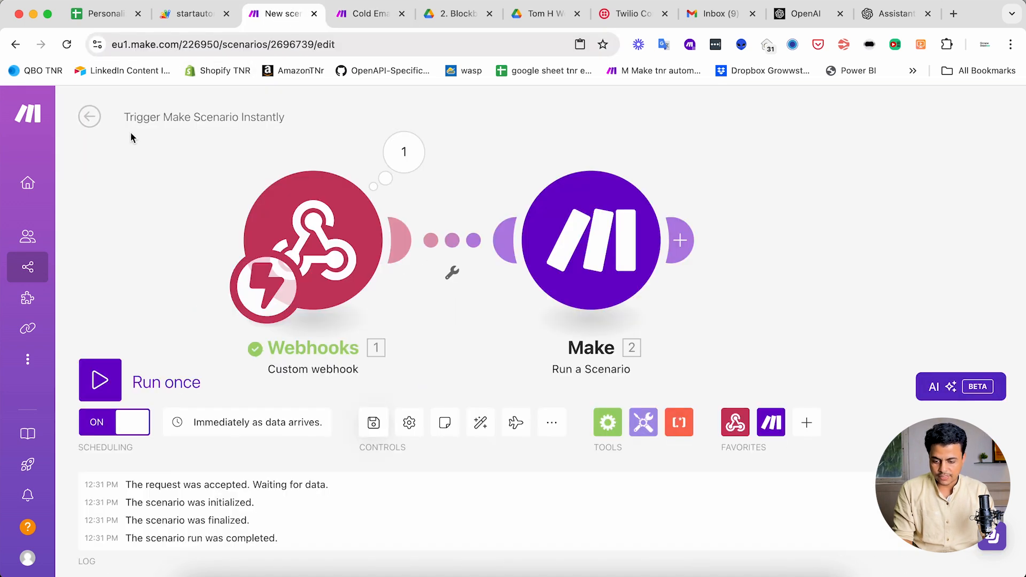
pyautogui.click(90, 116)
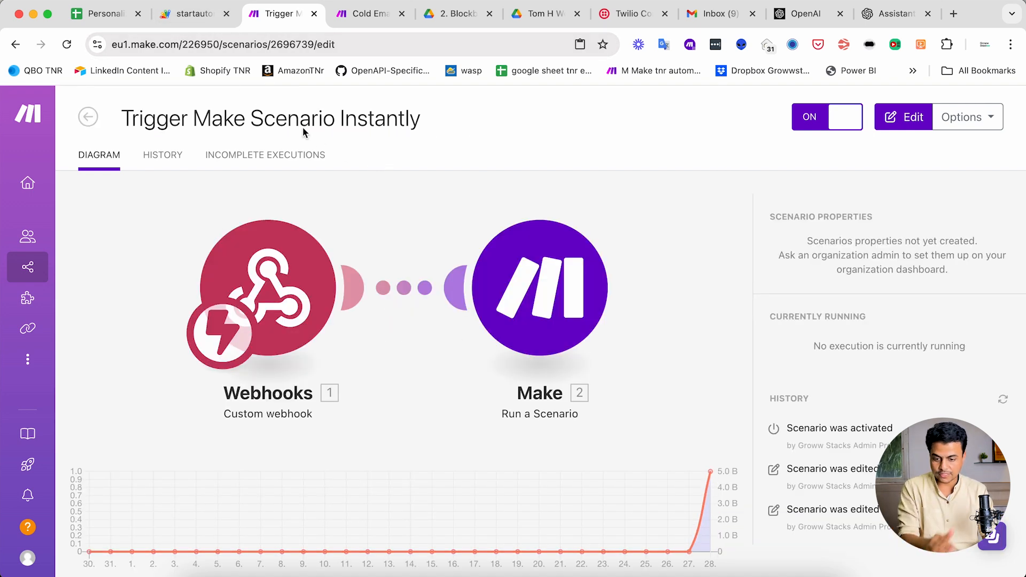
pyautogui.click(104, 17)
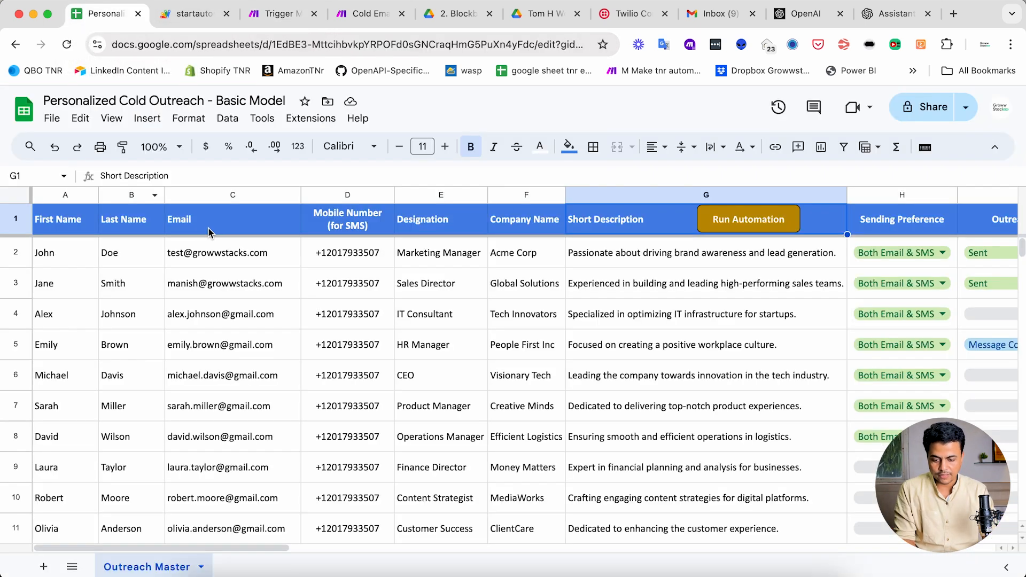
# - Press Run Automation and confirm the Trigger Make Scenario Instantly run in Make
pyautogui.click(742, 227)
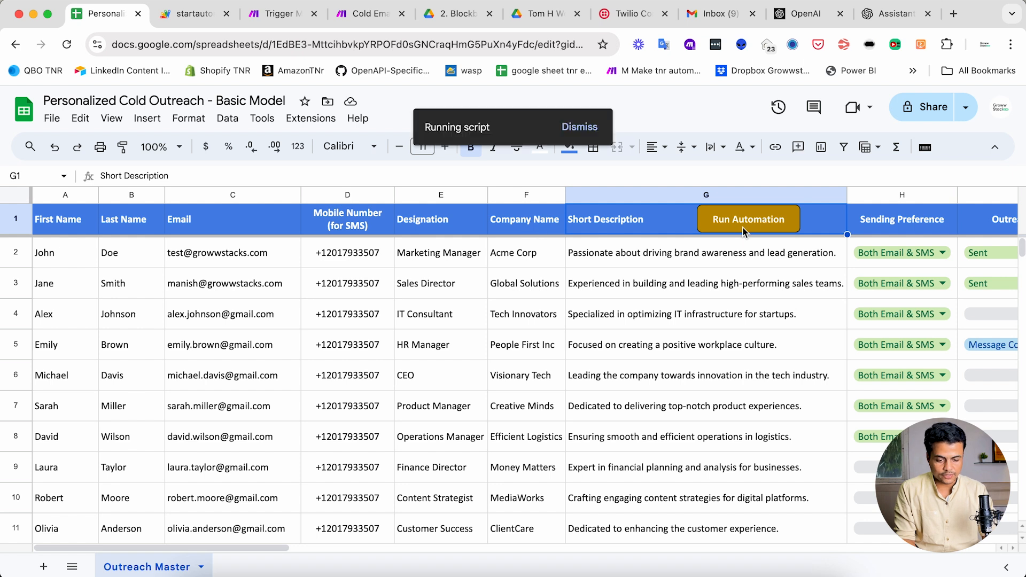
pyautogui.hotkey('ctrl', 'Tab')
pyautogui.hotkey('ctrl', 'Tab')
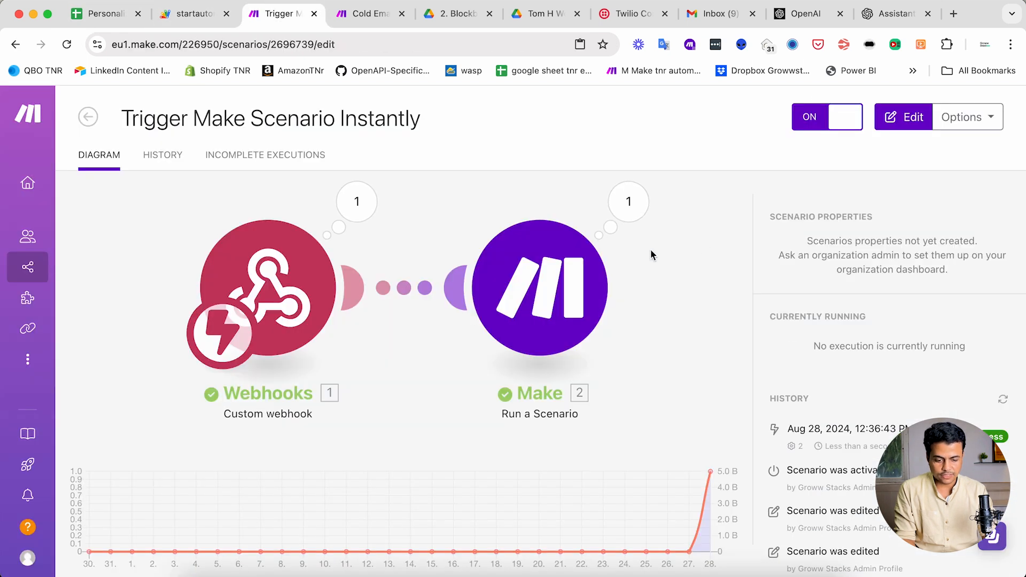
pyautogui.hotkey('ctrl', 'Tab')
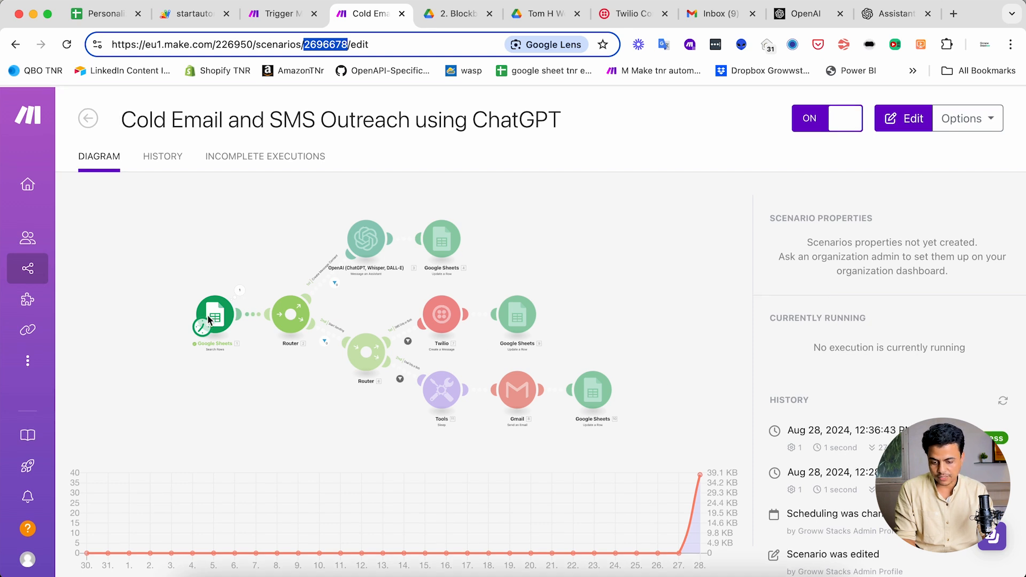
pyautogui.click(99, 16)
# - Set Outreach Status to Create Message Content for rows 4, 6 and 7
pyautogui.hscroll(5, 786, 345)
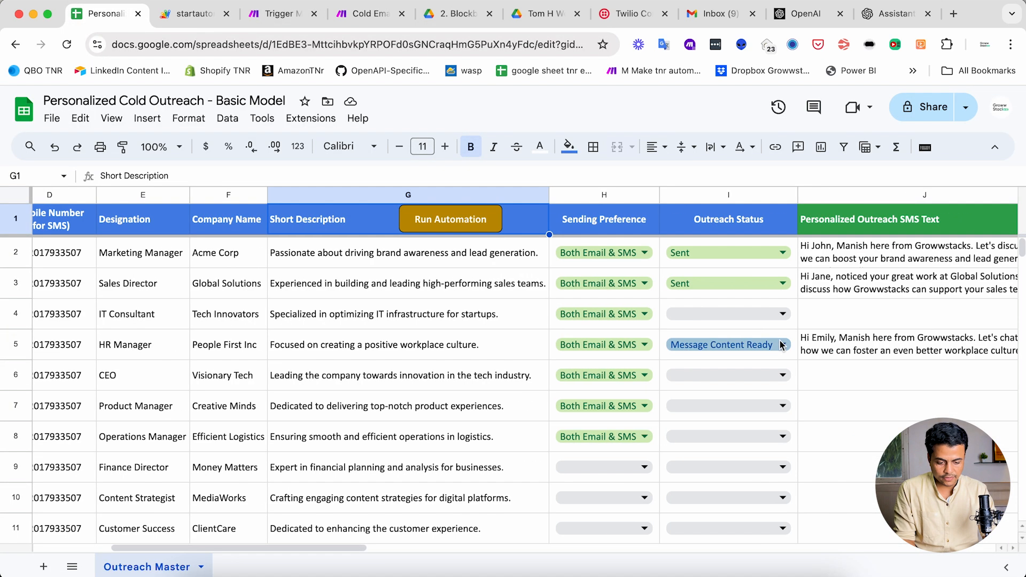
pyautogui.click(745, 316)
pyautogui.click(704, 348)
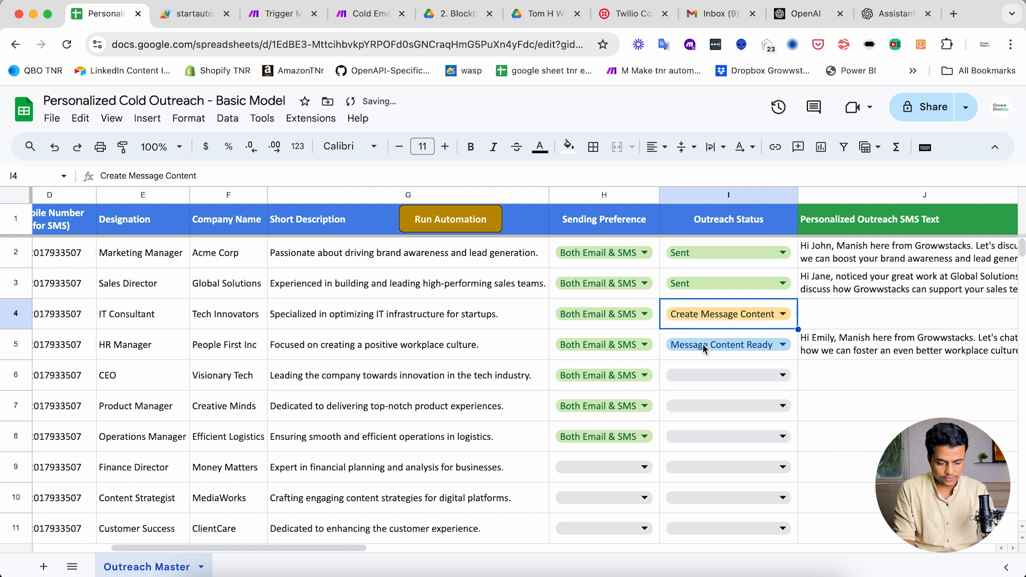
pyautogui.hscroll(-5, 318, 255)
pyautogui.click(269, 16)
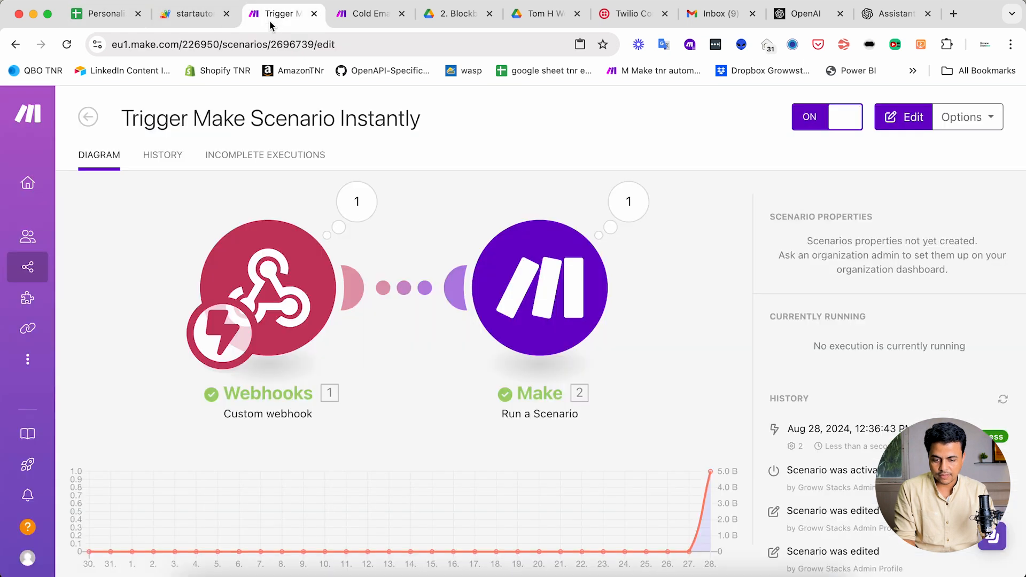
pyautogui.click(102, 14)
pyautogui.hscroll(5, 713, 258)
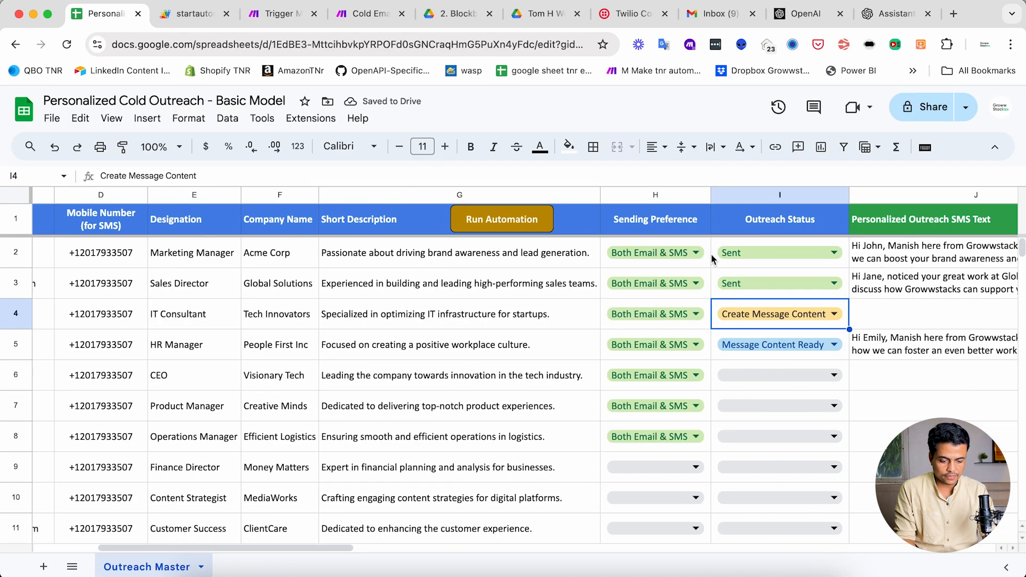
pyautogui.click(779, 371)
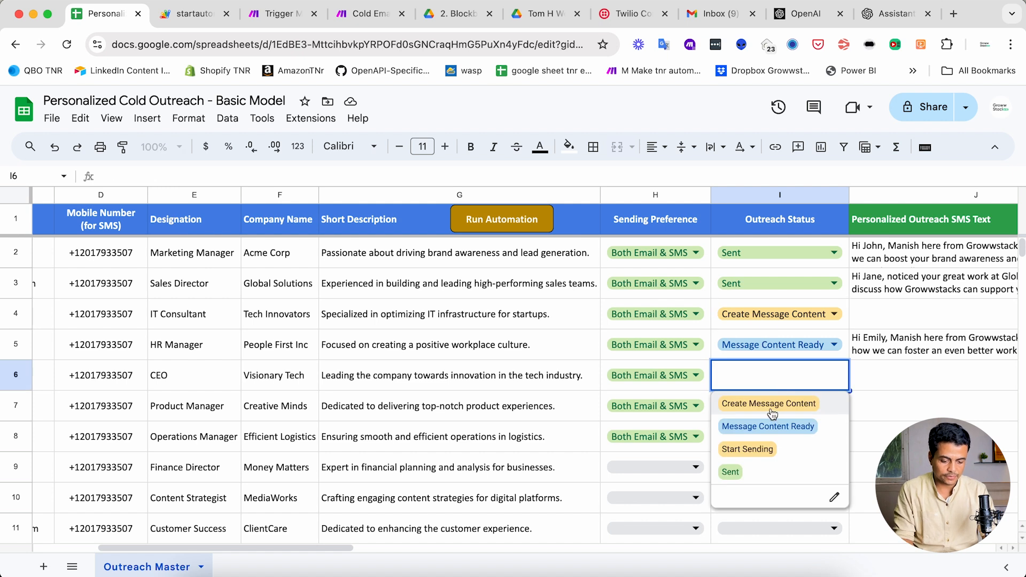
pyautogui.click(772, 406)
pyautogui.click(768, 418)
pyautogui.click(768, 419)
pyautogui.click(764, 436)
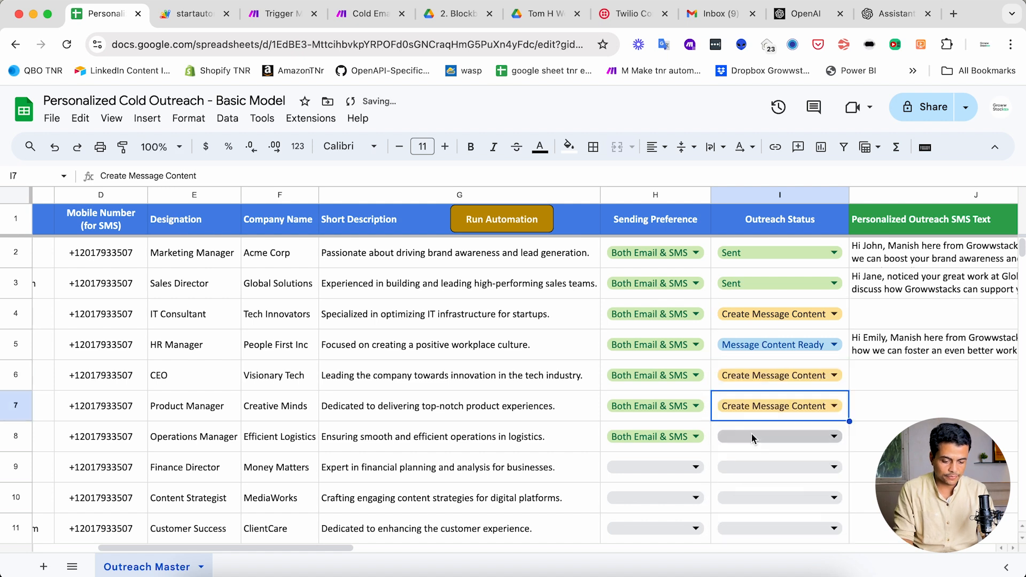
# - Run the automation again and confirm both Make scenarios run, then check the sheet
pyautogui.click(510, 227)
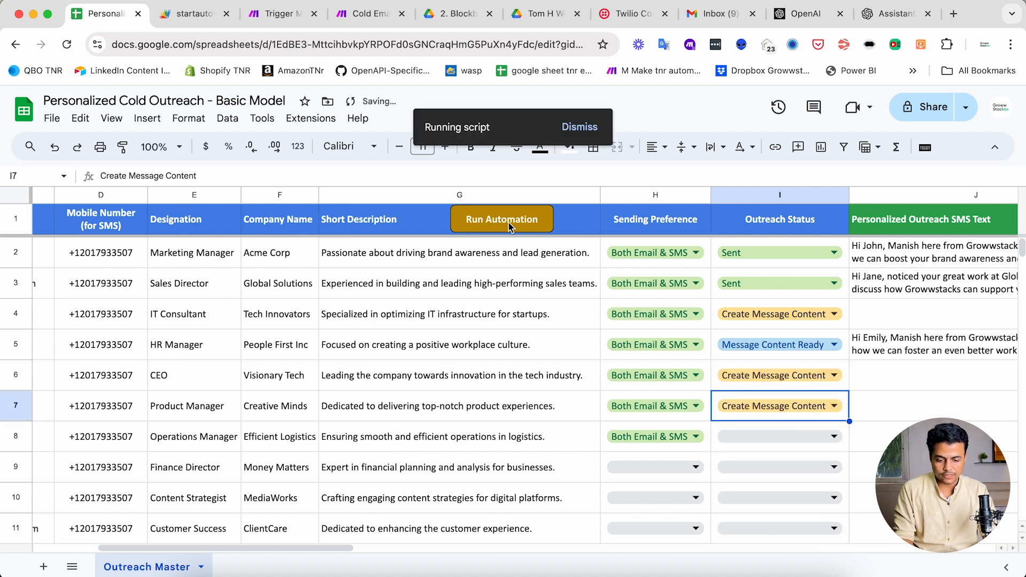
pyautogui.click(276, 16)
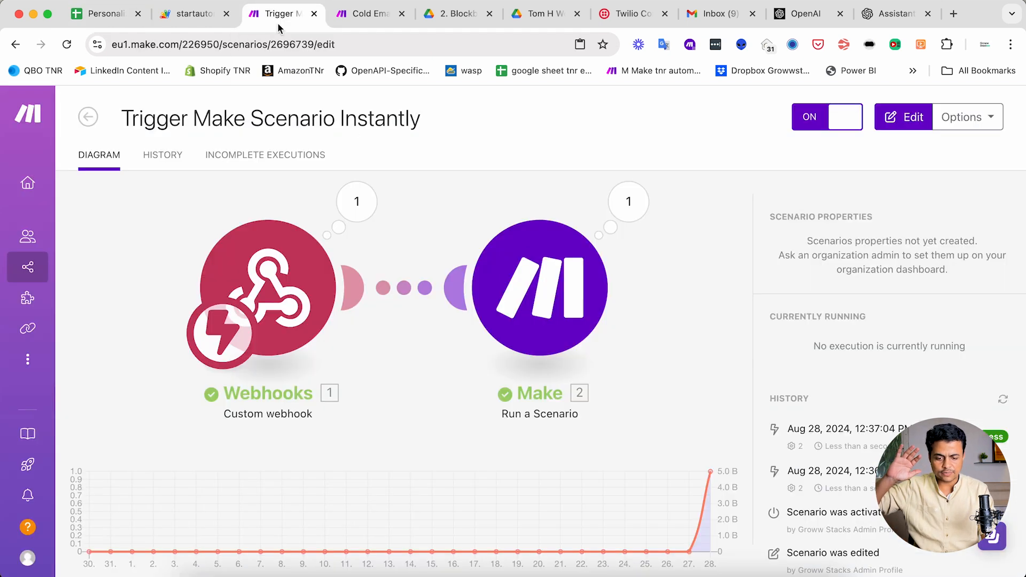
pyautogui.click(376, 16)
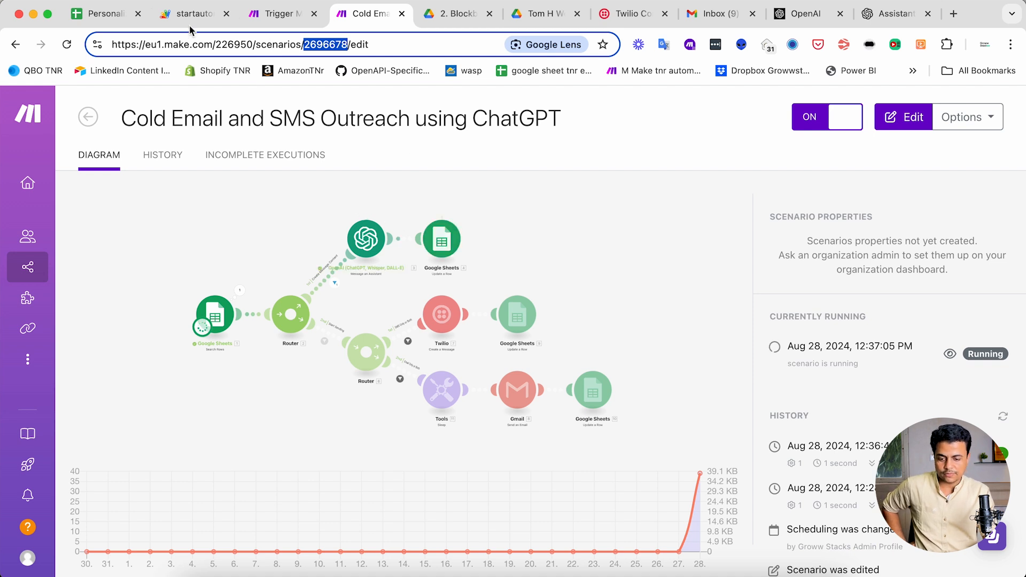
pyautogui.click(109, 20)
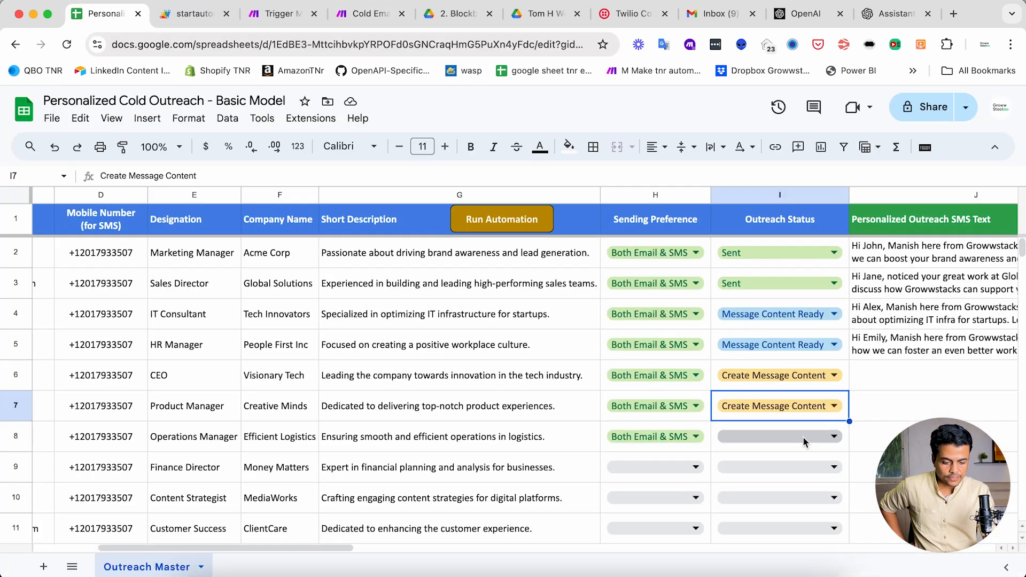
# - Scroll across the sheet to review rows 5–7 showing Message Content Ready with SMS text
pyautogui.hscroll(5, 724, 366)
pyautogui.hscroll(5, 826, 350)
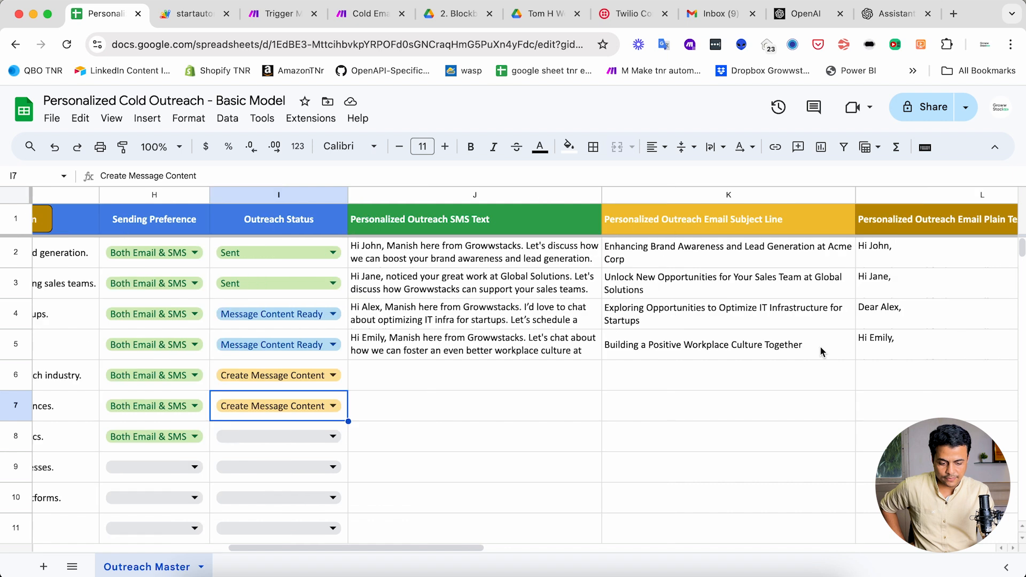
pyautogui.hscroll(-15, 577, 392)
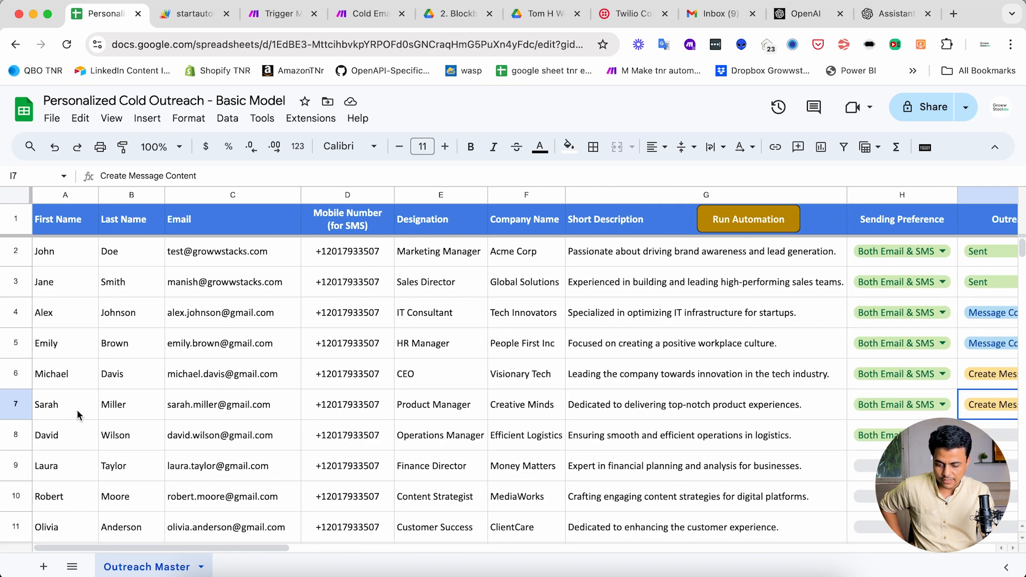
pyautogui.hscroll(10, 274, 394)
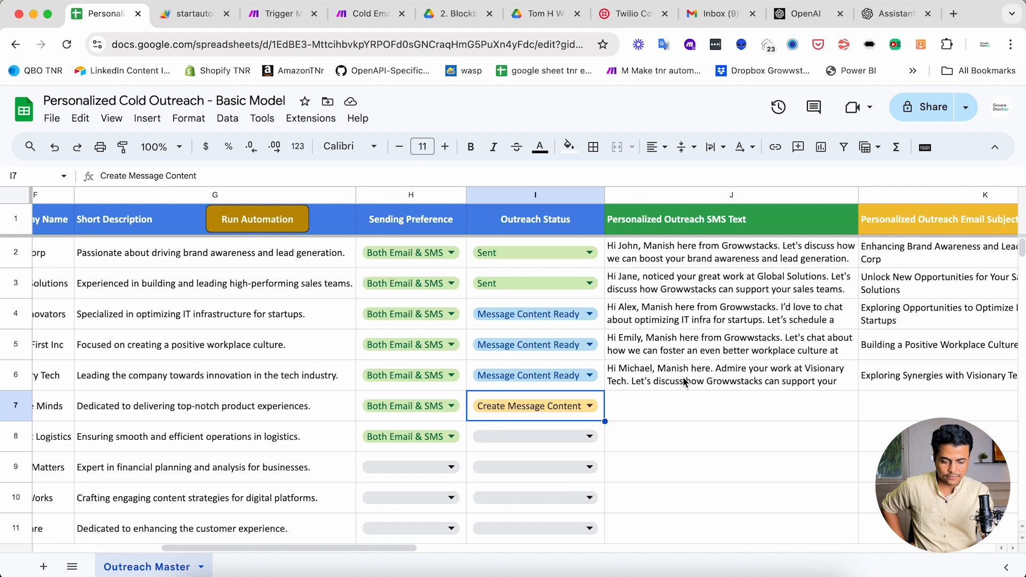
pyautogui.hscroll(5, 684, 381)
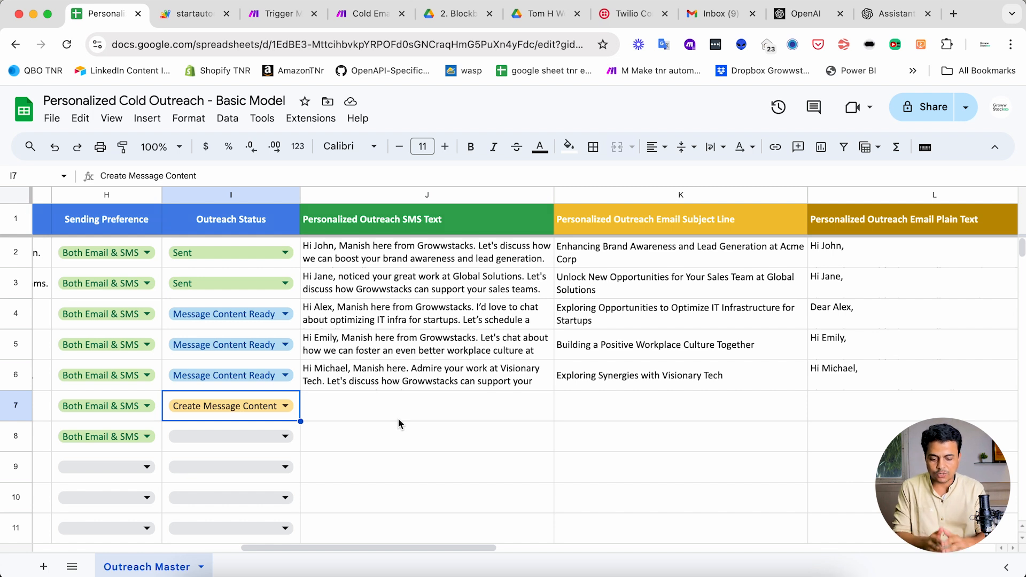
pyautogui.hscroll(-8, 397, 417)
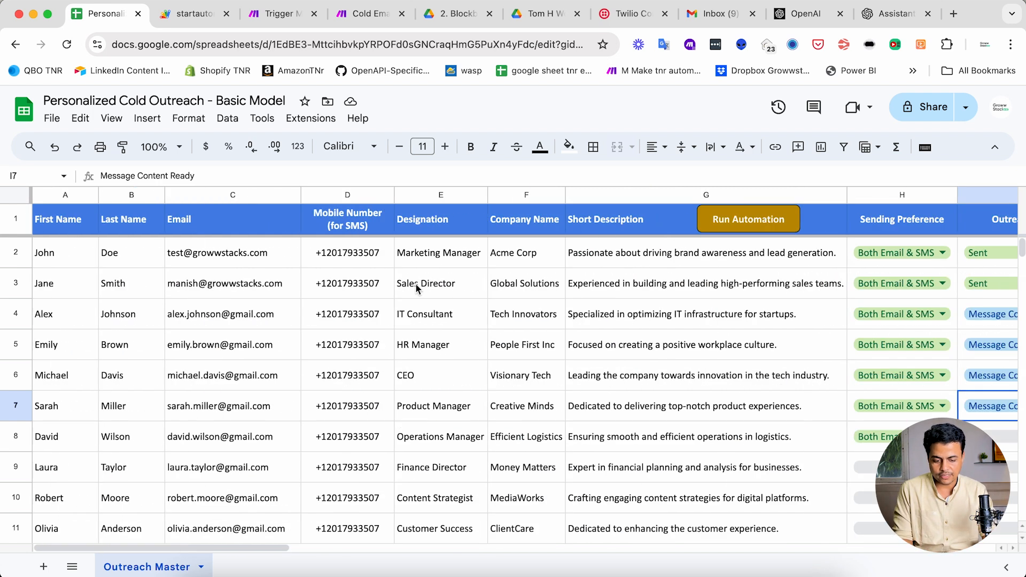
pyautogui.hscroll(8, 512, 308)
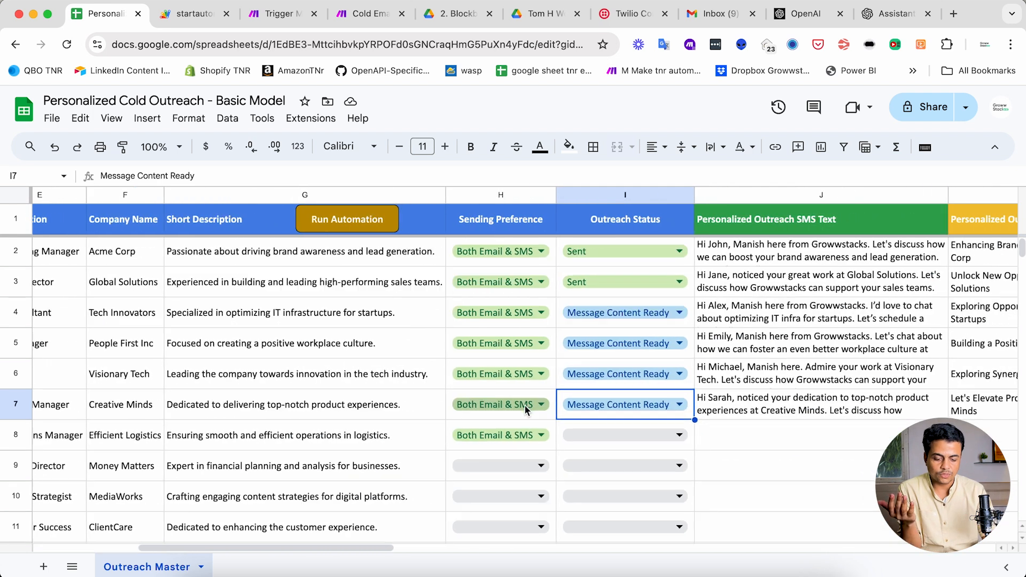
pyautogui.scroll(-3, 577, 353)
# - Set Outreach Status to Create Message Content for Efficient Logistics, Money Matters and MediaWorks (rows 8–10)
pyautogui.click(572, 345)
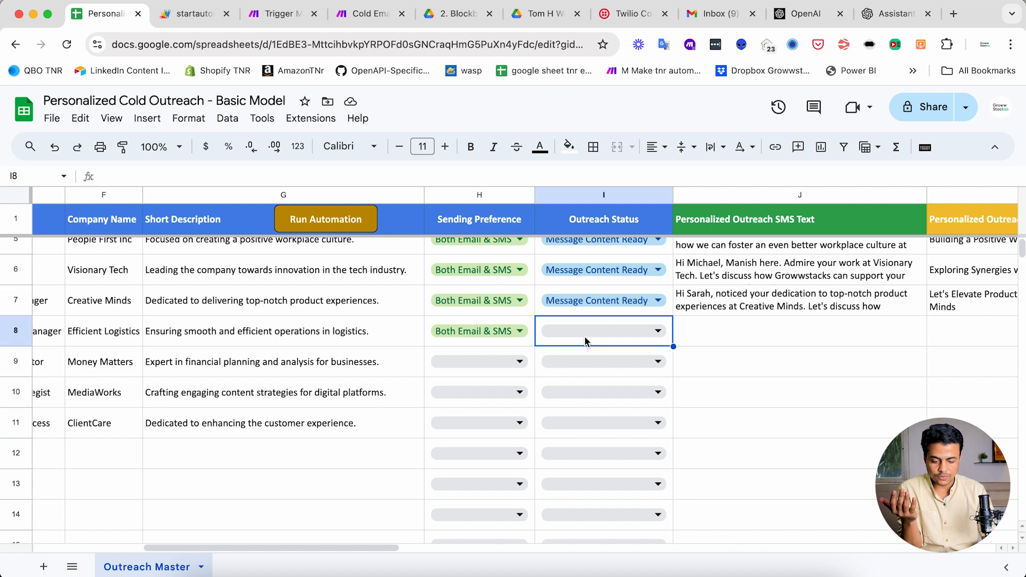
pyautogui.click(585, 337)
pyautogui.click(583, 364)
pyautogui.click(581, 364)
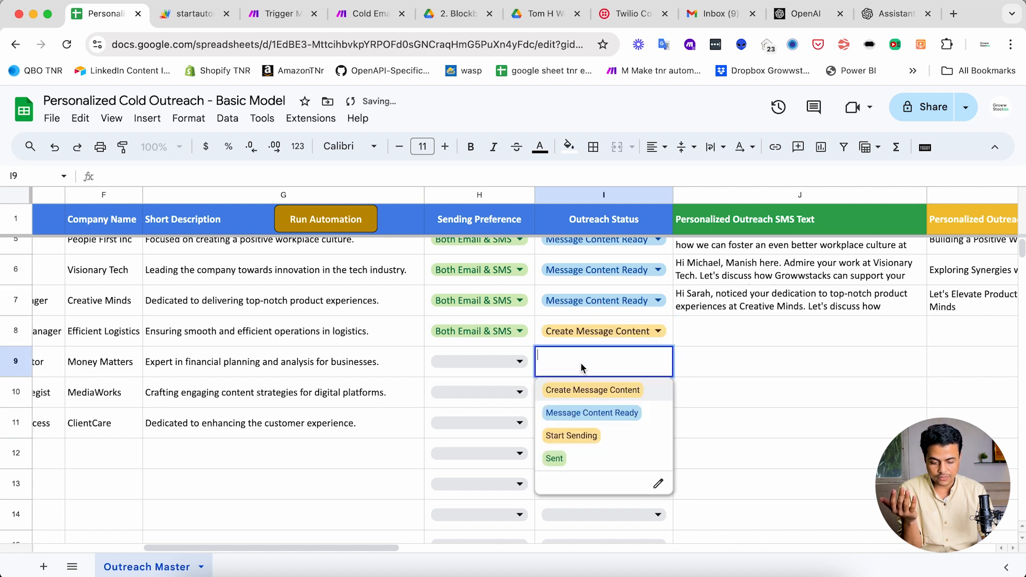
pyautogui.click(585, 390)
pyautogui.click(583, 394)
pyautogui.click(583, 394)
pyautogui.click(583, 420)
pyautogui.click(373, 391)
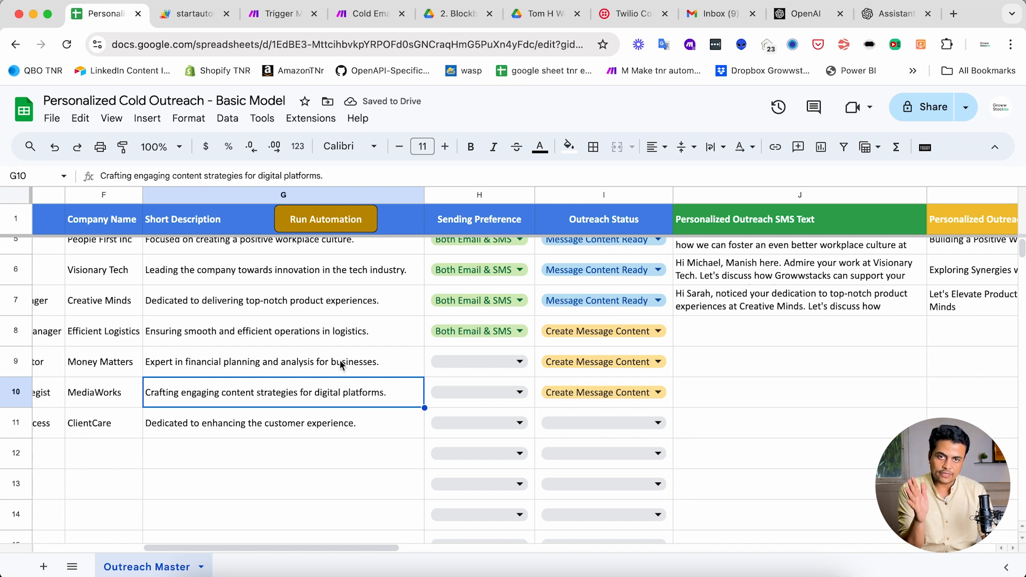
# - Select the new statuses in I8:I10 and look over row 7's generated SMS text
pyautogui.scroll(2, 340, 366)
pyautogui.hscroll(-2, 340, 366)
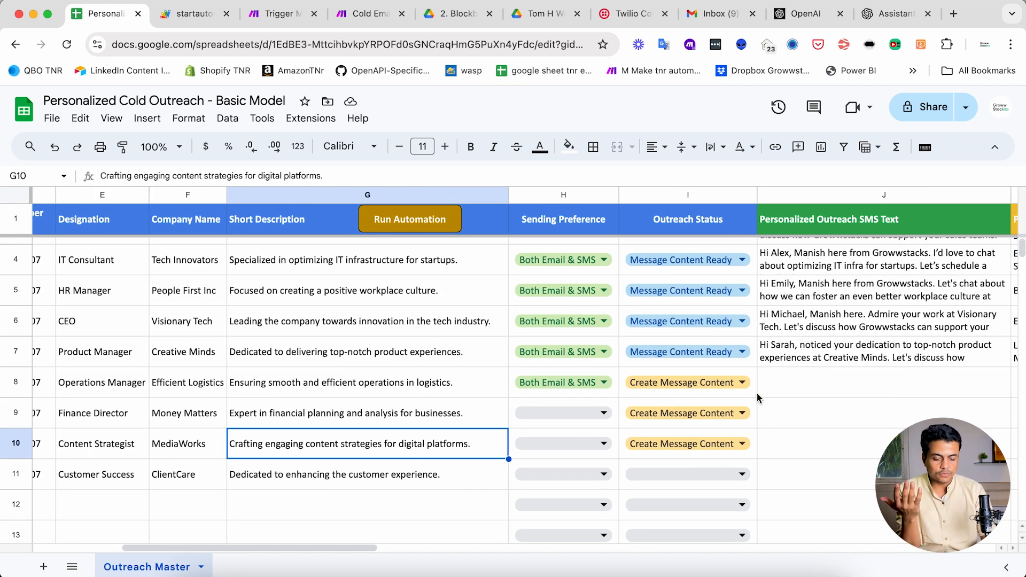
pyautogui.moveTo(754, 394); pyautogui.dragTo(754, 451)
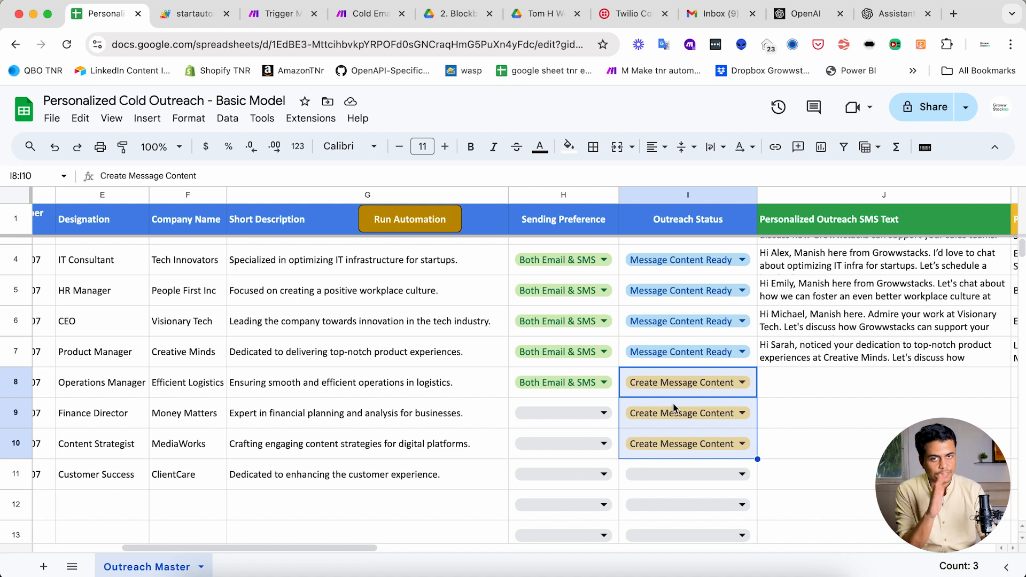
pyautogui.scroll(2, 674, 408)
pyautogui.hscroll(5, 674, 408)
pyautogui.hscroll(-3, 674, 408)
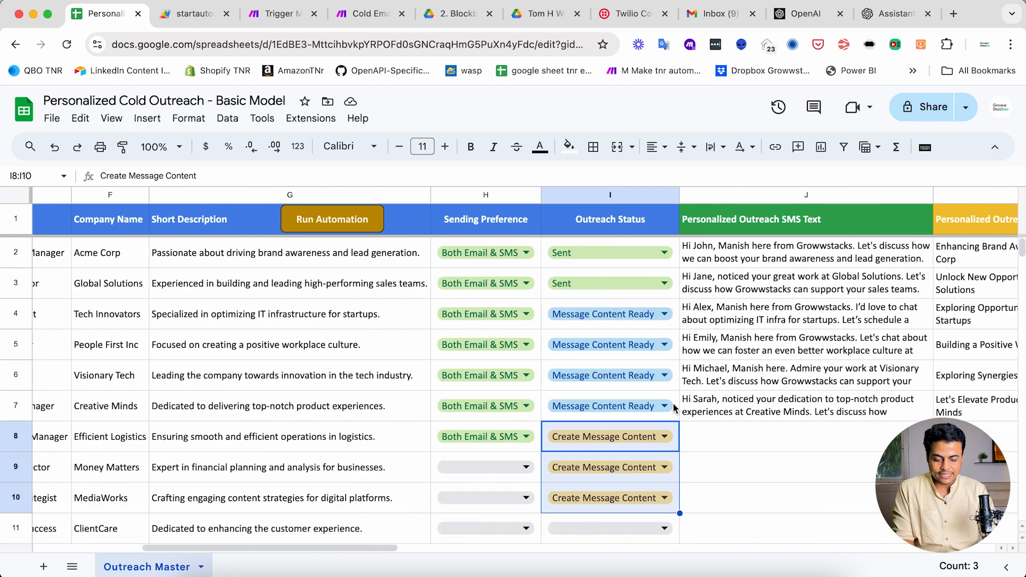
pyautogui.scroll(-2, 673, 408)
pyautogui.hscroll(1, 673, 408)
pyautogui.click(614, 371)
pyautogui.click(761, 348)
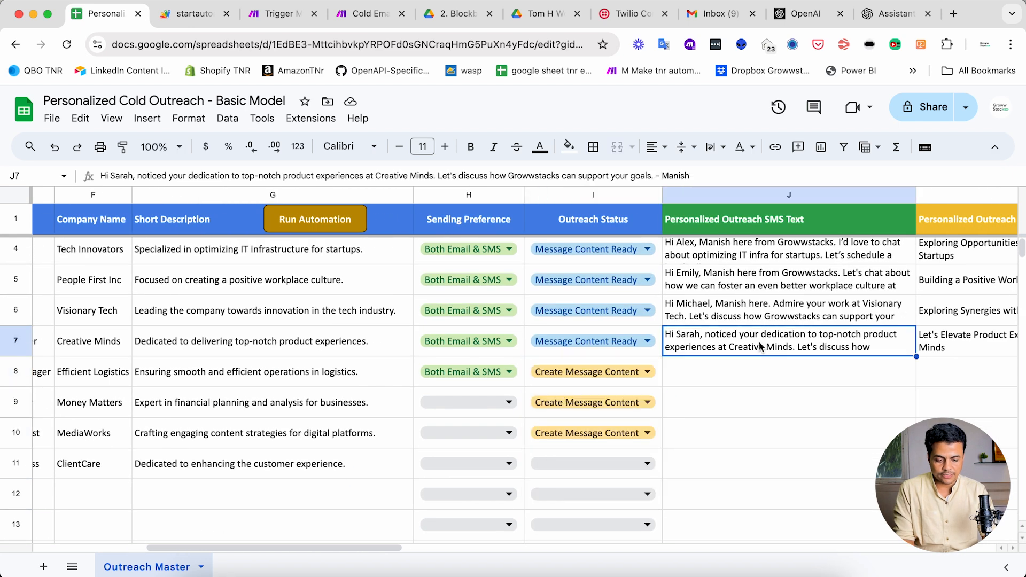
pyautogui.scroll(2, 761, 348)
pyautogui.hscroll(-3, 761, 347)
# - Set the Tech Innovators row to Start Sending and run the automation
pyautogui.hscroll(3, 761, 348)
pyautogui.click(620, 314)
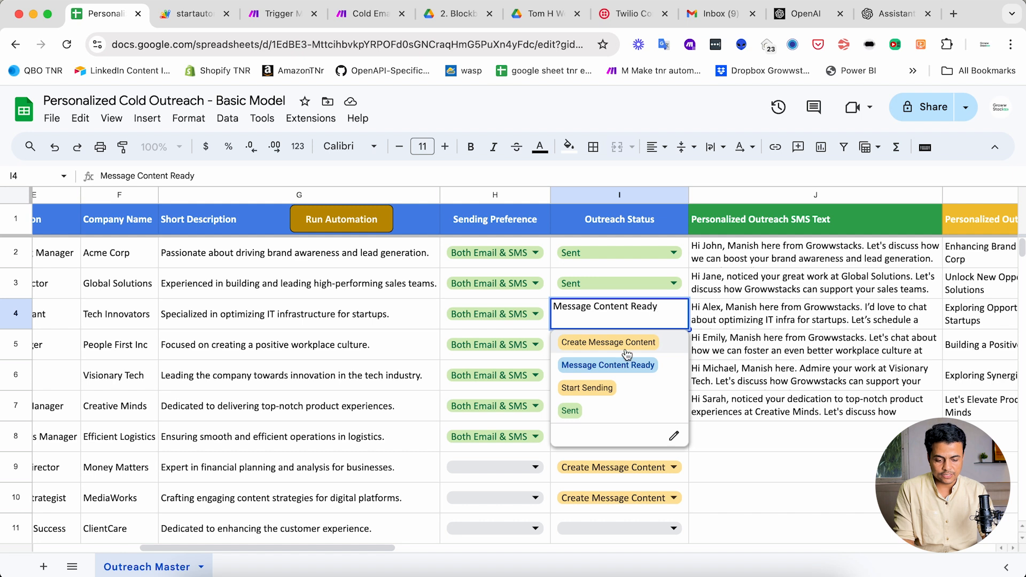
pyautogui.click(565, 389)
pyautogui.click(370, 315)
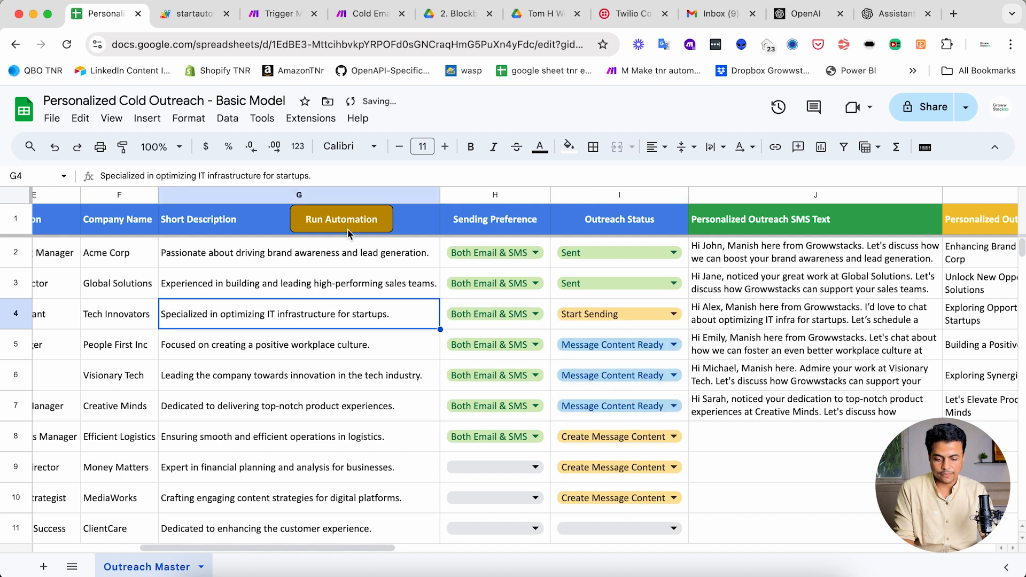
pyautogui.click(341, 220)
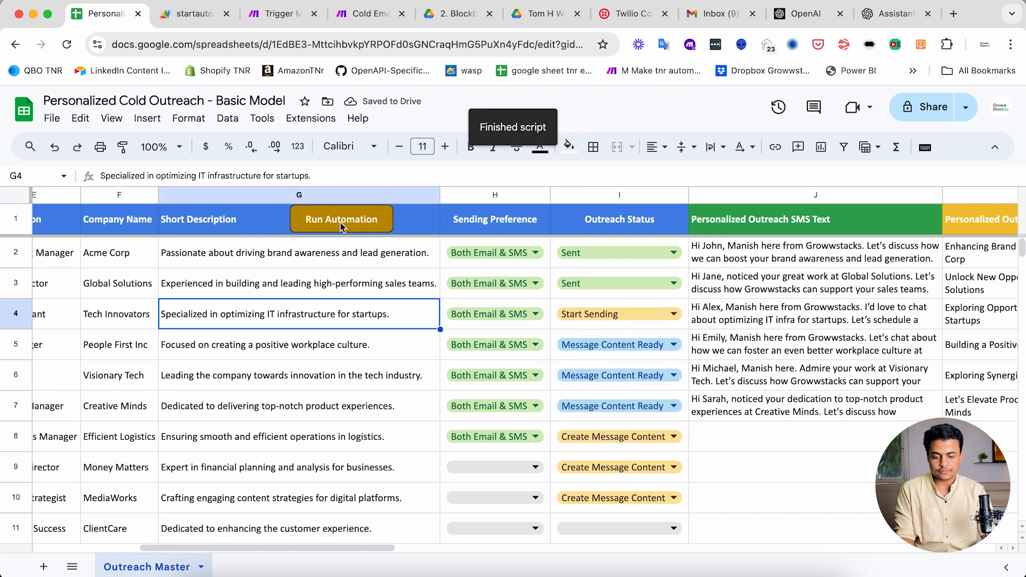
pyautogui.hscroll(5, 605, 337)
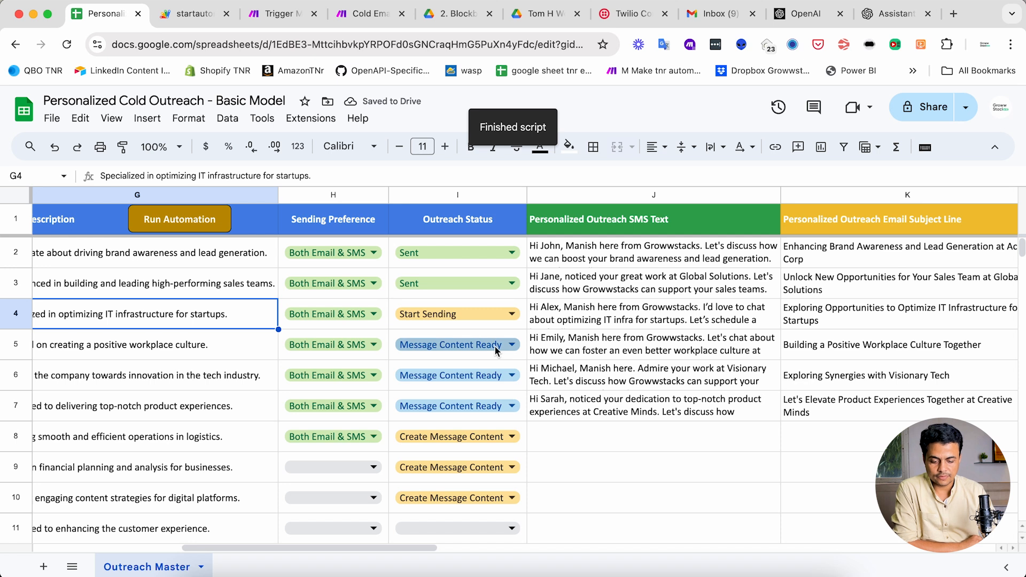
pyautogui.hscroll(8, 606, 337)
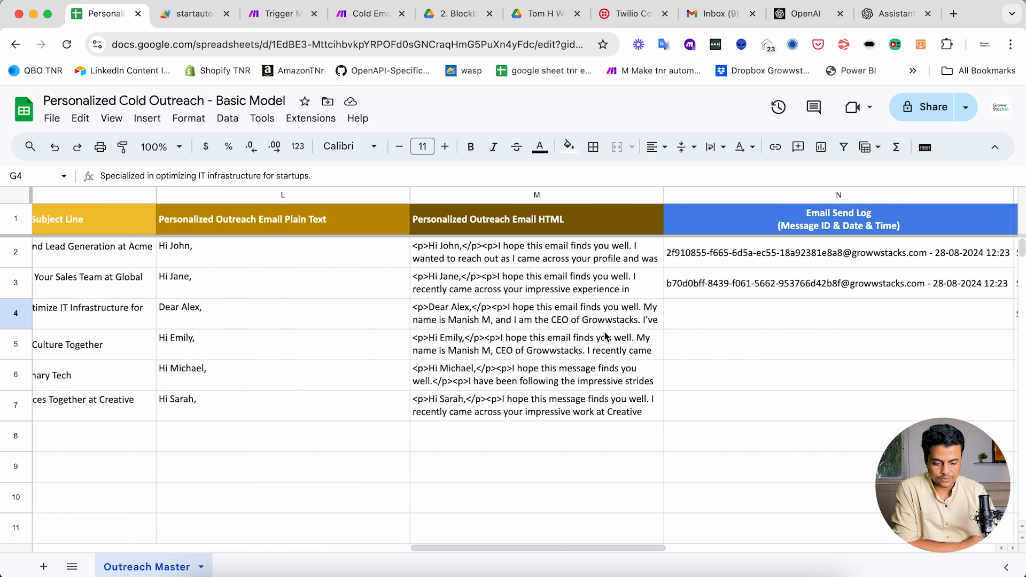
pyautogui.hscroll(5, 606, 336)
pyautogui.click(443, 313)
pyautogui.hscroll(-4, 443, 315)
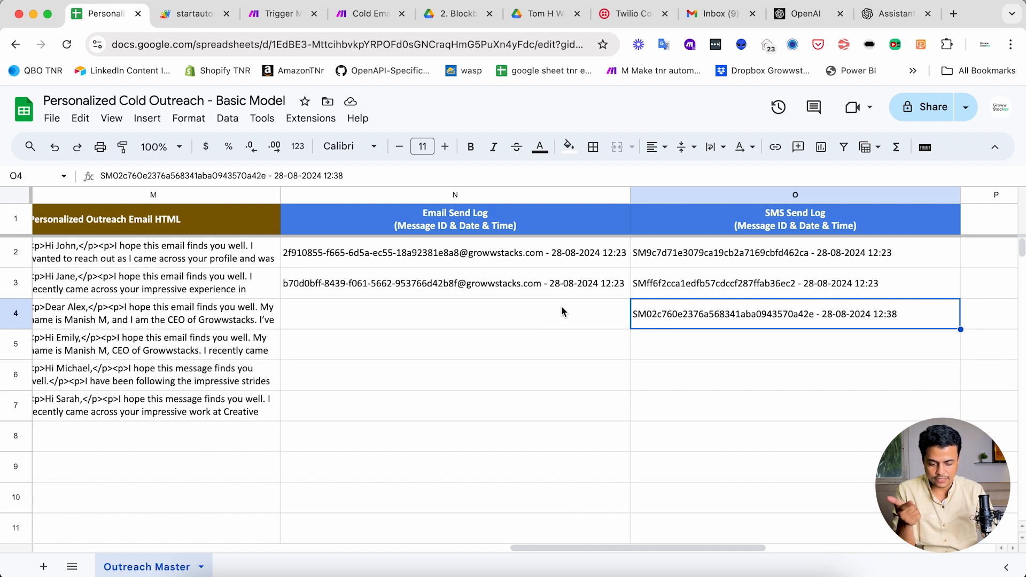
pyautogui.click(503, 326)
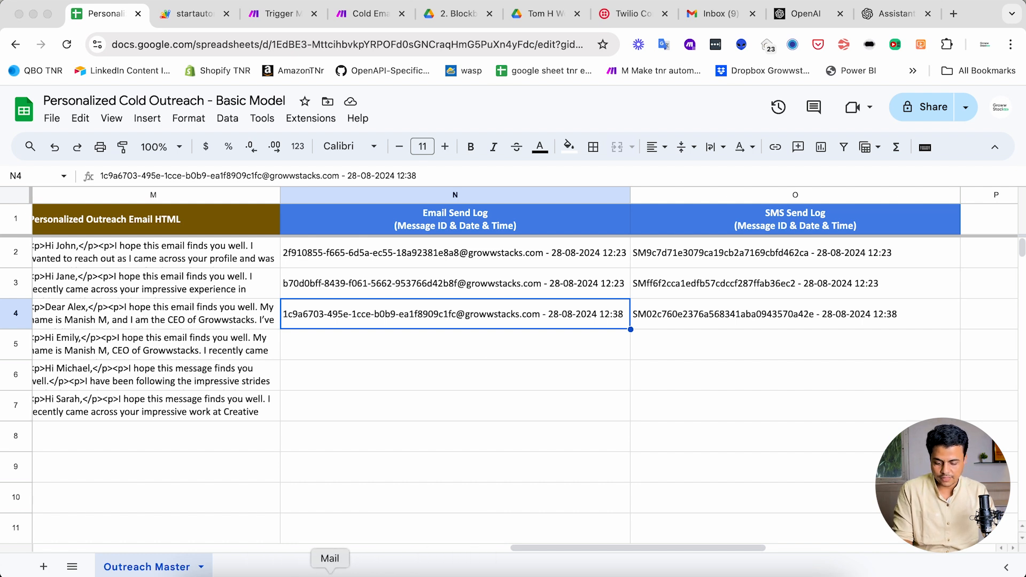
pyautogui.click(328, 564)
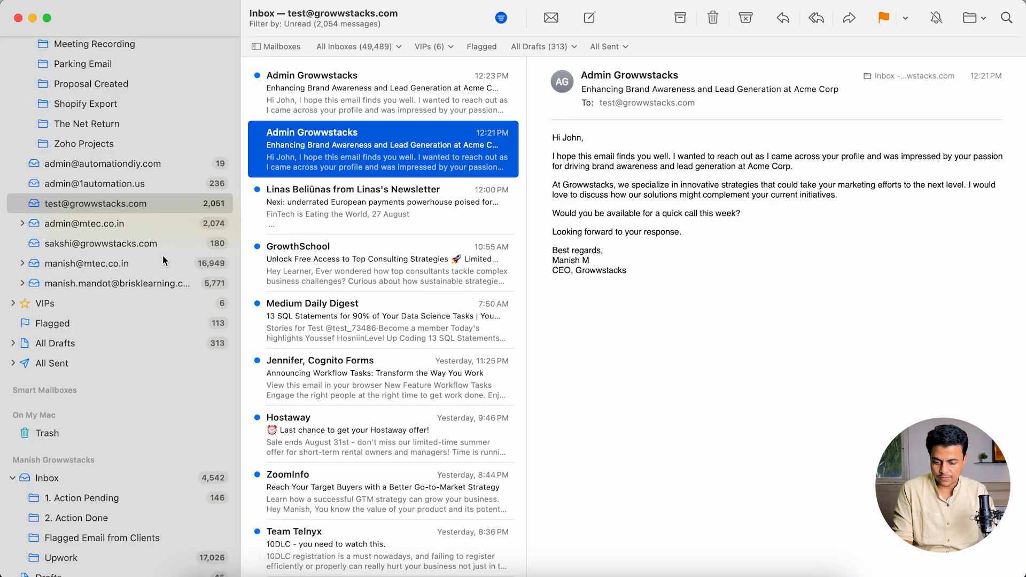
# - Glance at the Mail inbox, then open Gmail's Sent folder in the browser
pyautogui.scroll(10, 61, 184)
pyautogui.click(69, 183)
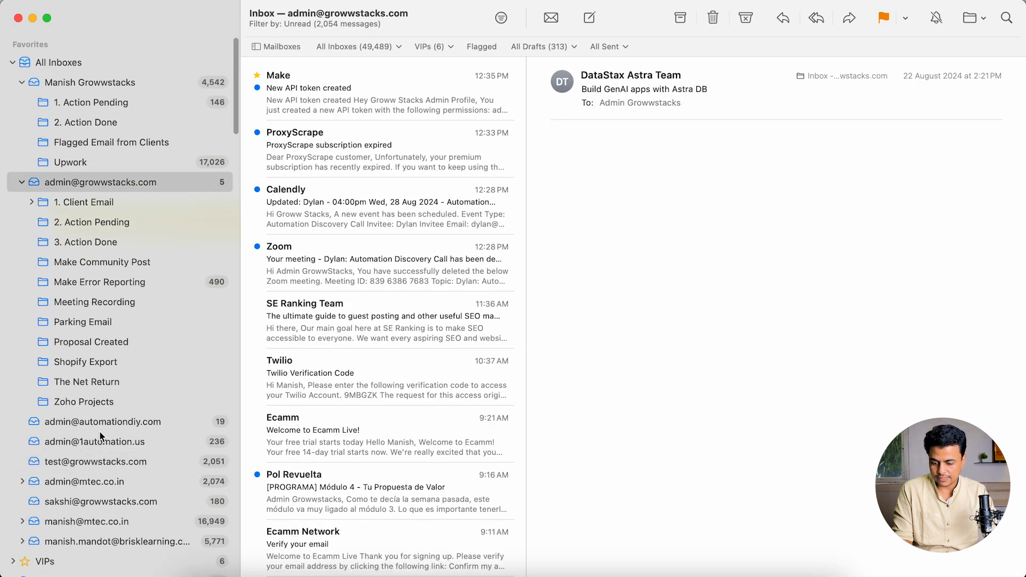
pyautogui.scroll(-15, 102, 436)
pyautogui.press('super+Tab')
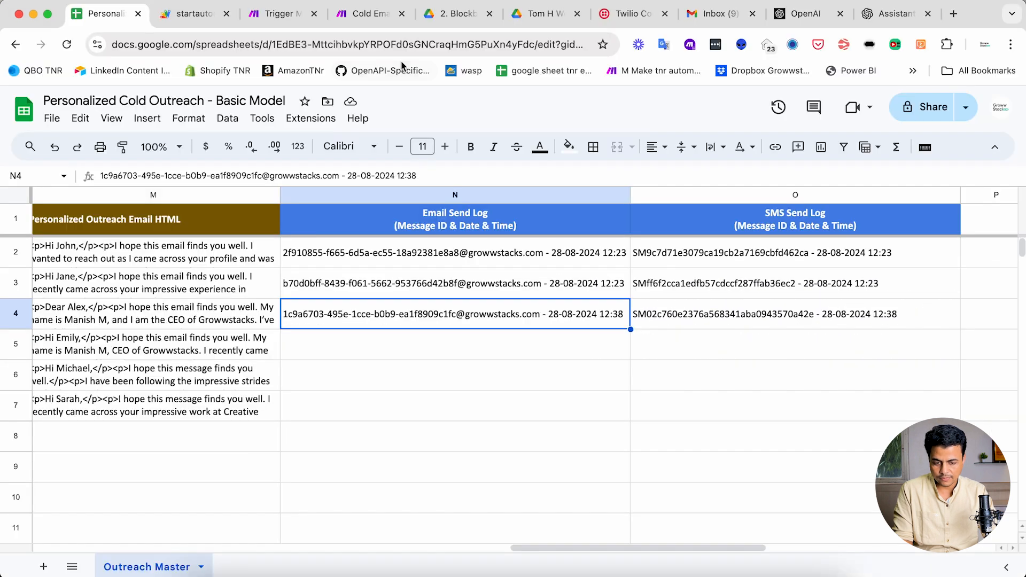
pyautogui.click(715, 13)
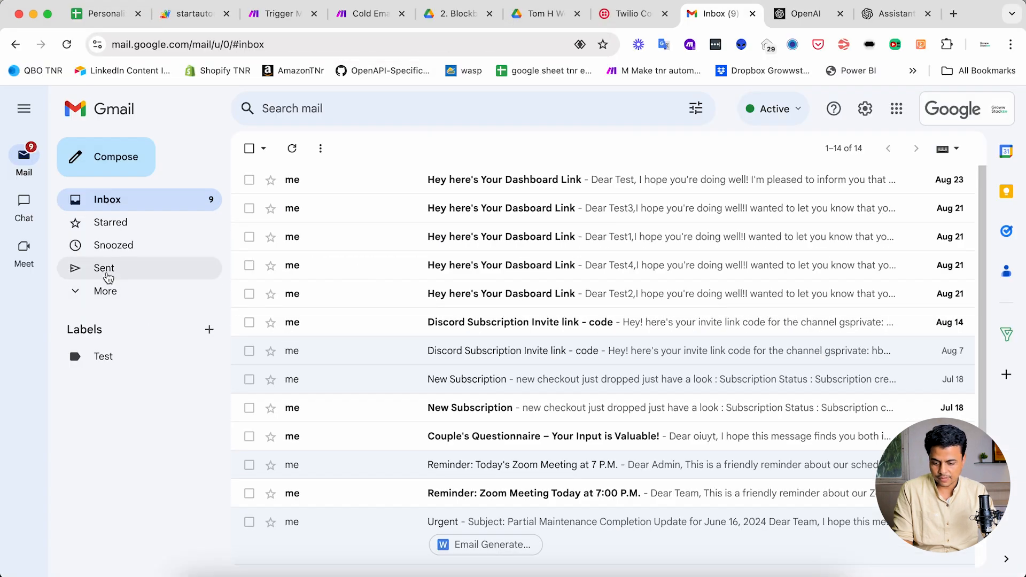
pyautogui.click(110, 275)
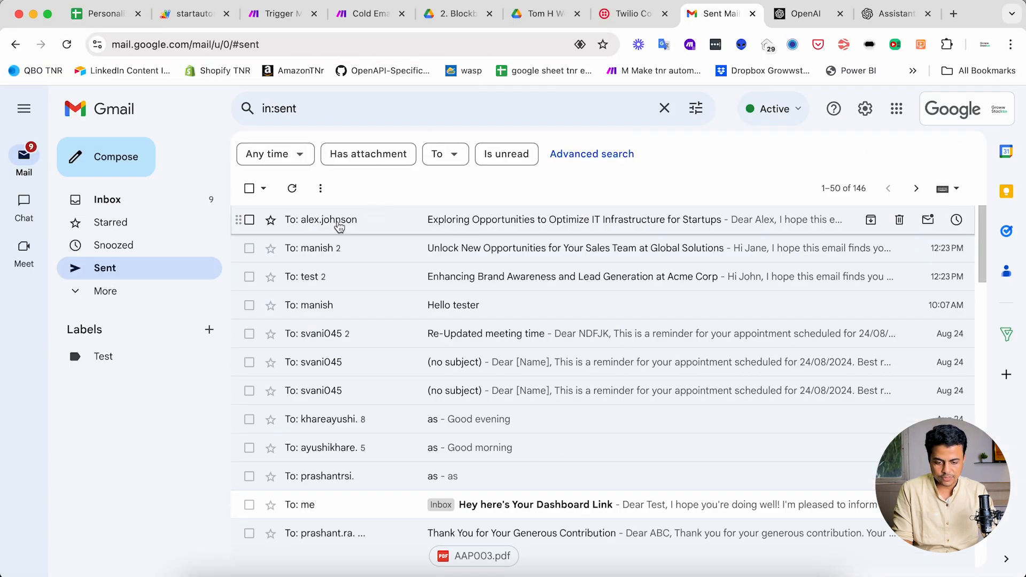
# - Open the 12:38 PM 'Exploring Opportunities to Optimize IT Infrastructure for Startups' email and check its recipient
pyautogui.click(444, 231)
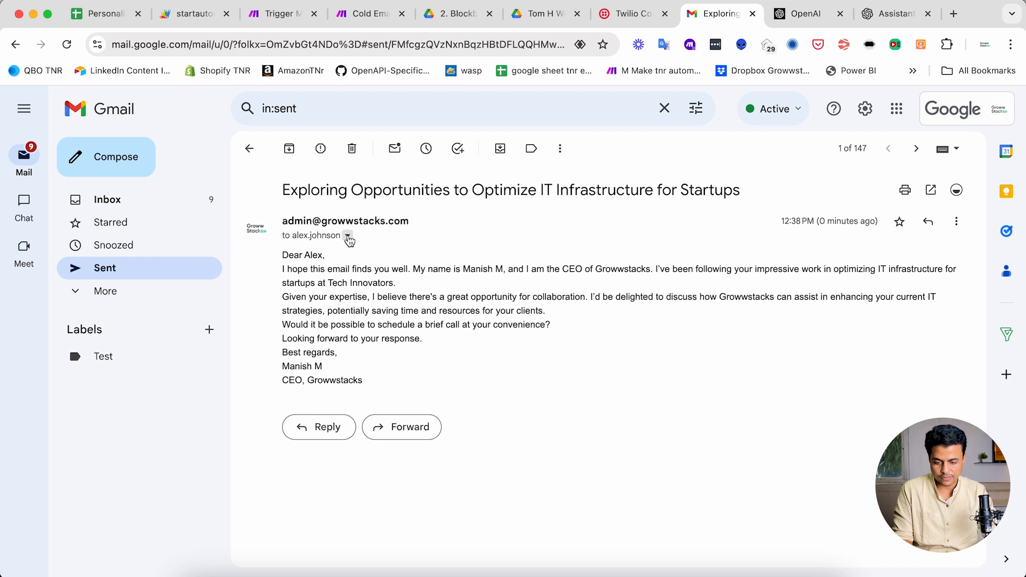
pyautogui.click(349, 237)
pyautogui.click(466, 368)
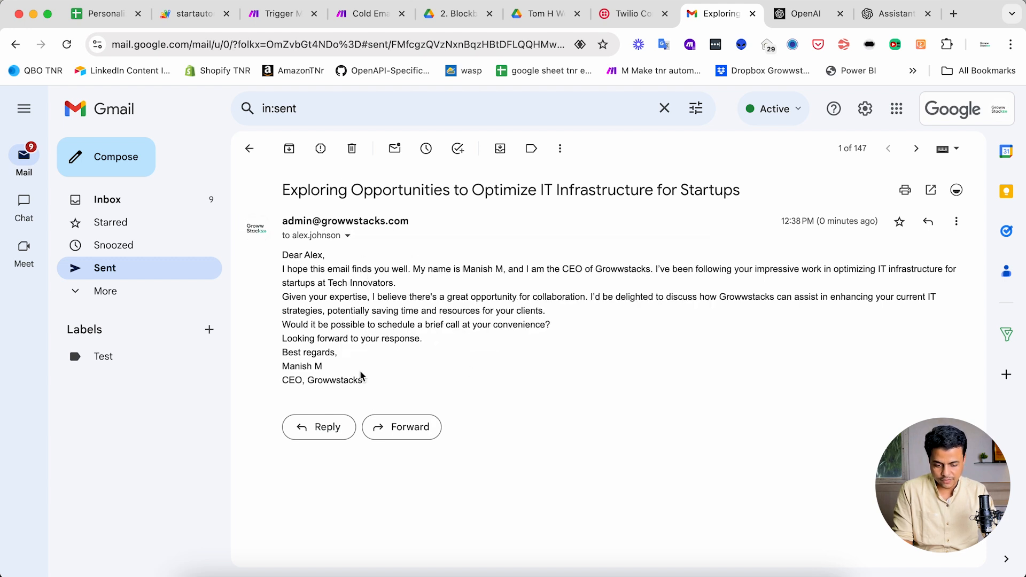
pyautogui.click(249, 149)
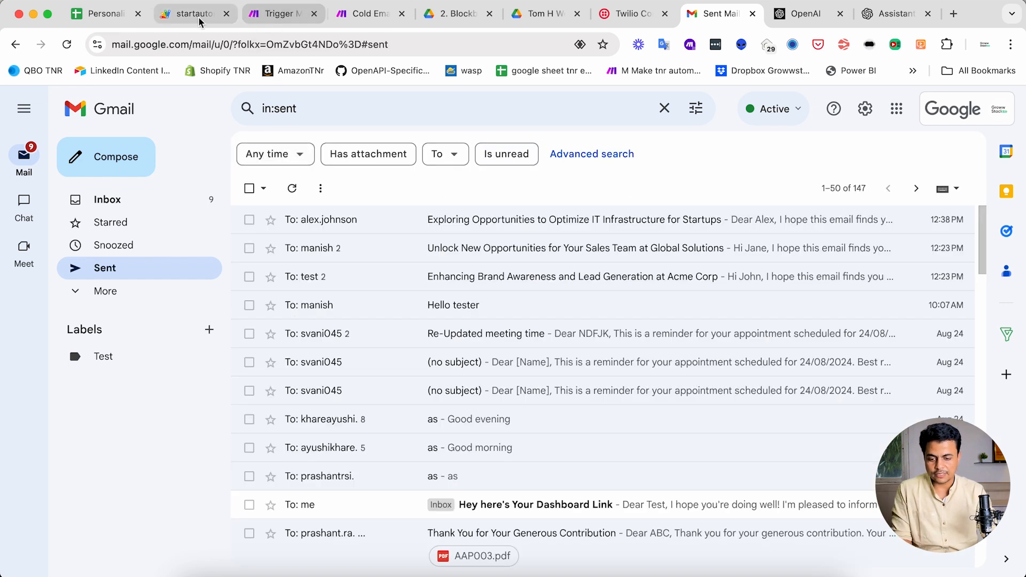
pyautogui.click(103, 16)
pyautogui.hscroll(-15, 242, 238)
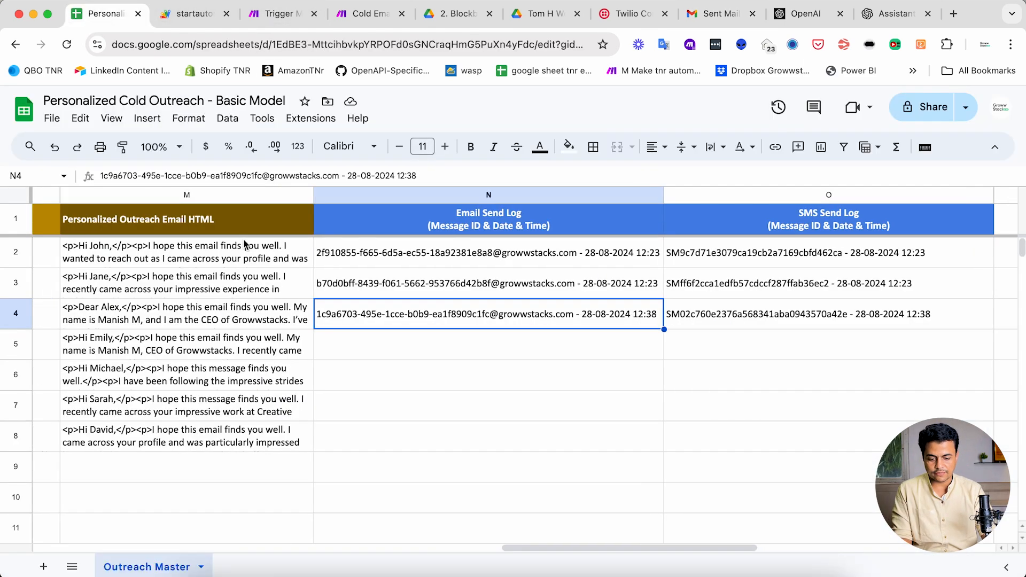